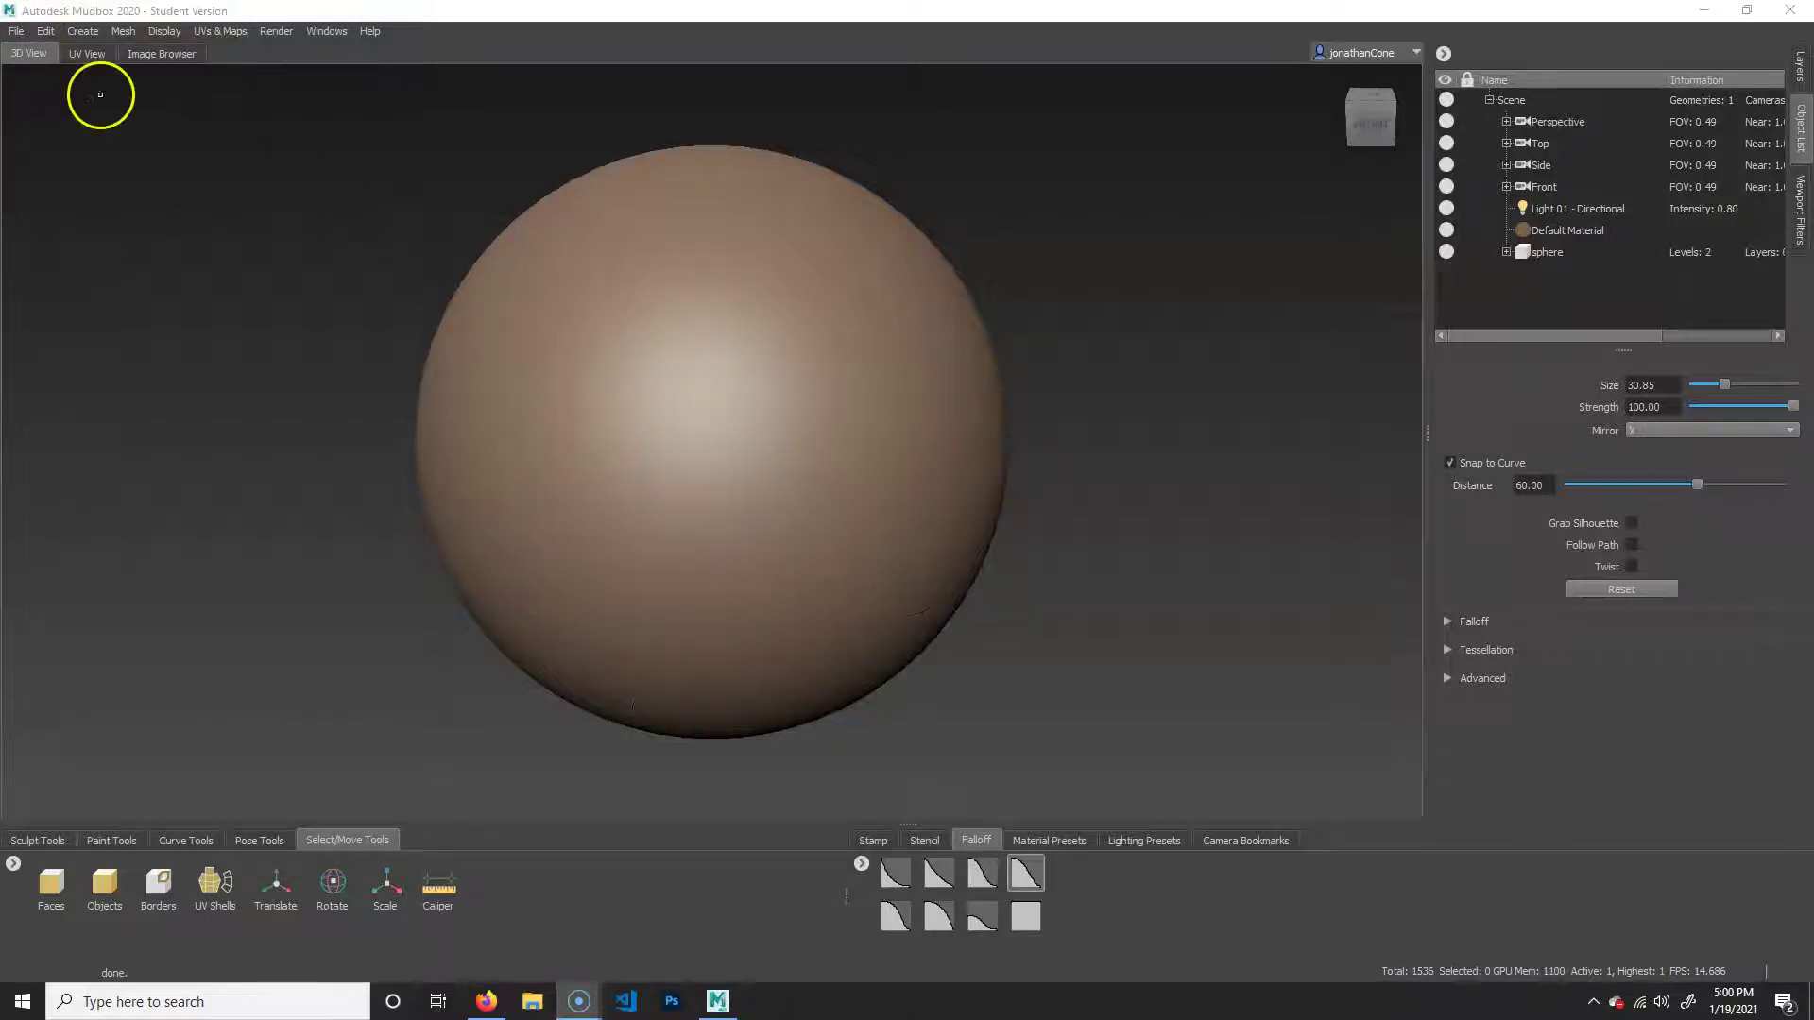
# Start a new scene without saving the current one, using the sphere as the starting mesh.
pyautogui.click(15, 32)
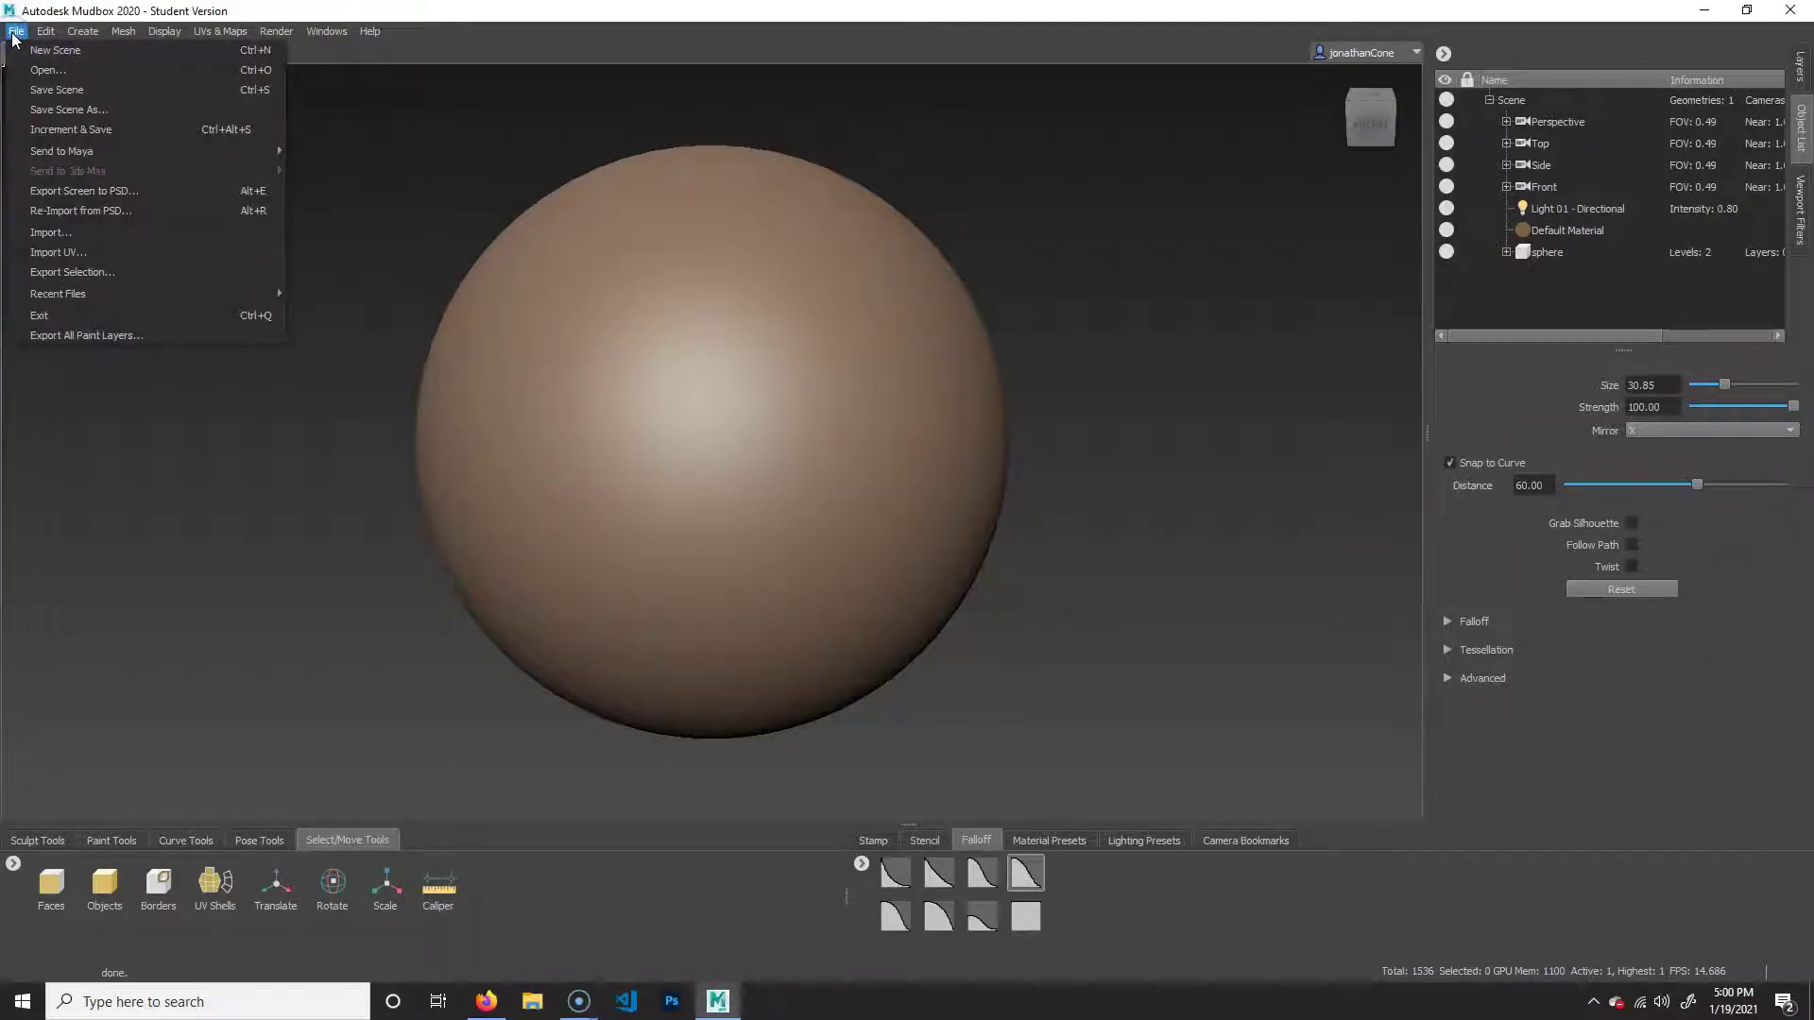
pyautogui.click(57, 56)
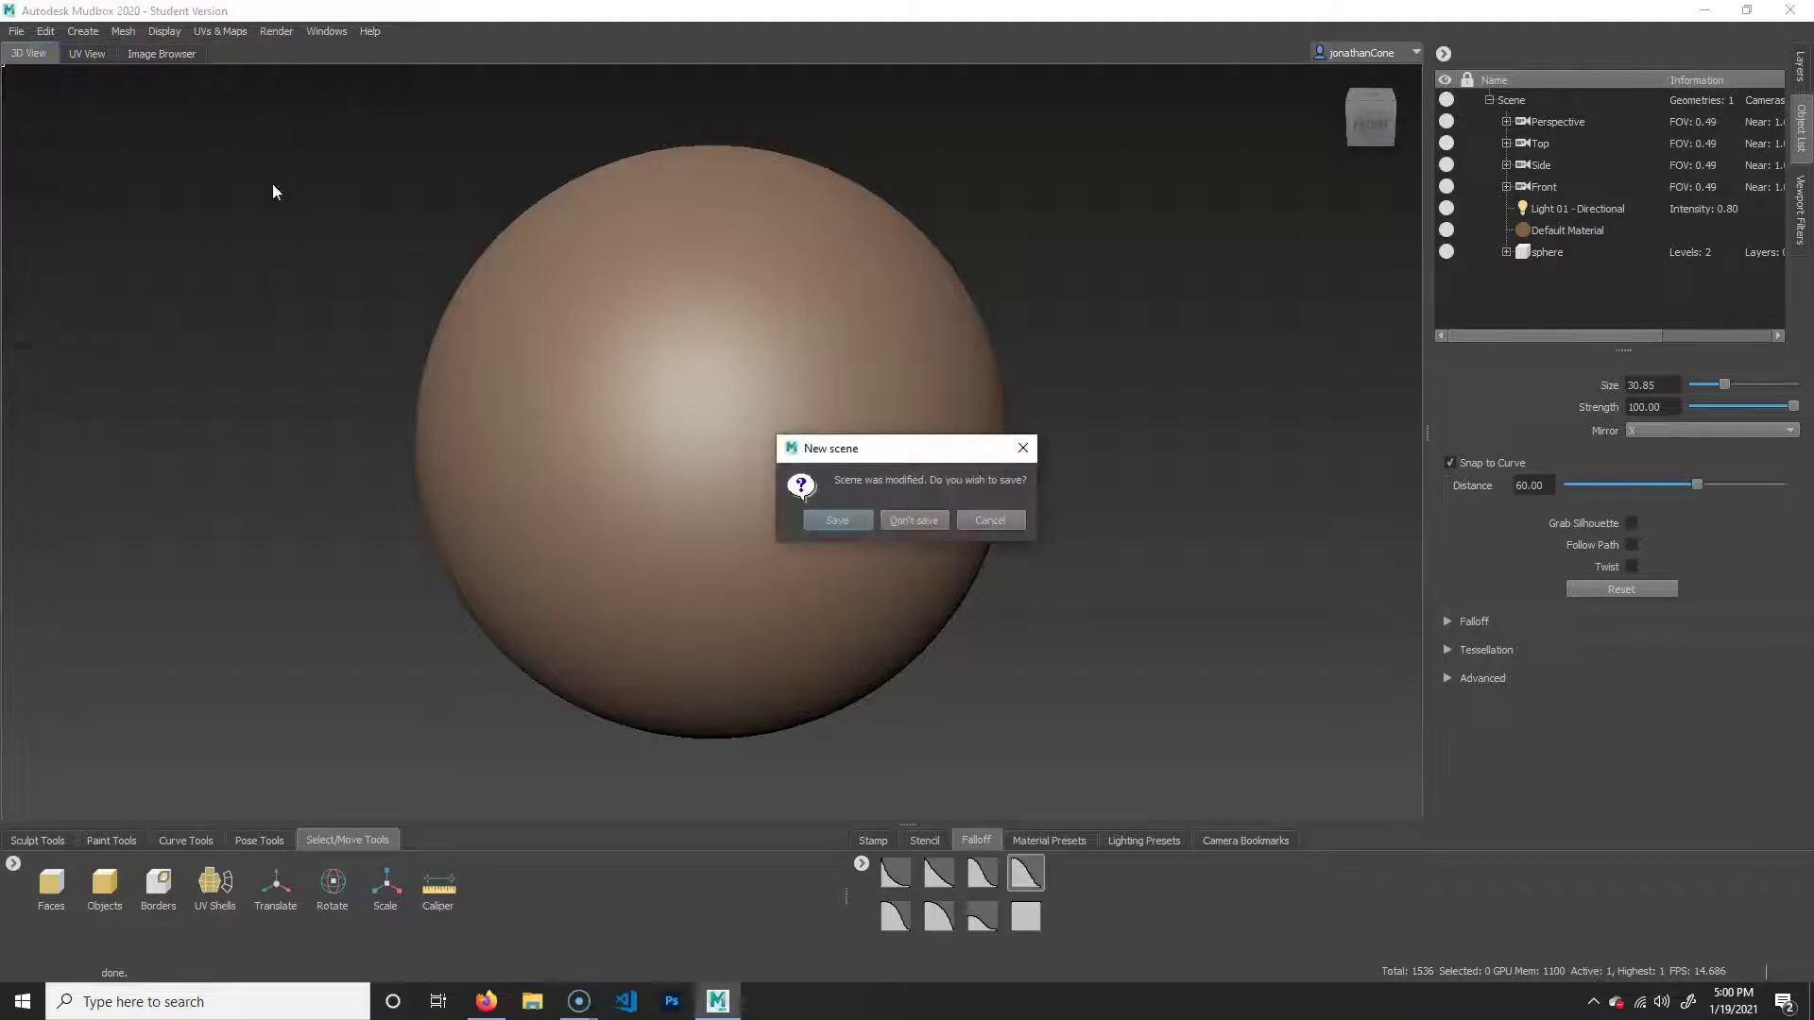
pyautogui.click(910, 521)
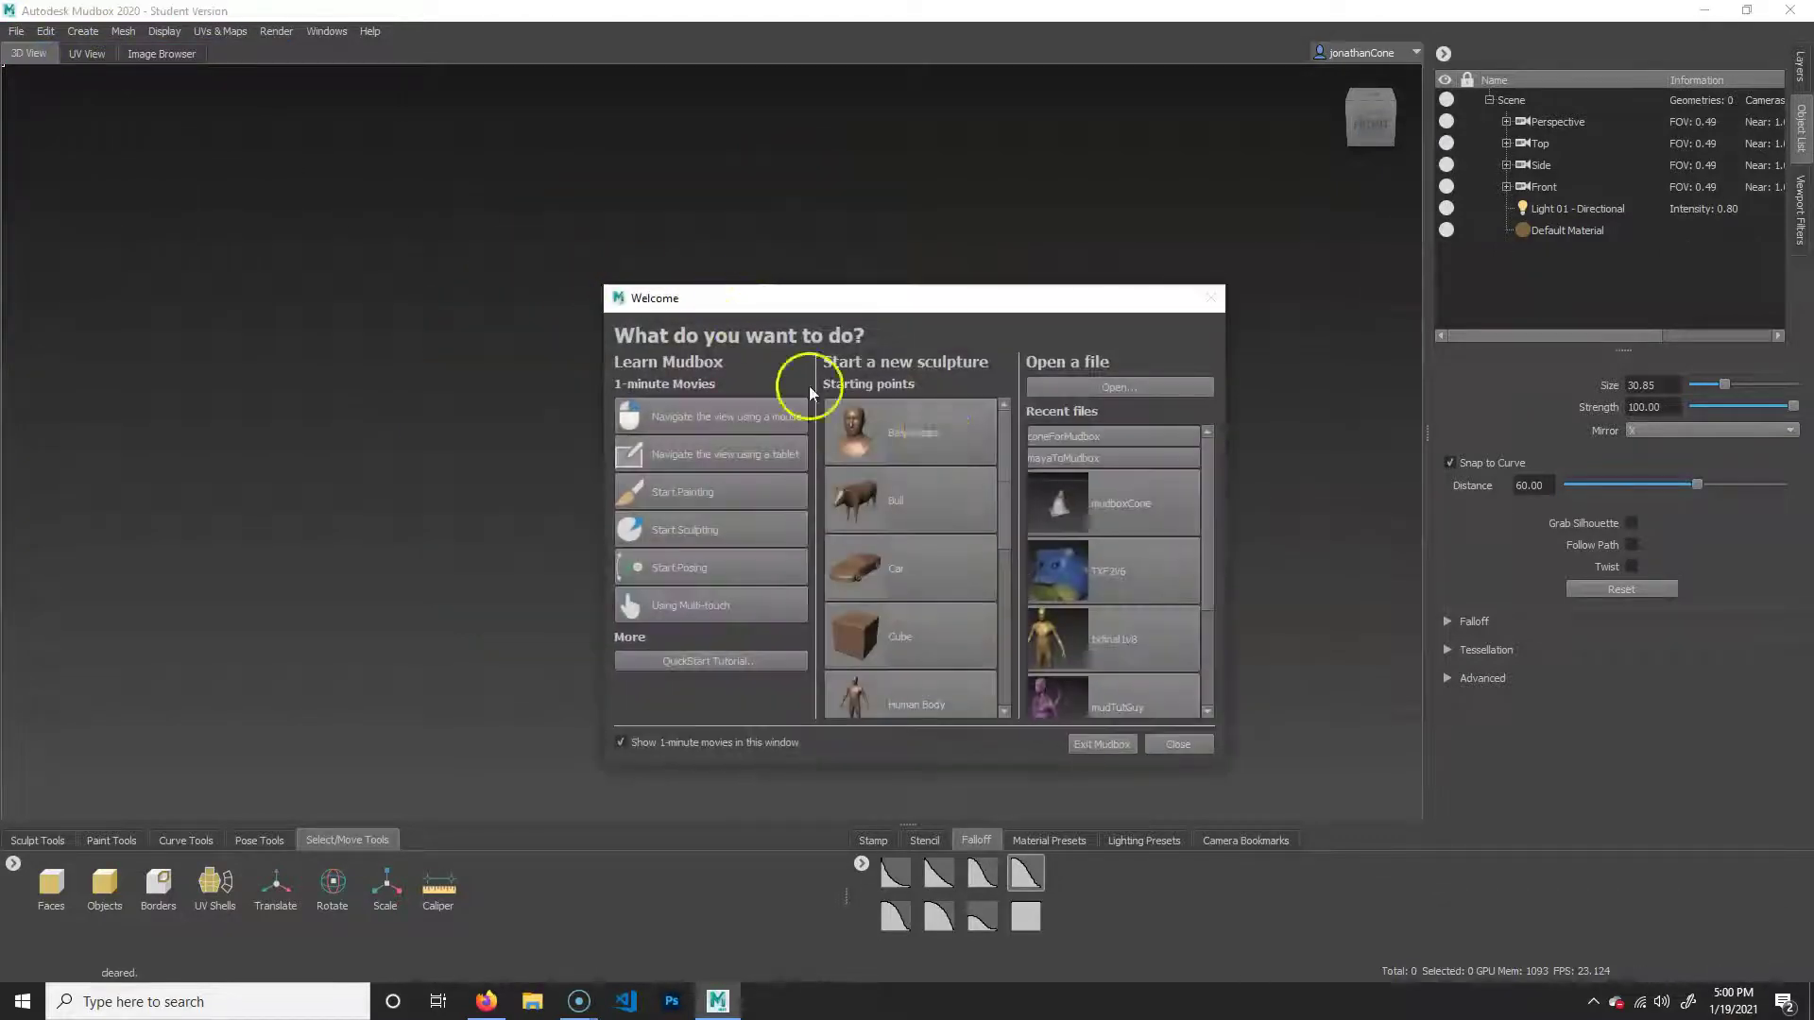
pyautogui.scroll(-3, 869, 635)
pyautogui.click(926, 699)
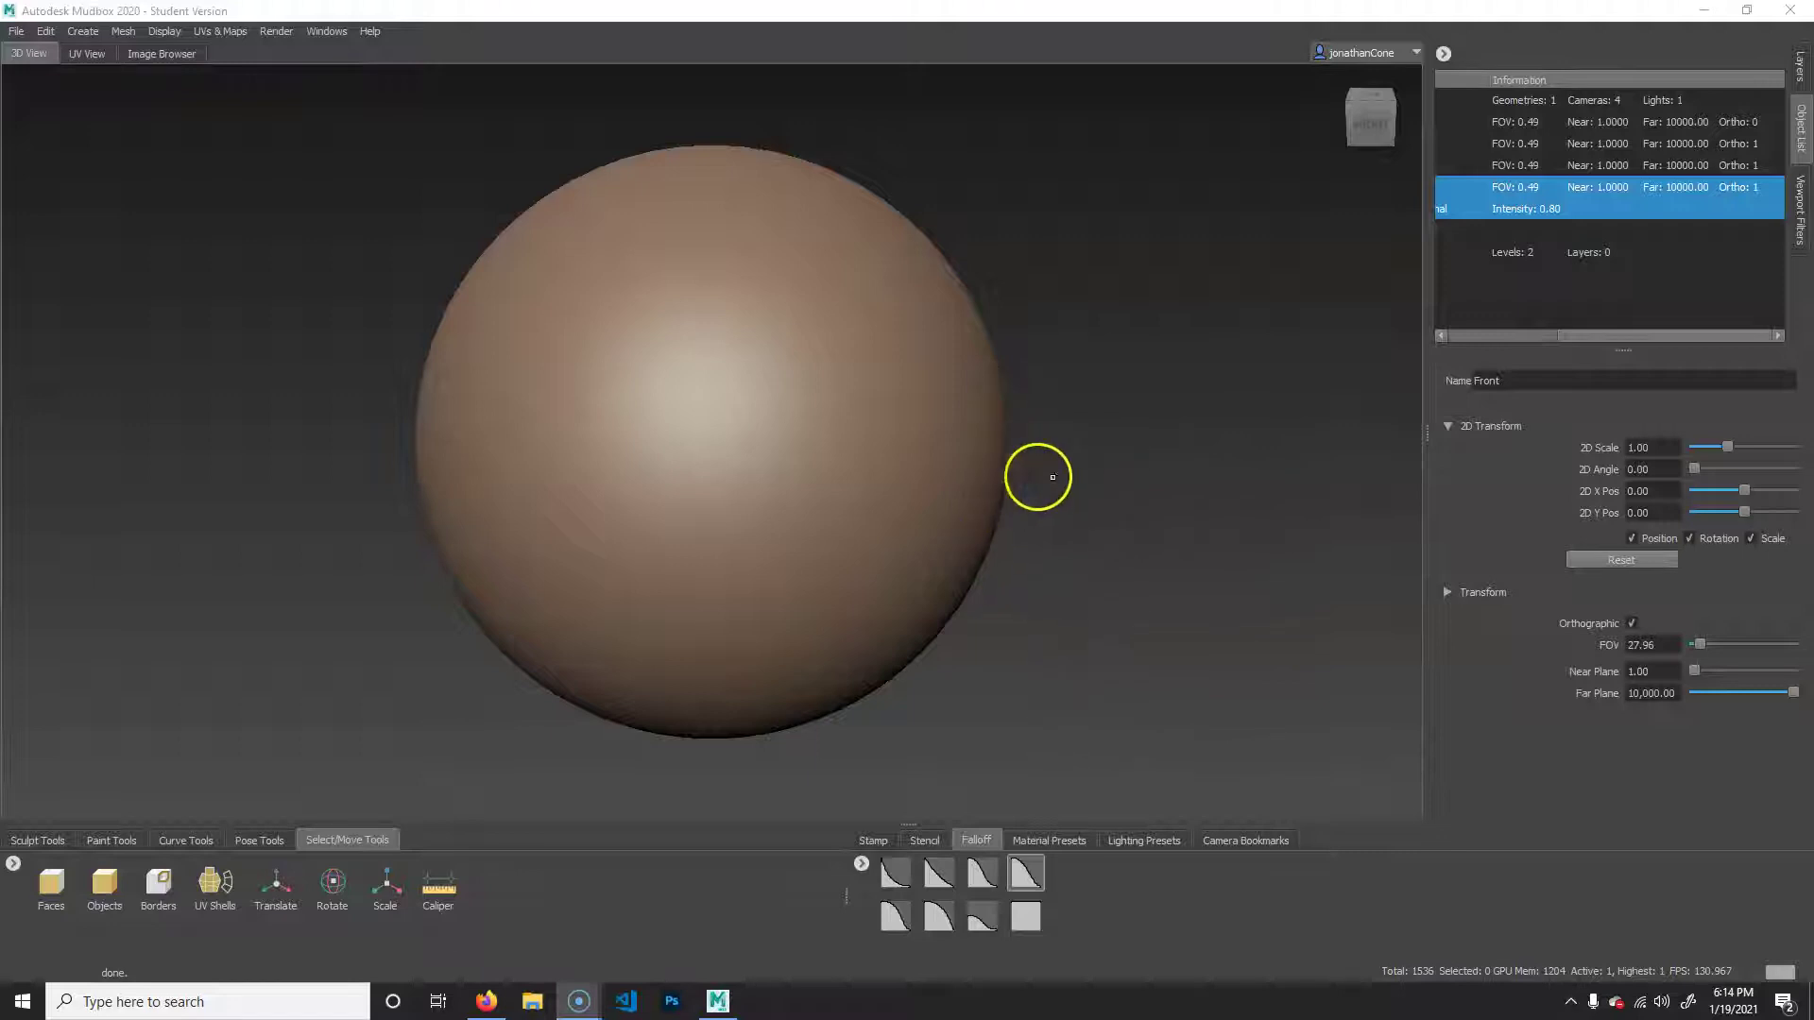
# Choose the Grab brush and expand its Tessellation settings.
pyautogui.press('w')
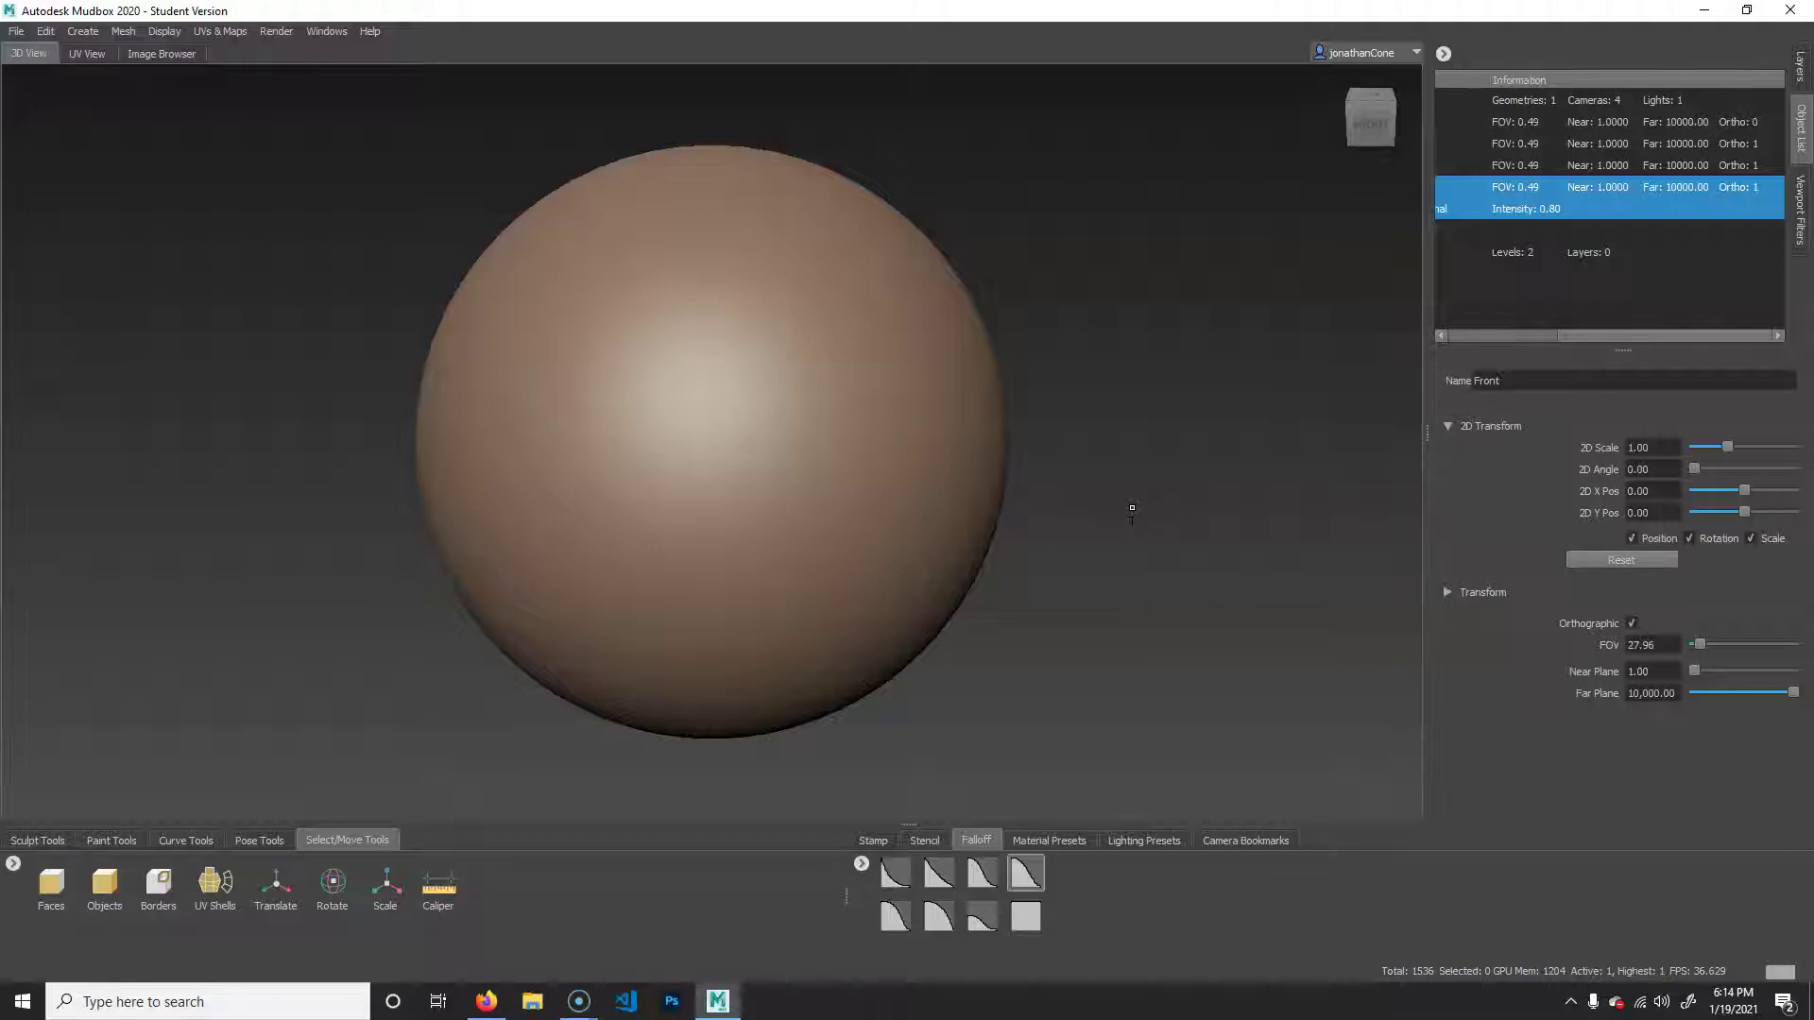
pyautogui.click(37, 840)
pyautogui.click(102, 883)
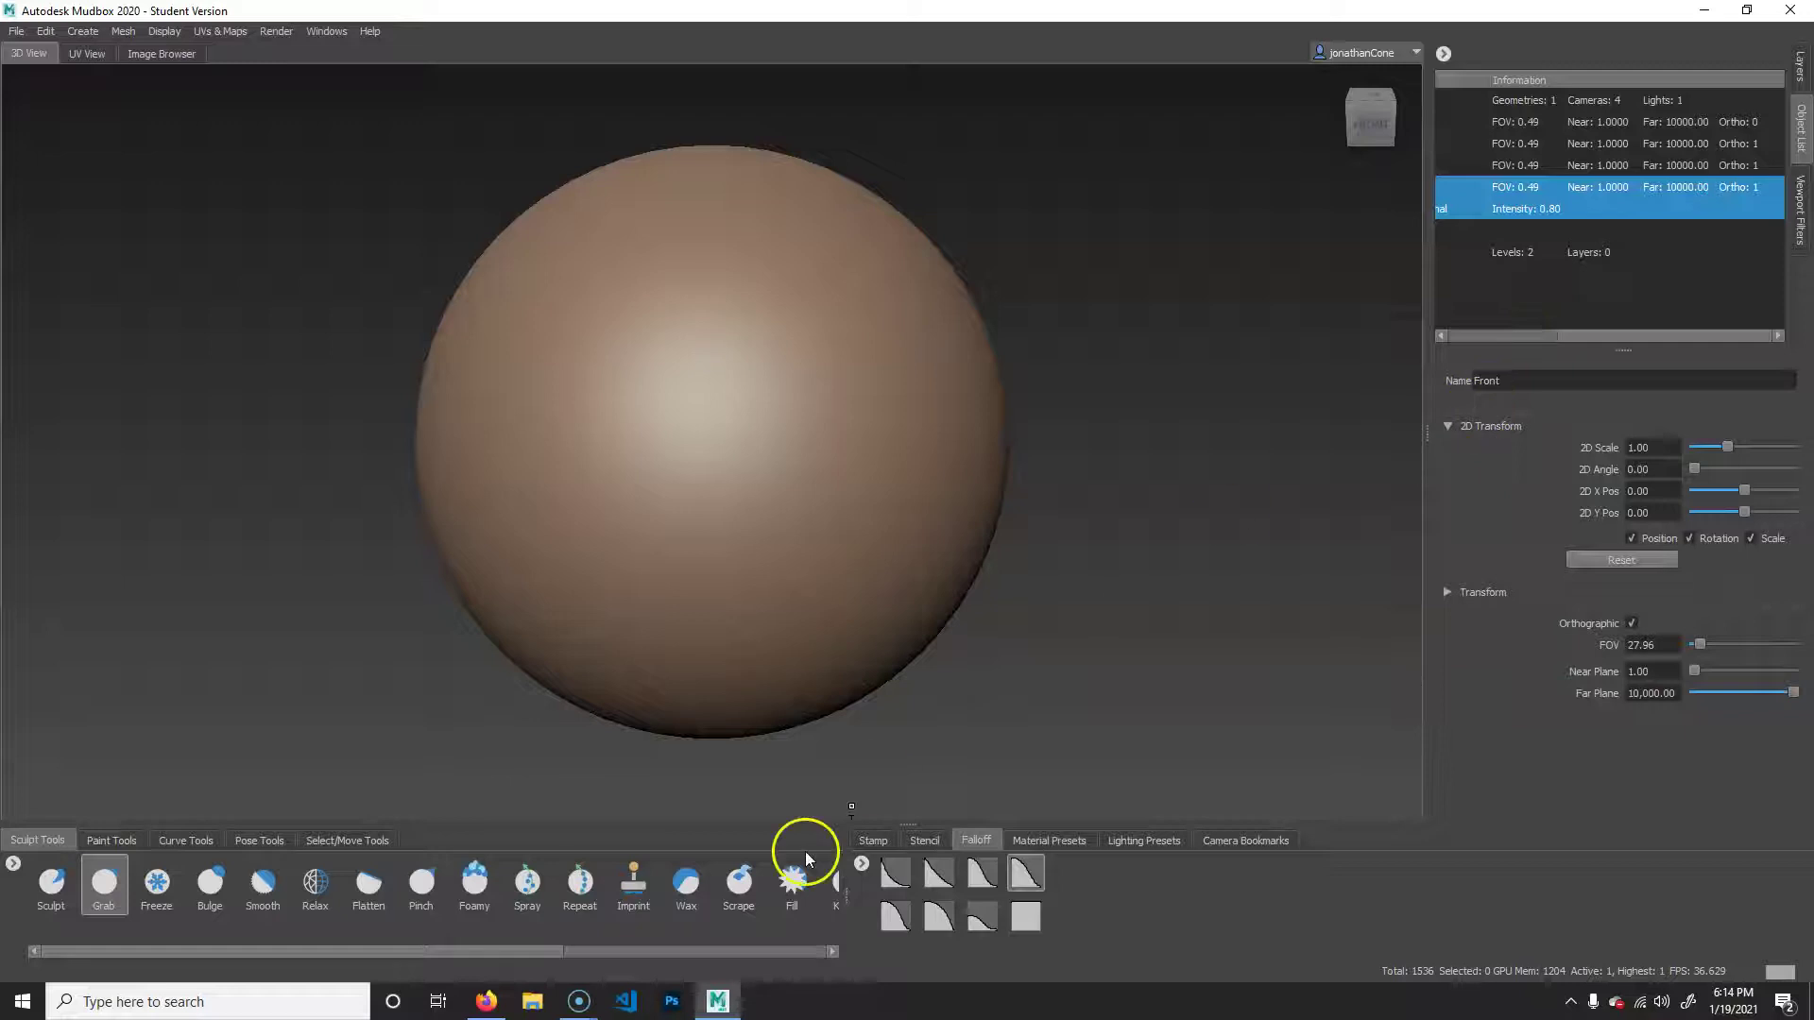
pyautogui.click(104, 883)
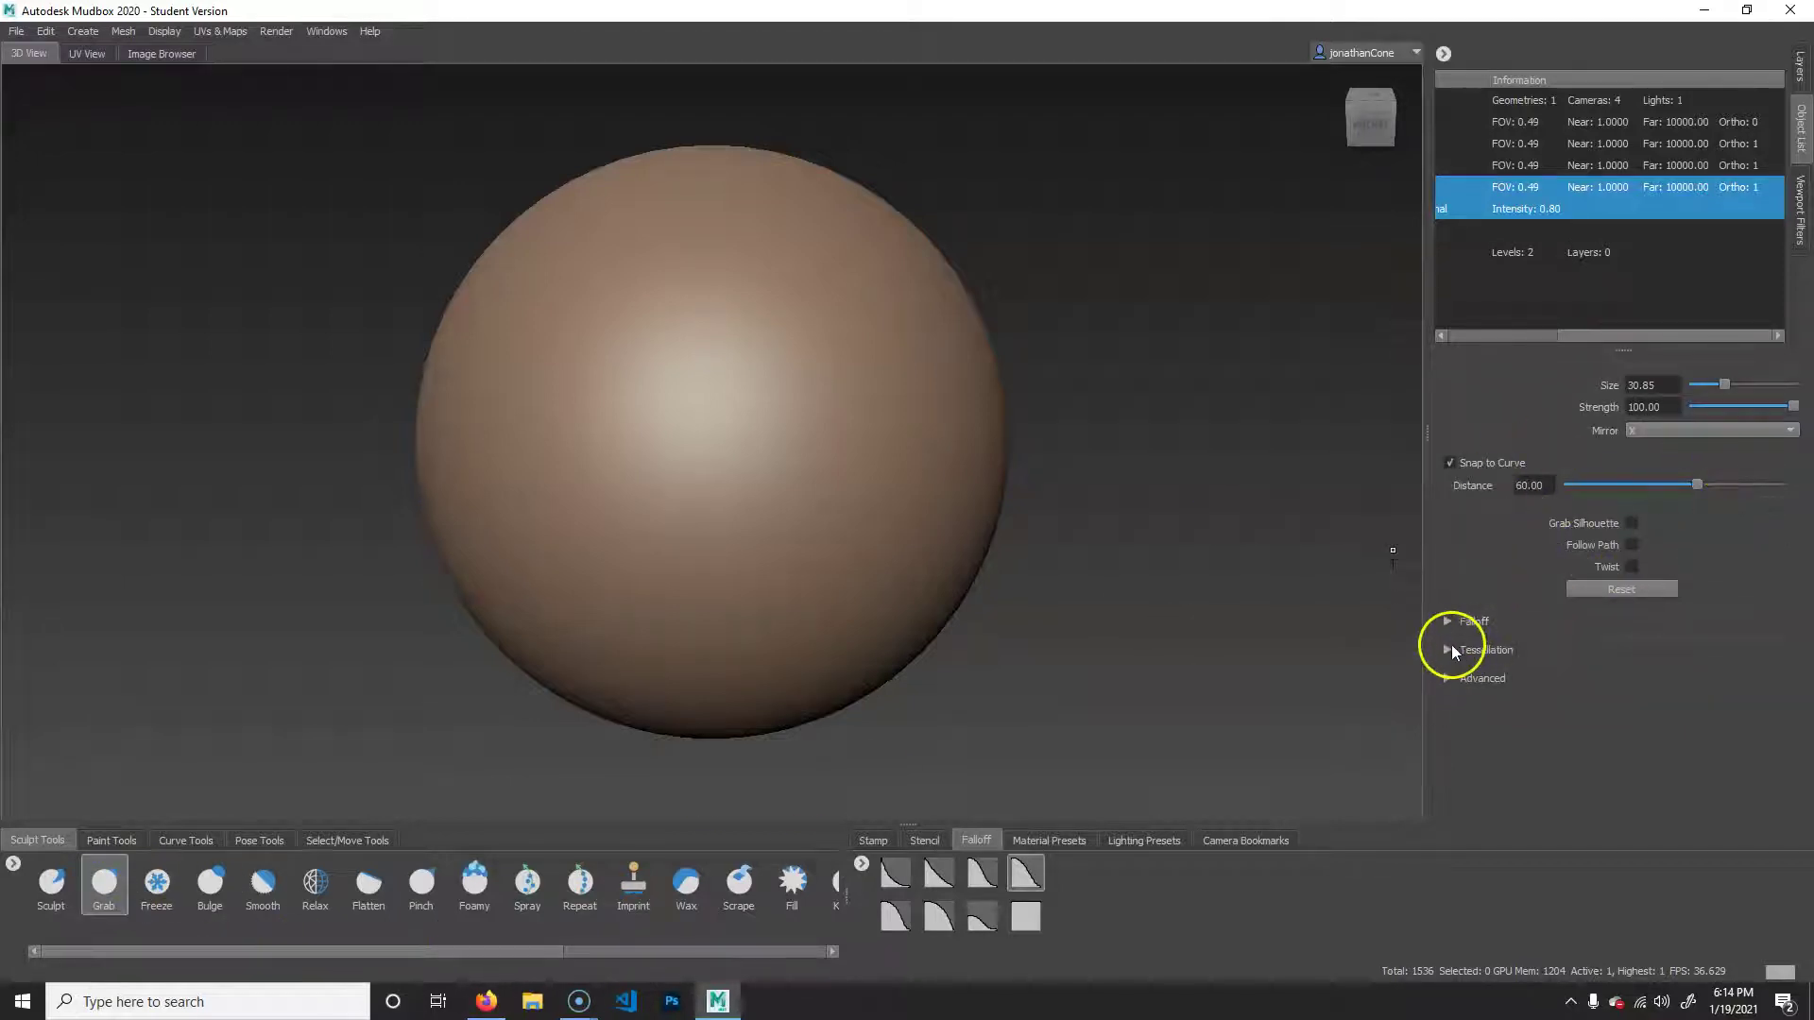
pyautogui.click(1448, 650)
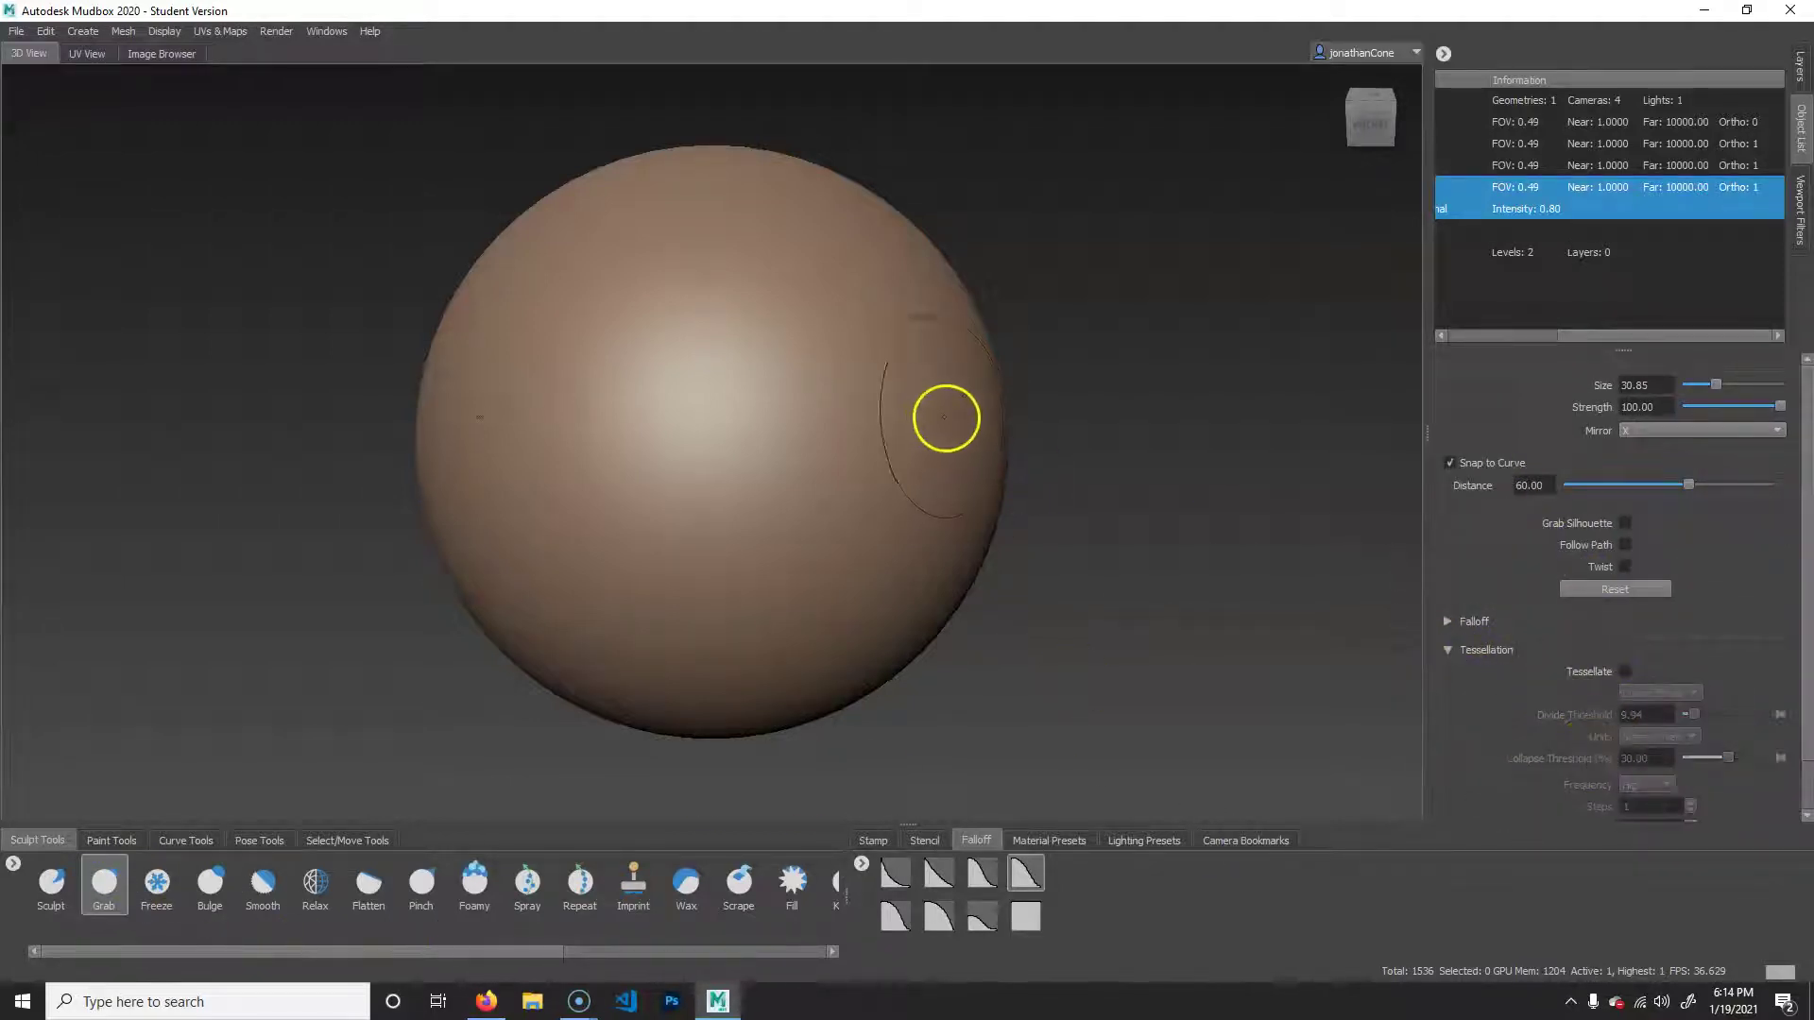
# Pull the sphere's side far outward with an X-mirrored Grab stroke and show the mesh wireframe.
pyautogui.moveTo(954, 422)
pyautogui.mouseDown()
pyautogui.moveTo(1048, 406)
pyautogui.moveTo(993, 424)
pyautogui.moveTo(1522, 417)
pyautogui.moveTo(1716, 473)
pyautogui.moveTo(1680, 458)
pyautogui.mouseUp()
pyautogui.press('w')
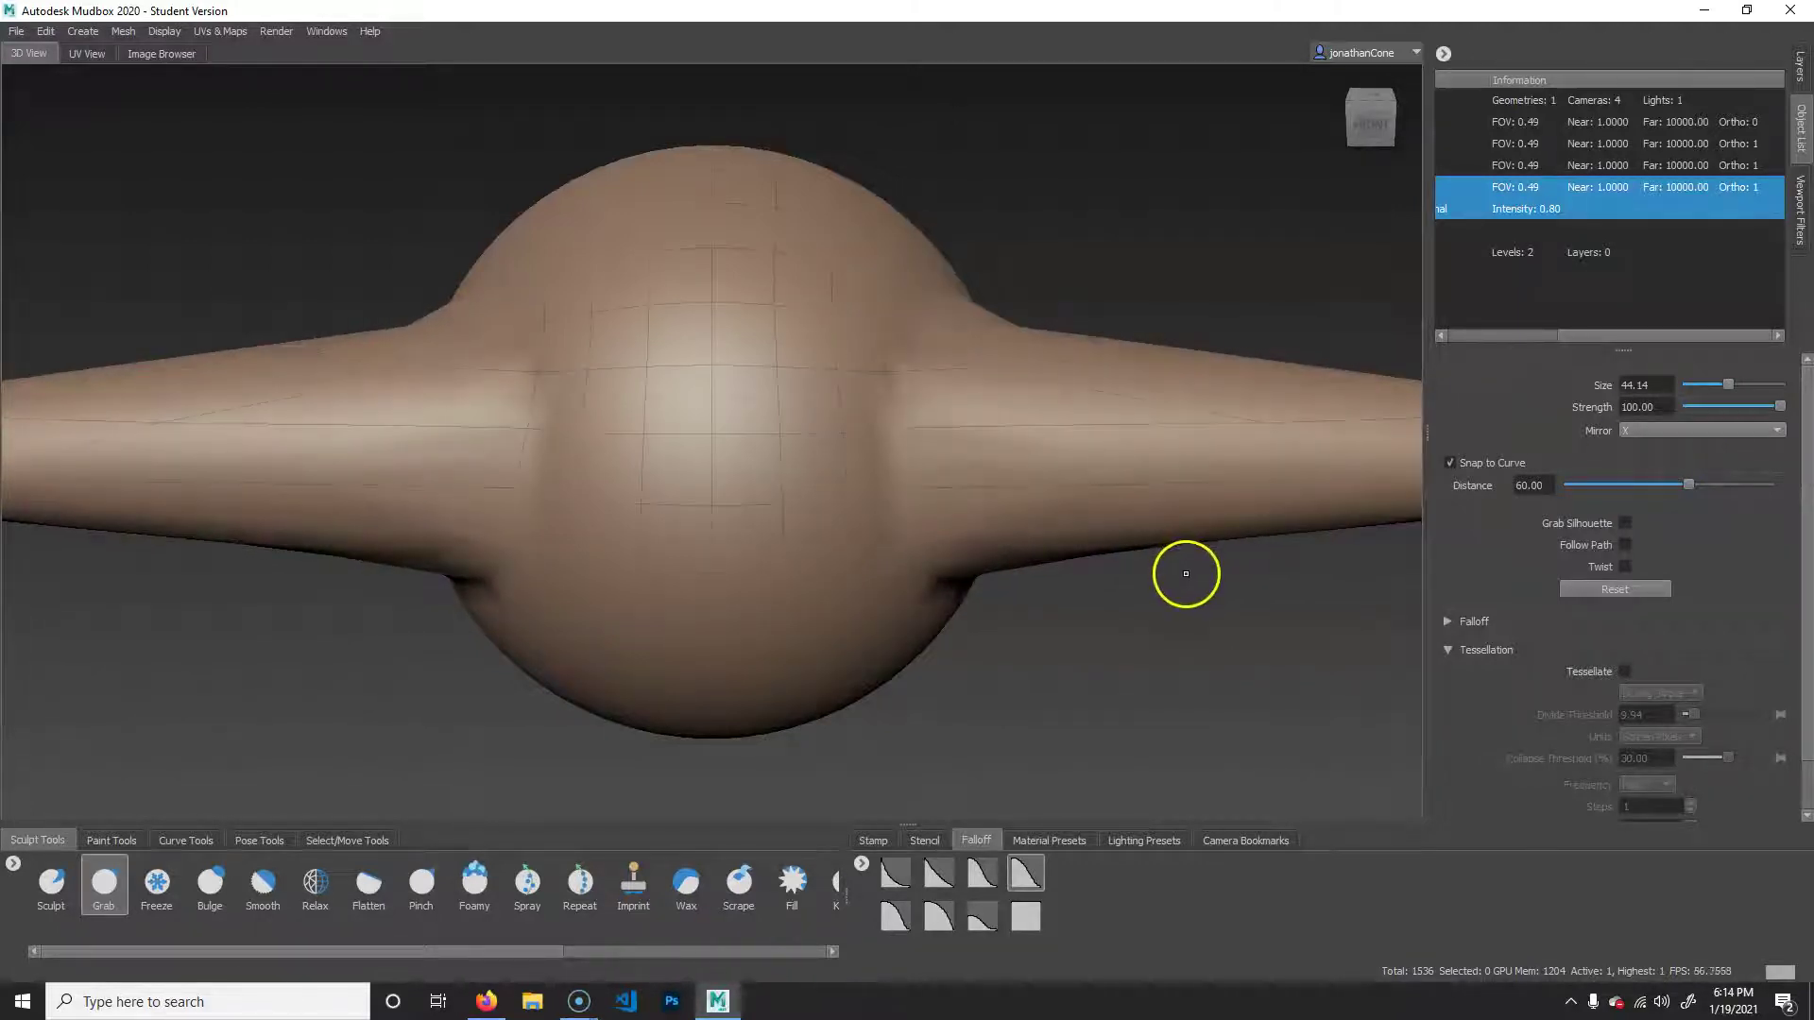
# Try bending the tip of the stretched arm downward with the Grab brush, and undo all the Grab strokes.
pyautogui.moveTo(1134, 615)
pyautogui.keyDown('alt'); pyautogui.mouseDown()
pyautogui.moveTo(1004, 599)
pyautogui.moveTo(1136, 583)
pyautogui.mouseUp(); pyautogui.keyUp('alt')
pyautogui.keyDown('alt'); pyautogui.moveTo(1137, 584); pyautogui.dragTo(963, 591, button='right'); pyautogui.keyUp('alt')
pyautogui.keyDown('alt'); pyautogui.moveTo(1174, 590); pyautogui.dragTo(1015, 610, button='middle'); pyautogui.keyUp('alt')
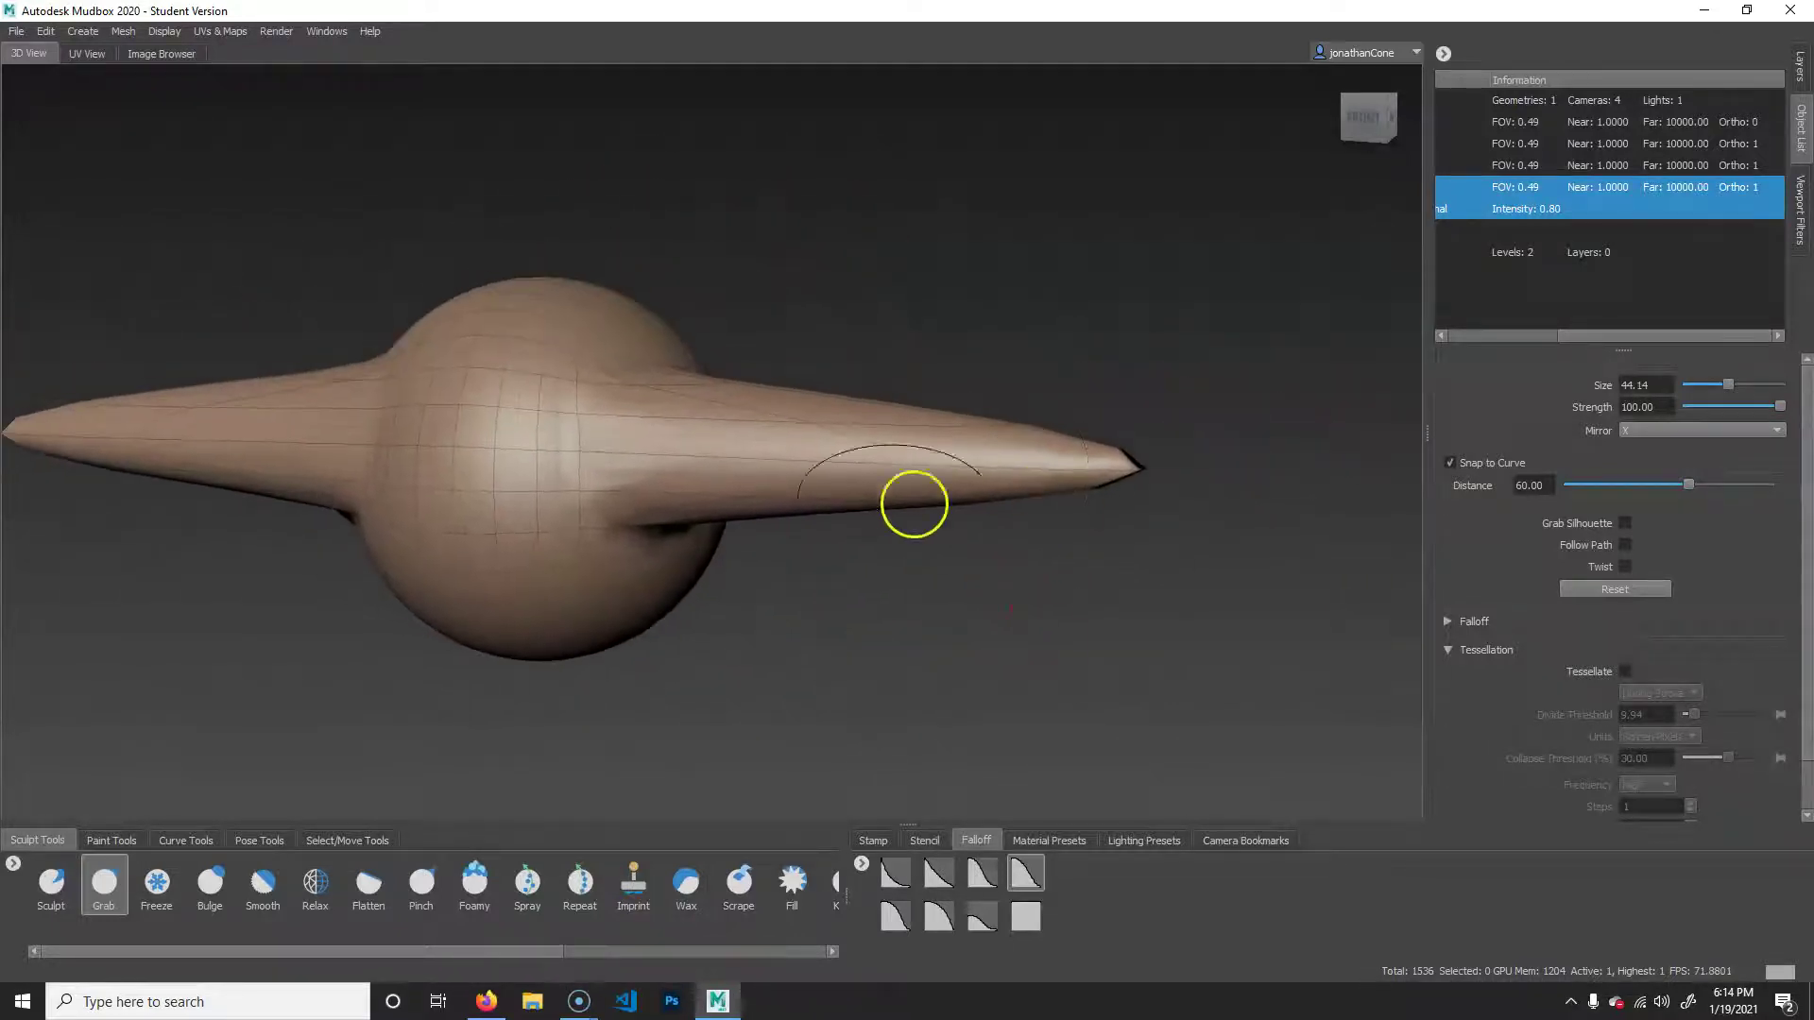
pyautogui.moveTo(1069, 478)
pyautogui.mouseDown()
pyautogui.moveTo(992, 668)
pyautogui.moveTo(1093, 680)
pyautogui.mouseUp()
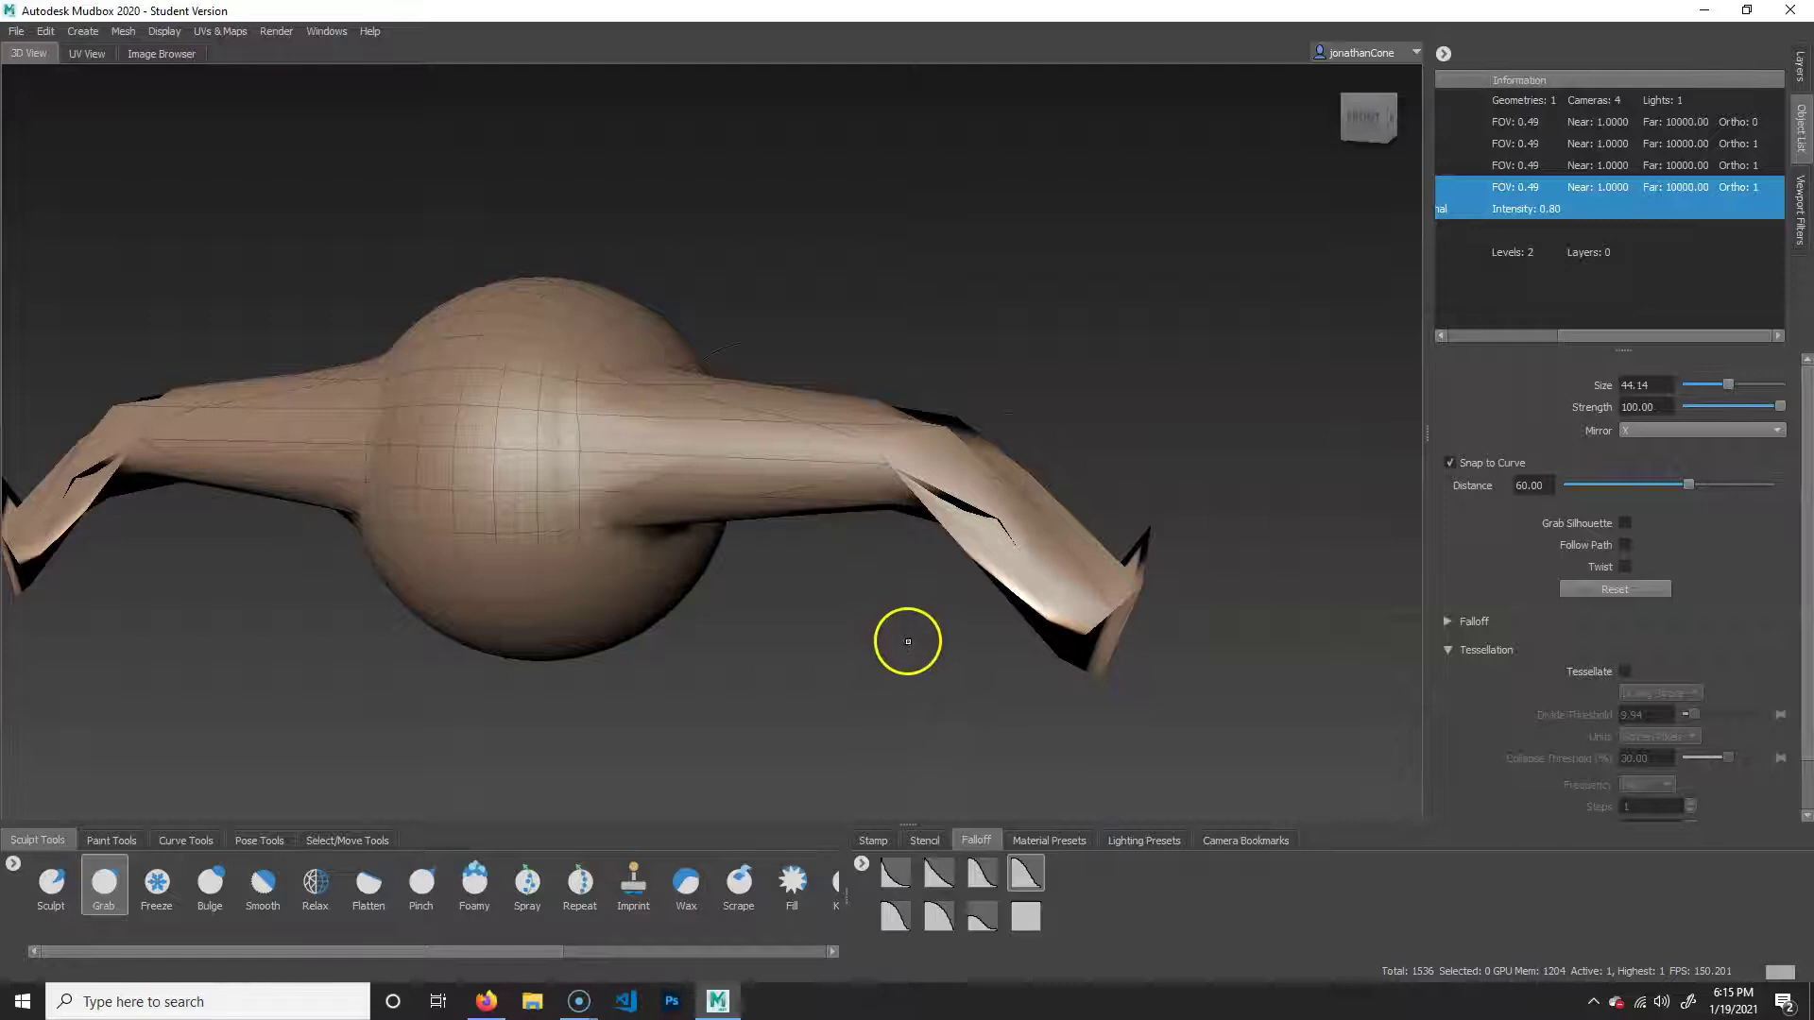
pyautogui.hotkey('ctrl', 'z')
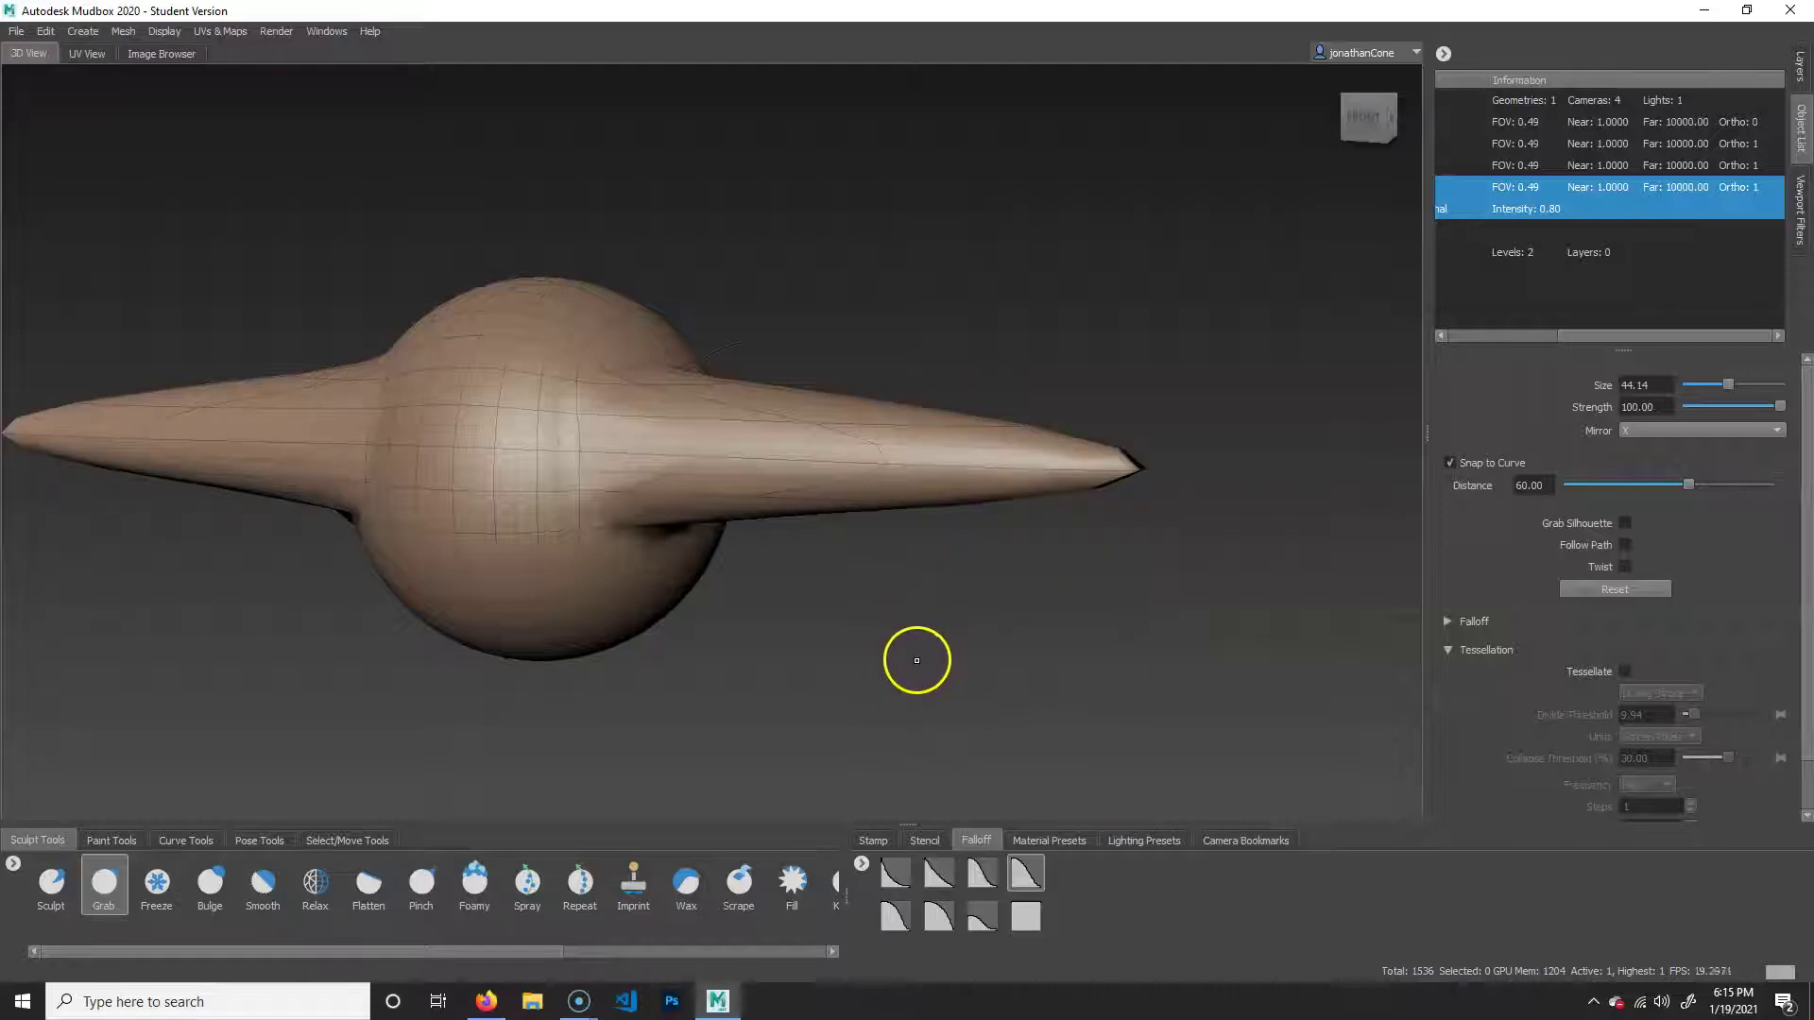
pyautogui.hotkey('ctrl', 'z')
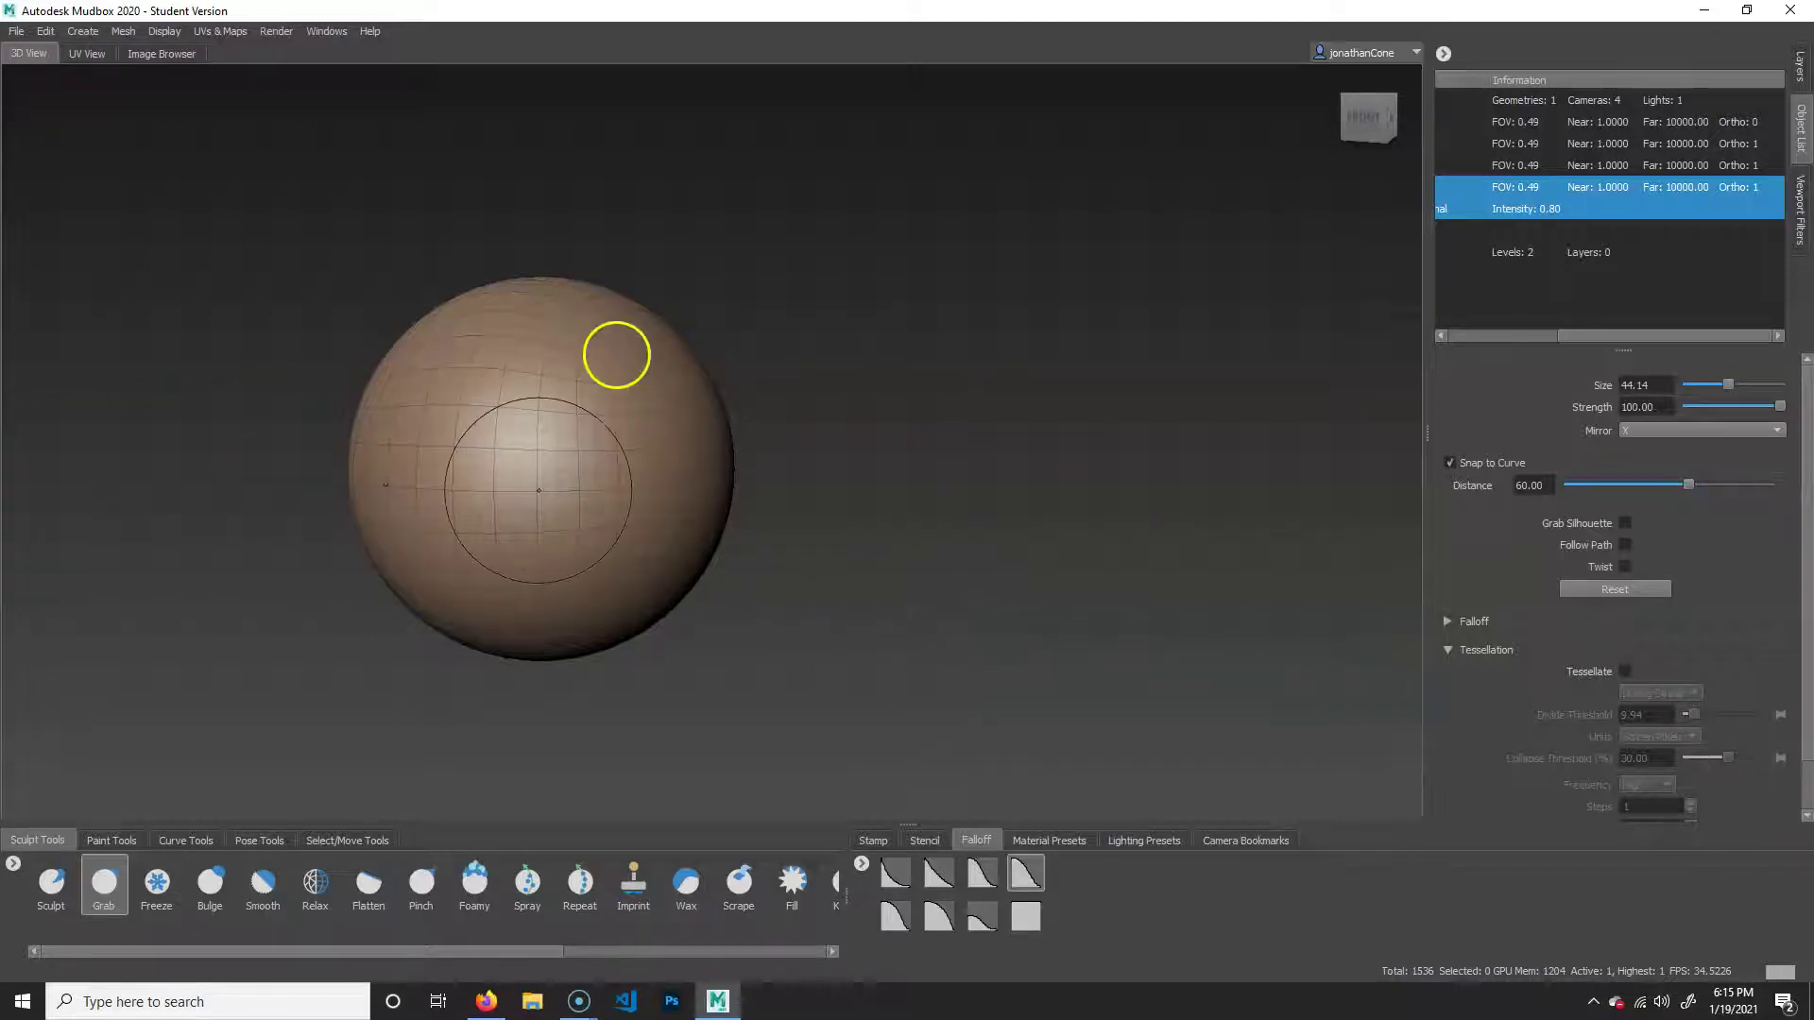
# Show the layers and generate a tessellation mesh from the sphere.
pyautogui.moveTo(949, 526)
pyautogui.keyDown('alt'); pyautogui.mouseDown()
pyautogui.moveTo(1033, 519)
pyautogui.moveTo(988, 558)
pyautogui.moveTo(1044, 567)
pyautogui.moveTo(1027, 566)
pyautogui.mouseUp(); pyautogui.keyUp('alt')
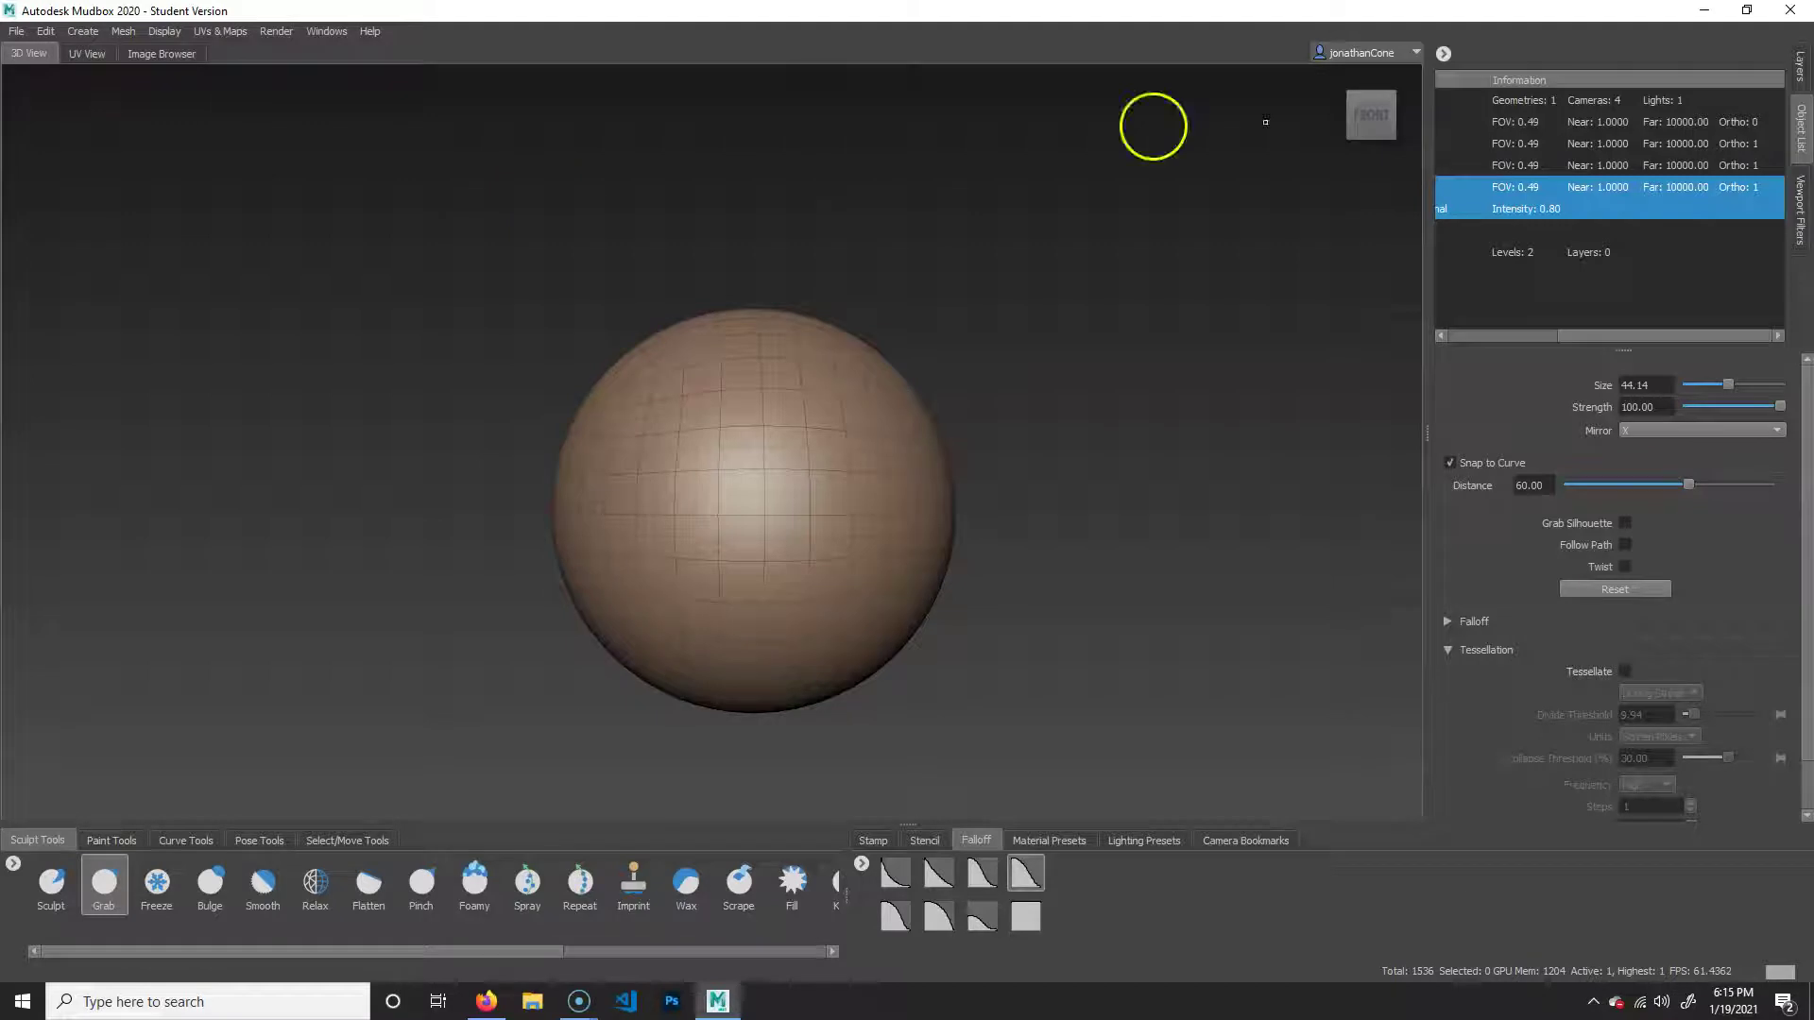
pyautogui.click(1800, 66)
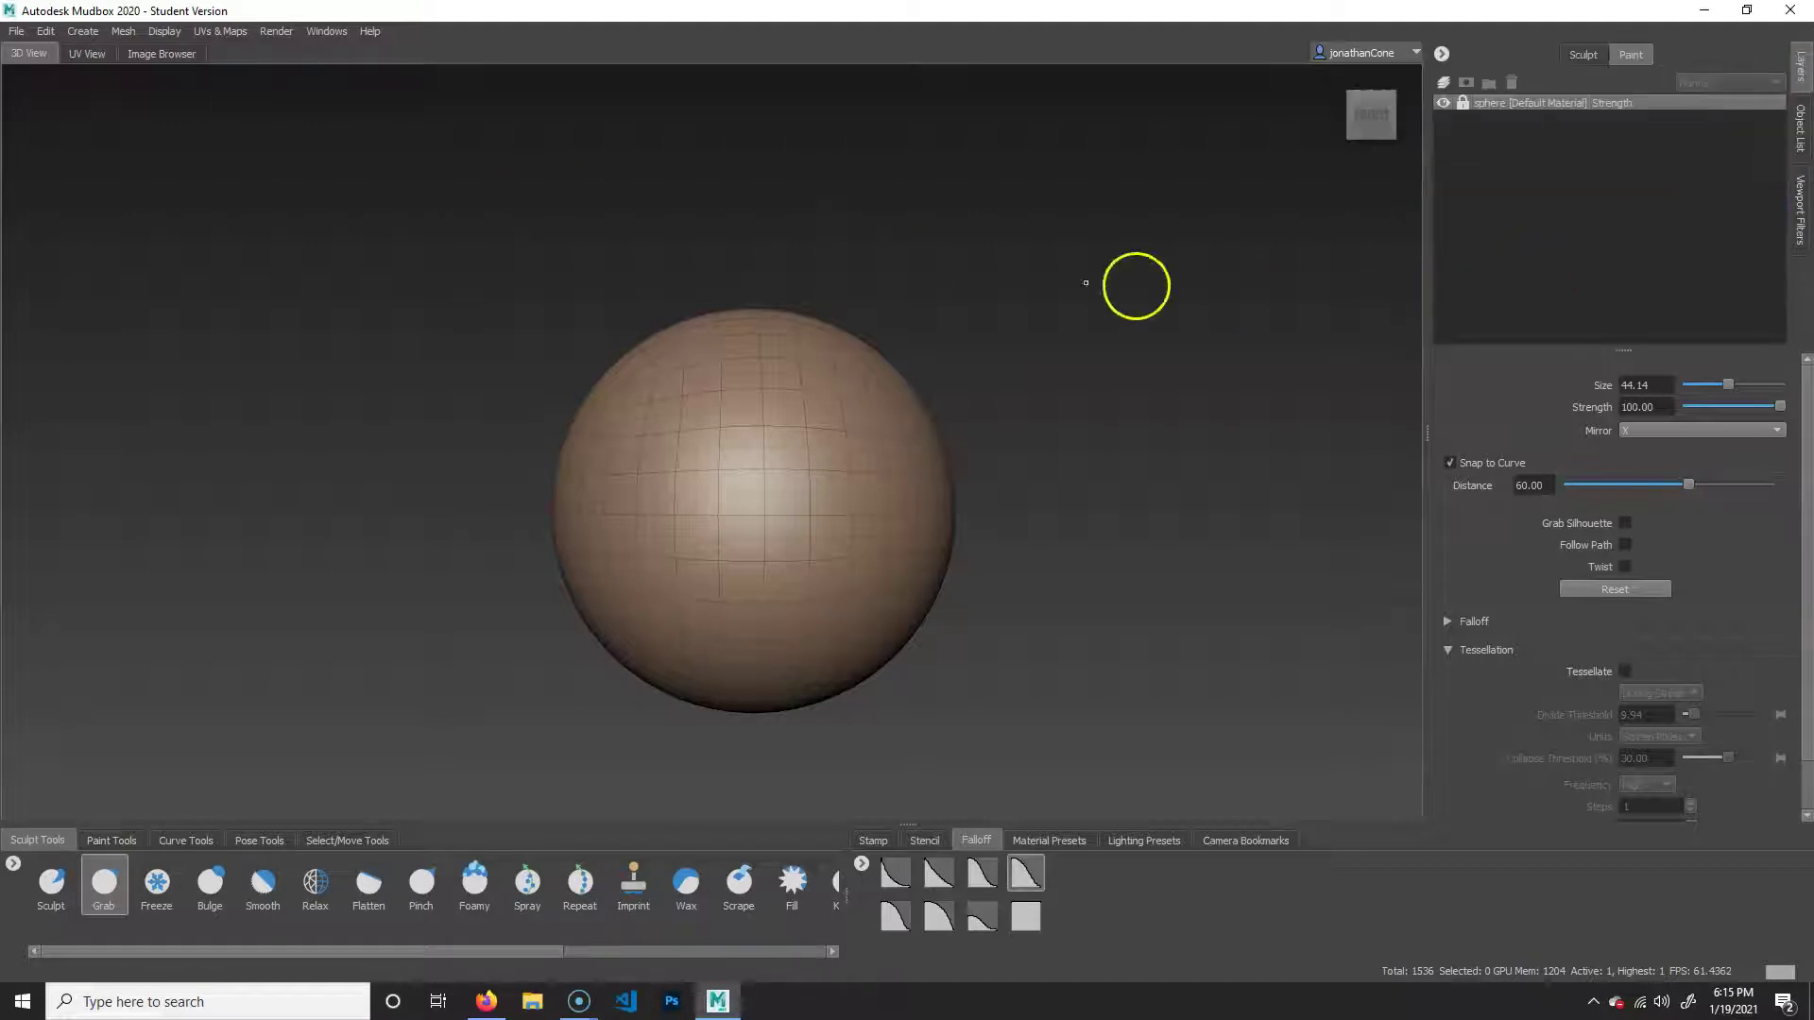
pyautogui.click(123, 31)
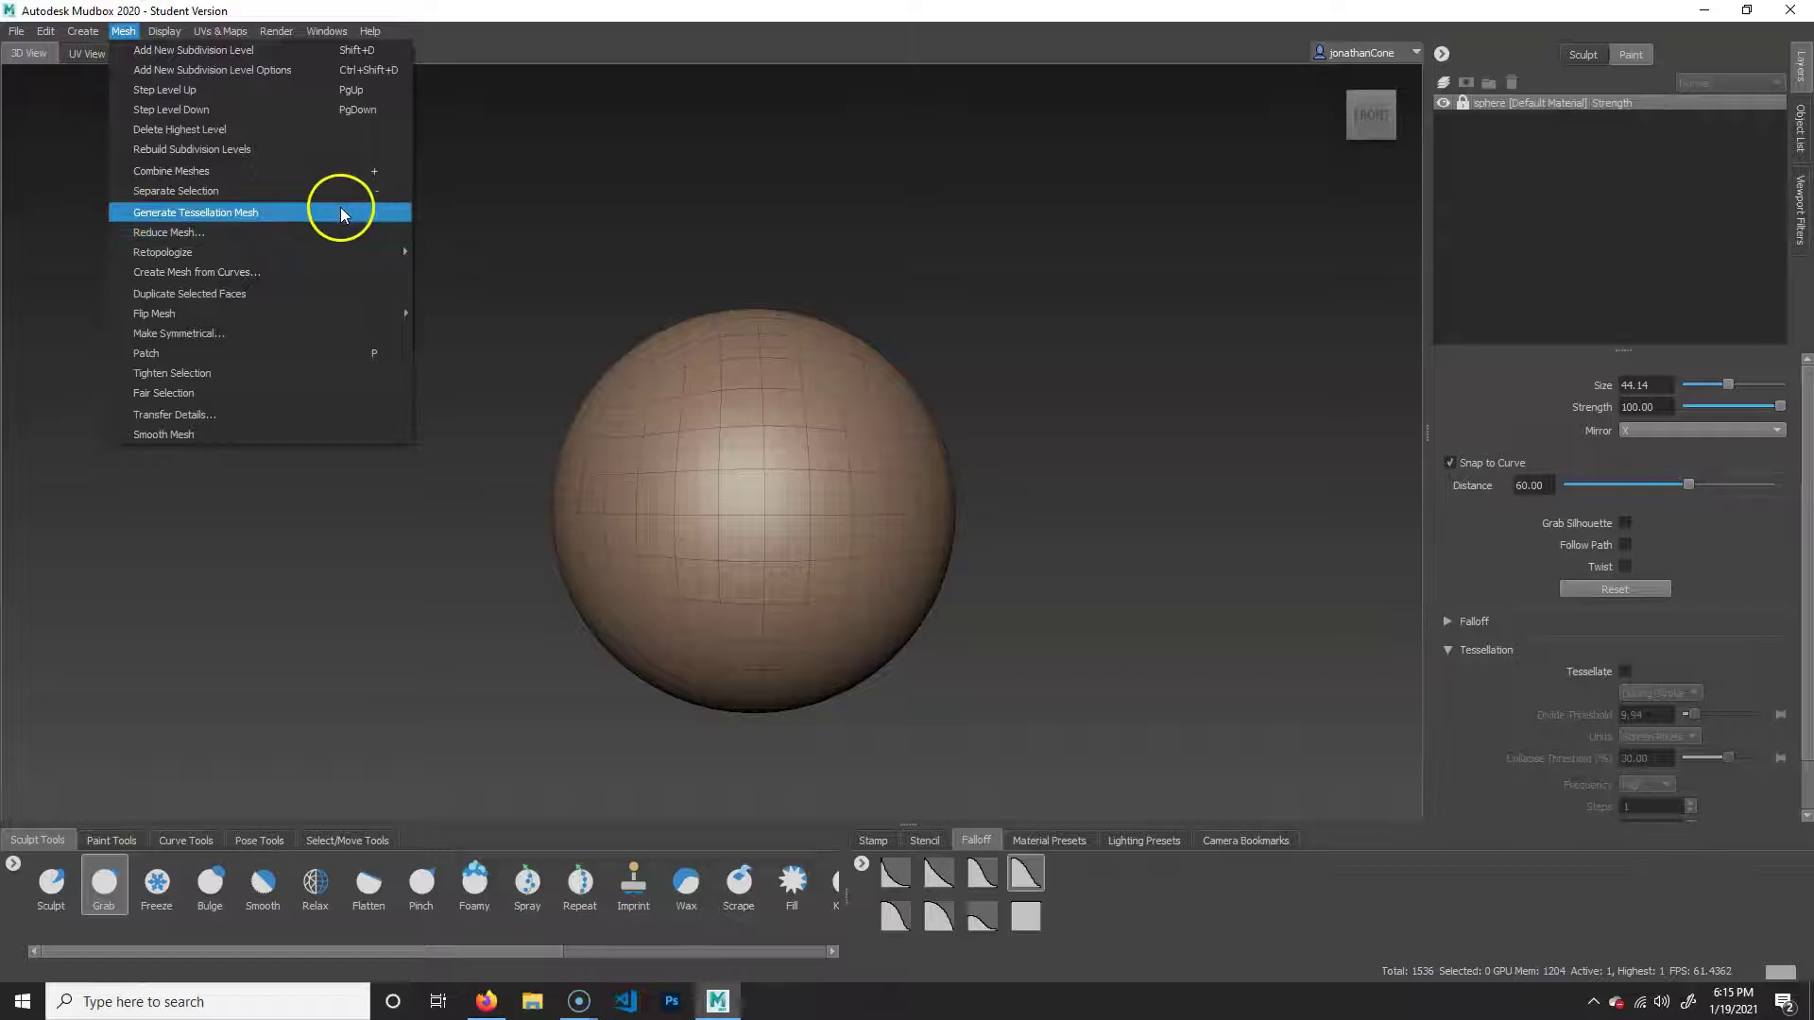
pyautogui.click(340, 210)
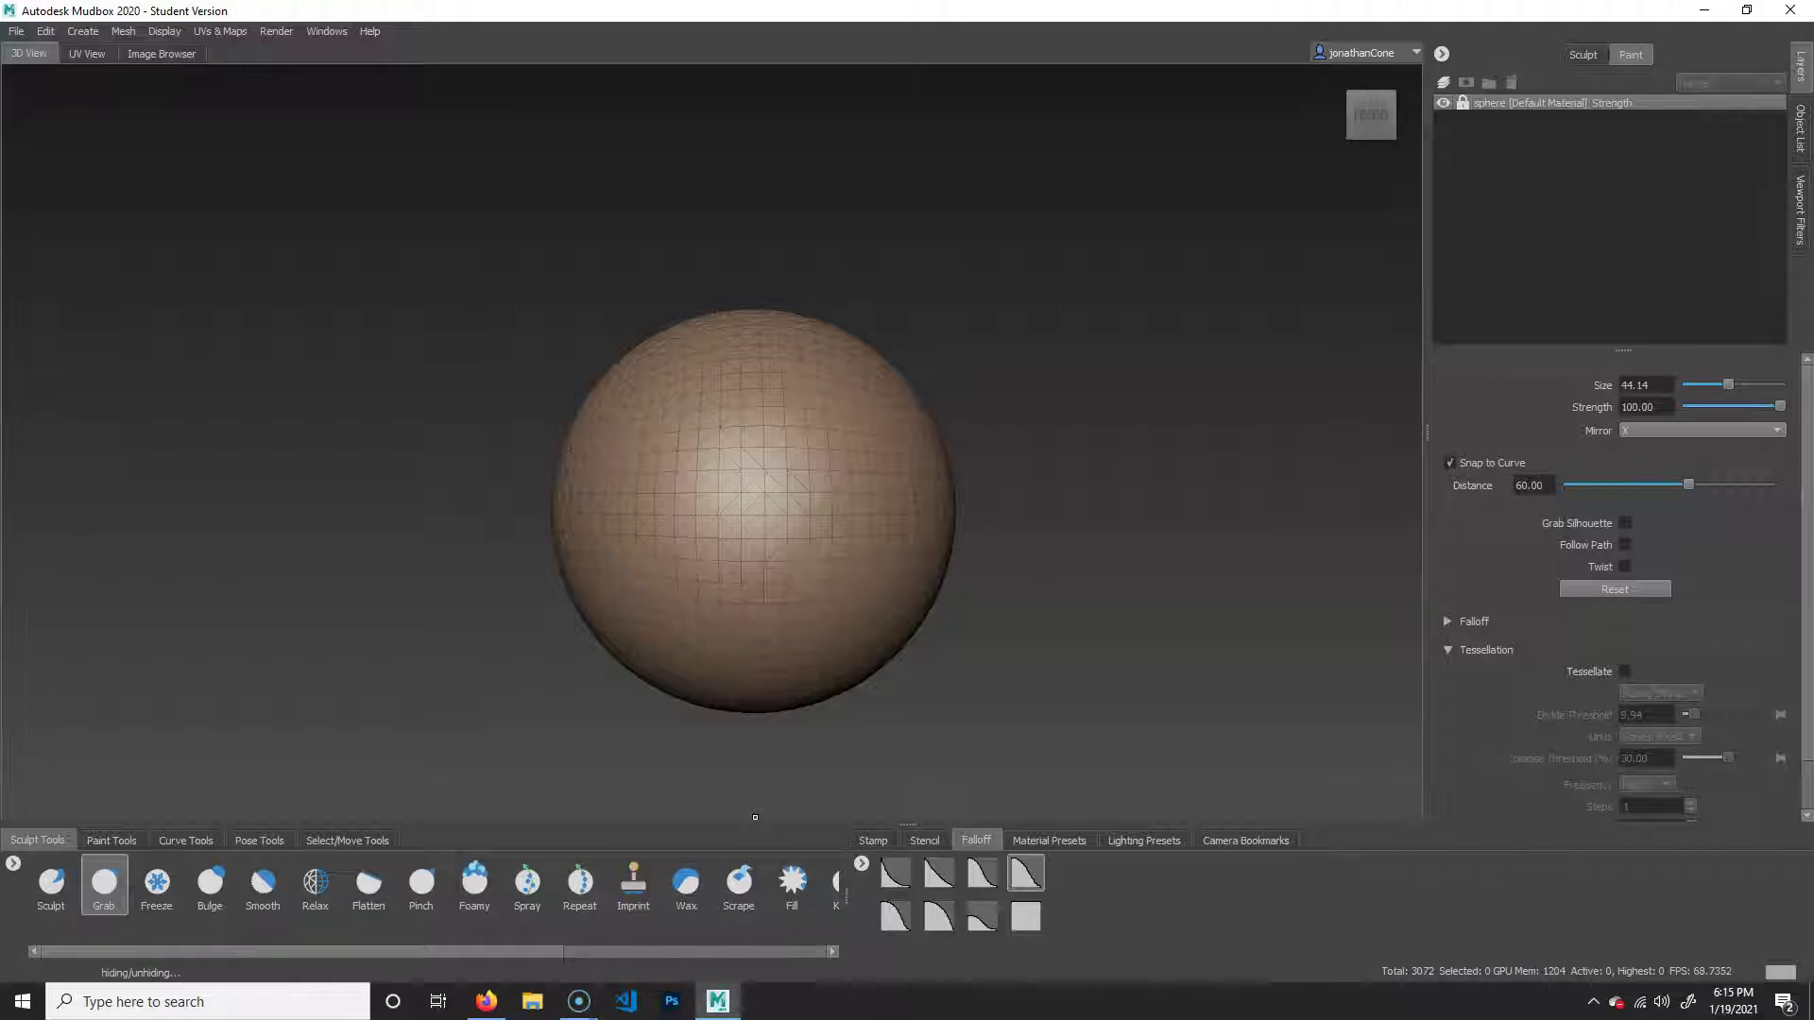
# Choose the Sculpt brush, look through its properties and expand its Tessellation settings.
pyautogui.click(51, 883)
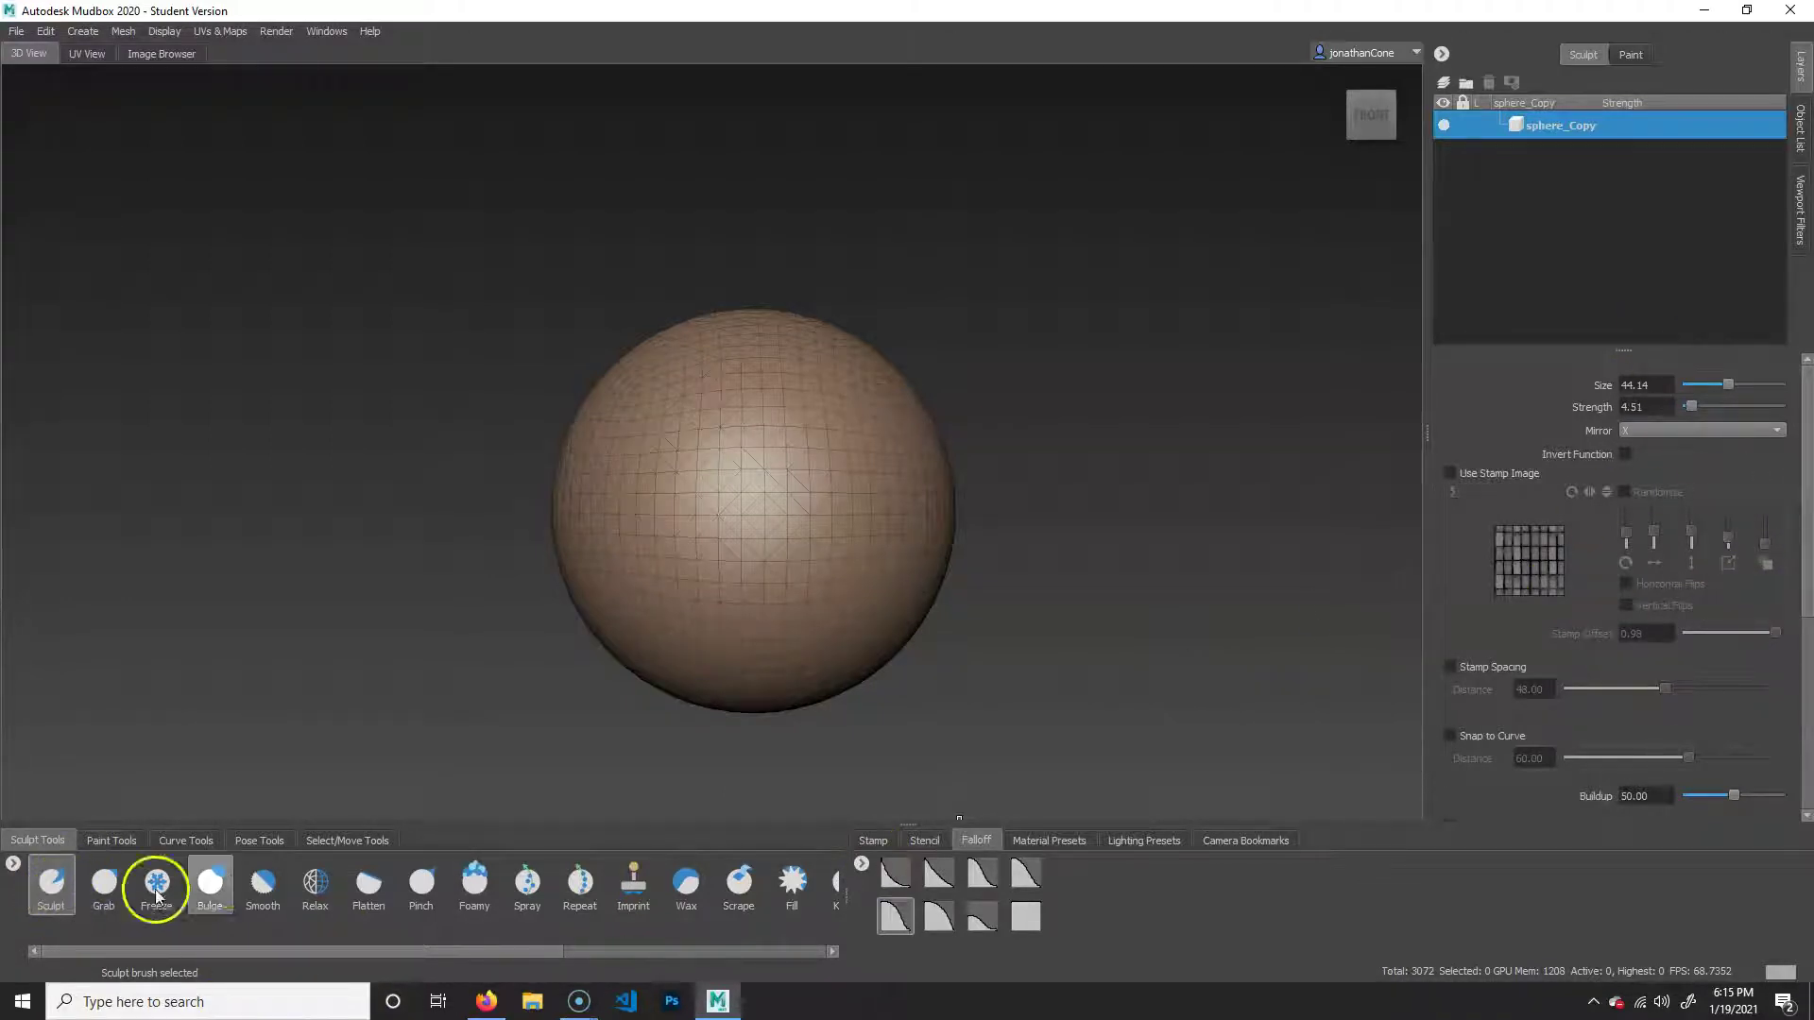
pyautogui.moveTo(1806, 444); pyautogui.dragTo(1806, 600)
pyautogui.click(1464, 672)
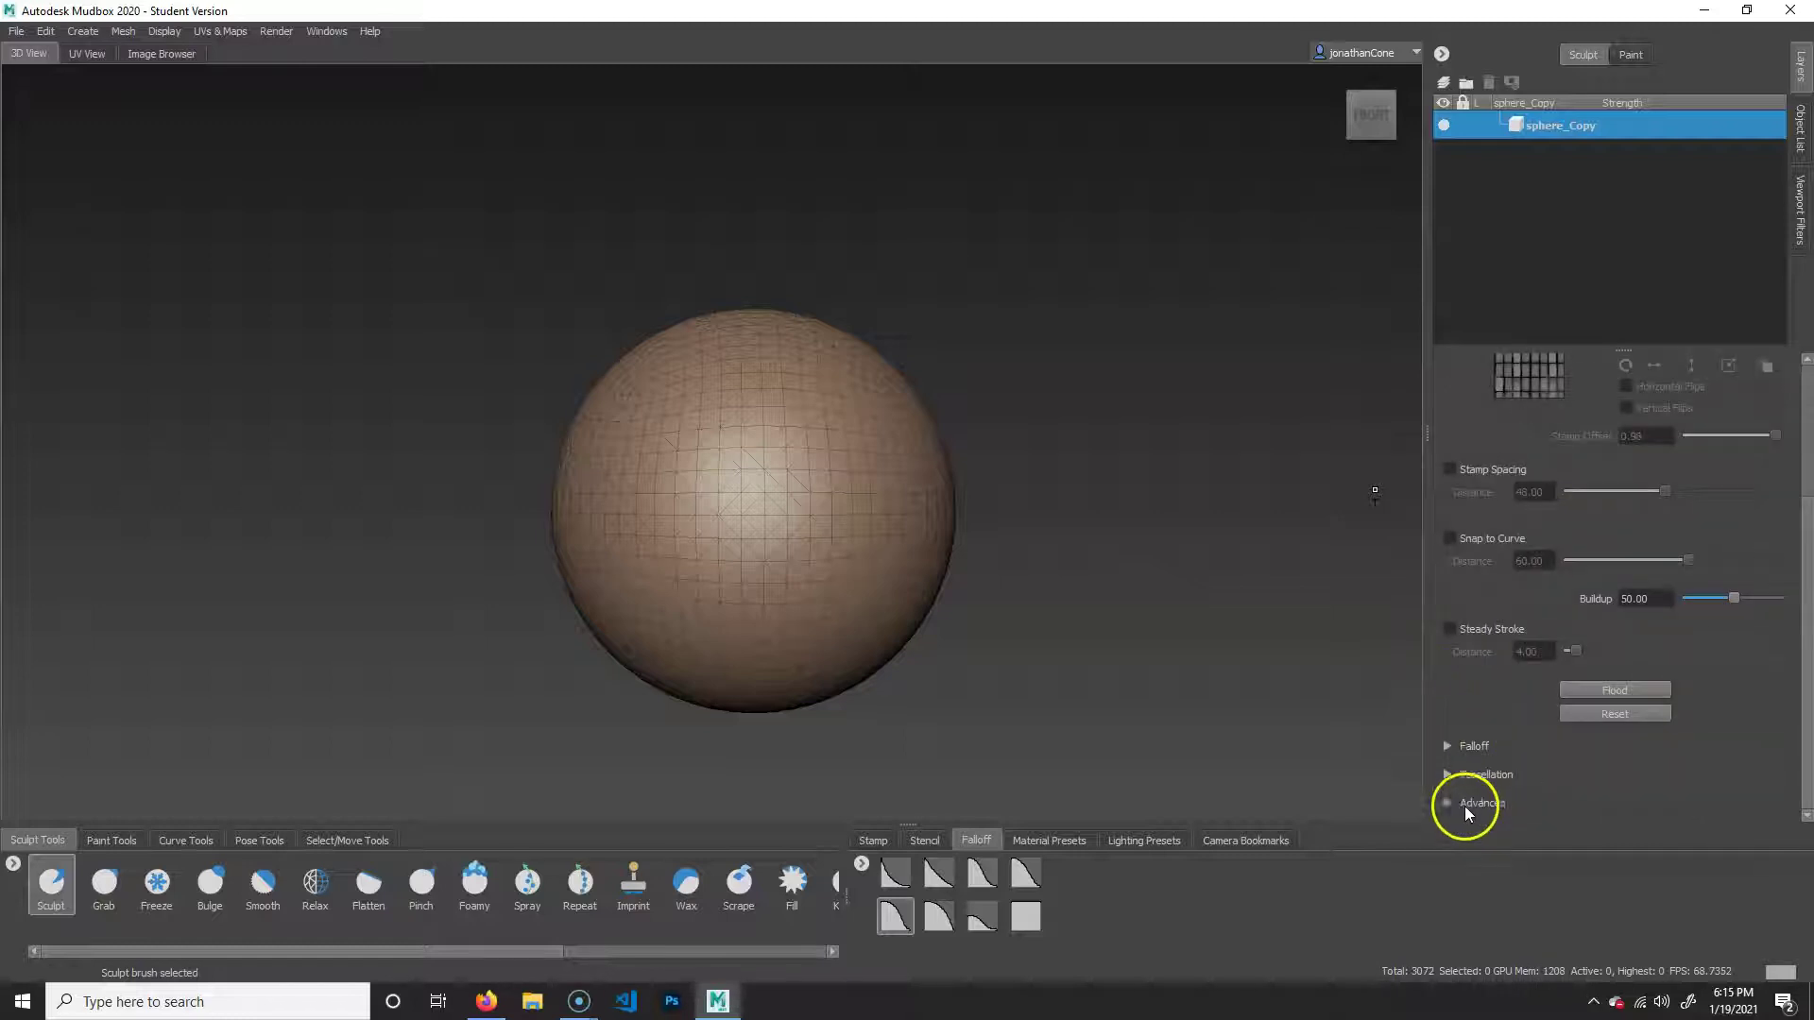
pyautogui.moveTo(1804, 567); pyautogui.dragTo(1788, 395)
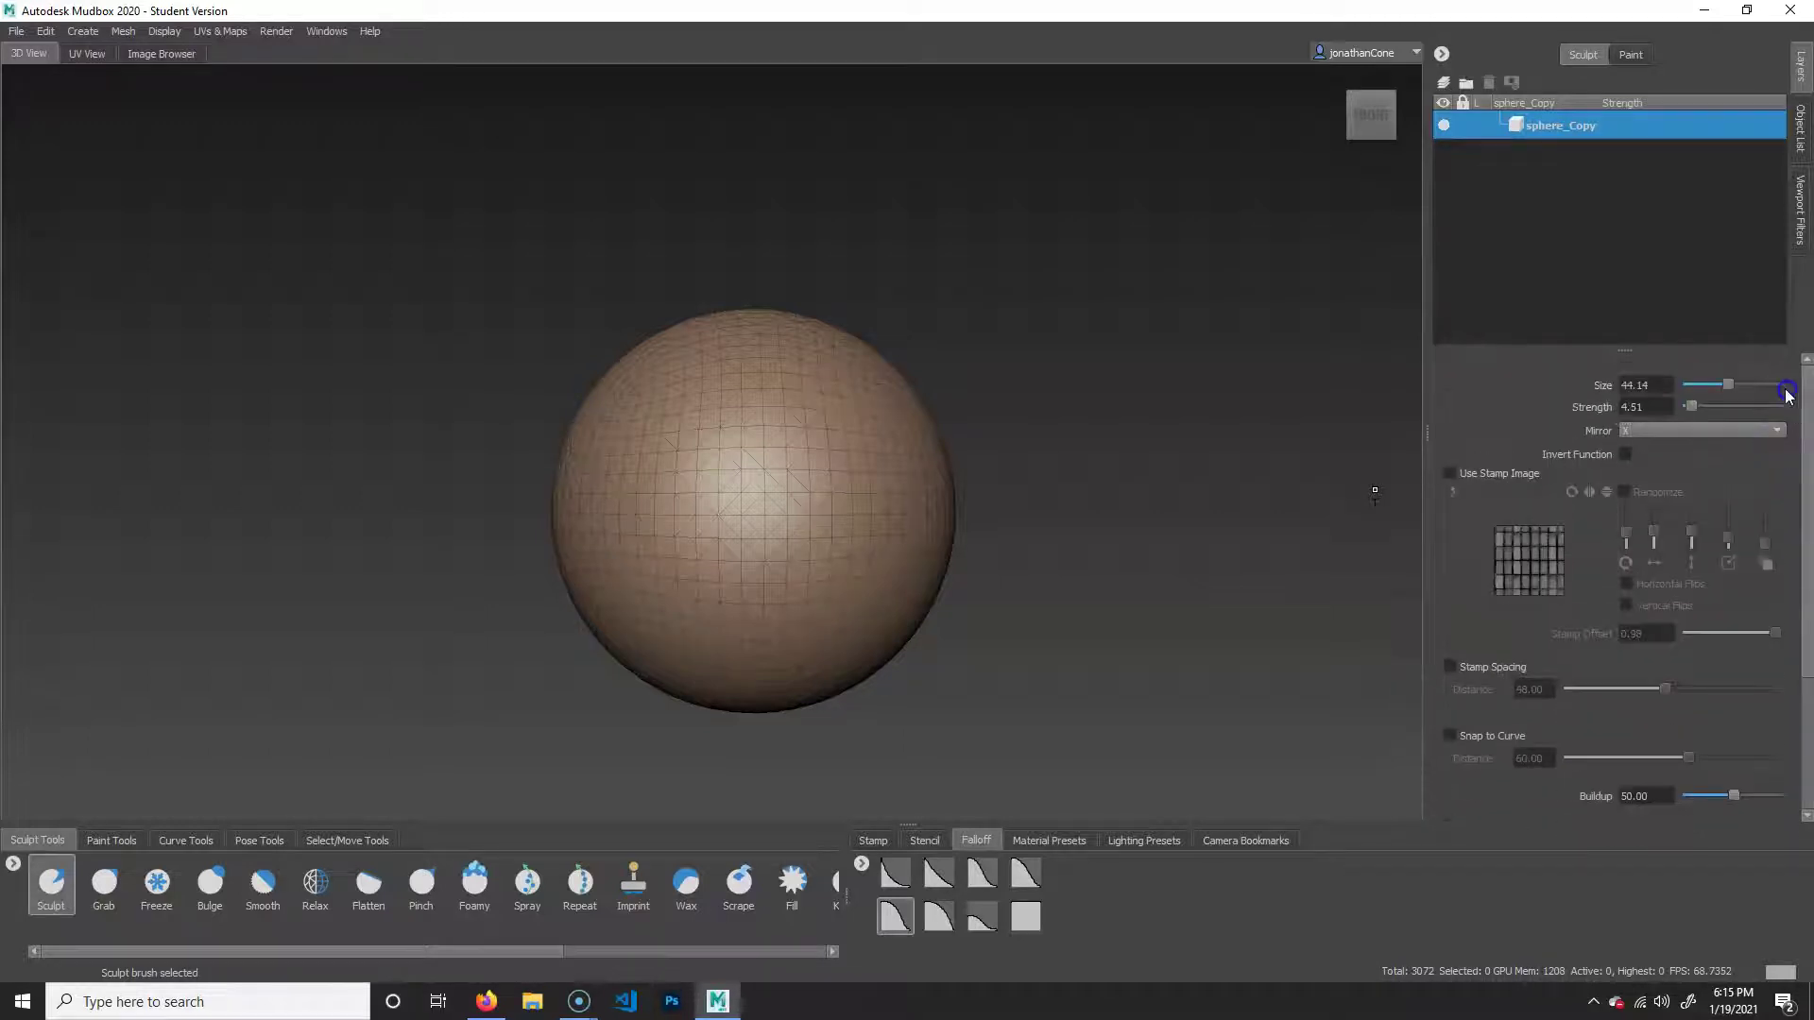
pyautogui.click(1672, 431)
pyautogui.click(1662, 431)
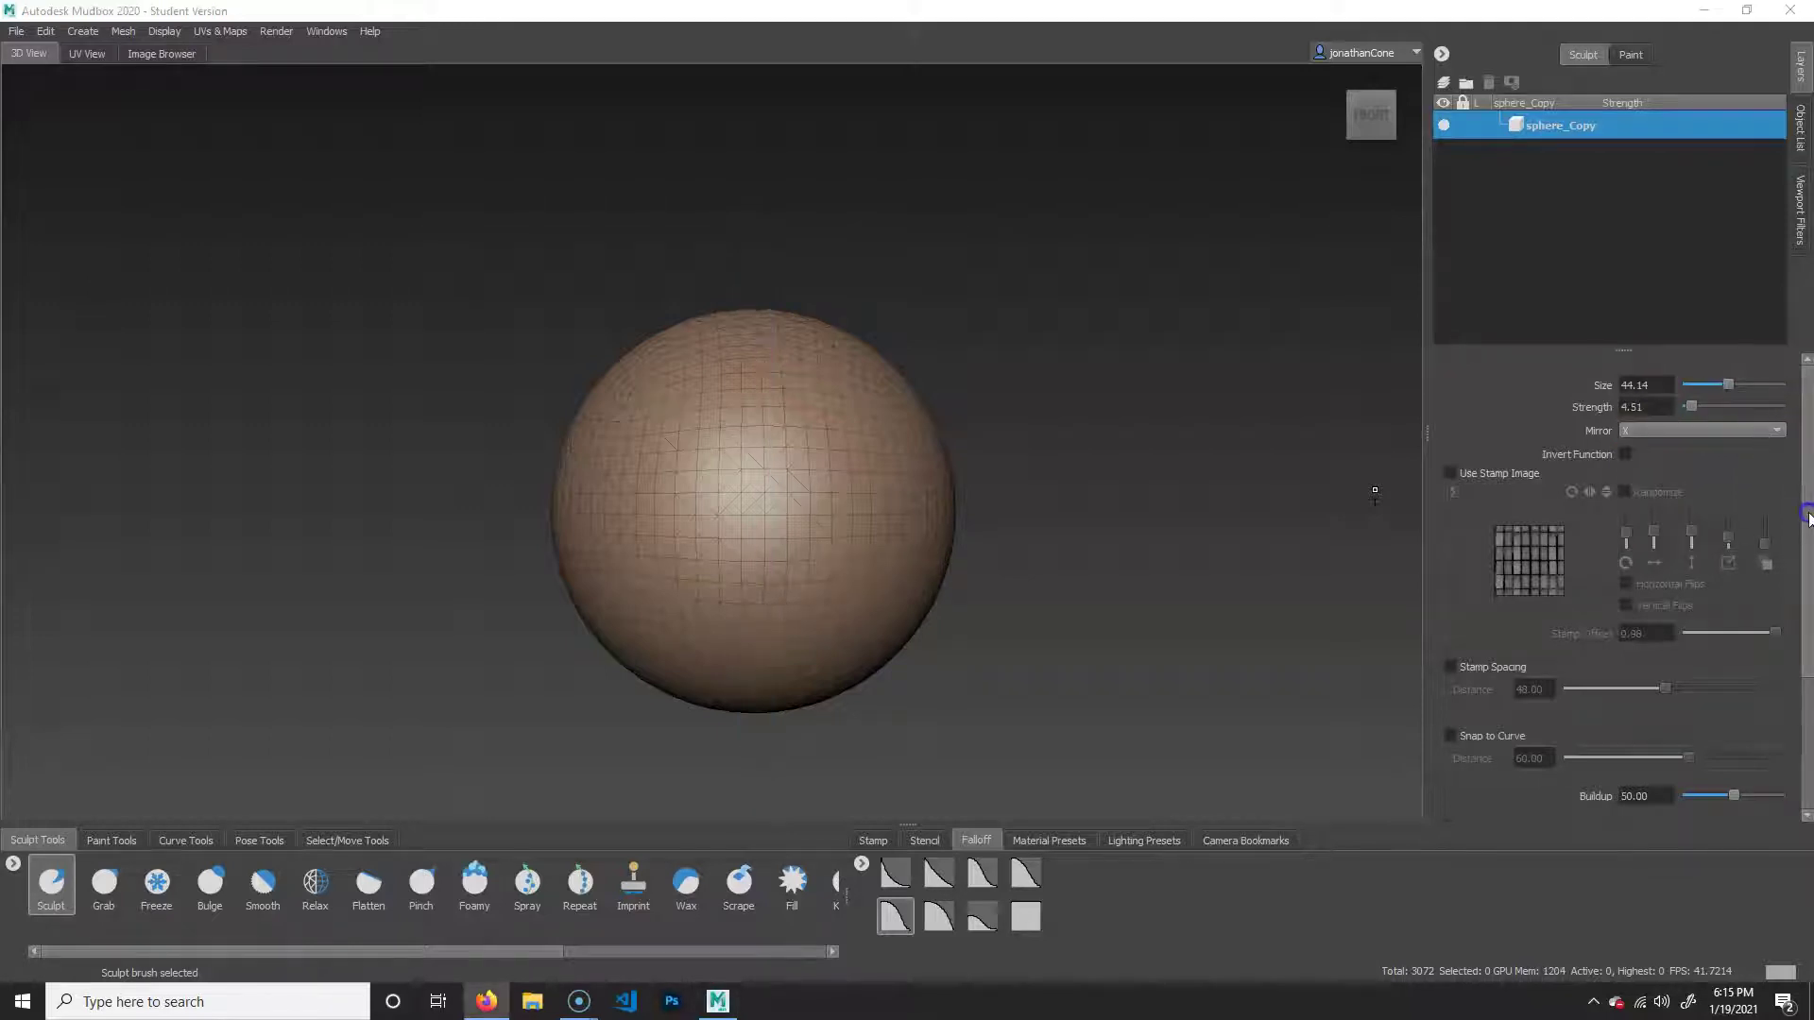
pyautogui.moveTo(1806, 518); pyautogui.dragTo(1797, 699)
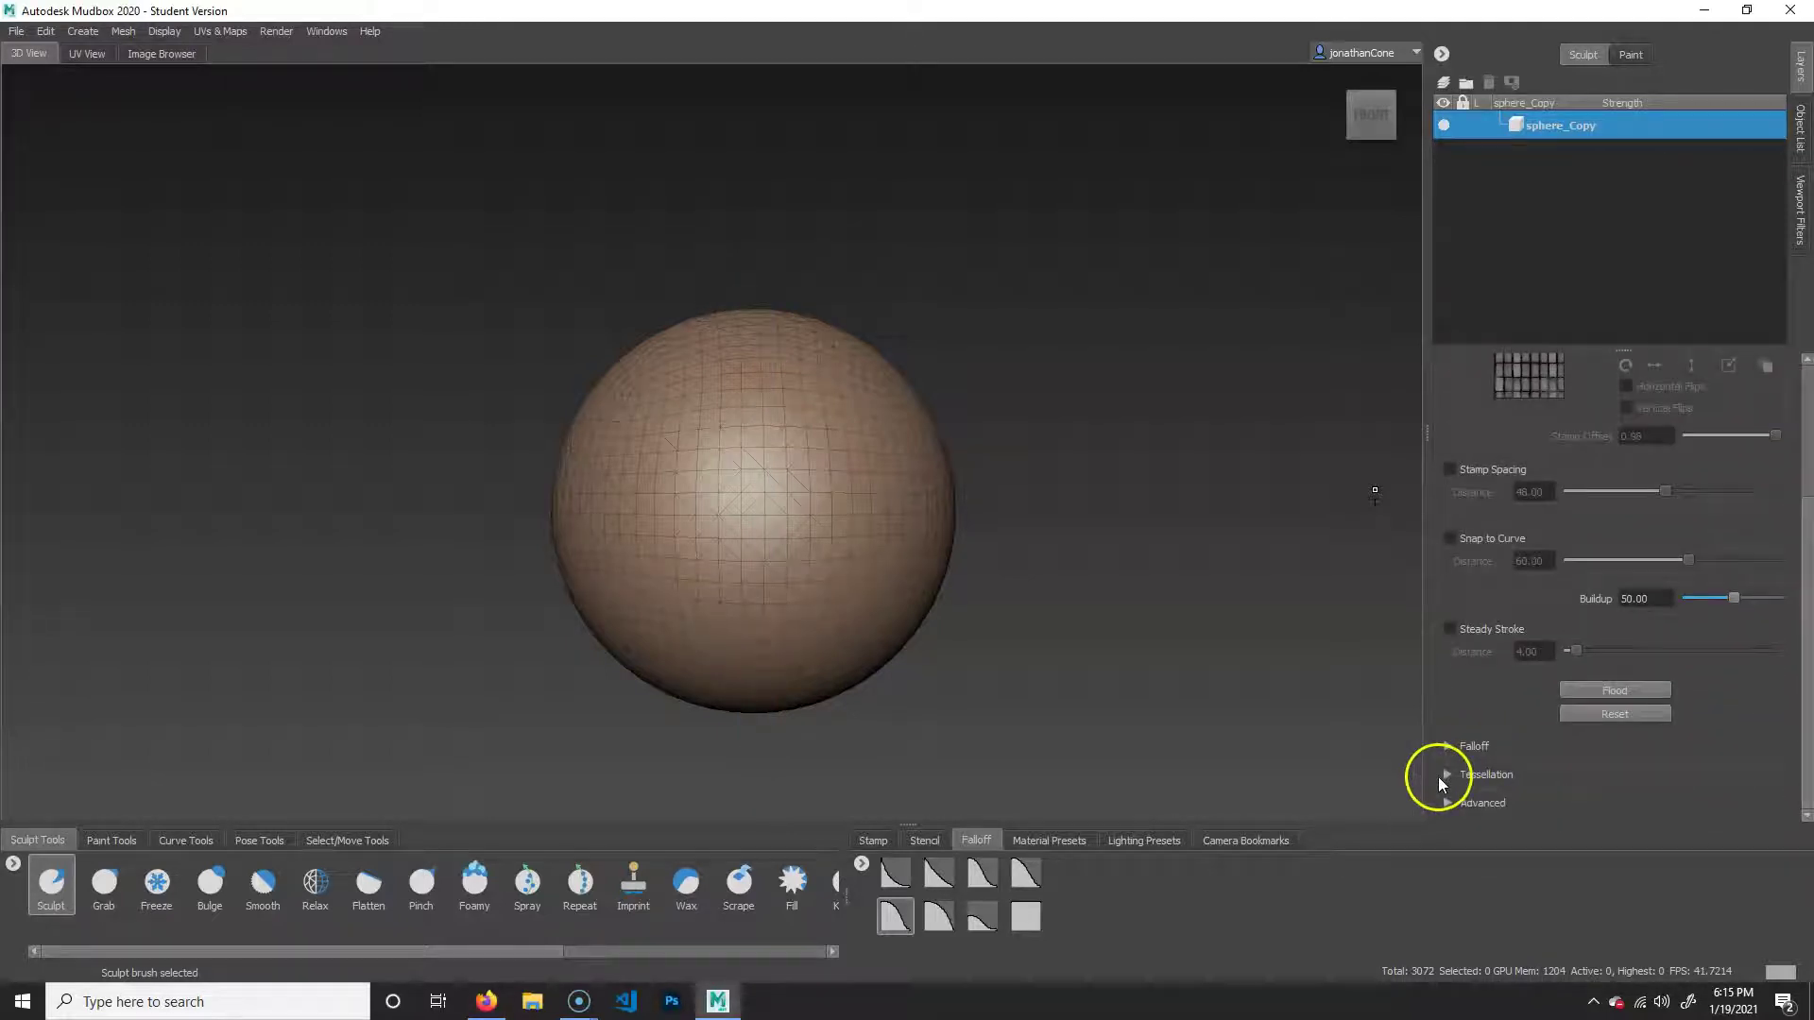
pyautogui.click(1447, 775)
# Set the Sculpt brush's tessellation Divide Threshold to 30 and leave Tessellate disabled.
pyautogui.moveTo(1803, 685); pyautogui.dragTo(1805, 795)
pyautogui.click(1626, 637)
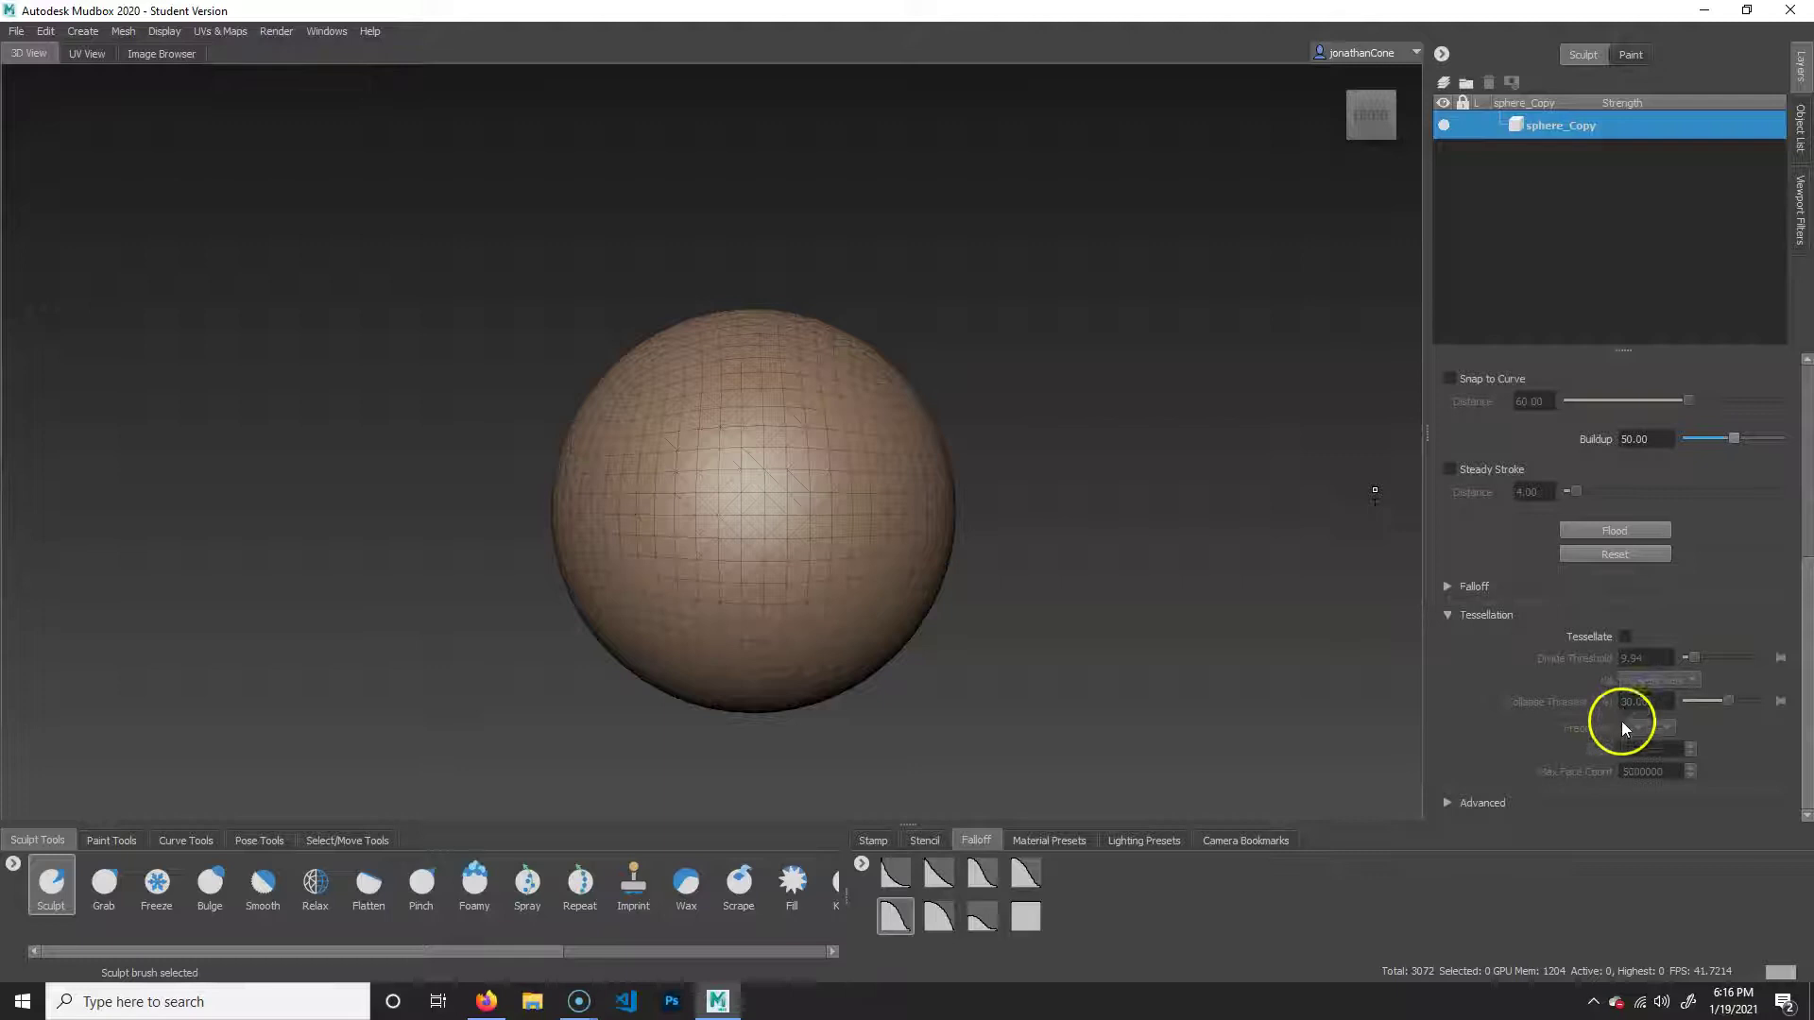
pyautogui.click(1626, 635)
pyautogui.click(1632, 659)
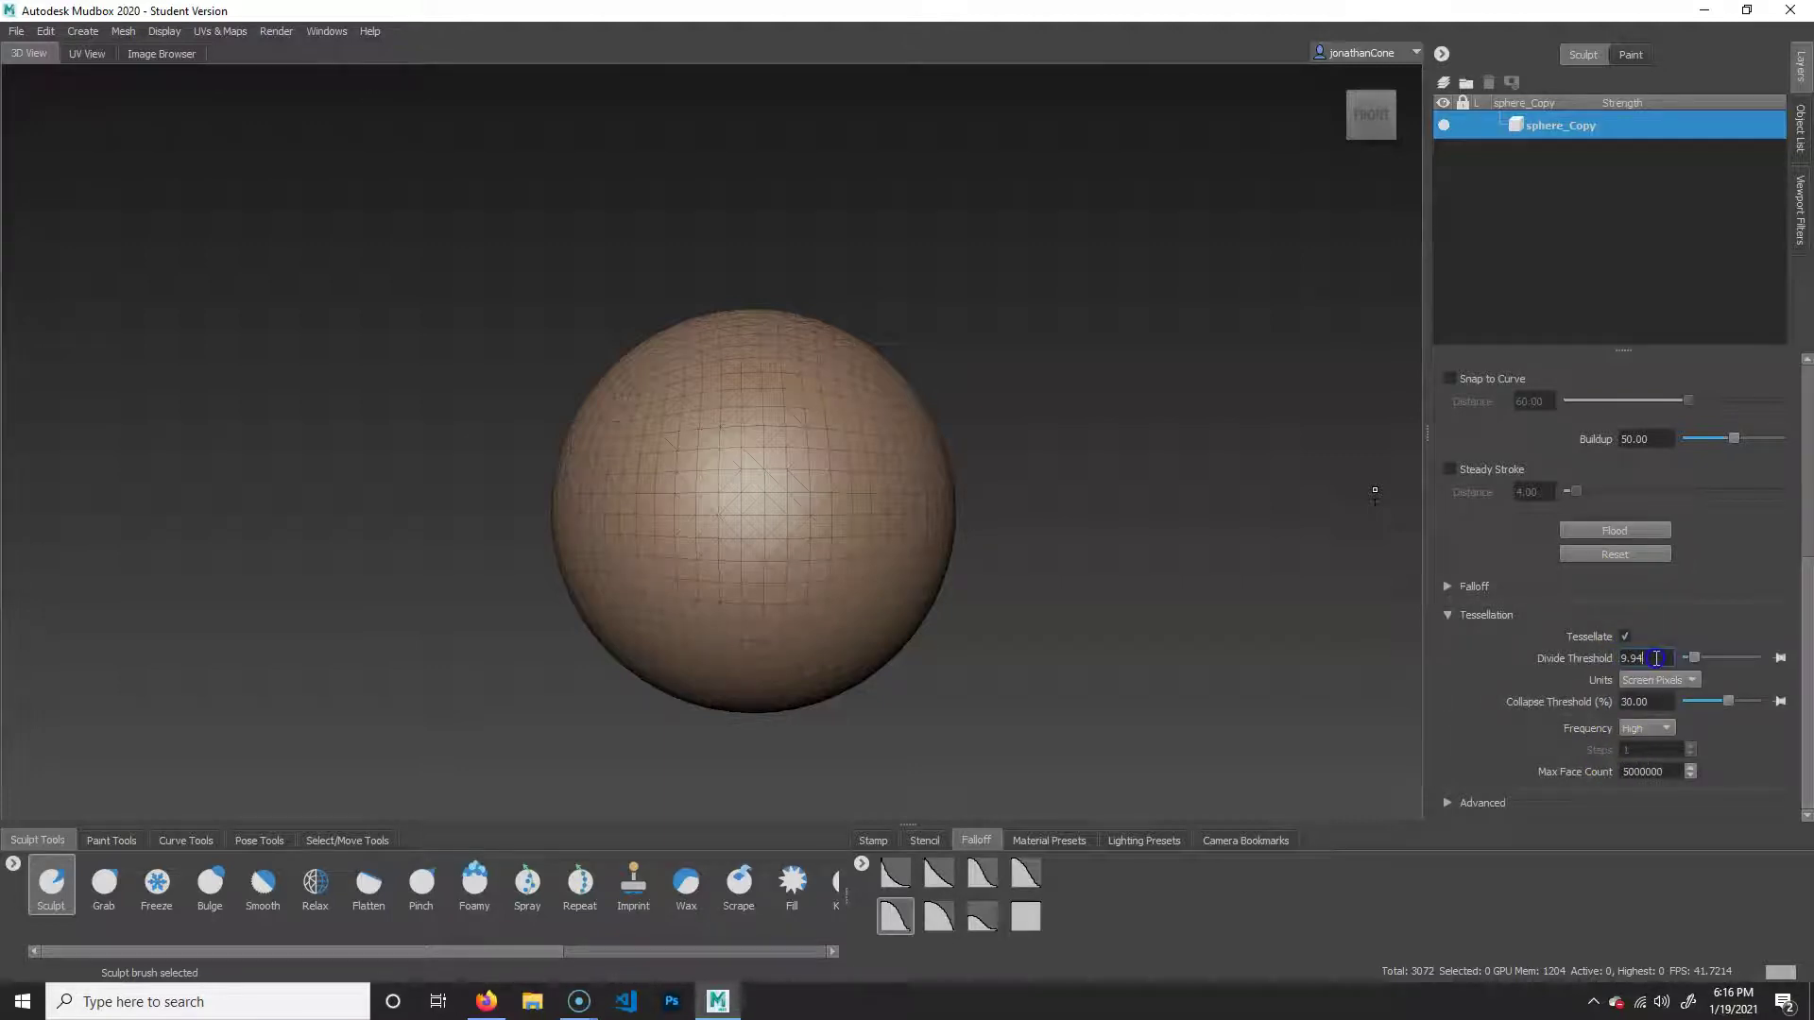
pyautogui.write('30')
pyautogui.click(1660, 702)
pyautogui.click(1670, 777)
pyautogui.click(1649, 675)
pyautogui.click(1624, 636)
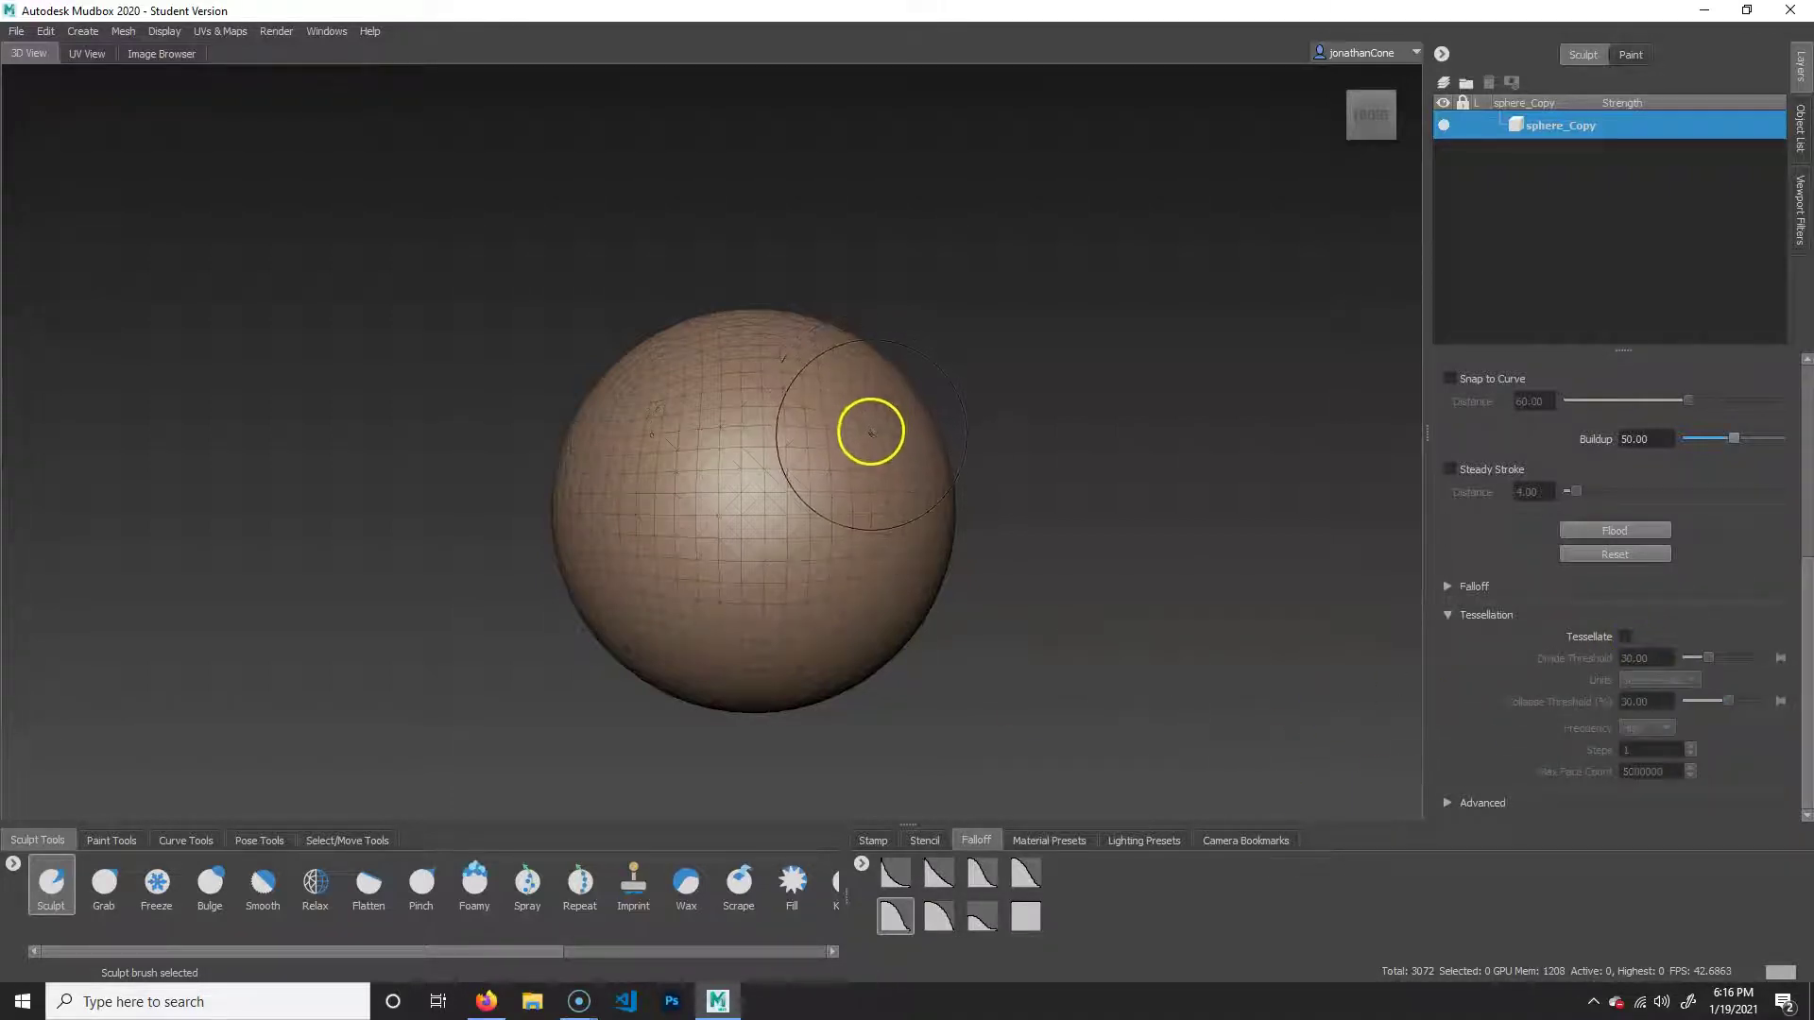
# Build up mirrored bulges on the sphere's sides with the Sculpt brush untessellated, and inspect the stretched faces up close.
pyautogui.moveTo(866, 436)
pyautogui.mouseDown()
pyautogui.moveTo(819, 432)
pyautogui.moveTo(874, 392)
pyautogui.moveTo(891, 454)
pyautogui.moveTo(907, 449)
pyautogui.moveTo(916, 567)
pyautogui.moveTo(912, 409)
pyautogui.moveTo(939, 416)
pyautogui.moveTo(955, 570)
pyautogui.moveTo(944, 393)
pyautogui.moveTo(988, 452)
pyautogui.mouseUp()
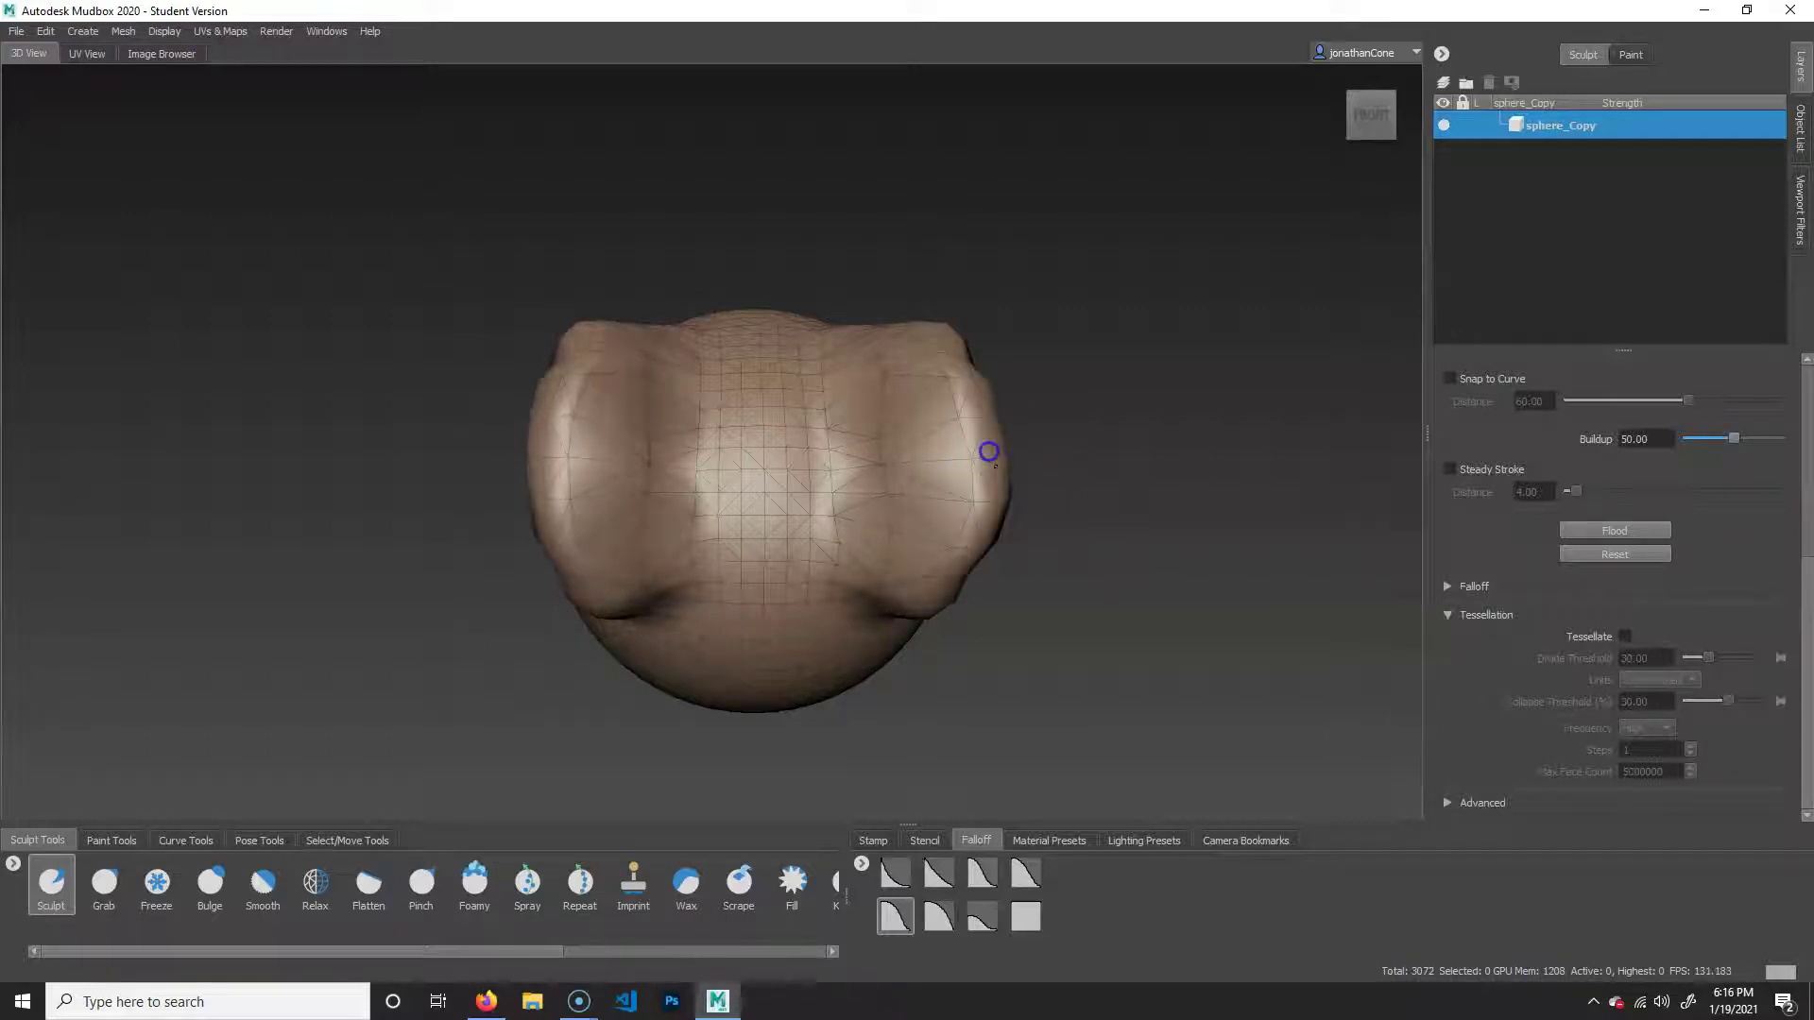
pyautogui.keyDown('alt'); pyautogui.moveTo(1093, 542); pyautogui.dragTo(1139, 545); pyautogui.keyUp('alt')
pyautogui.keyDown('alt'); pyautogui.moveTo(1119, 552); pyautogui.dragTo(1060, 573, button='middle'); pyautogui.keyUp('alt')
pyautogui.keyDown('alt'); pyautogui.moveTo(1060, 572); pyautogui.dragTo(1199, 603, button='right'); pyautogui.keyUp('alt')
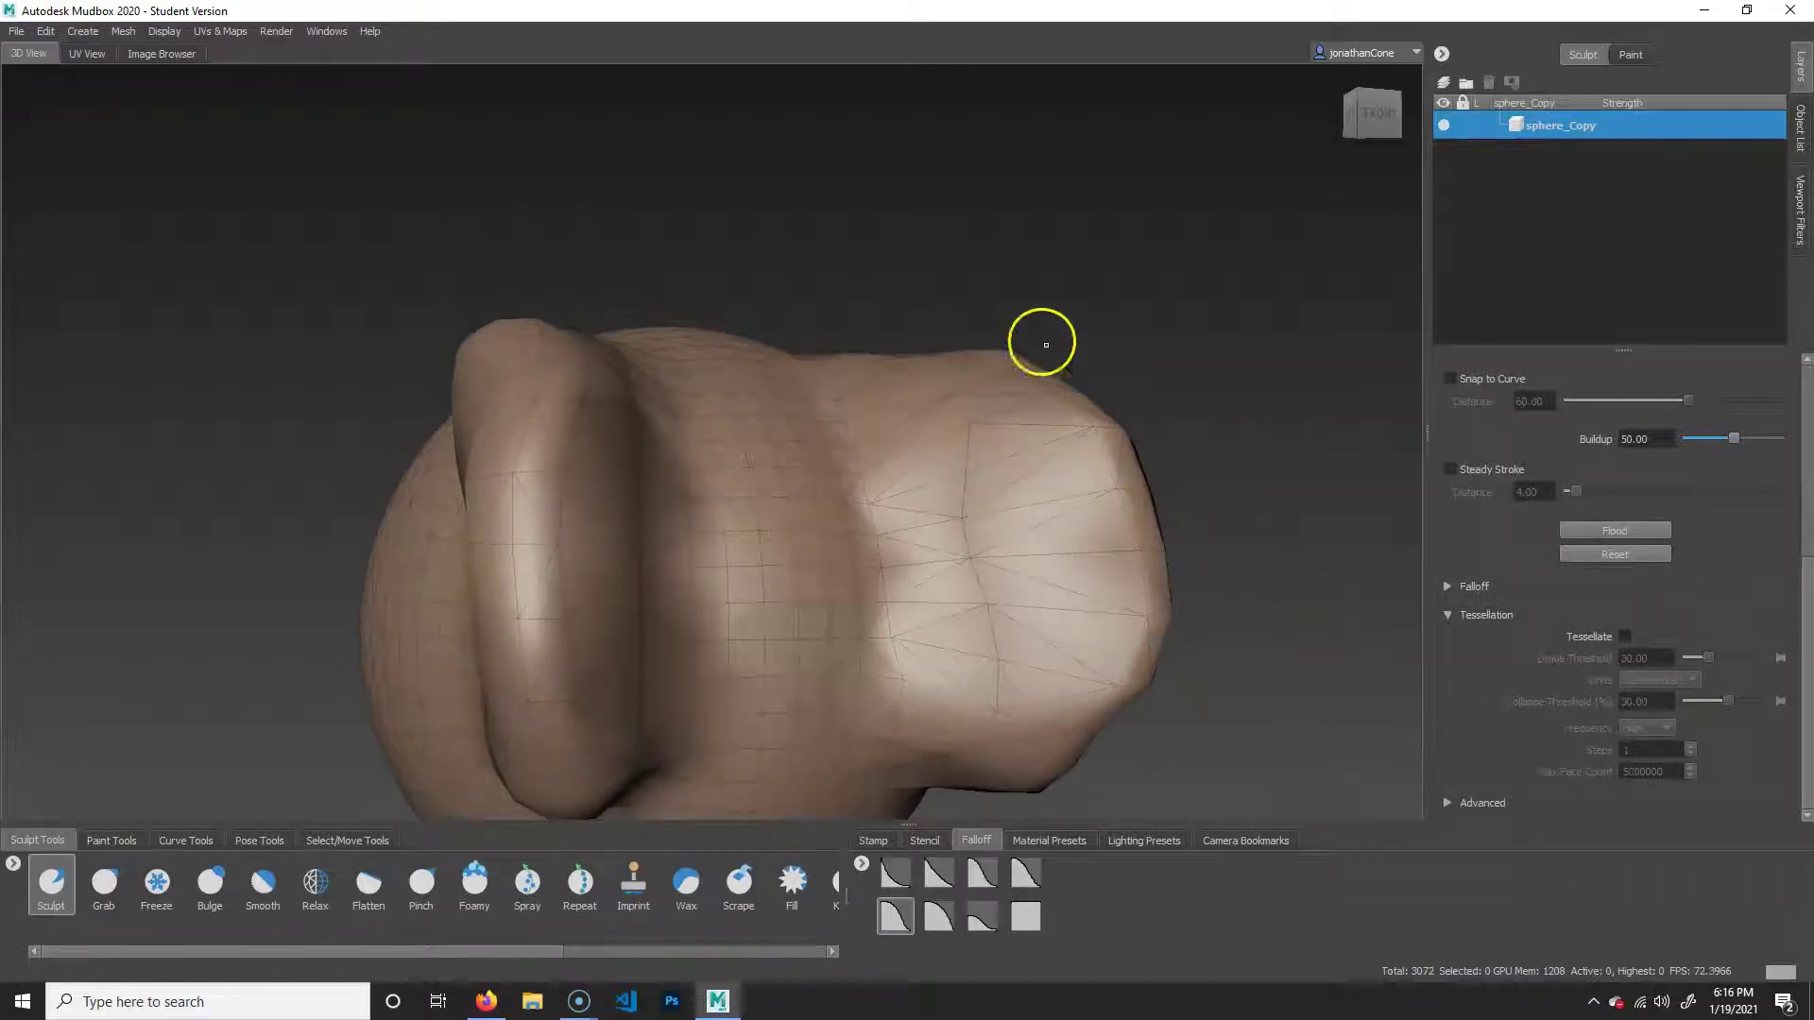
pyautogui.keyDown('alt'); pyautogui.moveTo(1165, 680); pyautogui.dragTo(907, 626, button='right'); pyautogui.keyUp('alt')
# Undo the Sculpt strokes and enable Tessellate for the Sculpt brush.
pyautogui.hotkey('ctrl', 'z')
pyautogui.hotkey('ctrl', 'z')
pyautogui.hotkey('ctrl', 'z')
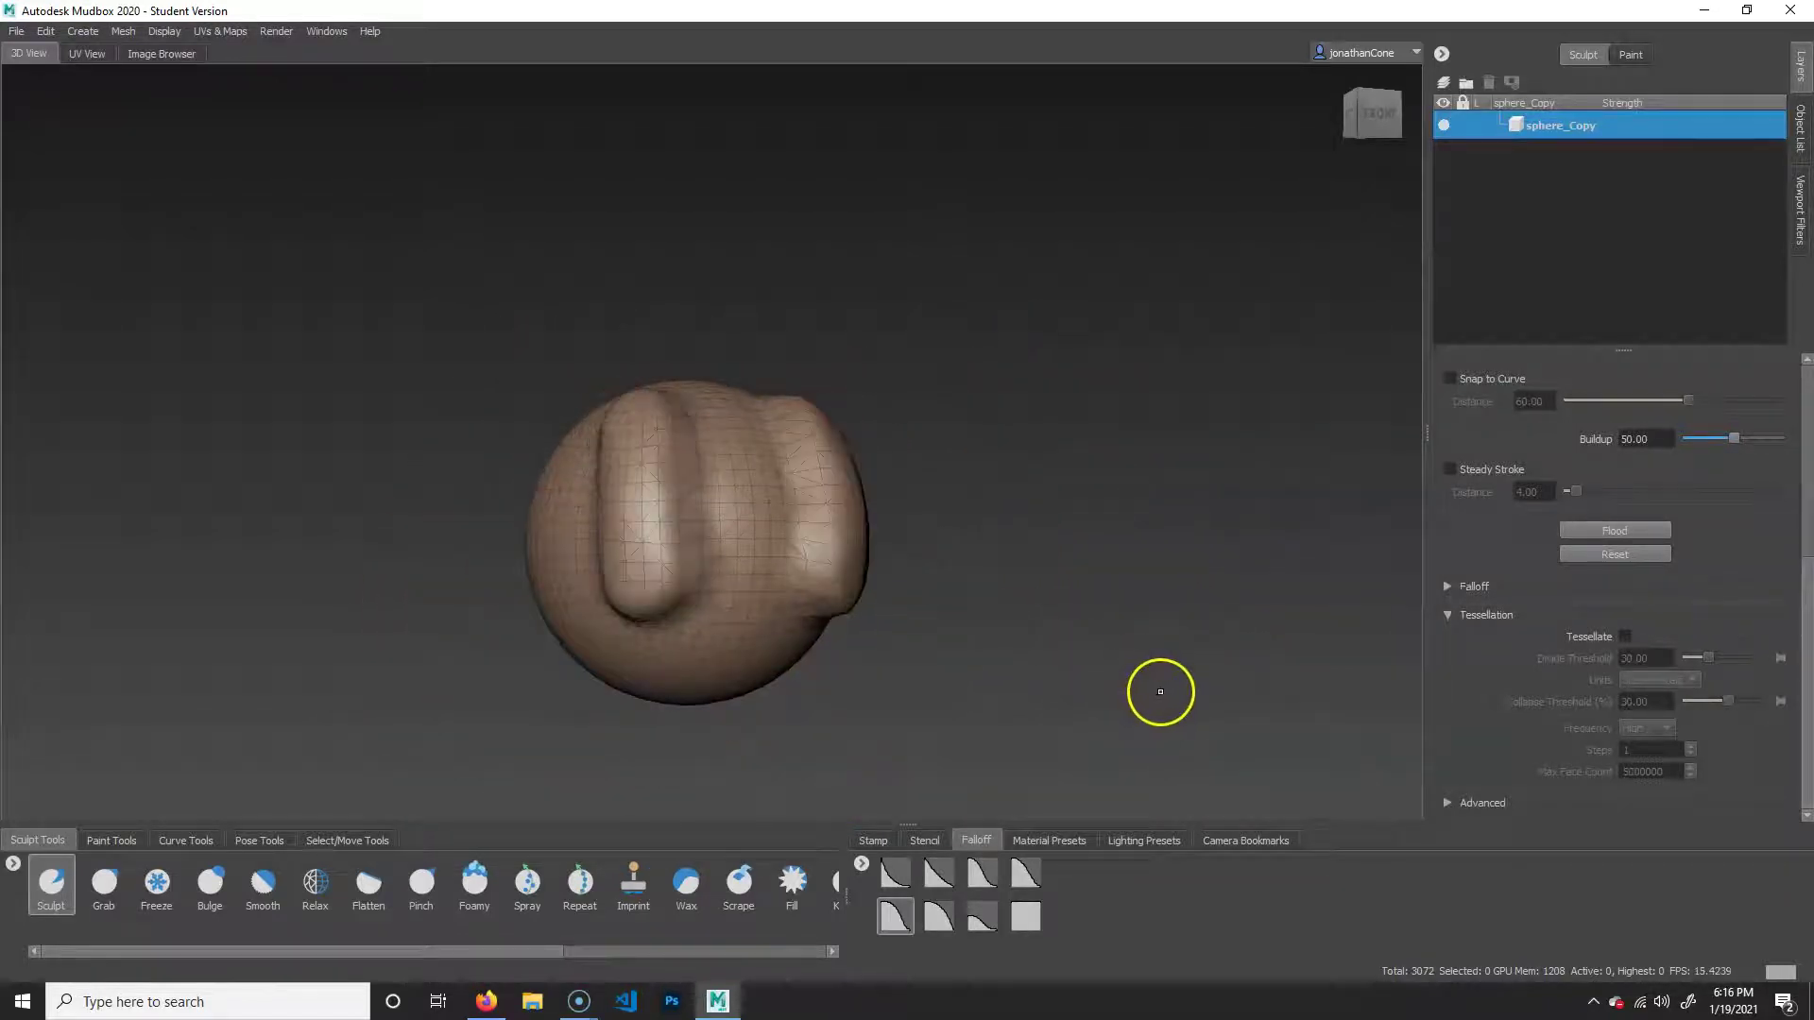
pyautogui.hotkey('ctrl', 'z')
pyautogui.click(1625, 636)
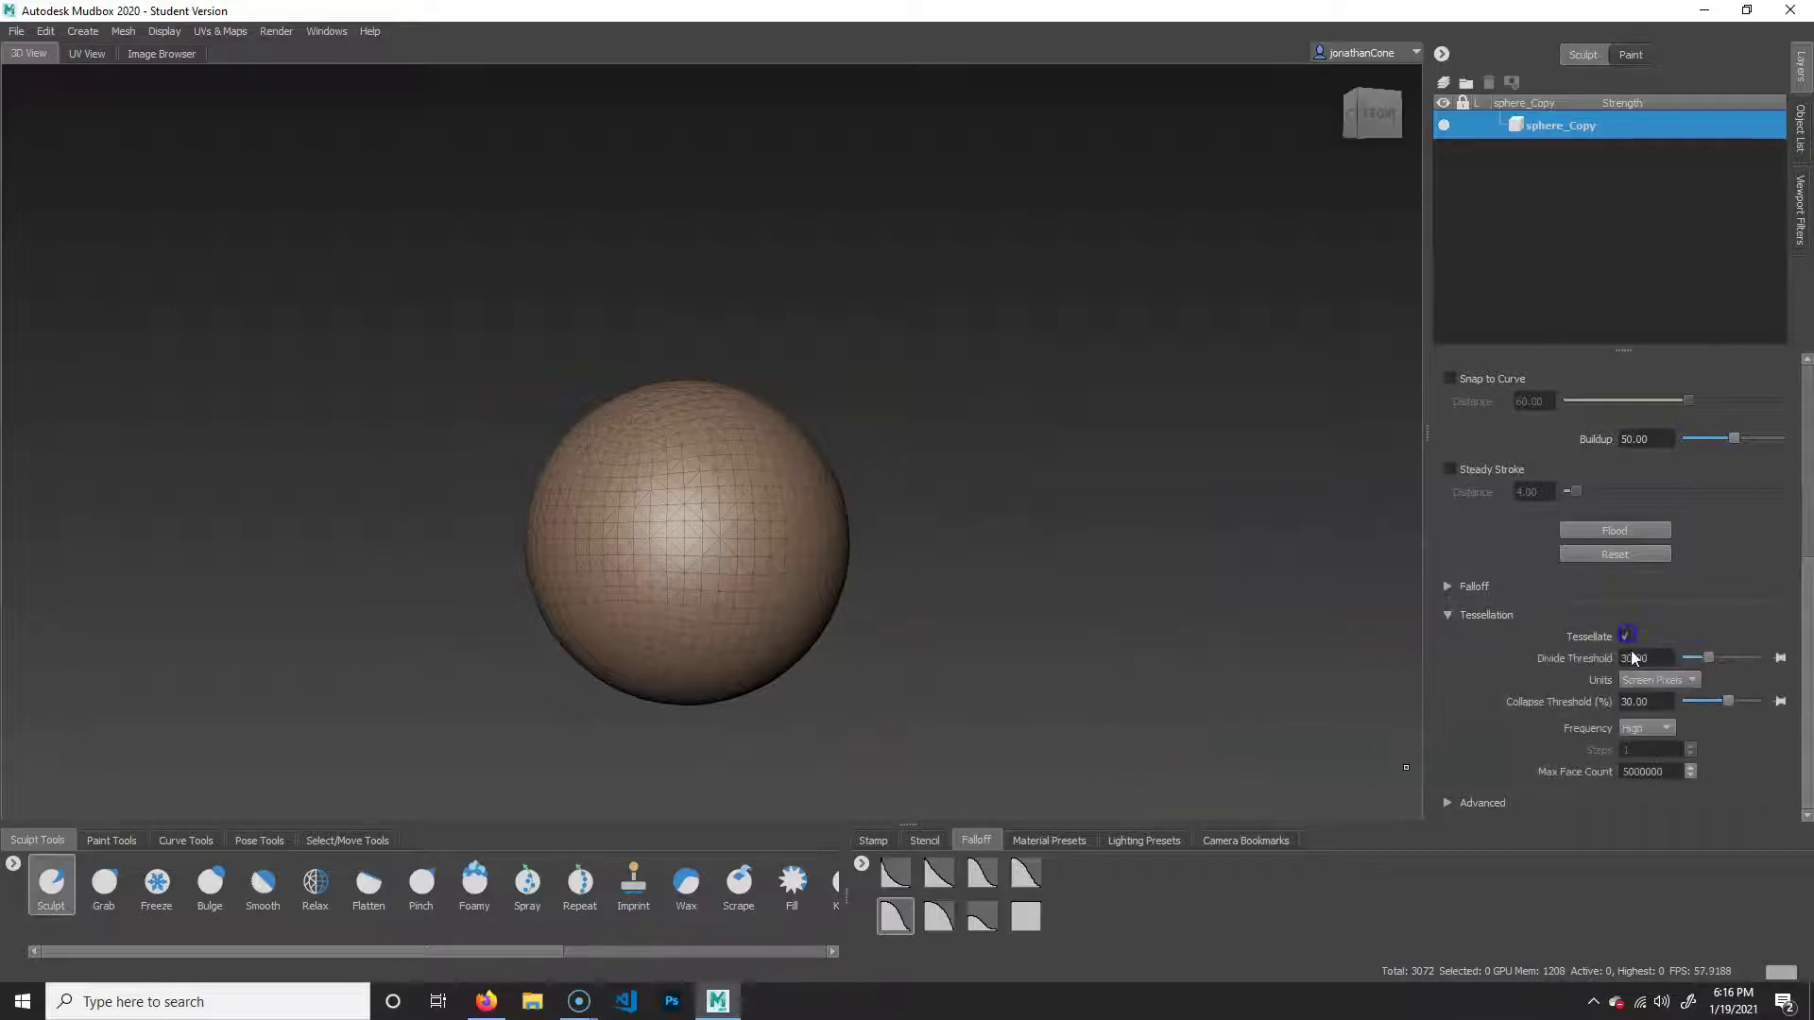
# Build up tall mirrored slabs on both sides of the sphere with the tessellating Sculpt brush.
pyautogui.keyDown('alt'); pyautogui.moveTo(1082, 616); pyautogui.dragTo(931, 620); pyautogui.keyUp('alt')
pyautogui.keyDown('alt'); pyautogui.moveTo(932, 620); pyautogui.dragTo(1182, 648, button='right'); pyautogui.keyUp('alt')
pyautogui.click(782, 515)
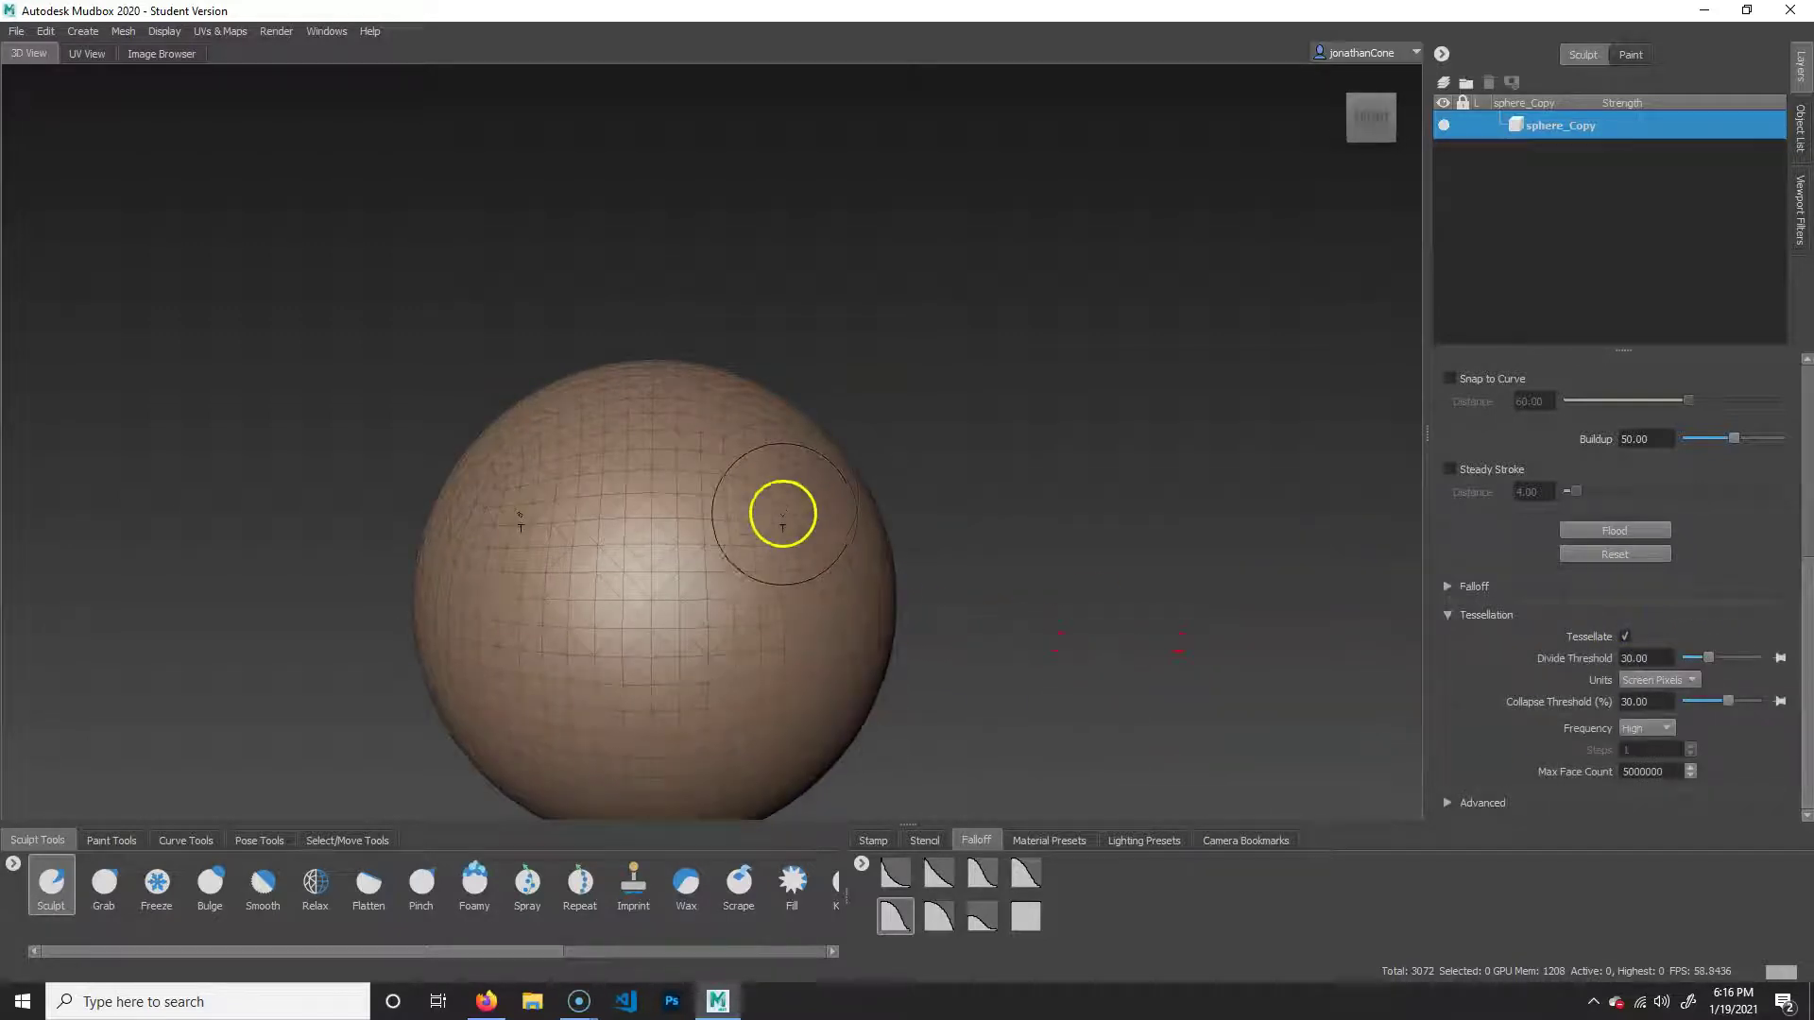
pyautogui.moveTo(795, 444)
pyautogui.mouseDown()
pyautogui.moveTo(806, 709)
pyautogui.moveTo(802, 465)
pyautogui.moveTo(830, 454)
pyautogui.moveTo(837, 507)
pyautogui.moveTo(841, 454)
pyautogui.moveTo(1000, 575)
pyautogui.moveTo(1146, 567)
pyautogui.mouseUp()
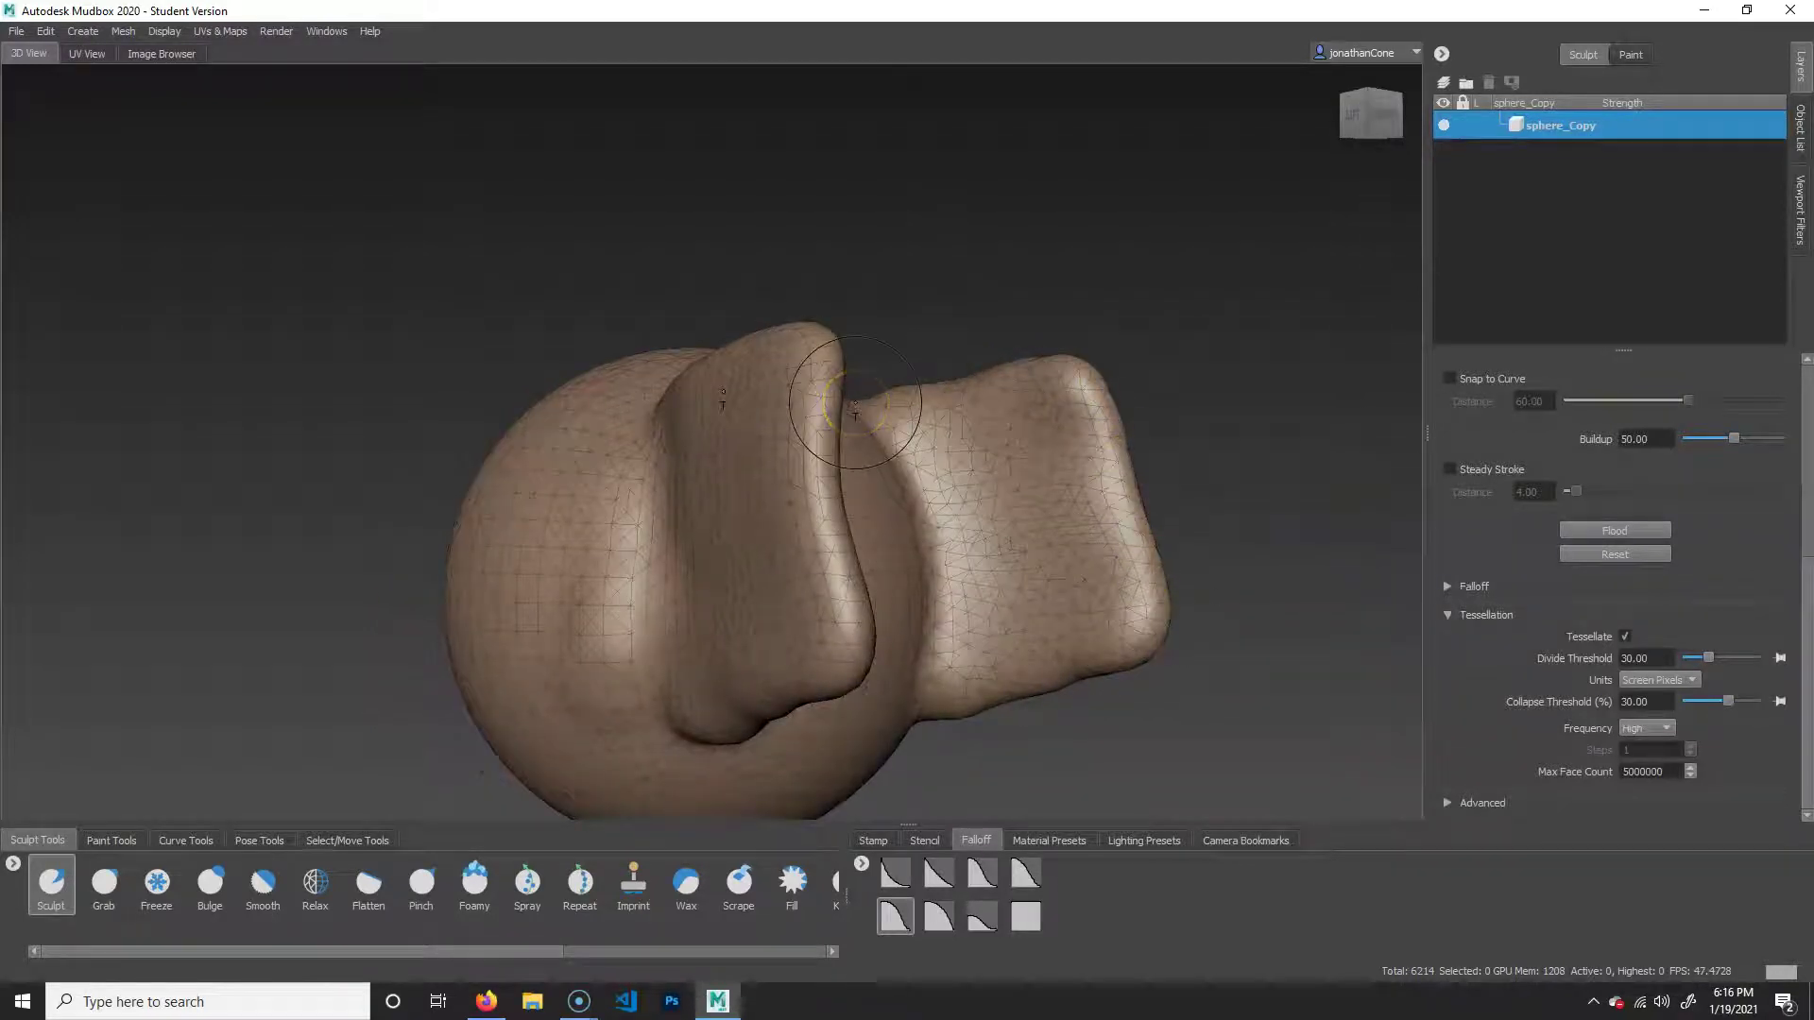
# Inspect the tessellated slabs from another angle and undo all the Sculpt strokes.
pyautogui.keyDown('alt'); pyautogui.moveTo(1255, 506); pyautogui.dragTo(1234, 560); pyautogui.keyUp('alt')
pyautogui.hotkey('ctrl', 'z')
pyautogui.hotkey('ctrl', 'z')
pyautogui.hotkey('ctrl', 'z')
pyautogui.hotkey('ctrl', 'z')
pyautogui.hotkey('ctrl', 'z')
pyautogui.hotkey('ctrl', 'z')
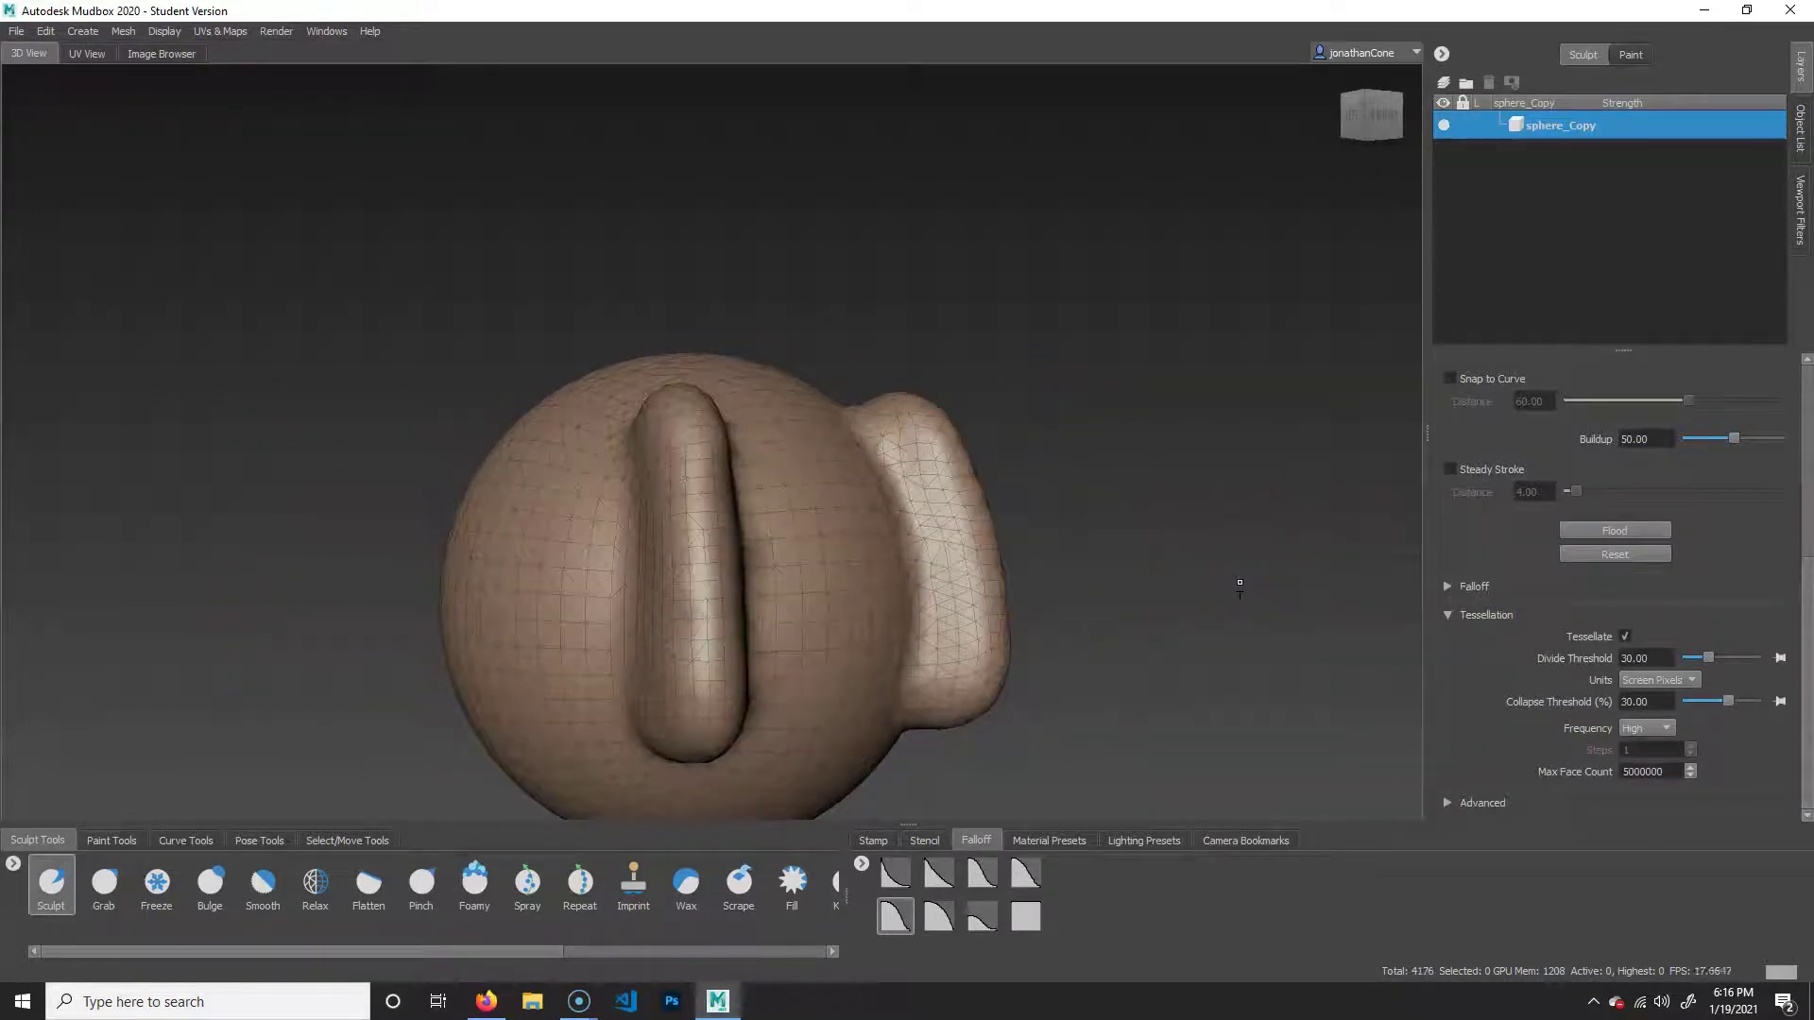
pyautogui.keyDown('alt'); pyautogui.moveTo(1181, 726); pyautogui.dragTo(1124, 650, button='right'); pyautogui.keyUp('alt')
pyautogui.keyDown('alt'); pyautogui.moveTo(1108, 649); pyautogui.dragTo(1065, 627); pyautogui.keyUp('alt')
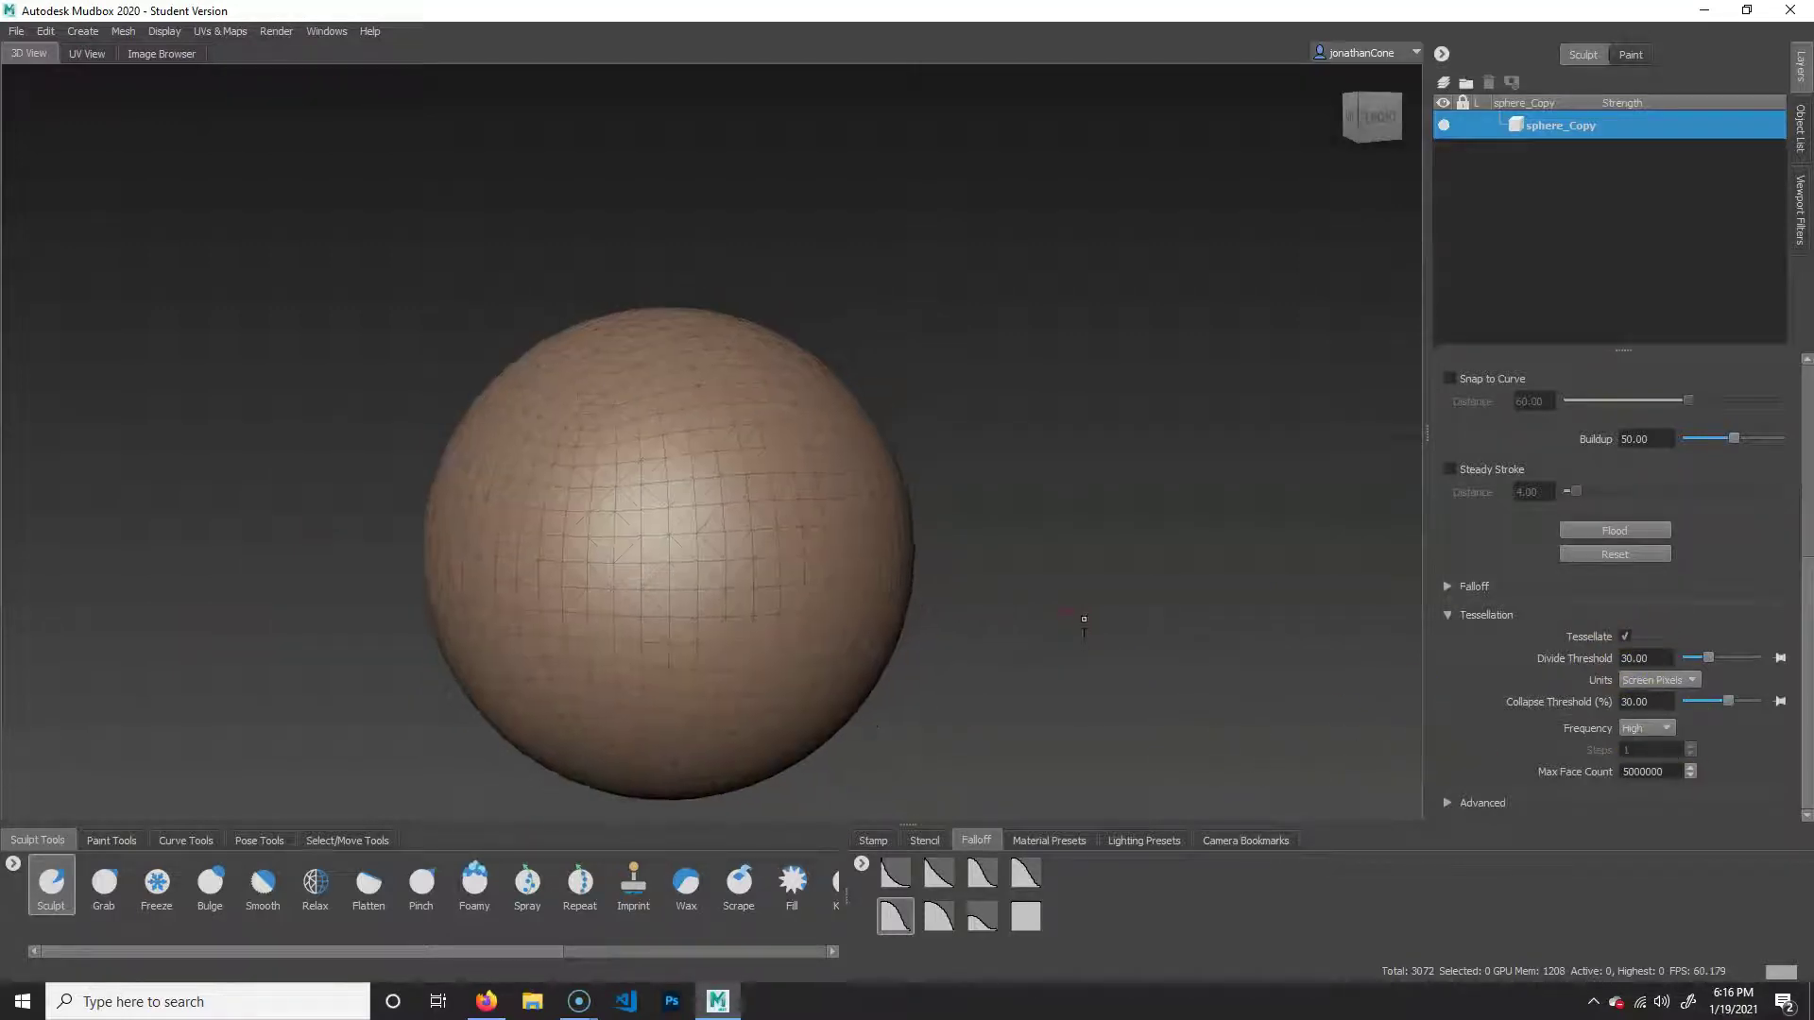
# Enable Tessellate for the Grab brush and keep Grab as the active brush.
pyautogui.click(104, 882)
pyautogui.click(1625, 615)
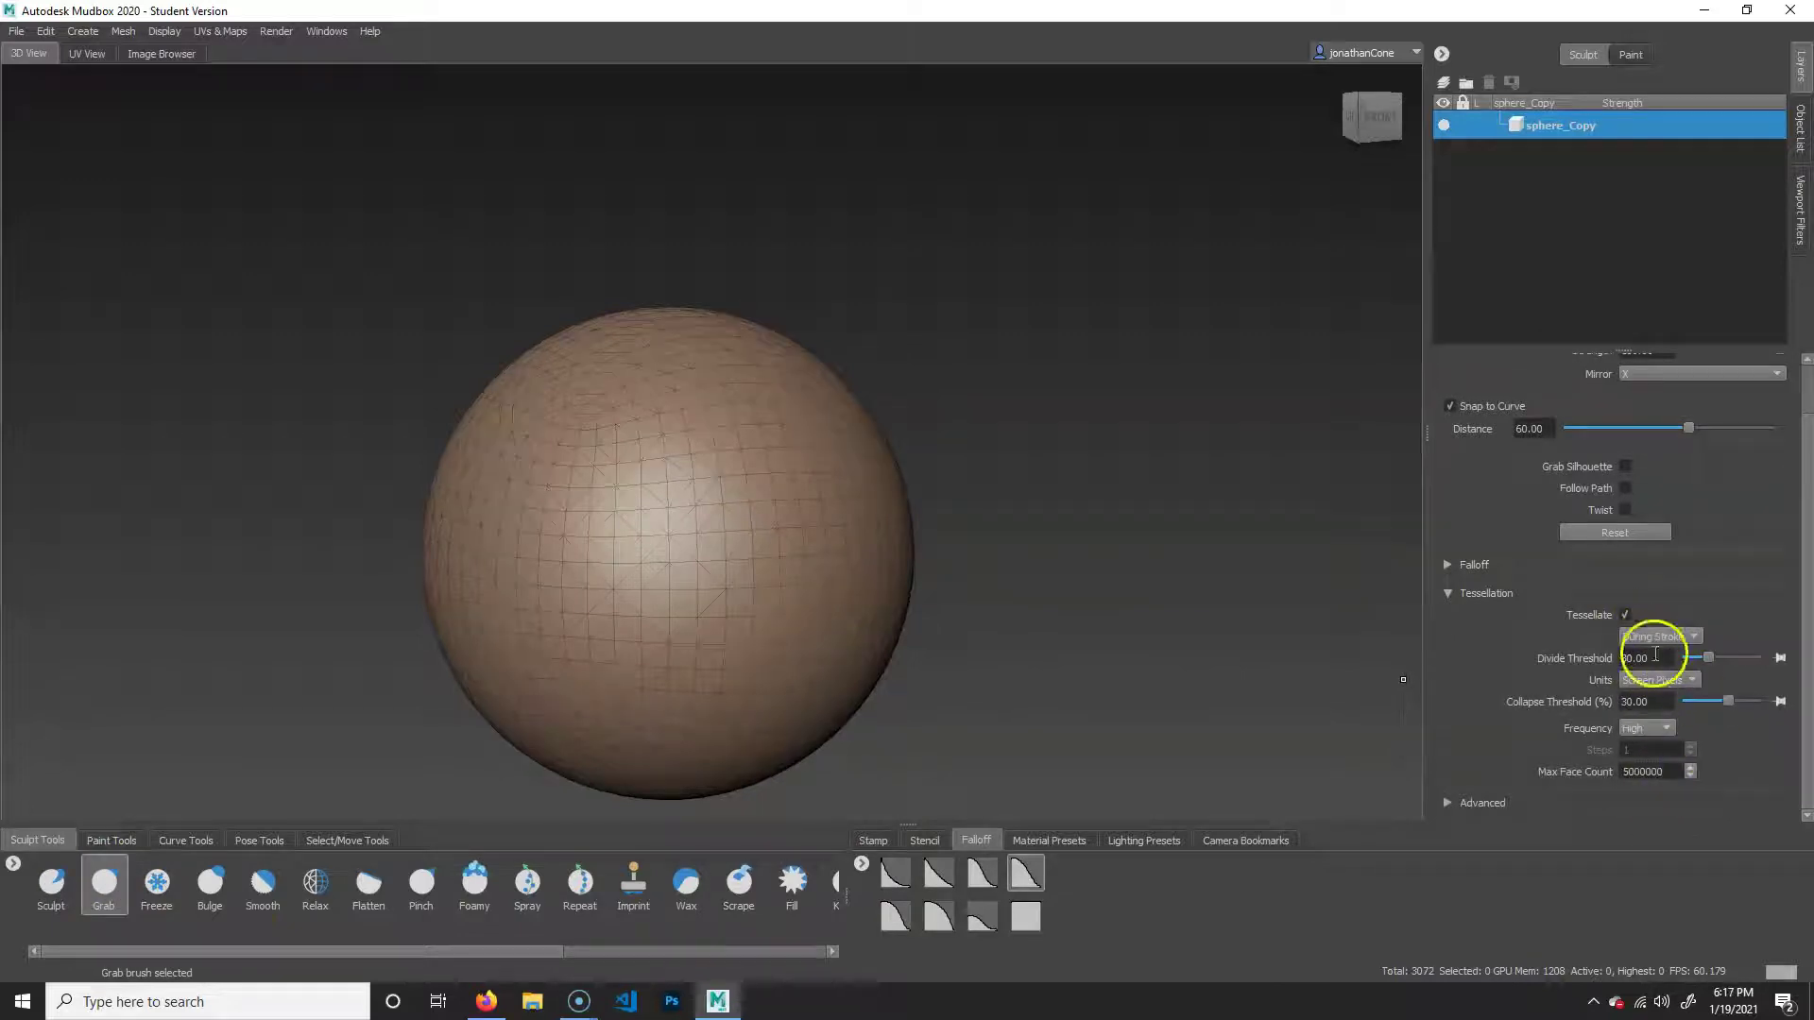
pyautogui.click(64, 881)
pyautogui.click(110, 893)
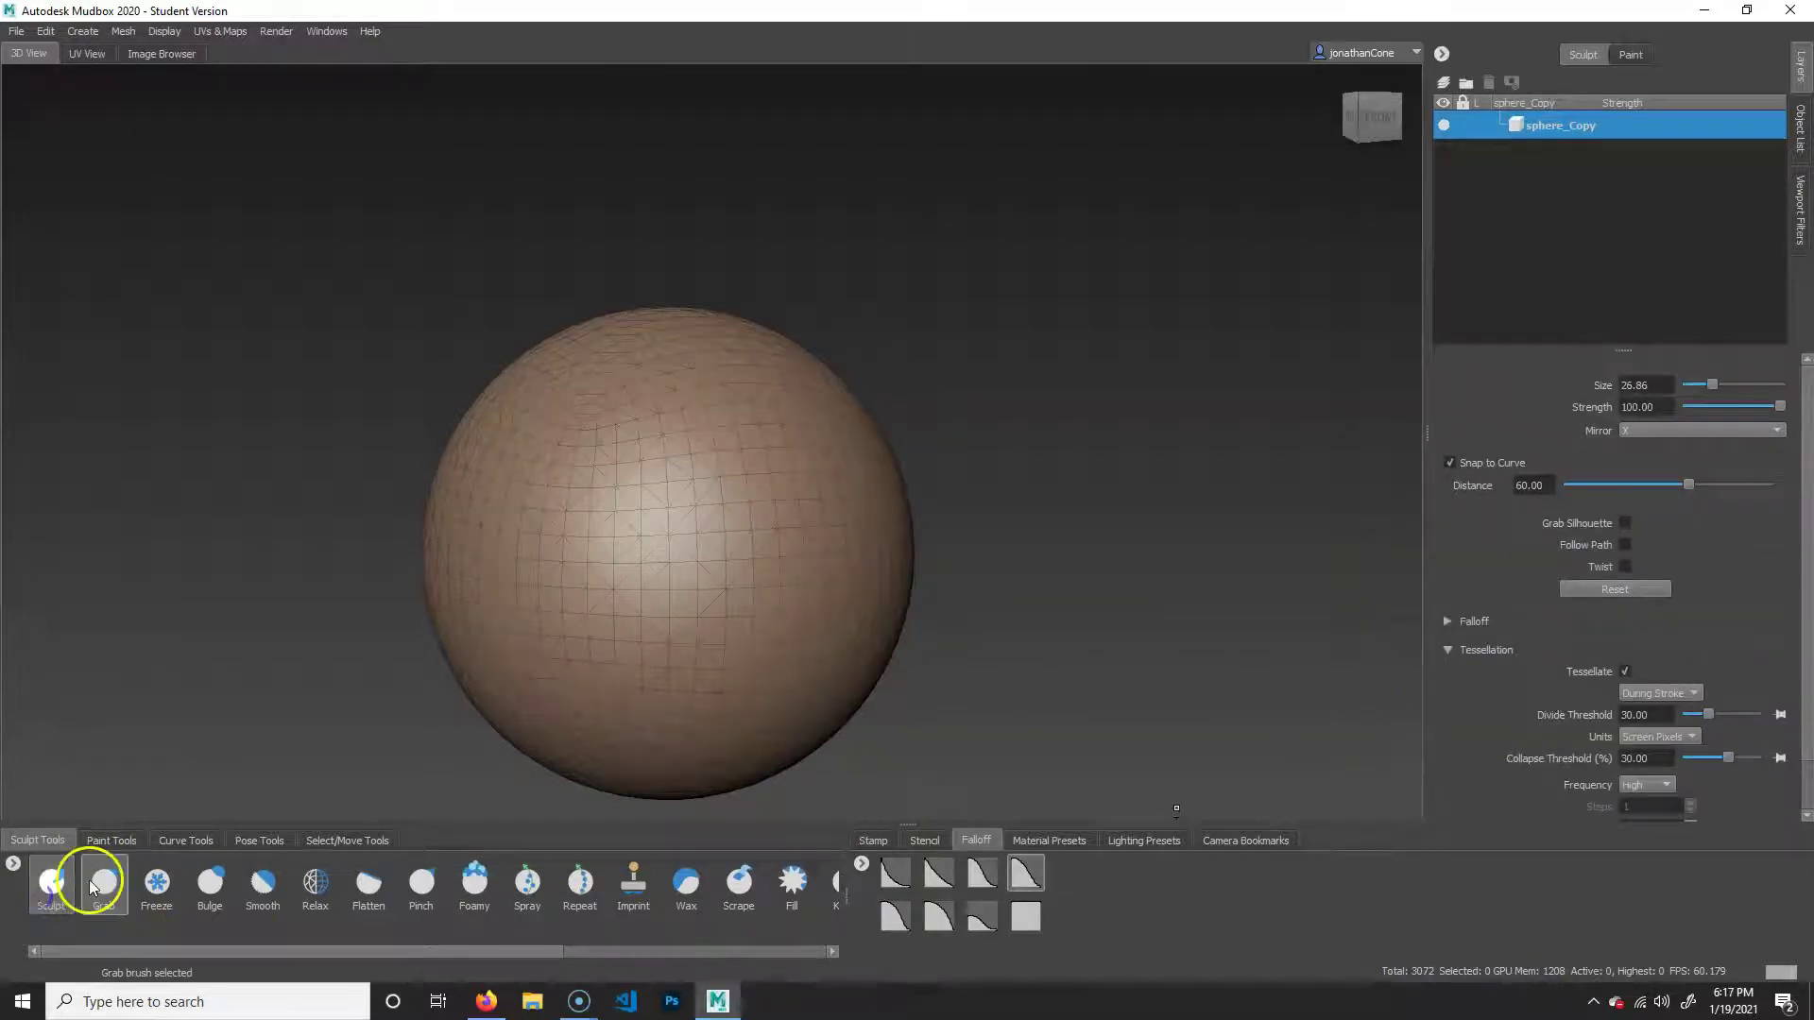
pyautogui.click(51, 888)
pyautogui.click(104, 887)
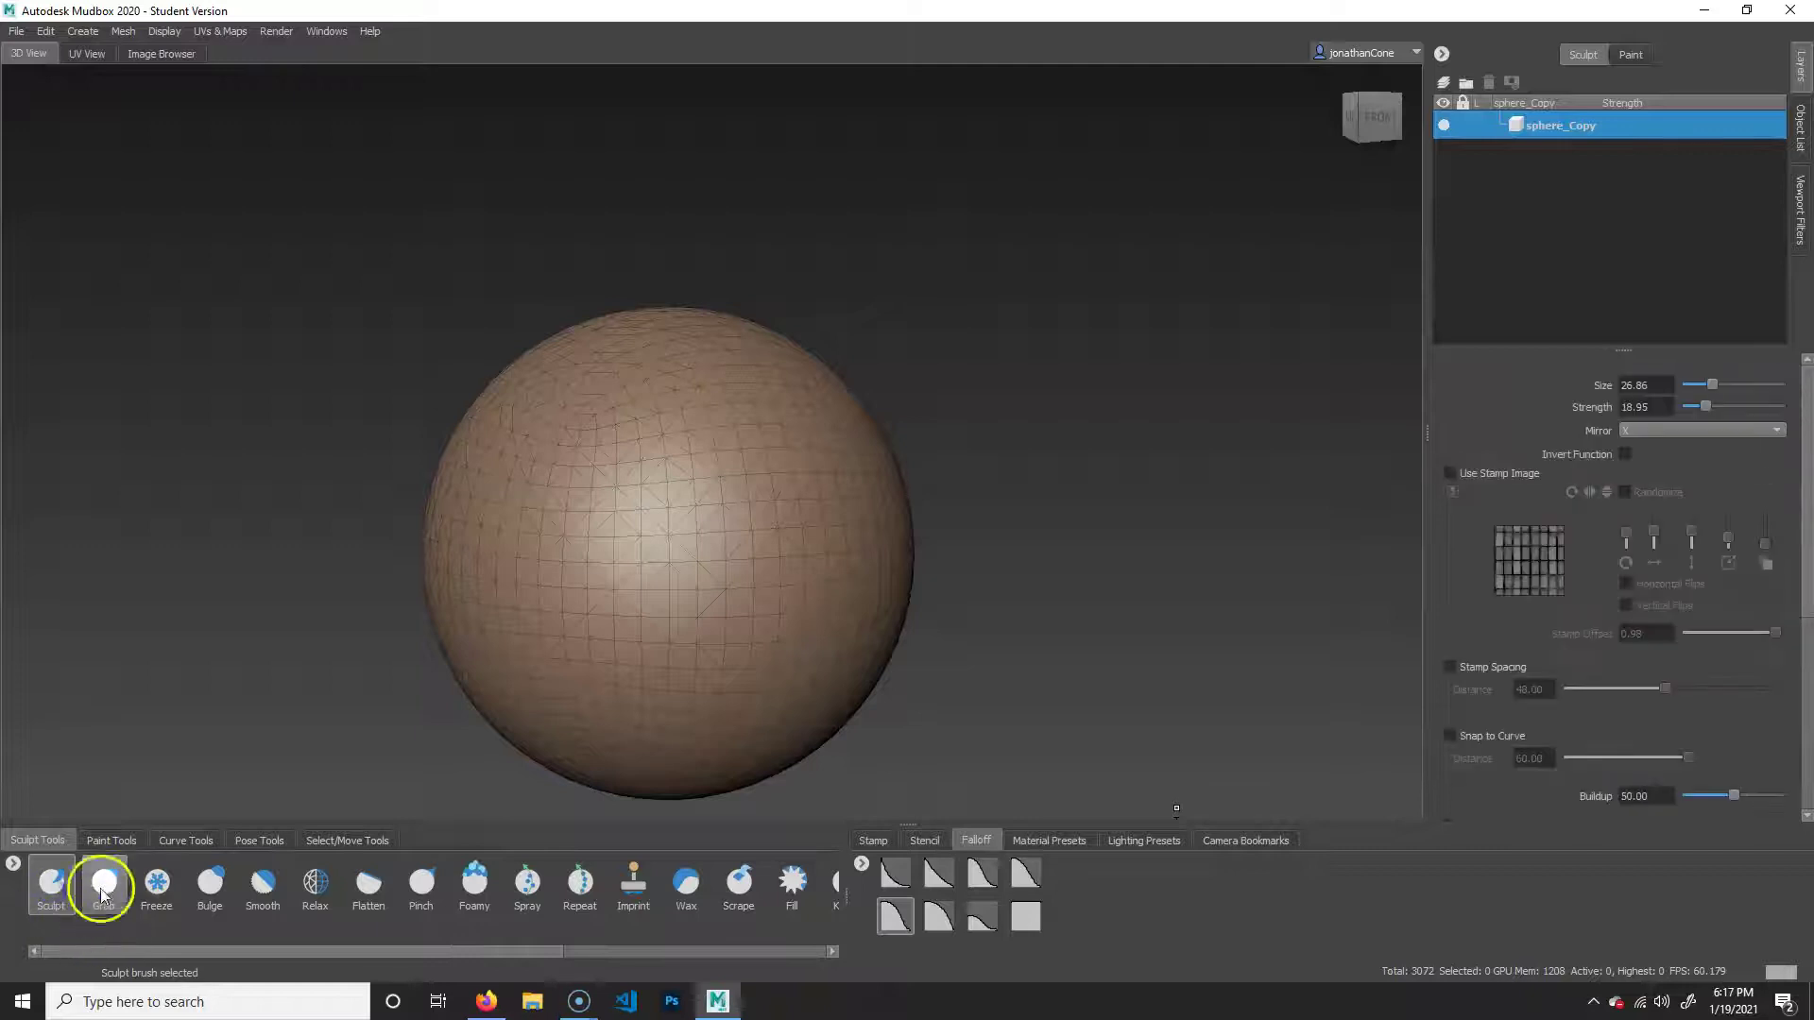
pyautogui.moveTo(614, 584); pyautogui.dragTo(616, 596)
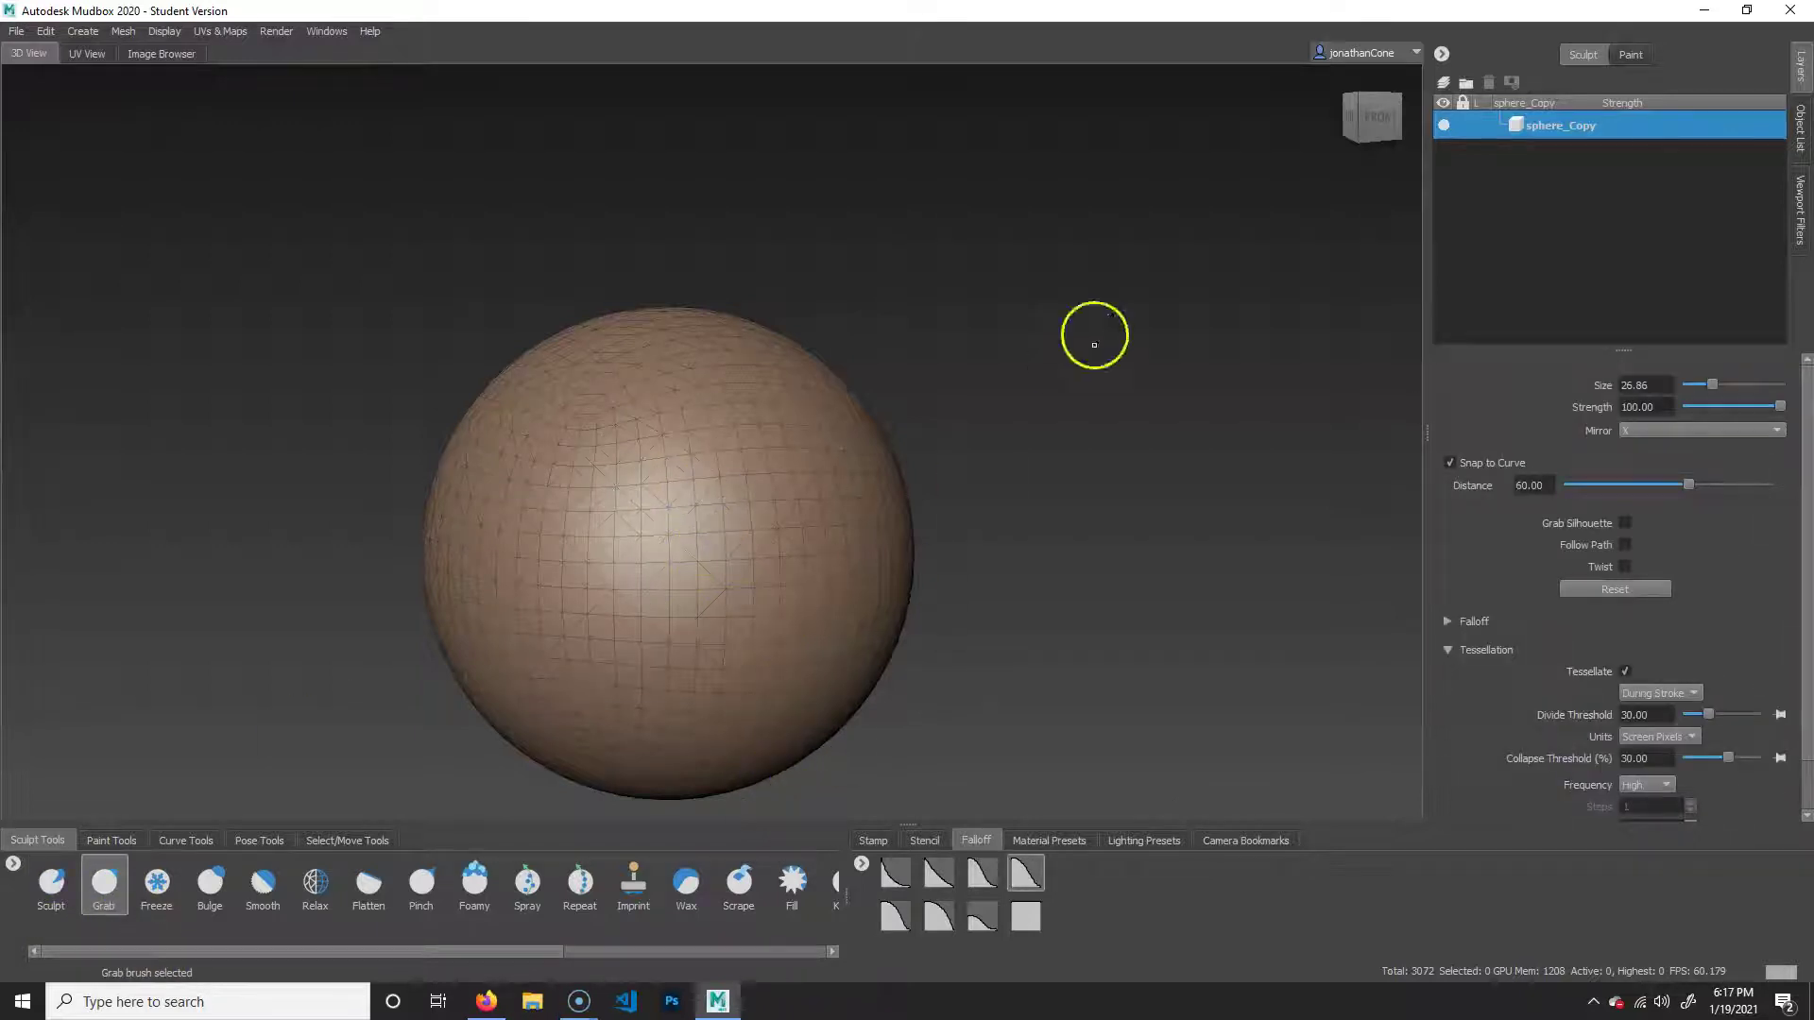
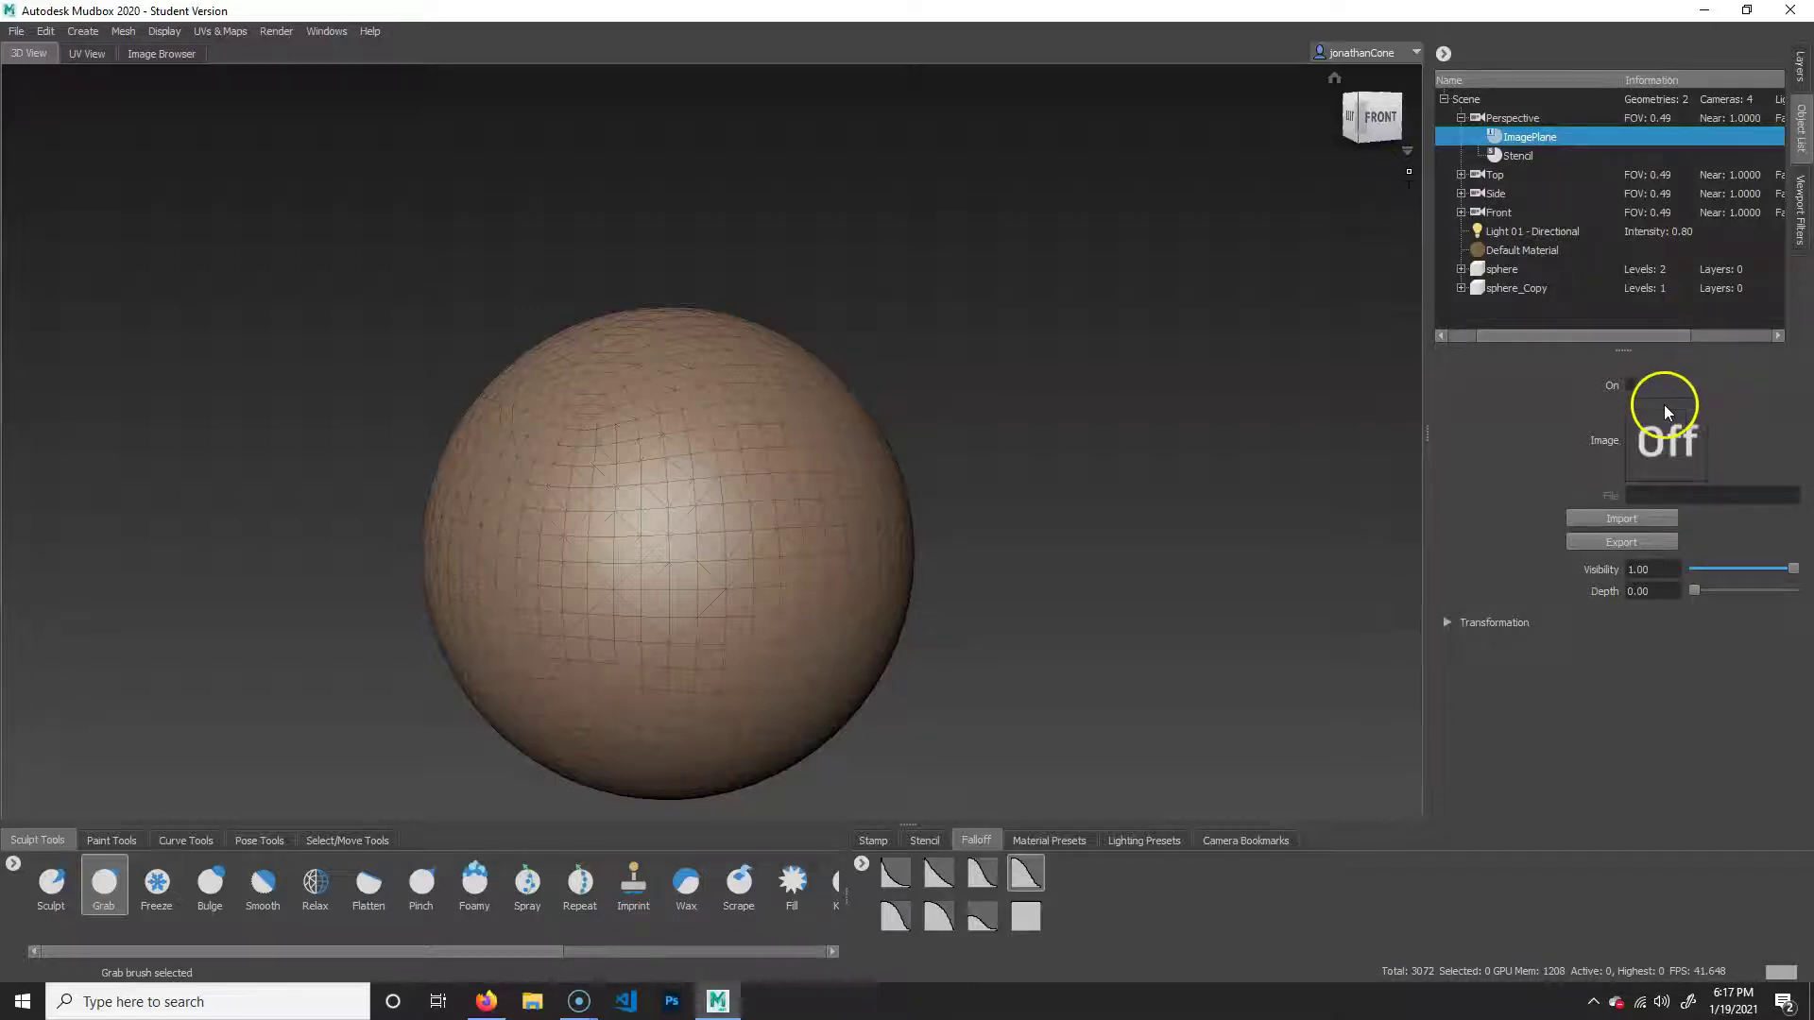
# Turn on the Perspective camera's image plane and import pikaReferenceImage from the Desktop as its image.
pyautogui.click(1630, 385)
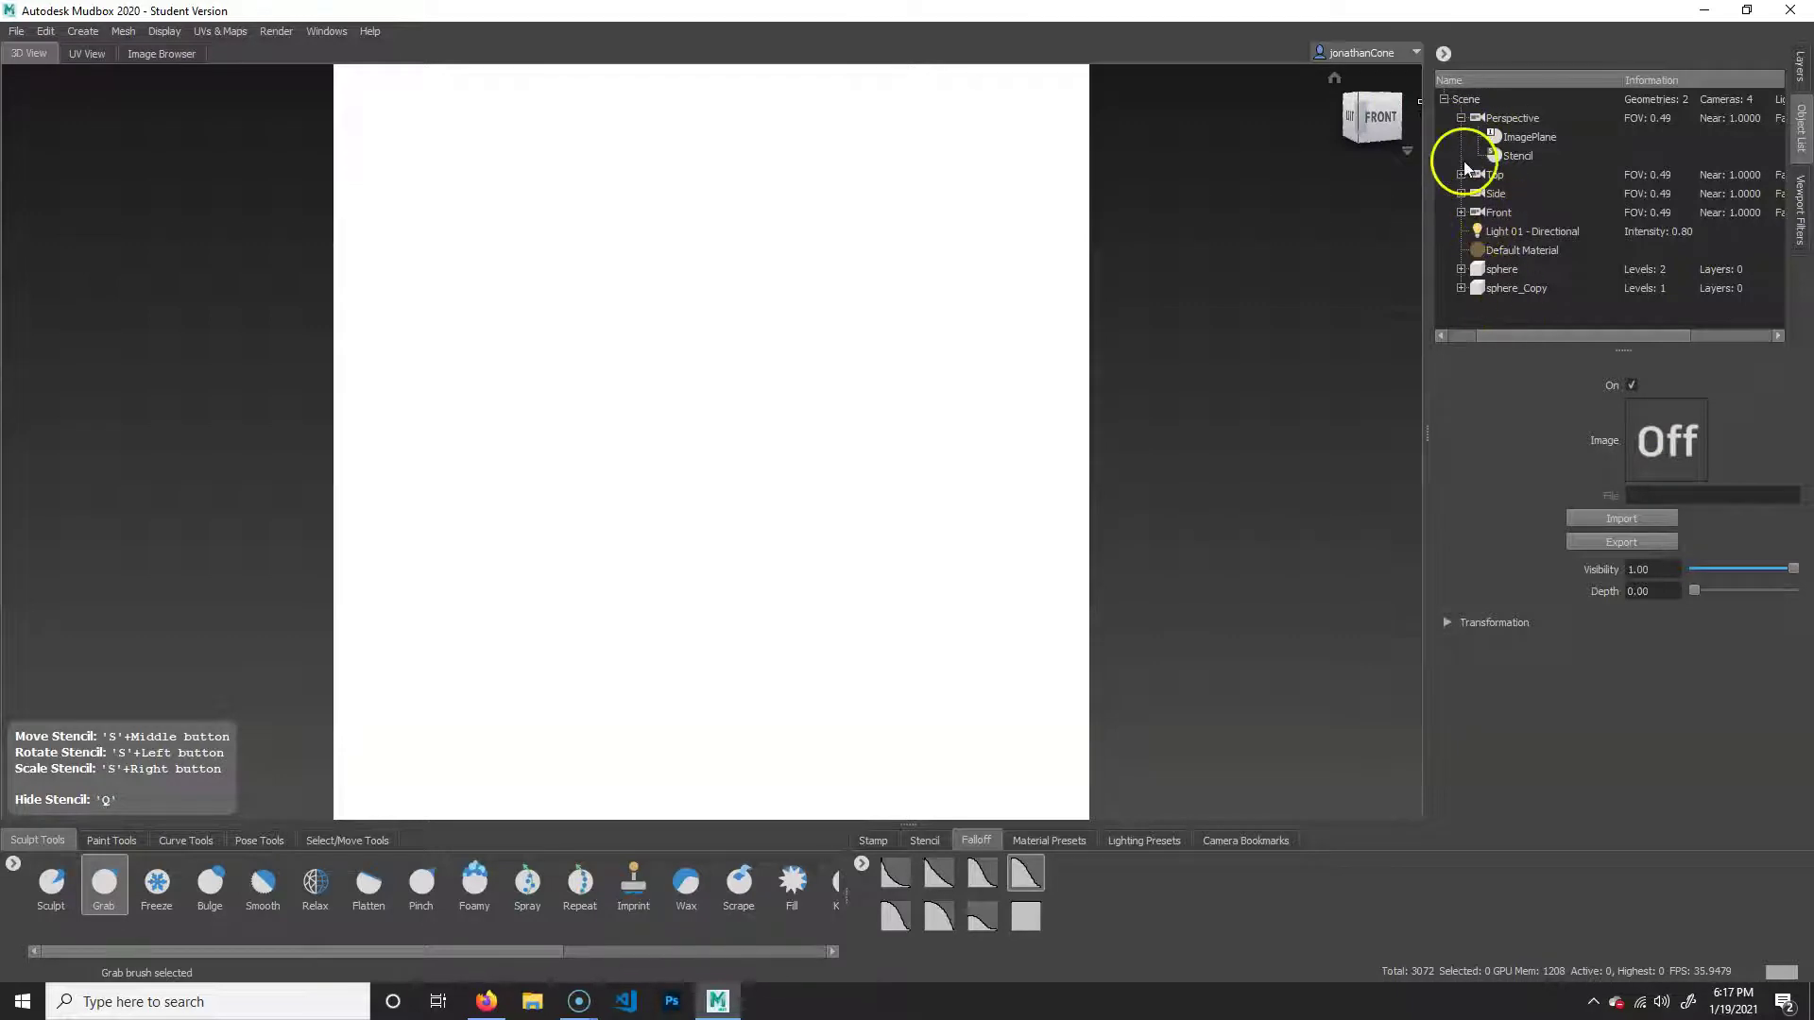
pyautogui.click(1621, 519)
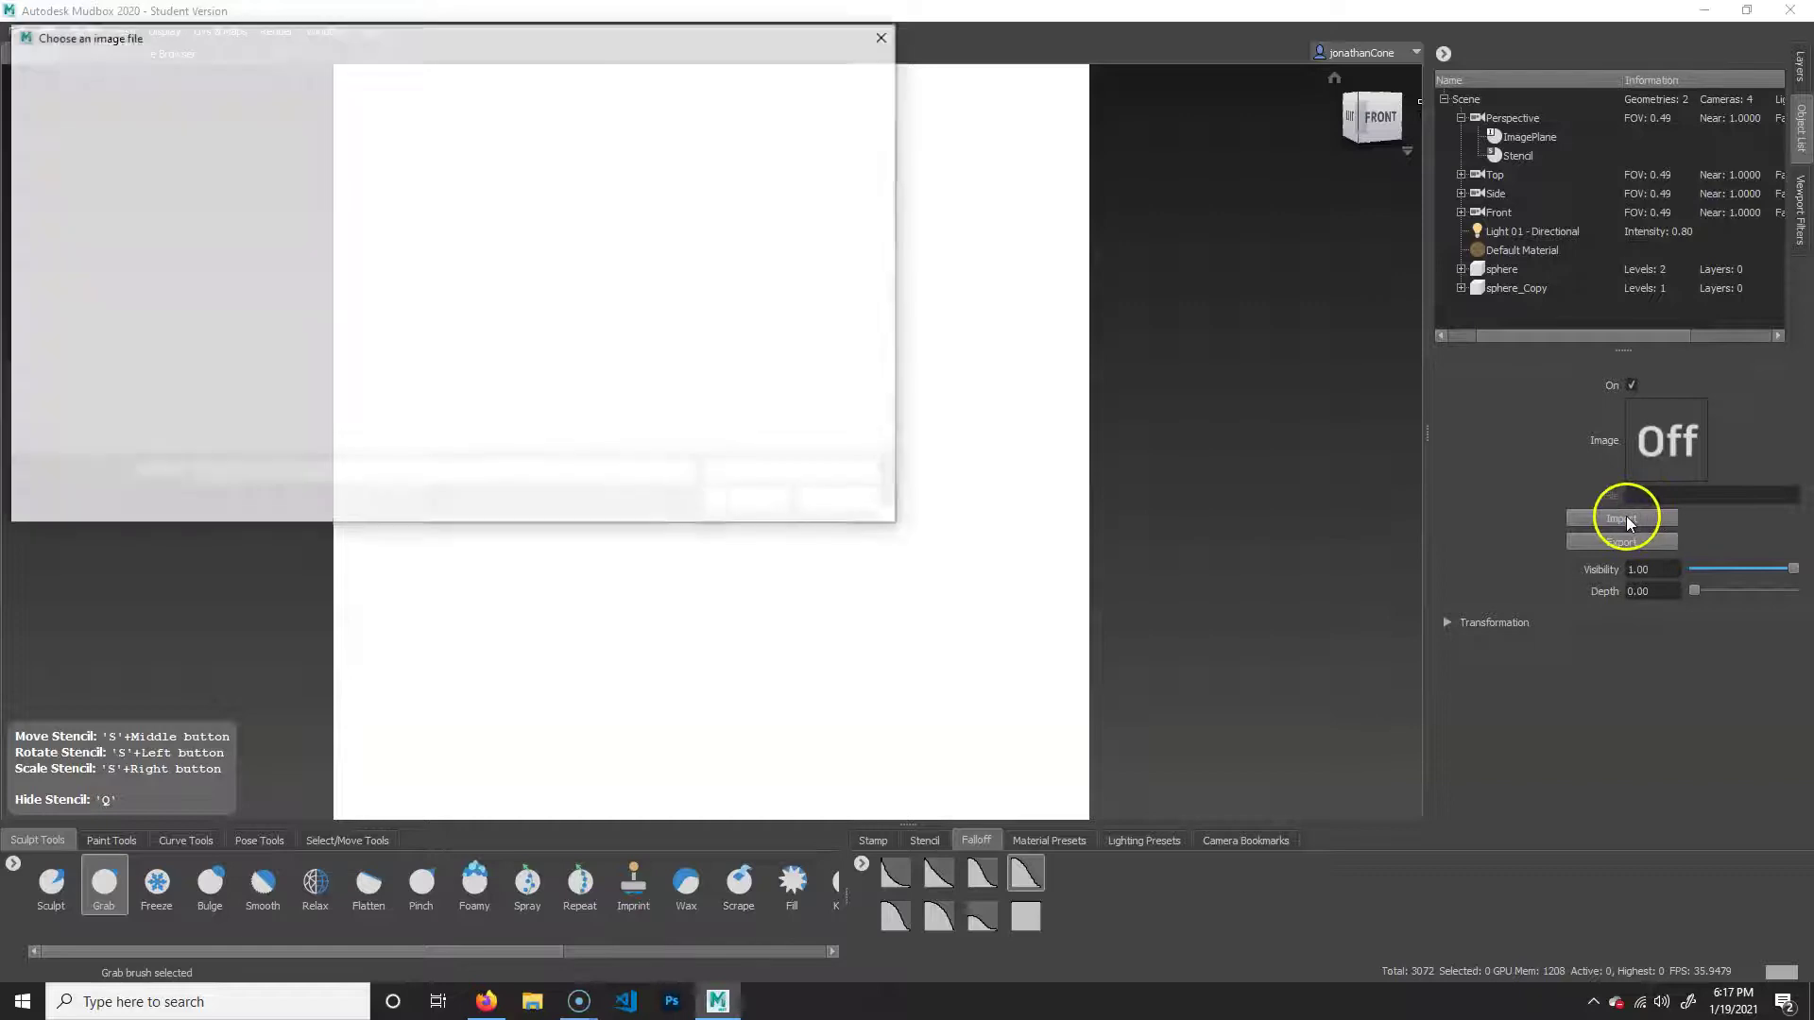
pyautogui.scroll(-5, 631, 276)
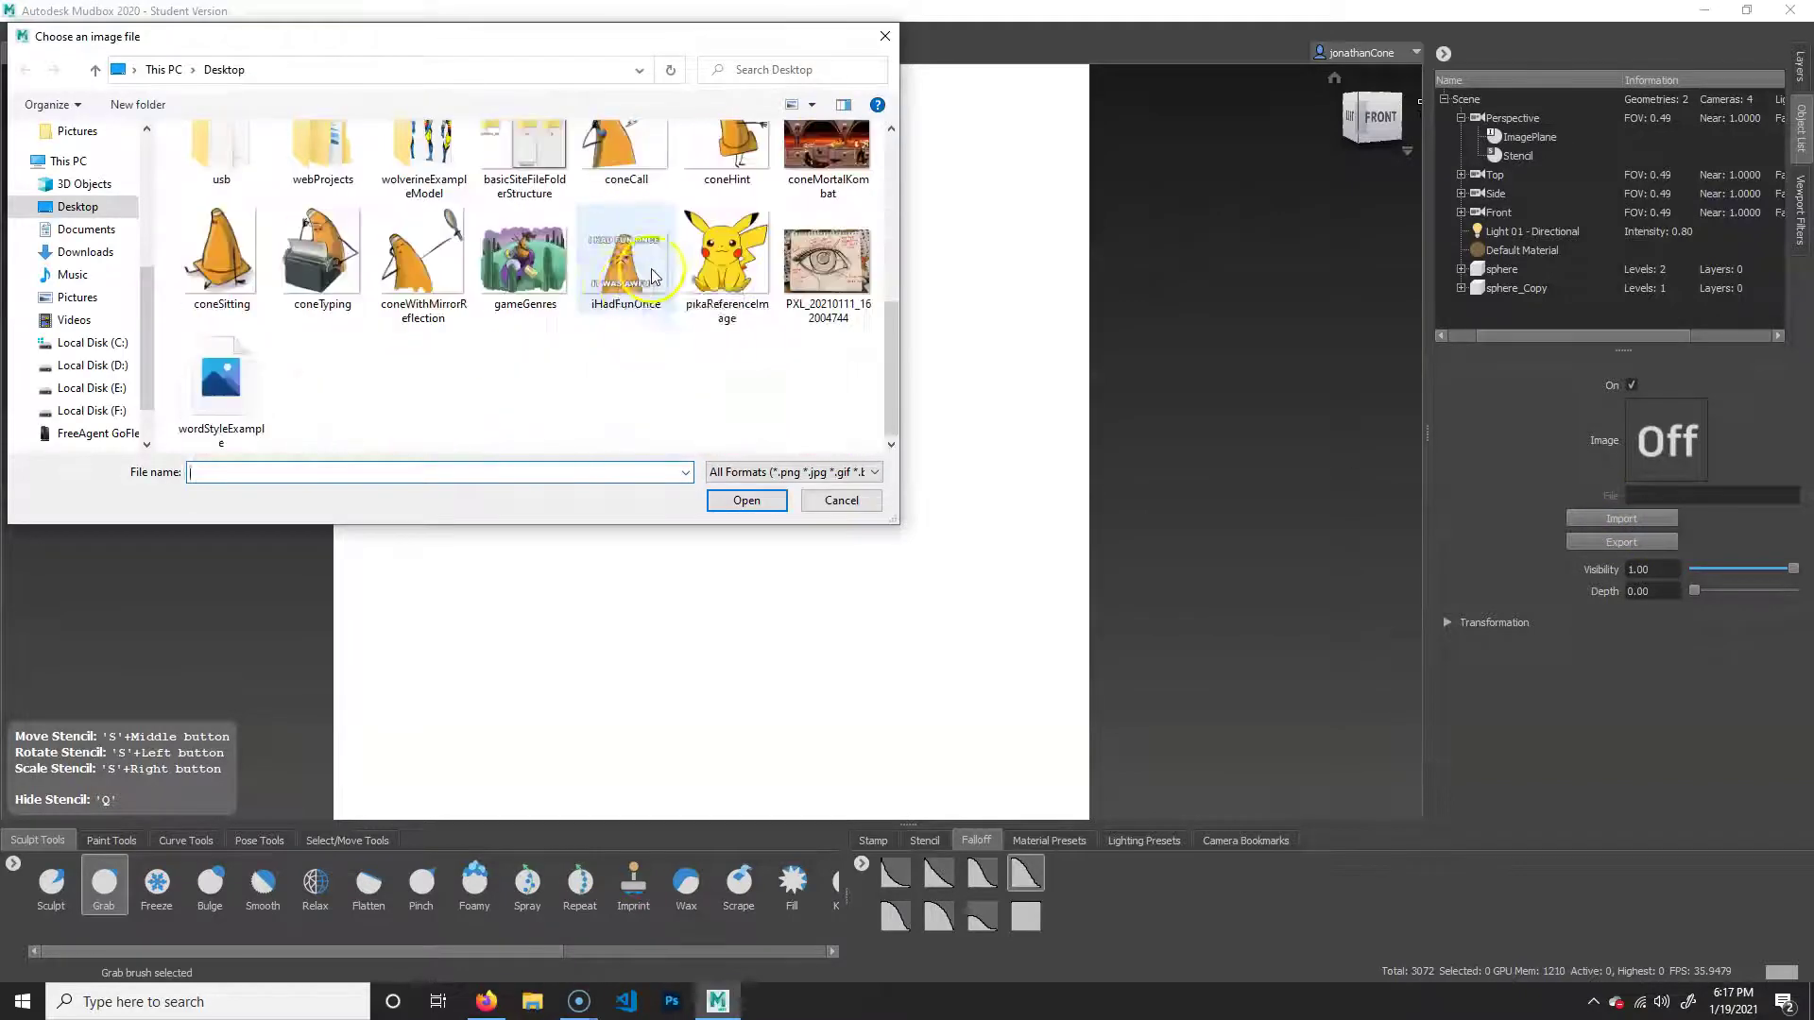
pyautogui.click(725, 259)
pyautogui.click(745, 499)
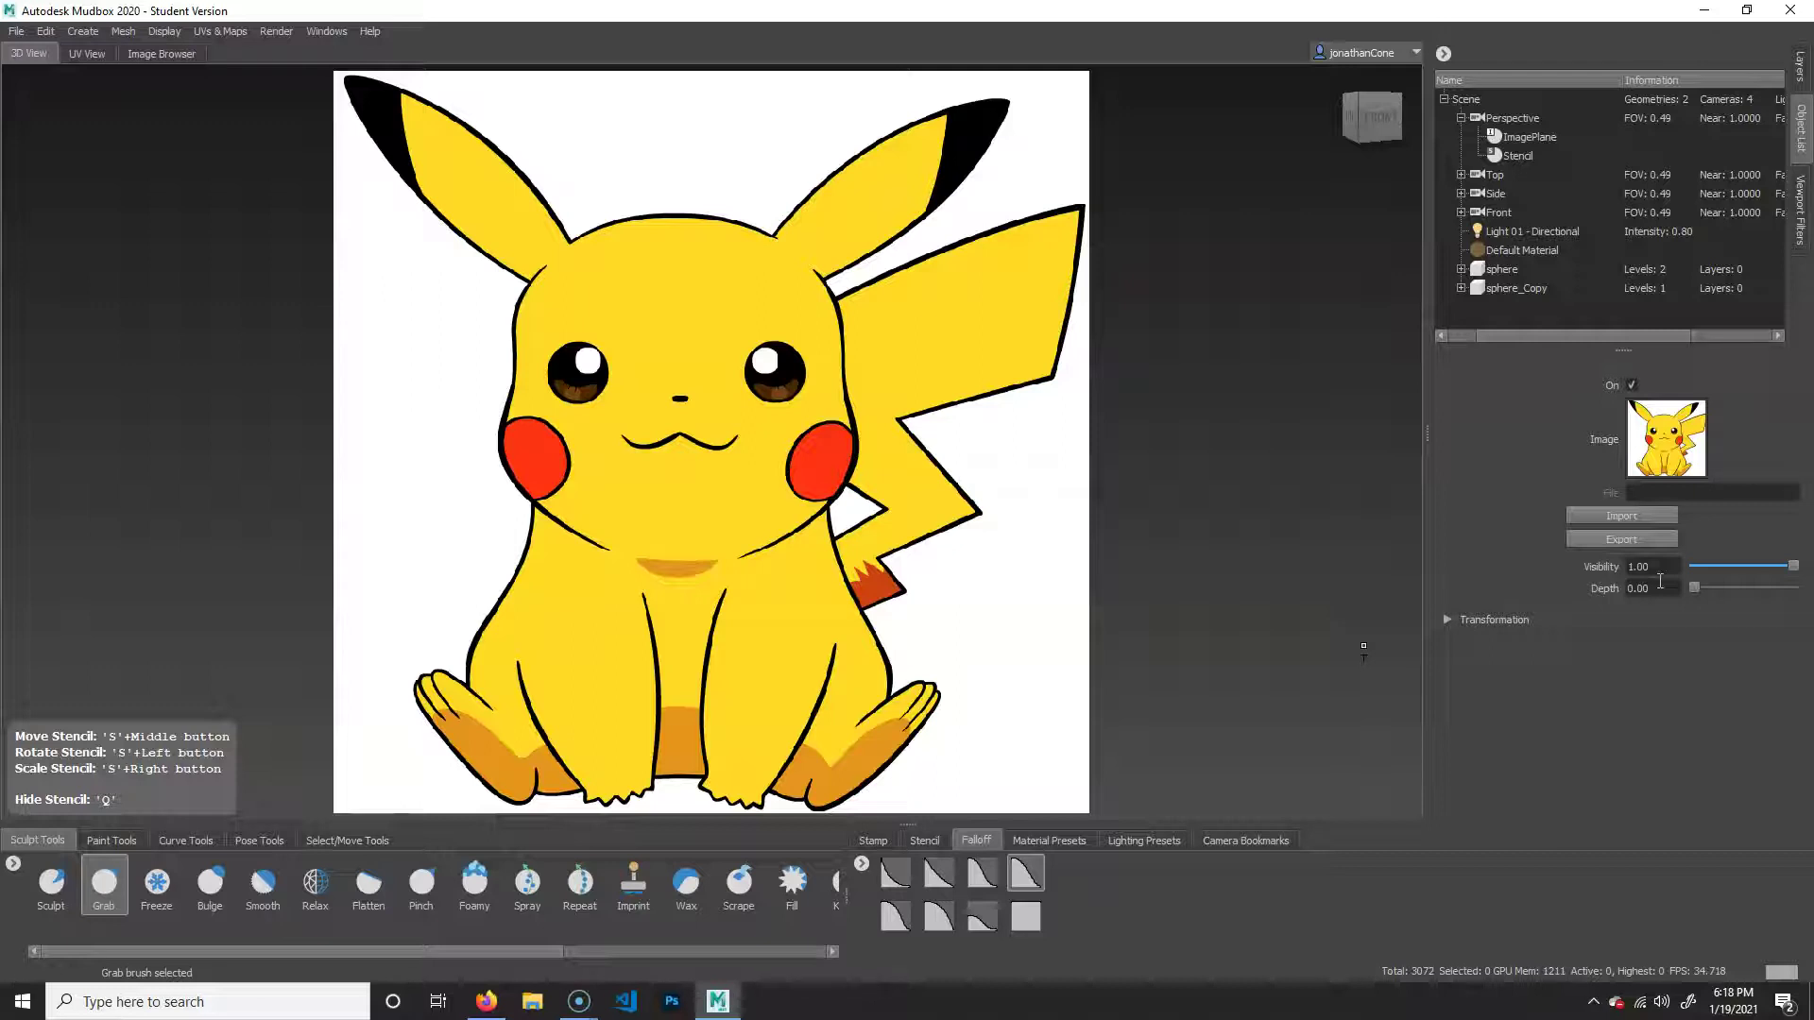
# Set the image plane's depth to 1,000 and its first two scale values to 0.5 each.
pyautogui.moveTo(1695, 588); pyautogui.dragTo(1811, 592)
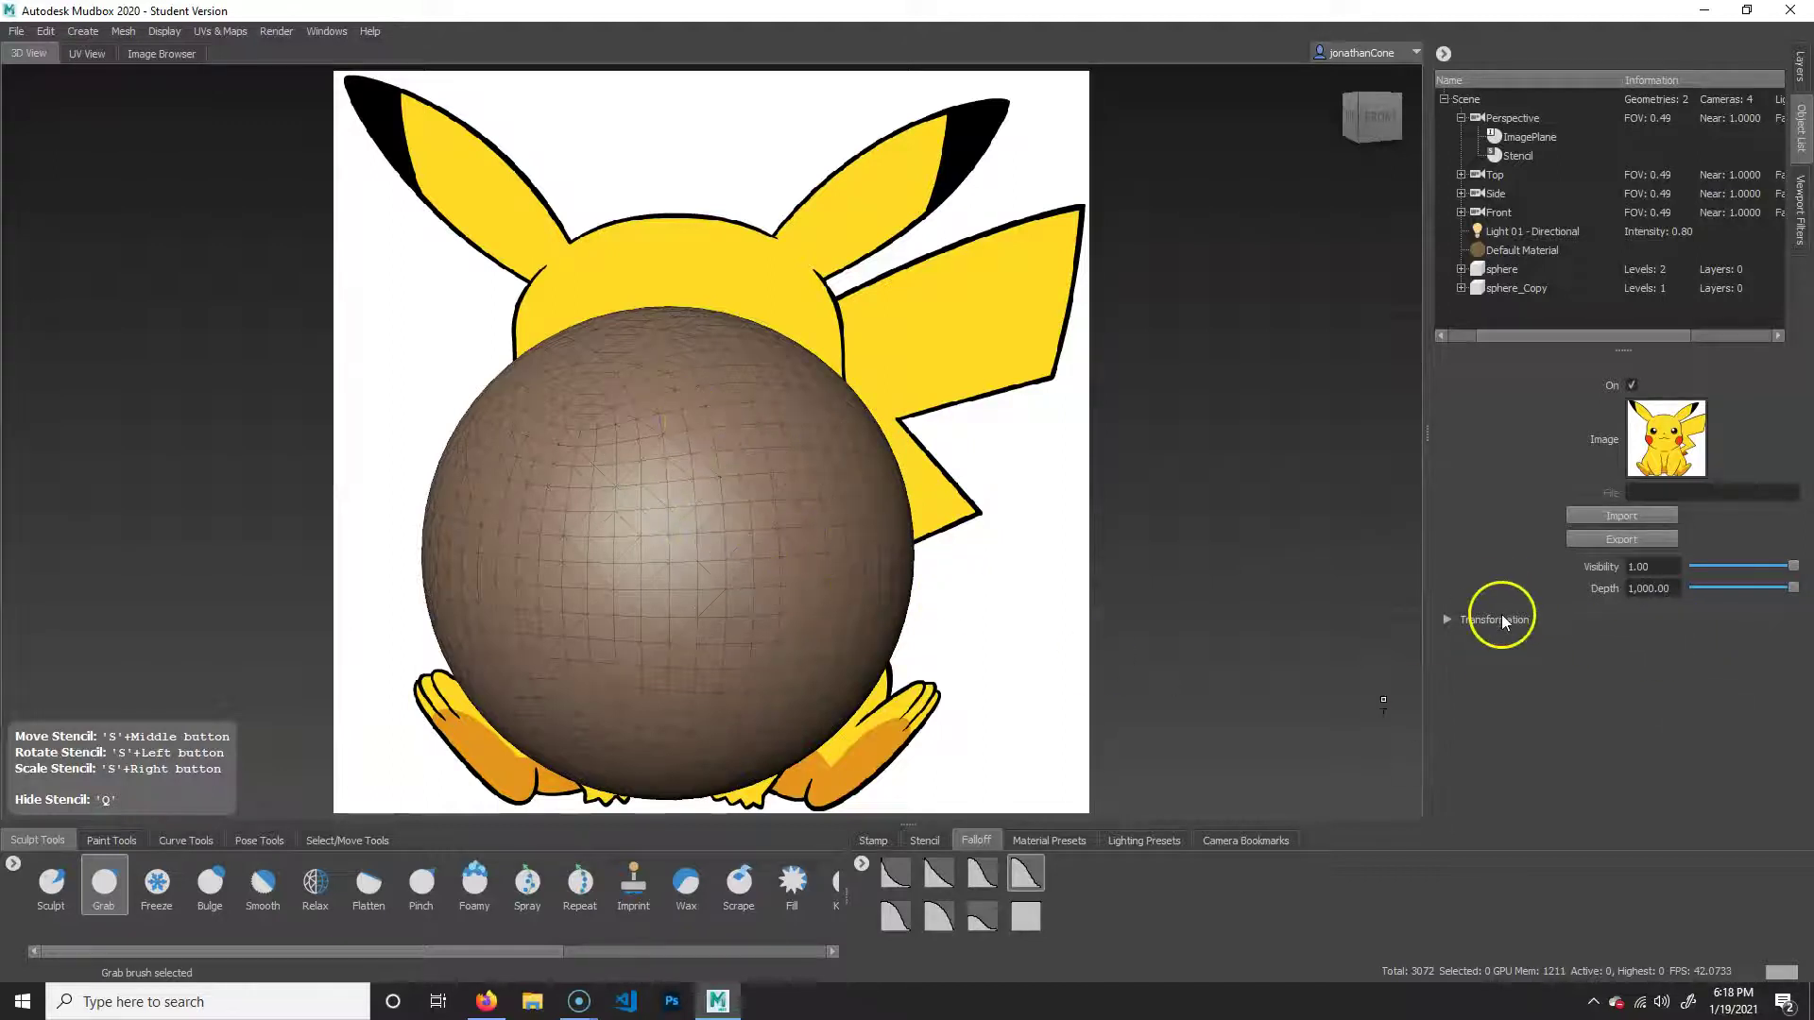
pyautogui.click(1446, 620)
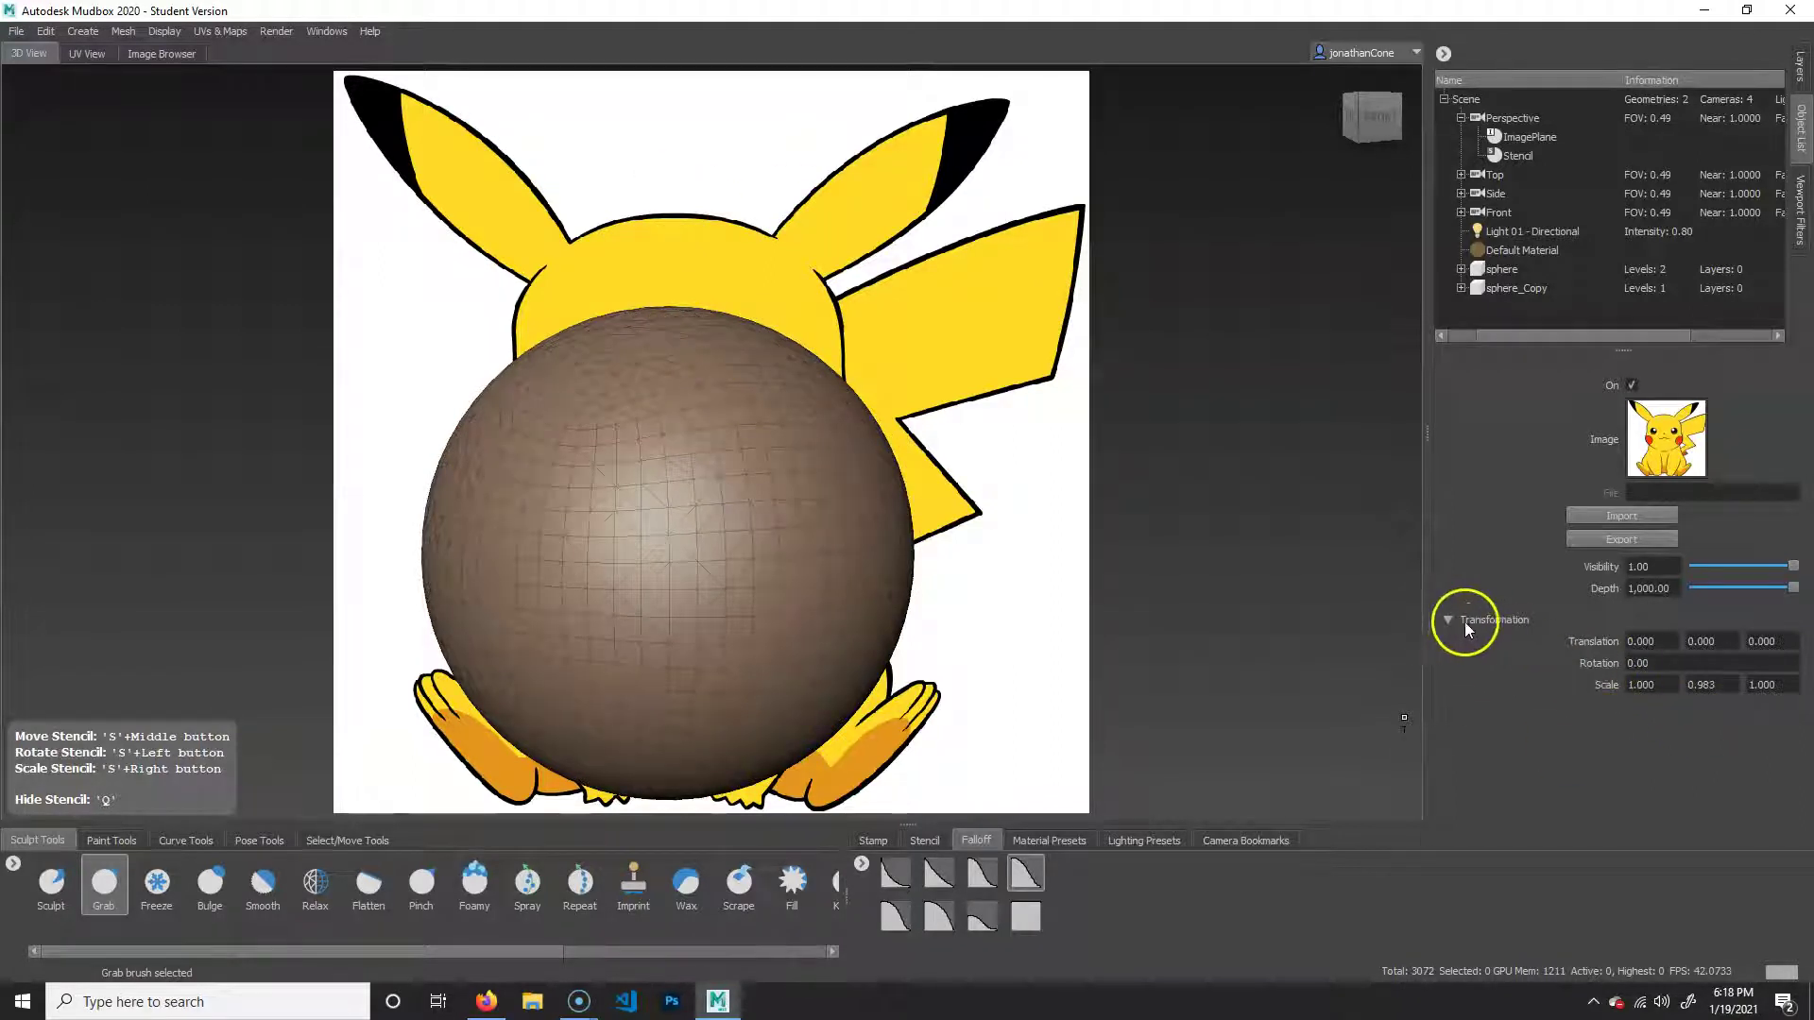
pyautogui.moveTo(1656, 686); pyautogui.dragTo(1456, 630)
pyautogui.write('5')
pyautogui.press('Tab')
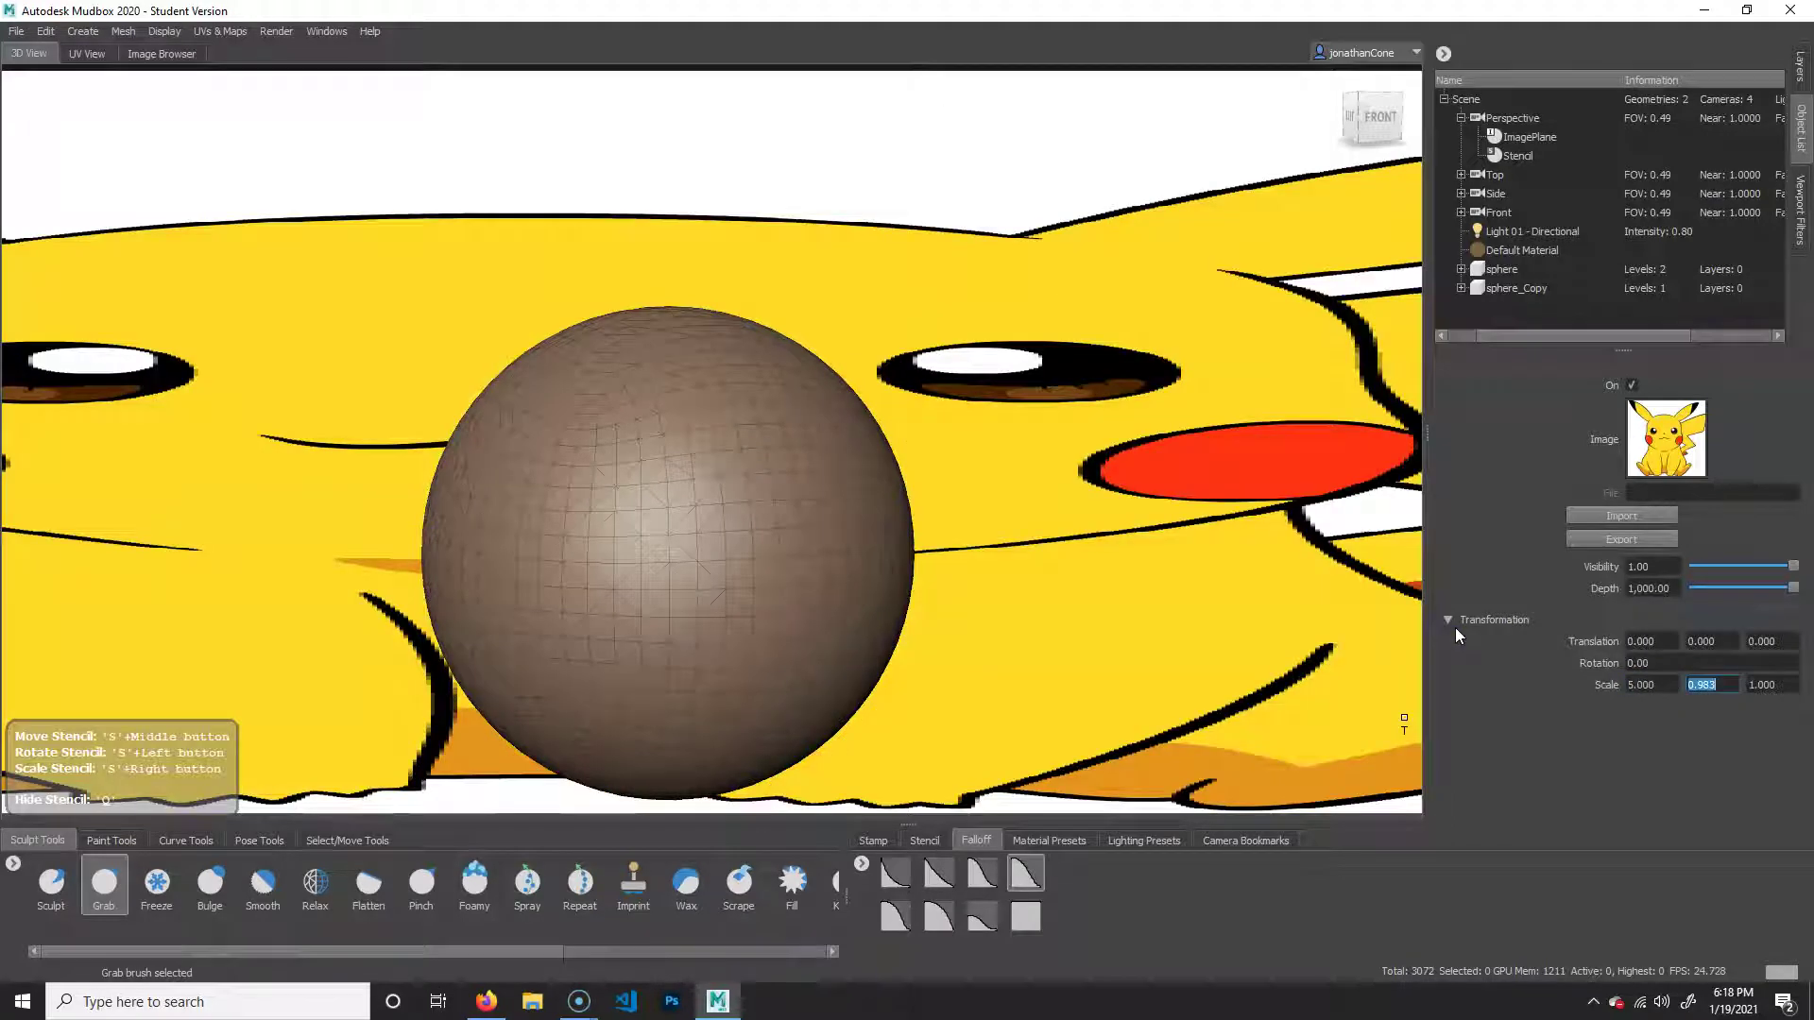
pyautogui.write('0.5')
pyautogui.press('Return')
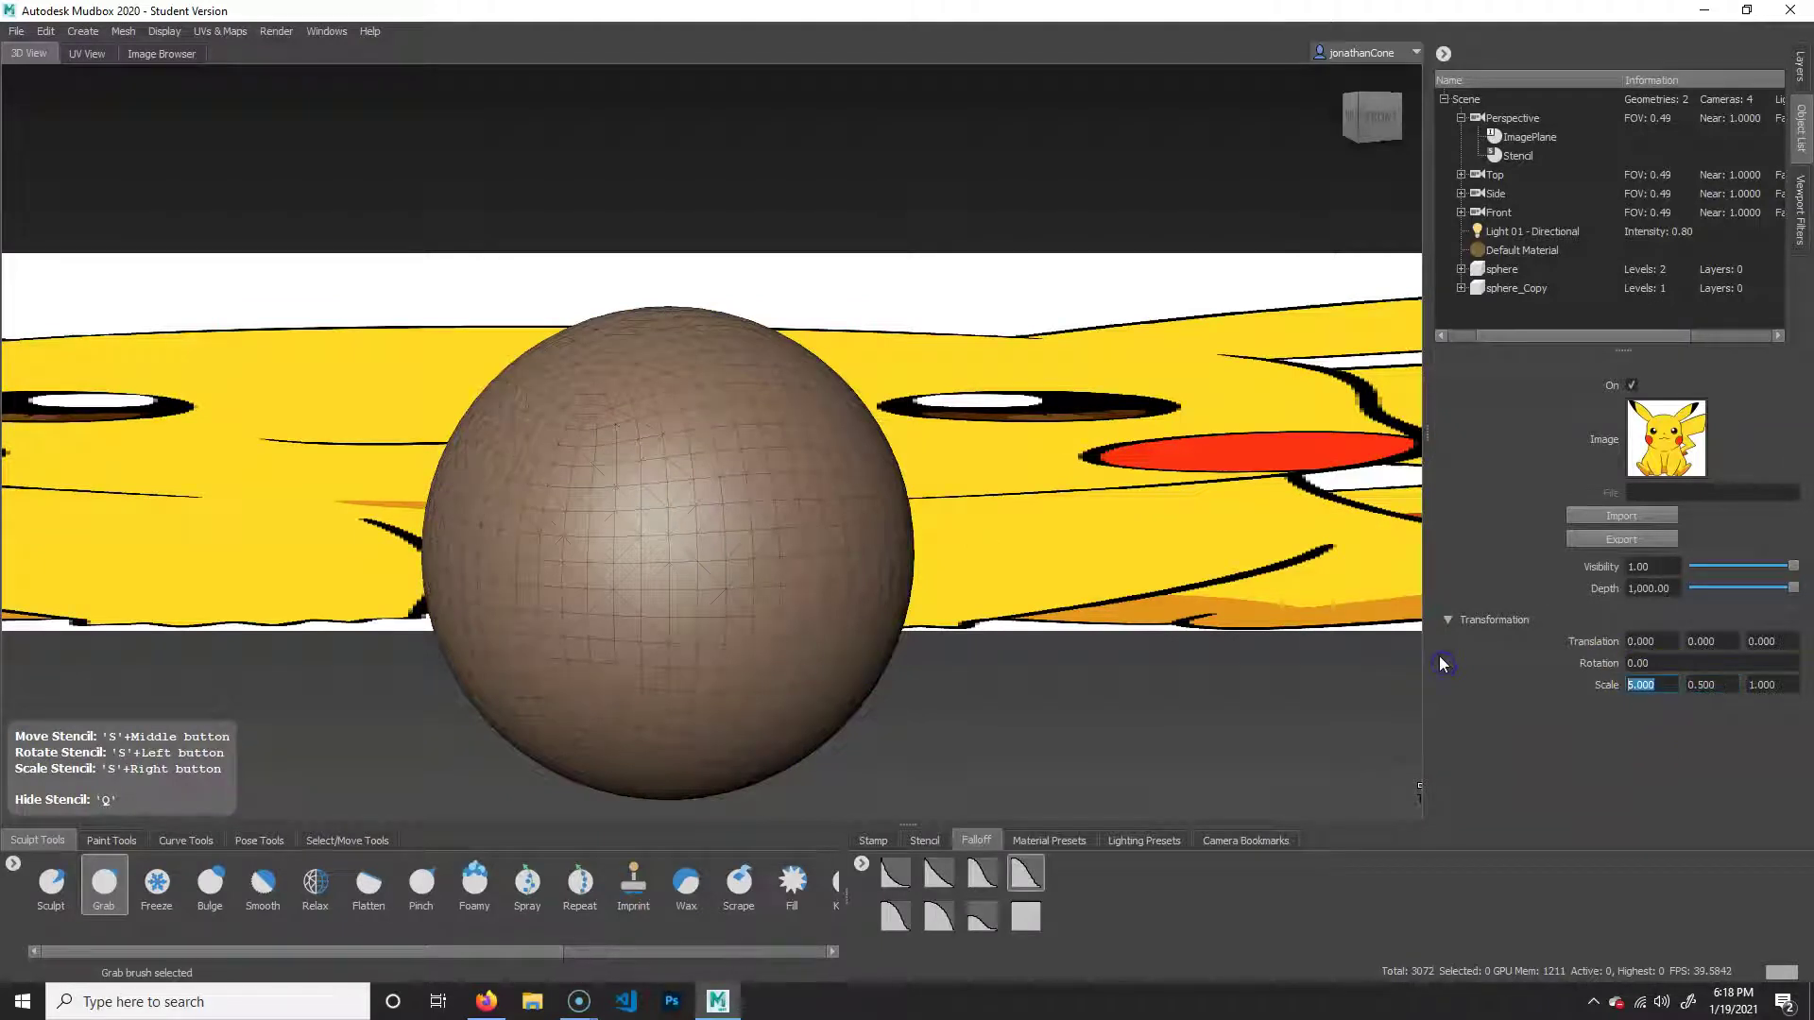
pyautogui.write('0.5')
pyautogui.press('Return')
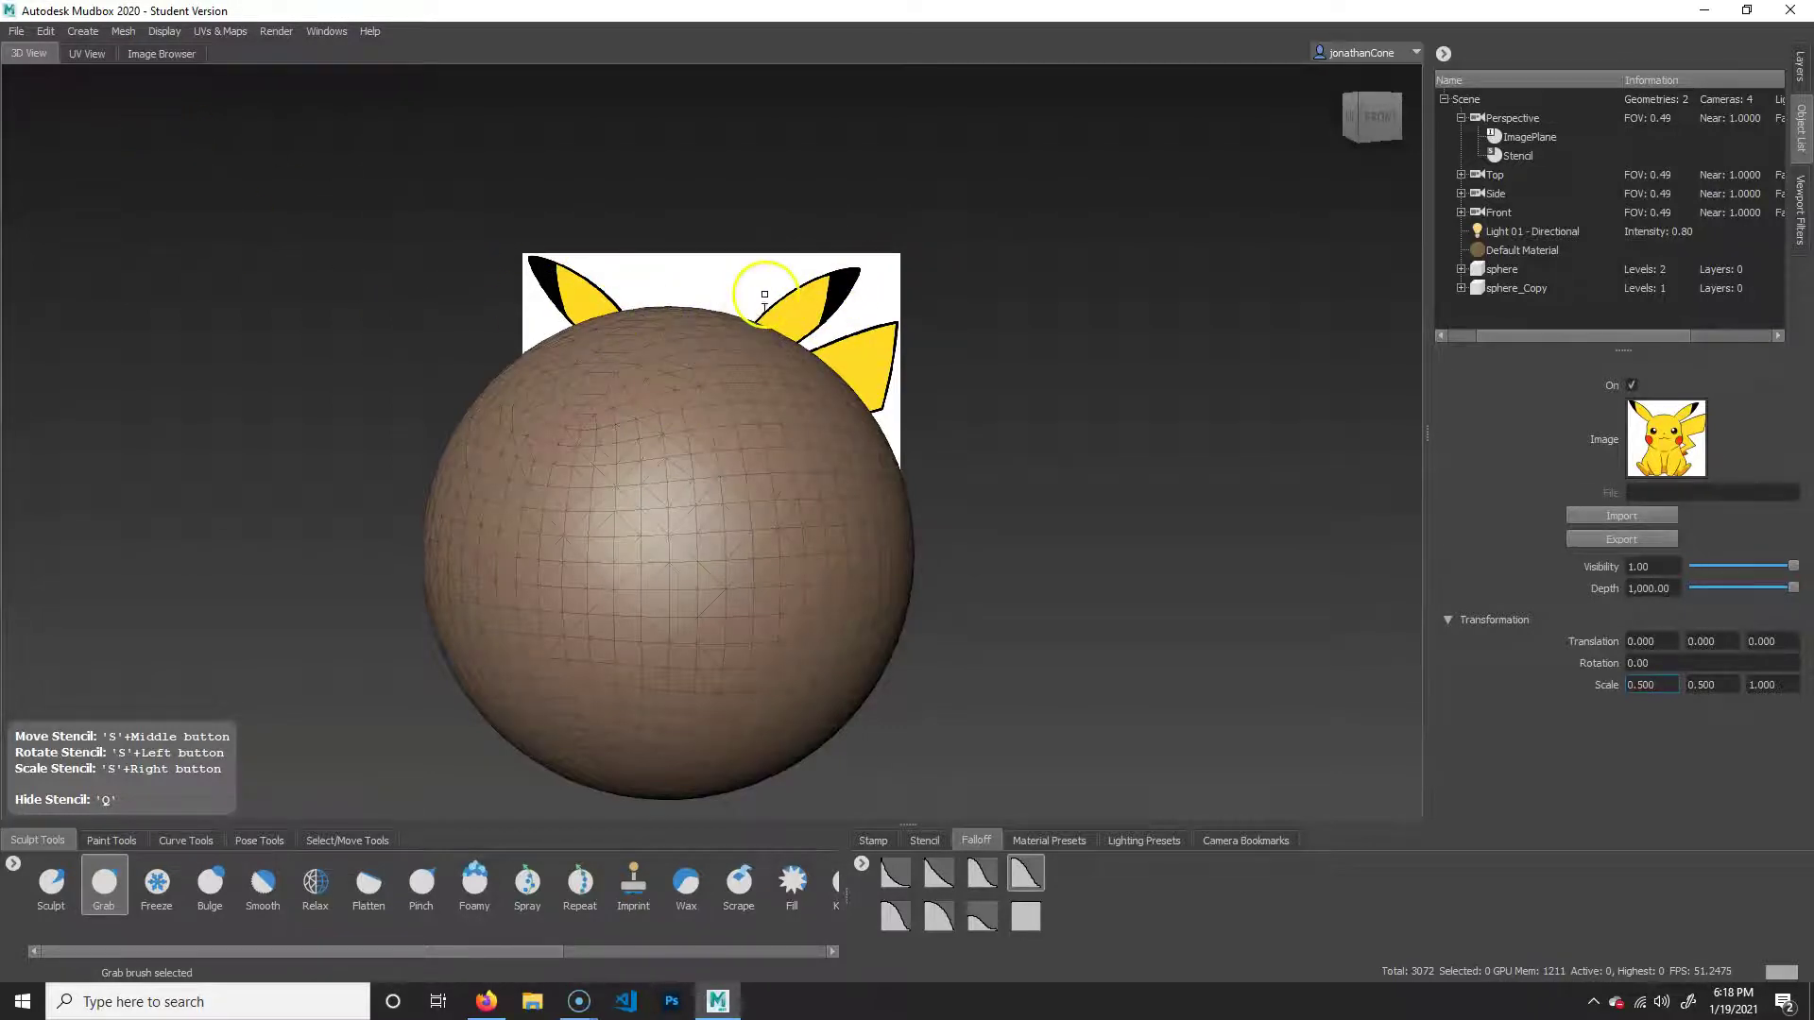
# Move the reference image into the upper-left corner of the 3D view, clear of the sphere.
pyautogui.click(1521, 138)
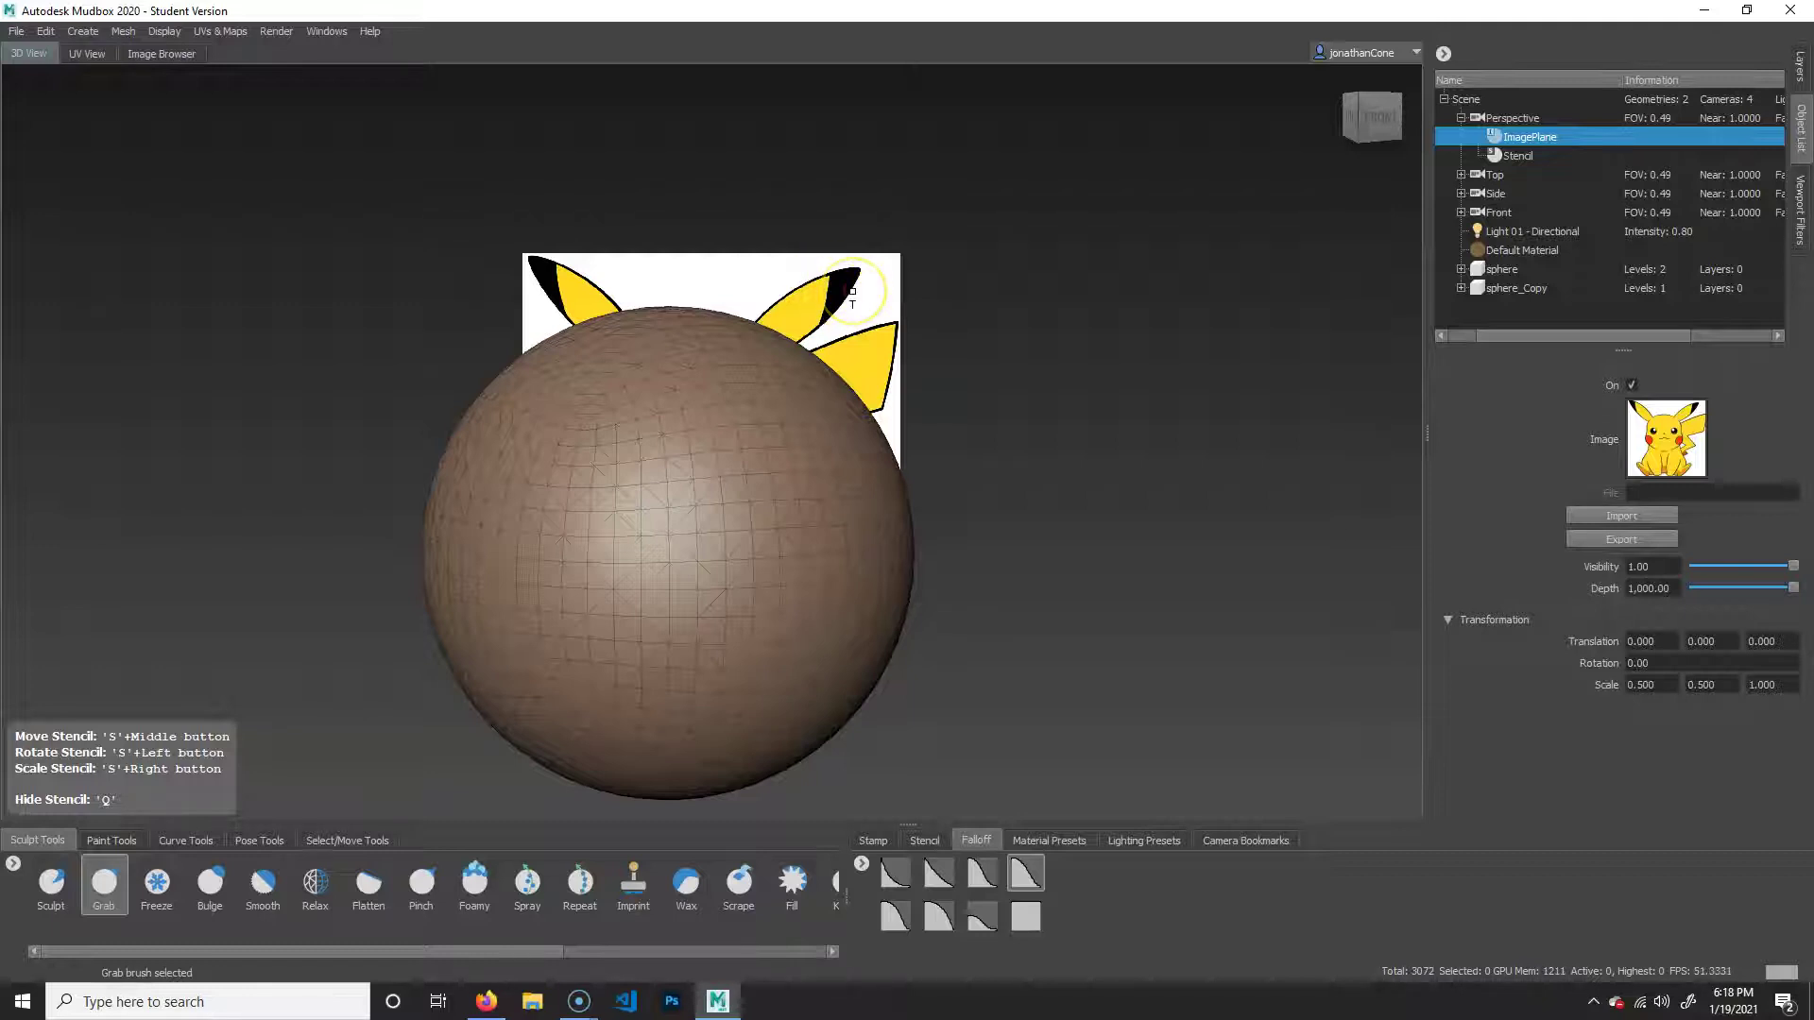
pyautogui.moveTo(853, 290)
pyautogui.mouseDown(button='middle')
pyautogui.moveTo(627, 251)
pyautogui.moveTo(378, 276)
pyautogui.moveTo(40, 145)
pyautogui.moveTo(38, 124)
pyautogui.mouseUp(button='middle')
pyautogui.moveTo(353, 192); pyautogui.dragTo(245, 180, button='middle')
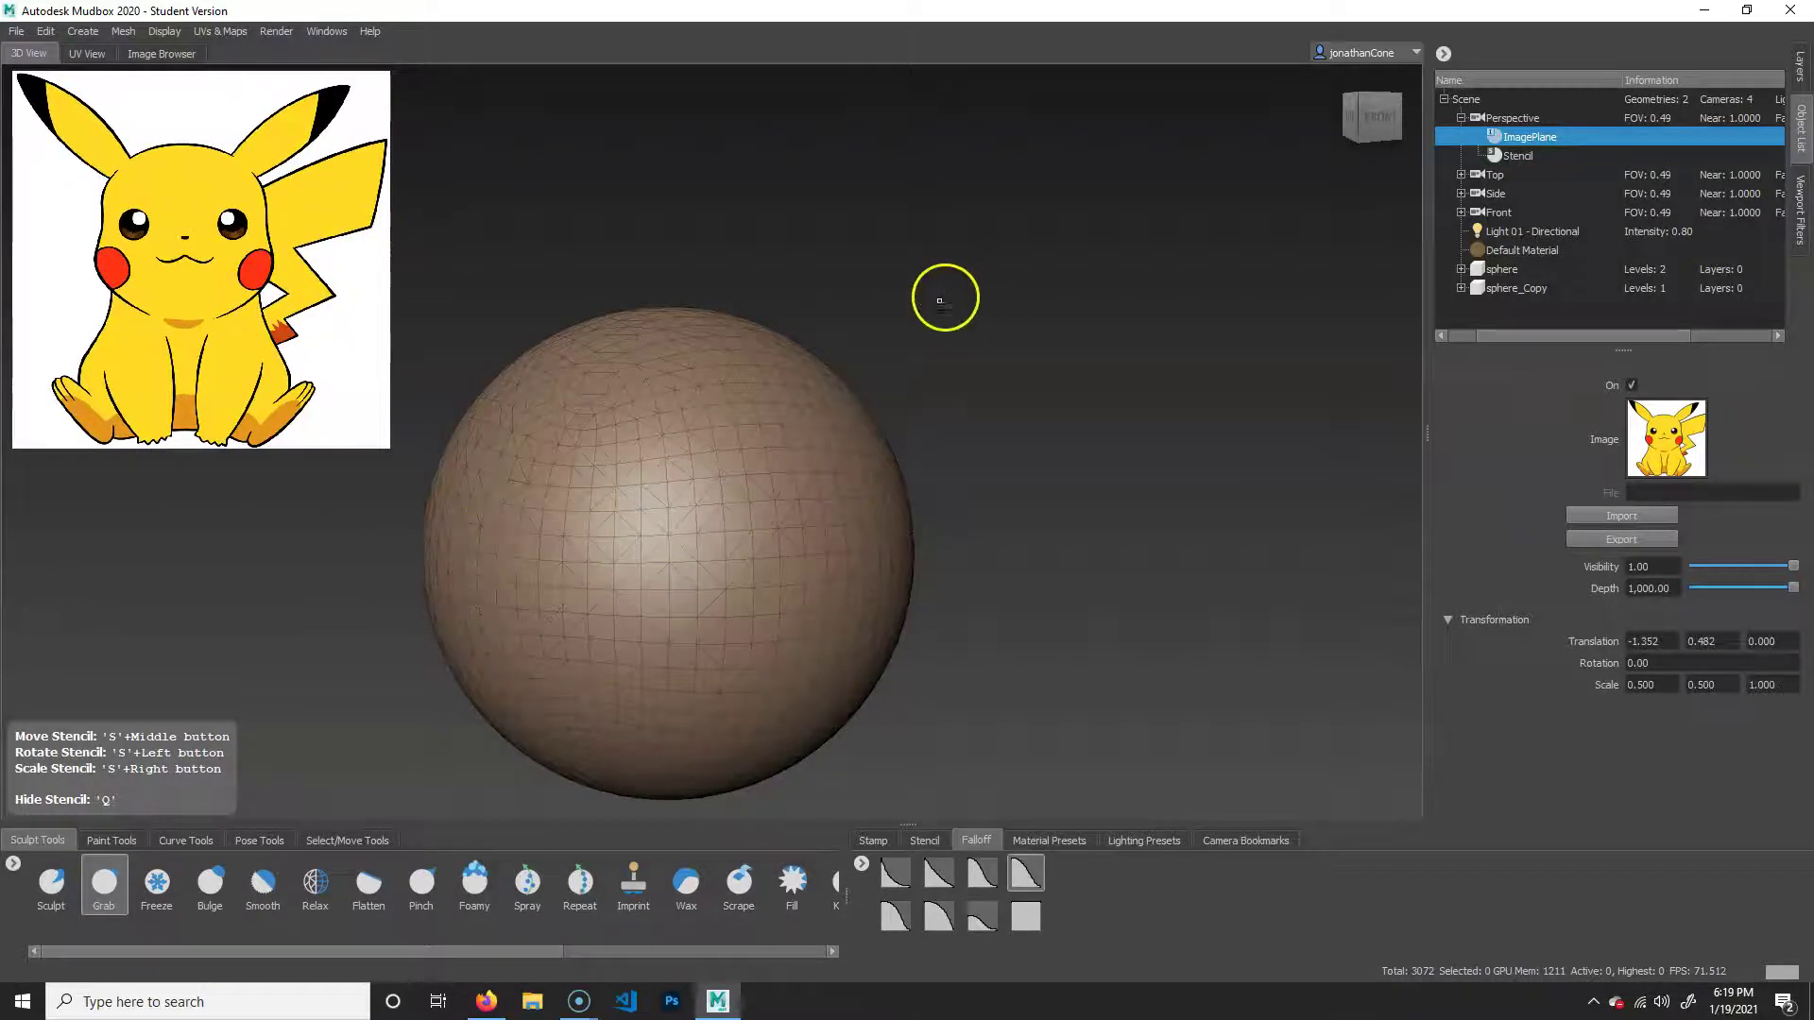
pyautogui.keyDown('alt'); pyautogui.moveTo(972, 284); pyautogui.dragTo(929, 282); pyautogui.keyUp('alt')
pyautogui.keyDown('alt'); pyautogui.moveTo(25, 283); pyautogui.dragTo(975, 341); pyautogui.keyUp('alt')
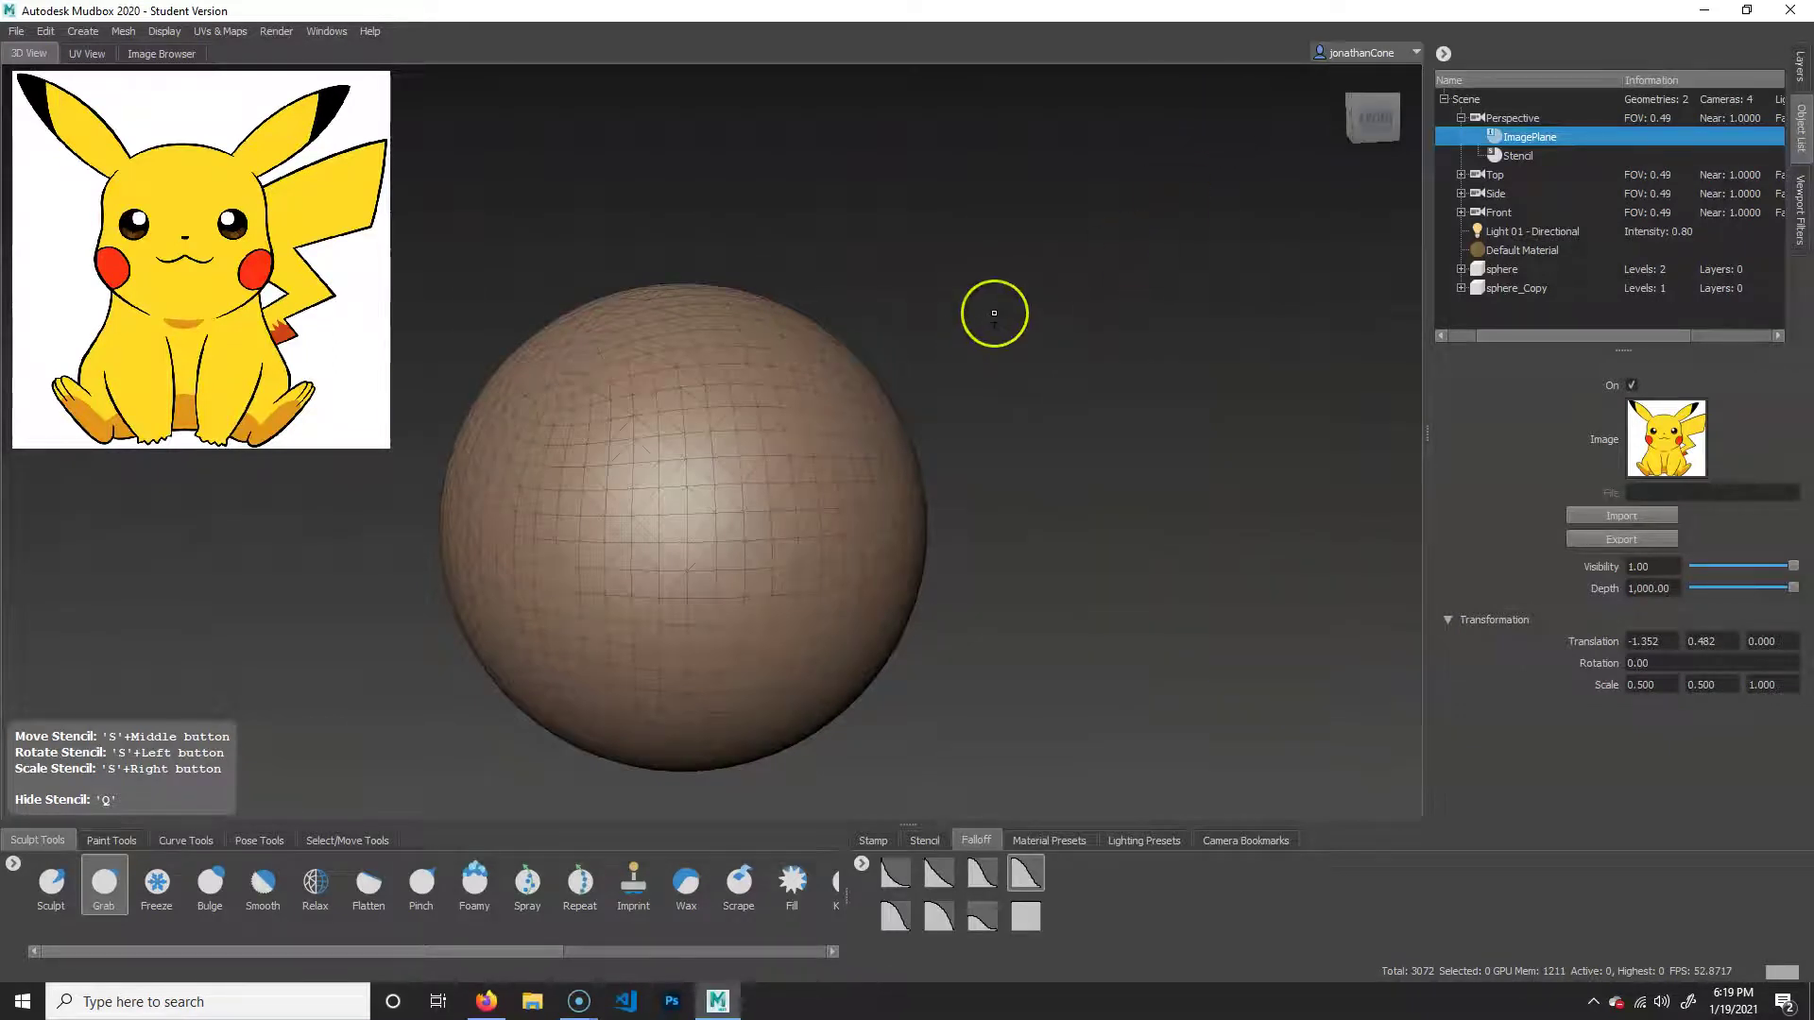
pyautogui.click(296, 349)
pyautogui.click(241, 244)
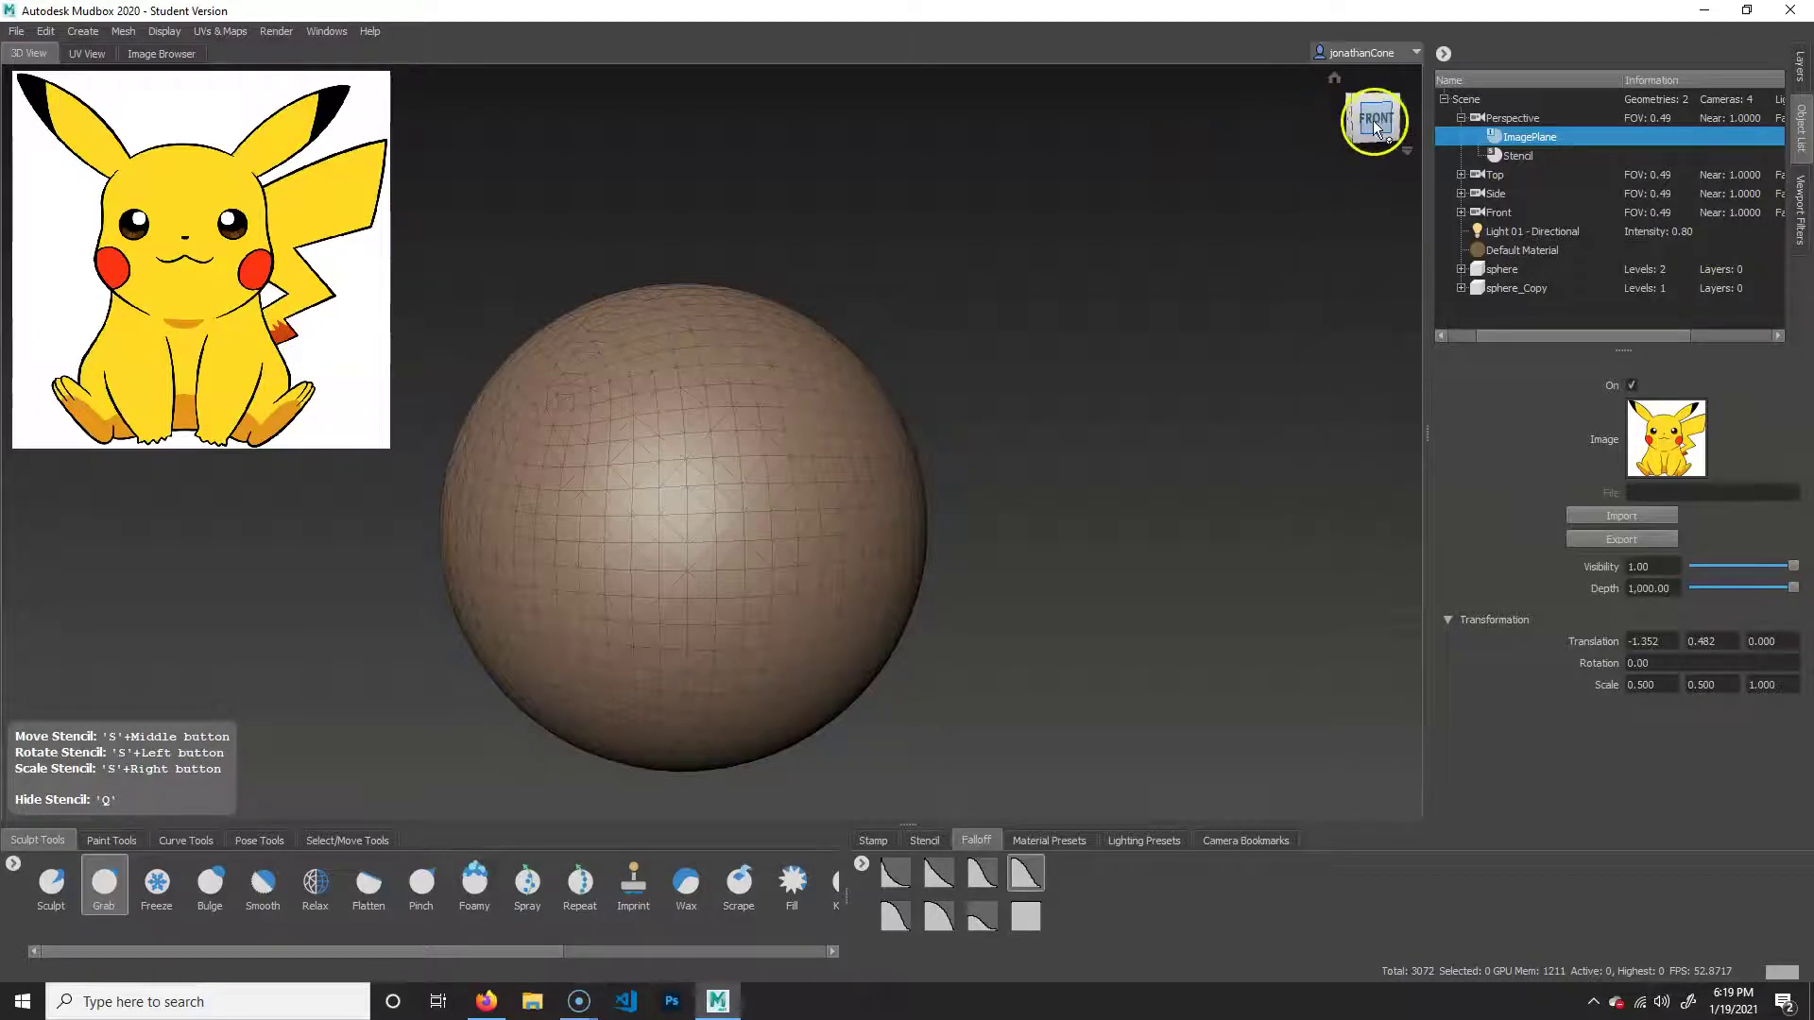
pyautogui.keyDown('alt'); pyautogui.moveTo(1131, 477); pyautogui.dragTo(1187, 485); pyautogui.keyUp('alt')
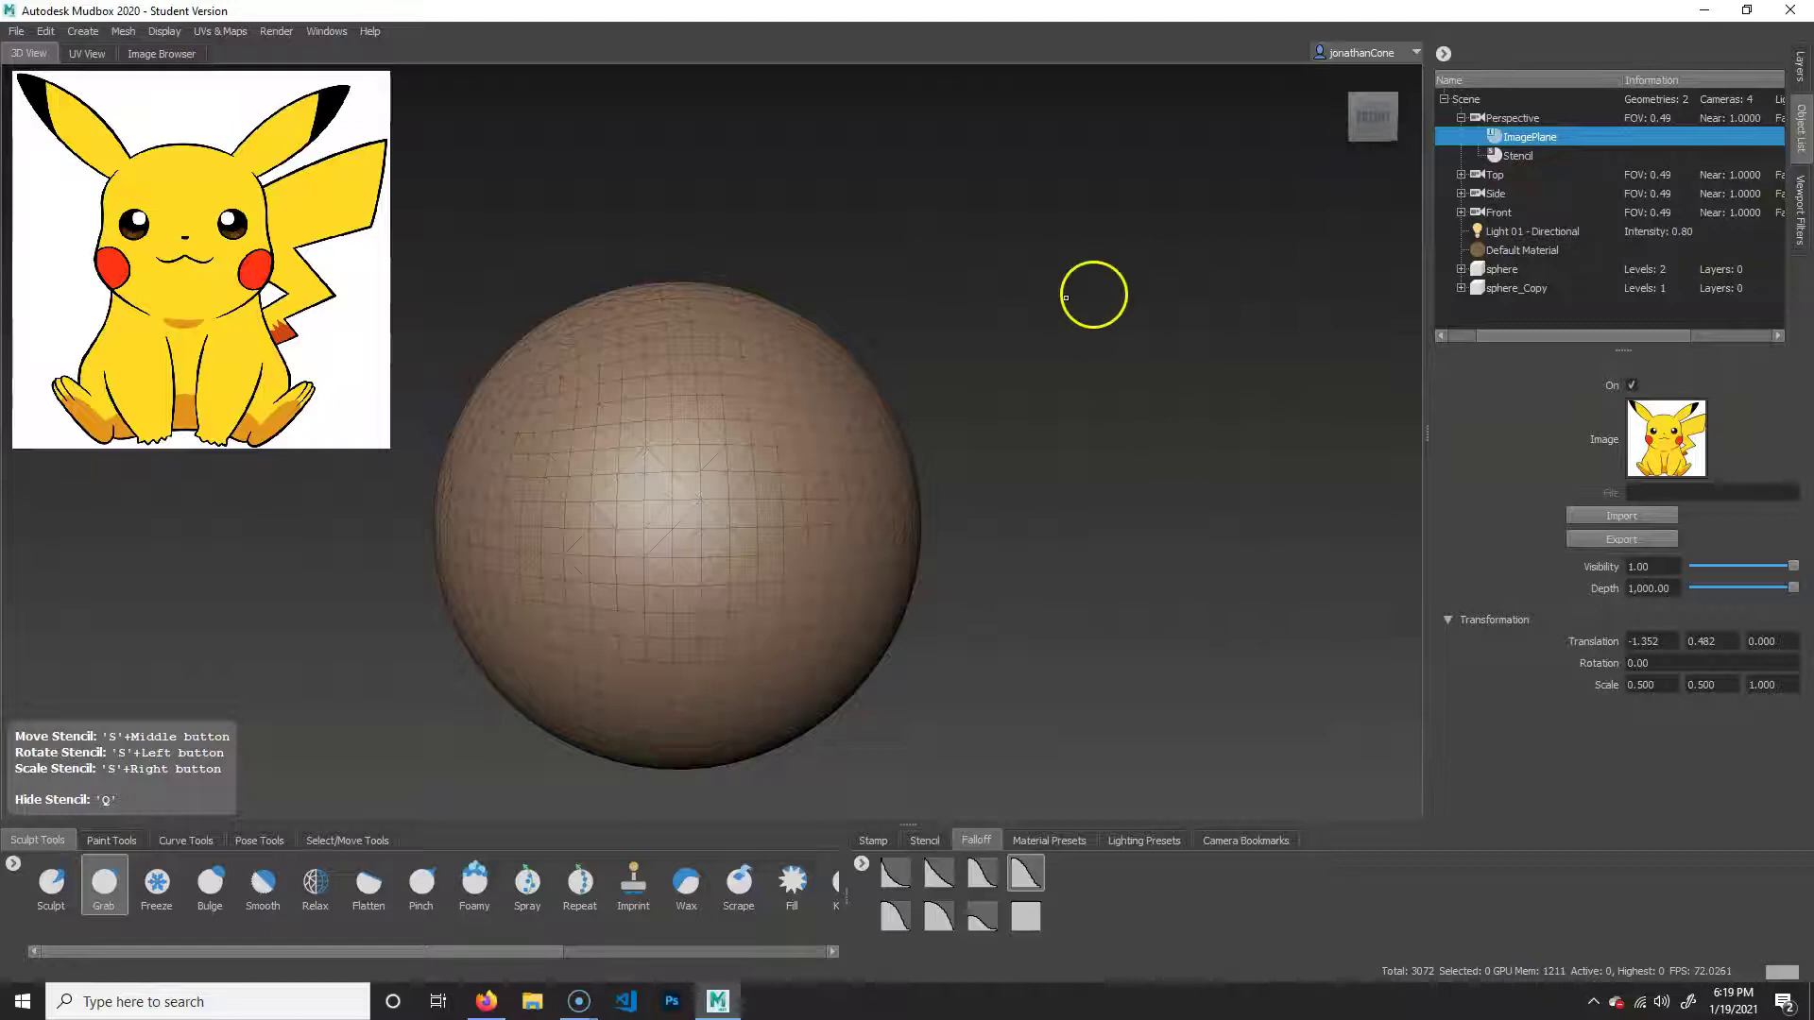
# Build up a tall mass for the head on top of the sphere with the Sculpt brush.
pyautogui.click(49, 883)
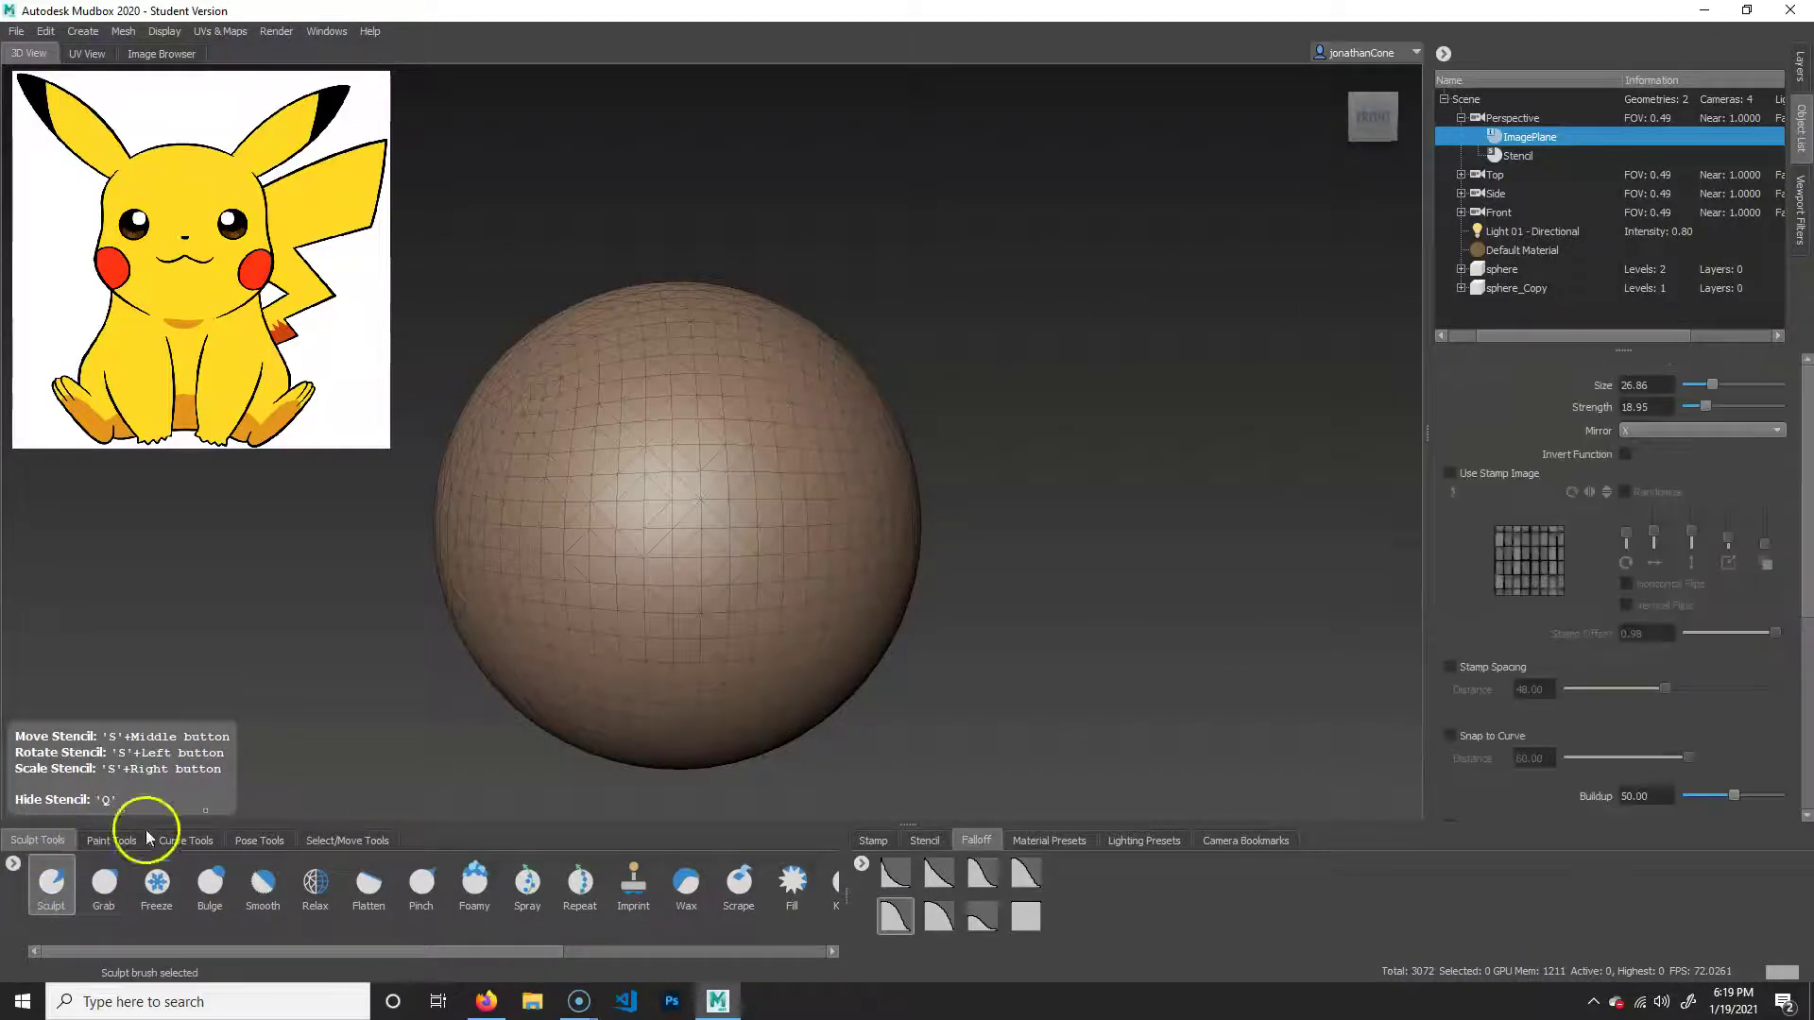
pyautogui.moveTo(964, 409)
pyautogui.keyDown('alt'); pyautogui.mouseDown()
pyautogui.moveTo(971, 530)
pyautogui.moveTo(954, 544)
pyautogui.mouseUp(); pyautogui.keyUp('alt')
pyautogui.moveTo(729, 515)
pyautogui.mouseDown()
pyautogui.moveTo(745, 426)
pyautogui.moveTo(728, 429)
pyautogui.moveTo(769, 491)
pyautogui.moveTo(590, 408)
pyautogui.moveTo(753, 397)
pyautogui.moveTo(631, 545)
pyautogui.mouseUp()
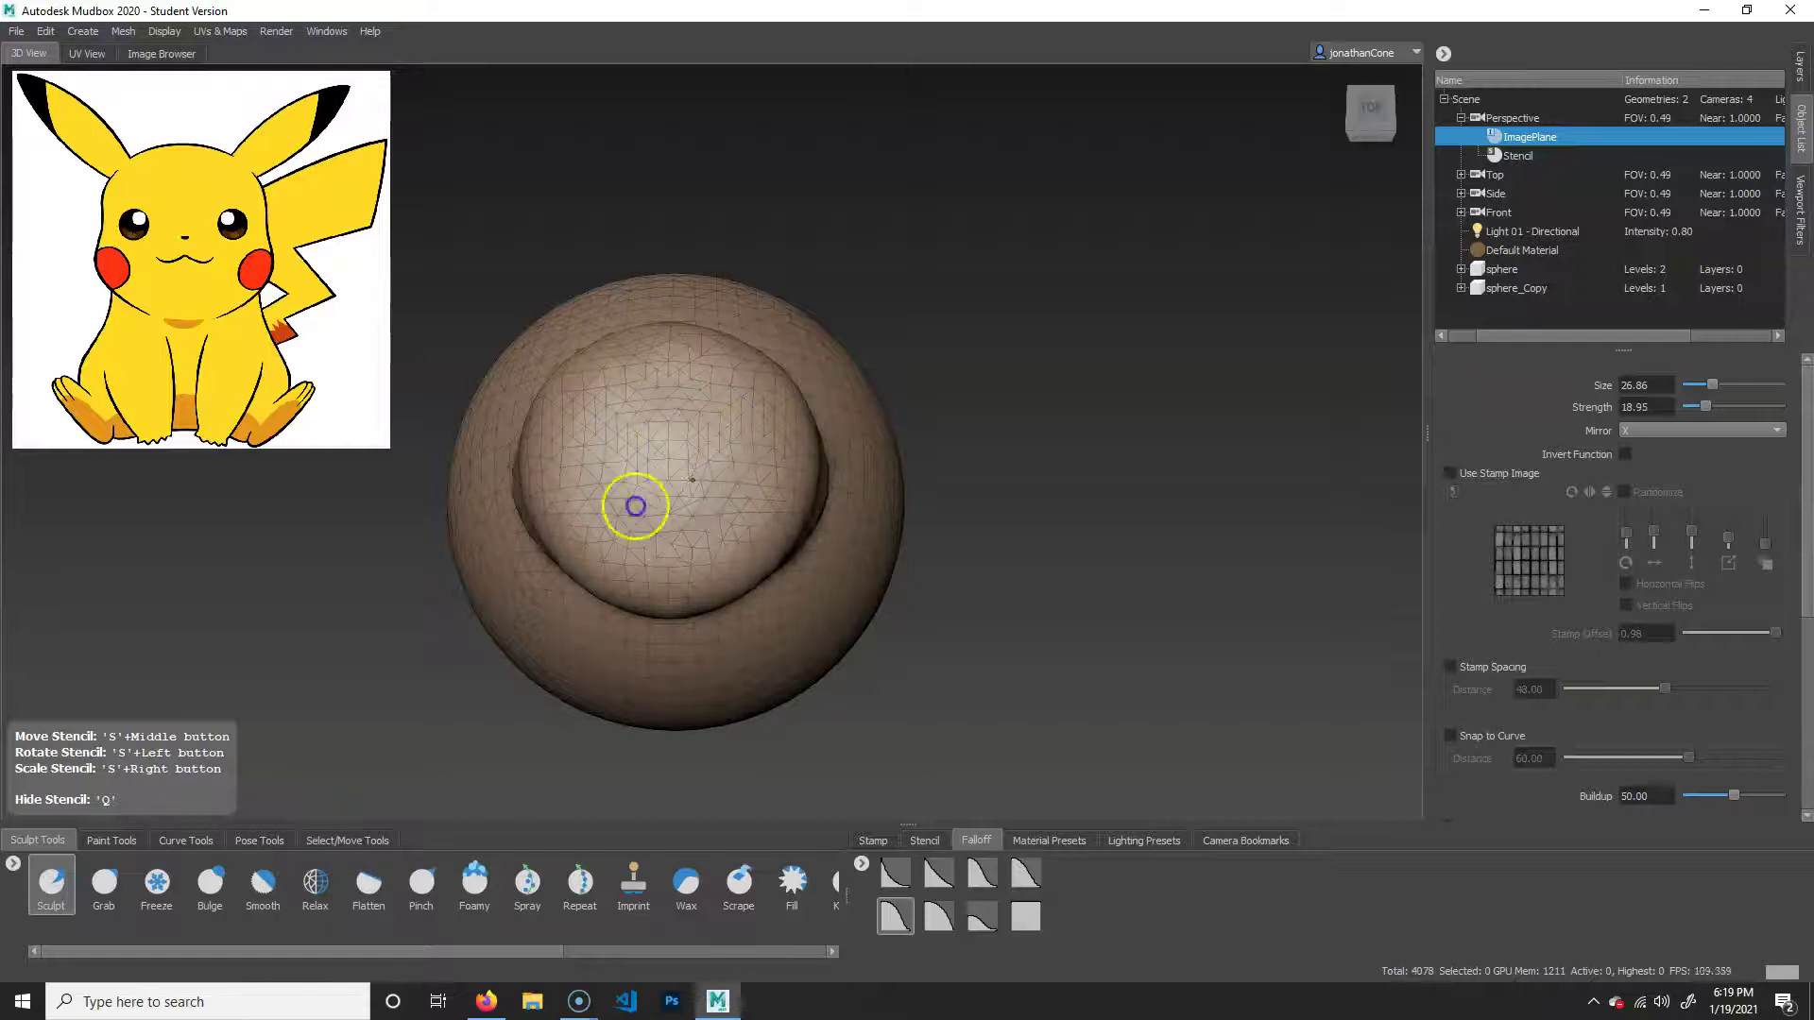
pyautogui.moveTo(628, 374); pyautogui.dragTo(726, 381)
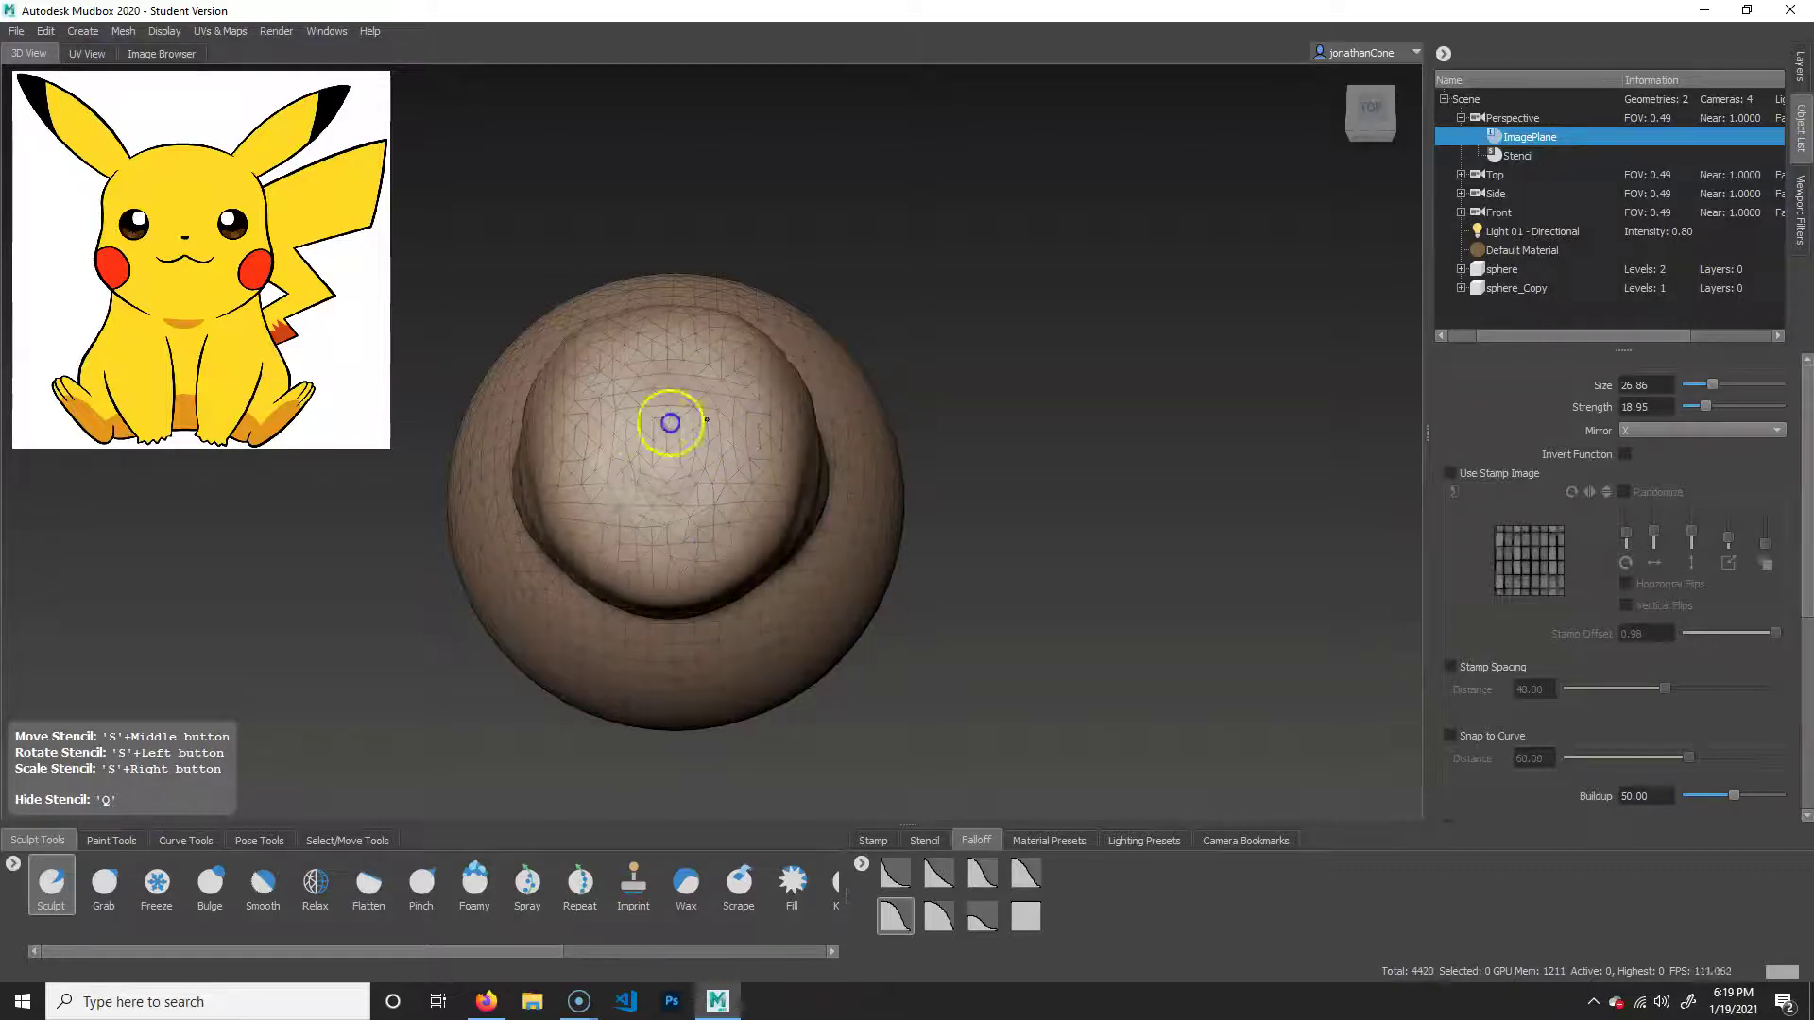
pyautogui.keyDown('alt'); pyautogui.moveTo(1052, 585); pyautogui.dragTo(1047, 633); pyautogui.keyUp('alt')
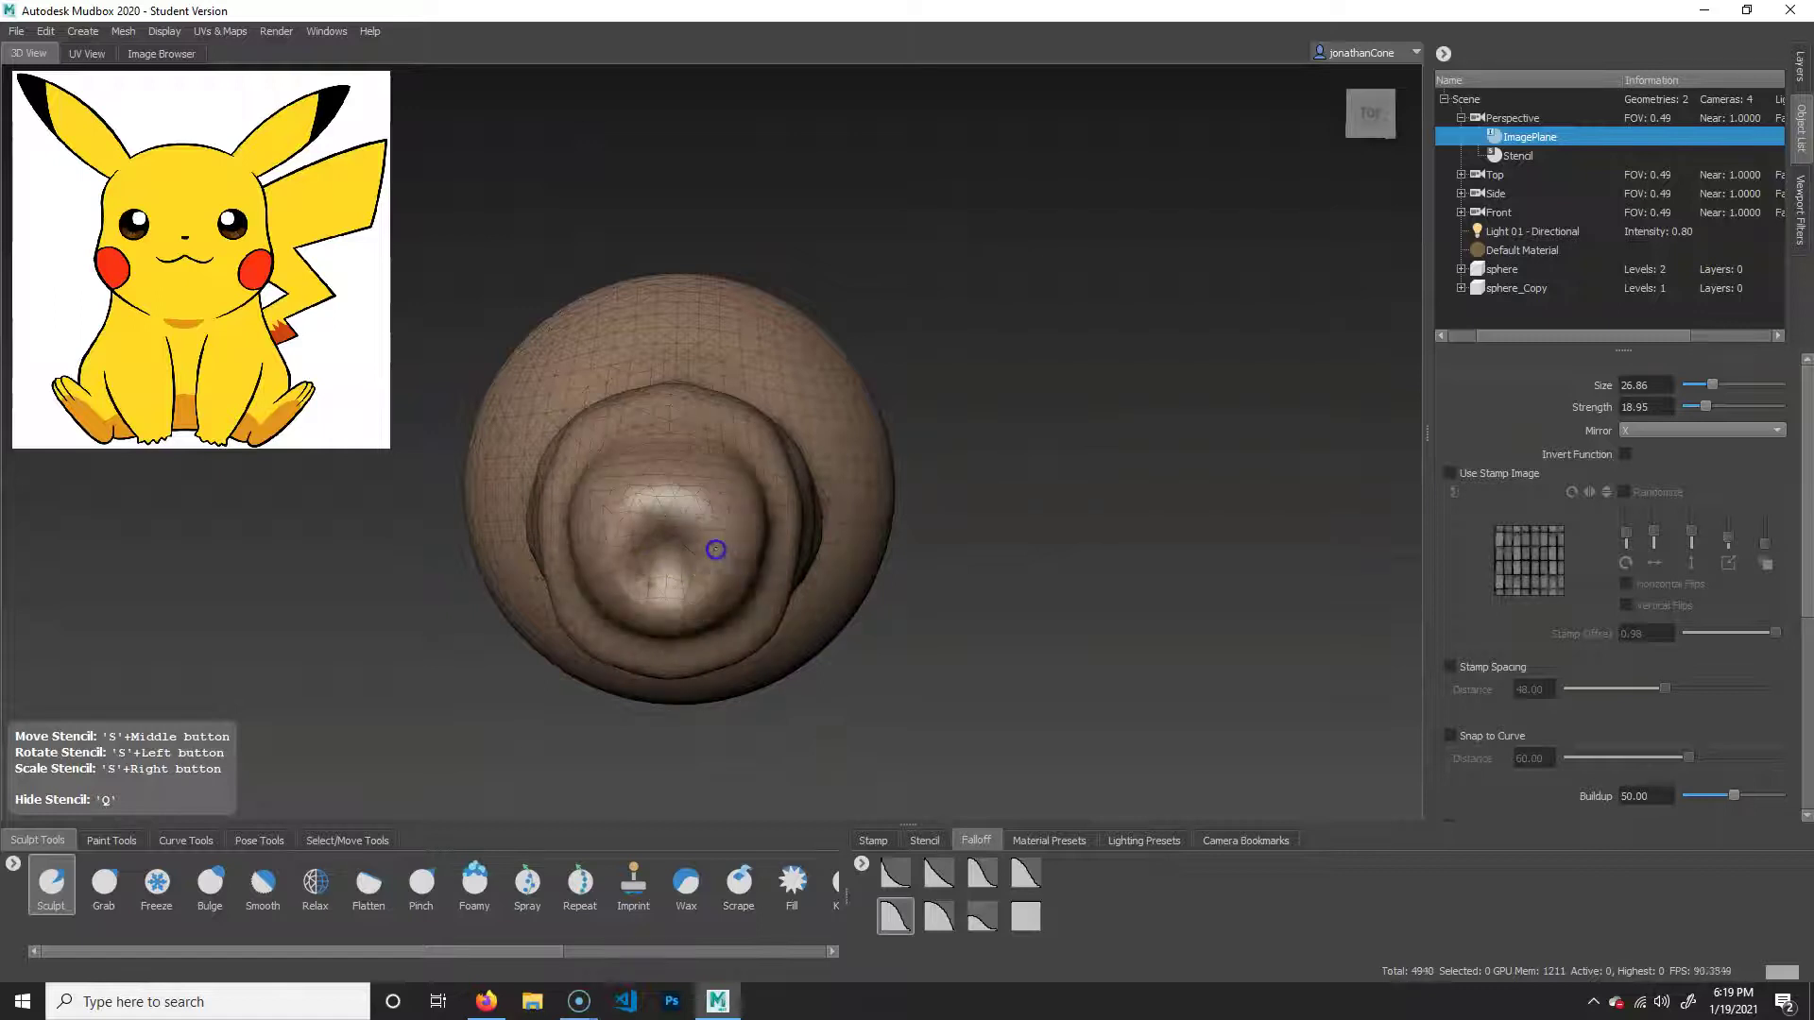
# Smooth the ridges on the built-up head mass and where it joins the sphere.
pyautogui.keyDown('shift'); pyautogui.moveTo(788, 478); pyautogui.dragTo(752, 604); pyautogui.keyUp('shift')
pyautogui.keyDown('alt'); pyautogui.moveTo(1004, 608); pyautogui.dragTo(979, 518); pyautogui.keyUp('alt')
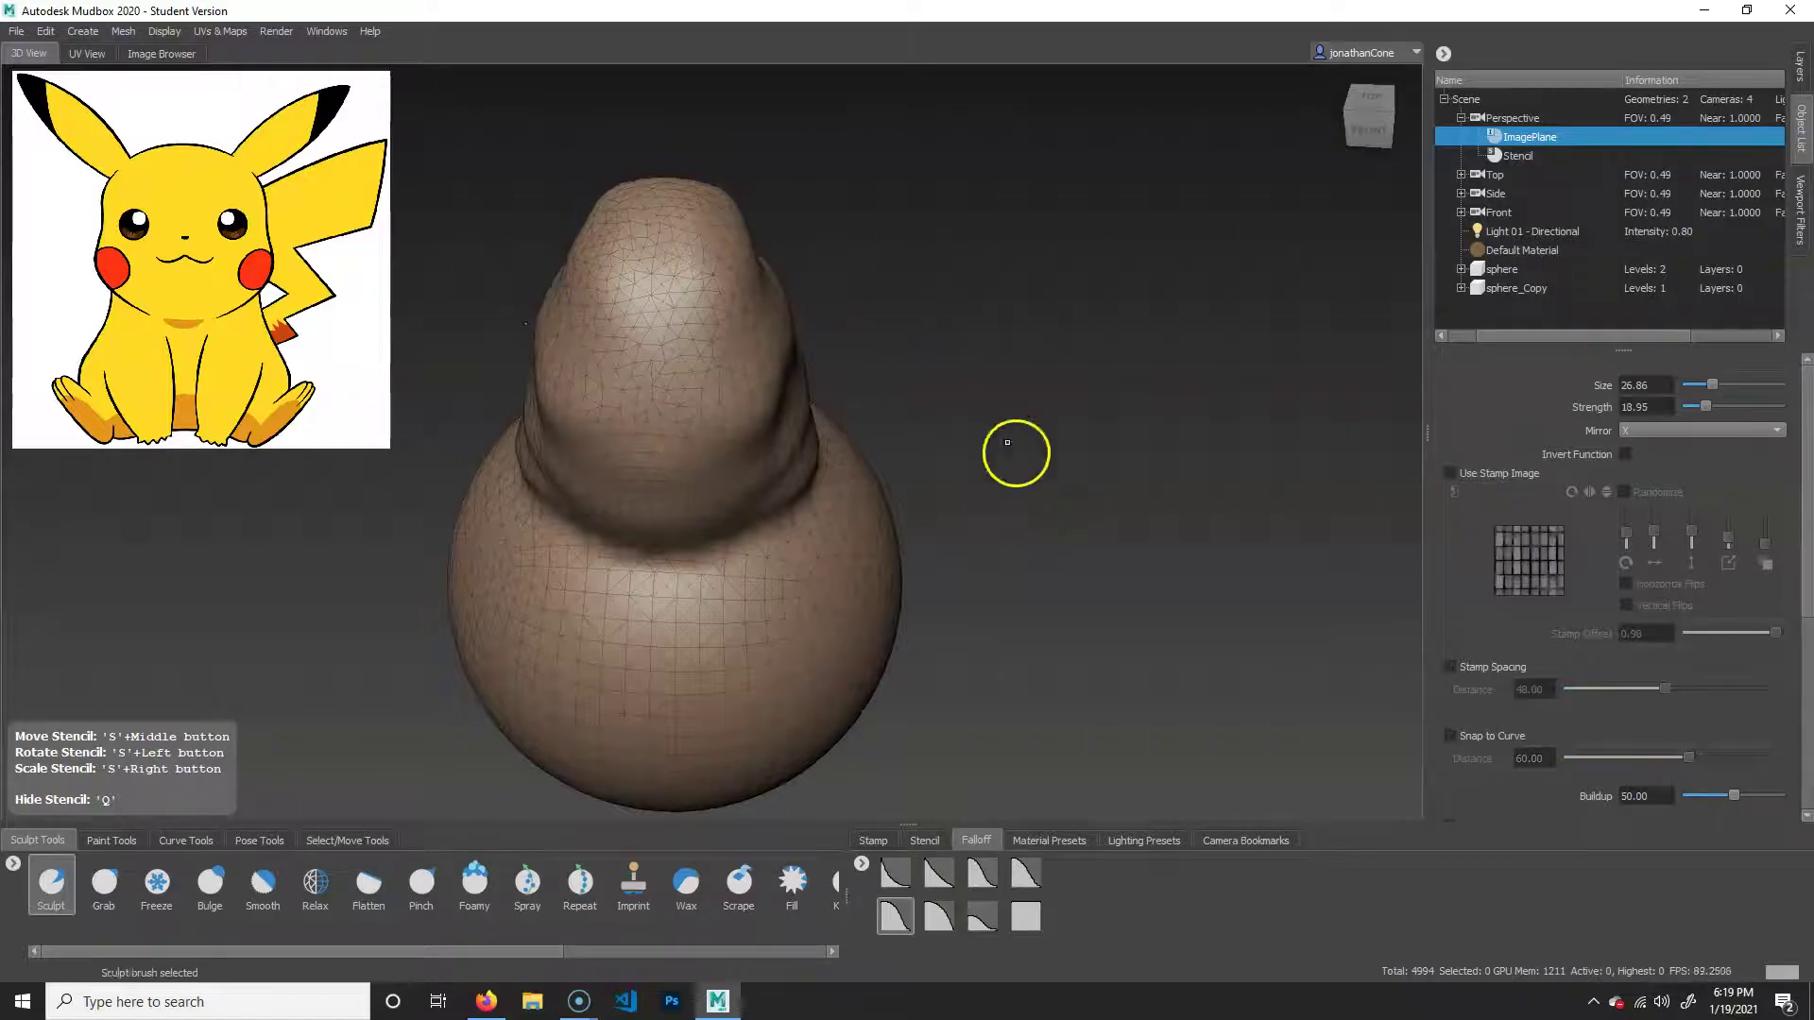
pyautogui.keyDown('alt'); pyautogui.moveTo(1011, 453); pyautogui.dragTo(750, 384); pyautogui.keyUp('alt')
pyautogui.moveTo(600, 246)
pyautogui.keyDown('alt'); pyautogui.mouseDown()
pyautogui.moveTo(1145, 376)
pyautogui.moveTo(1269, 364)
pyautogui.moveTo(1289, 430)
pyautogui.moveTo(791, 381)
pyautogui.mouseUp(); pyautogui.keyUp('alt')
pyautogui.moveTo(977, 265)
pyautogui.keyDown('alt'); pyautogui.mouseDown()
pyautogui.moveTo(984, 539)
pyautogui.moveTo(771, 487)
pyautogui.mouseUp(); pyautogui.keyUp('alt')
pyautogui.keyDown('alt'); pyautogui.moveTo(1031, 525); pyautogui.dragTo(1089, 510); pyautogui.keyUp('alt')
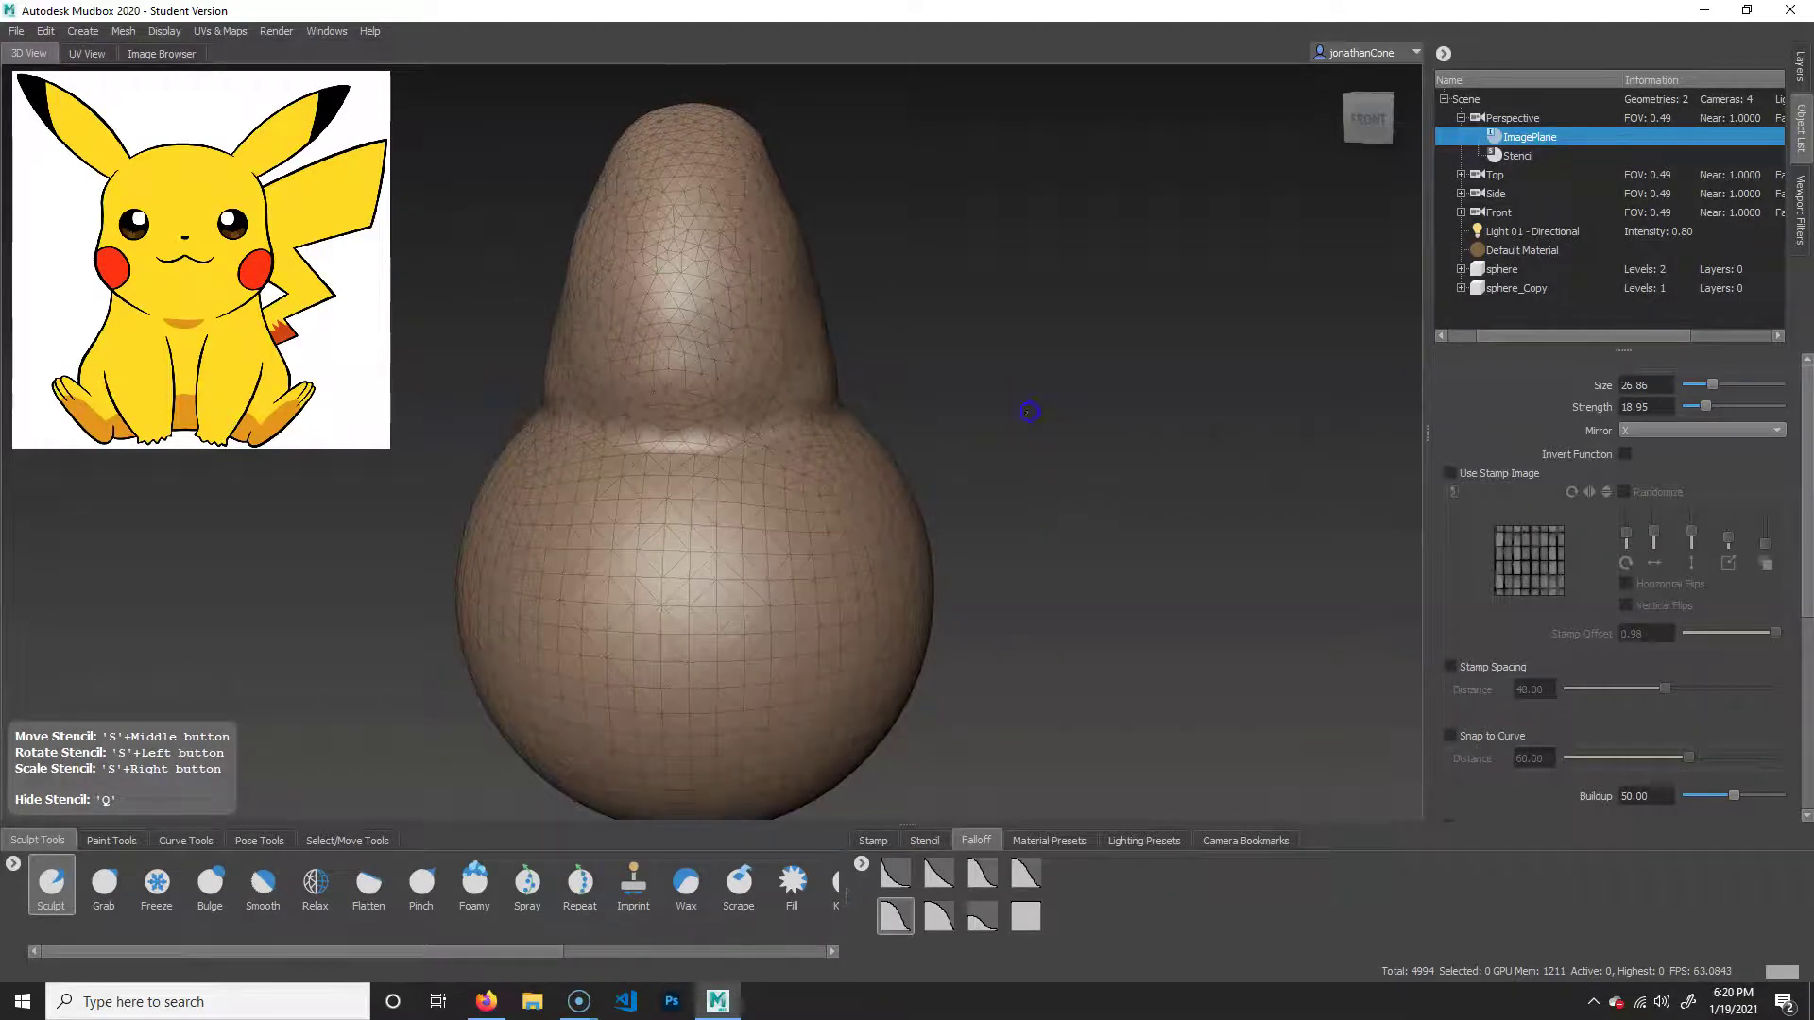
# Add another Sculpt stroke to the upper head mass and smooth it into the surrounding surface.
pyautogui.keyDown('alt'); pyautogui.moveTo(1032, 404); pyautogui.dragTo(794, 437); pyautogui.keyUp('alt')
pyautogui.moveTo(680, 212)
pyautogui.mouseDown()
pyautogui.moveTo(611, 357)
pyautogui.moveTo(555, 274)
pyautogui.mouseUp()
pyautogui.moveTo(673, 290)
pyautogui.keyDown('shift'); pyautogui.mouseDown()
pyautogui.moveTo(690, 267)
pyautogui.moveTo(672, 203)
pyautogui.moveTo(709, 303)
pyautogui.moveTo(595, 198)
pyautogui.mouseUp(); pyautogui.keyUp('shift')
pyautogui.moveTo(973, 374)
pyautogui.keyDown('alt'); pyautogui.mouseDown()
pyautogui.moveTo(1124, 428)
pyautogui.moveTo(1150, 406)
pyautogui.mouseUp(); pyautogui.keyUp('alt')
pyautogui.keyDown('alt'); pyautogui.moveTo(1150, 406); pyautogui.dragTo(950, 408, button='right'); pyautogui.keyUp('alt')
pyautogui.keyDown('alt'); pyautogui.moveTo(951, 408); pyautogui.dragTo(961, 405); pyautogui.keyUp('alt')
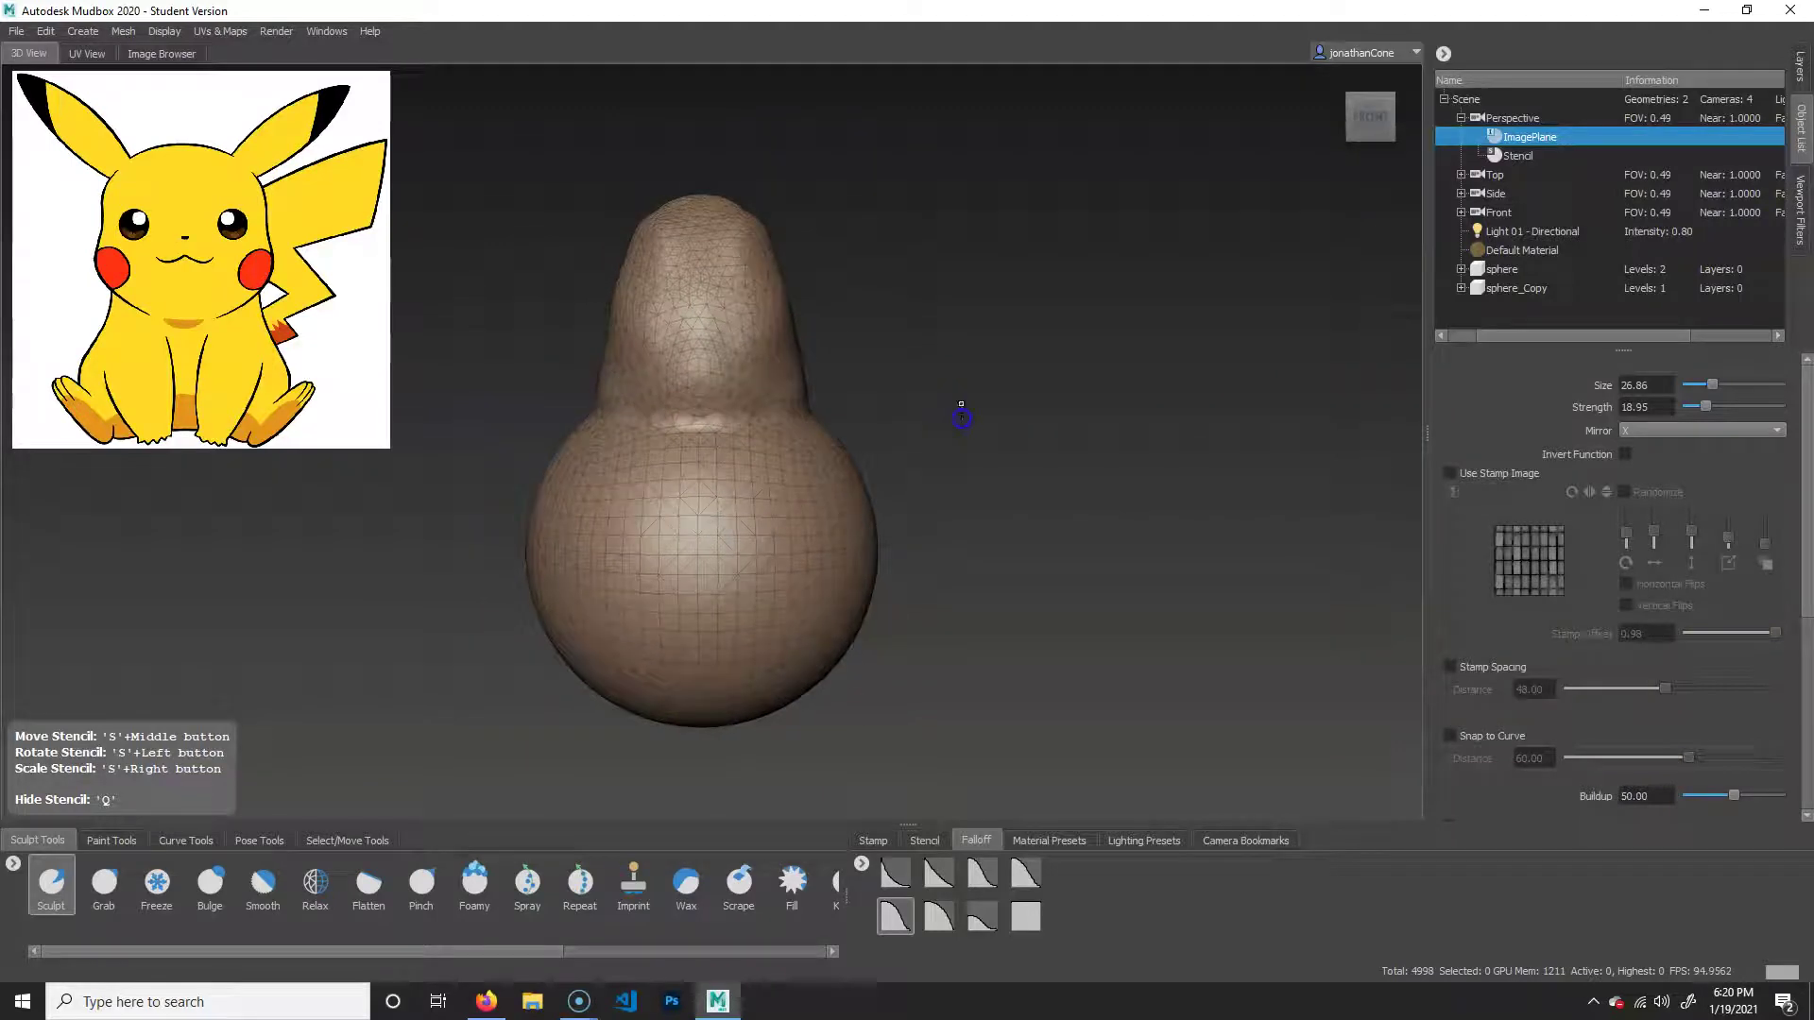
# Widen the sides of the head and raise its crown with the Grab brush at a size of about 74.
pyautogui.click(104, 884)
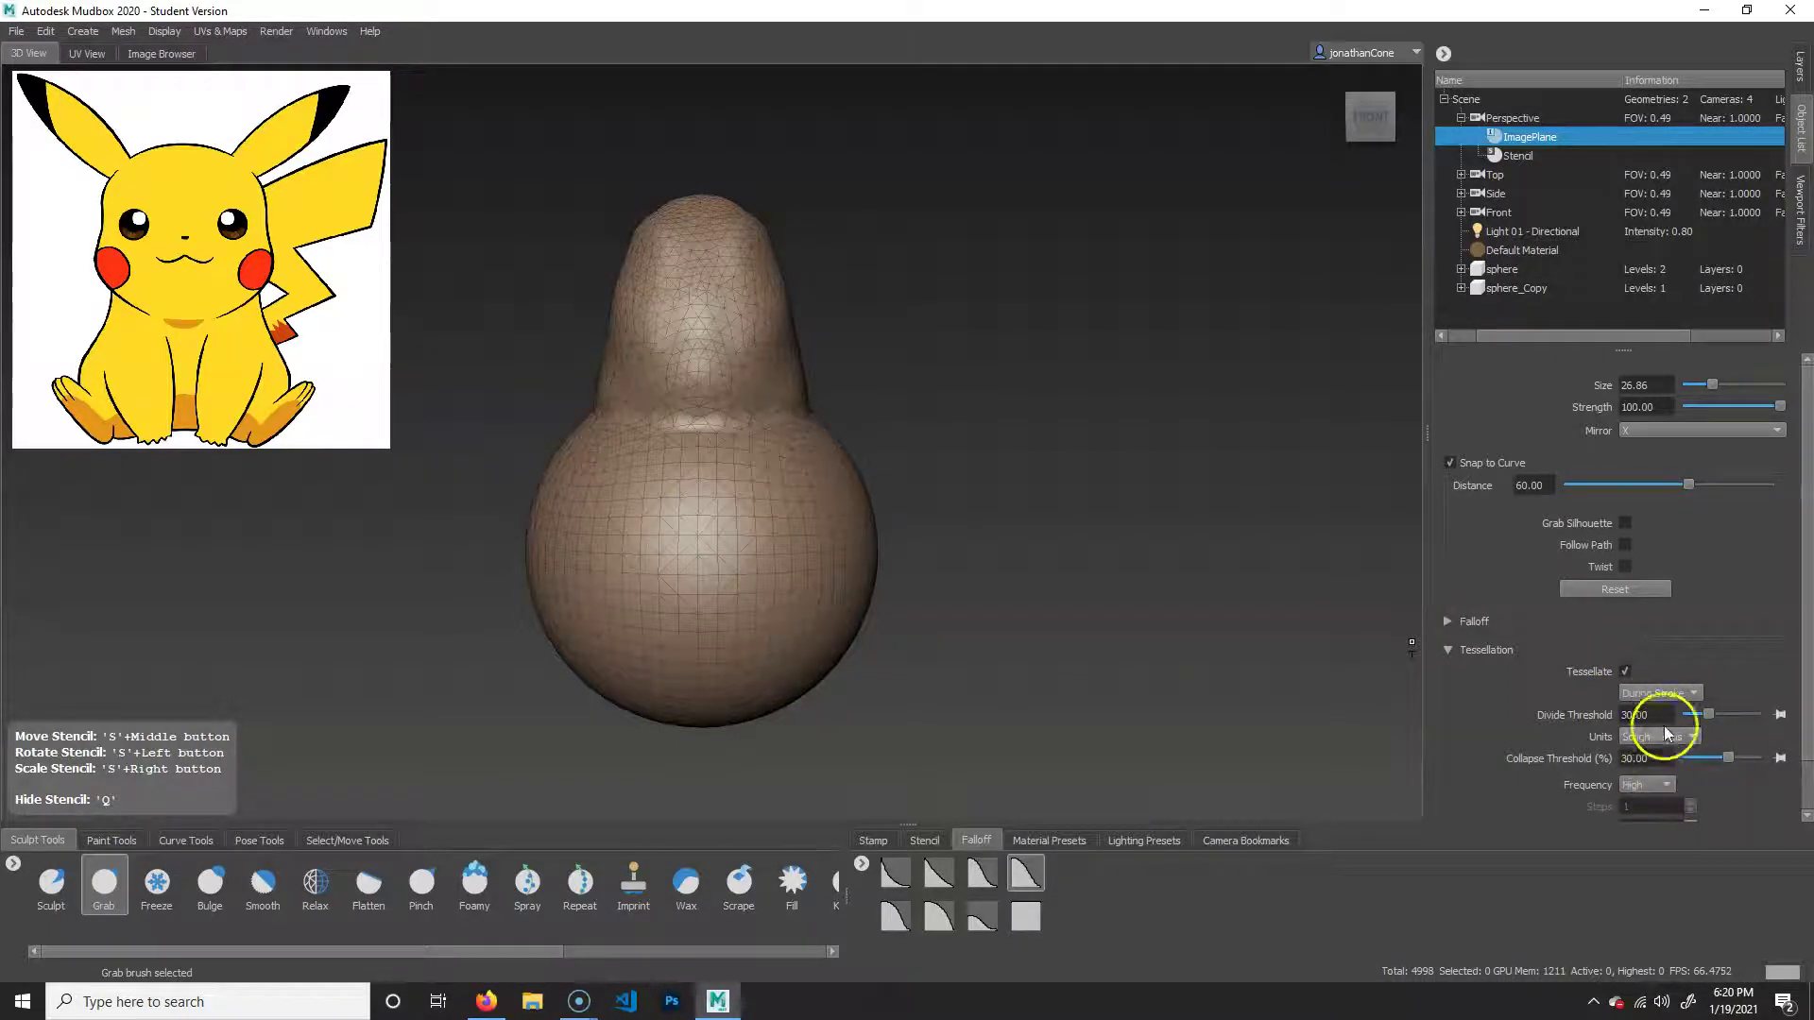
pyautogui.click(1682, 699)
pyautogui.click(1681, 694)
pyautogui.moveTo(834, 283)
pyautogui.keyDown('alt'); pyautogui.mouseDown(button='middle')
pyautogui.moveTo(846, 351)
pyautogui.moveTo(830, 332)
pyautogui.mouseUp(button='middle'); pyautogui.keyUp('alt')
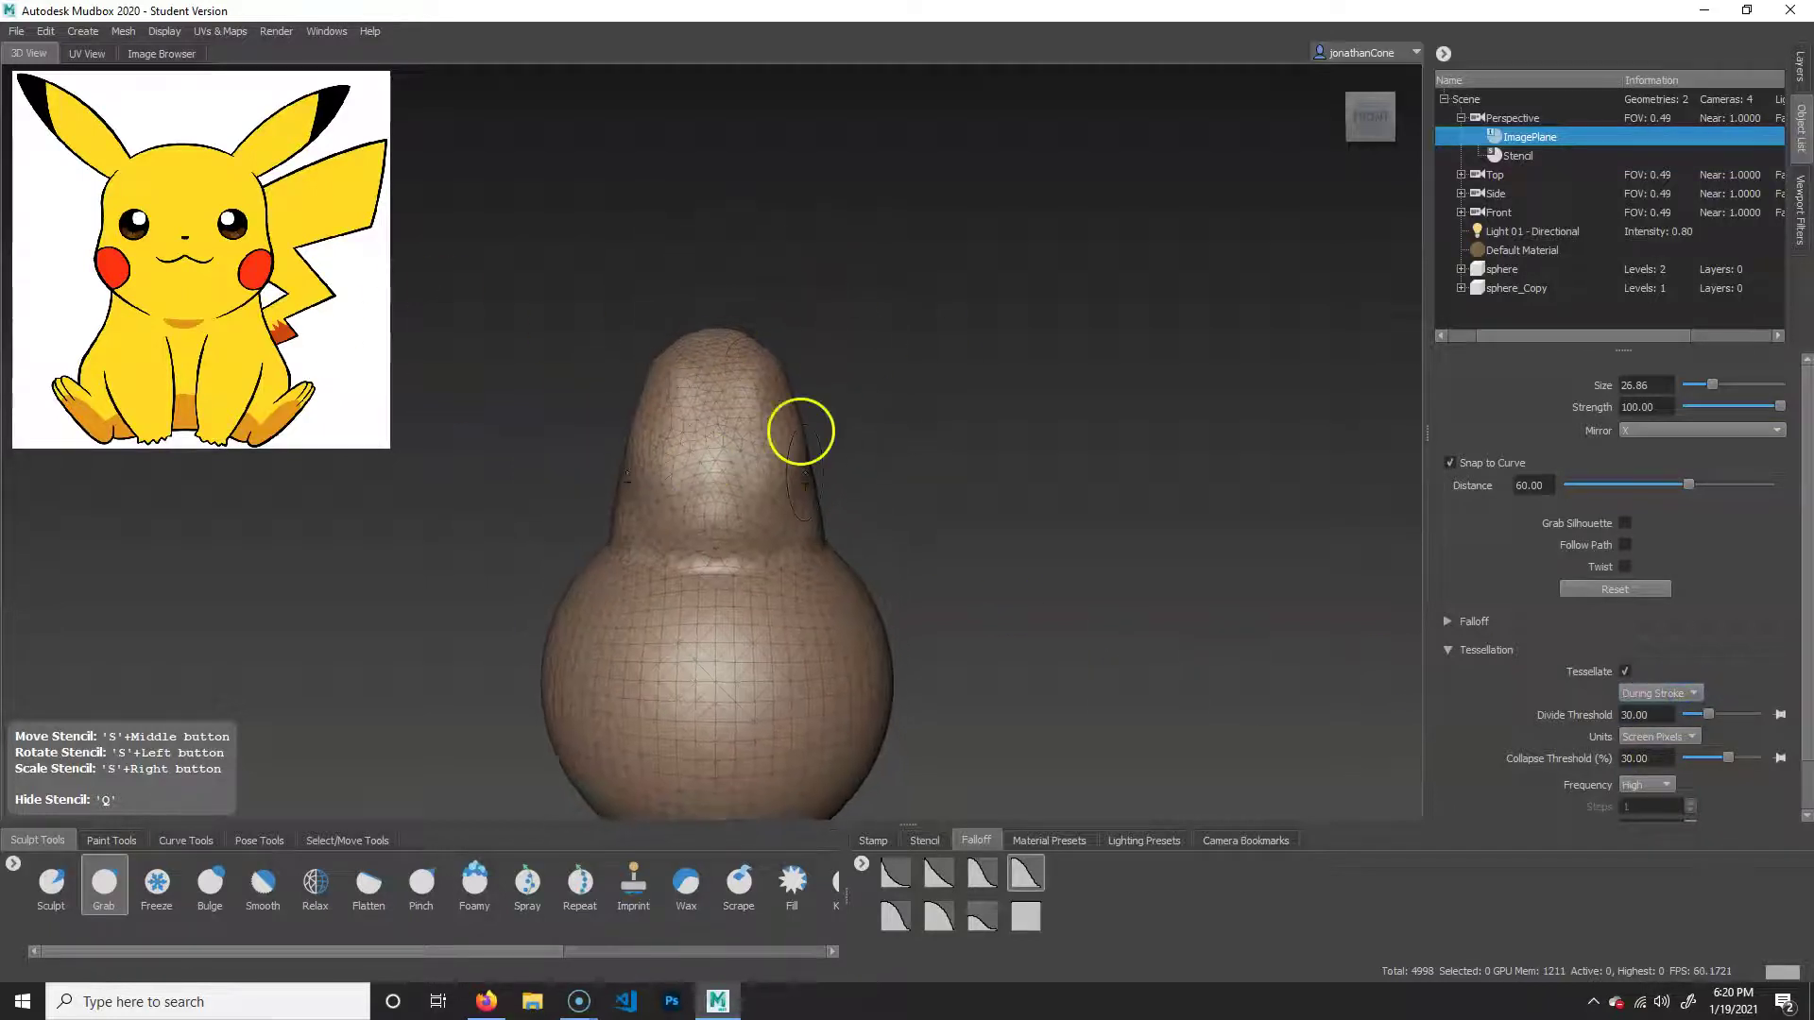
pyautogui.moveTo(788, 416); pyautogui.dragTo(795, 414)
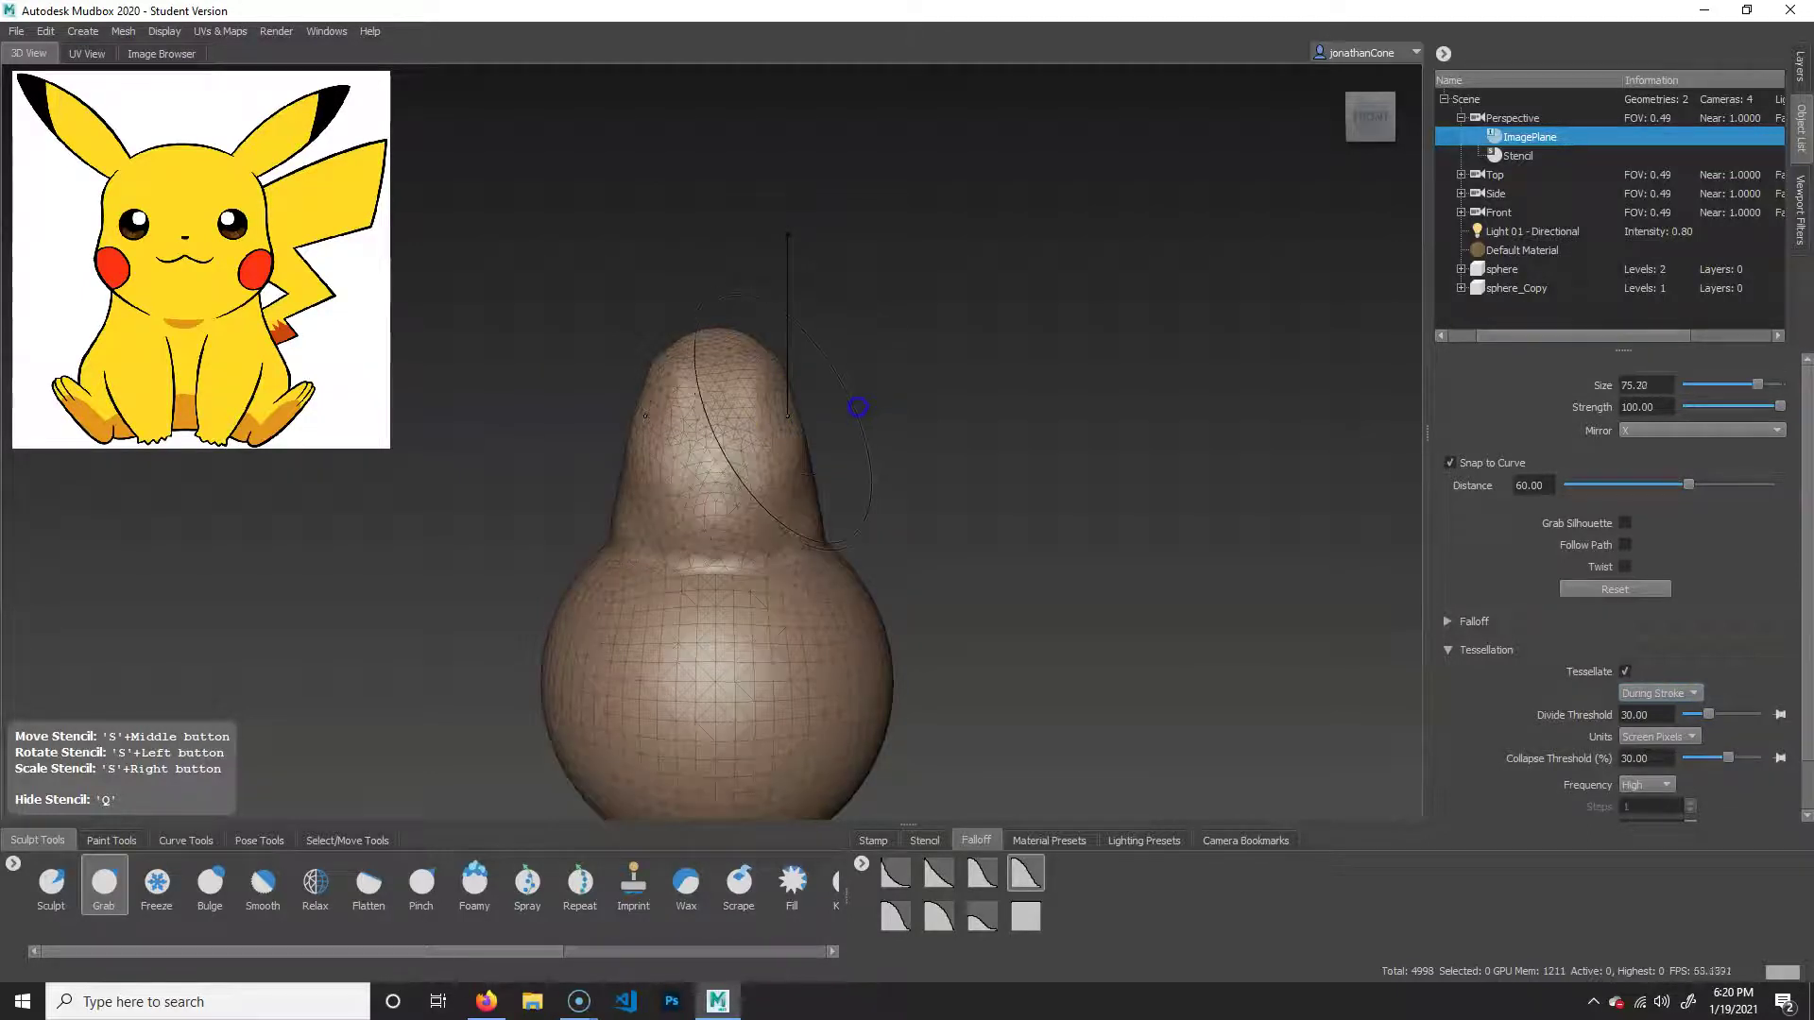
pyautogui.moveTo(786, 389); pyautogui.dragTo(831, 375)
pyautogui.moveTo(809, 487); pyautogui.dragTo(838, 493)
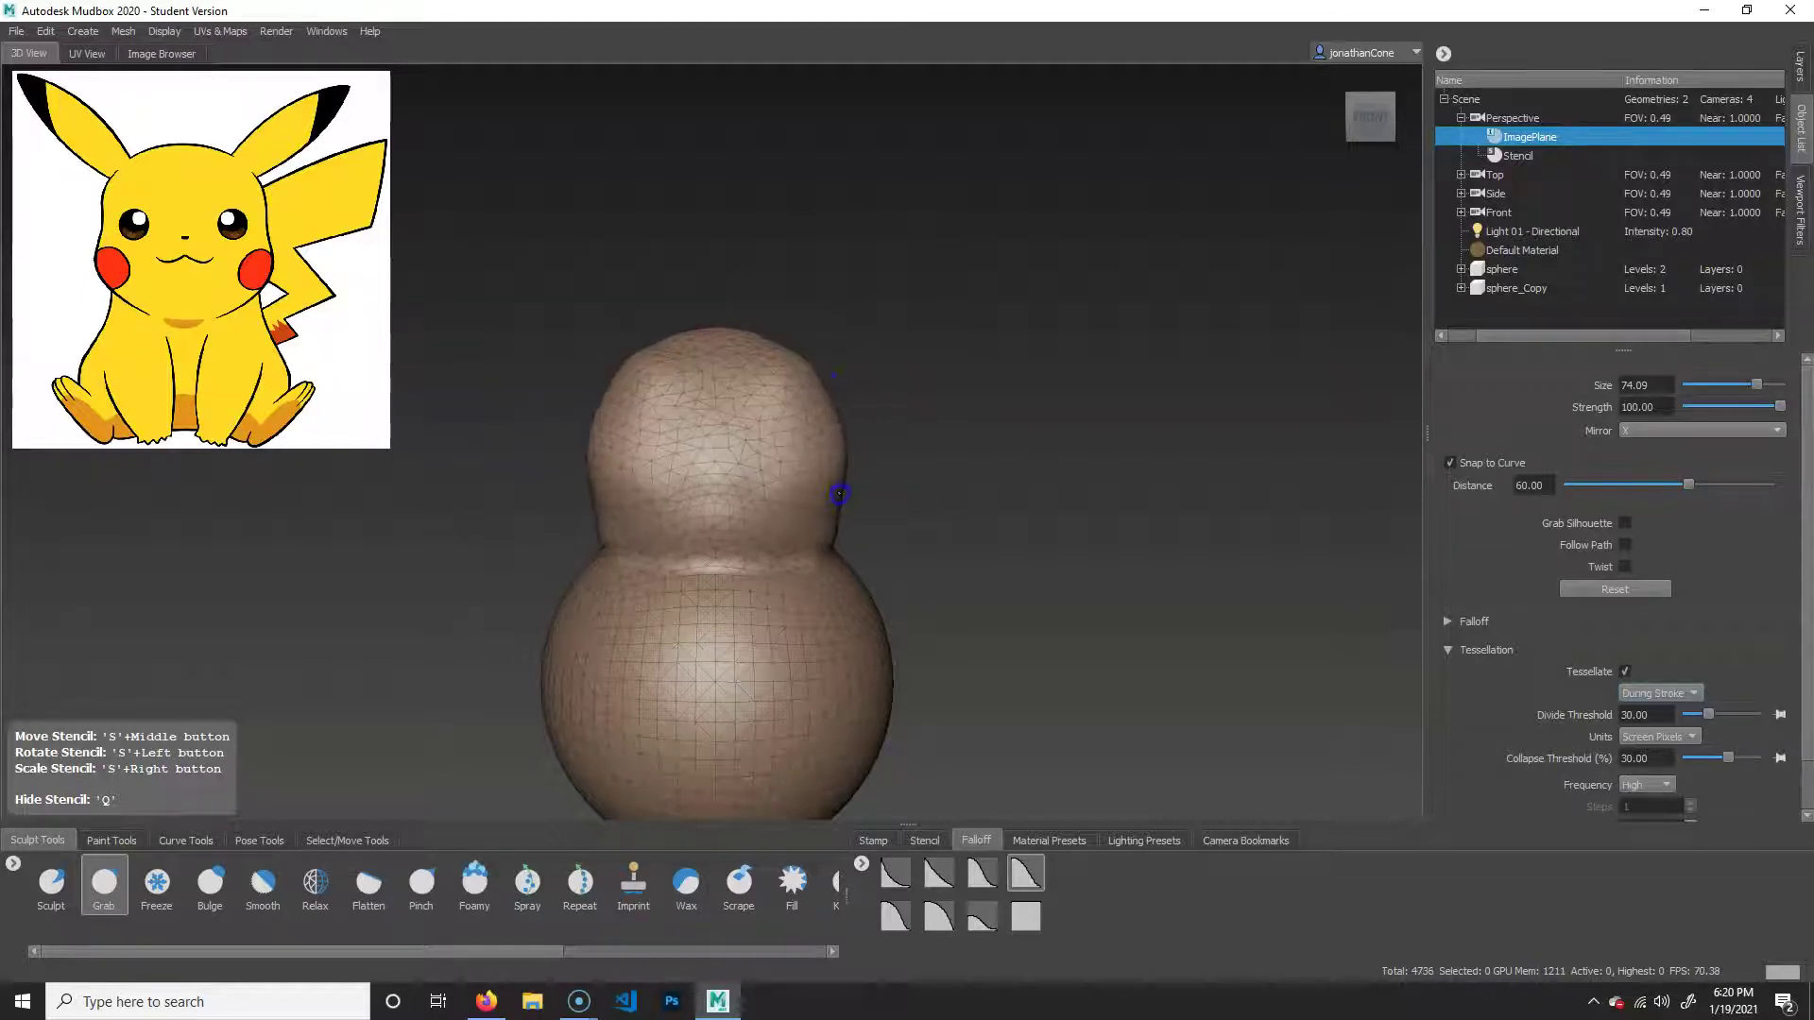
pyautogui.moveTo(716, 354); pyautogui.dragTo(709, 330)
pyautogui.moveTo(669, 364); pyautogui.dragTo(670, 350)
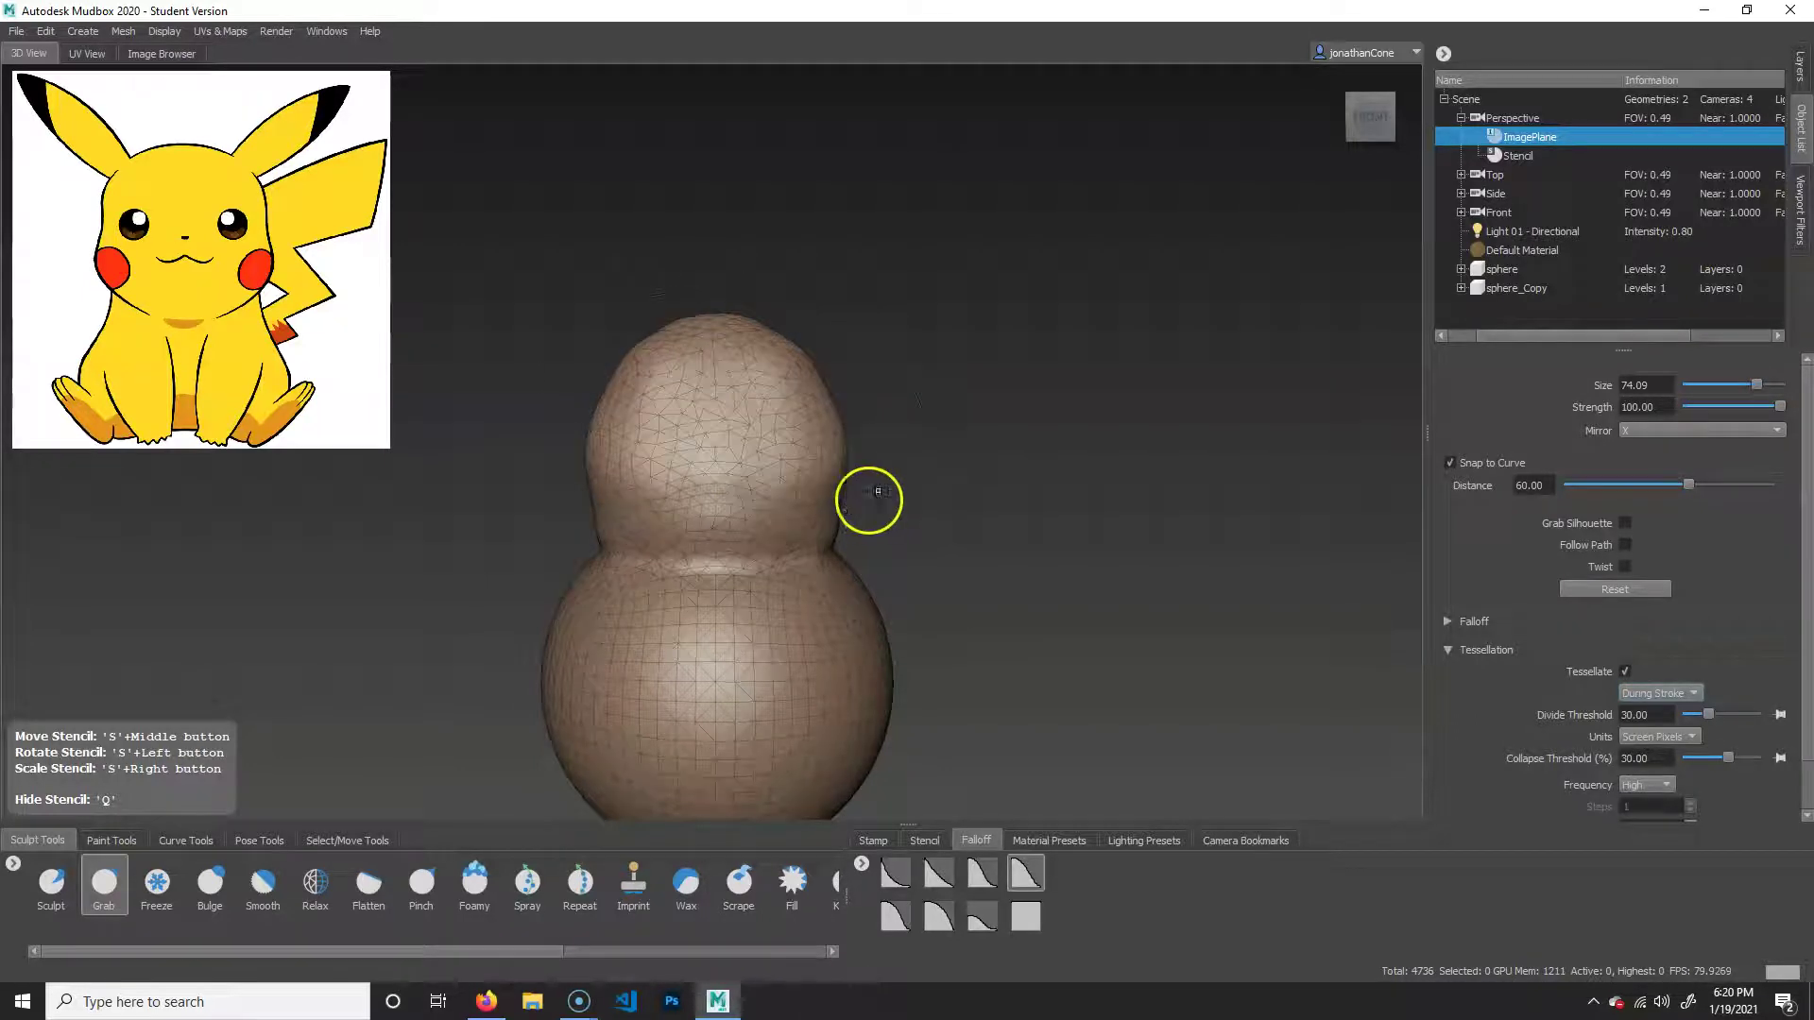
# Pull the neck and shoulders into a pear-shaped body with the Grab brush and smooth the transition to the head.
pyautogui.keyDown('alt'); pyautogui.moveTo(950, 595); pyautogui.dragTo(952, 534, button='middle'); pyautogui.keyUp('alt')
pyautogui.moveTo(846, 485)
pyautogui.mouseDown()
pyautogui.moveTo(810, 548)
pyautogui.moveTo(859, 548)
pyautogui.mouseUp()
pyautogui.moveTo(808, 482)
pyautogui.keyDown('shift'); pyautogui.mouseDown()
pyautogui.moveTo(794, 441)
pyautogui.moveTo(652, 547)
pyautogui.moveTo(552, 490)
pyautogui.moveTo(652, 388)
pyautogui.moveTo(729, 383)
pyautogui.mouseUp(); pyautogui.keyUp('shift')
pyautogui.keyDown('alt'); pyautogui.moveTo(874, 424); pyautogui.dragTo(1093, 421); pyautogui.keyUp('alt')
pyautogui.moveTo(814, 382); pyautogui.dragTo(943, 433)
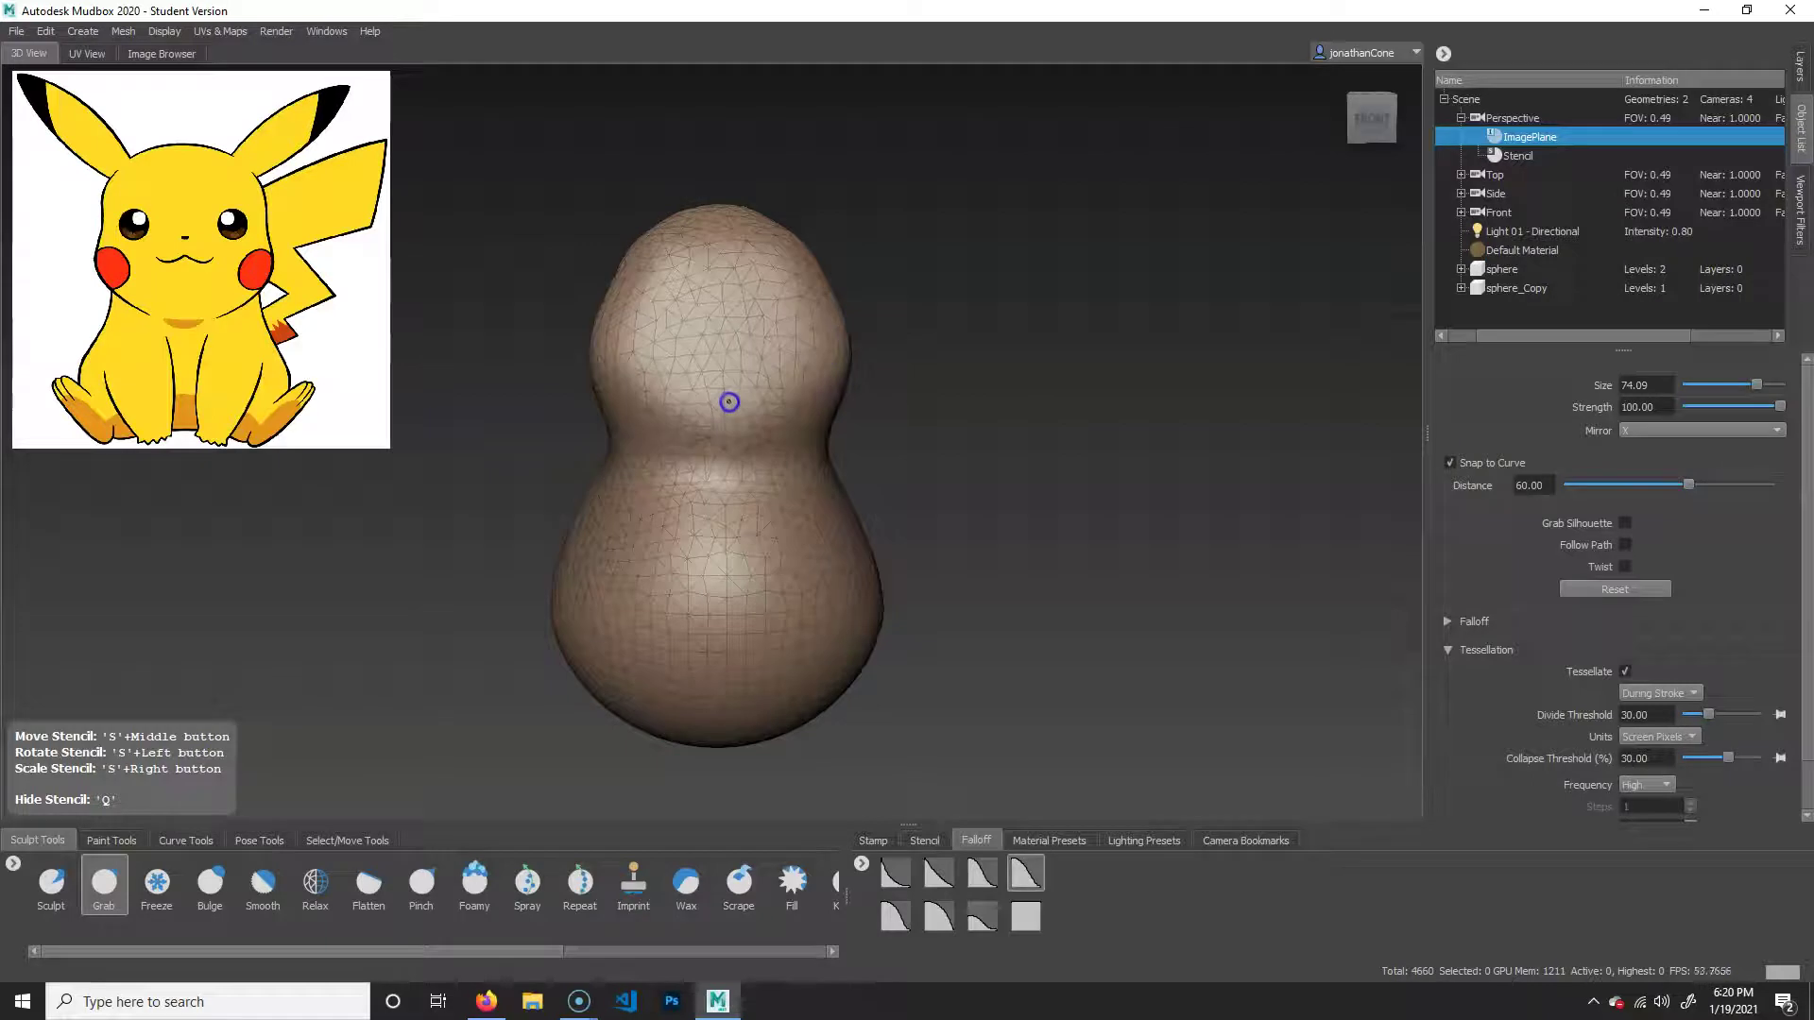
pyautogui.keyDown('shift'); pyautogui.moveTo(730, 396); pyautogui.dragTo(653, 416); pyautogui.keyUp('shift')
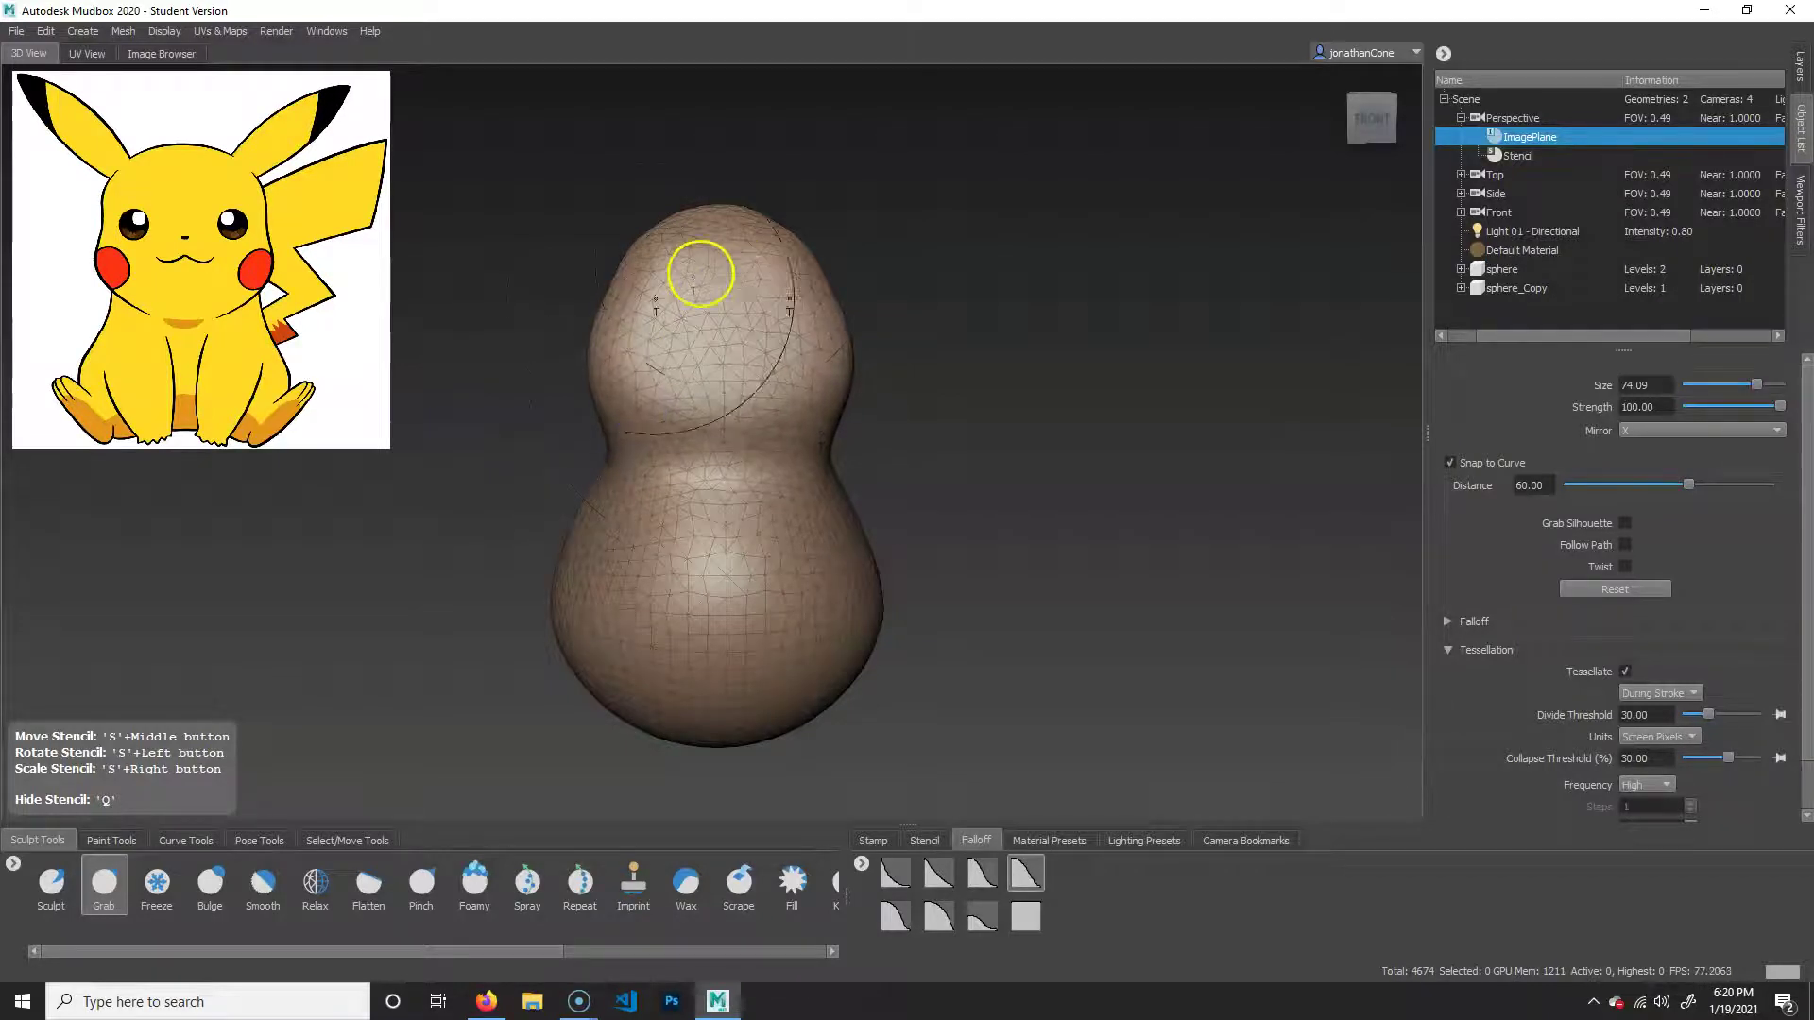
# Round out the head's profile from the side with the Grab brush.
pyautogui.moveTo(966, 387)
pyautogui.keyDown('alt'); pyautogui.mouseDown()
pyautogui.moveTo(809, 494)
pyautogui.moveTo(768, 486)
pyautogui.mouseUp(); pyautogui.keyUp('alt')
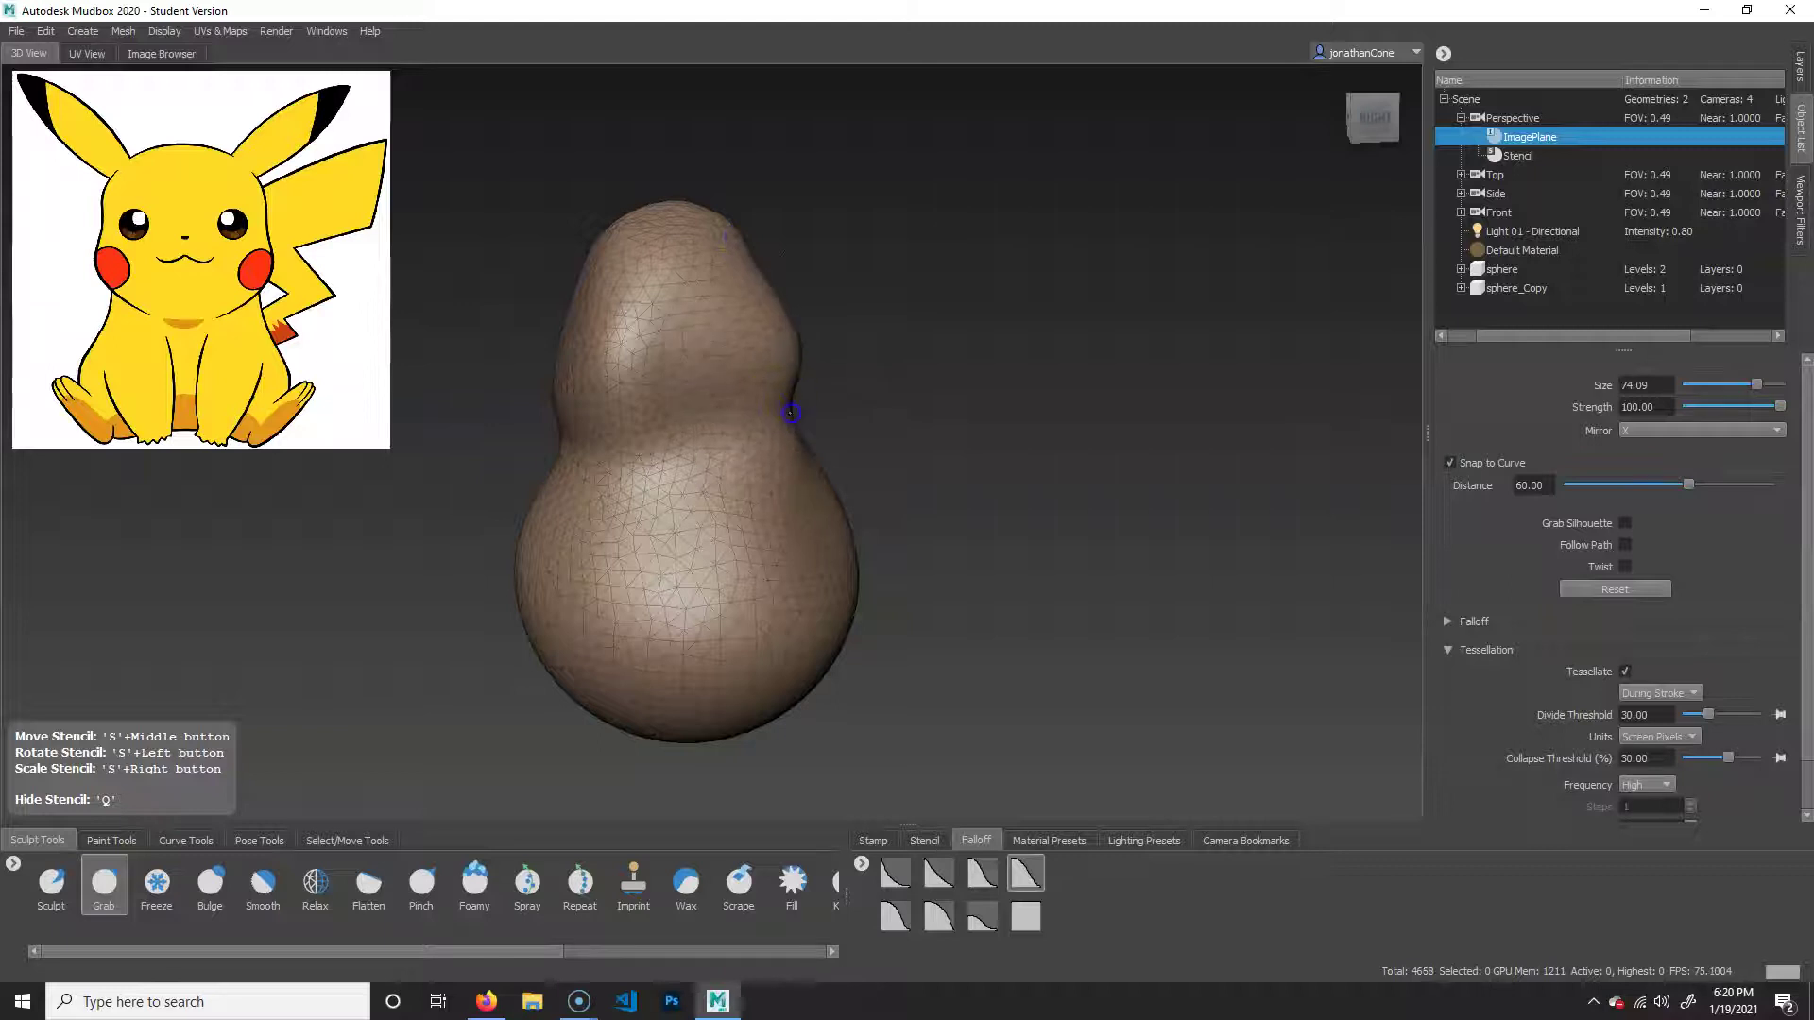
pyautogui.keyDown('alt'); pyautogui.moveTo(932, 353); pyautogui.dragTo(663, 302); pyautogui.keyUp('alt')
pyautogui.moveTo(736, 251)
pyautogui.keyDown('alt'); pyautogui.mouseDown()
pyautogui.moveTo(1081, 344)
pyautogui.moveTo(979, 376)
pyautogui.mouseUp(); pyautogui.keyUp('alt')
pyautogui.moveTo(667, 259)
pyautogui.keyDown('alt'); pyautogui.mouseDown()
pyautogui.moveTo(883, 388)
pyautogui.moveTo(705, 384)
pyautogui.moveTo(924, 352)
pyautogui.moveTo(756, 259)
pyautogui.mouseUp(); pyautogui.keyUp('alt')
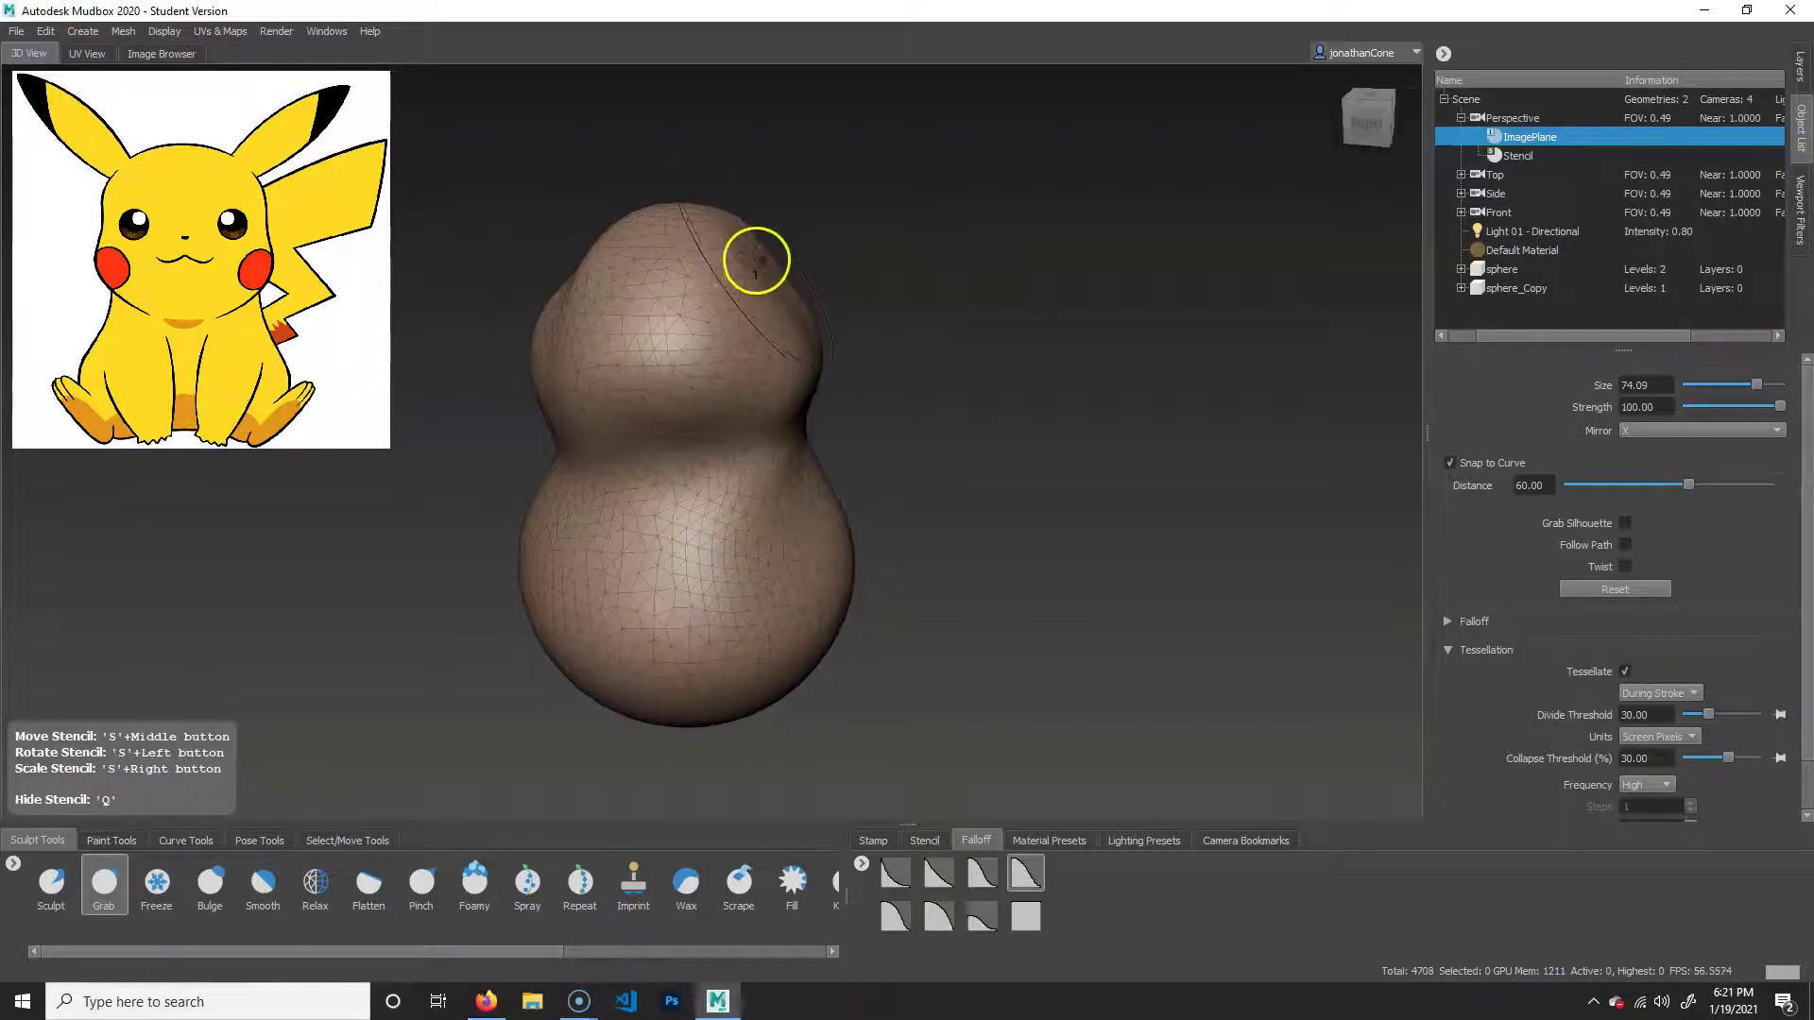
# Smooth the head, the neck crease and the body from the side.
pyautogui.press('shift')
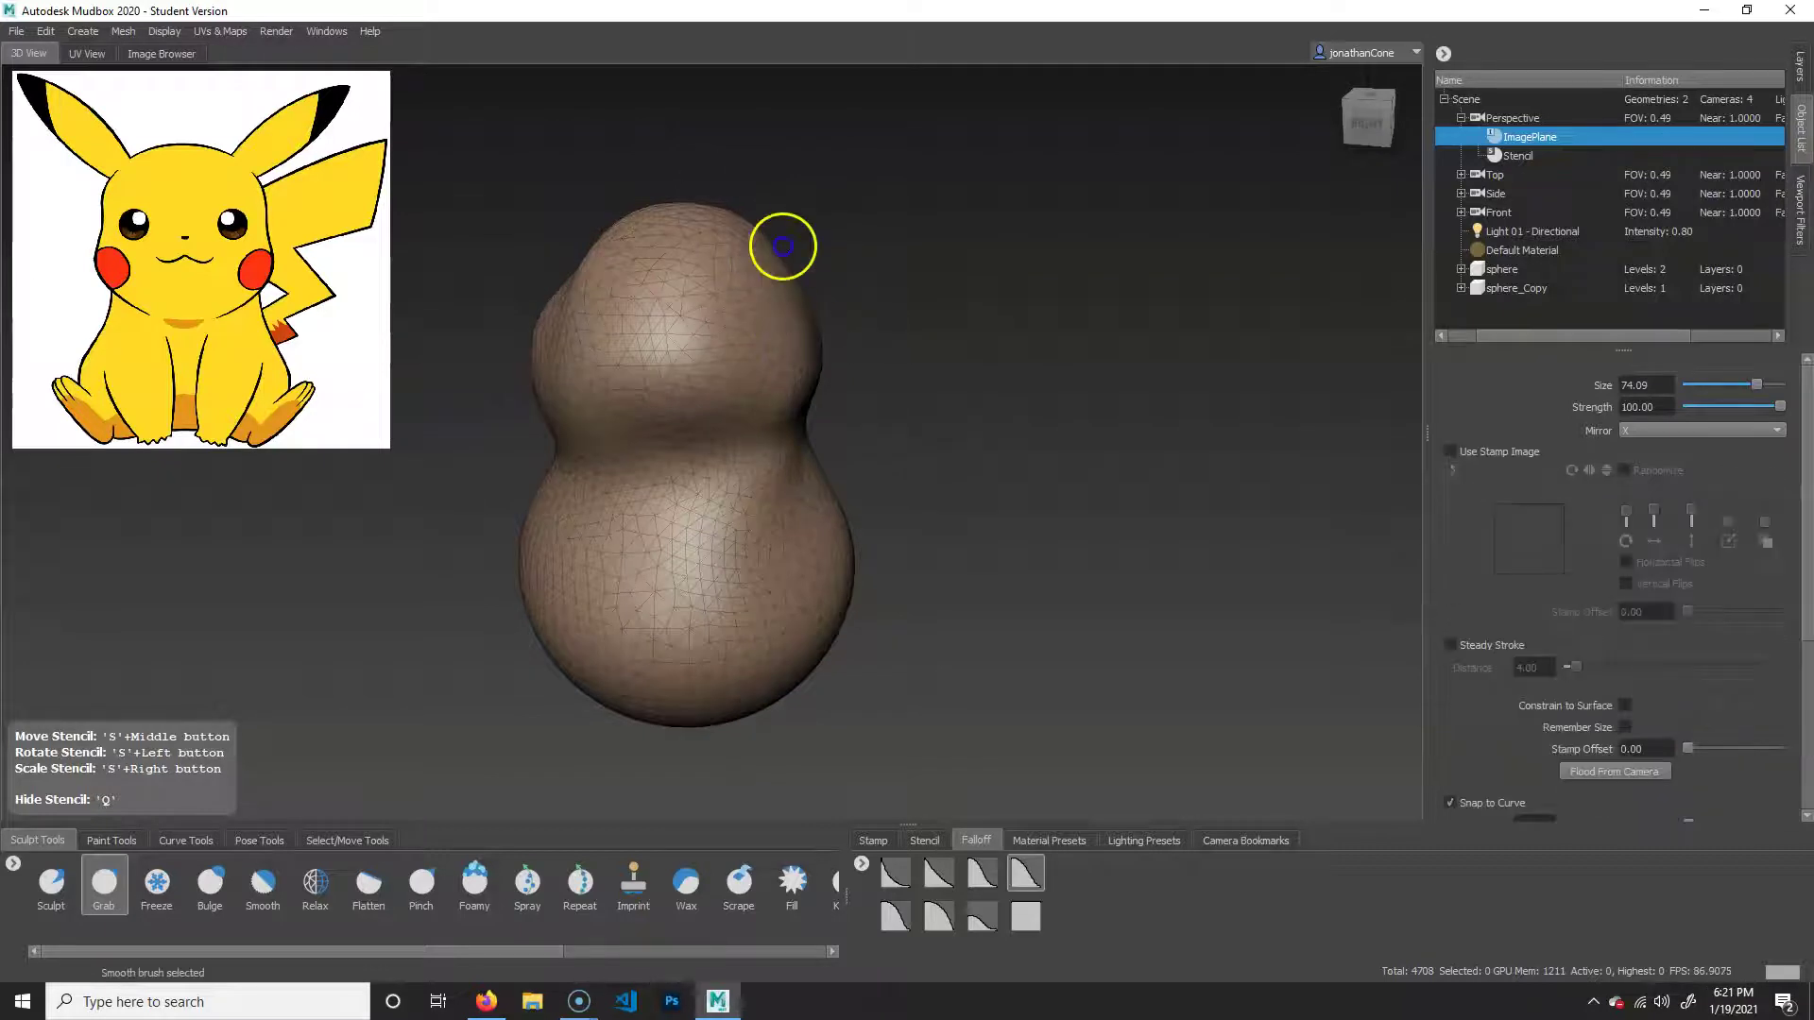
pyautogui.keyDown('shift'); pyautogui.moveTo(748, 263); pyautogui.dragTo(803, 364); pyautogui.keyUp('shift')
pyautogui.keyDown('alt'); pyautogui.moveTo(939, 473); pyautogui.dragTo(869, 417); pyautogui.keyUp('alt')
pyautogui.moveTo(723, 414)
pyautogui.keyDown('shift'); pyautogui.mouseDown()
pyautogui.moveTo(841, 534)
pyautogui.moveTo(935, 558)
pyautogui.mouseUp(); pyautogui.keyUp('shift')
pyautogui.keyDown('shift'); pyautogui.moveTo(818, 514); pyautogui.dragTo(697, 597); pyautogui.keyUp('shift')
pyautogui.moveTo(888, 557)
pyautogui.keyDown('alt'); pyautogui.mouseDown()
pyautogui.moveTo(1012, 556)
pyautogui.moveTo(1021, 604)
pyautogui.moveTo(1096, 643)
pyautogui.mouseUp(); pyautogui.keyUp('alt')
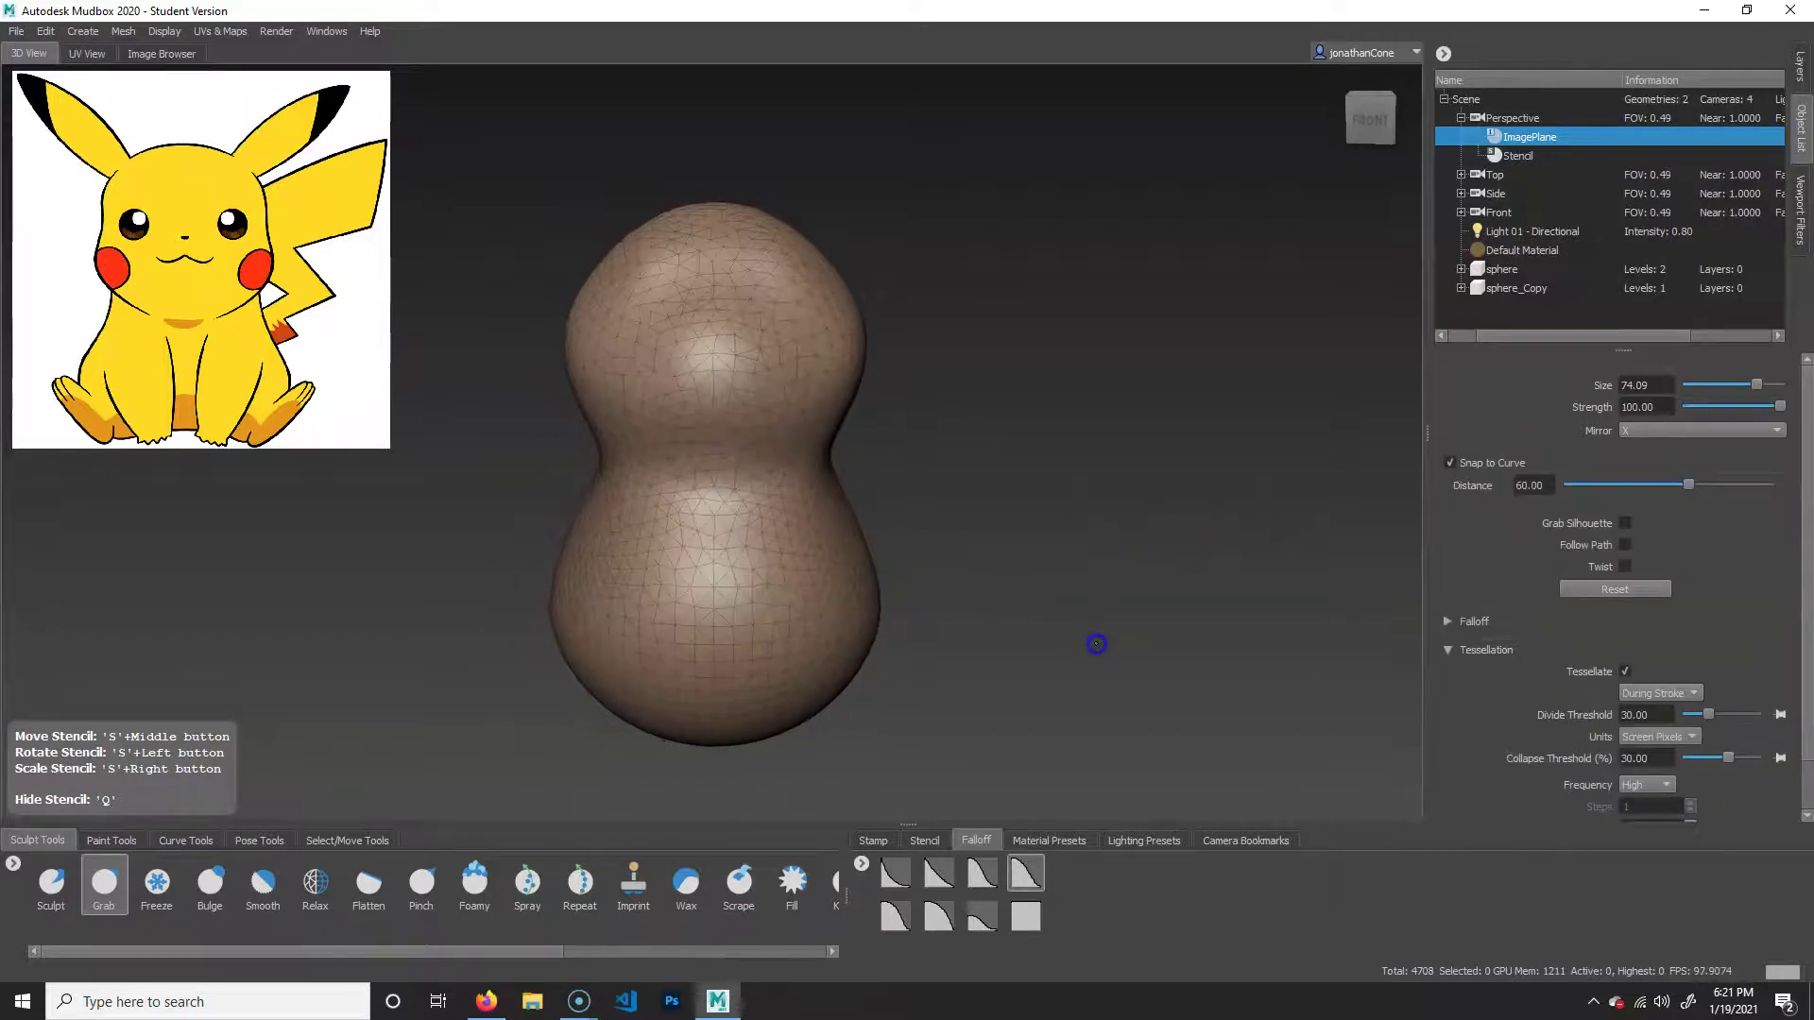
# Fill out and smooth the back of the neck and head from the side with a brush size of about 85.
pyautogui.keyDown('alt'); pyautogui.moveTo(982, 511); pyautogui.dragTo(795, 459); pyautogui.keyUp('alt')
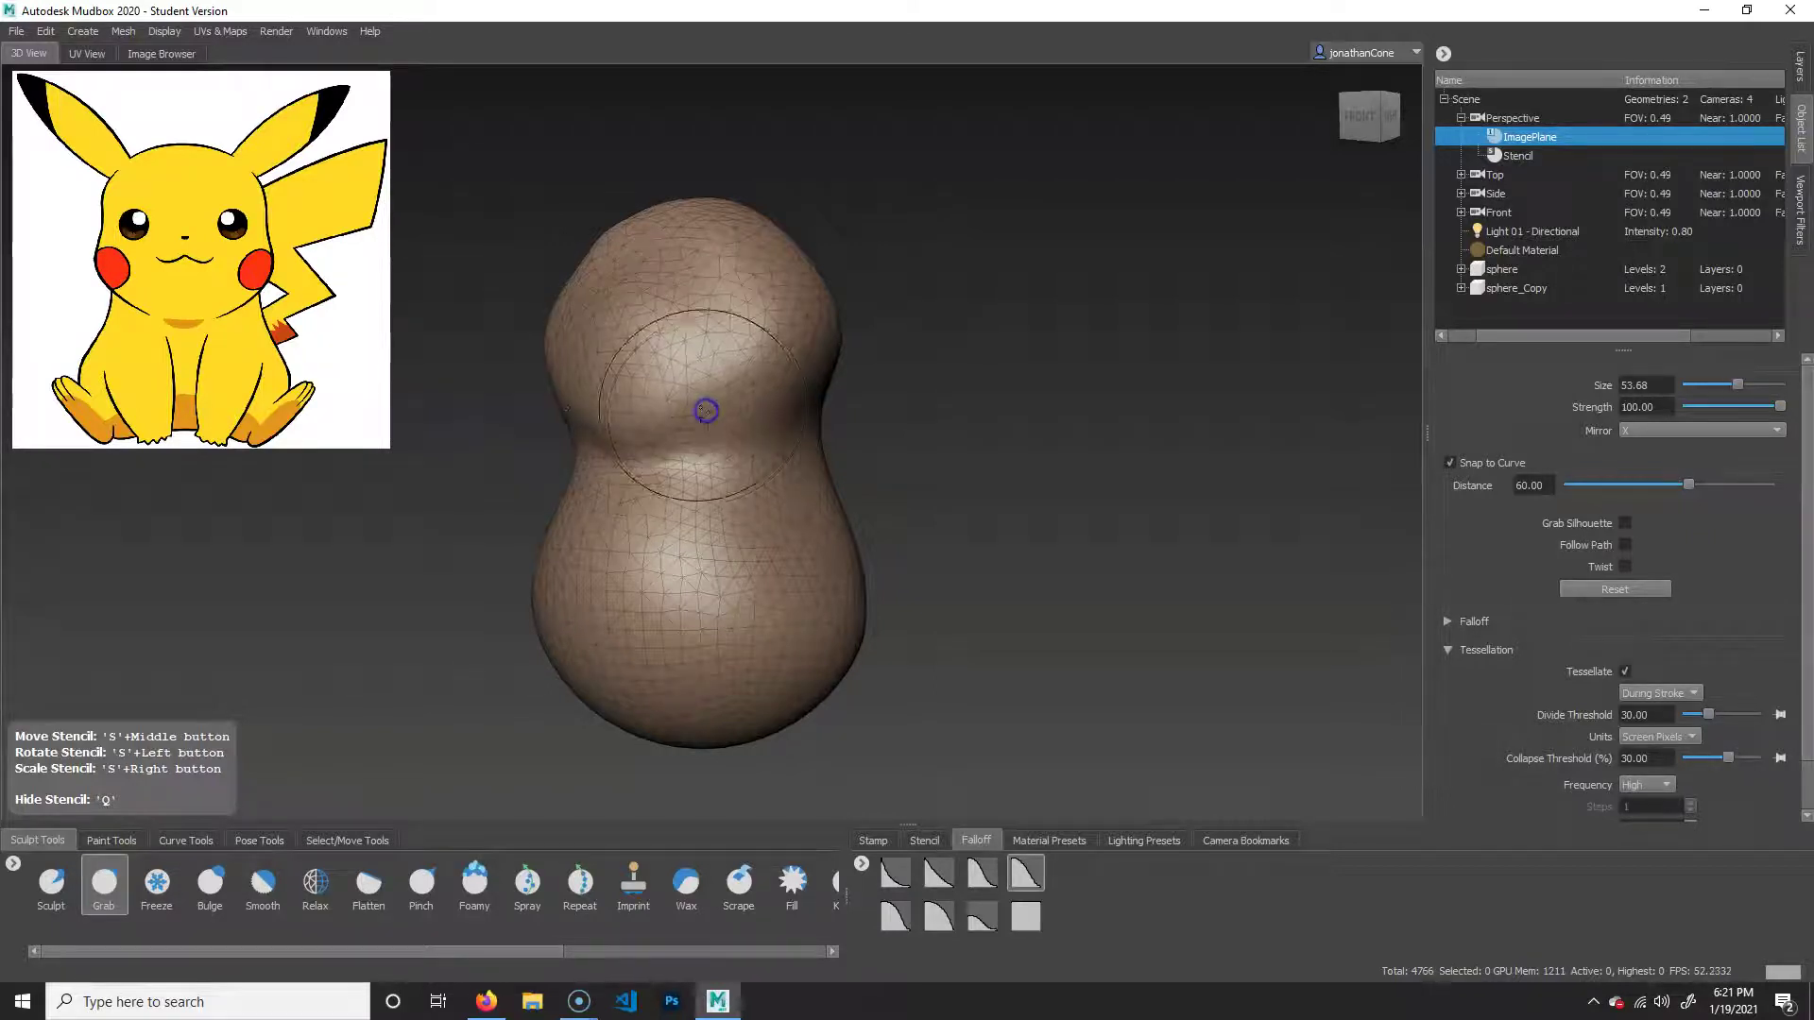
pyautogui.moveTo(955, 470)
pyautogui.keyDown('alt'); pyautogui.mouseDown()
pyautogui.moveTo(1210, 482)
pyautogui.moveTo(1097, 466)
pyautogui.moveTo(1079, 499)
pyautogui.moveTo(942, 538)
pyautogui.moveTo(984, 506)
pyautogui.moveTo(972, 570)
pyautogui.moveTo(1202, 563)
pyautogui.moveTo(759, 574)
pyautogui.mouseUp(); pyautogui.keyUp('alt')
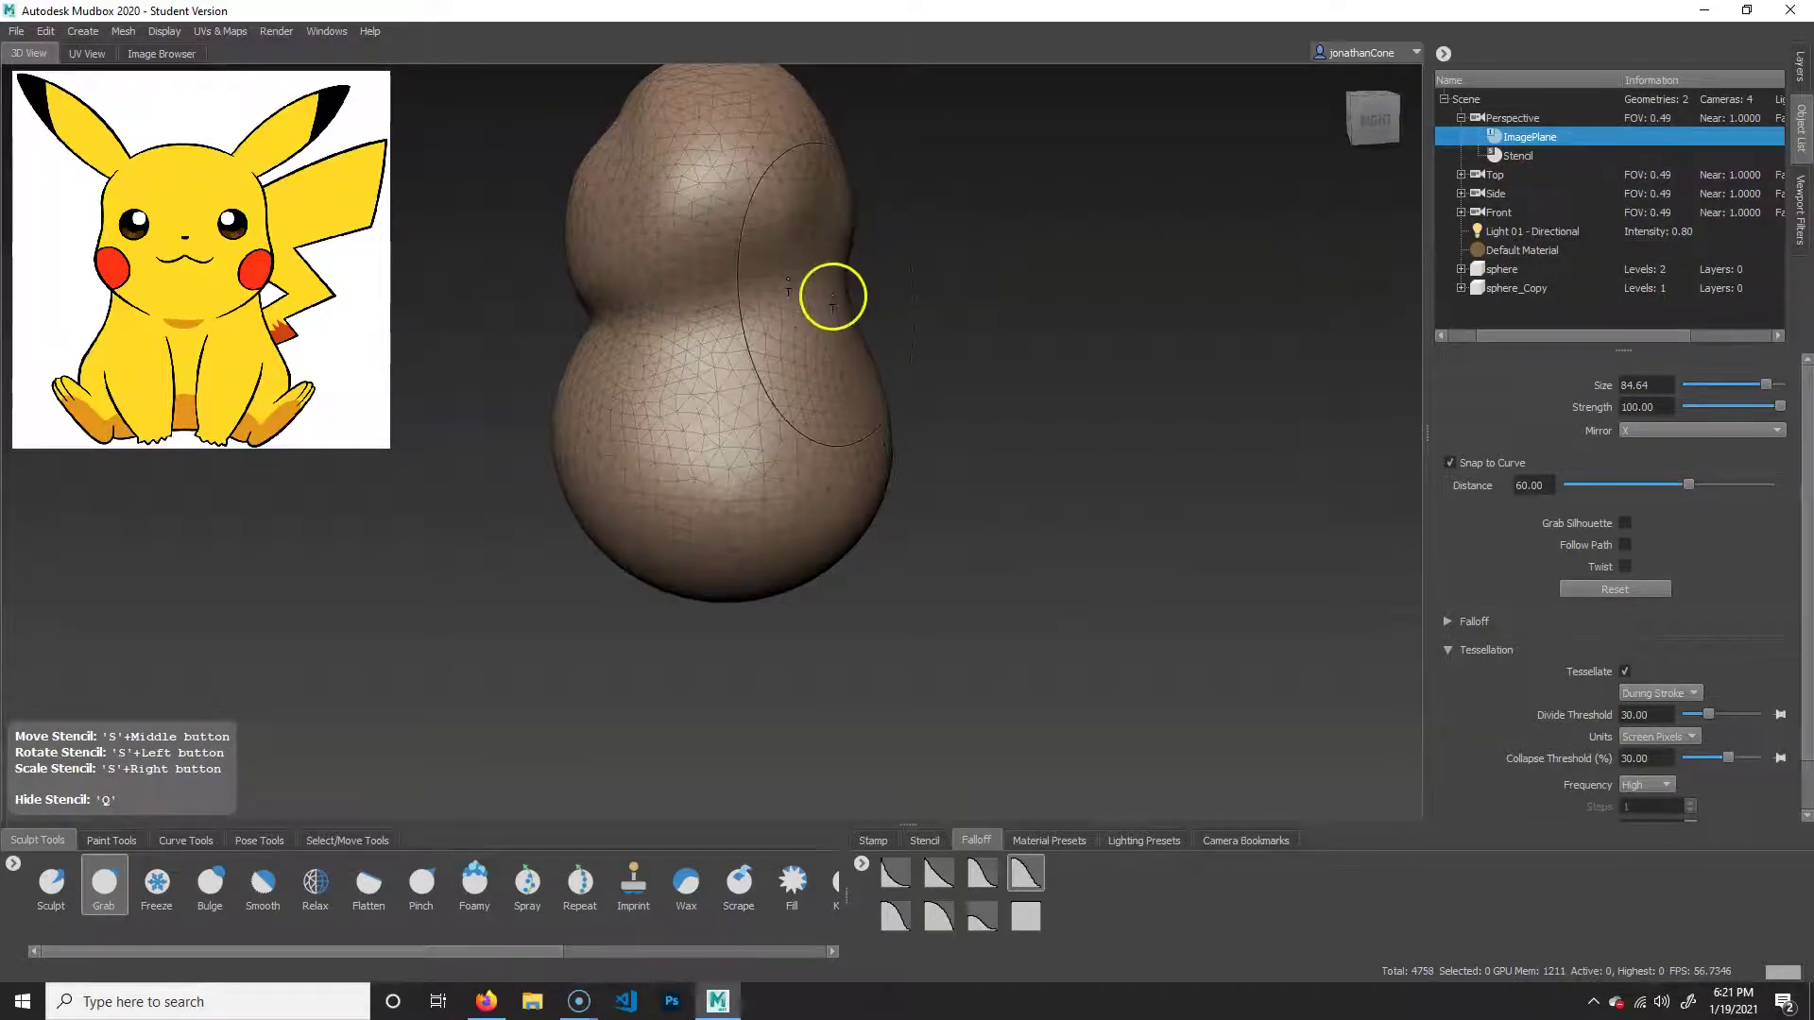
pyautogui.press('shift')
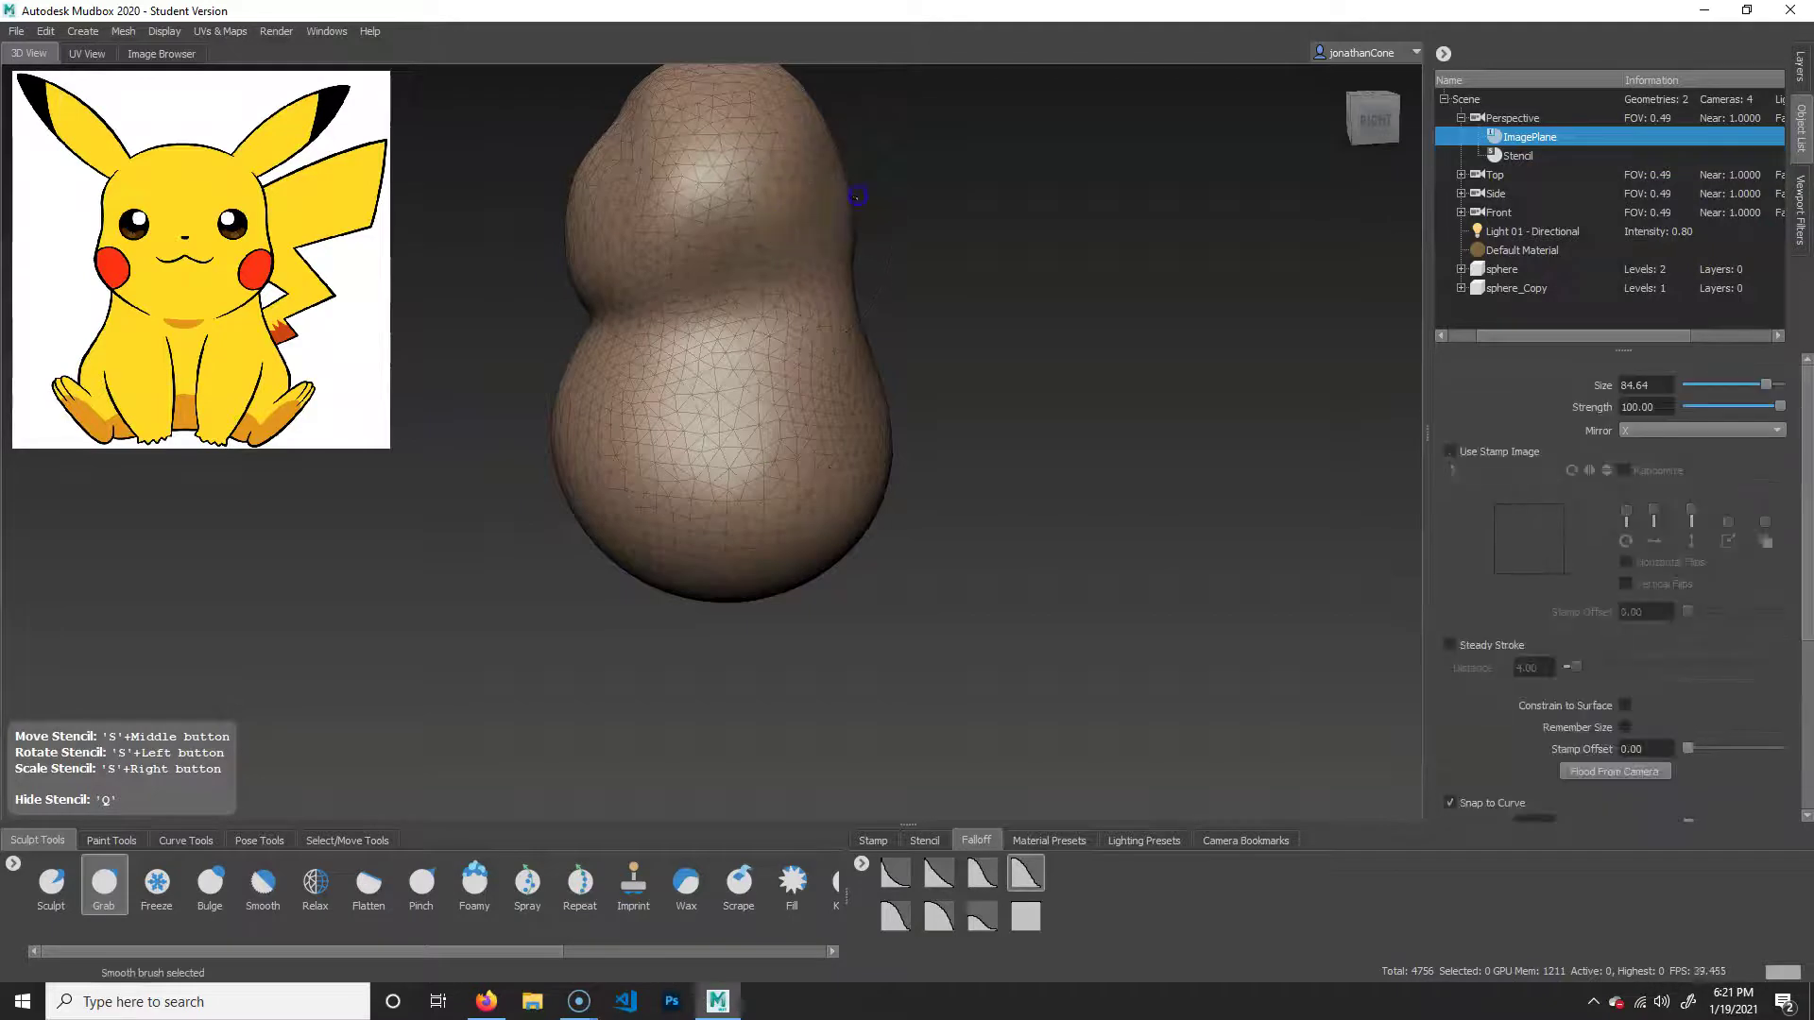
pyautogui.keyDown('shift'); pyautogui.moveTo(857, 195); pyautogui.dragTo(858, 227); pyautogui.keyUp('shift')
pyautogui.moveTo(973, 315)
pyautogui.keyDown('alt'); pyautogui.mouseDown()
pyautogui.moveTo(1137, 418)
pyautogui.moveTo(973, 341)
pyautogui.mouseUp(); pyautogui.keyUp('alt')
pyautogui.moveTo(785, 227)
pyautogui.mouseDown()
pyautogui.moveTo(789, 191)
pyautogui.moveTo(737, 251)
pyautogui.mouseUp()
pyautogui.moveTo(944, 284)
pyautogui.keyDown('alt'); pyautogui.mouseDown()
pyautogui.moveTo(1263, 281)
pyautogui.moveTo(1267, 318)
pyautogui.mouseUp(); pyautogui.keyUp('alt')
pyautogui.keyDown('alt'); pyautogui.moveTo(998, 341); pyautogui.dragTo(1008, 362, button='middle'); pyautogui.keyUp('alt')
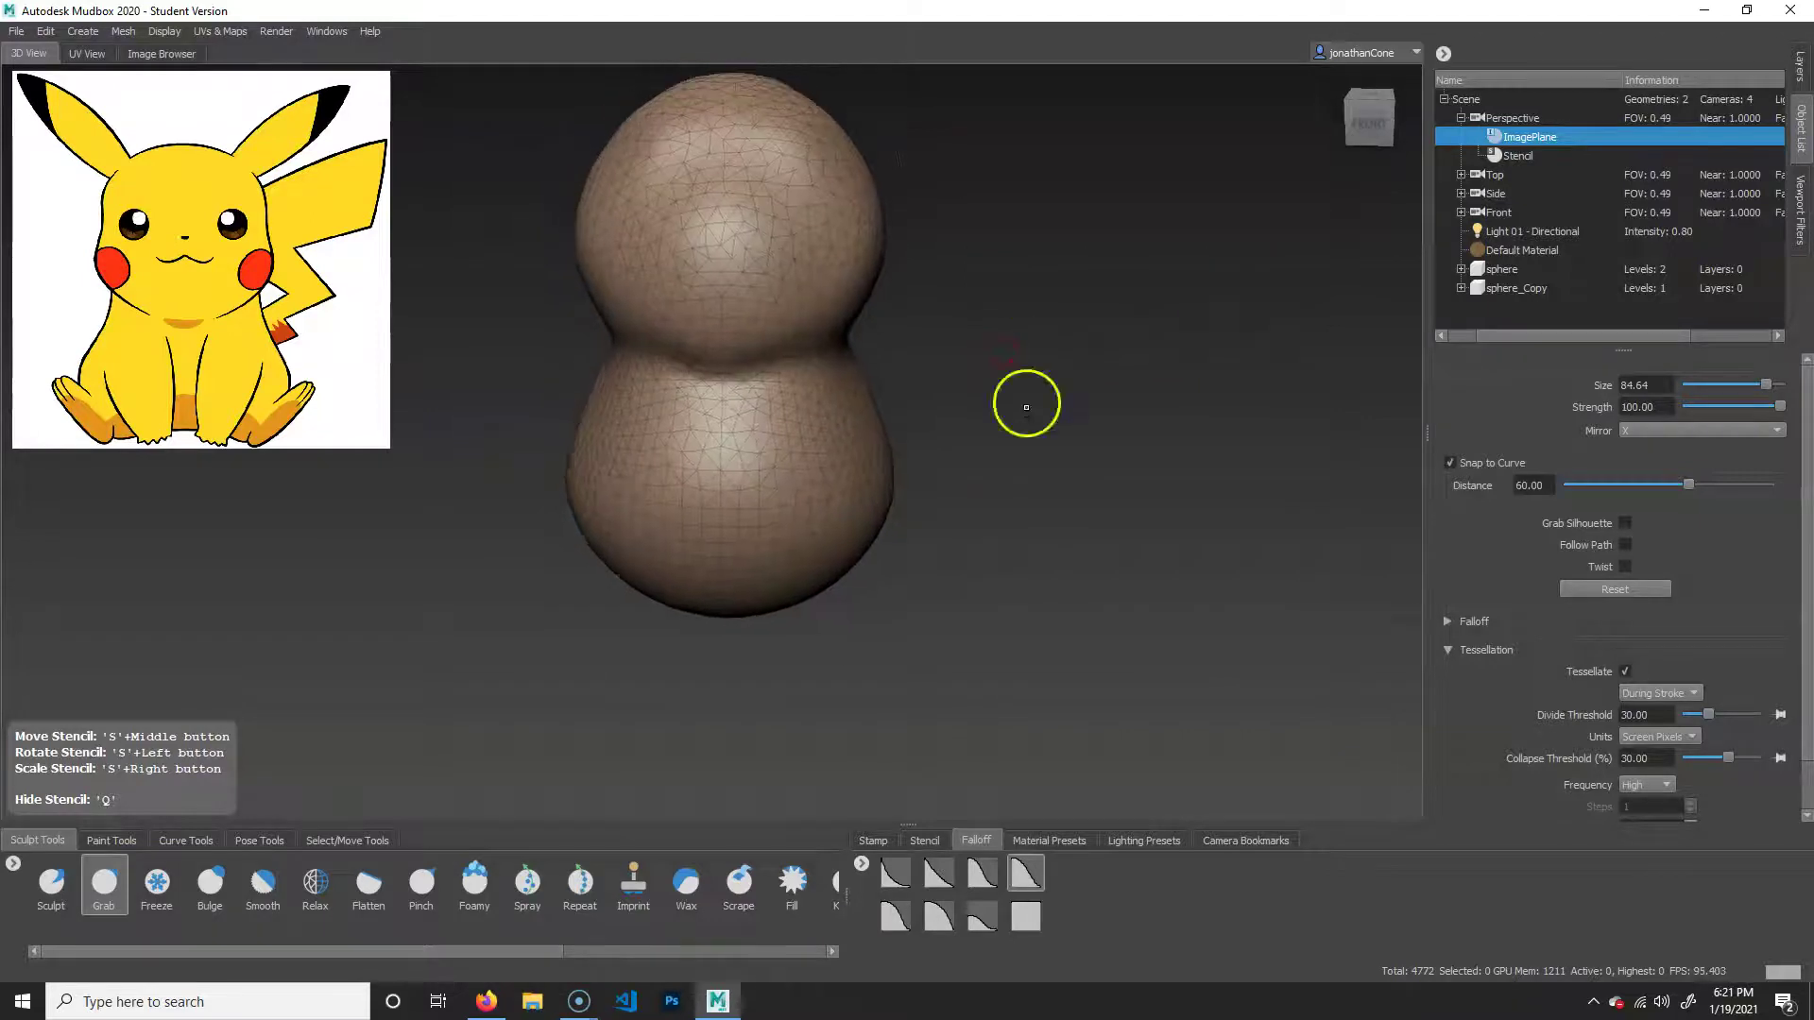
pyautogui.keyDown('alt'); pyautogui.moveTo(957, 454); pyautogui.dragTo(1068, 554, button='right'); pyautogui.keyUp('alt')
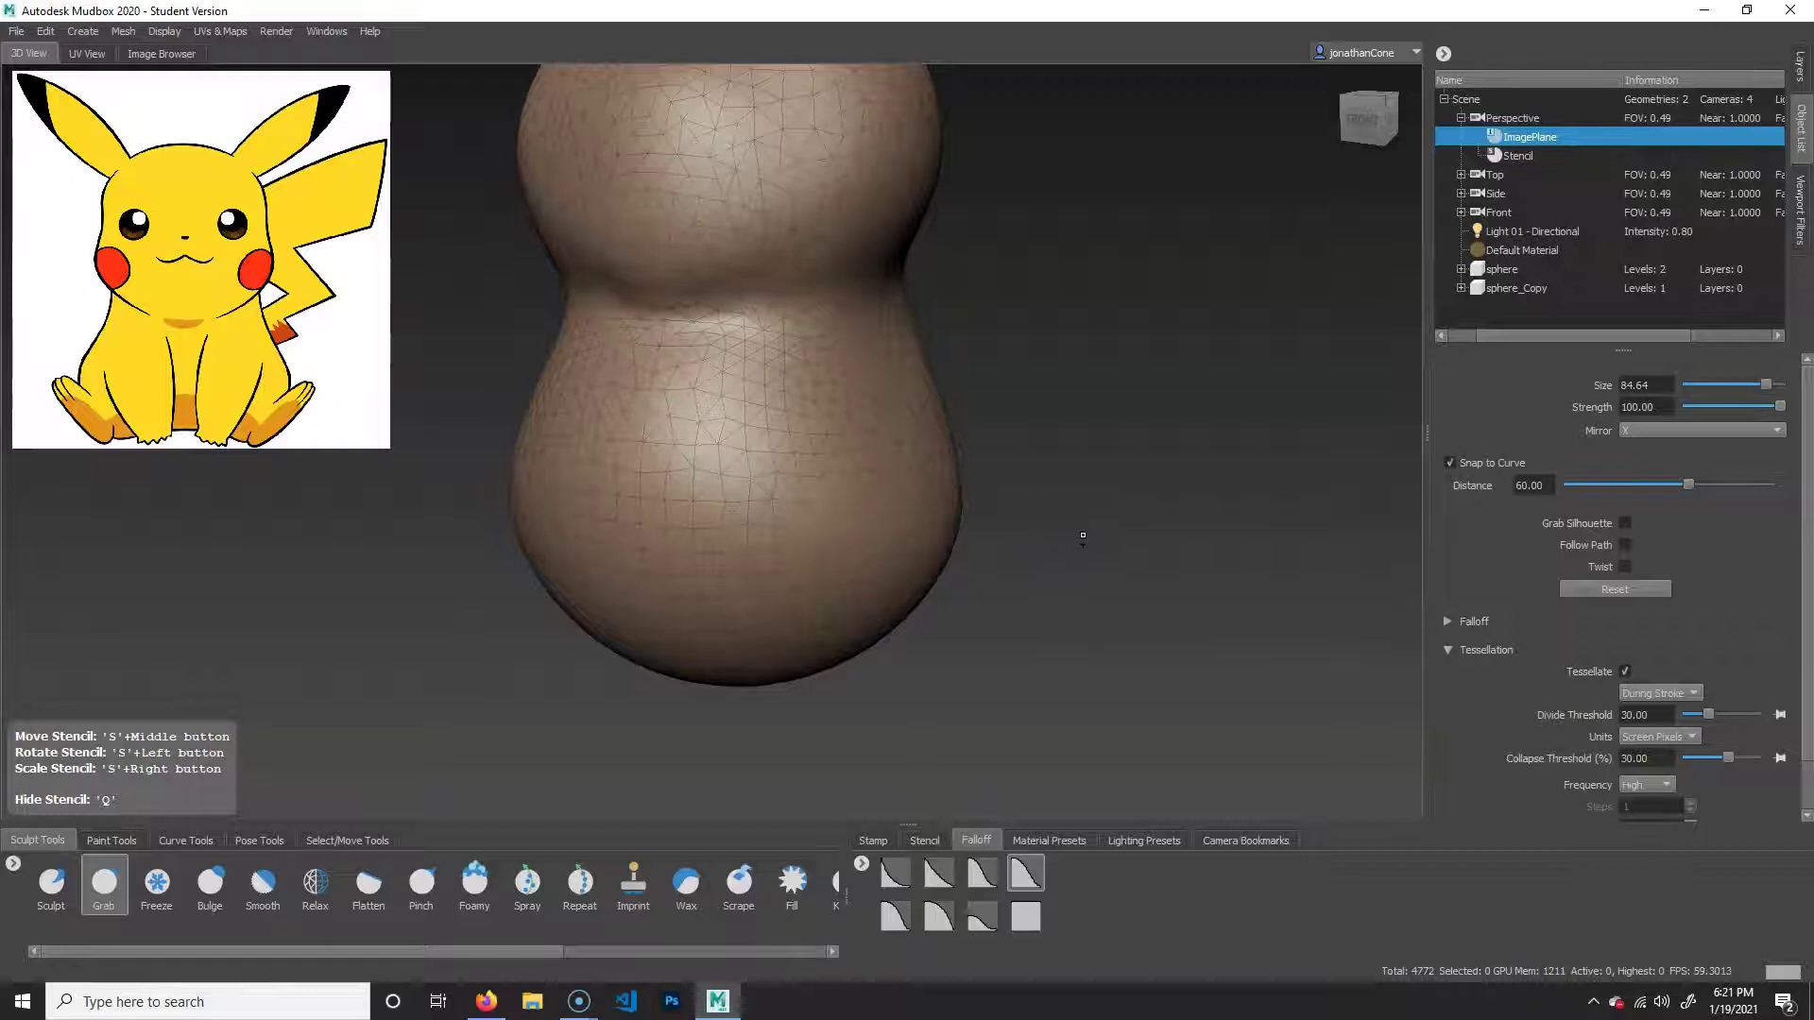
pyautogui.click(51, 882)
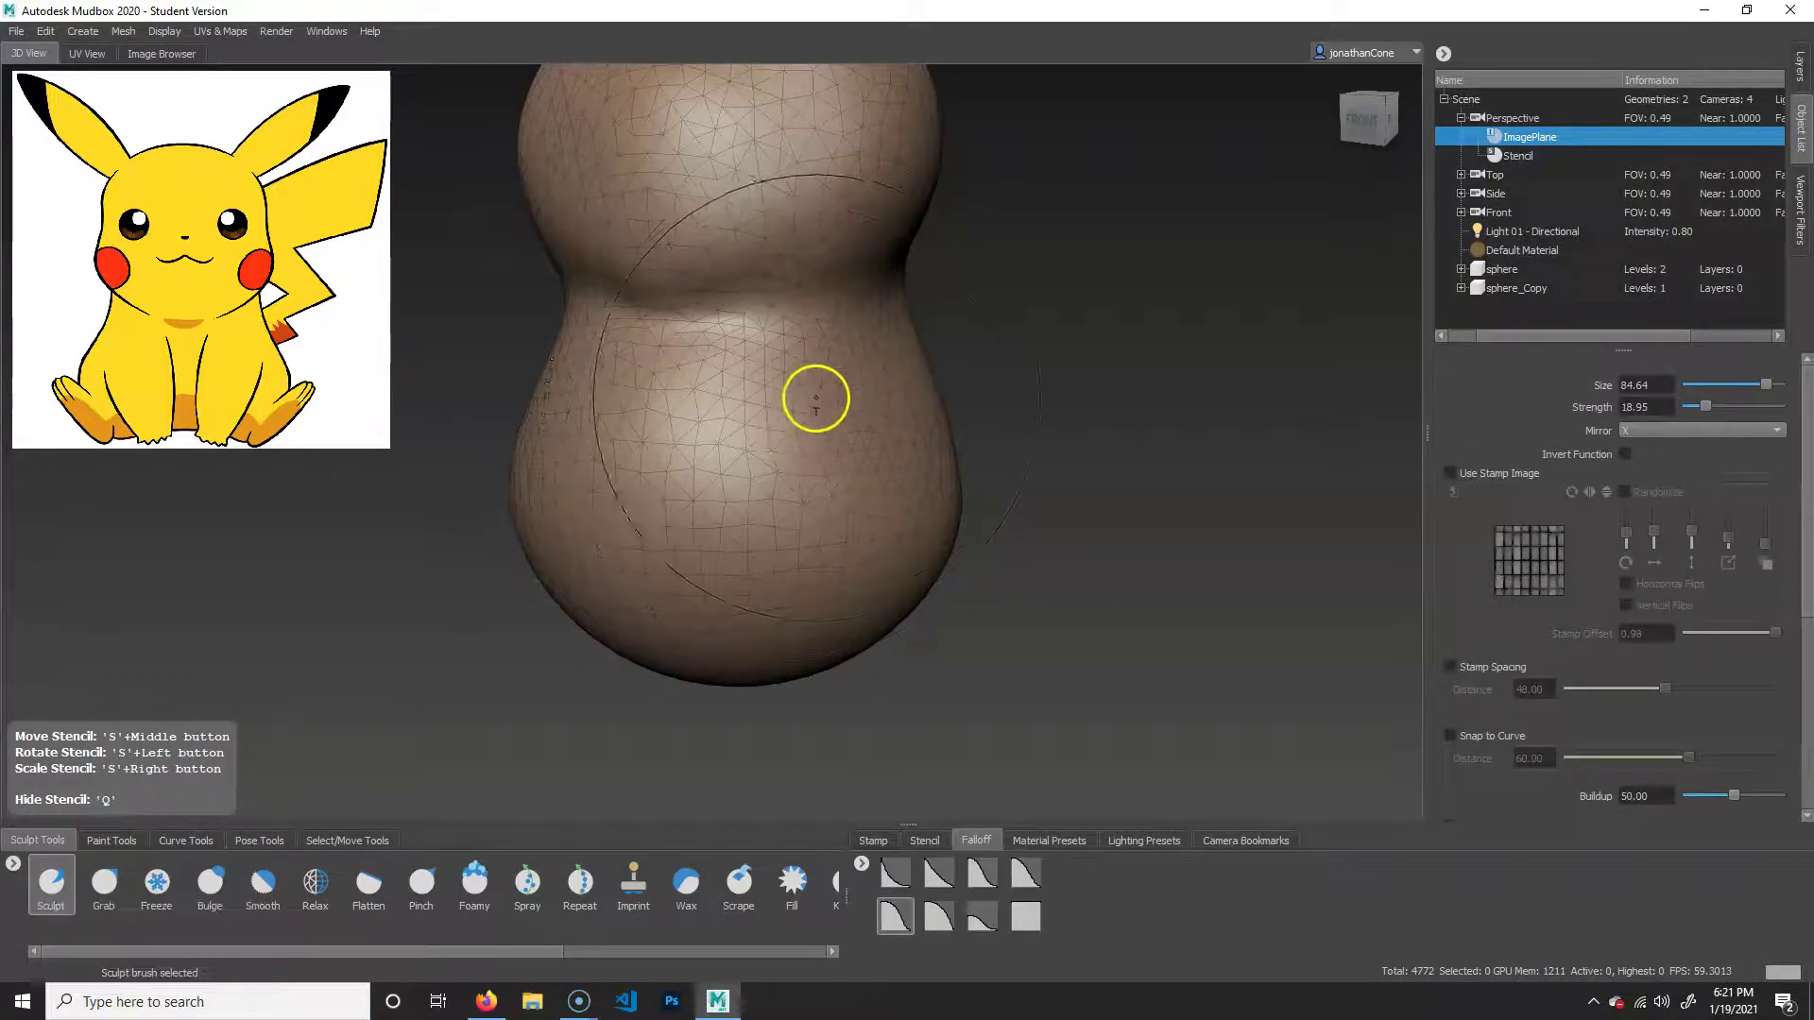
pyautogui.moveTo(810, 402); pyautogui.dragTo(758, 401)
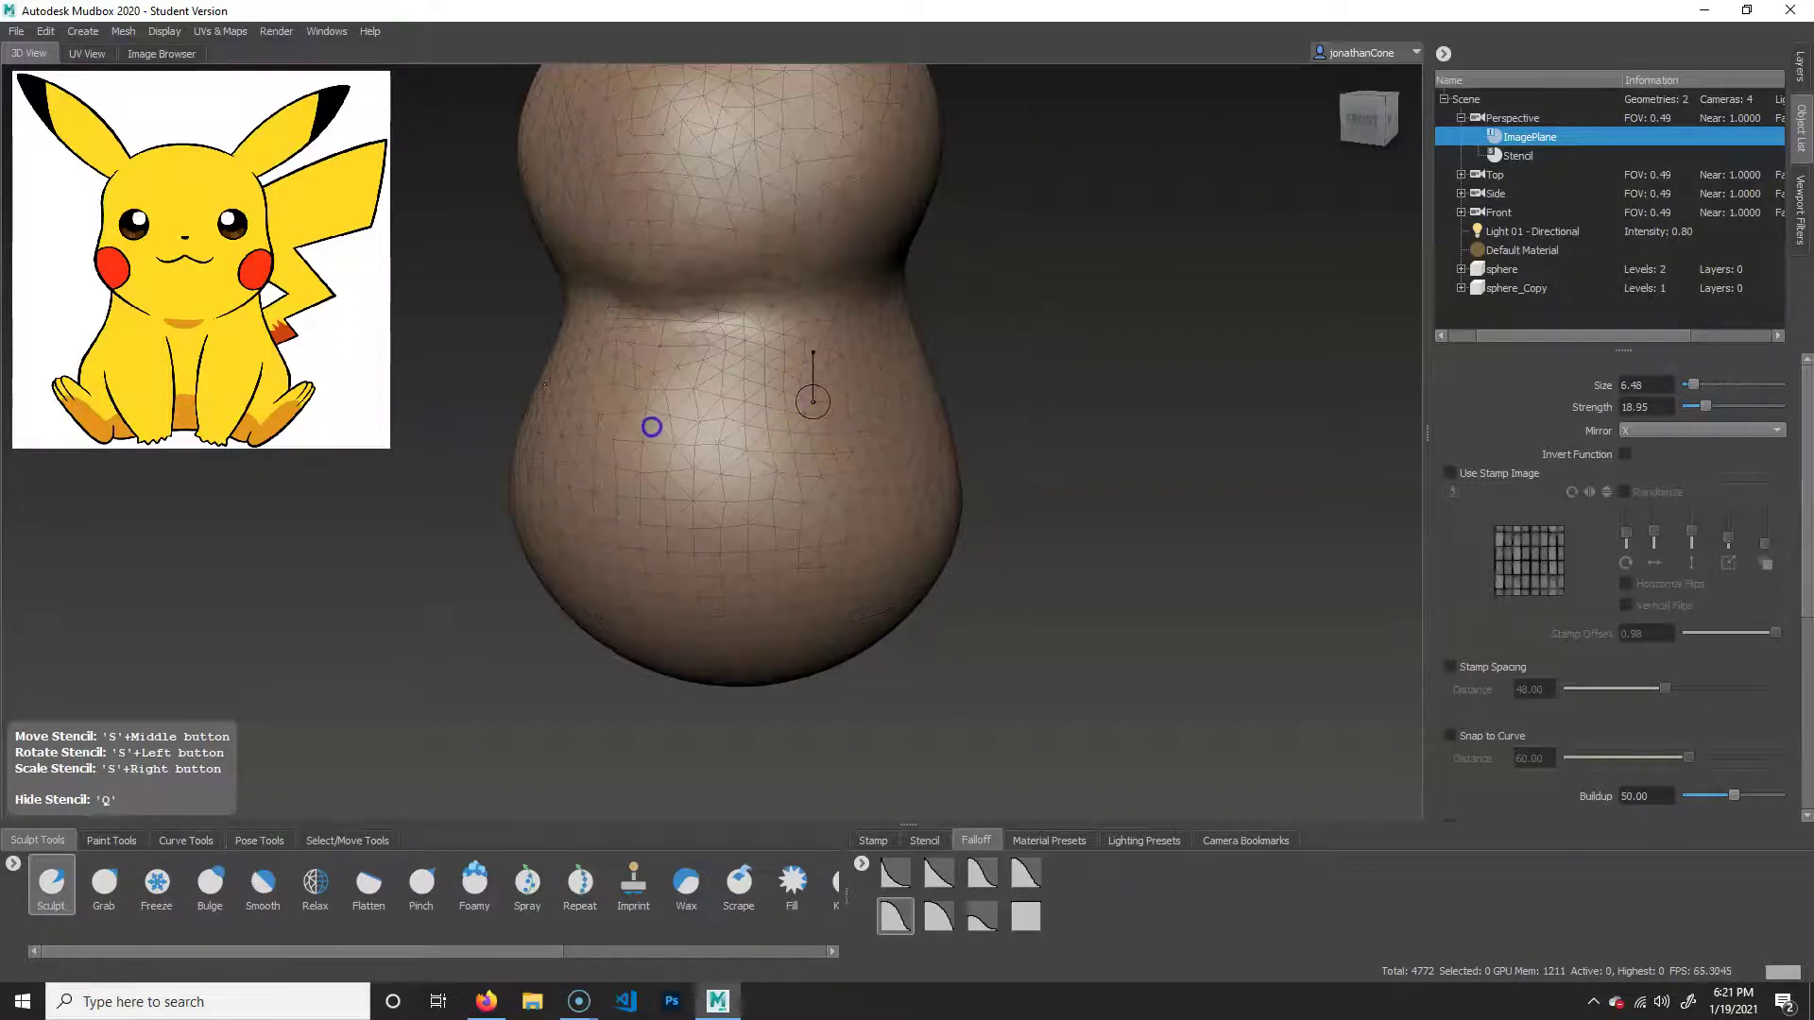
# Push the front of the belly inward from the side with the Grab brush at a size of about 81.
pyautogui.keyDown('alt'); pyautogui.moveTo(1042, 498); pyautogui.dragTo(813, 547); pyautogui.keyUp('alt')
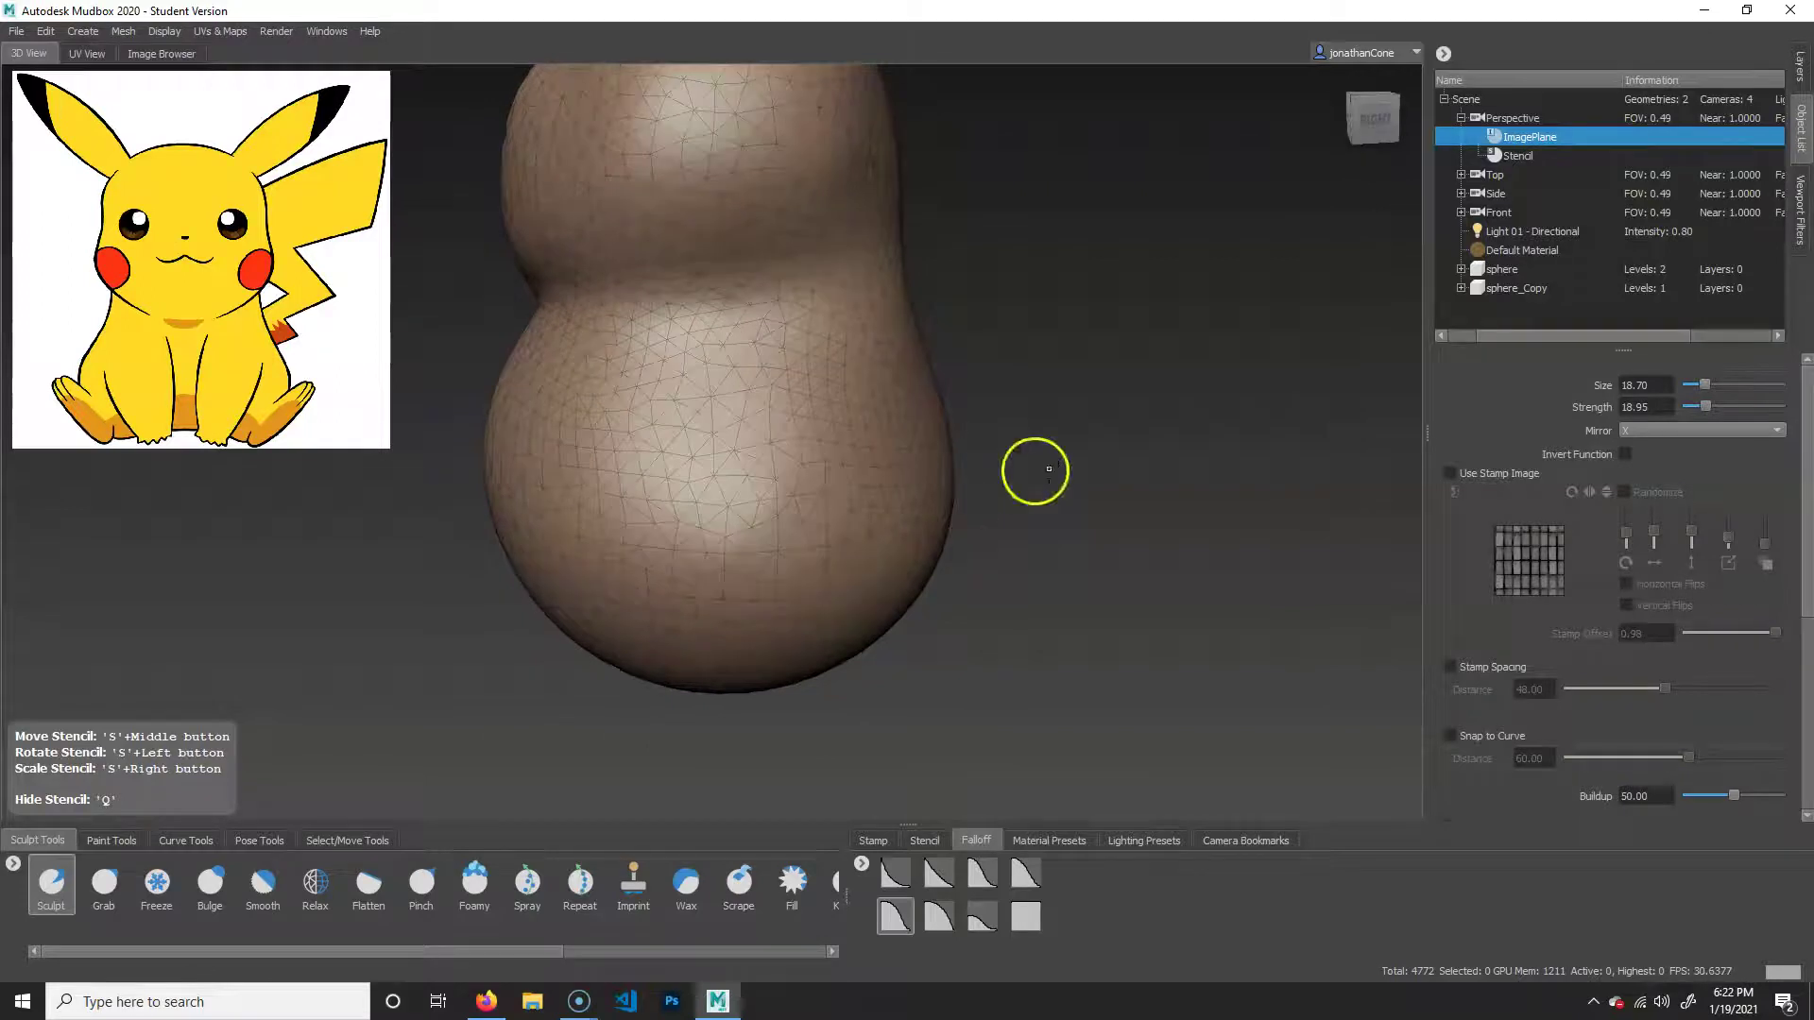
pyautogui.keyDown('alt'); pyautogui.moveTo(1049, 469); pyautogui.dragTo(1223, 457, button='middle'); pyautogui.keyUp('alt')
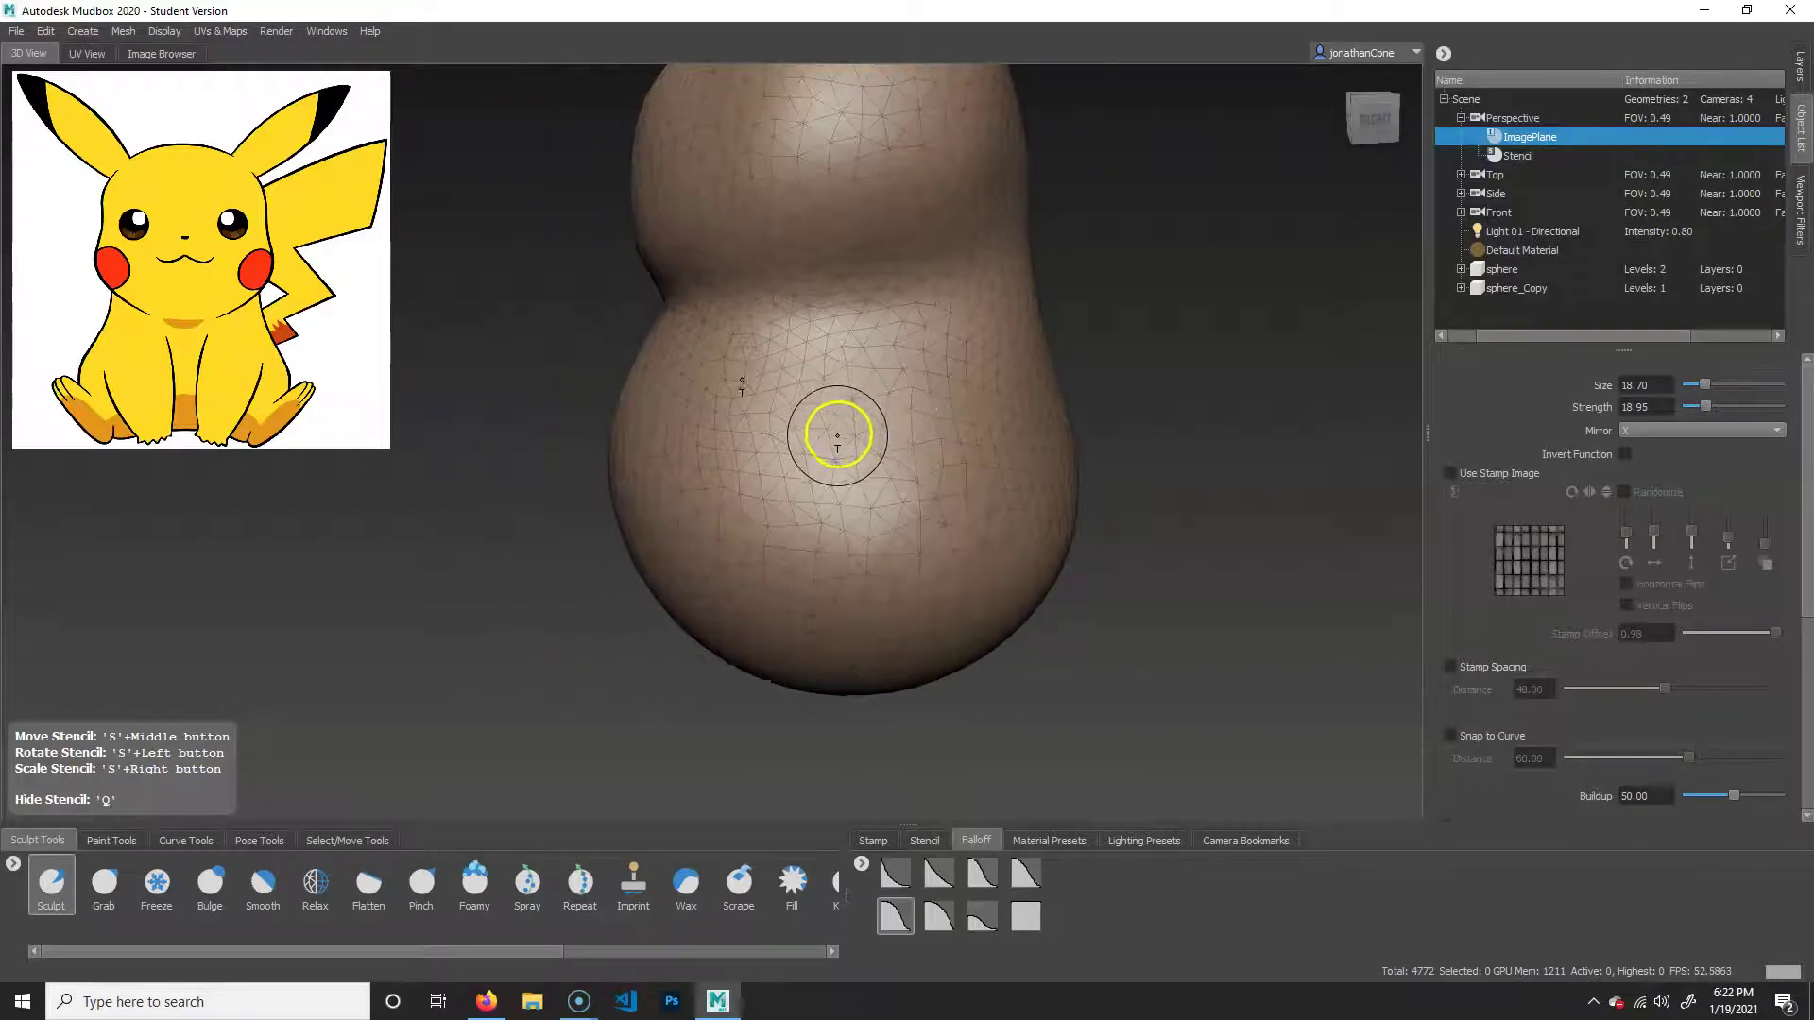
pyautogui.press('2')
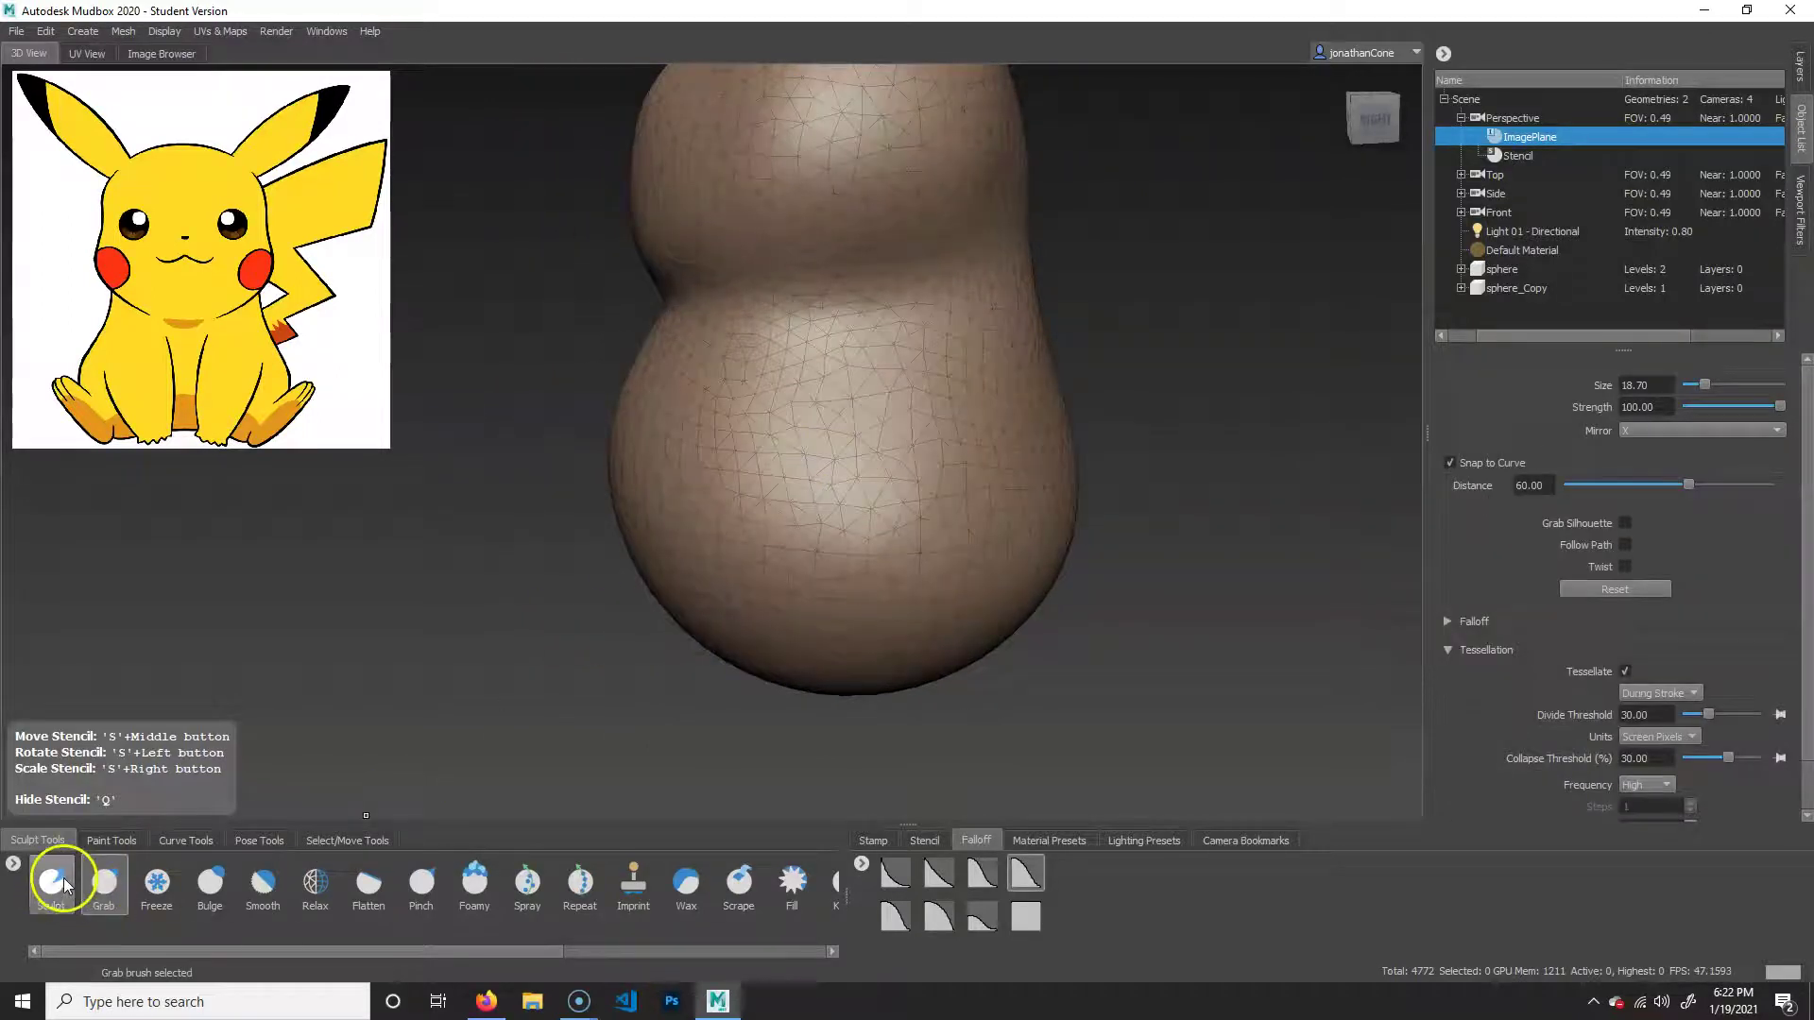
pyautogui.moveTo(682, 444); pyautogui.dragTo(736, 449)
pyautogui.moveTo(620, 416); pyautogui.dragTo(650, 440)
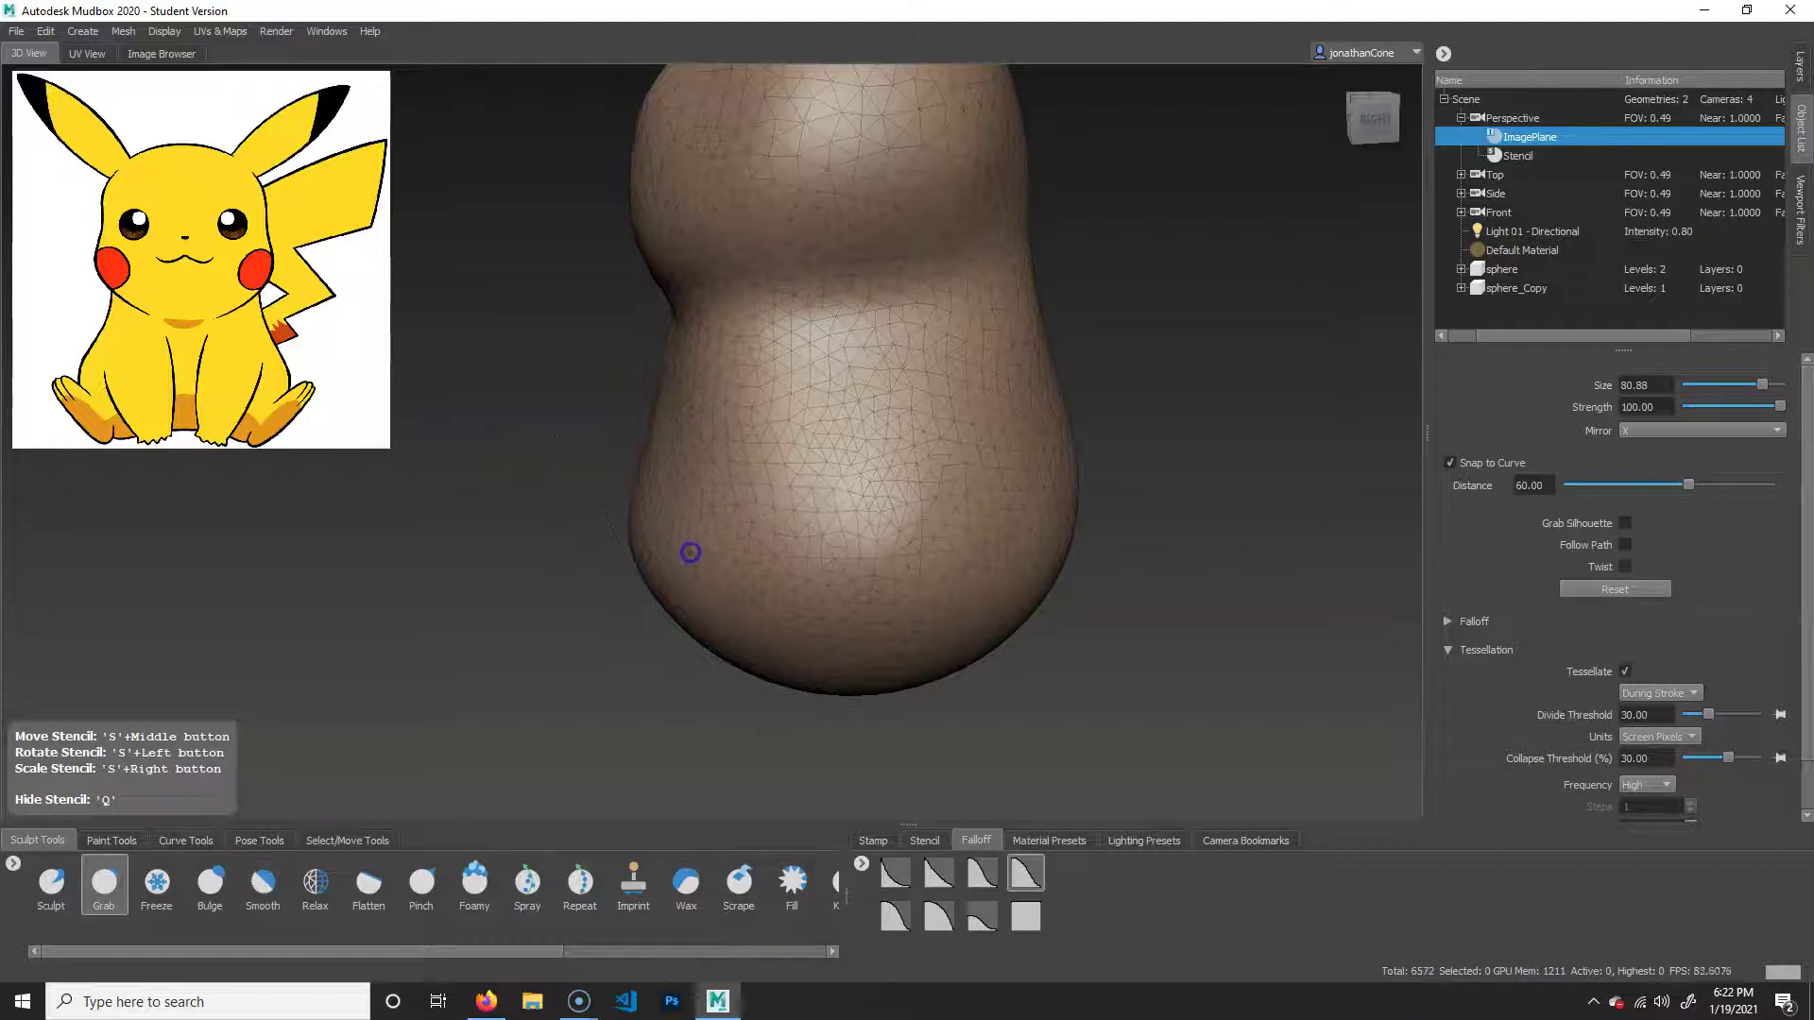
pyautogui.moveTo(663, 555); pyautogui.dragTo(700, 611)
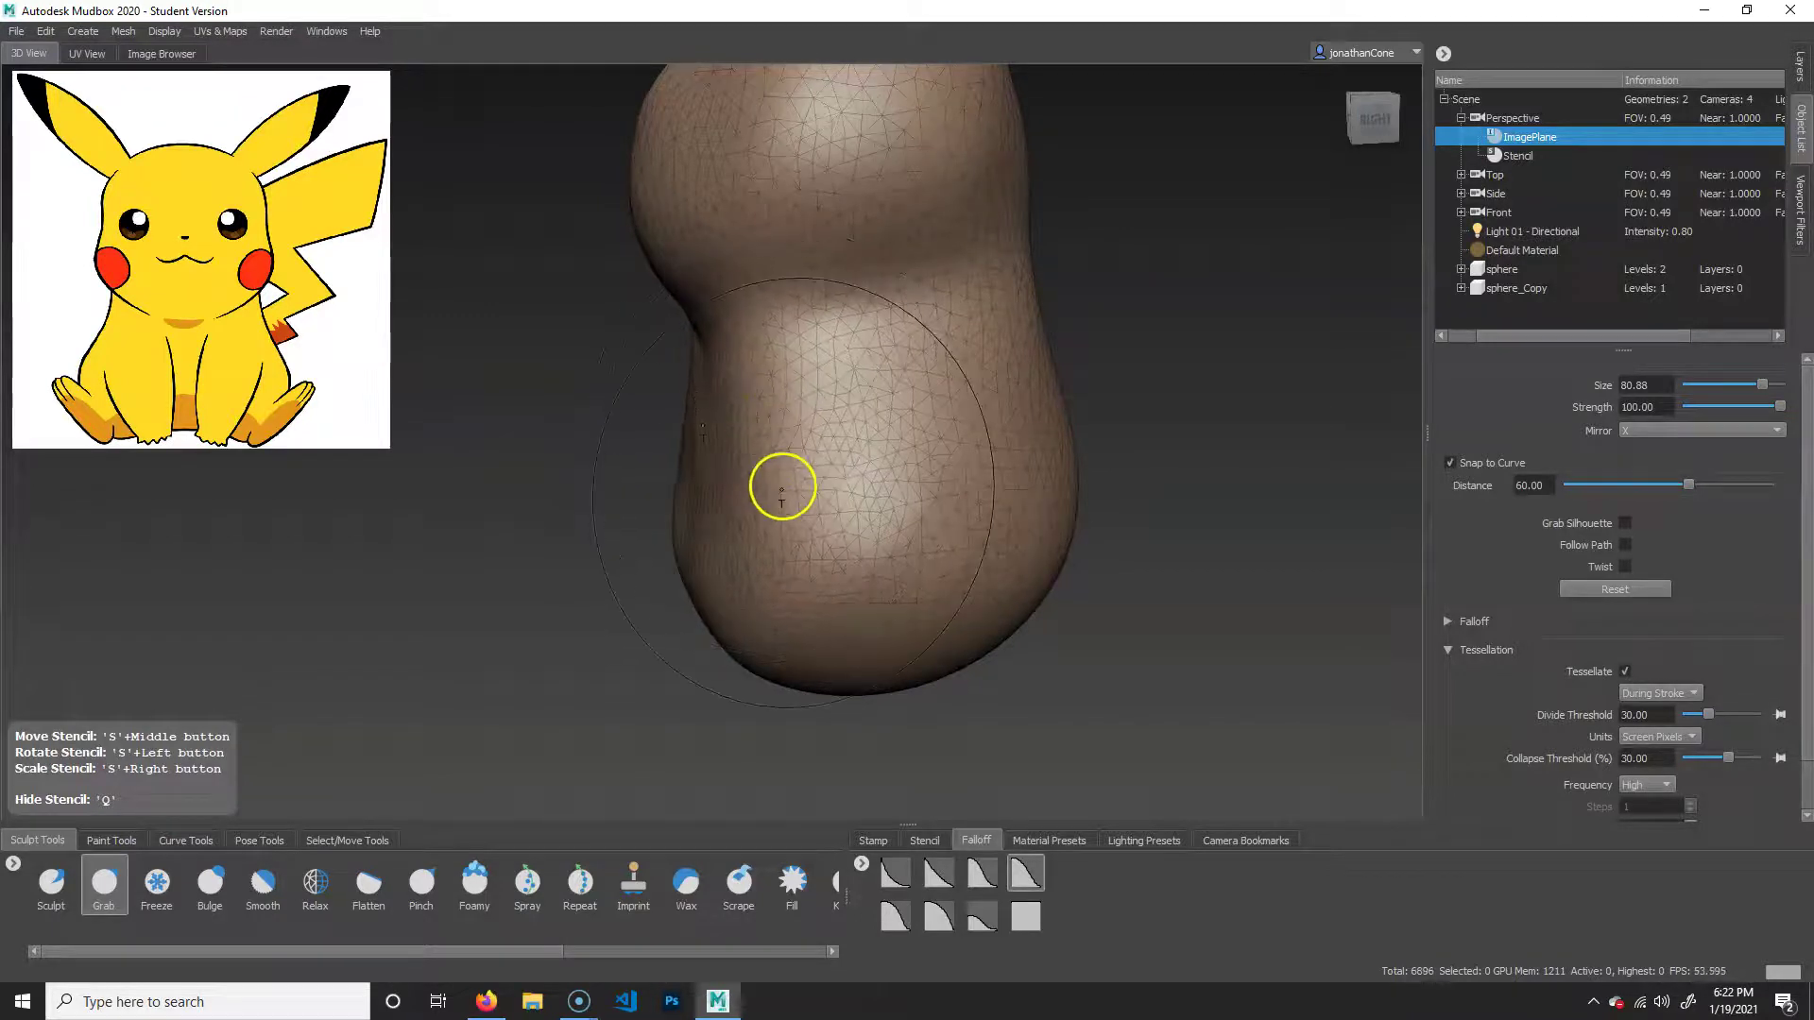
# Smooth the neck crease and the side of the body into a softer transition from head to belly.
pyautogui.press('shift')
pyautogui.moveTo(578, 625)
pyautogui.keyDown('alt'); pyautogui.mouseDown()
pyautogui.moveTo(648, 652)
pyautogui.moveTo(831, 633)
pyautogui.moveTo(608, 623)
pyautogui.mouseUp(); pyautogui.keyUp('alt')
pyautogui.moveTo(1120, 507)
pyautogui.keyDown('alt'); pyautogui.mouseDown()
pyautogui.moveTo(1169, 518)
pyautogui.moveTo(1064, 498)
pyautogui.mouseUp(); pyautogui.keyUp('alt')
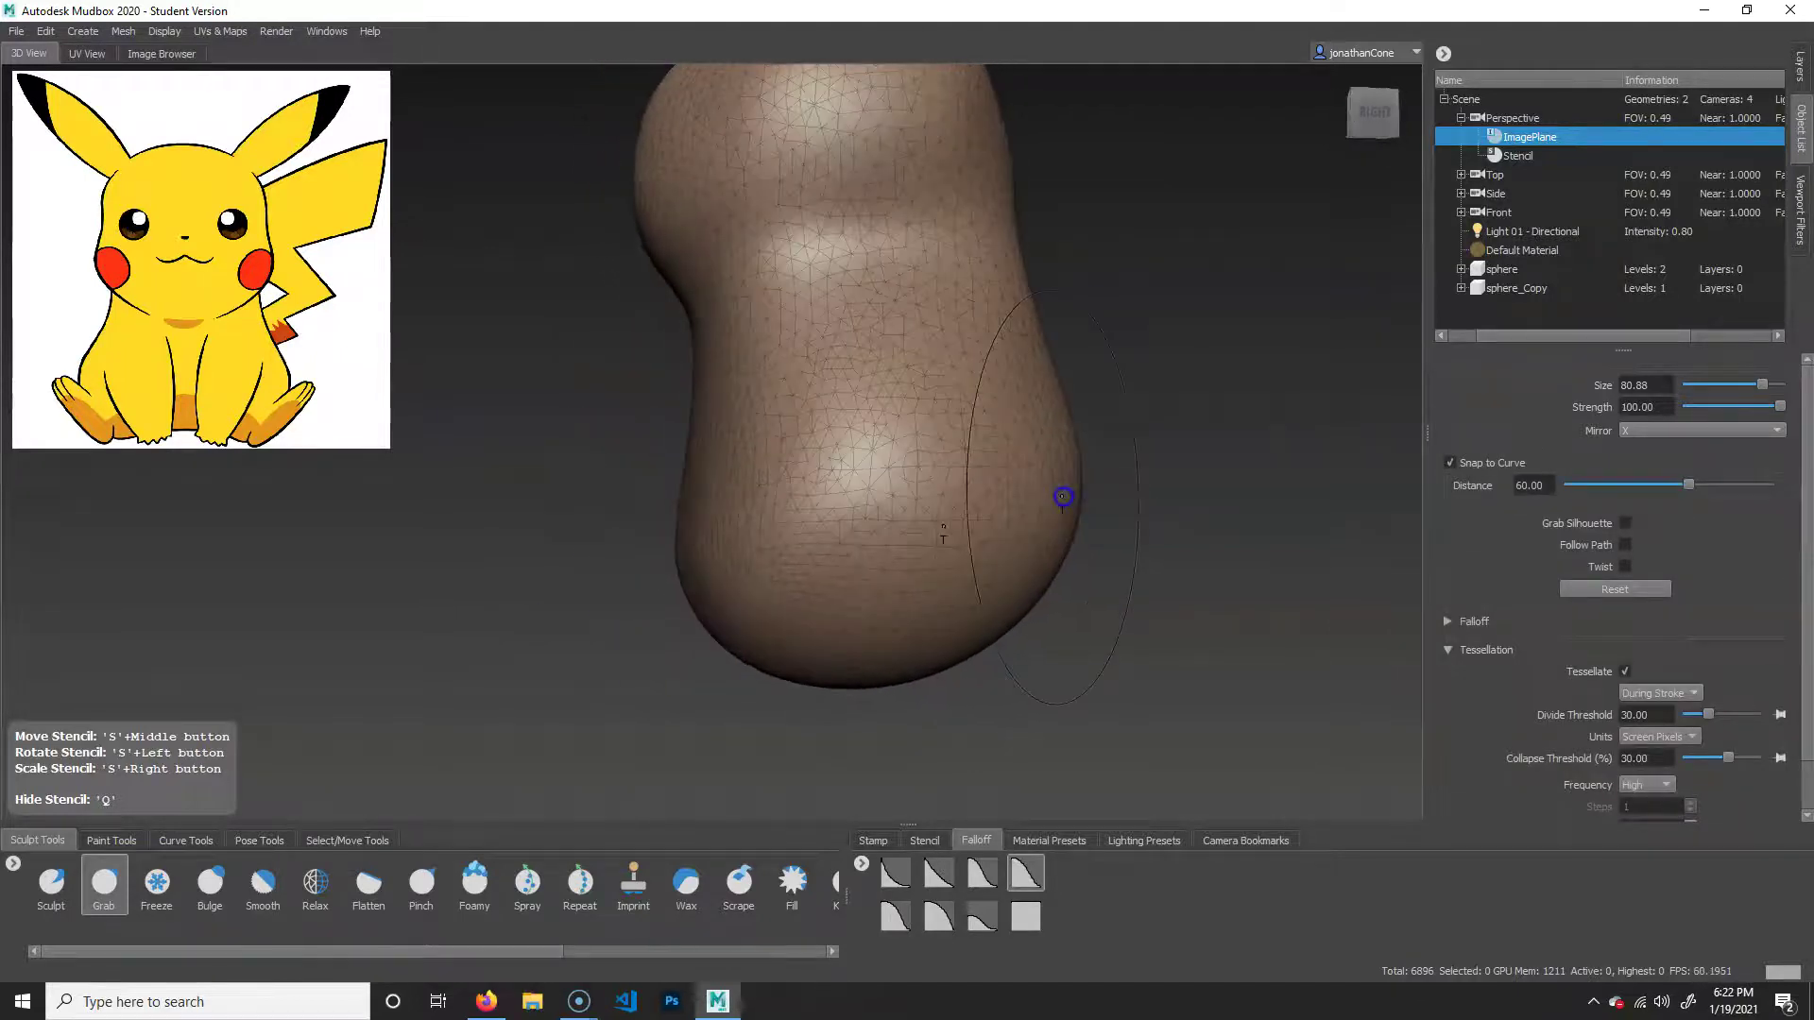
pyautogui.moveTo(899, 531)
pyautogui.mouseDown()
pyautogui.moveTo(1210, 563)
pyautogui.moveTo(1171, 615)
pyautogui.moveTo(919, 372)
pyautogui.mouseUp()
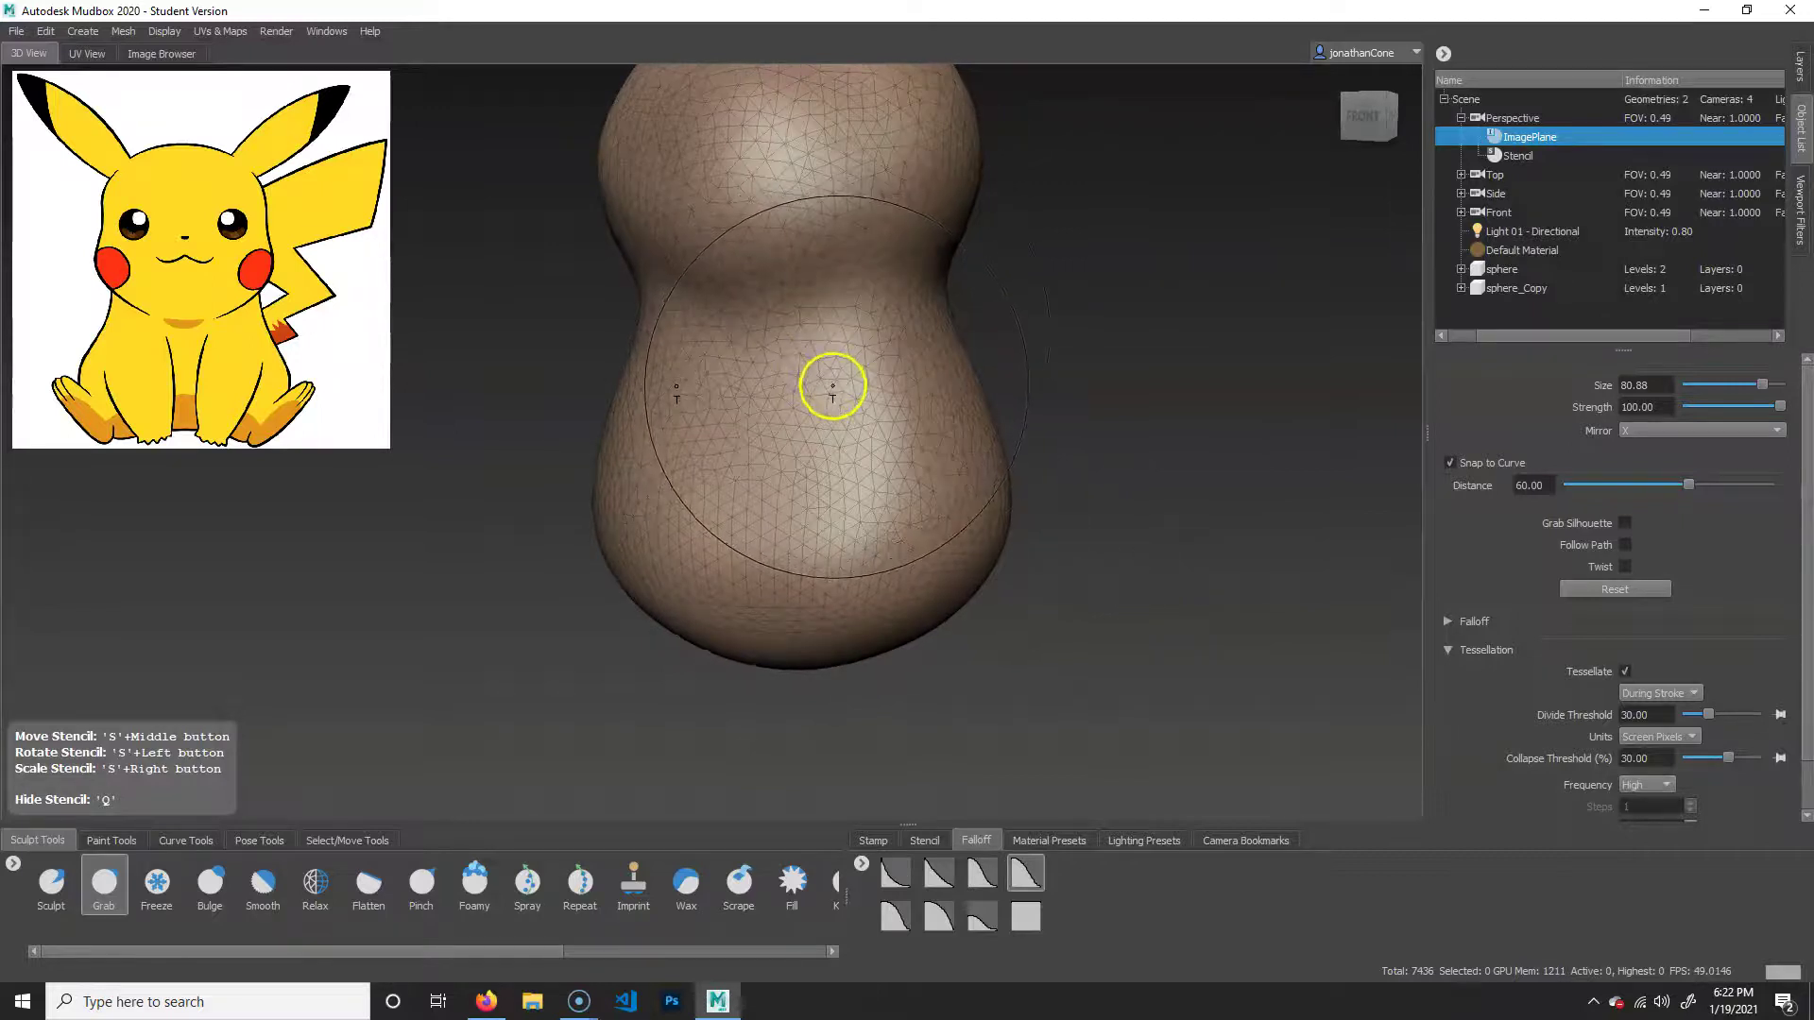
# Build up a mirrored pair of round arm bumps on the chest with the Sculpt brush at a size of about 14.
pyautogui.click(51, 883)
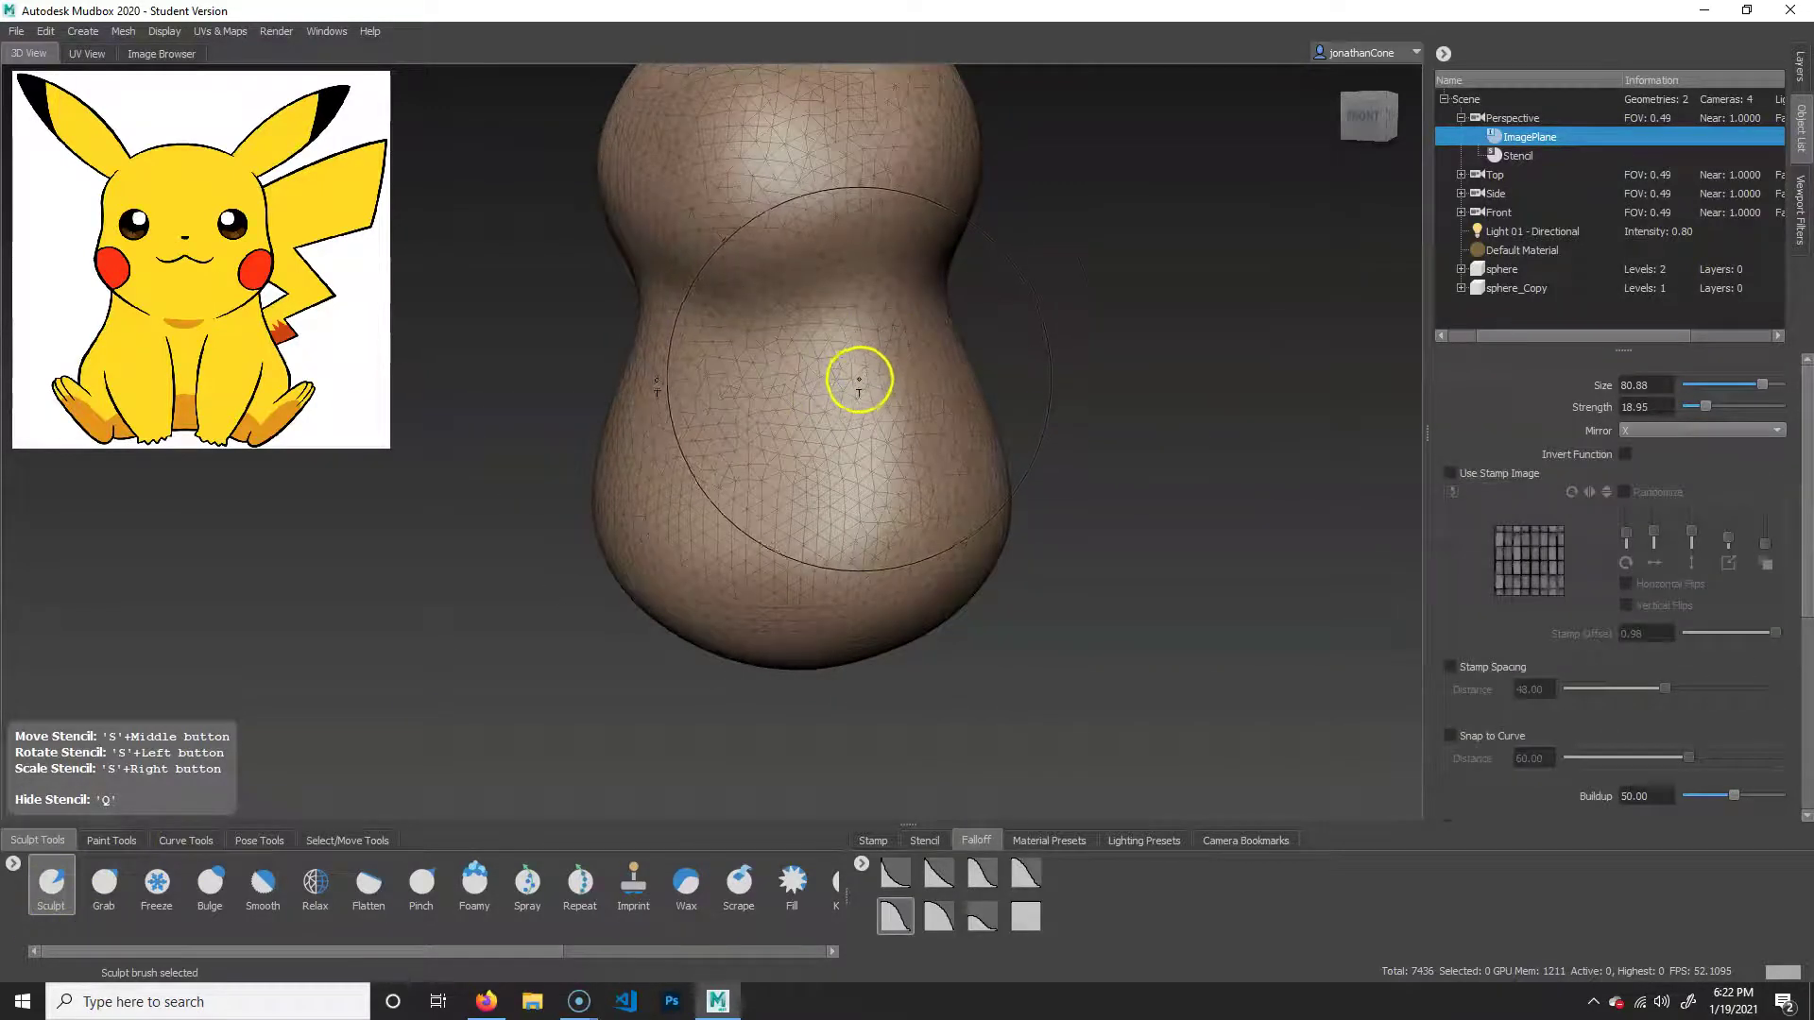
pyautogui.moveTo(855, 386); pyautogui.dragTo(845, 383)
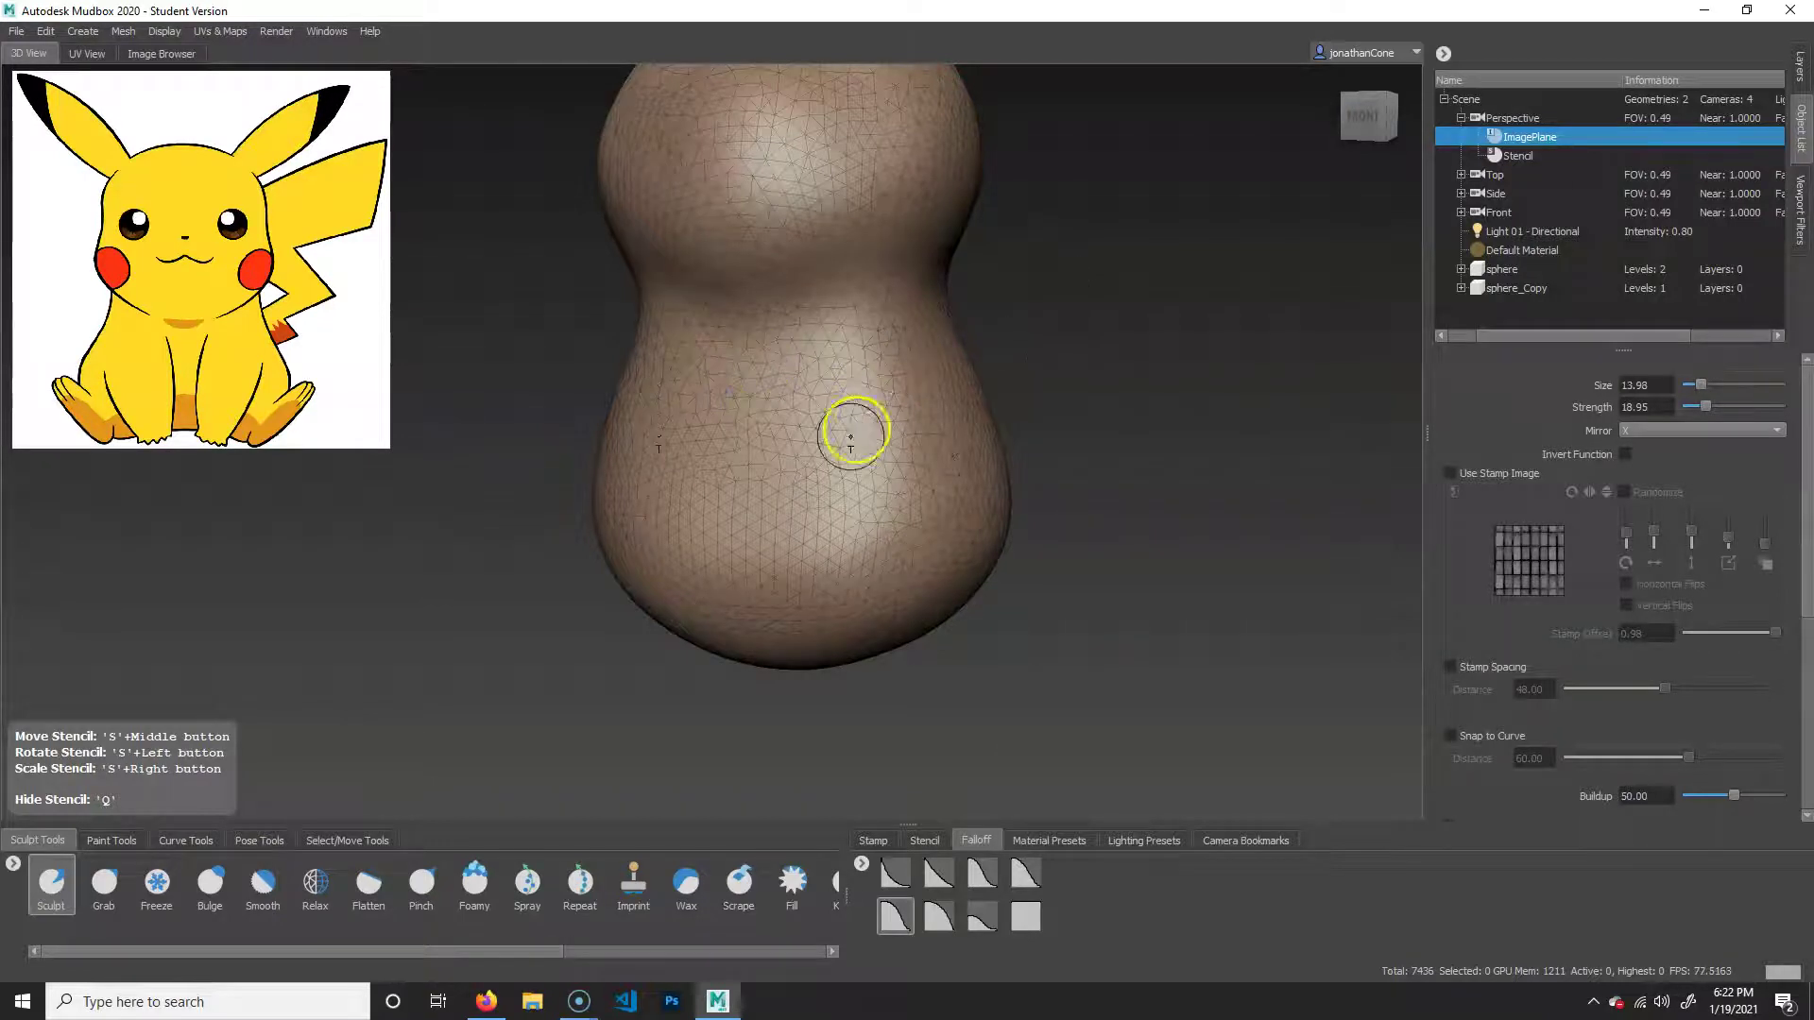
pyautogui.moveTo(868, 409)
pyautogui.mouseDown()
pyautogui.moveTo(831, 405)
pyautogui.moveTo(827, 434)
pyautogui.mouseUp()
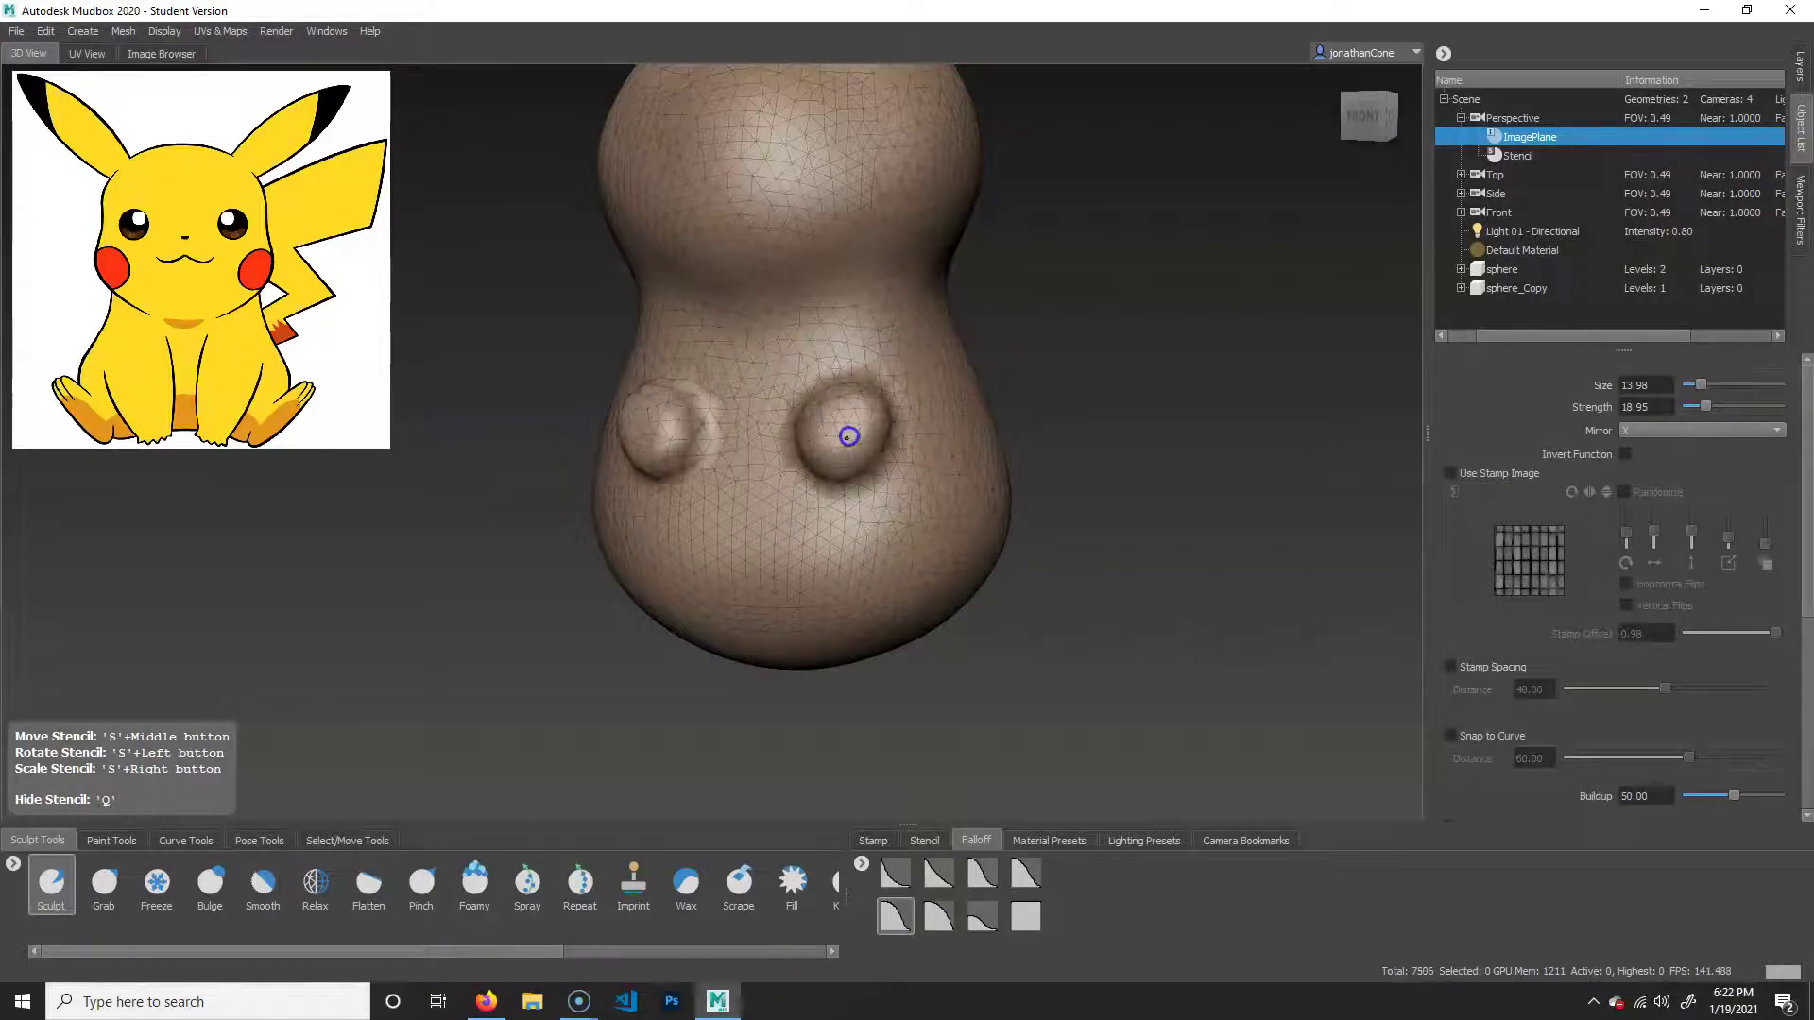
pyautogui.keyDown('alt'); pyautogui.moveTo(1015, 528); pyautogui.dragTo(1267, 502); pyautogui.keyUp('alt')
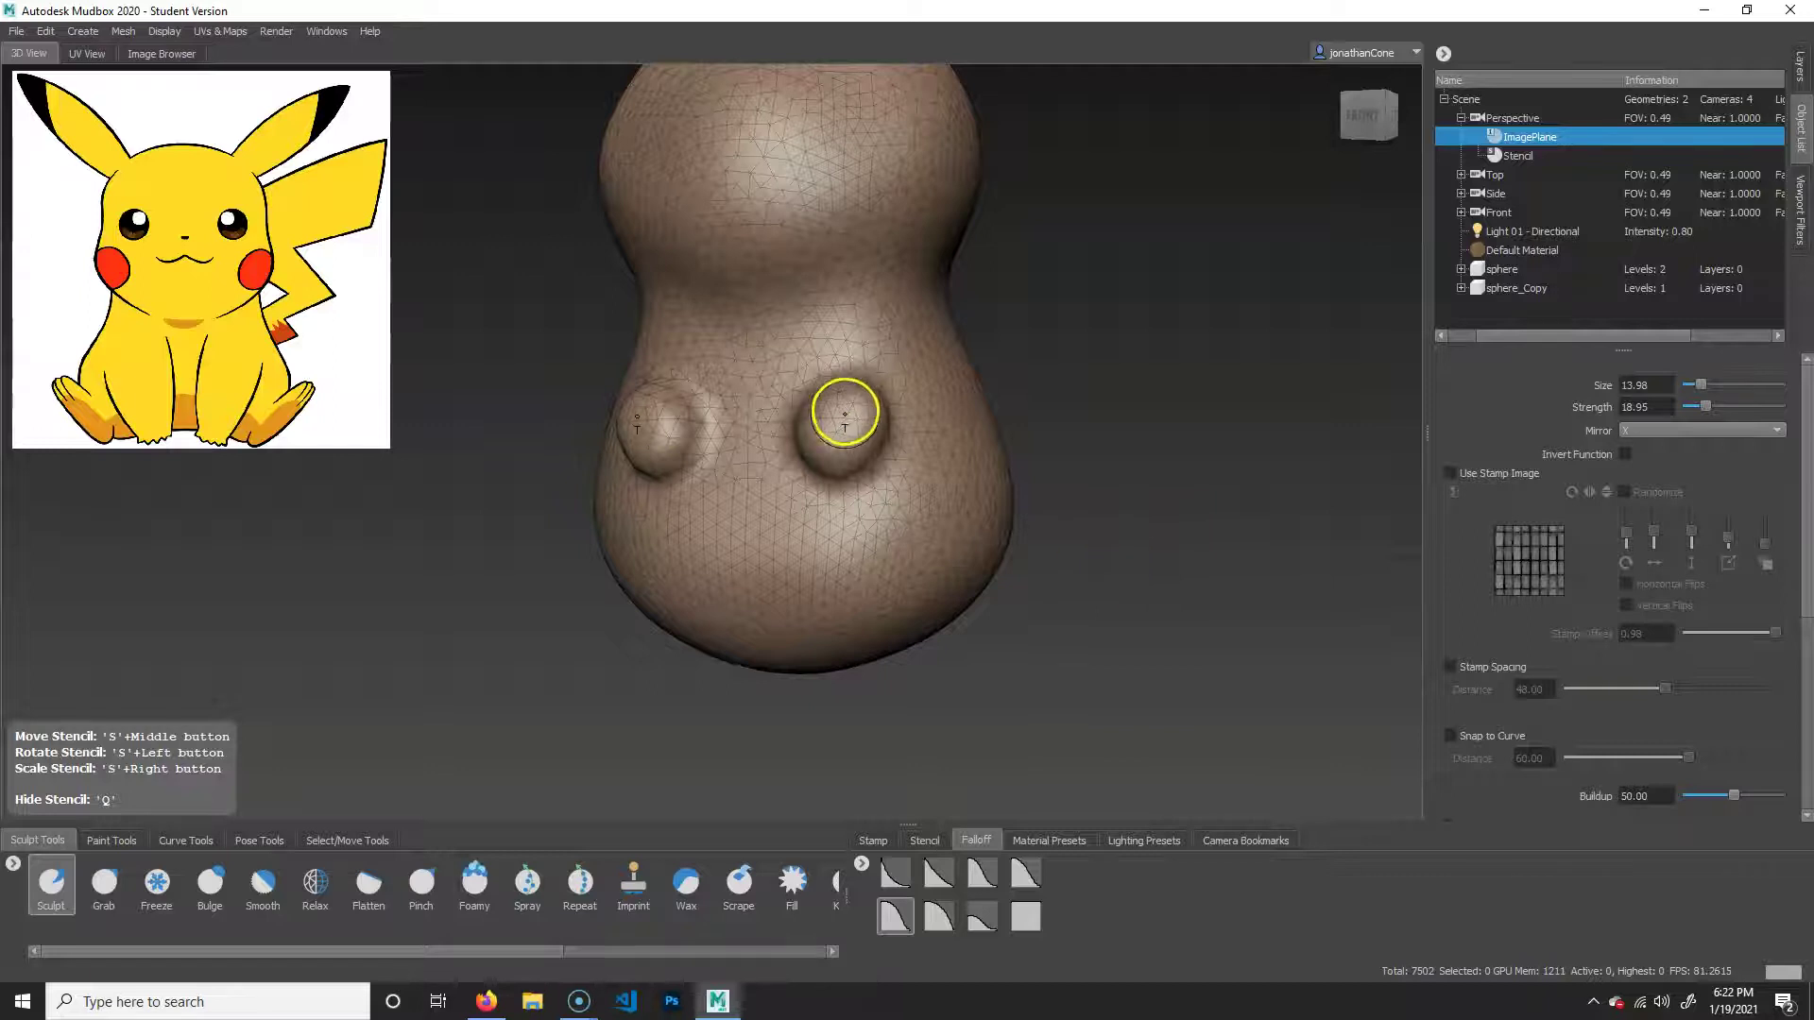
# Try to pull the arm bumps out of the chest with the Grab brush at a size of about 14.
pyautogui.click(104, 883)
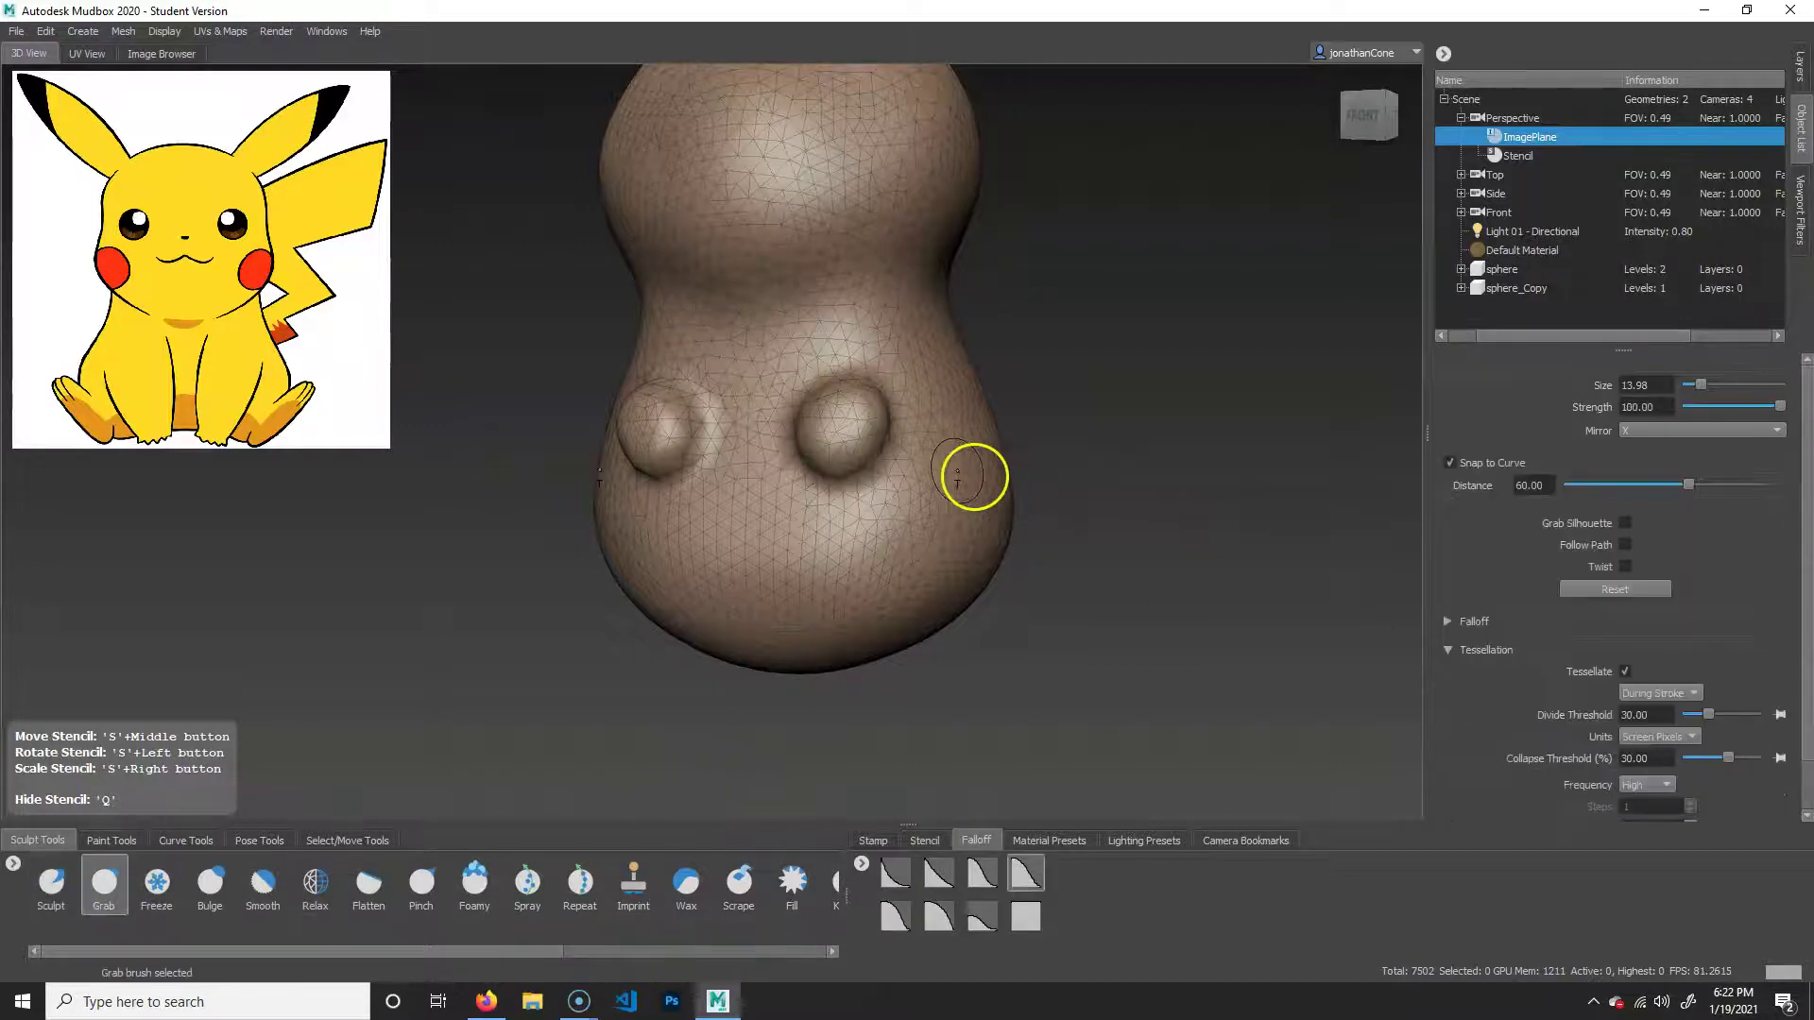
pyautogui.moveTo(836, 434); pyautogui.dragTo(659, 579)
pyautogui.hotkey('ctrl', 'z')
pyautogui.moveTo(854, 409)
pyautogui.keyDown('alt'); pyautogui.mouseDown()
pyautogui.moveTo(1024, 598)
pyautogui.moveTo(939, 599)
pyautogui.moveTo(1121, 598)
pyautogui.mouseUp(); pyautogui.keyUp('alt')
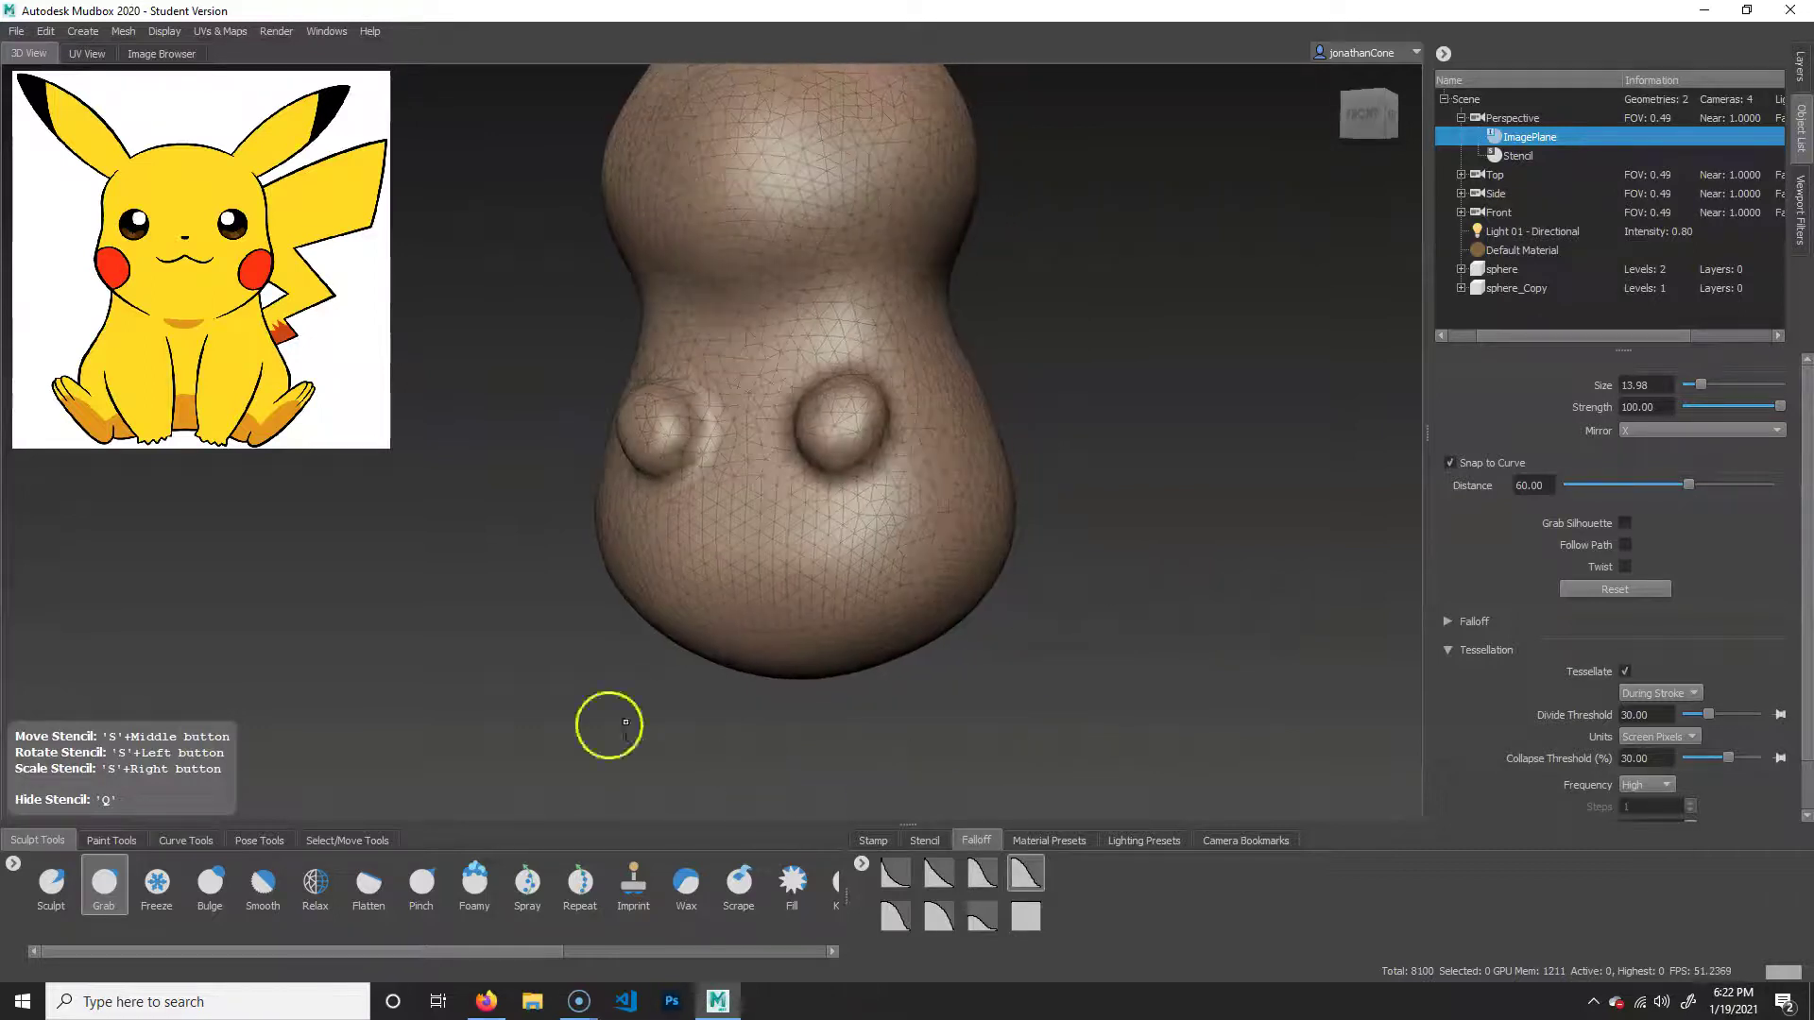
# Paint both arm bumps with the Freeze brush at a size of about 14 and invert the freeze onto the body.
pyautogui.click(156, 883)
pyautogui.keyDown('alt'); pyautogui.moveTo(1061, 462); pyautogui.dragTo(982, 470, button='middle'); pyautogui.keyUp('alt')
pyautogui.moveTo(981, 470)
pyautogui.keyDown('alt'); pyautogui.mouseDown(button='right')
pyautogui.moveTo(1033, 506)
pyautogui.moveTo(983, 453)
pyautogui.mouseUp(button='right'); pyautogui.keyUp('alt')
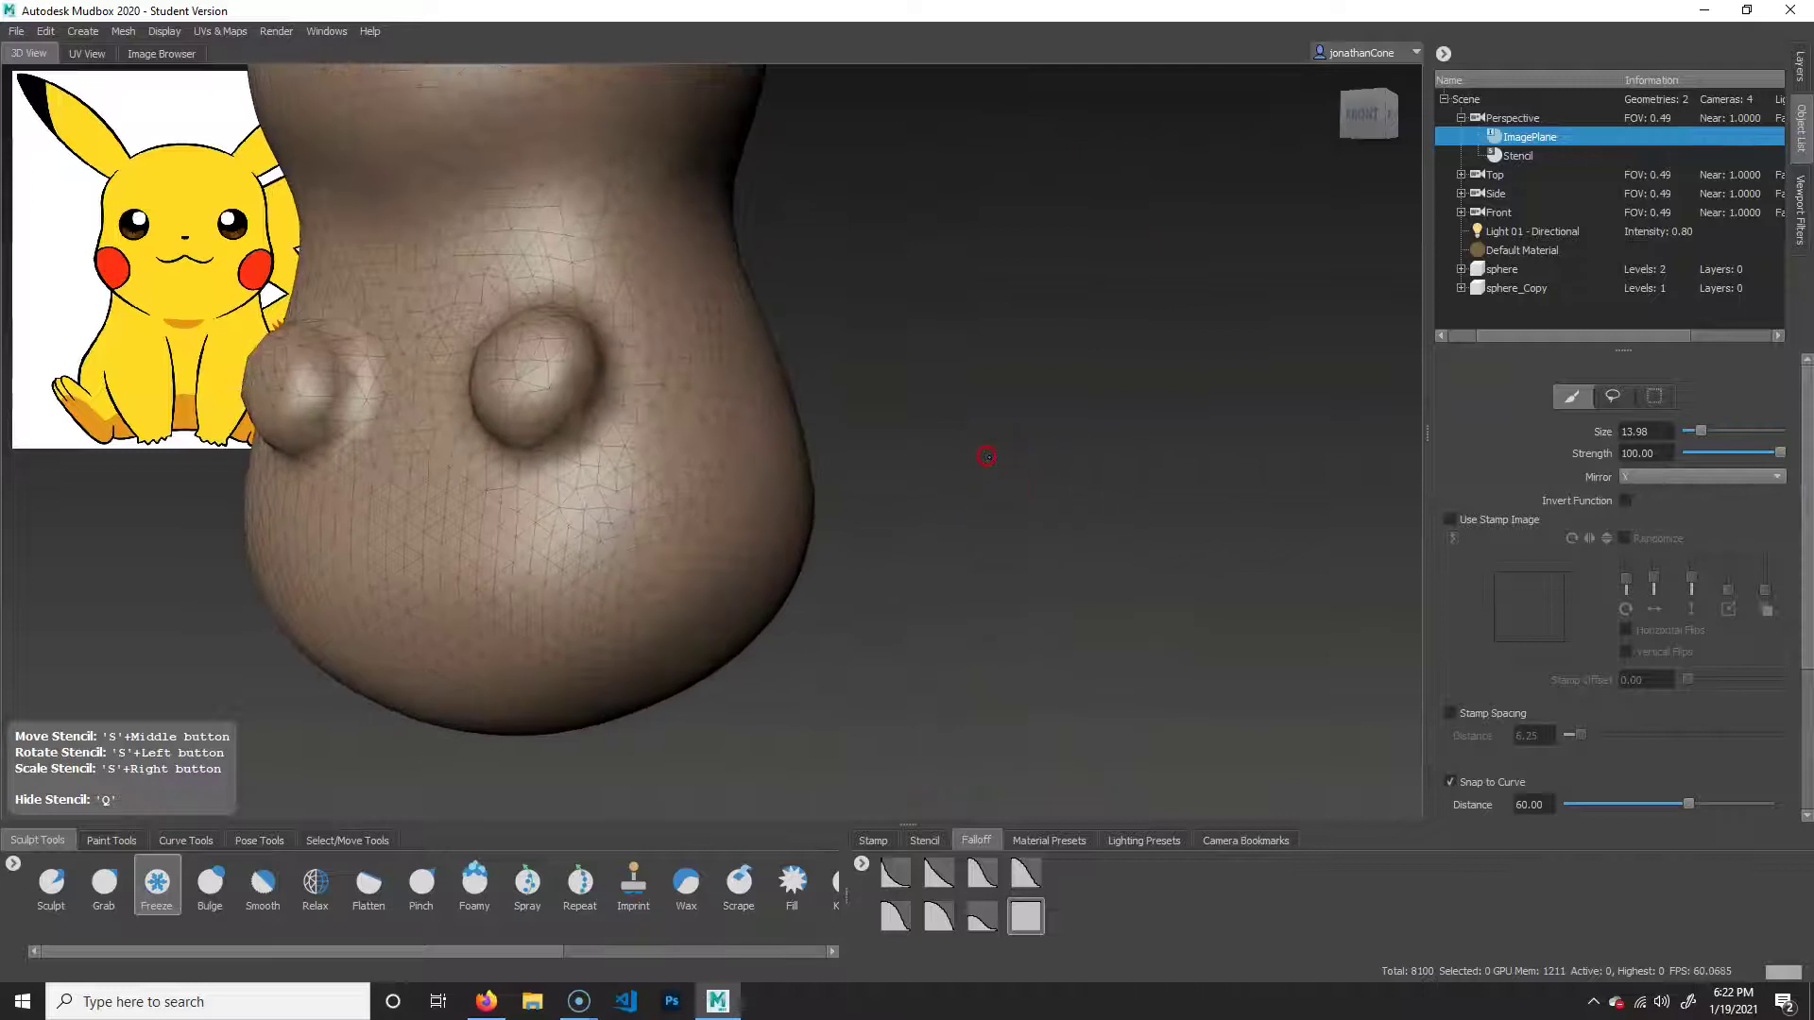
pyautogui.keyDown('alt'); pyautogui.moveTo(983, 454); pyautogui.dragTo(1061, 490, button='middle'); pyautogui.keyUp('alt')
pyautogui.keyDown('alt'); pyautogui.moveTo(1008, 372); pyautogui.dragTo(1041, 385); pyautogui.keyUp('alt')
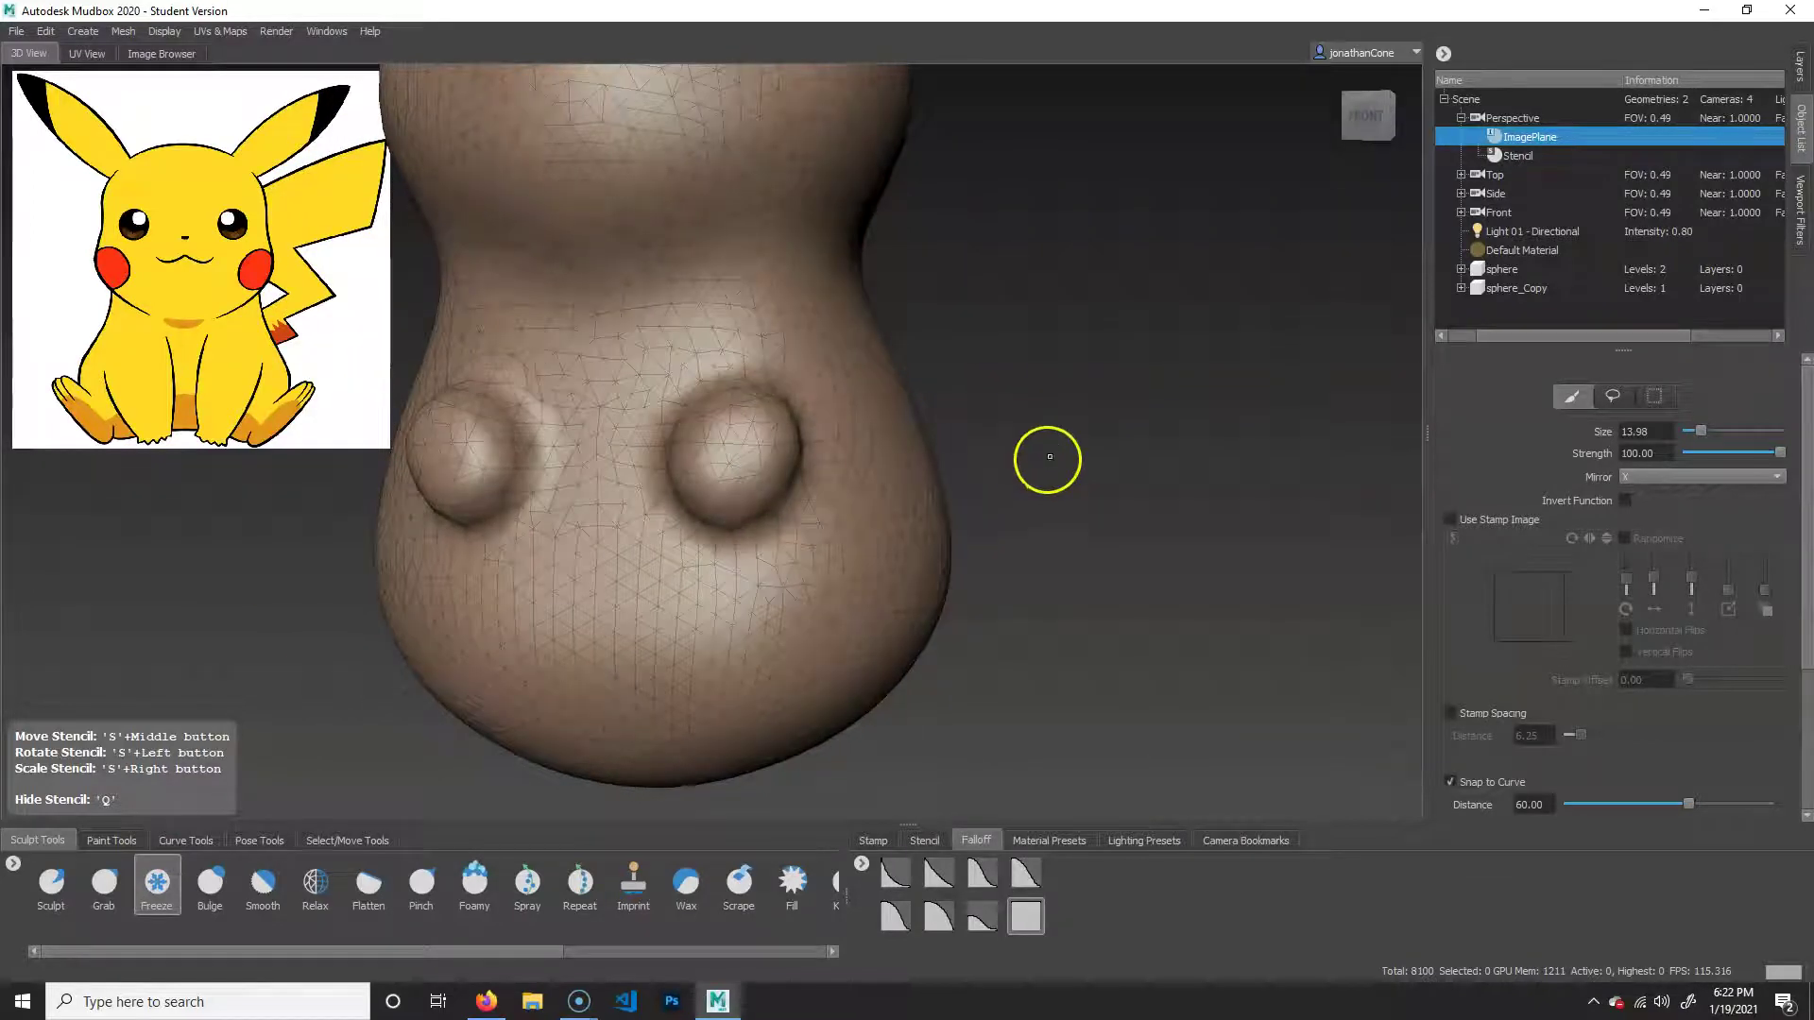
pyautogui.keyDown('alt'); pyautogui.moveTo(1048, 458); pyautogui.dragTo(1093, 461, button='middle'); pyautogui.keyUp('alt')
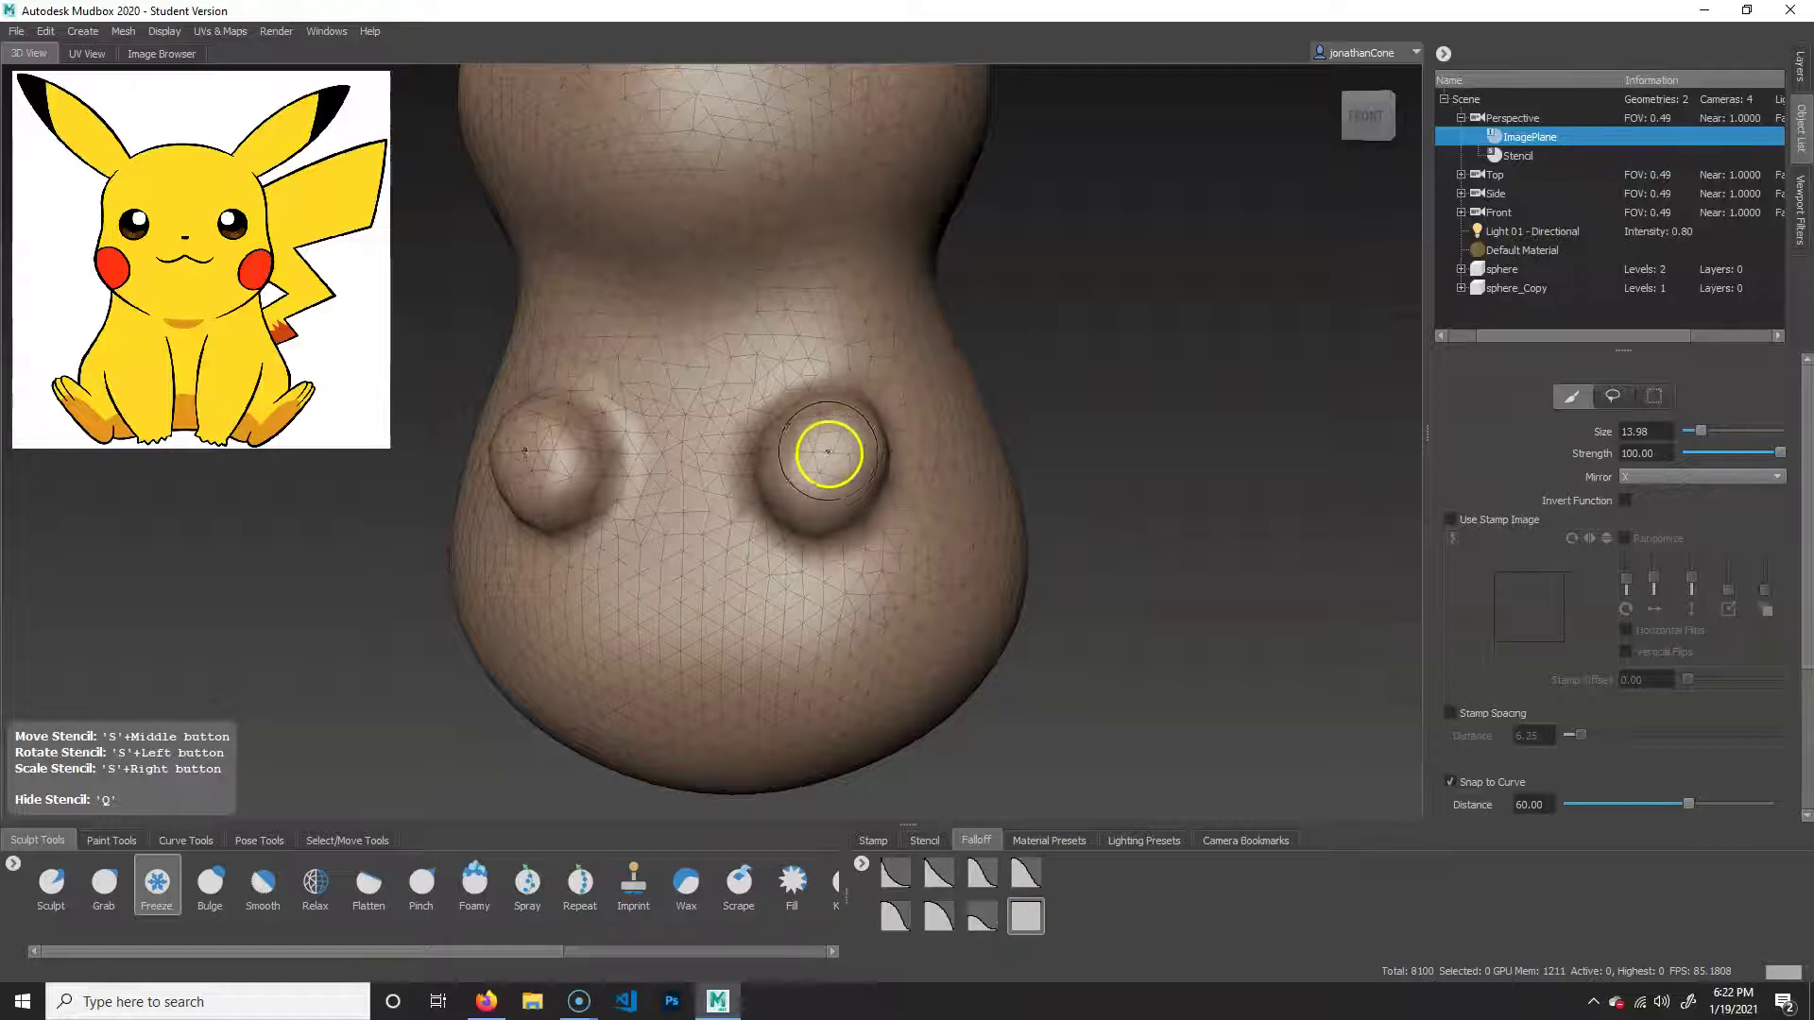
pyautogui.moveTo(818, 456)
pyautogui.mouseDown()
pyautogui.moveTo(813, 478)
pyautogui.moveTo(834, 440)
pyautogui.mouseUp()
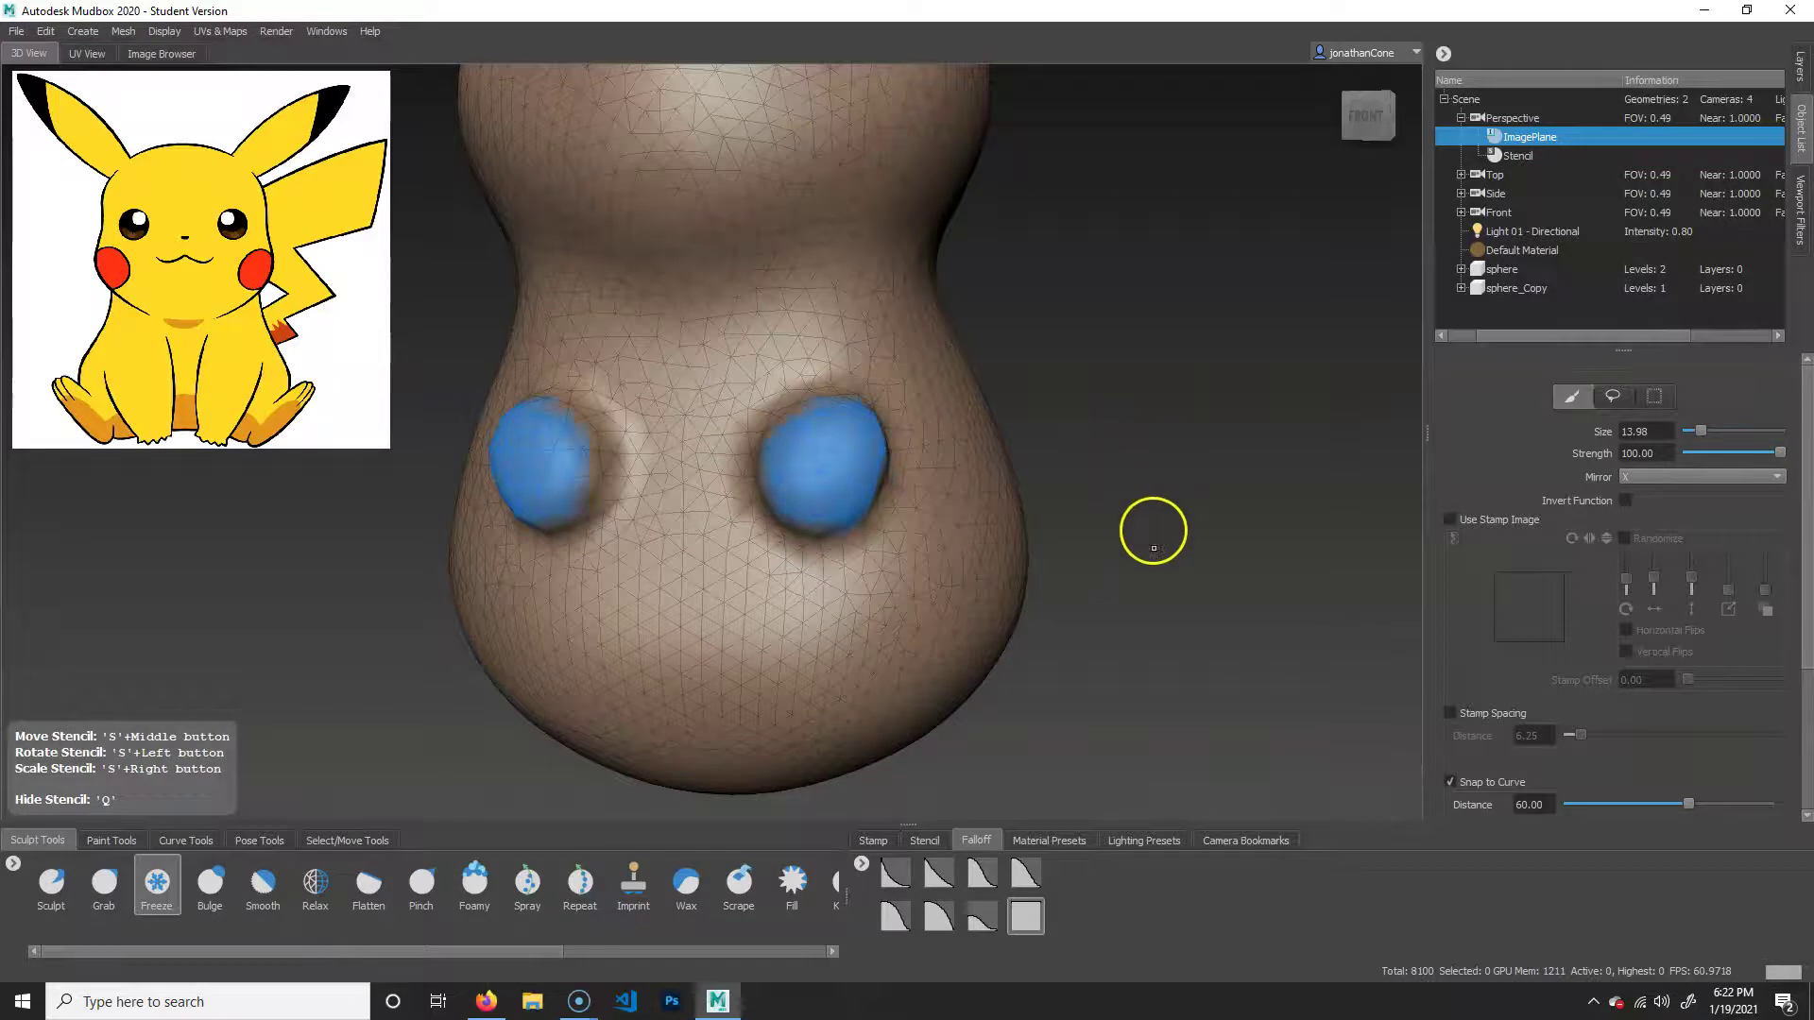
pyautogui.moveTo(1178, 587)
pyautogui.keyDown('alt'); pyautogui.mouseDown()
pyautogui.moveTo(911, 579)
pyautogui.moveTo(1107, 578)
pyautogui.moveTo(1103, 563)
pyautogui.mouseUp(); pyautogui.keyUp('alt')
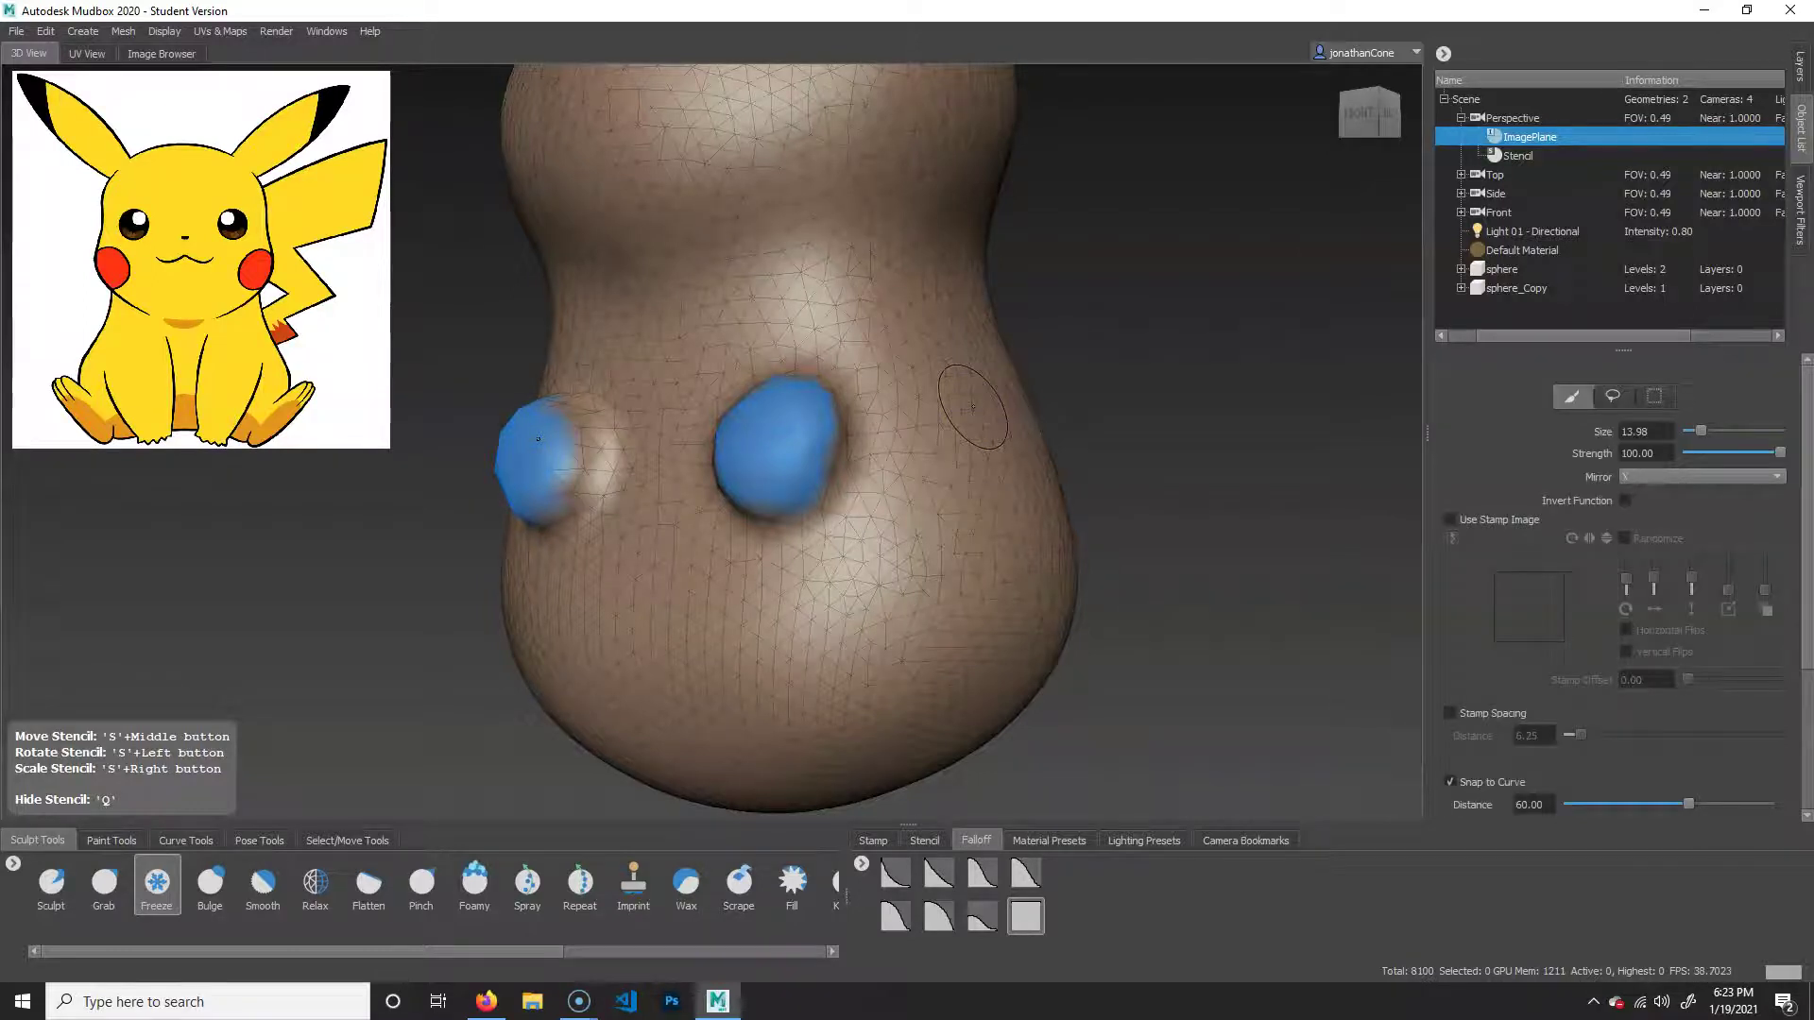
pyautogui.hotkey('ctrl', 'i')
# Pull the unfrozen bumps forward and down into long arms with the Grab brush at a size of about 71.
pyautogui.moveTo(1152, 475)
pyautogui.keyDown('alt'); pyautogui.mouseDown()
pyautogui.moveTo(1162, 506)
pyautogui.moveTo(1136, 533)
pyautogui.moveTo(1135, 504)
pyautogui.mouseUp(); pyautogui.keyUp('alt')
pyautogui.click(105, 888)
pyautogui.moveTo(778, 477); pyautogui.dragTo(967, 471)
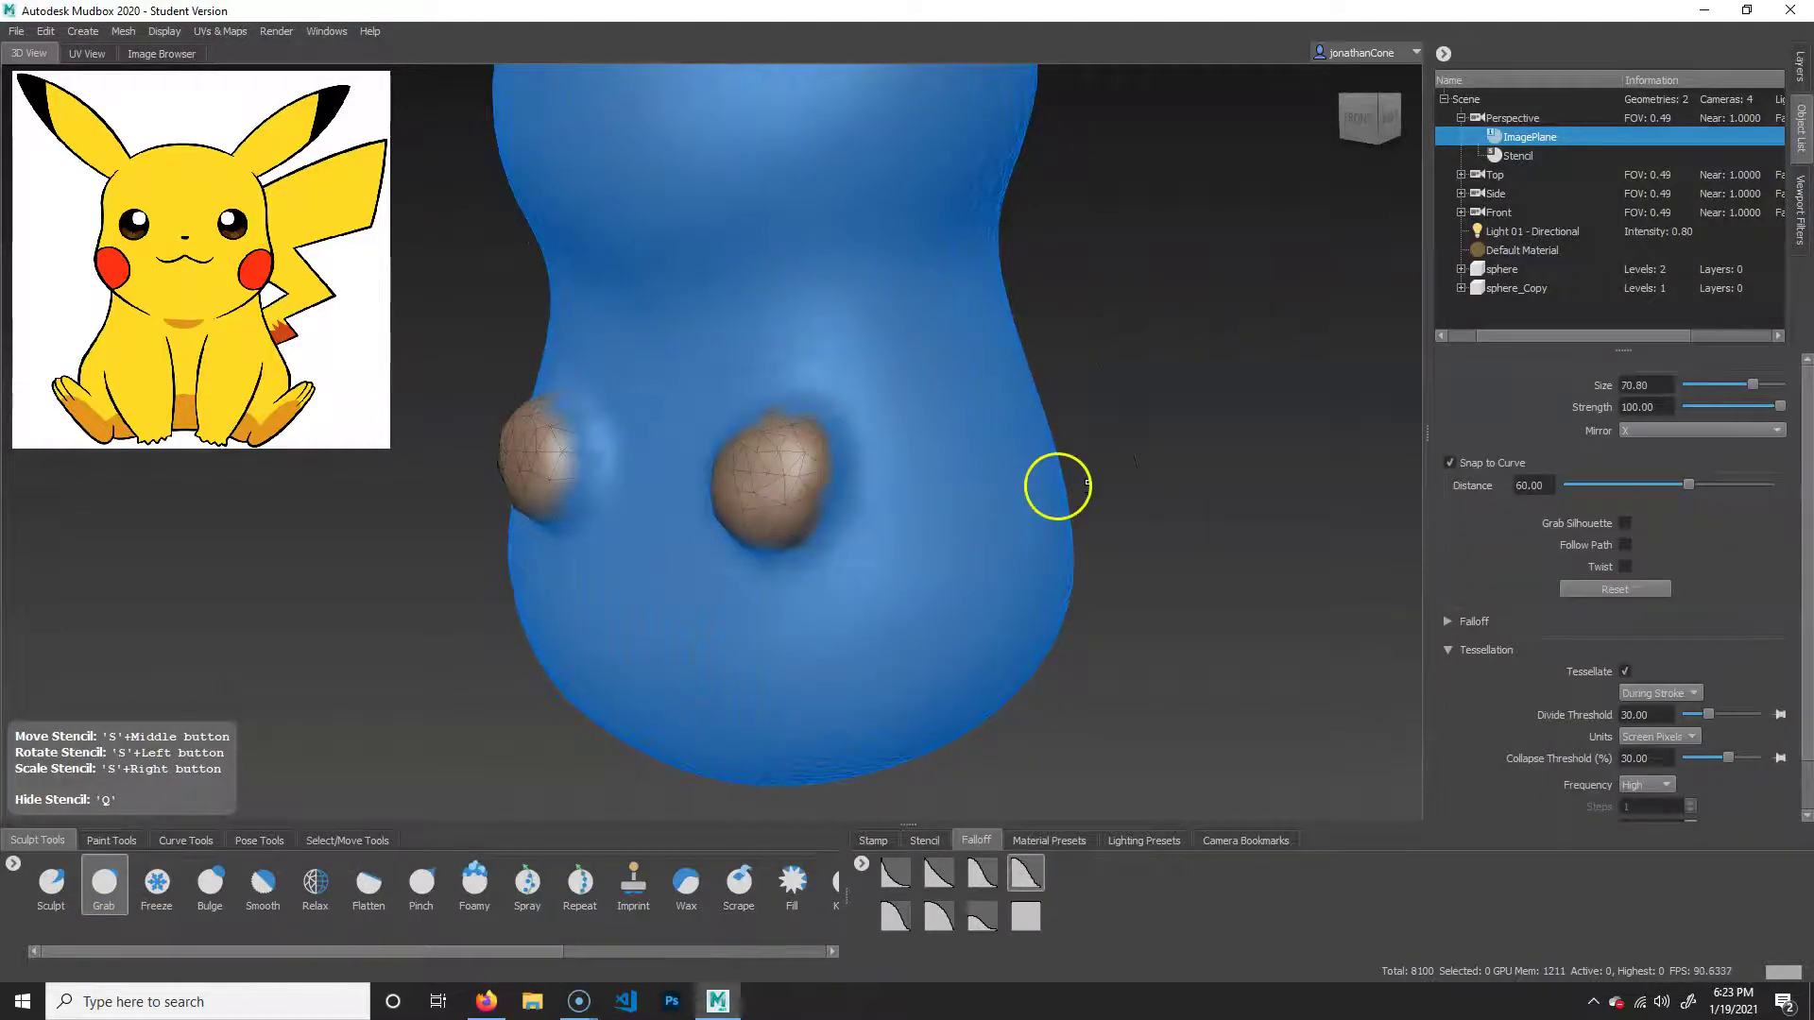
pyautogui.keyDown('alt'); pyautogui.moveTo(1162, 608); pyautogui.dragTo(918, 592); pyautogui.keyUp('alt')
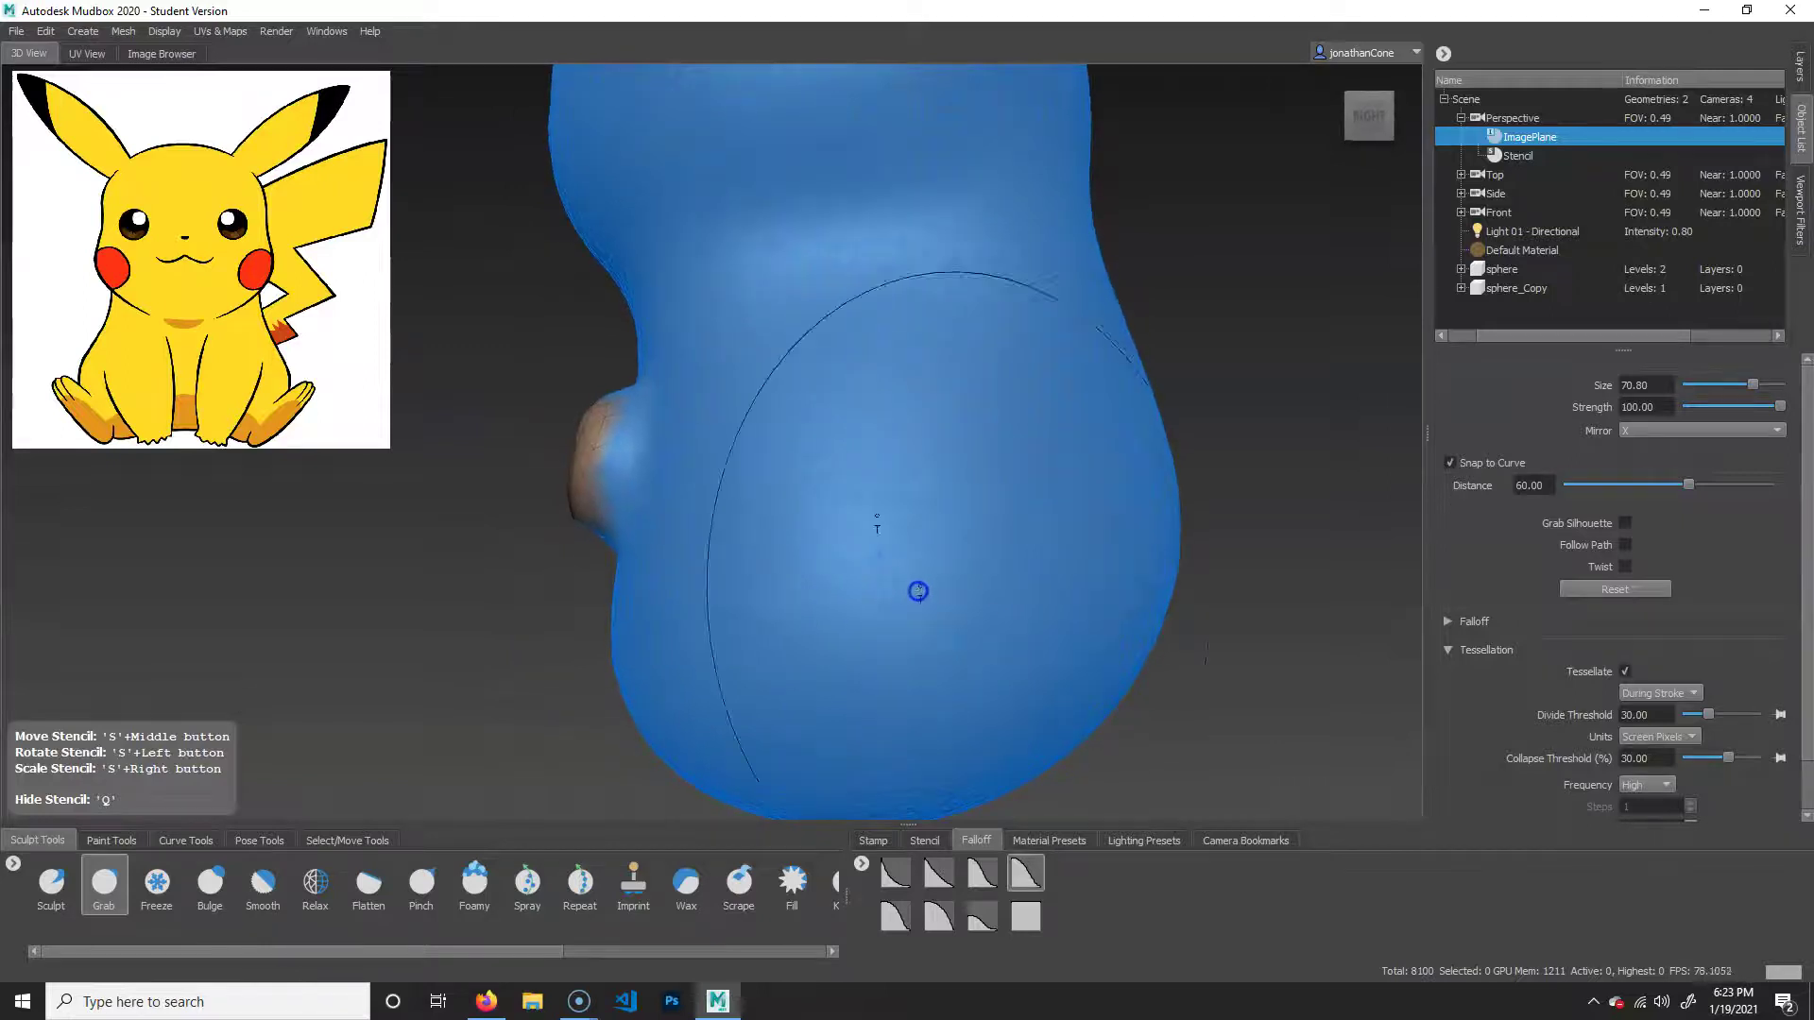
pyautogui.moveTo(571, 449)
pyautogui.mouseDown()
pyautogui.moveTo(529, 483)
pyautogui.moveTo(406, 486)
pyautogui.moveTo(390, 504)
pyautogui.moveTo(349, 599)
pyautogui.moveTo(405, 625)
pyautogui.moveTo(422, 514)
pyautogui.moveTo(385, 640)
pyautogui.moveTo(400, 678)
pyautogui.moveTo(404, 654)
pyautogui.mouseUp()
pyautogui.keyDown('alt'); pyautogui.moveTo(1239, 479); pyautogui.dragTo(939, 599); pyautogui.keyUp('alt')
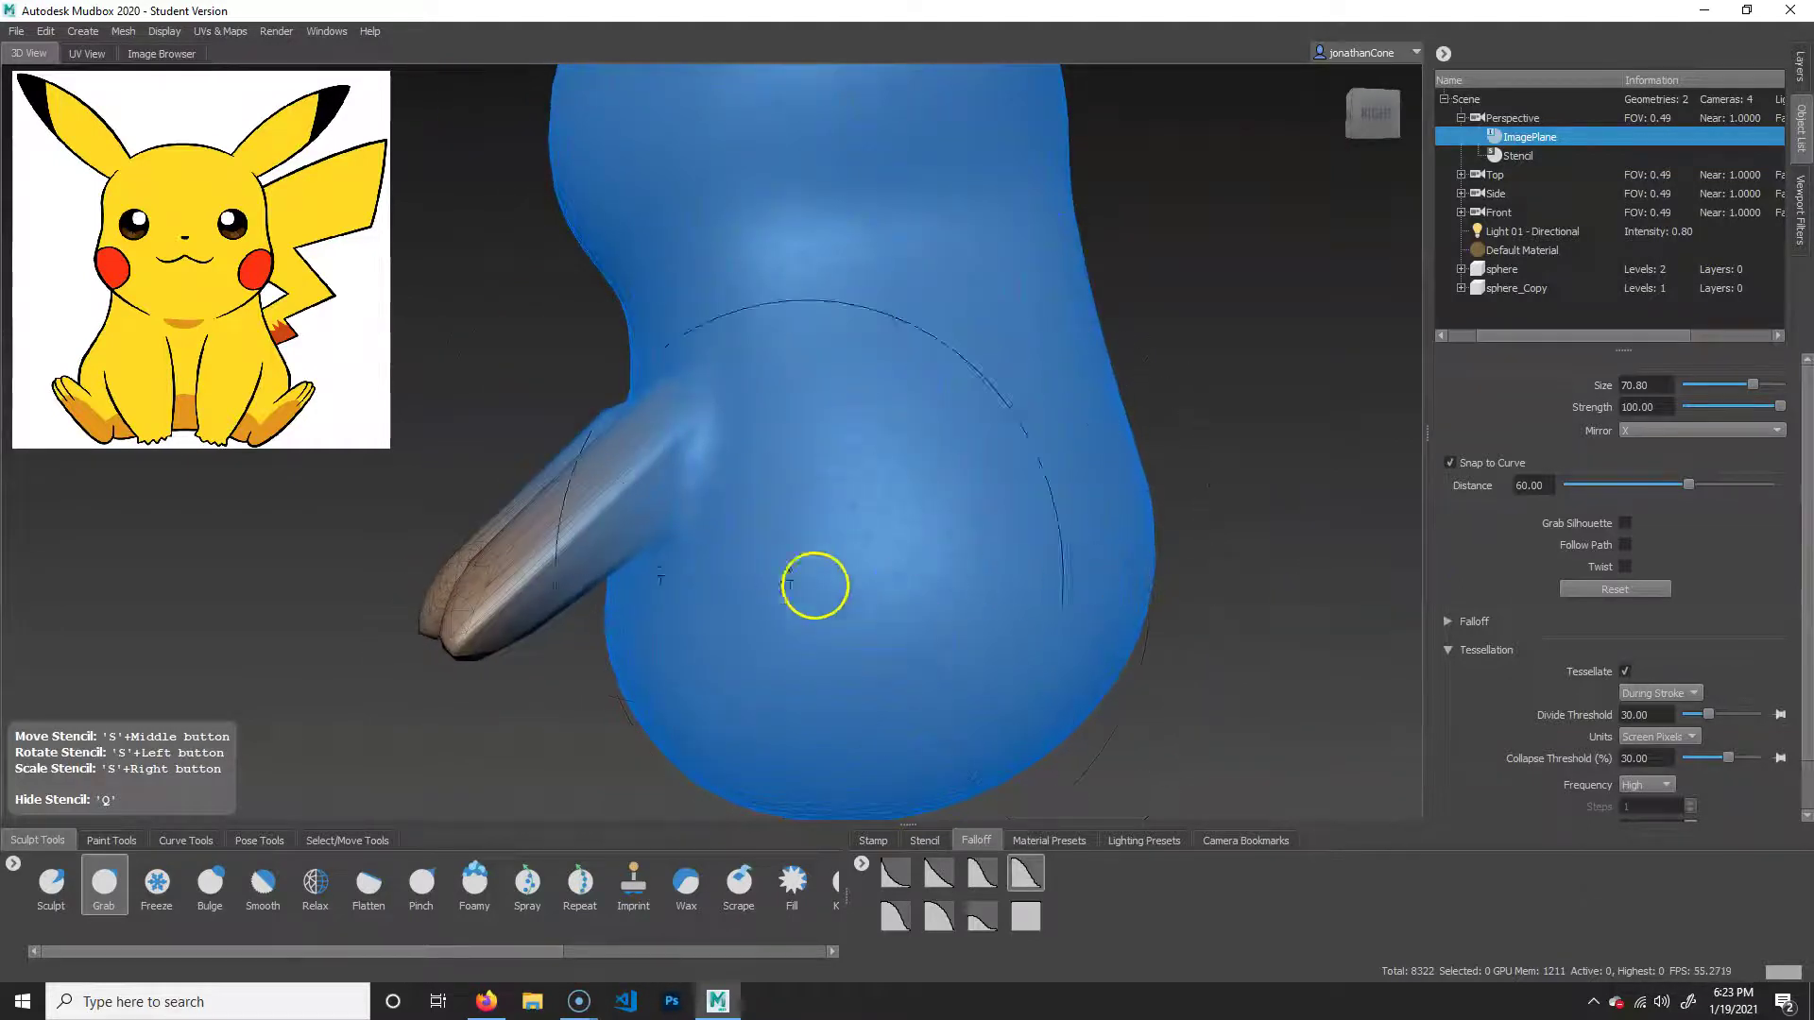
pyautogui.keyDown('alt'); pyautogui.moveTo(1202, 639); pyautogui.dragTo(1235, 592); pyautogui.keyUp('alt')
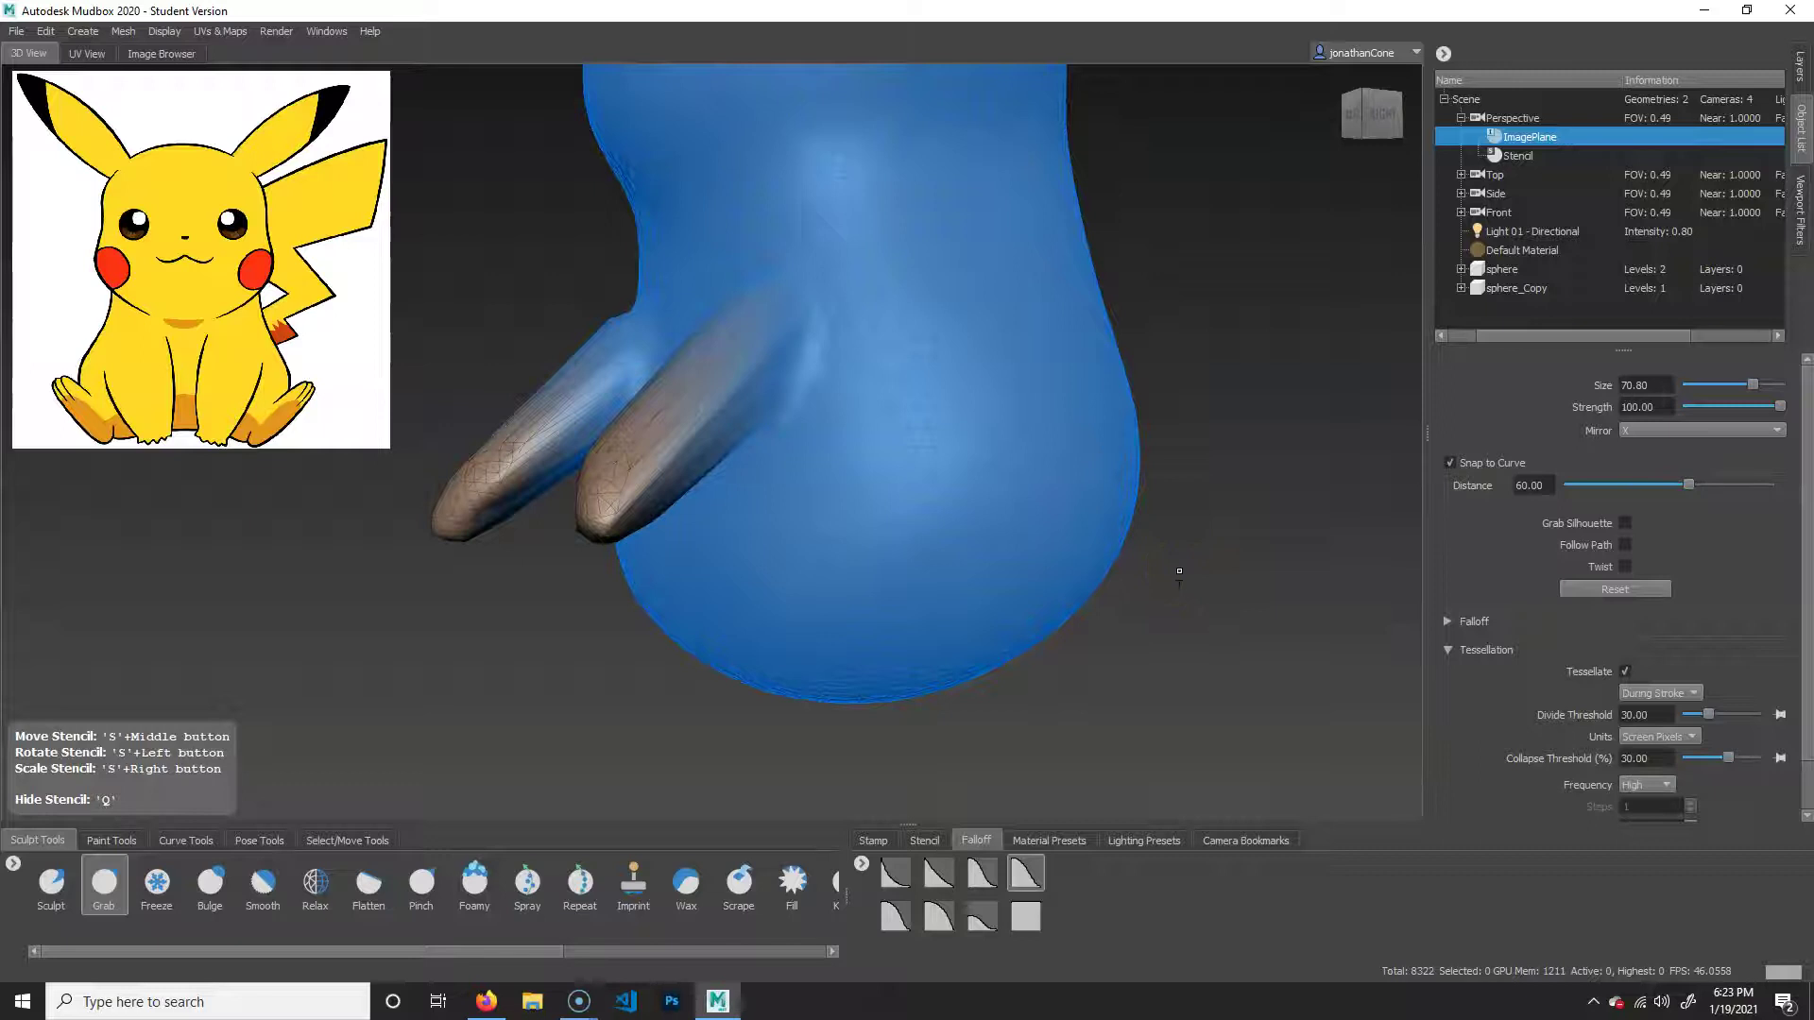
# Unfreeze the whole model and lightly smooth the area where the arm joins the body.
pyautogui.hotkey('shift', 'u')
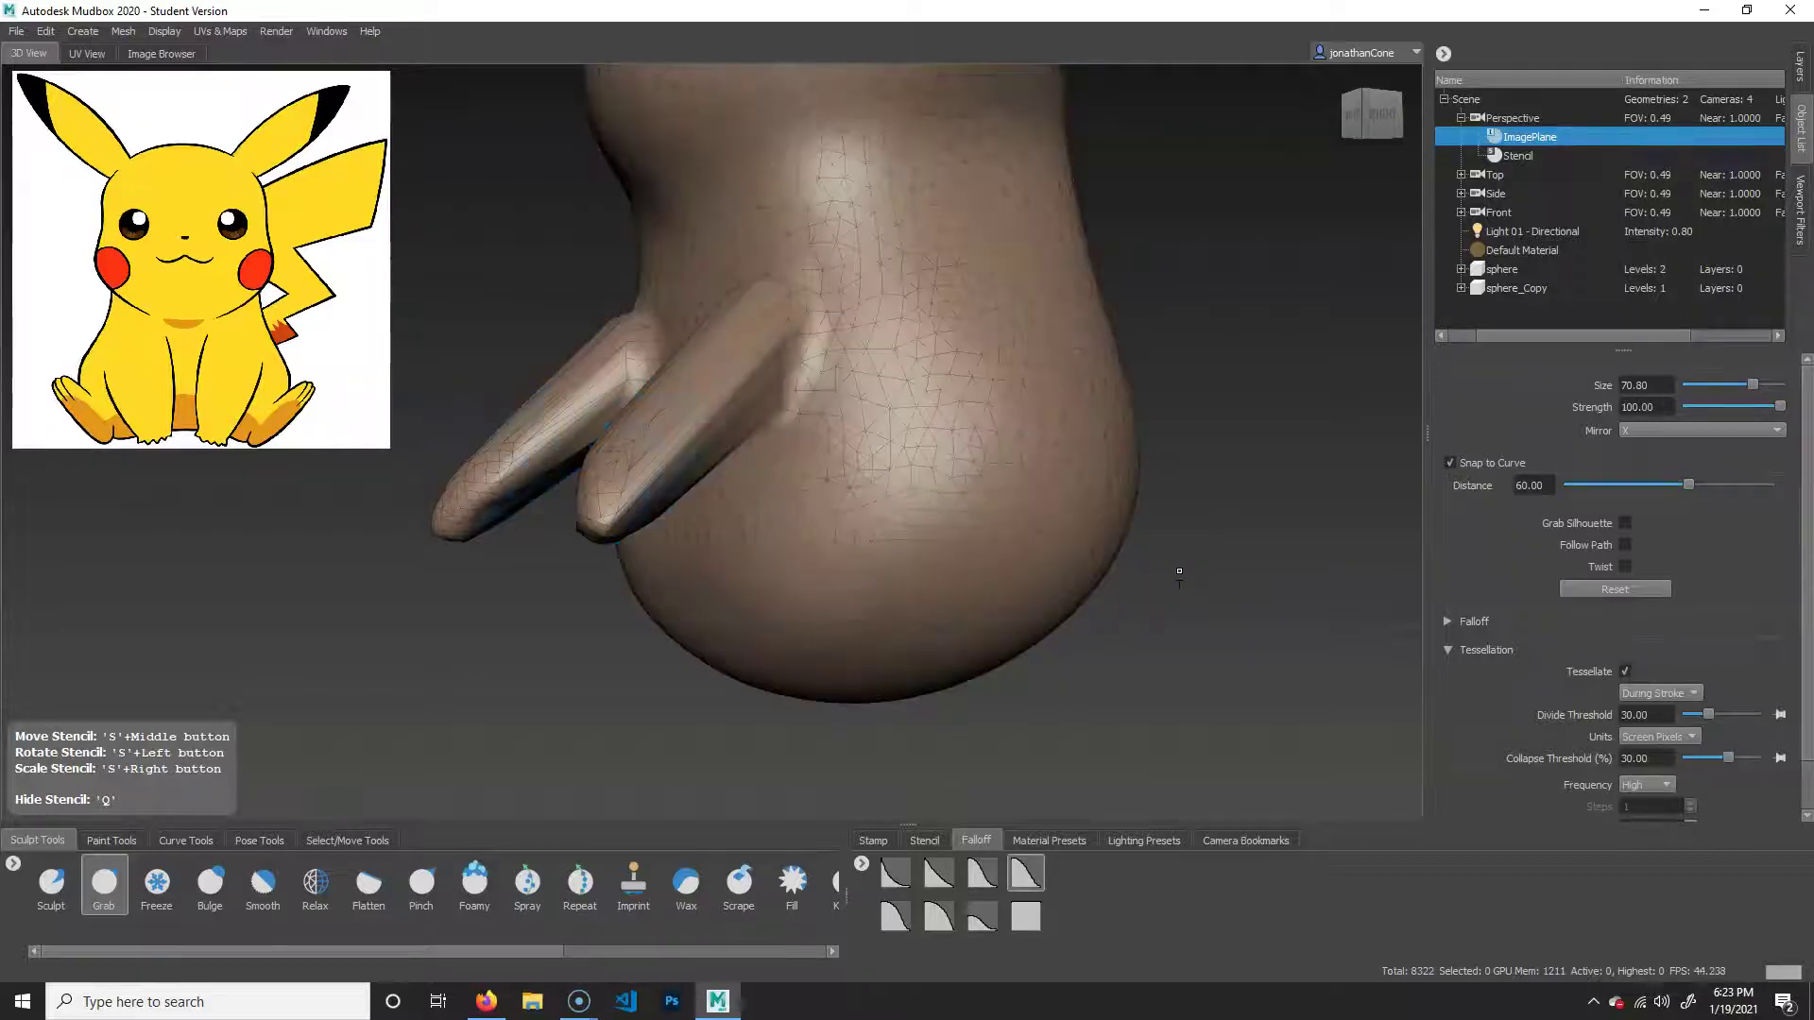
pyautogui.keyDown('alt'); pyautogui.moveTo(1179, 570); pyautogui.dragTo(1360, 661); pyautogui.keyUp('alt')
pyautogui.keyDown('shift'); pyautogui.moveTo(847, 365); pyautogui.dragTo(822, 353); pyautogui.keyUp('shift')
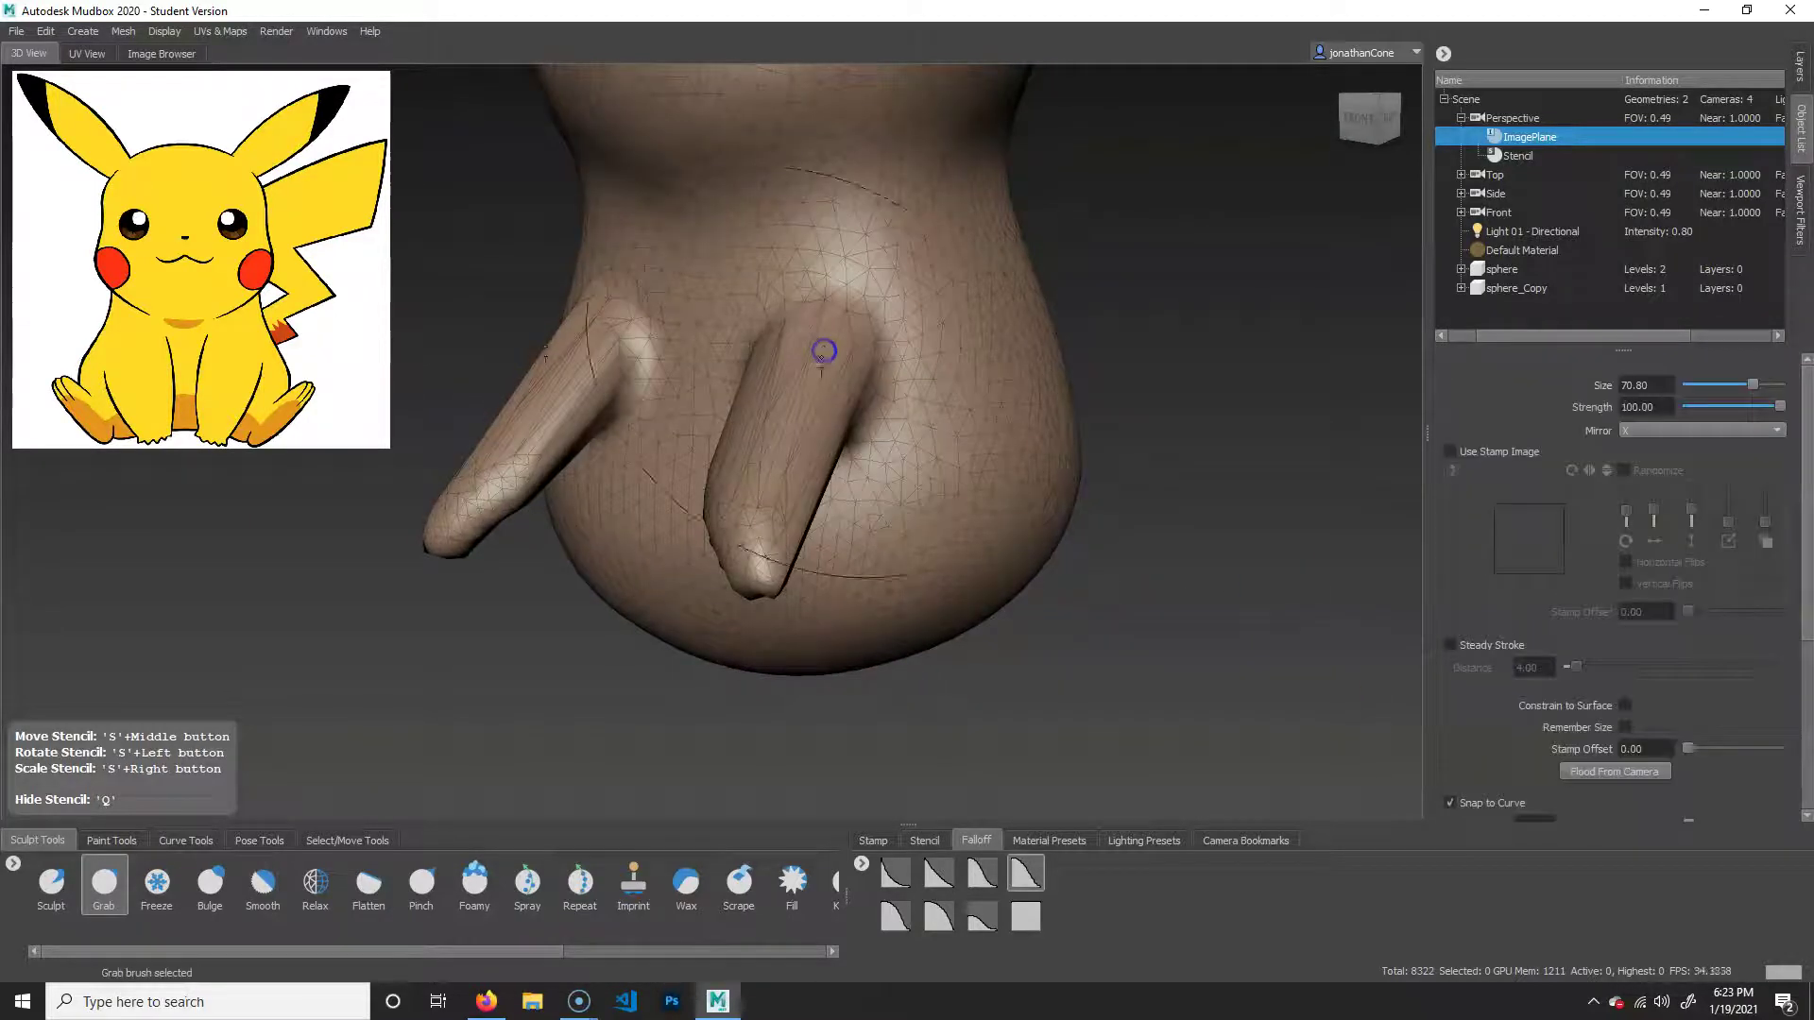
# Retessellate the stretched arms with the Remesh brush at a size of about 40 and smooth them into the body.
pyautogui.click(601, 948)
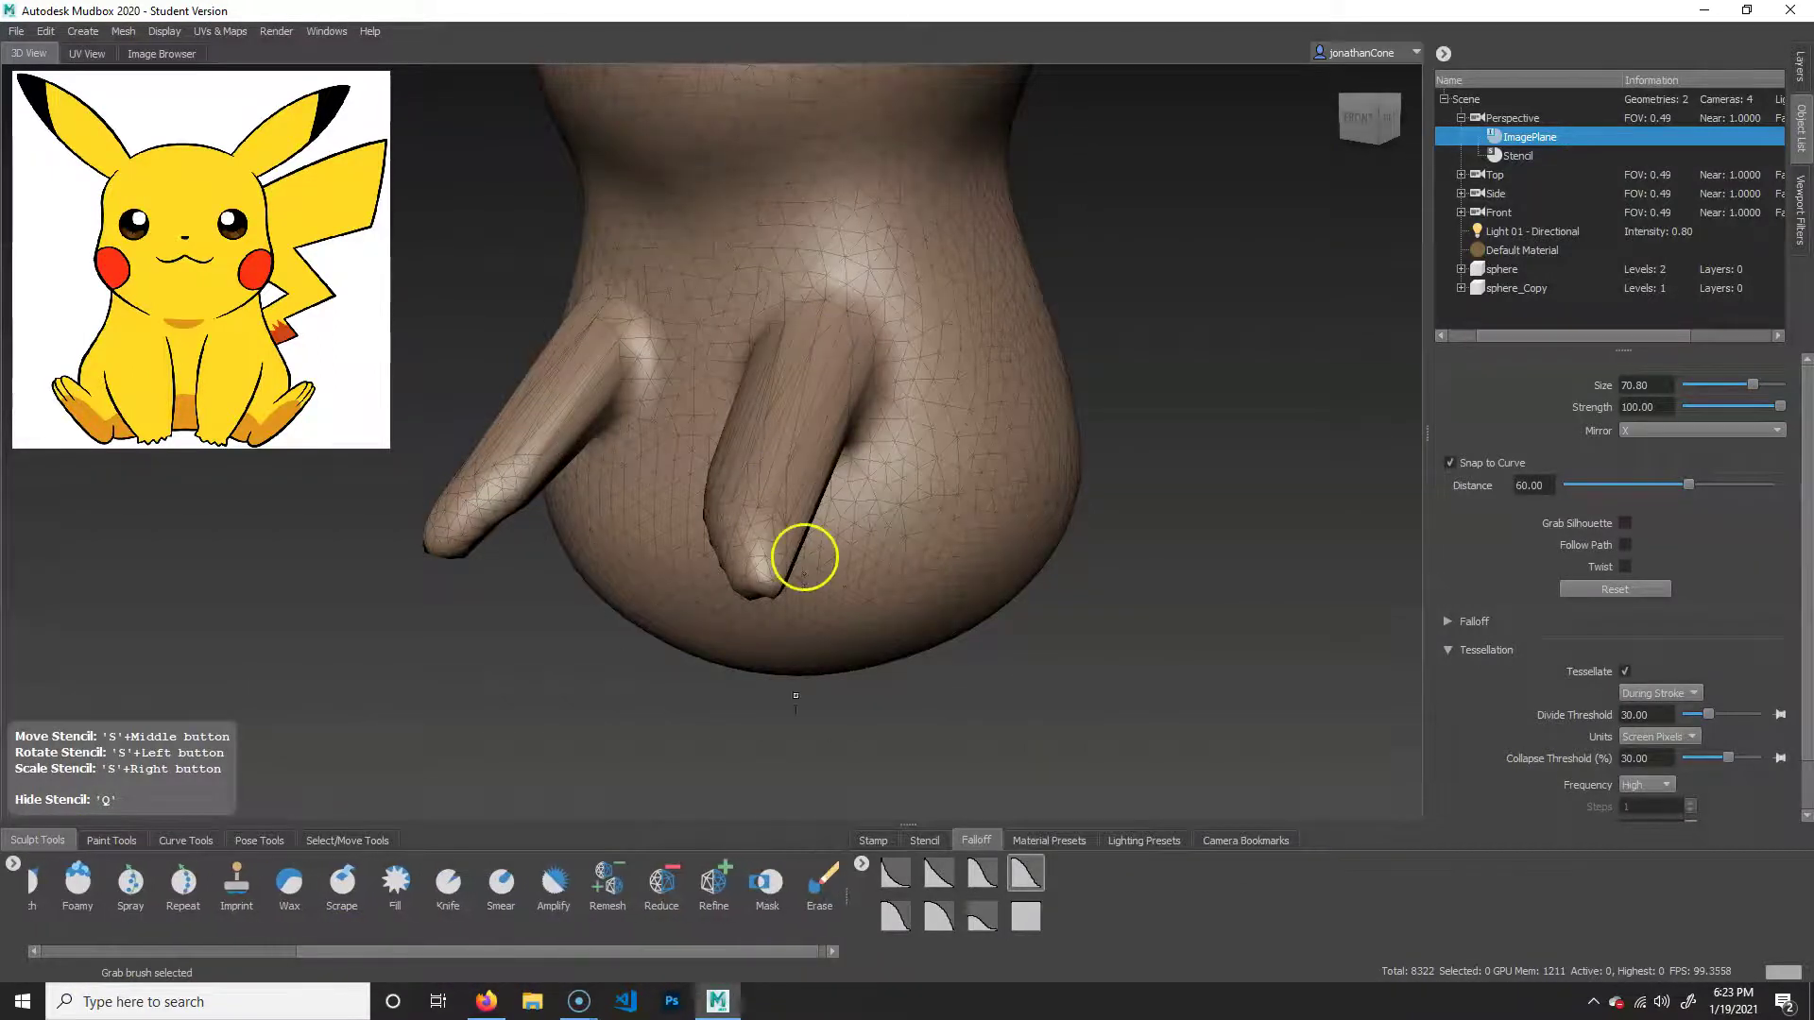
pyautogui.click(620, 878)
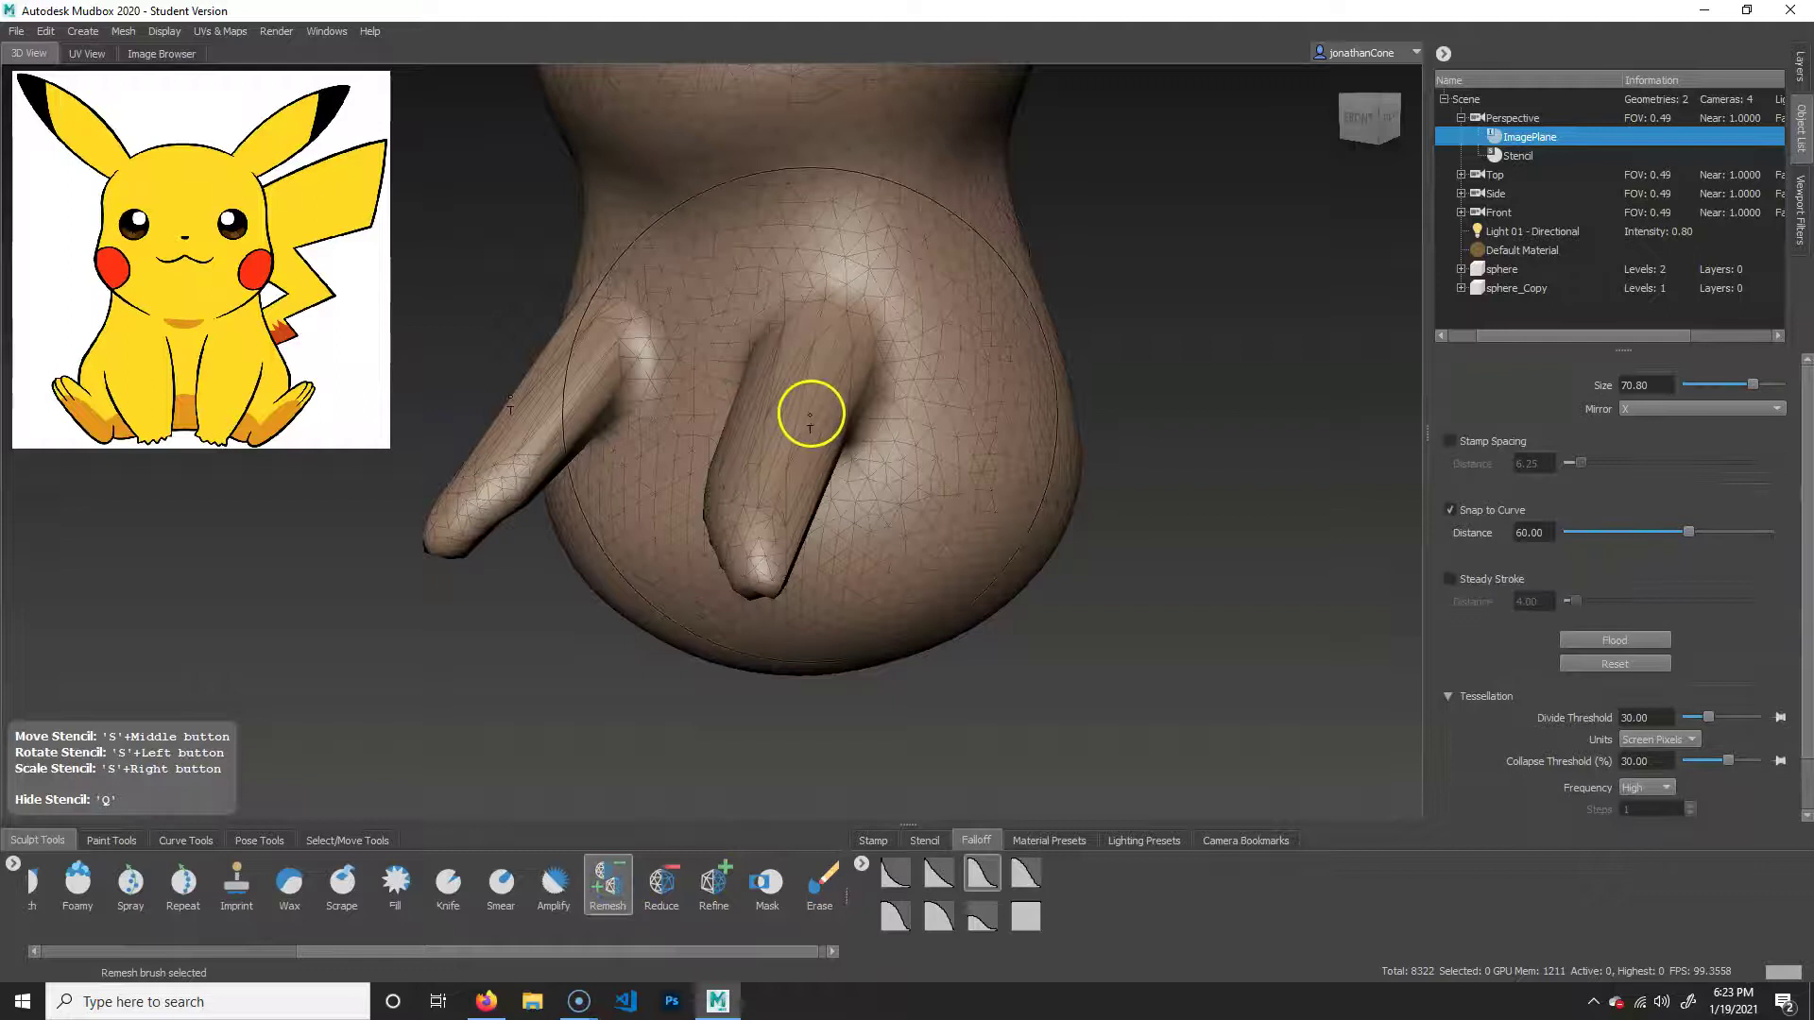
pyautogui.moveTo(818, 414); pyautogui.dragTo(684, 406)
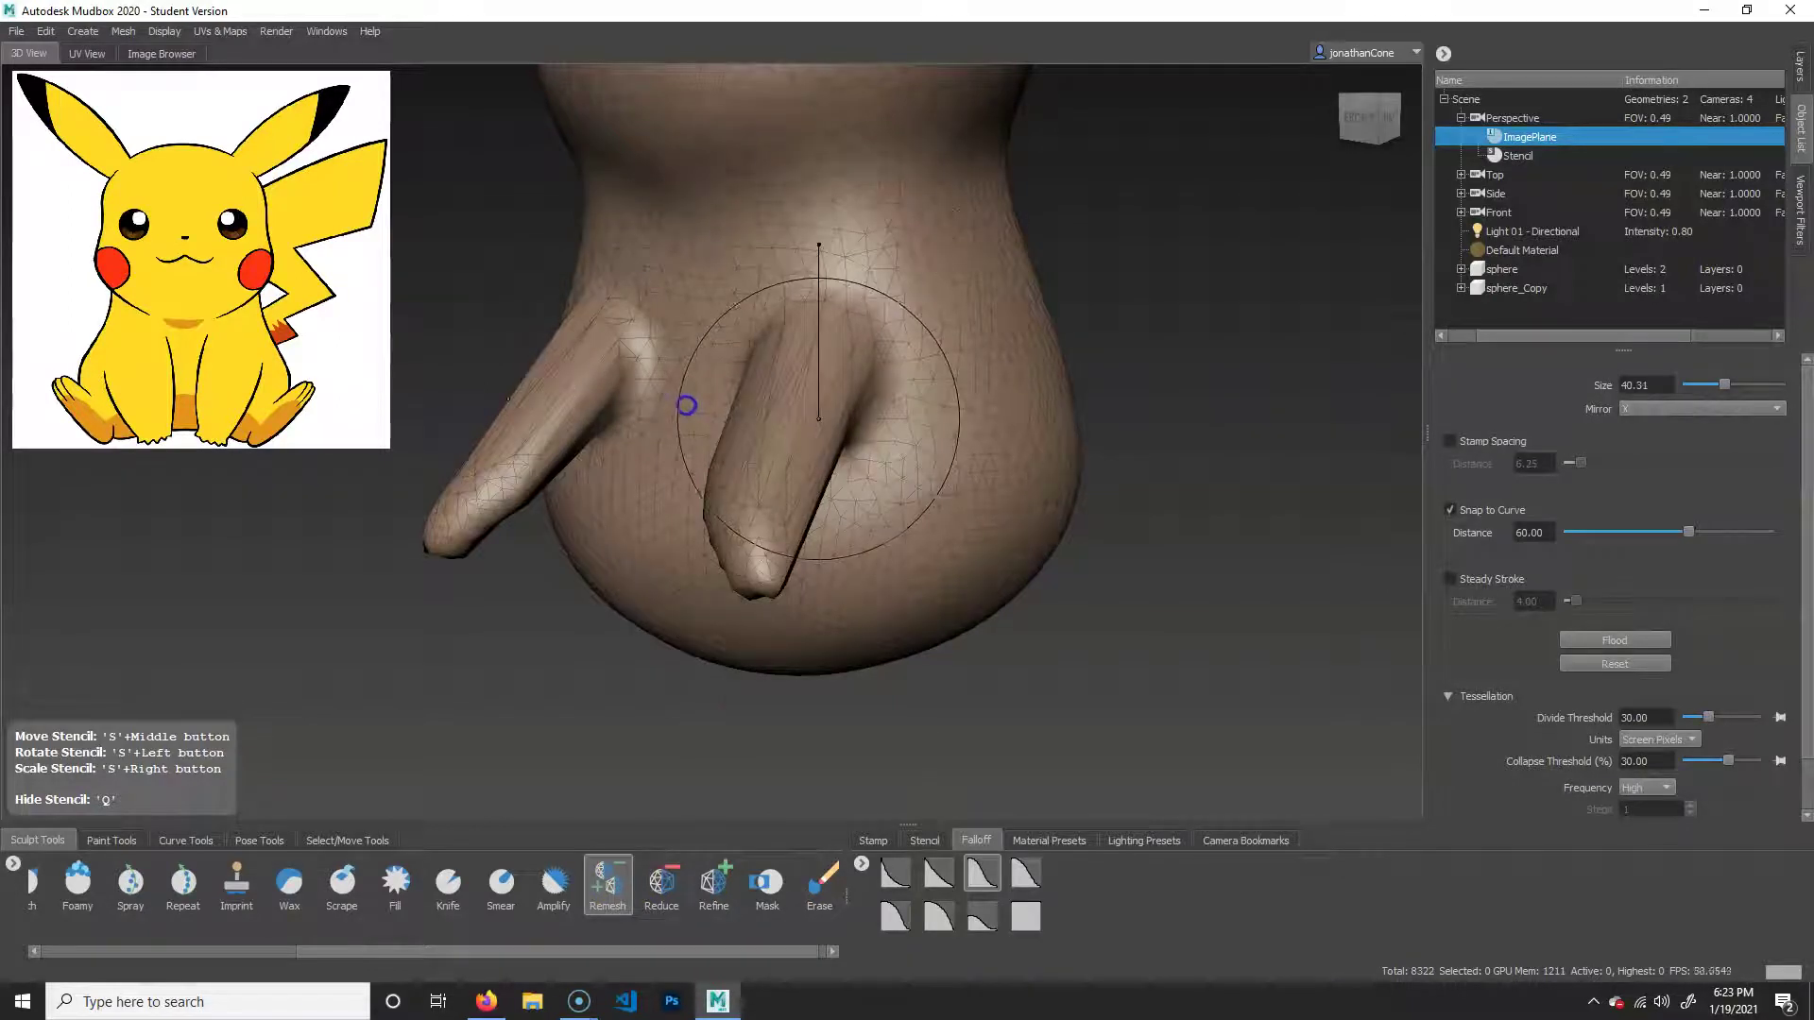
pyautogui.moveTo(863, 385)
pyautogui.mouseDown()
pyautogui.moveTo(805, 433)
pyautogui.moveTo(828, 446)
pyautogui.mouseUp()
pyautogui.keyDown('alt'); pyautogui.moveTo(1074, 573); pyautogui.dragTo(1086, 455); pyautogui.keyUp('alt')
pyautogui.moveTo(774, 312); pyautogui.dragTo(735, 249)
pyautogui.keyDown('alt'); pyautogui.moveTo(792, 320); pyautogui.dragTo(864, 614); pyautogui.keyUp('alt')
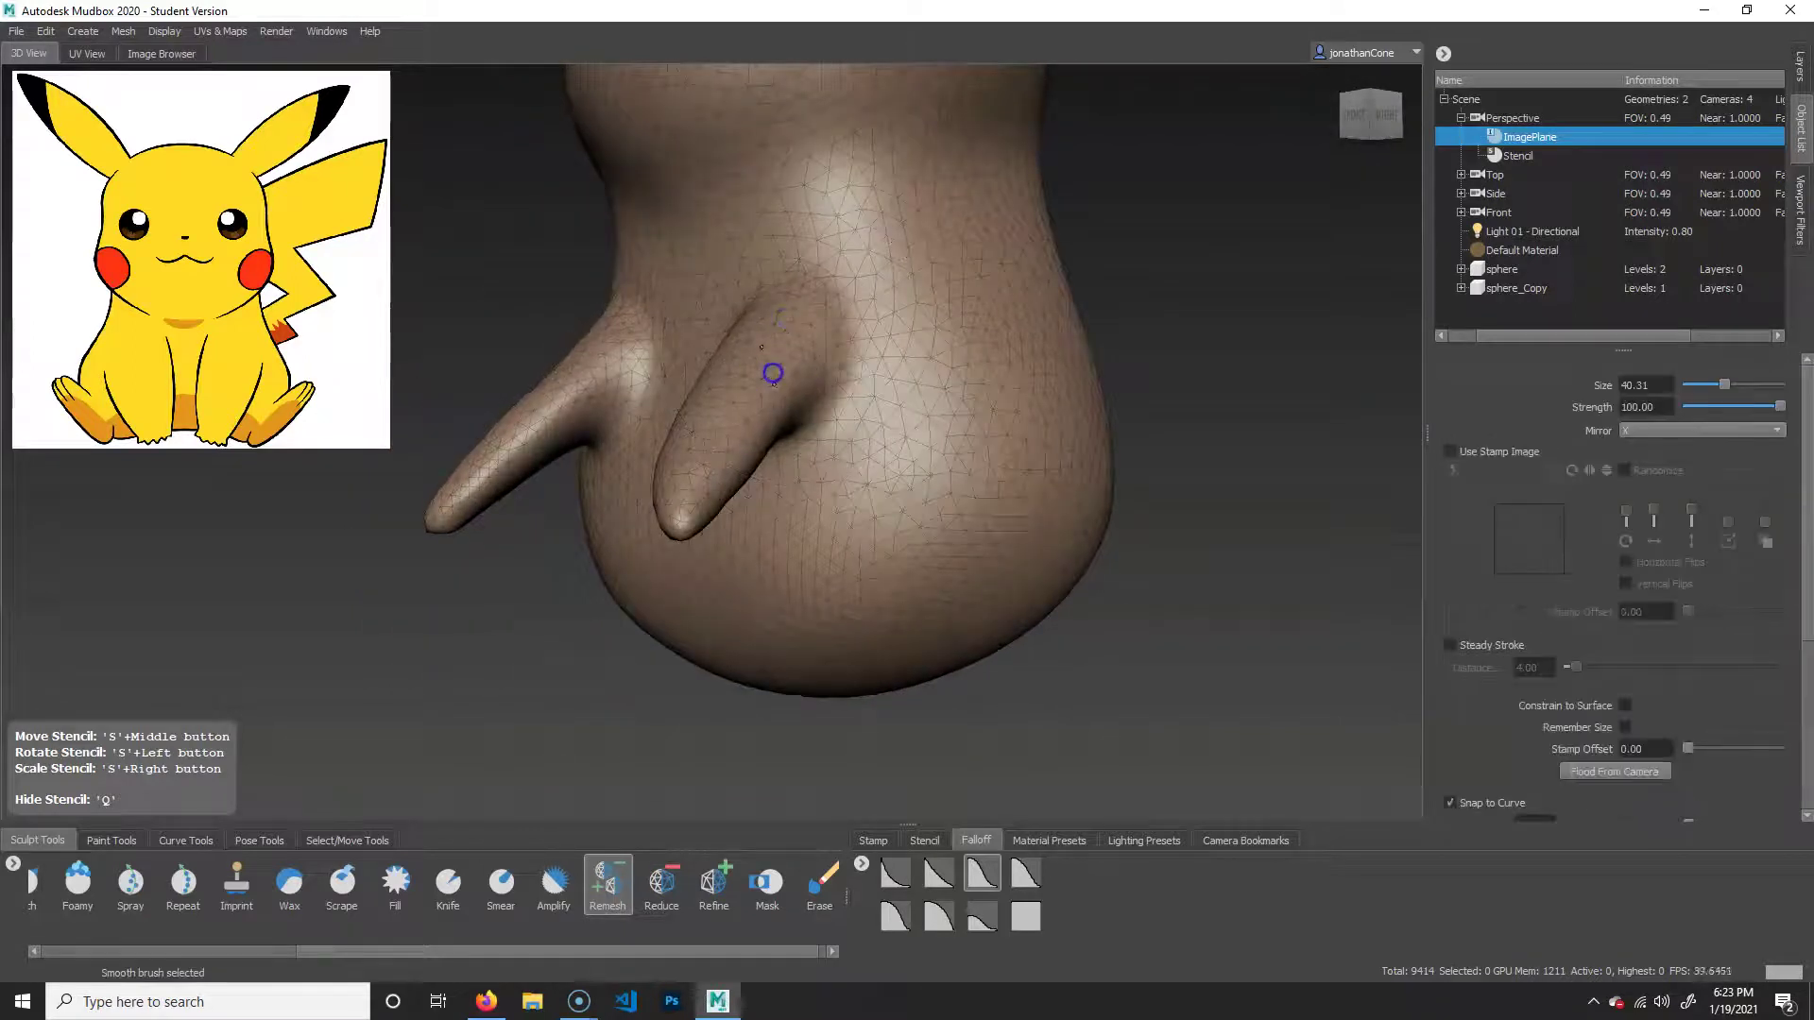
# Thicken the arms with the Bulge brush at a size of about 40 and strength 15, and smooth where they join the body.
pyautogui.keyDown('alt'); pyautogui.moveTo(1064, 381); pyautogui.dragTo(1271, 467); pyautogui.keyUp('alt')
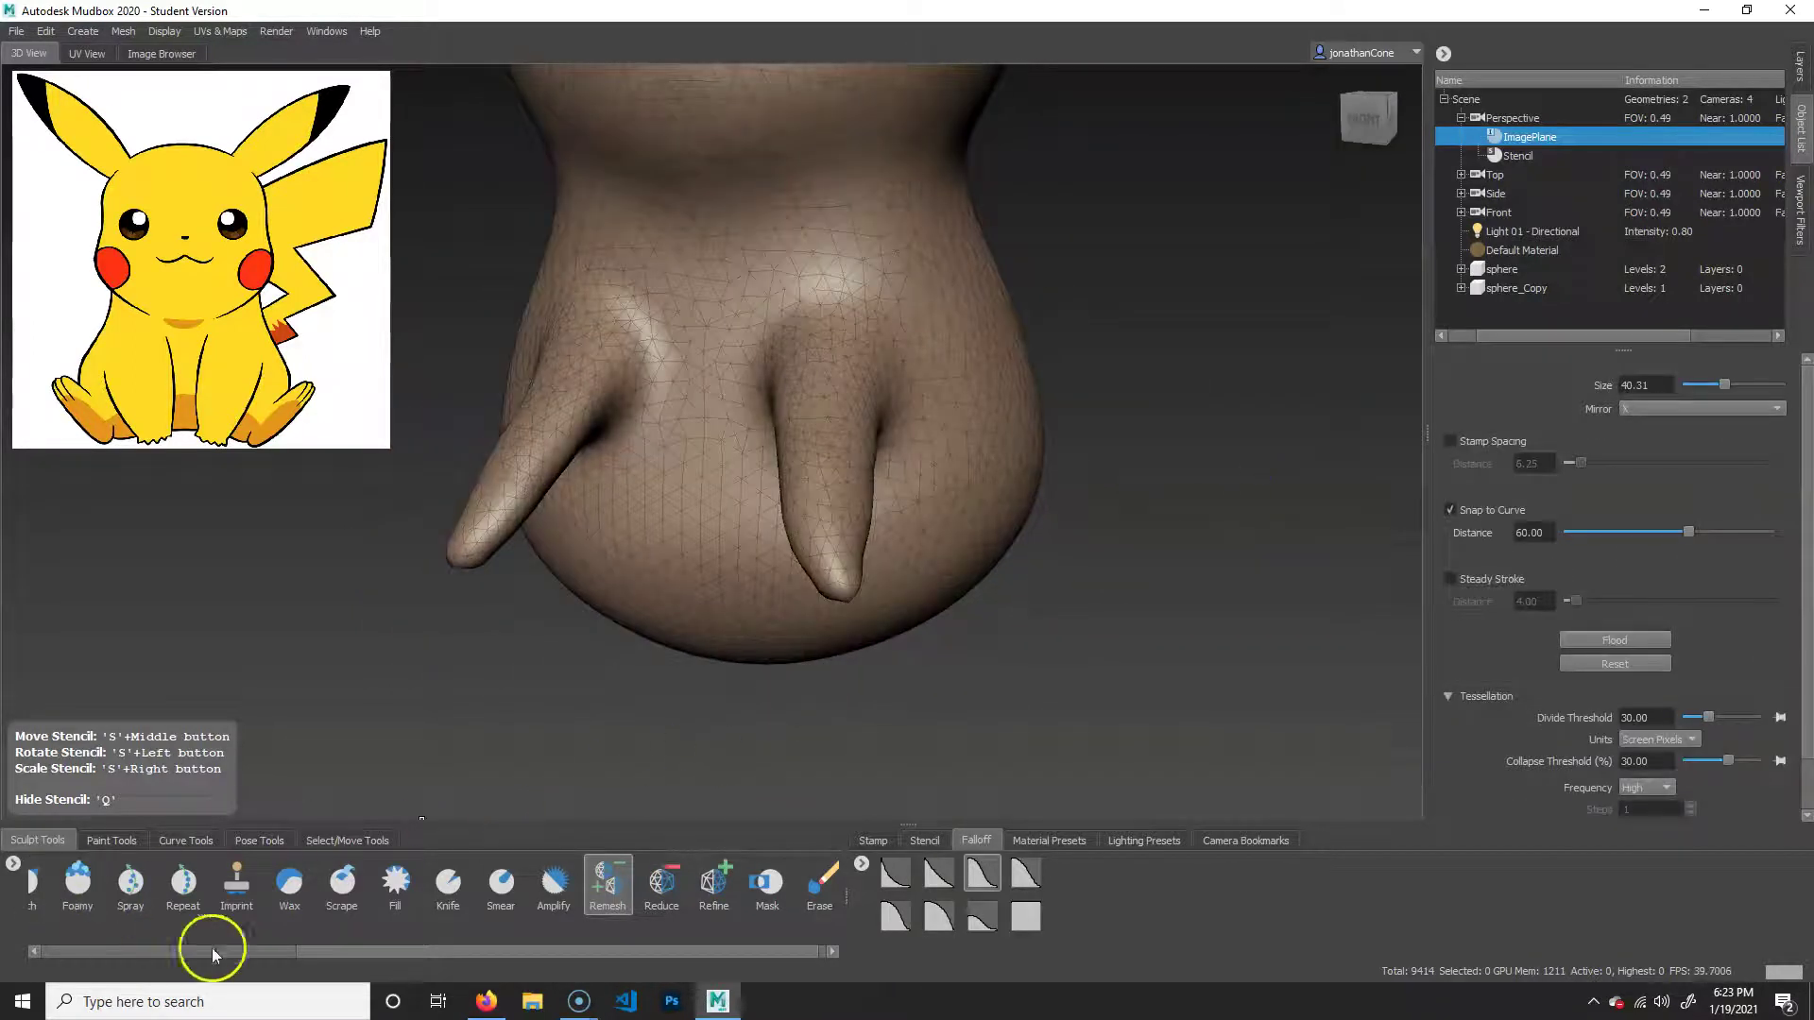
pyautogui.moveTo(497, 949); pyautogui.dragTo(255, 952)
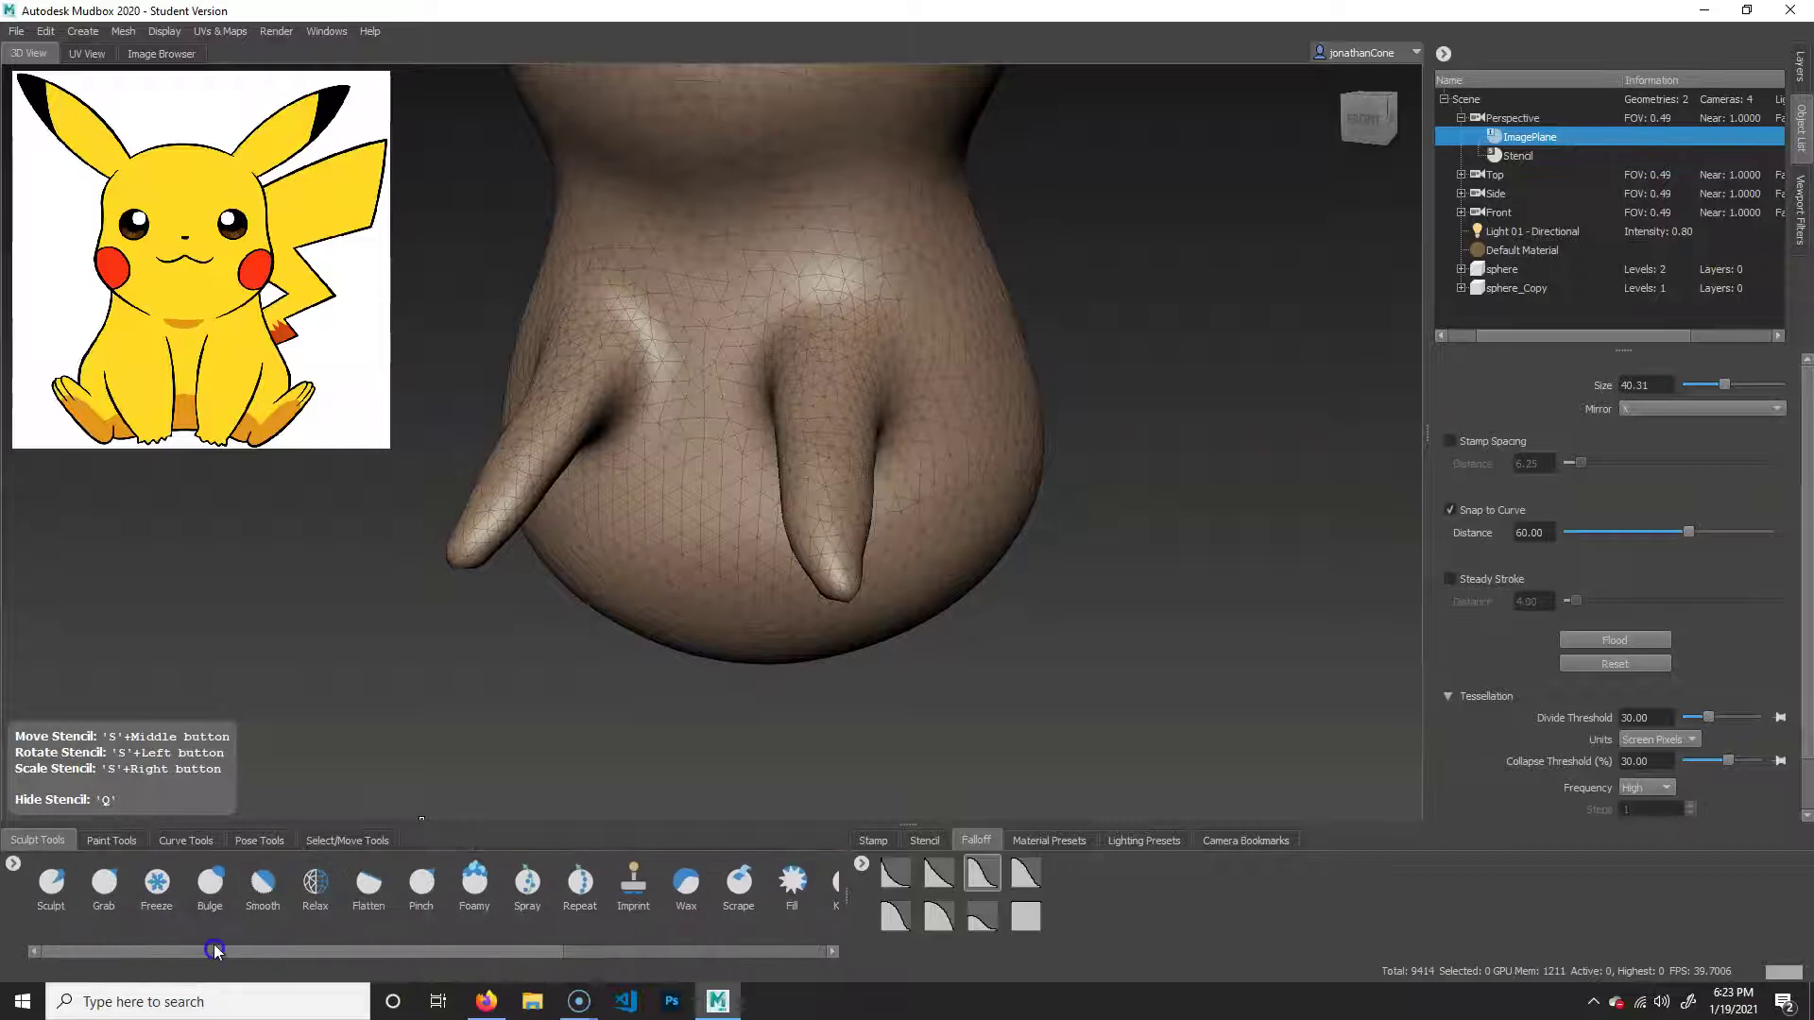
pyautogui.click(210, 881)
pyautogui.keyDown('alt'); pyautogui.moveTo(1078, 615); pyautogui.dragTo(964, 607); pyautogui.keyUp('alt')
pyautogui.moveTo(771, 316); pyautogui.dragTo(755, 317)
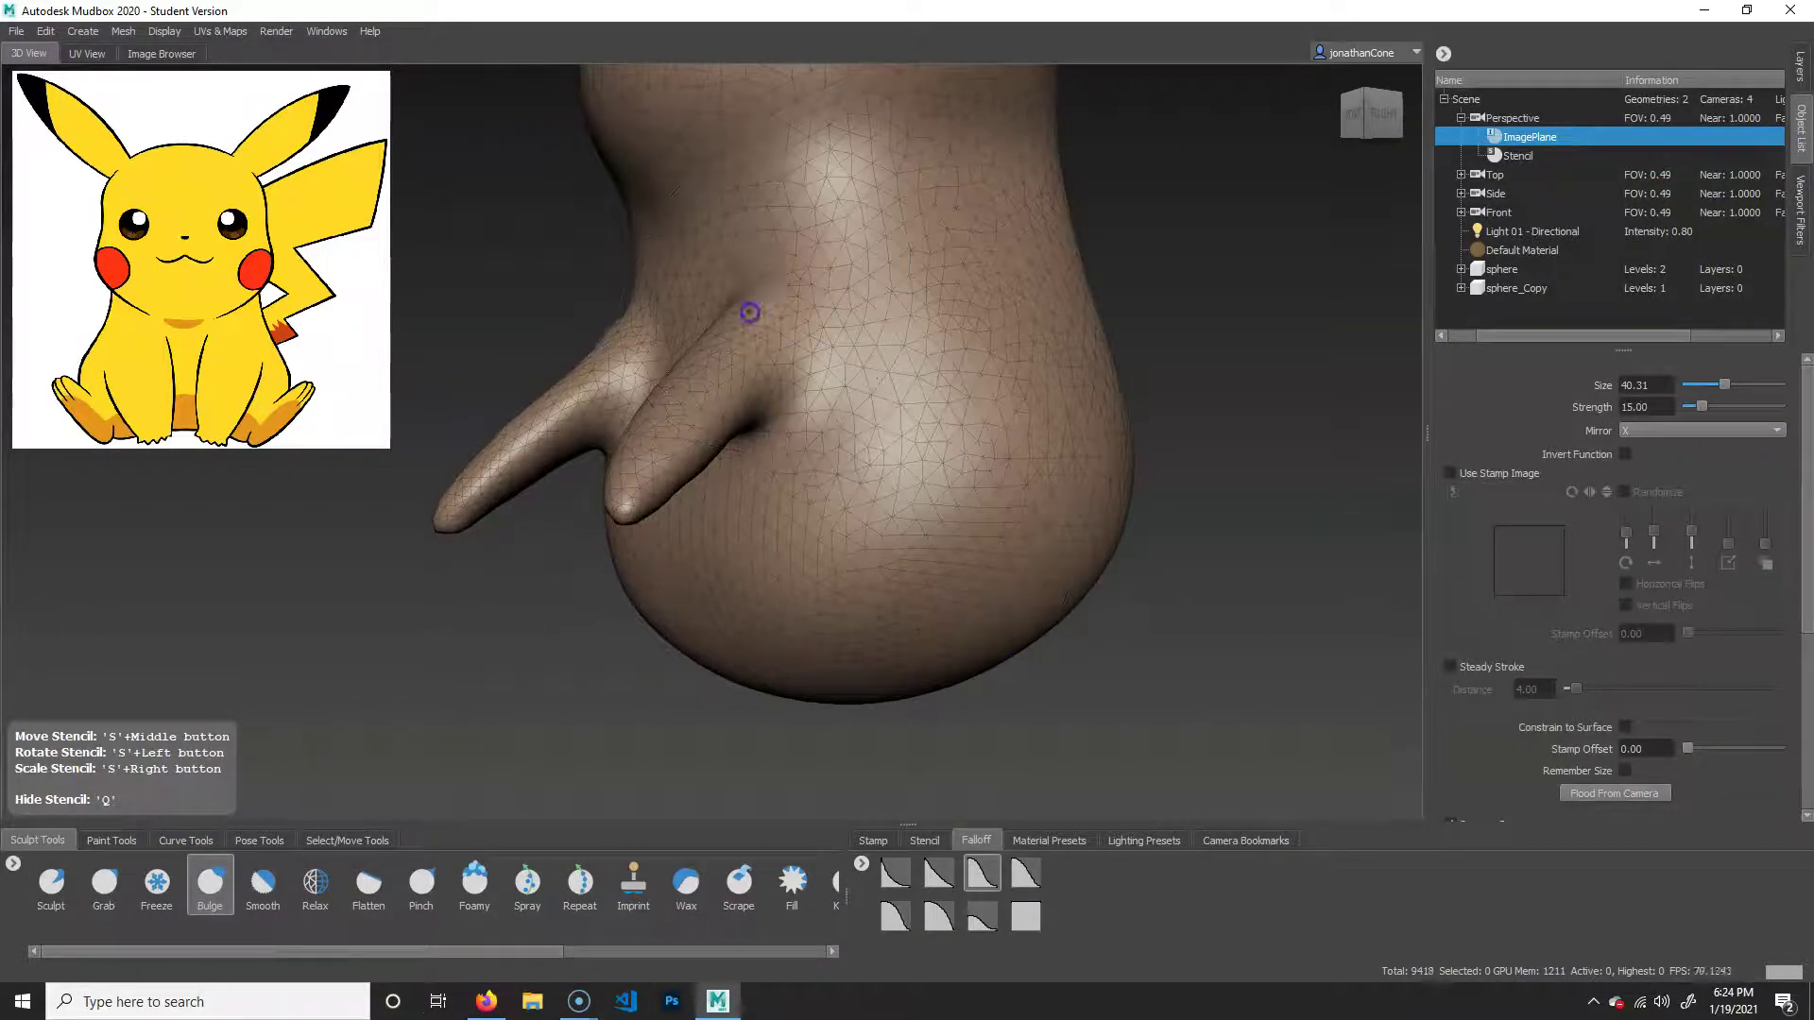
pyautogui.moveTo(755, 405)
pyautogui.mouseDown()
pyautogui.moveTo(741, 397)
pyautogui.moveTo(761, 377)
pyautogui.moveTo(801, 365)
pyautogui.mouseUp()
pyautogui.moveTo(1178, 300)
pyautogui.keyDown('alt'); pyautogui.mouseDown()
pyautogui.moveTo(1199, 373)
pyautogui.moveTo(1361, 335)
pyautogui.mouseUp(); pyautogui.keyUp('alt')
pyautogui.moveTo(816, 421)
pyautogui.mouseDown()
pyautogui.moveTo(801, 397)
pyautogui.moveTo(1133, 559)
pyautogui.moveTo(976, 425)
pyautogui.mouseUp()
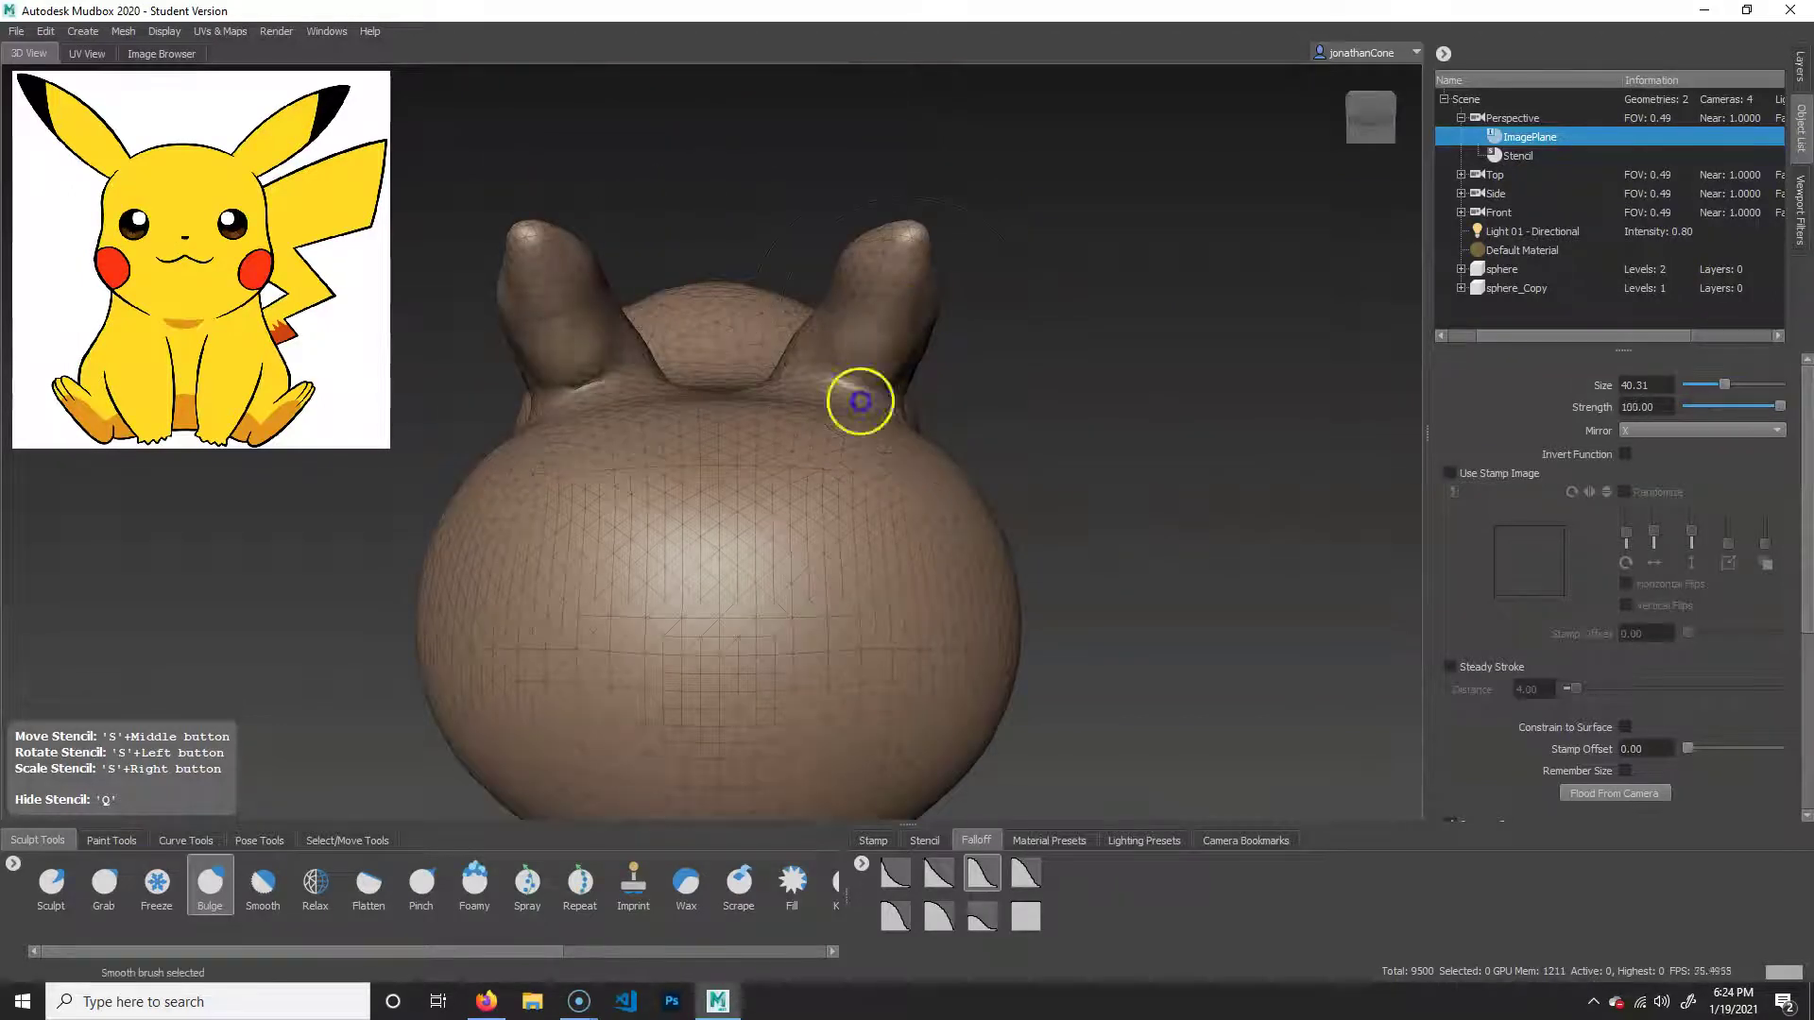
# Pull the arms down along the front of the body with the Grab brush at a size of about 57.
pyautogui.keyDown('alt'); pyautogui.moveTo(866, 268); pyautogui.dragTo(929, 498); pyautogui.keyUp('alt')
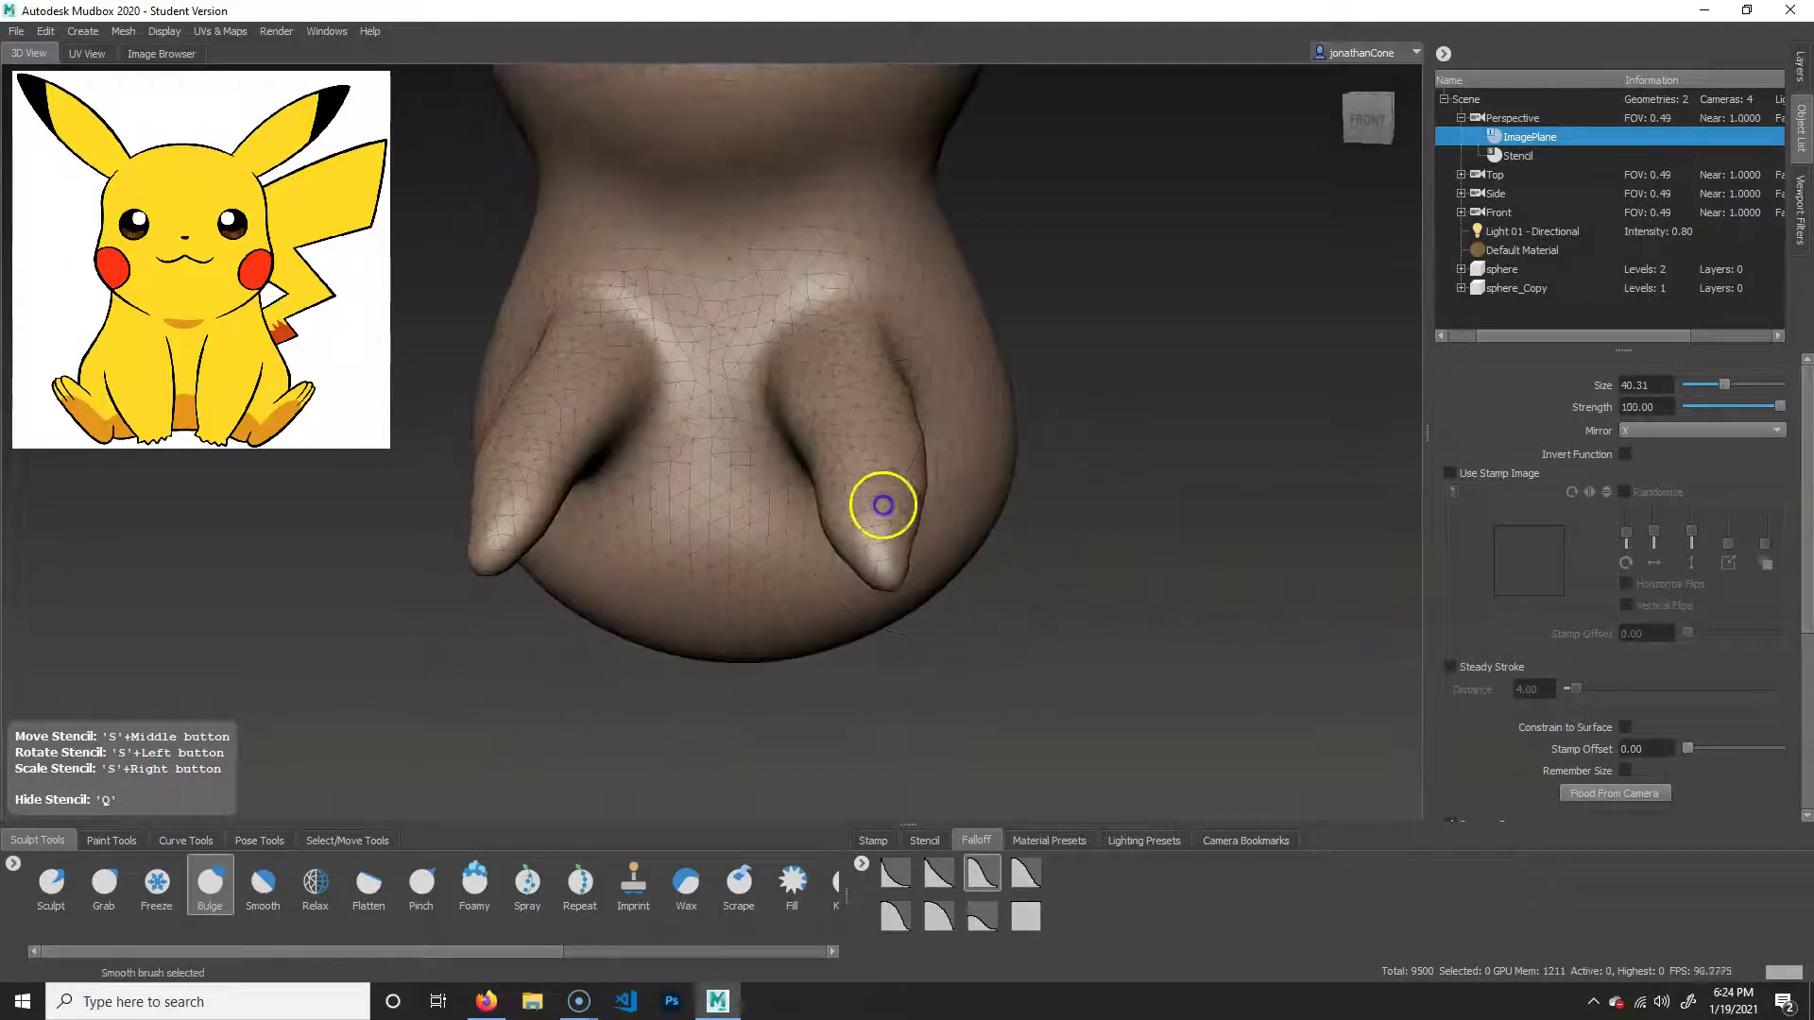
pyautogui.keyDown('alt'); pyautogui.moveTo(989, 393); pyautogui.dragTo(892, 569); pyautogui.keyUp('alt')
pyautogui.keyDown('alt'); pyautogui.moveTo(591, 680); pyautogui.dragTo(612, 678); pyautogui.keyUp('alt')
pyautogui.click(104, 883)
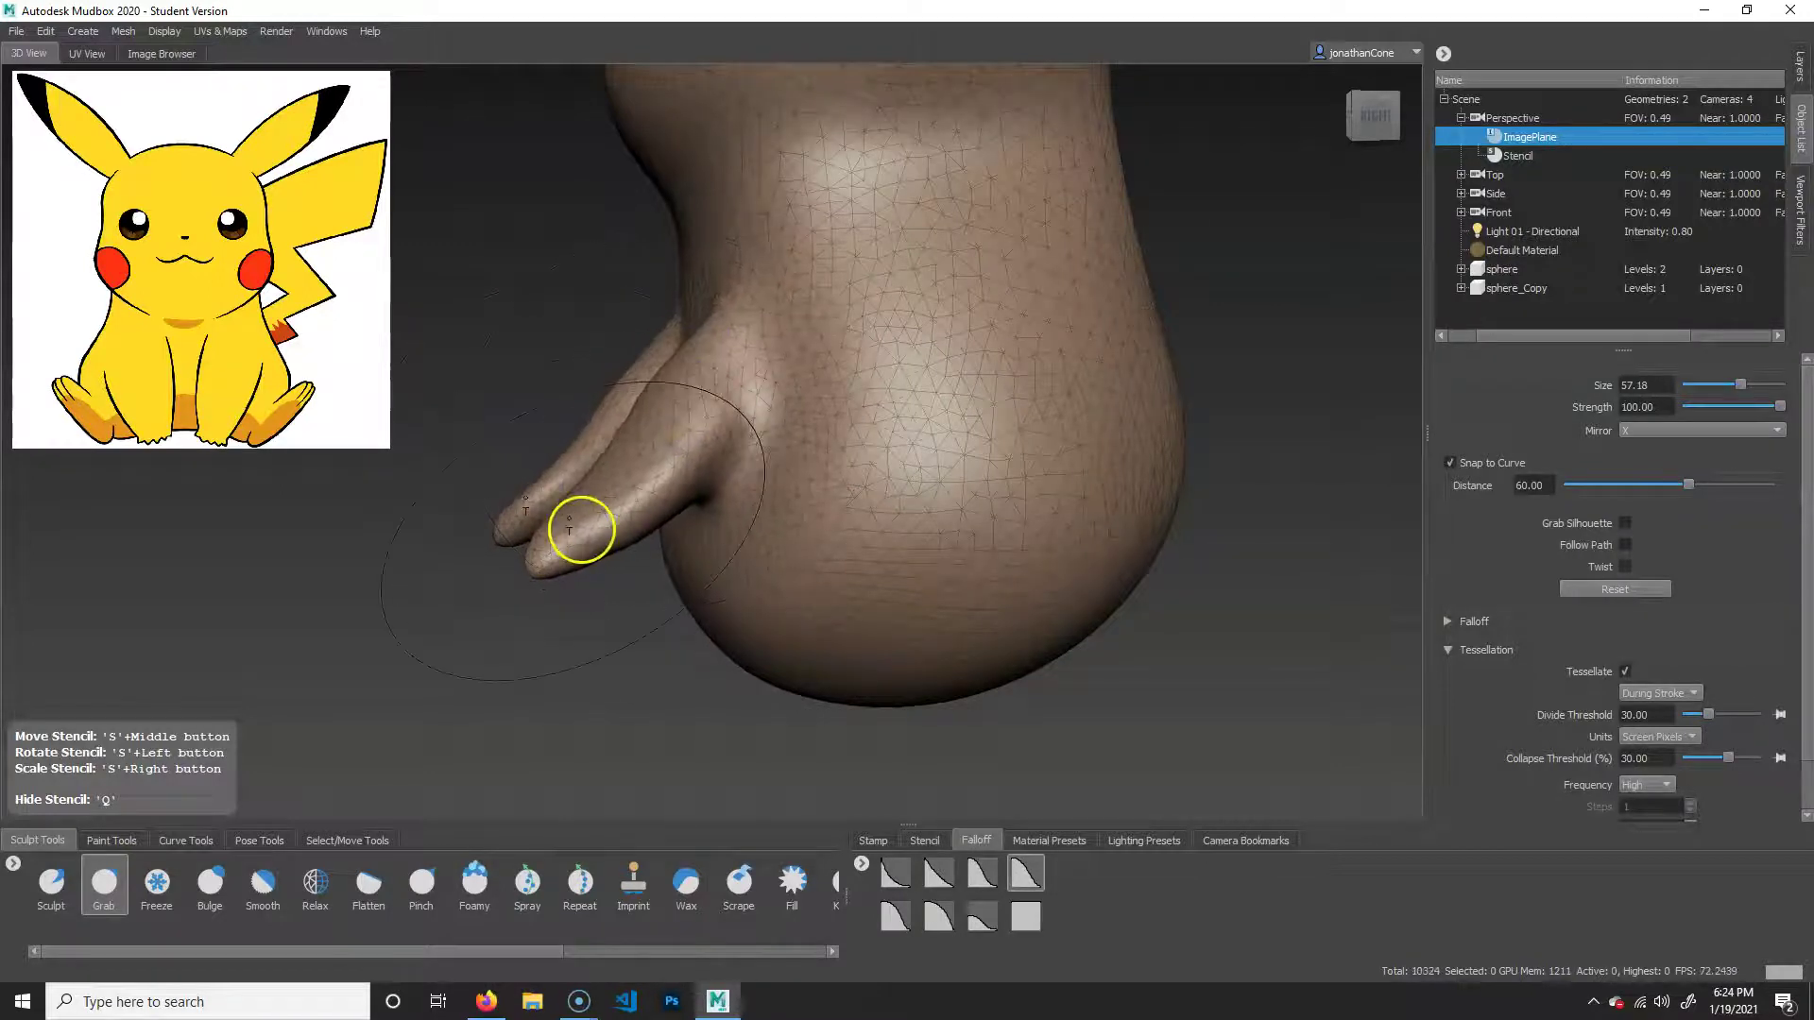
pyautogui.moveTo(574, 582); pyautogui.dragTo(646, 537)
pyautogui.moveTo(689, 501)
pyautogui.mouseDown()
pyautogui.moveTo(567, 608)
pyautogui.moveTo(587, 652)
pyautogui.mouseUp()
pyautogui.keyDown('alt'); pyautogui.moveTo(1022, 661); pyautogui.dragTo(1192, 723); pyautogui.keyUp('alt')
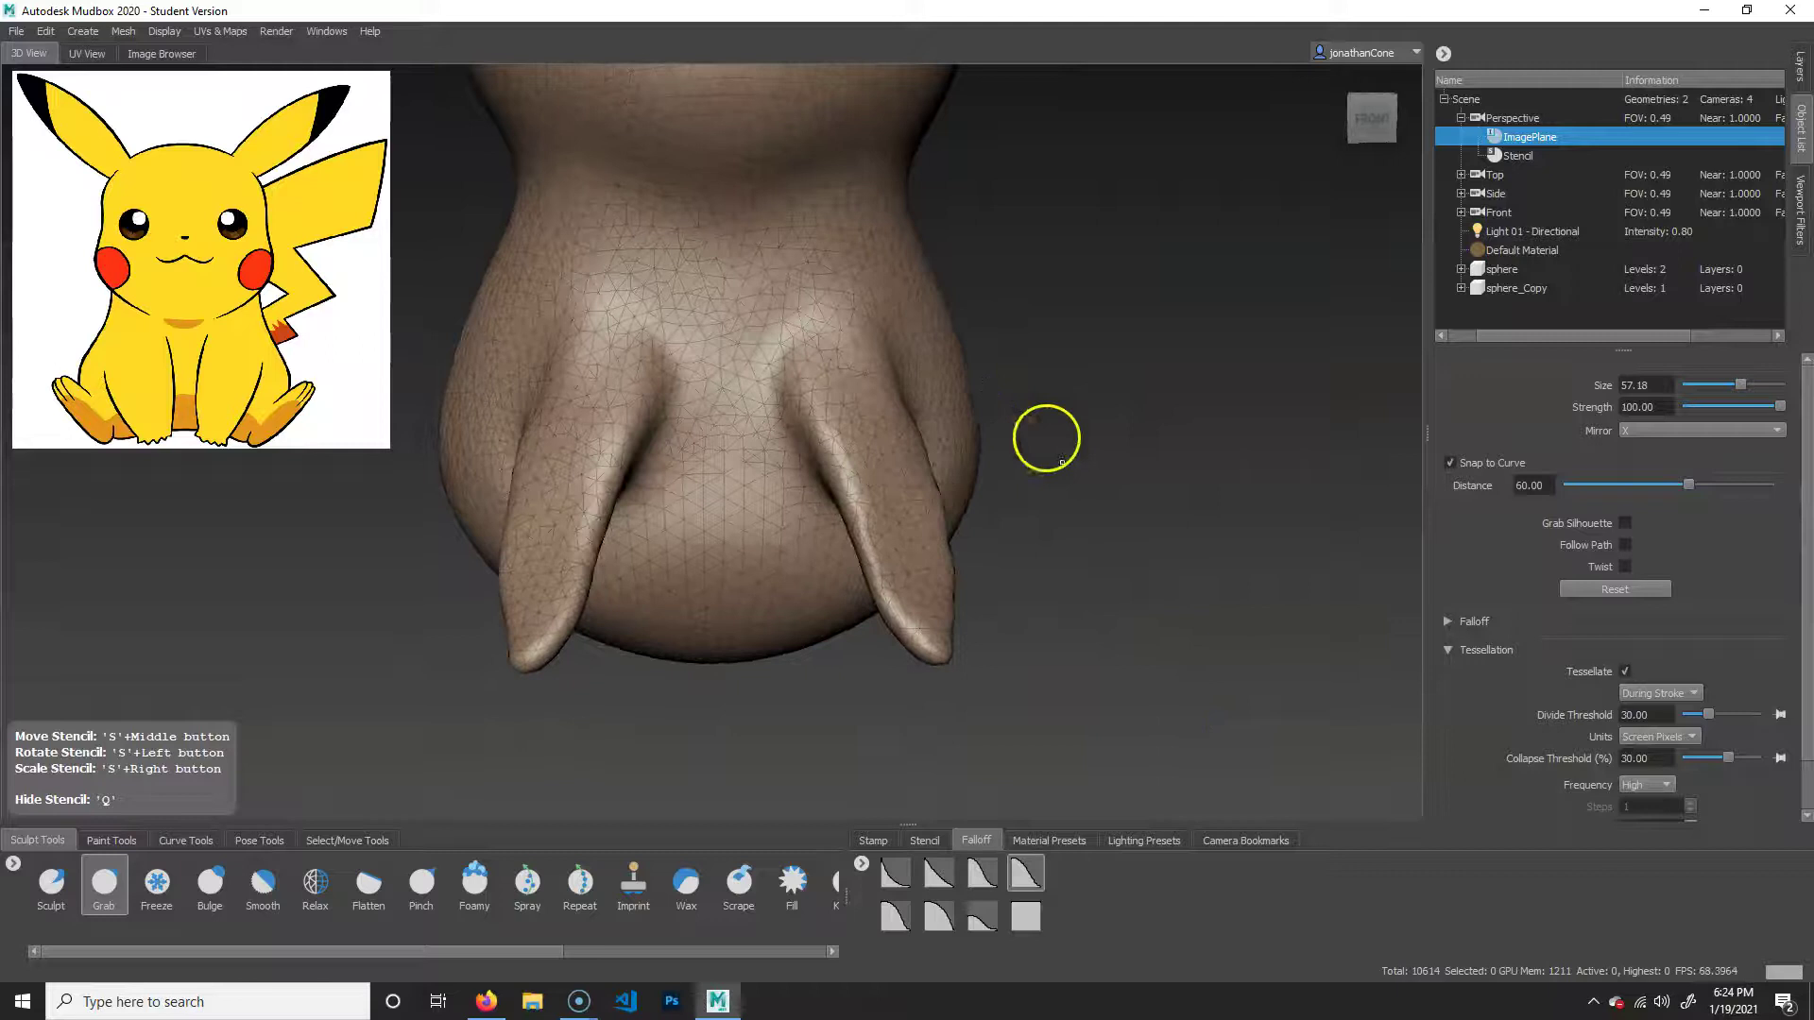
# Reshape the upper arms and shoulders with the Grab brush at a size of about 45.
pyautogui.keyDown('alt'); pyautogui.moveTo(1046, 437); pyautogui.dragTo(881, 328); pyautogui.keyUp('alt')
pyautogui.moveTo(1068, 353)
pyautogui.keyDown('alt'); pyautogui.mouseDown()
pyautogui.moveTo(979, 366)
pyautogui.moveTo(1126, 416)
pyautogui.mouseUp(); pyautogui.keyUp('alt')
pyautogui.moveTo(898, 391)
pyautogui.mouseDown()
pyautogui.moveTo(933, 376)
pyautogui.moveTo(905, 386)
pyautogui.mouseUp()
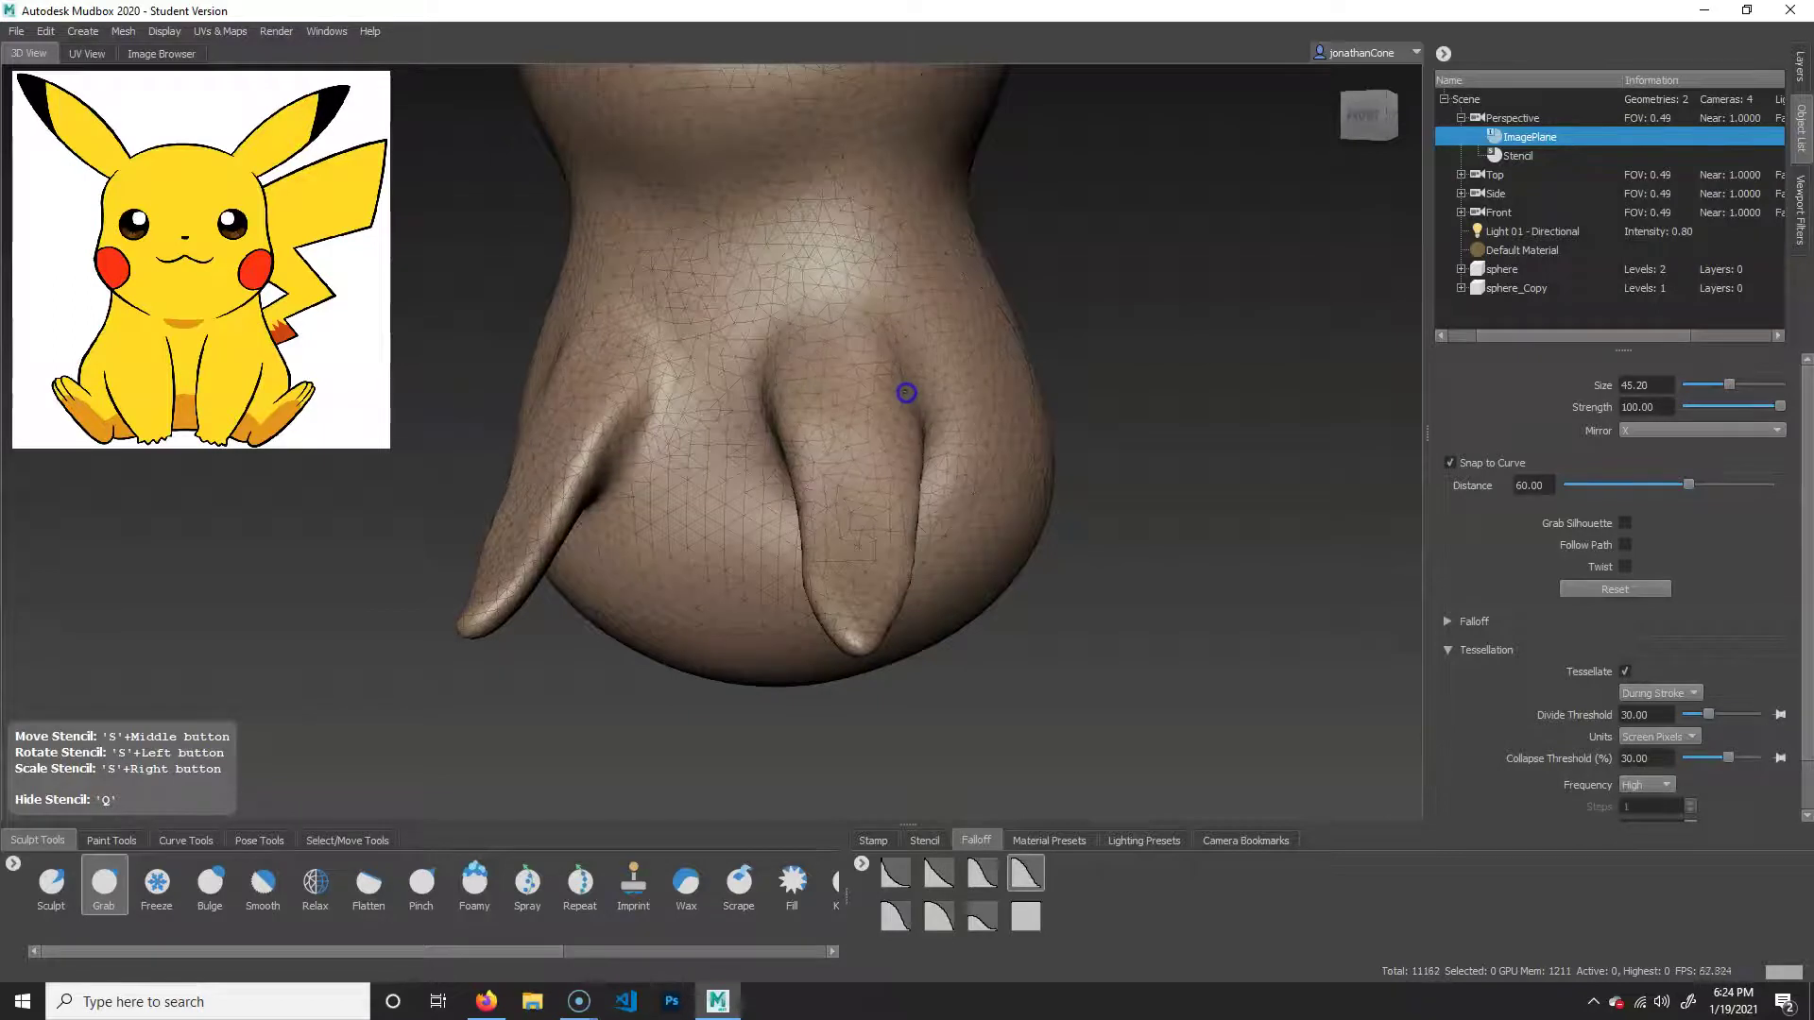
pyautogui.moveTo(935, 344)
pyautogui.mouseDown()
pyautogui.moveTo(935, 377)
pyautogui.moveTo(870, 299)
pyautogui.mouseUp()
pyautogui.moveTo(1085, 506)
pyautogui.keyDown('alt'); pyautogui.mouseDown()
pyautogui.moveTo(1259, 571)
pyautogui.moveTo(1194, 620)
pyautogui.moveTo(1005, 627)
pyautogui.mouseUp(); pyautogui.keyUp('alt')
# Add volume to the shoulders and arms with the Bulge brush at strength 15 and smooth the arm joints.
pyautogui.click(210, 881)
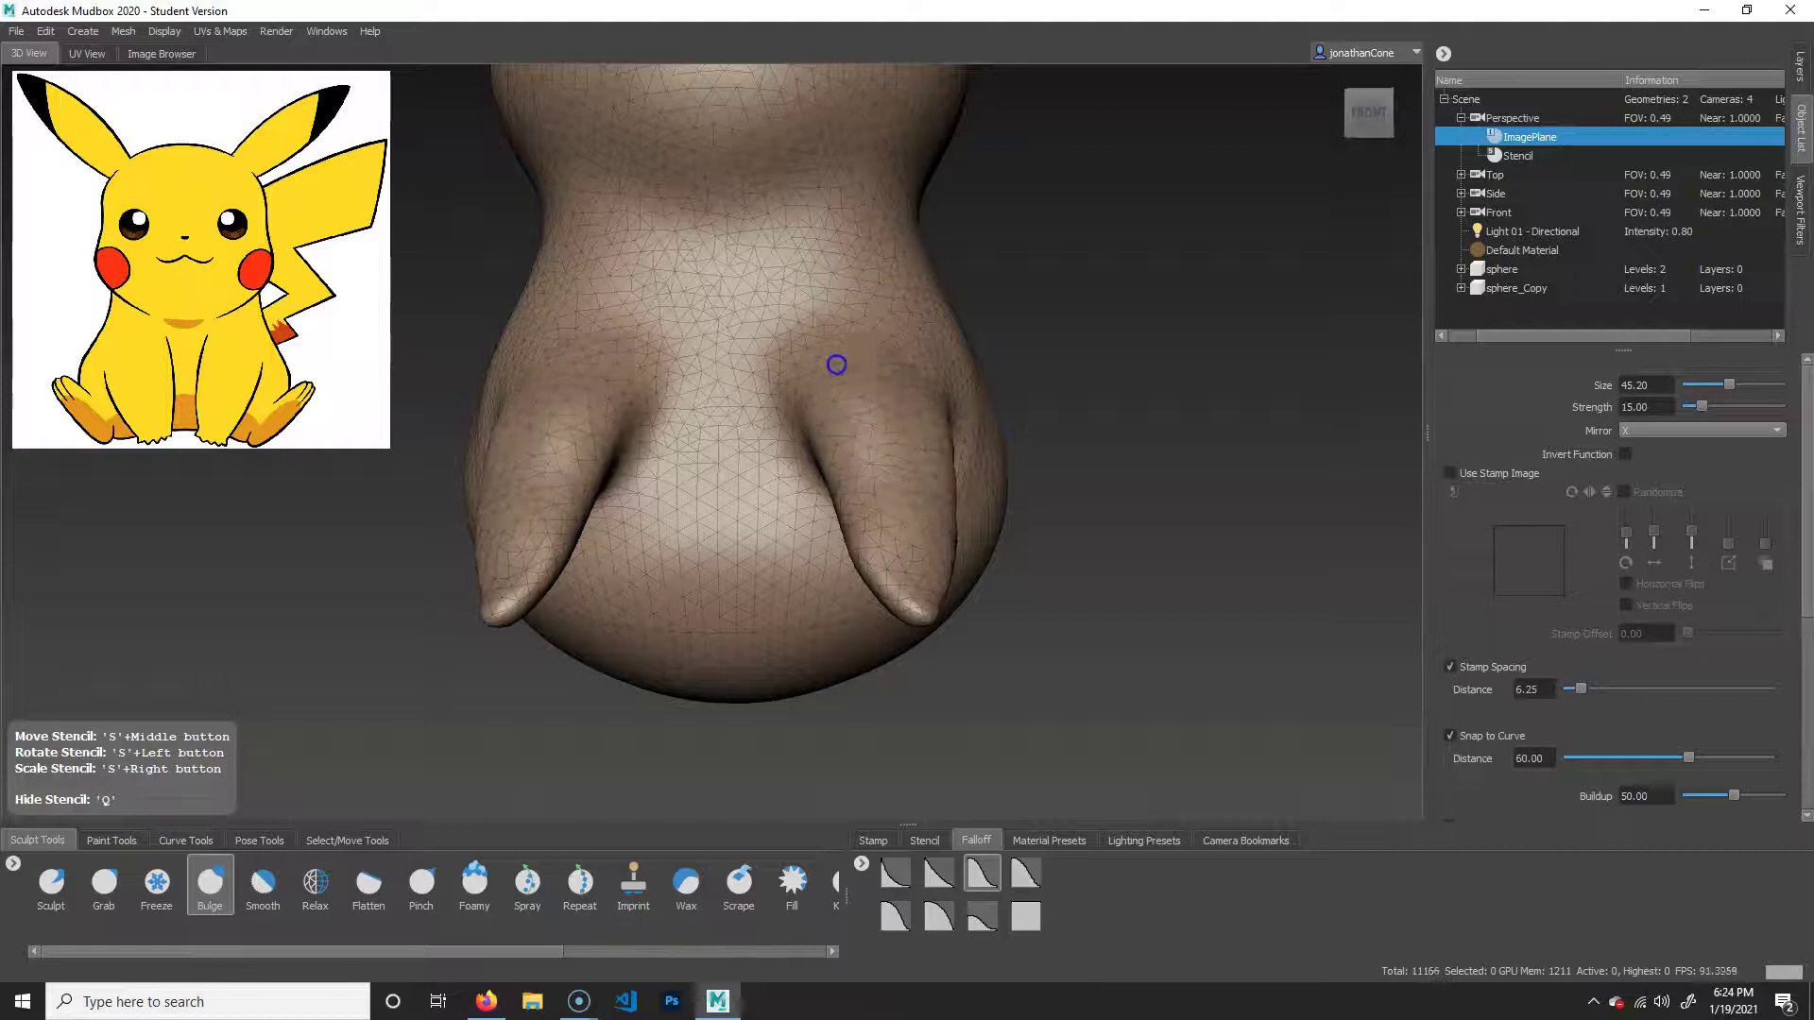
pyautogui.keyDown('alt'); pyautogui.moveTo(916, 276); pyautogui.dragTo(807, 485); pyautogui.keyUp('alt')
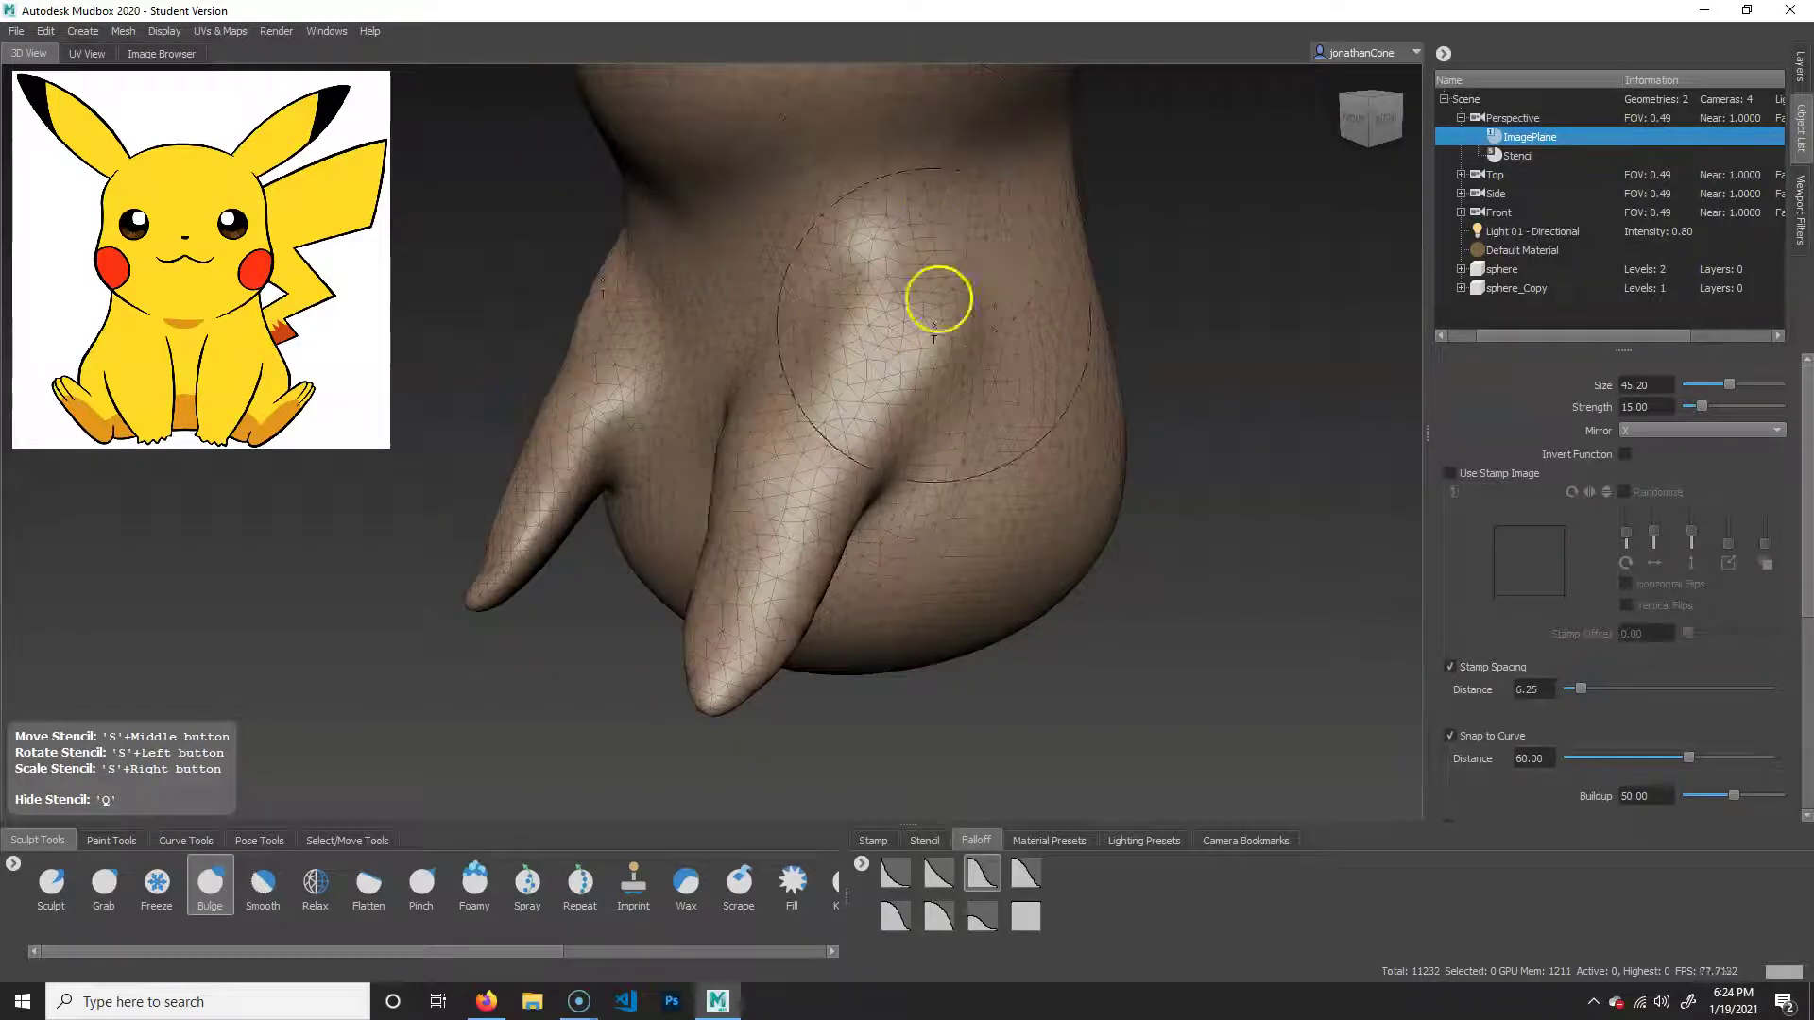
pyautogui.moveTo(1057, 636)
pyautogui.keyDown('alt'); pyautogui.mouseDown()
pyautogui.moveTo(1267, 689)
pyautogui.moveTo(1288, 632)
pyautogui.moveTo(853, 604)
pyautogui.mouseUp(); pyautogui.keyUp('alt')
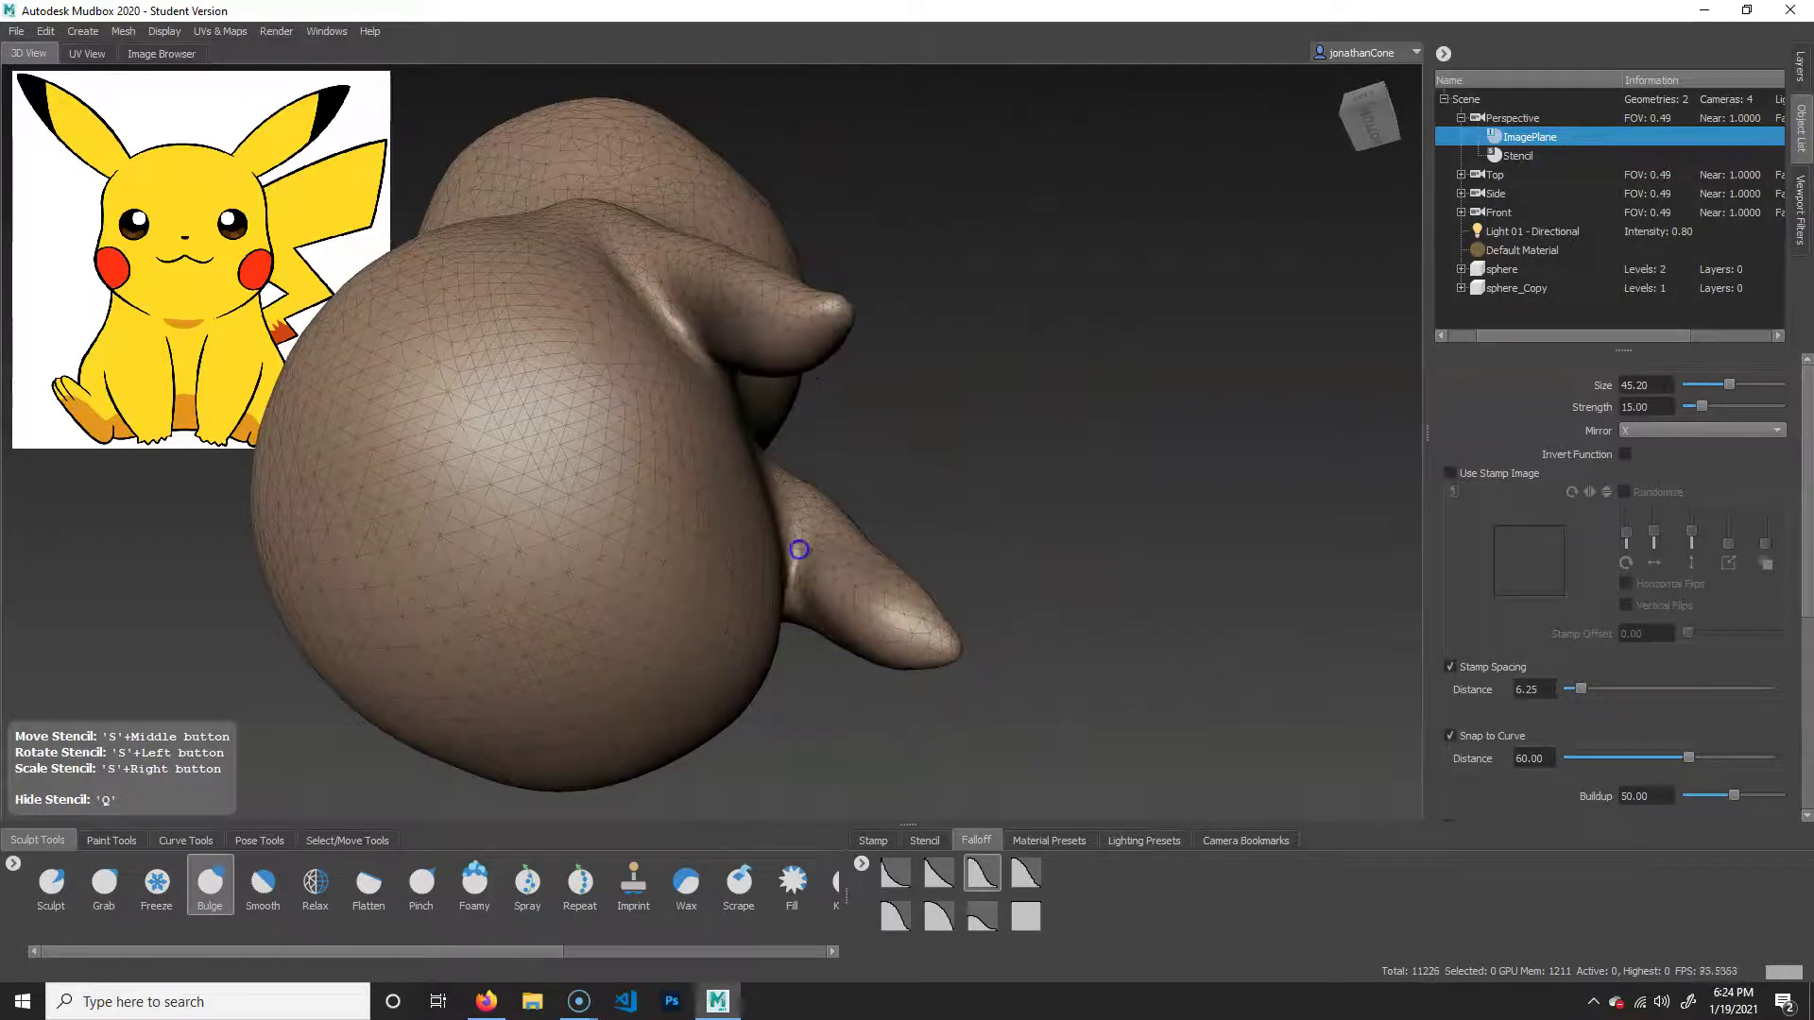
pyautogui.moveTo(1054, 633)
pyautogui.keyDown('alt'); pyautogui.mouseDown()
pyautogui.moveTo(815, 738)
pyautogui.moveTo(1013, 637)
pyautogui.moveTo(1017, 689)
pyautogui.moveTo(831, 643)
pyautogui.mouseUp(); pyautogui.keyUp('alt')
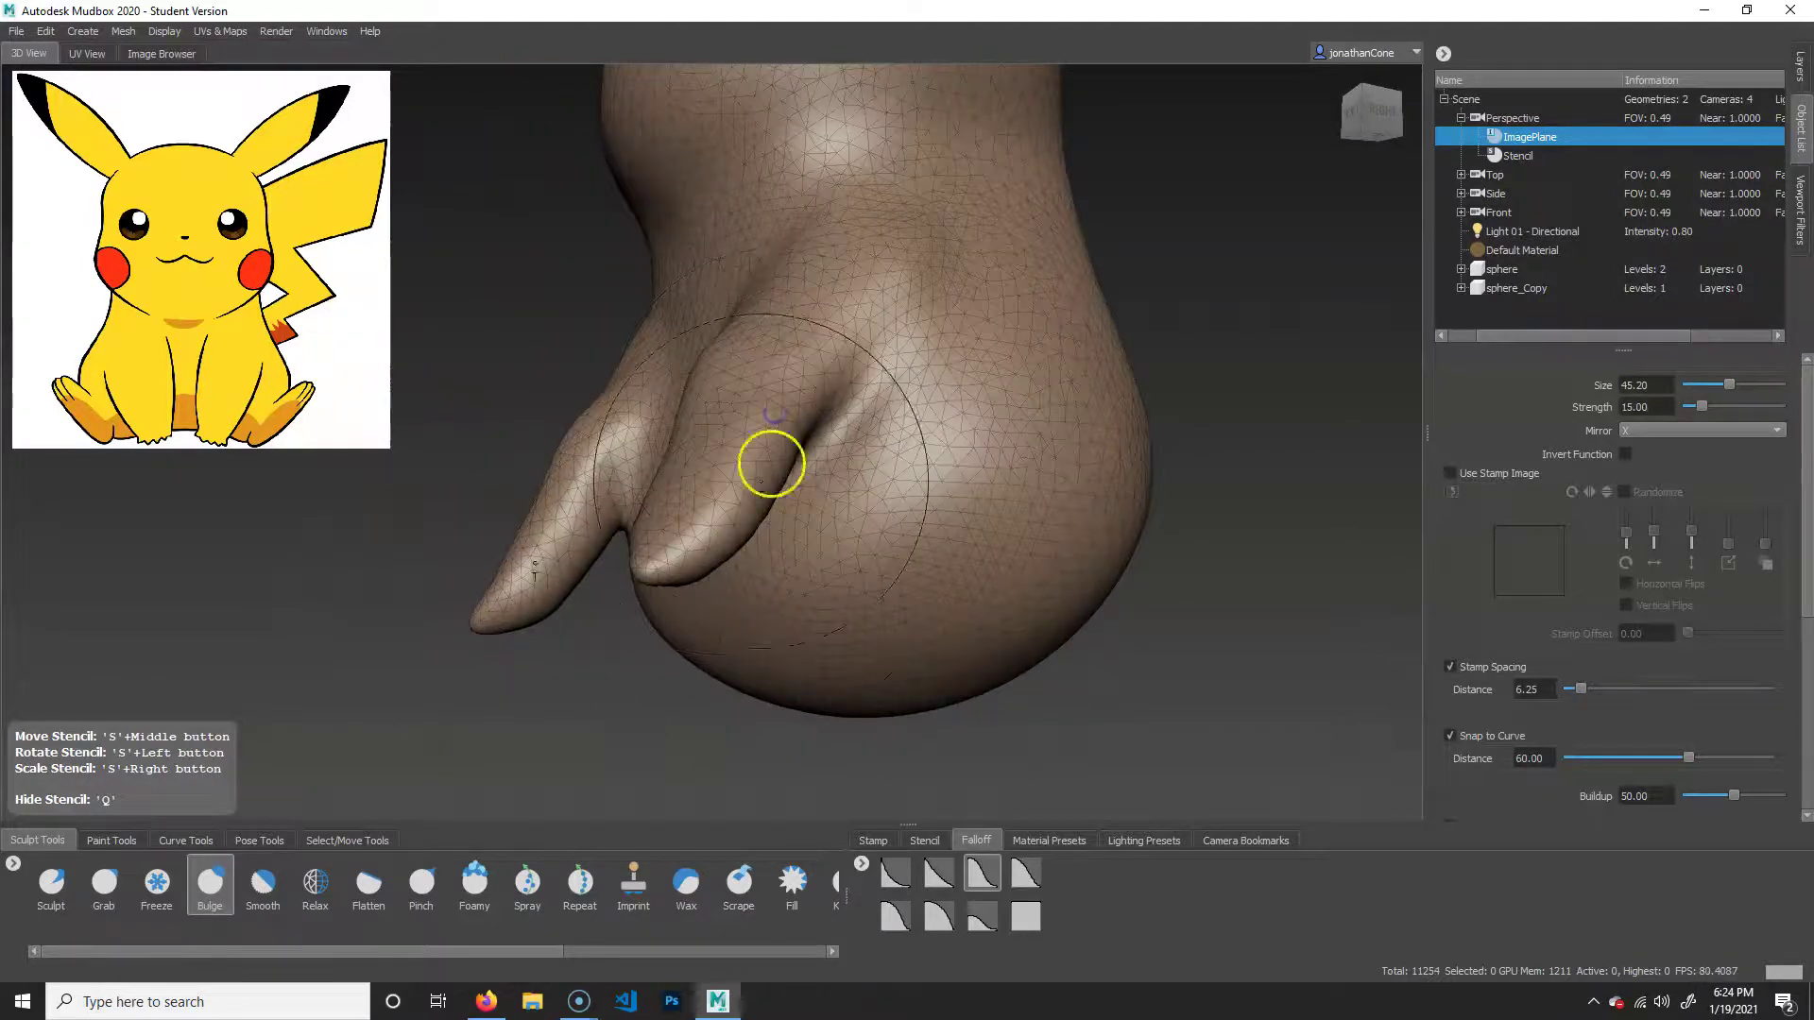
pyautogui.moveTo(897, 364)
pyautogui.keyDown('alt'); pyautogui.mouseDown()
pyautogui.moveTo(1348, 535)
pyautogui.moveTo(1299, 527)
pyautogui.mouseUp(); pyautogui.keyUp('alt')
pyautogui.keyDown('shift'); pyautogui.moveTo(831, 418); pyautogui.dragTo(829, 416); pyautogui.keyUp('shift')
pyautogui.moveTo(1147, 583)
pyautogui.keyDown('alt'); pyautogui.mouseDown()
pyautogui.moveTo(870, 599)
pyautogui.moveTo(1093, 559)
pyautogui.moveTo(1215, 636)
pyautogui.moveTo(1161, 592)
pyautogui.mouseUp(); pyautogui.keyUp('alt')
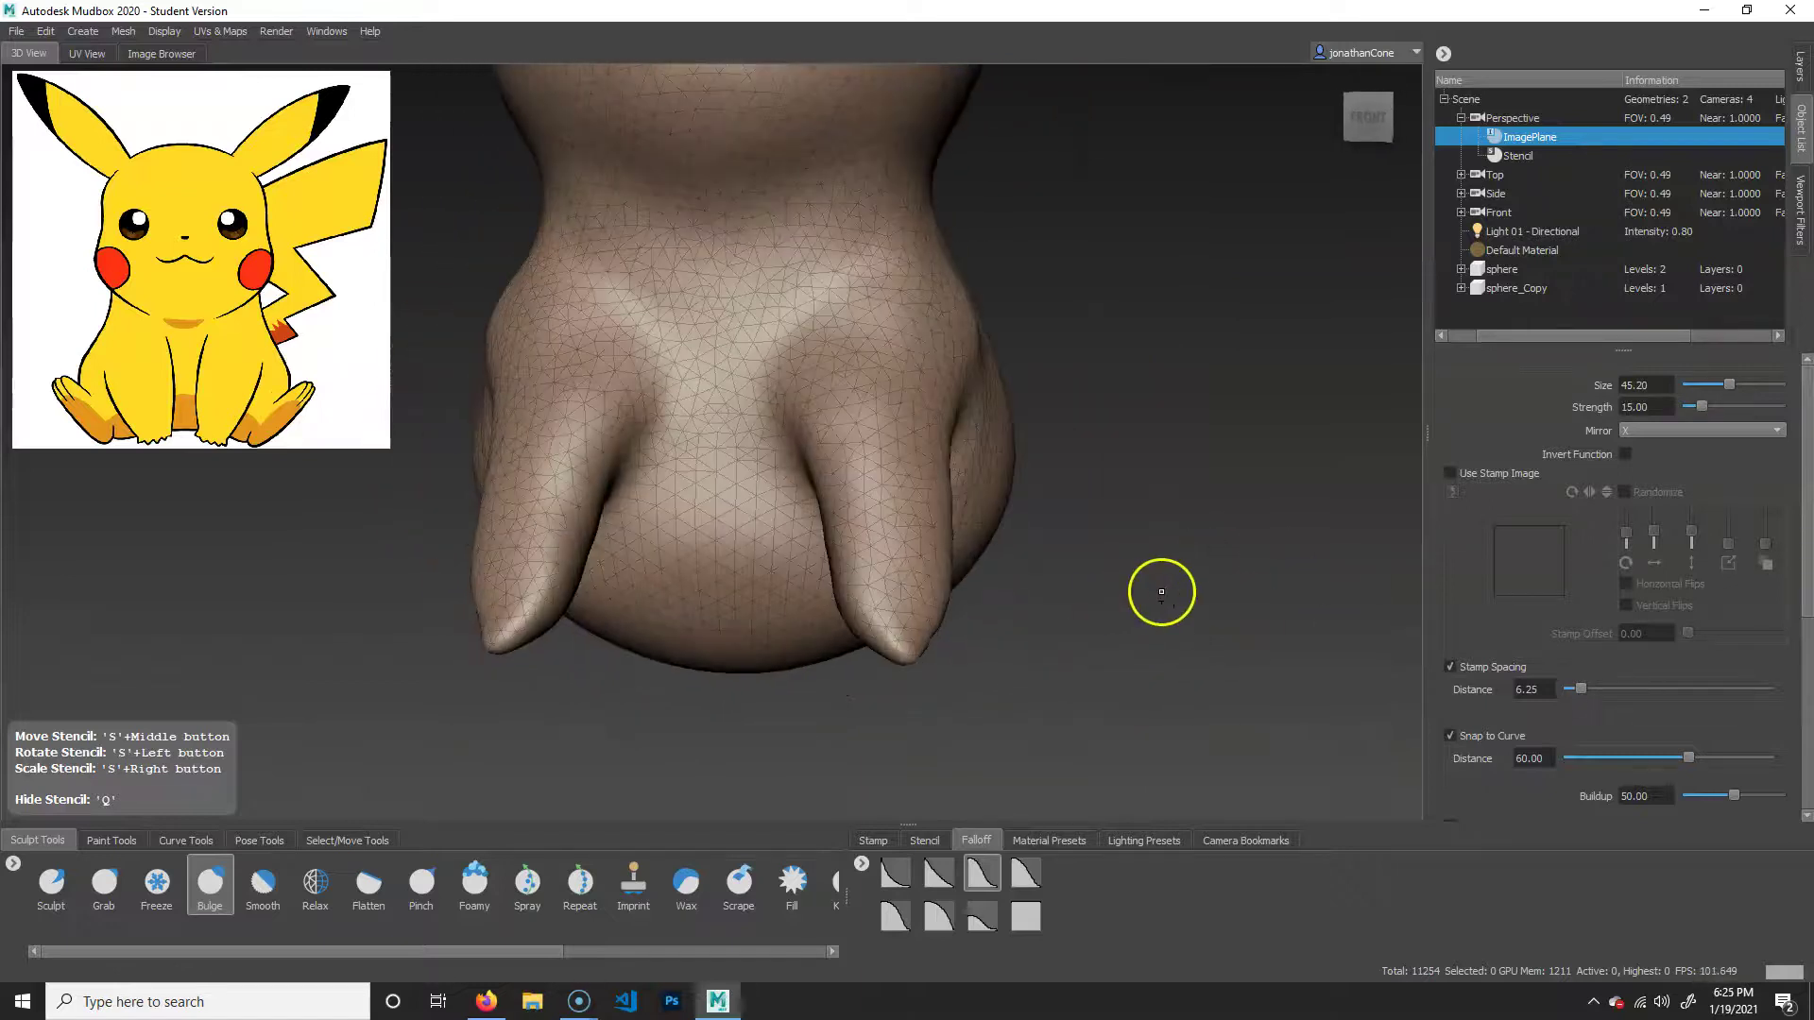
# Build up rounded thighs on both lower sides of the body with the Sculpt brush at a size of about 45 and strength of about 19.
pyautogui.keyDown('alt'); pyautogui.moveTo(1161, 592); pyautogui.dragTo(992, 583, button='right'); pyautogui.keyUp('alt')
pyautogui.keyDown('alt'); pyautogui.moveTo(992, 583); pyautogui.dragTo(859, 619); pyautogui.keyUp('alt')
pyautogui.keyDown('alt'); pyautogui.moveTo(1098, 567); pyautogui.dragTo(1105, 580); pyautogui.keyUp('alt')
pyautogui.keyDown('alt'); pyautogui.moveTo(1105, 580); pyautogui.dragTo(992, 658, button='middle'); pyautogui.keyUp('alt')
pyautogui.keyDown('alt'); pyautogui.moveTo(992, 659); pyautogui.dragTo(1299, 620); pyautogui.keyUp('alt')
pyautogui.moveTo(1049, 650)
pyautogui.keyDown('alt'); pyautogui.mouseDown()
pyautogui.moveTo(1033, 599)
pyautogui.moveTo(1086, 648)
pyautogui.moveTo(1040, 658)
pyautogui.mouseUp(); pyautogui.keyUp('alt')
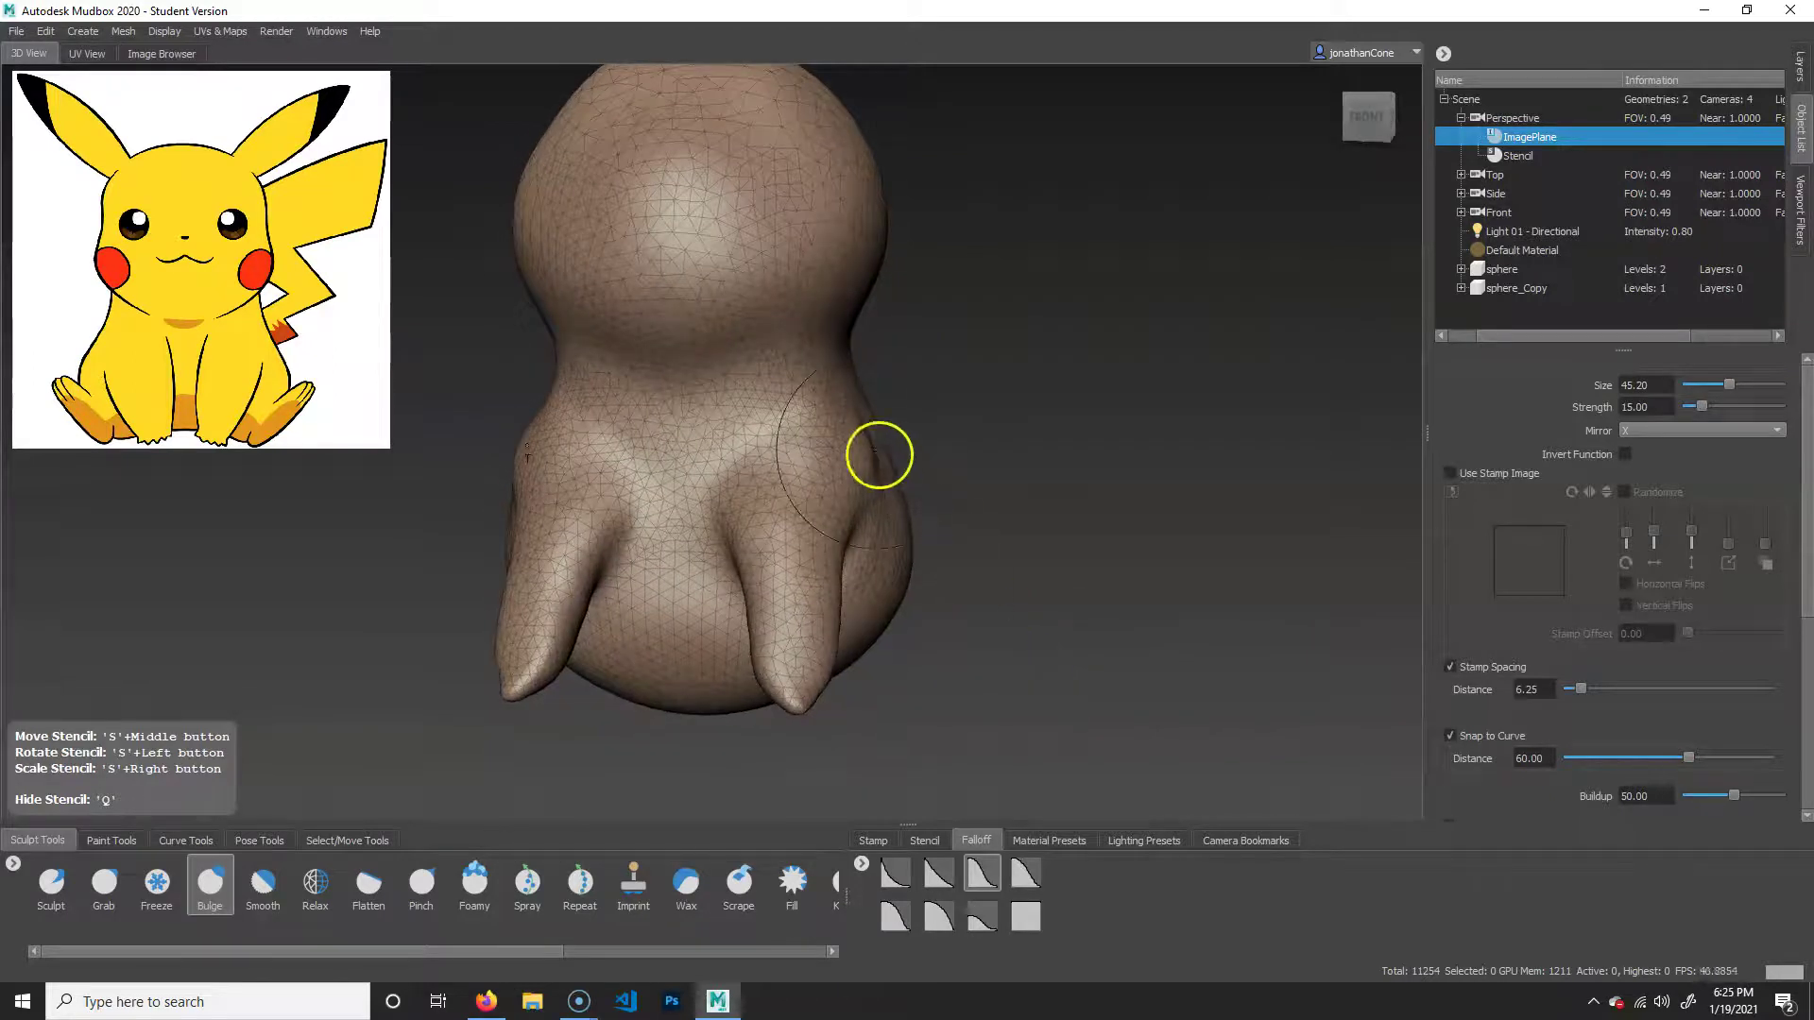
pyautogui.moveTo(869, 446)
pyautogui.keyDown('alt'); pyautogui.mouseDown()
pyautogui.moveTo(983, 619)
pyautogui.moveTo(1026, 640)
pyautogui.mouseUp(); pyautogui.keyUp('alt')
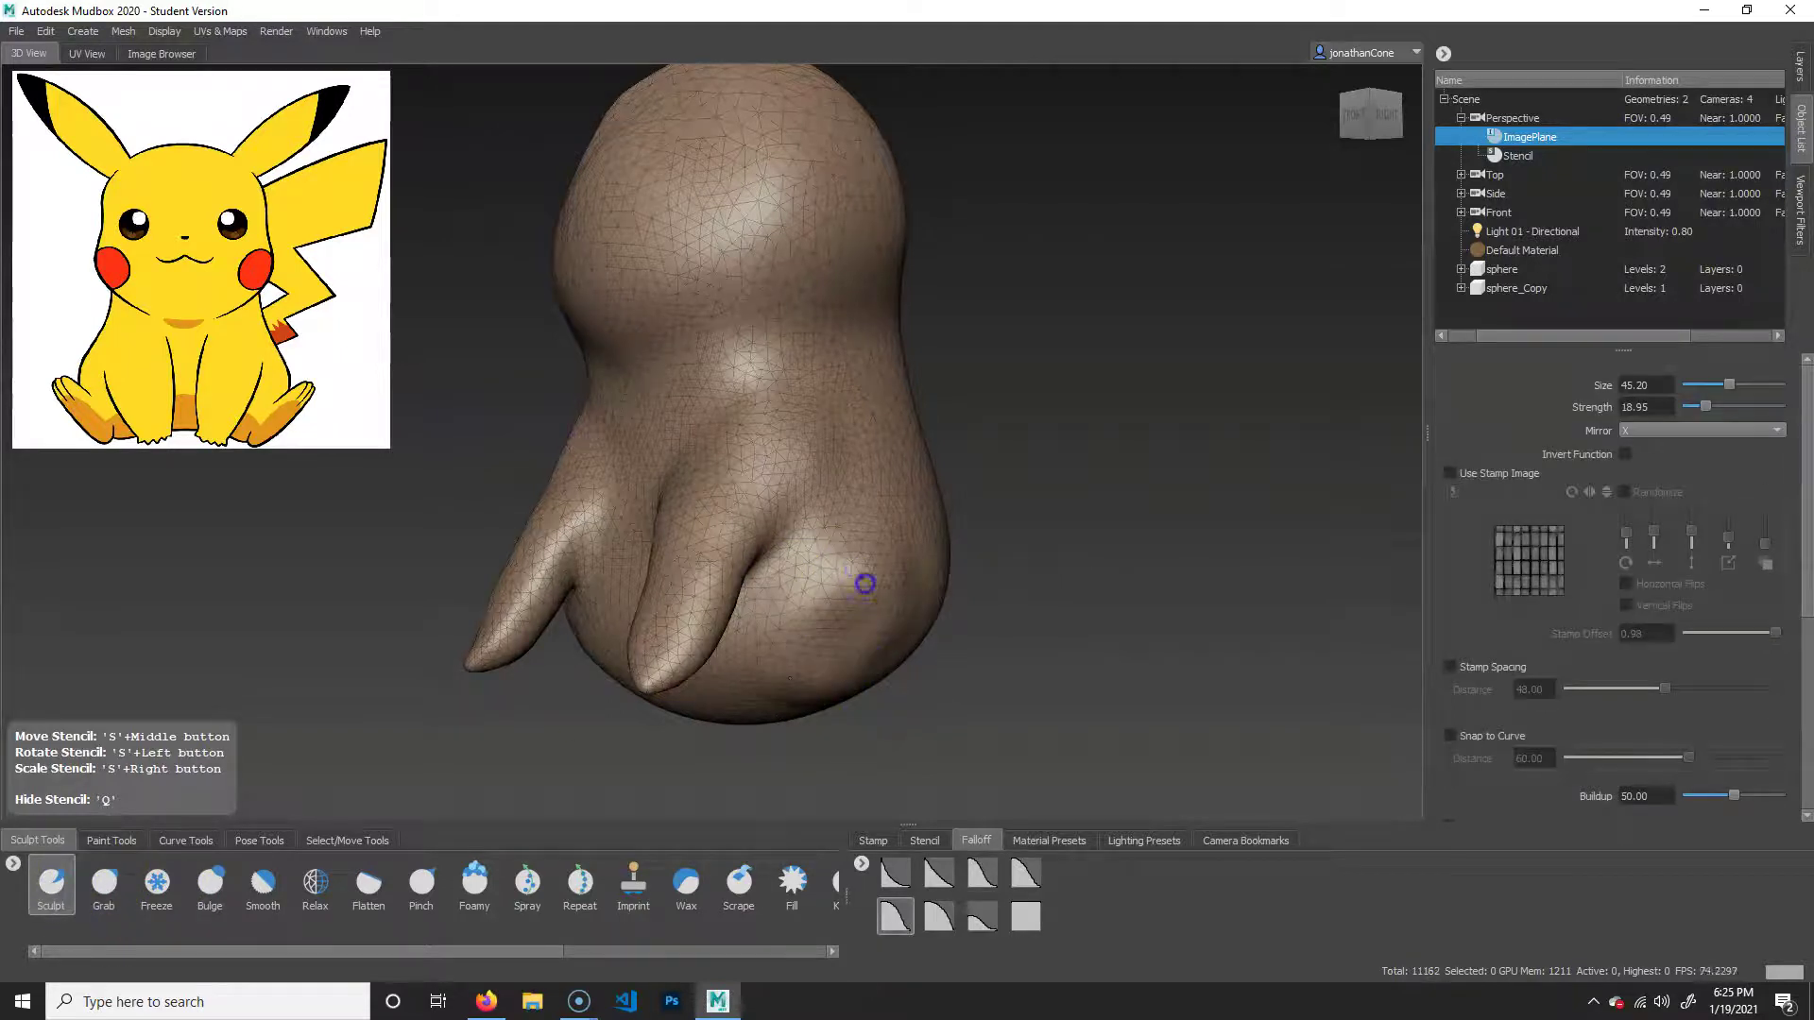
pyautogui.moveTo(1025, 632)
pyautogui.keyDown('alt'); pyautogui.mouseDown()
pyautogui.moveTo(1162, 639)
pyautogui.moveTo(921, 648)
pyautogui.mouseUp(); pyautogui.keyUp('alt')
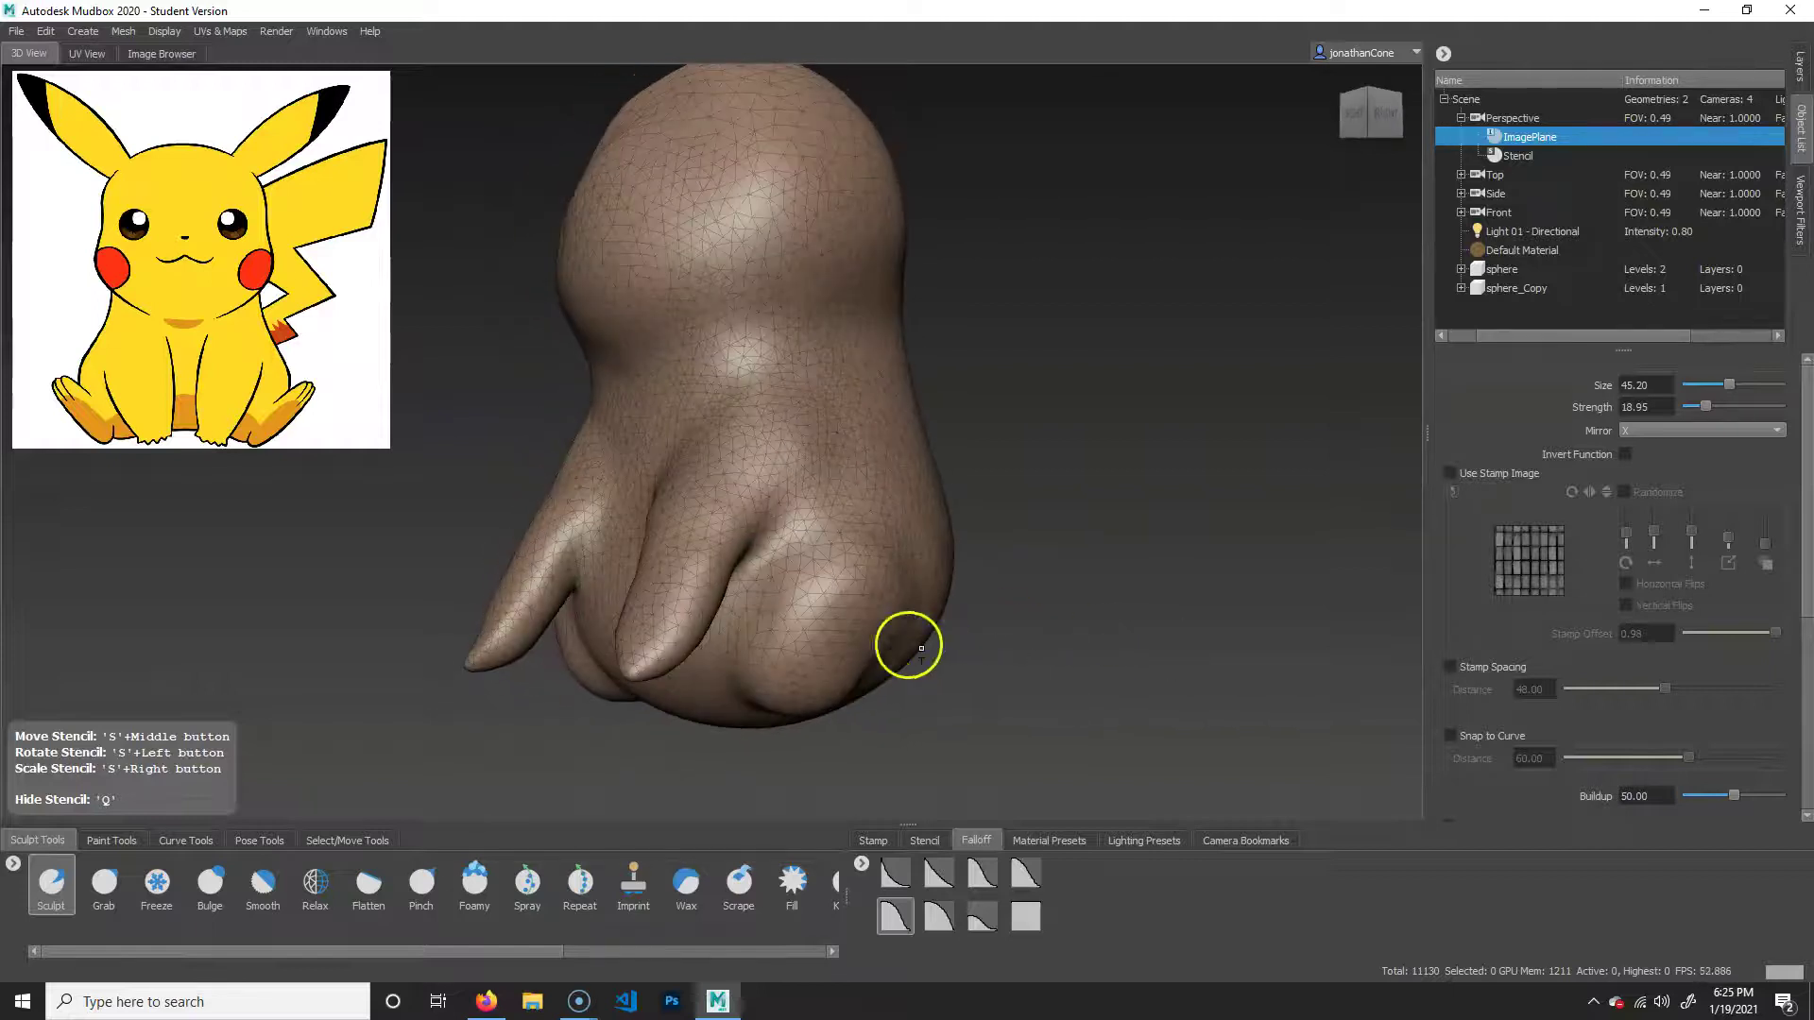
pyautogui.moveTo(1032, 672)
pyautogui.keyDown('alt'); pyautogui.mouseDown()
pyautogui.moveTo(894, 599)
pyautogui.moveTo(740, 610)
pyautogui.mouseUp(); pyautogui.keyUp('alt')
pyautogui.keyDown('alt'); pyautogui.moveTo(1026, 610); pyautogui.dragTo(910, 582); pyautogui.keyUp('alt')
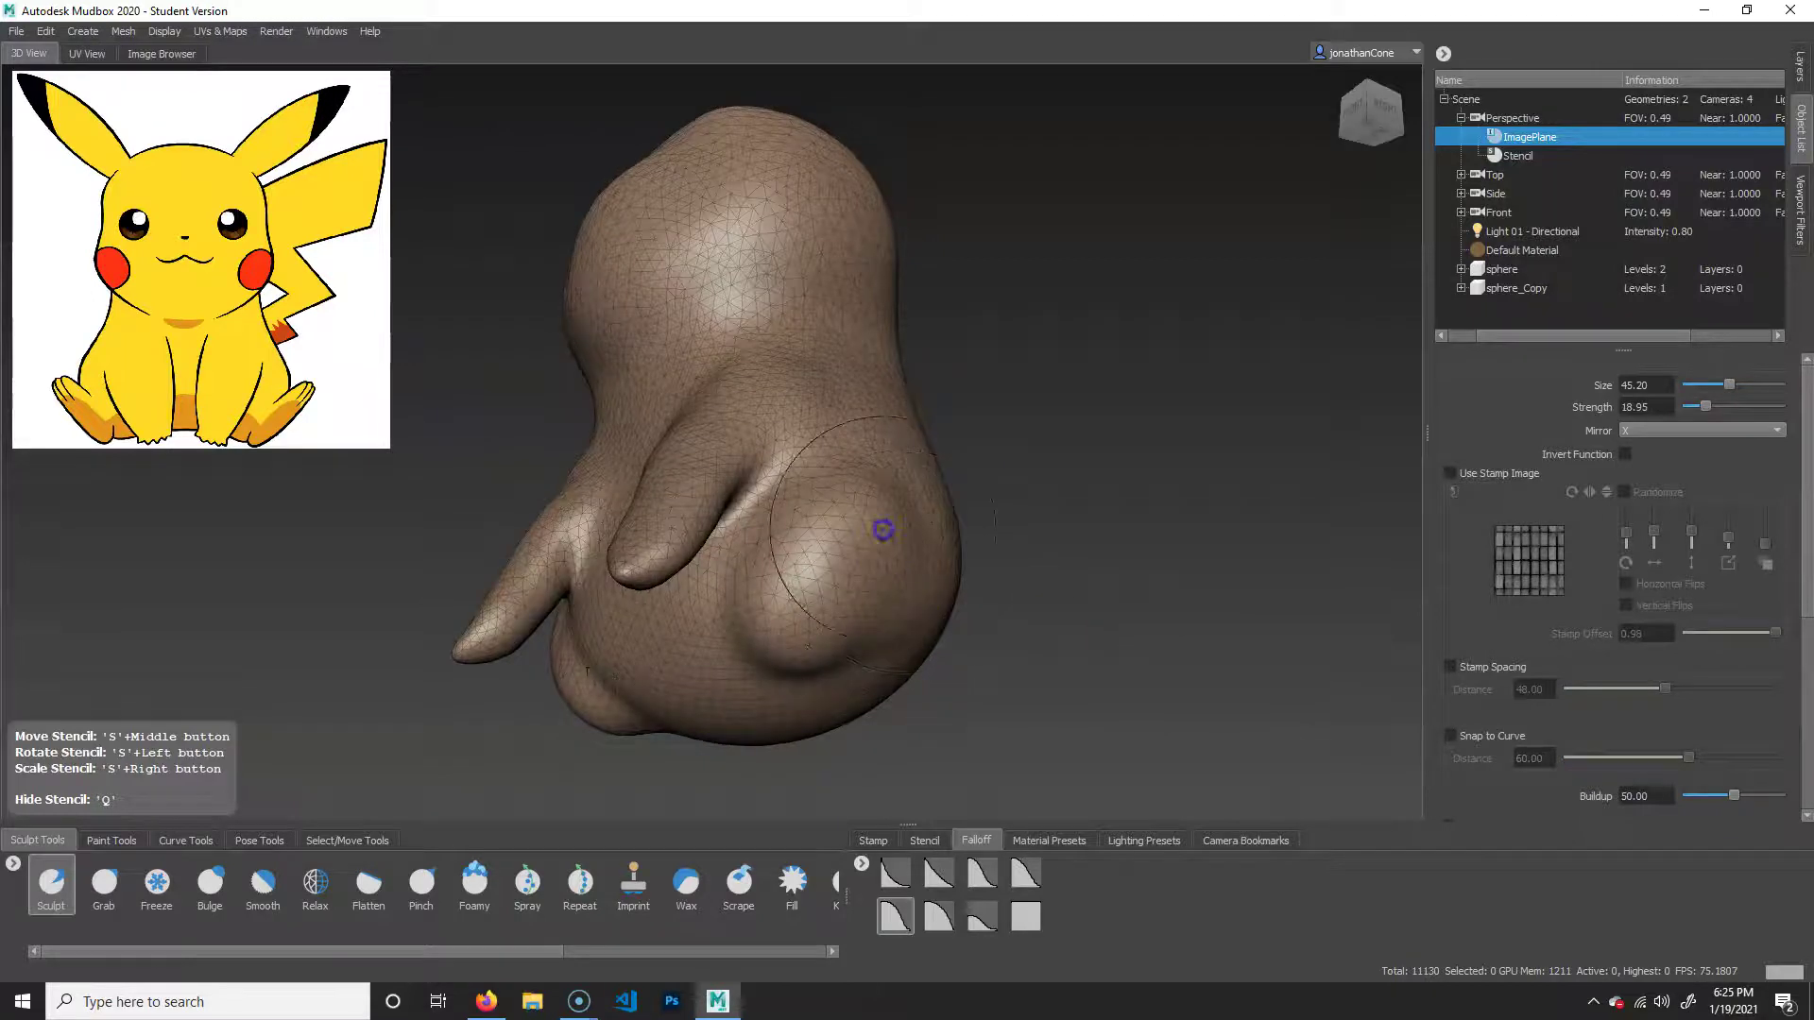
pyautogui.moveTo(1000, 655)
pyautogui.keyDown('alt'); pyautogui.mouseDown()
pyautogui.moveTo(1153, 838)
pyautogui.moveTo(1106, 705)
pyautogui.mouseUp(); pyautogui.keyUp('alt')
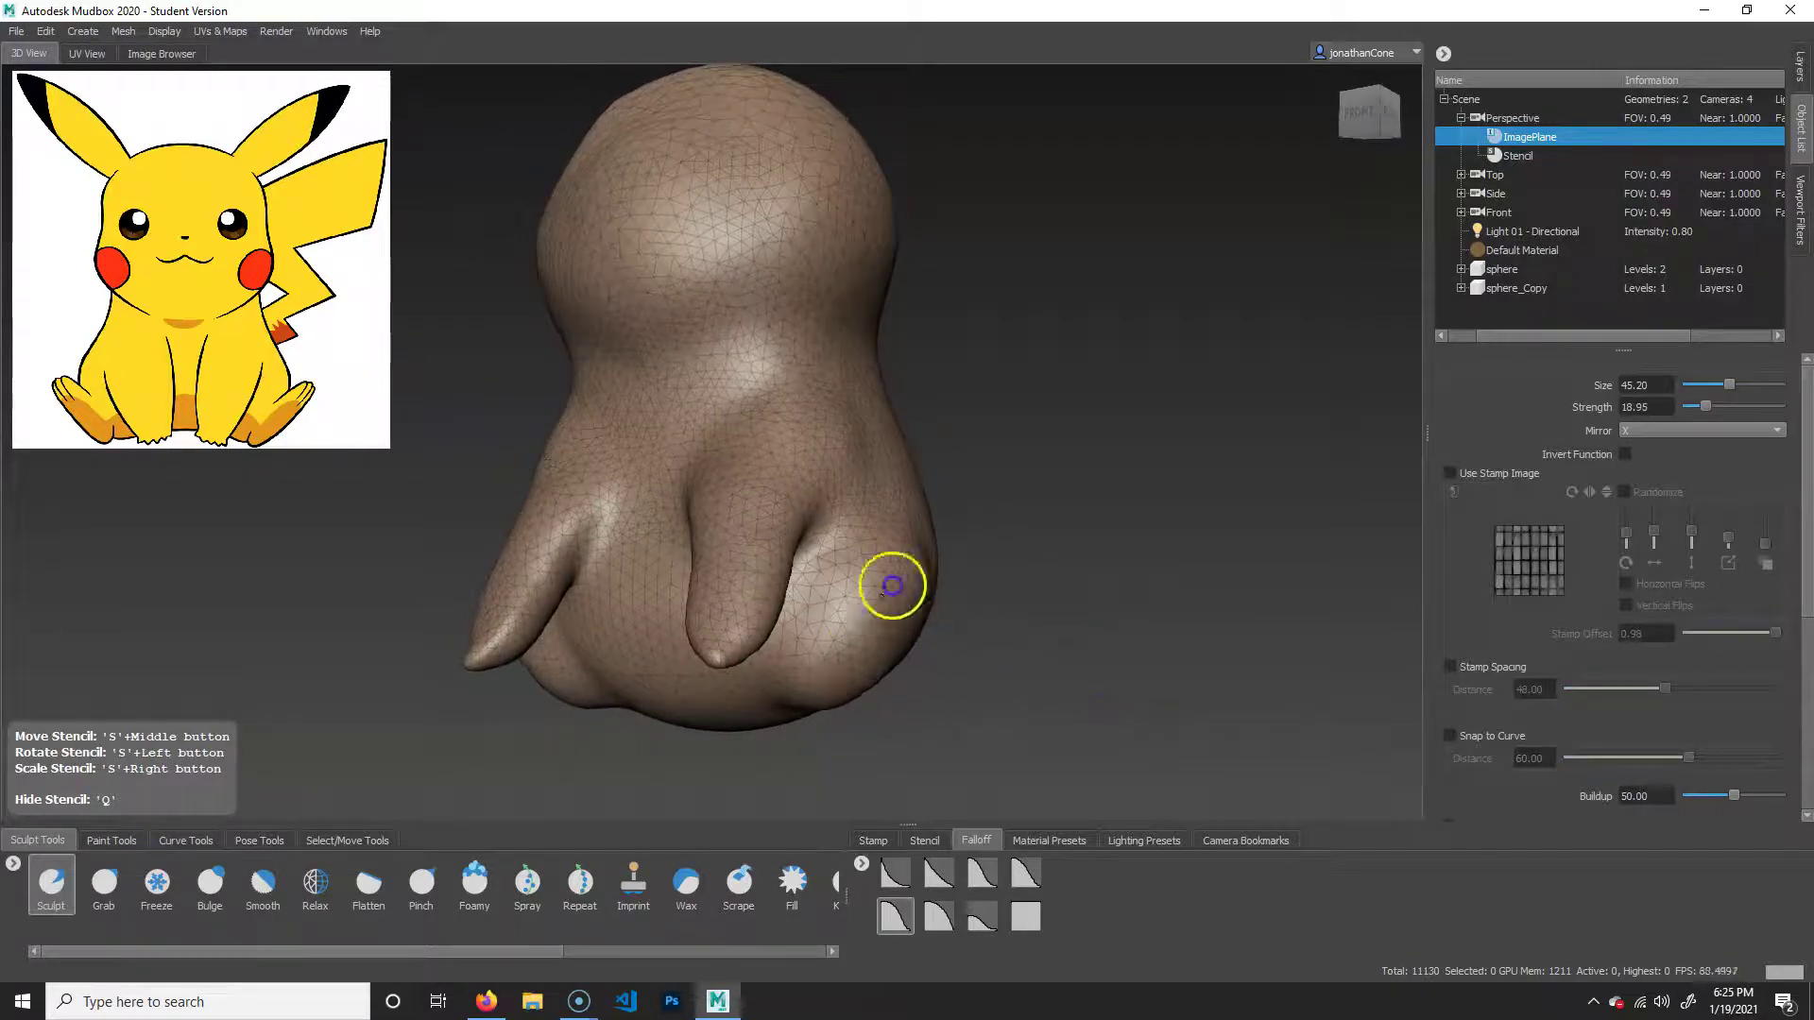
# Smooth the thigh mounds into the body.
pyautogui.press('shift')
pyautogui.moveTo(995, 661)
pyautogui.keyDown('alt'); pyautogui.mouseDown()
pyautogui.moveTo(959, 655)
pyautogui.moveTo(987, 657)
pyautogui.mouseUp(); pyautogui.keyUp('alt')
pyautogui.moveTo(855, 635)
pyautogui.keyDown('shift'); pyautogui.mouseDown()
pyautogui.moveTo(846, 656)
pyautogui.moveTo(847, 578)
pyautogui.mouseUp(); pyautogui.keyUp('shift')
# Build feet out from the front of the thighs with the Sculpt brush at a size of about 20 and smooth around them.
pyautogui.keyDown('alt'); pyautogui.moveTo(1008, 636); pyautogui.dragTo(1039, 631); pyautogui.keyUp('alt')
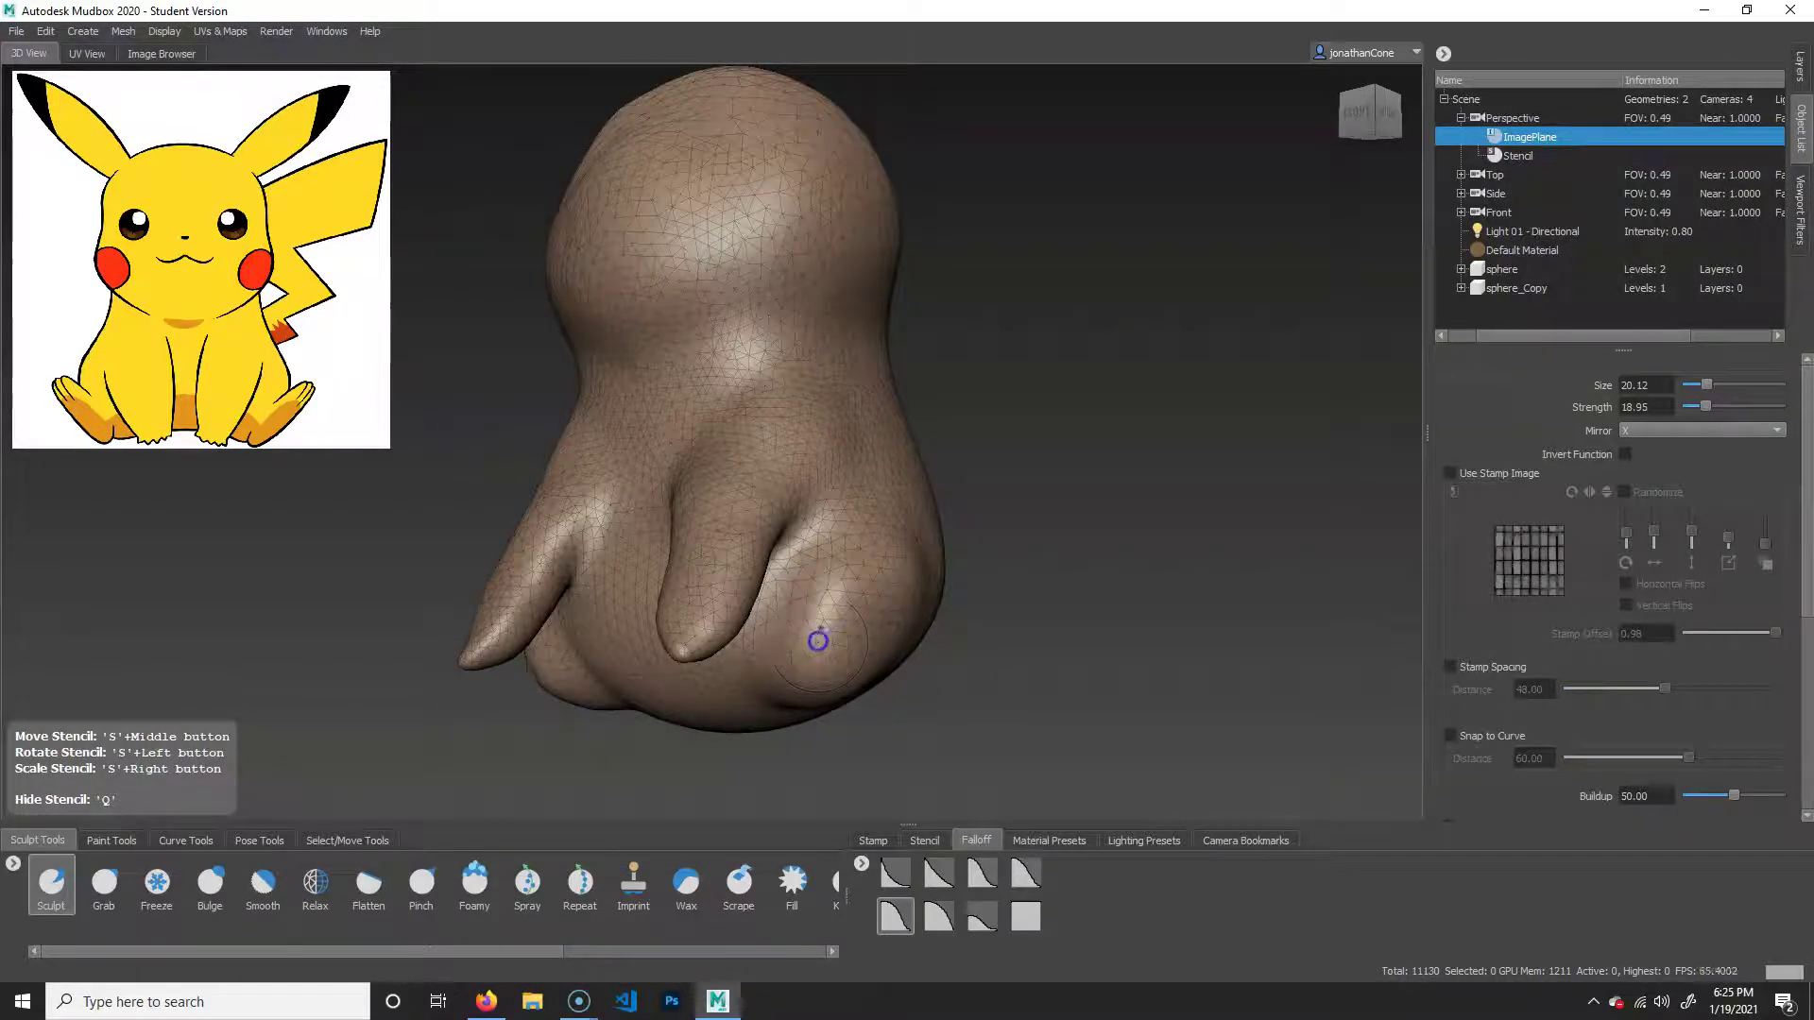
pyautogui.moveTo(808, 661)
pyautogui.mouseDown()
pyautogui.moveTo(821, 635)
pyautogui.moveTo(846, 648)
pyautogui.mouseUp()
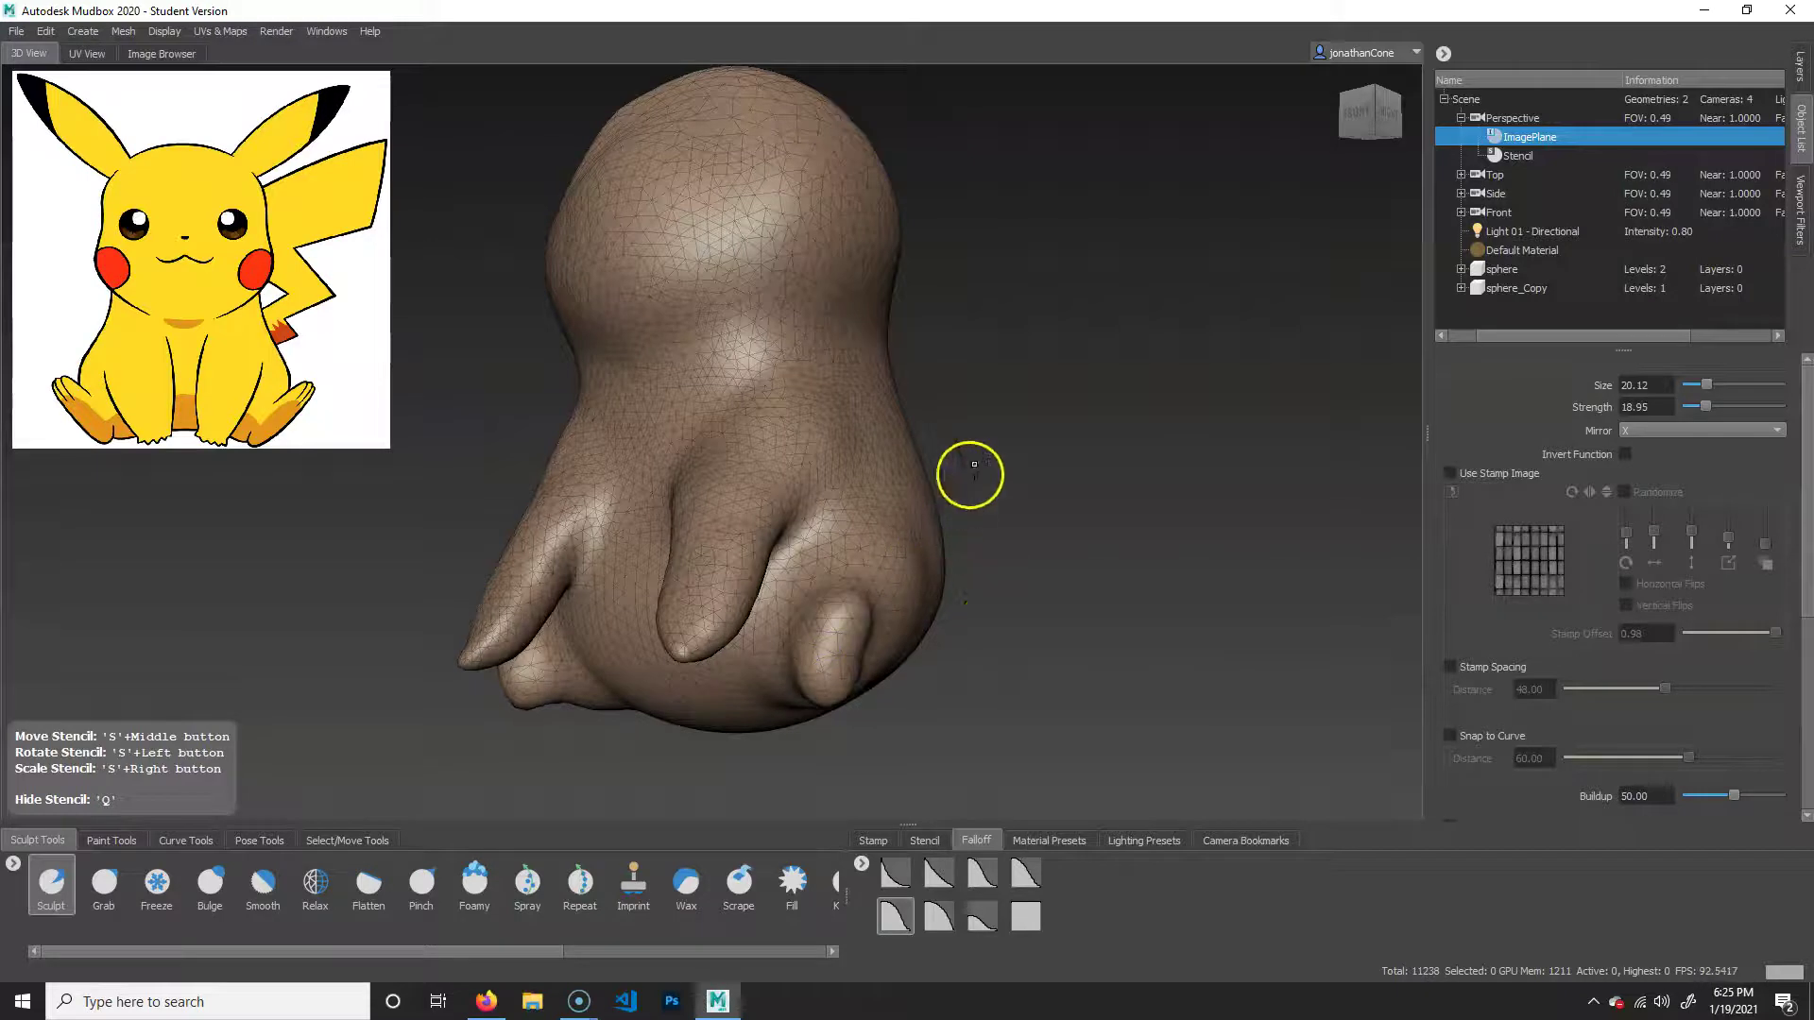
pyautogui.moveTo(975, 623)
pyautogui.keyDown('alt'); pyautogui.mouseDown()
pyautogui.moveTo(1124, 647)
pyautogui.moveTo(1029, 667)
pyautogui.moveTo(921, 616)
pyautogui.moveTo(937, 631)
pyautogui.moveTo(919, 651)
pyautogui.moveTo(949, 608)
pyautogui.mouseUp(); pyautogui.keyUp('alt')
pyautogui.moveTo(1036, 660)
pyautogui.keyDown('alt'); pyautogui.mouseDown()
pyautogui.moveTo(883, 556)
pyautogui.moveTo(983, 632)
pyautogui.moveTo(752, 551)
pyautogui.mouseUp(); pyautogui.keyUp('alt')
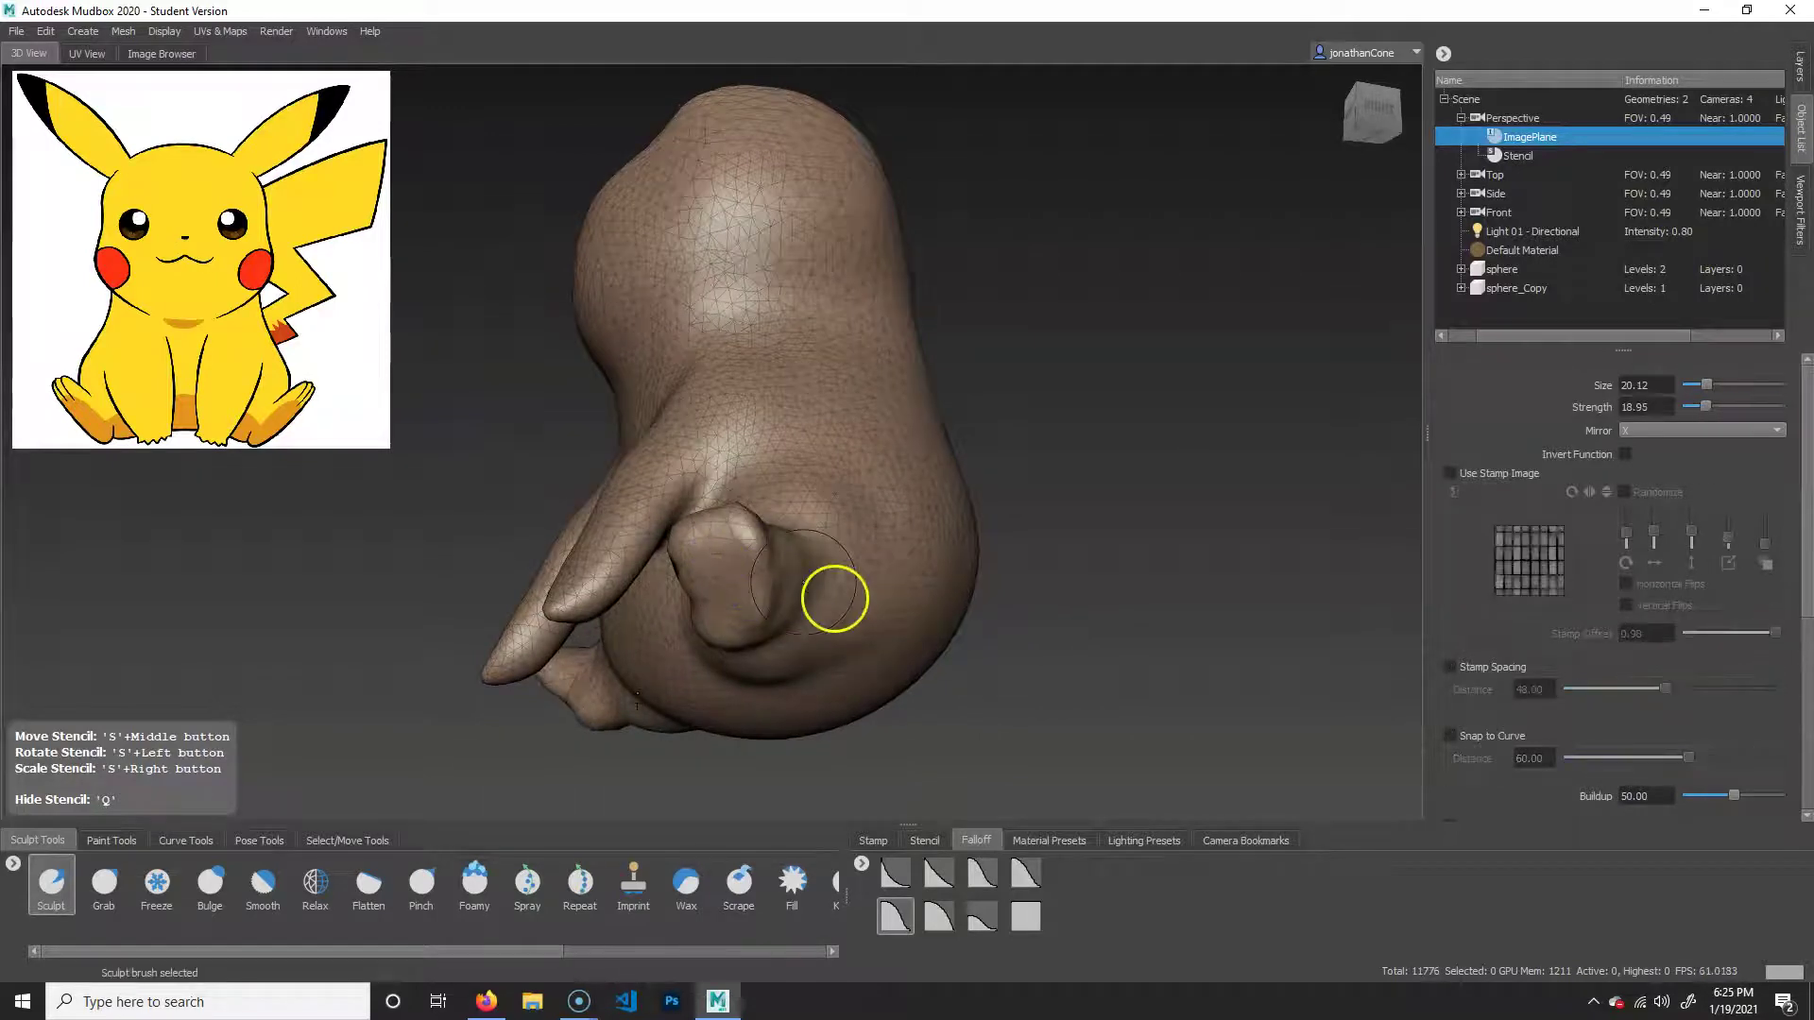
pyautogui.keyDown('alt'); pyautogui.moveTo(834, 599); pyautogui.dragTo(1057, 663); pyautogui.keyUp('alt')
pyautogui.press('shift')
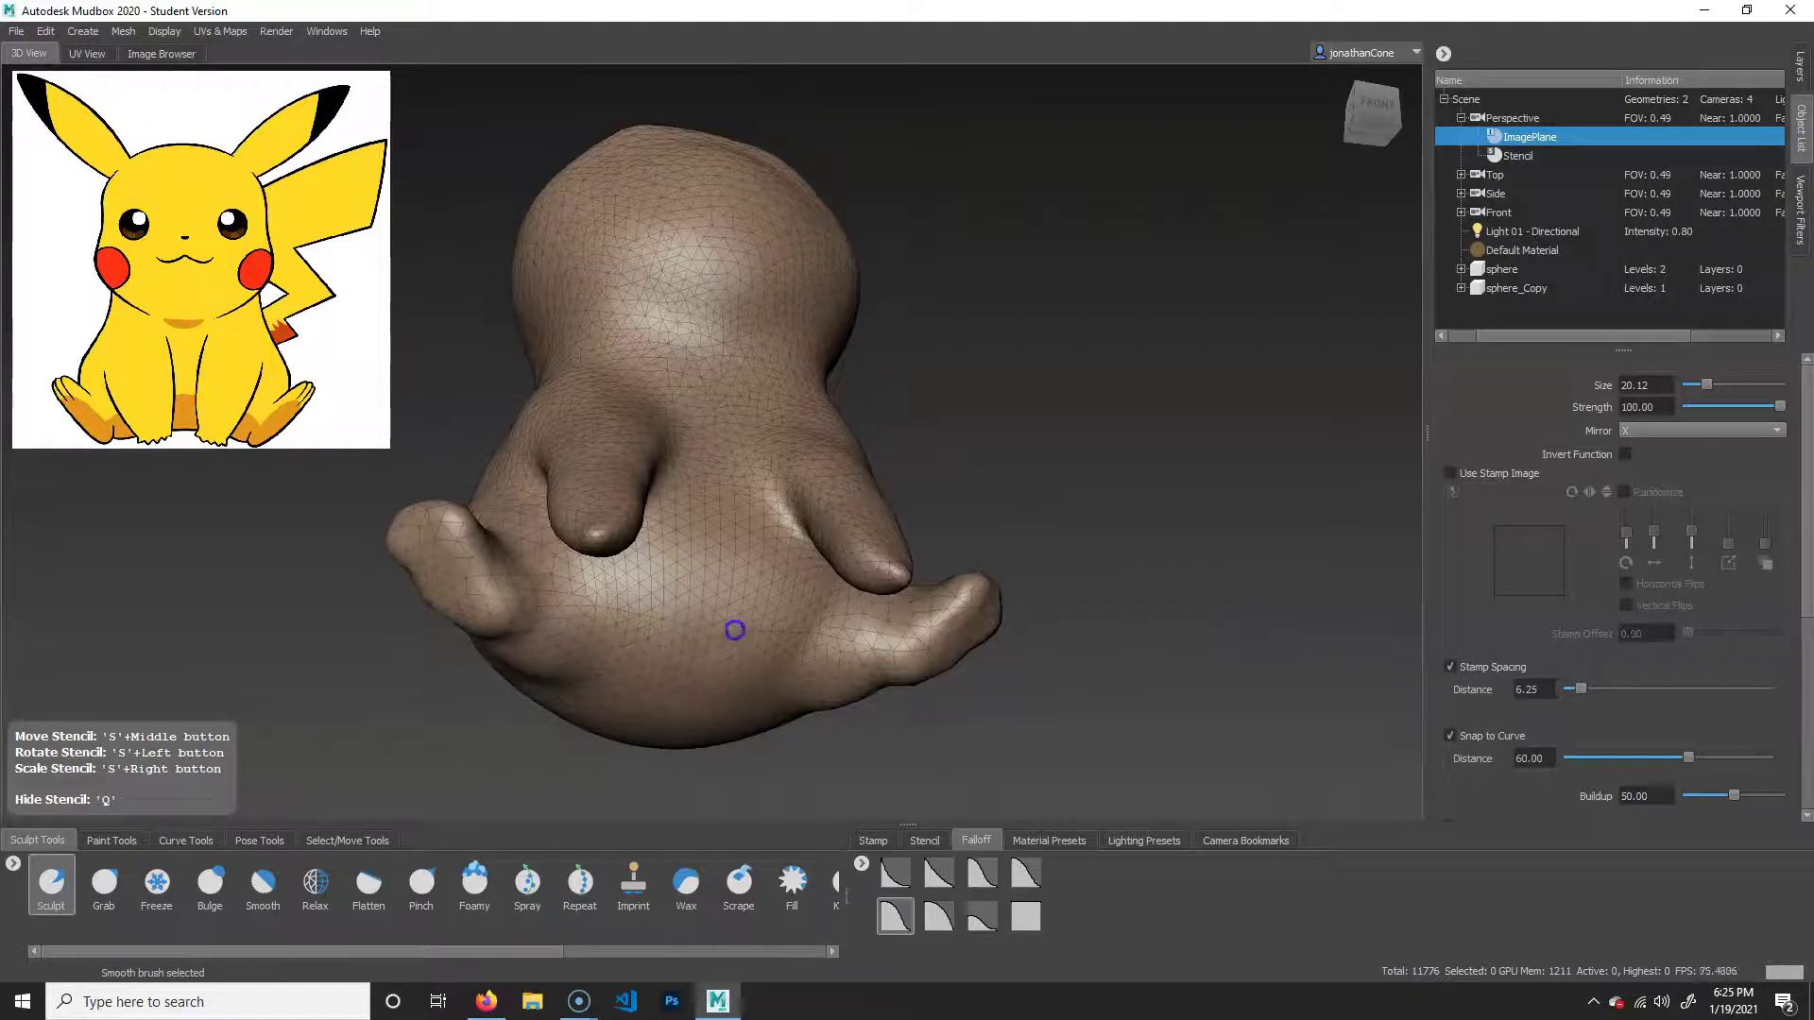
# Paint mirrored ear patches on top of the head with the Freeze brush at a size of about 14 and invert the freeze.
pyautogui.moveTo(641, 659)
pyautogui.keyDown('alt'); pyautogui.mouseDown()
pyautogui.moveTo(1052, 688)
pyautogui.moveTo(1020, 636)
pyautogui.moveTo(1117, 591)
pyautogui.moveTo(1025, 521)
pyautogui.moveTo(1275, 519)
pyautogui.moveTo(842, 519)
pyautogui.moveTo(972, 599)
pyautogui.moveTo(944, 599)
pyautogui.moveTo(1016, 599)
pyautogui.moveTo(1097, 558)
pyautogui.moveTo(1023, 528)
pyautogui.moveTo(1101, 506)
pyautogui.moveTo(1020, 462)
pyautogui.moveTo(1040, 506)
pyautogui.moveTo(906, 556)
pyautogui.moveTo(1077, 571)
pyautogui.moveTo(1034, 565)
pyautogui.mouseUp(); pyautogui.keyUp('alt')
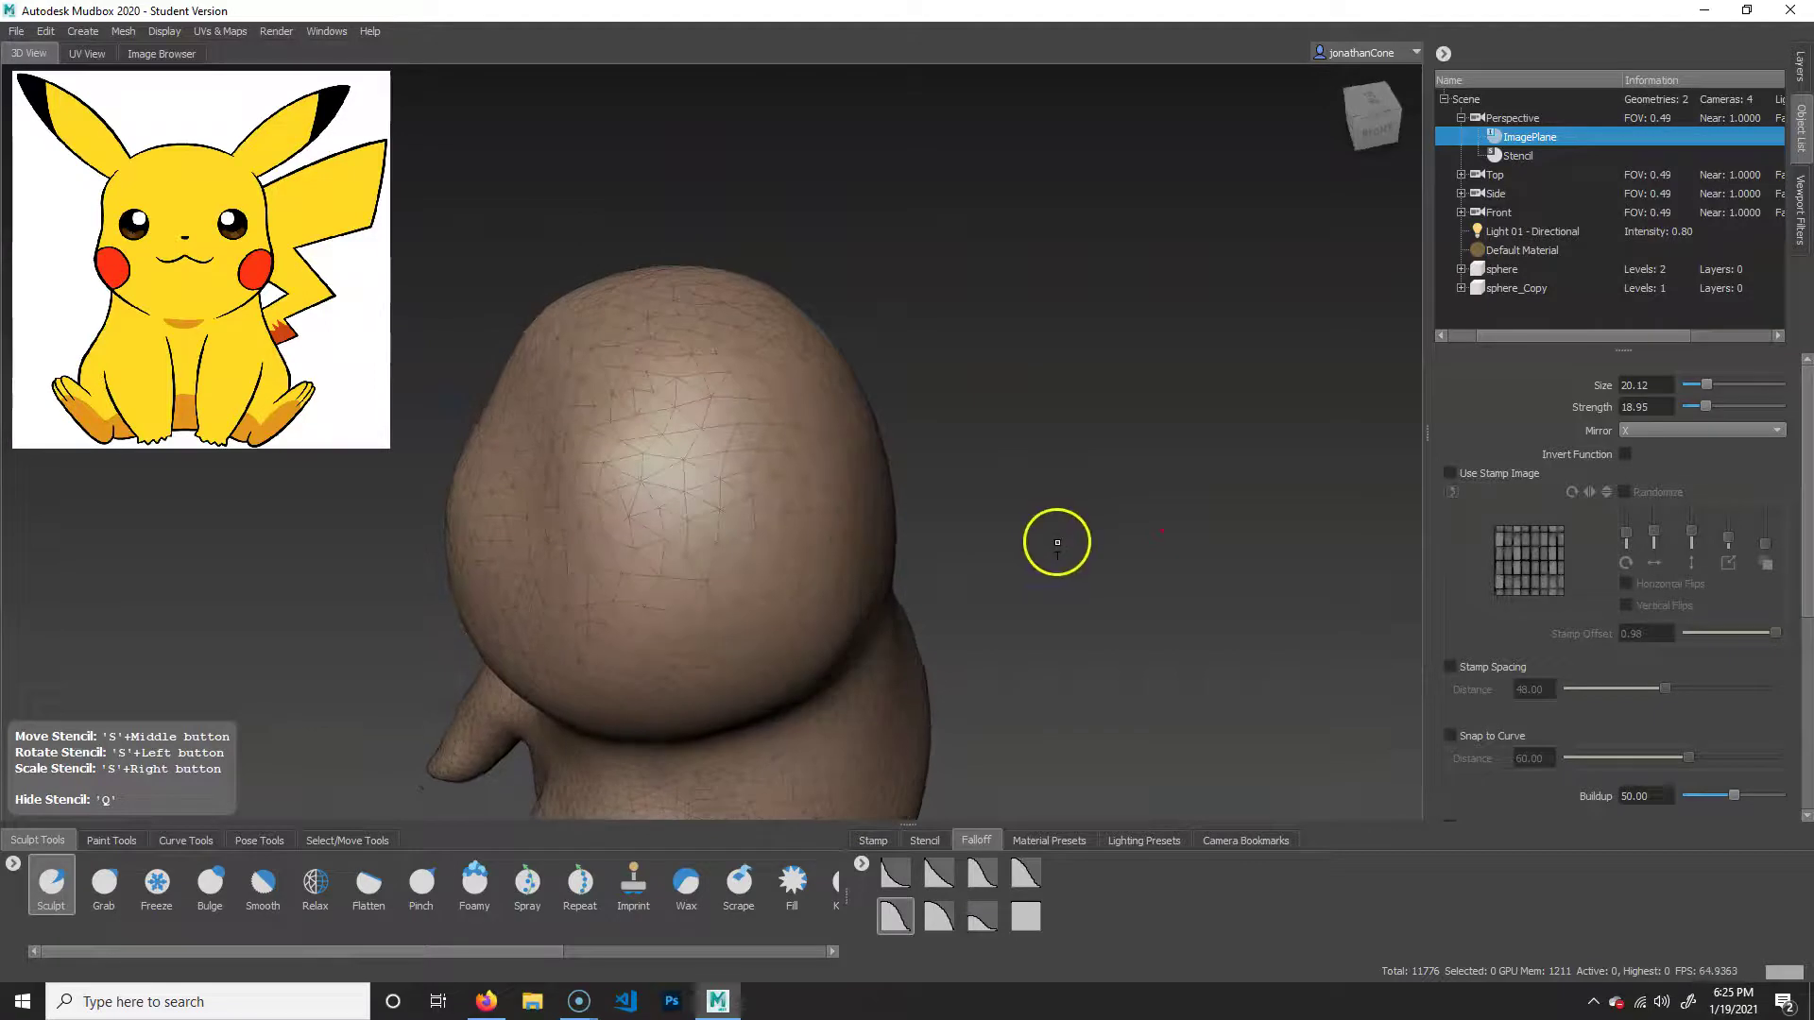
pyautogui.click(157, 883)
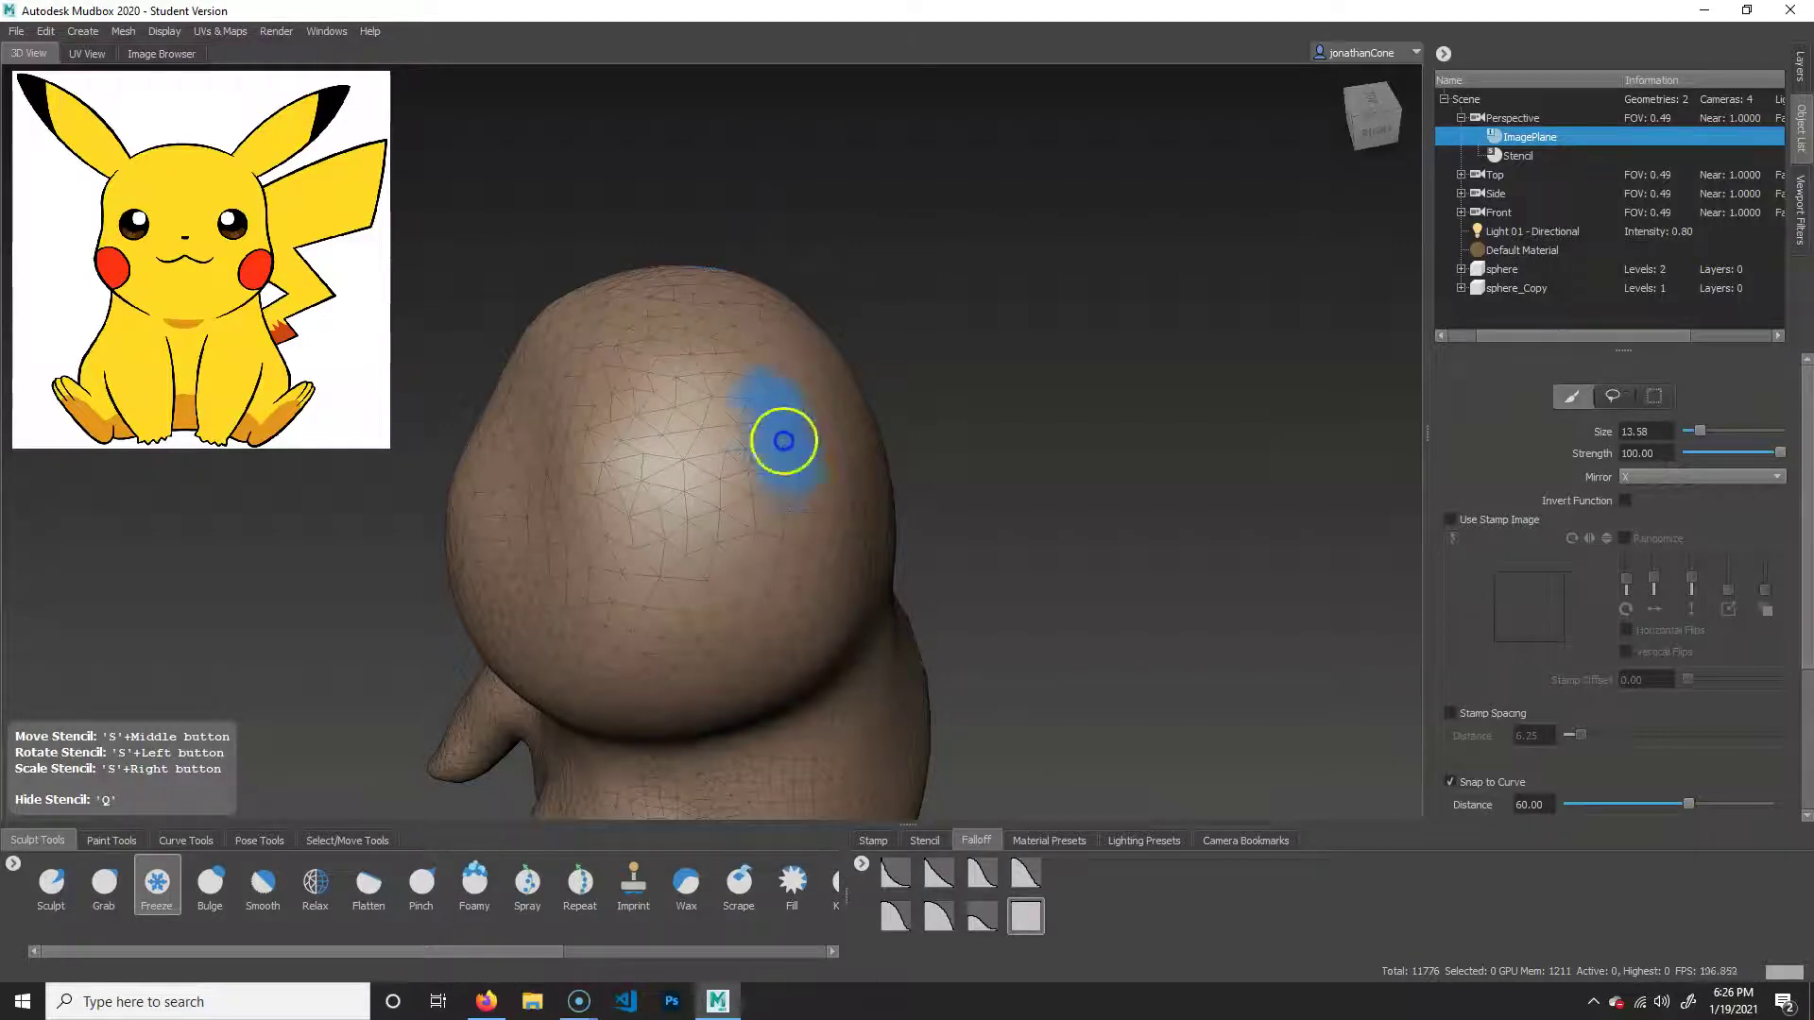
pyautogui.moveTo(1099, 545)
pyautogui.keyDown('alt'); pyautogui.mouseDown()
pyautogui.moveTo(1012, 595)
pyautogui.moveTo(1056, 563)
pyautogui.moveTo(1056, 523)
pyautogui.mouseUp(); pyautogui.keyUp('alt')
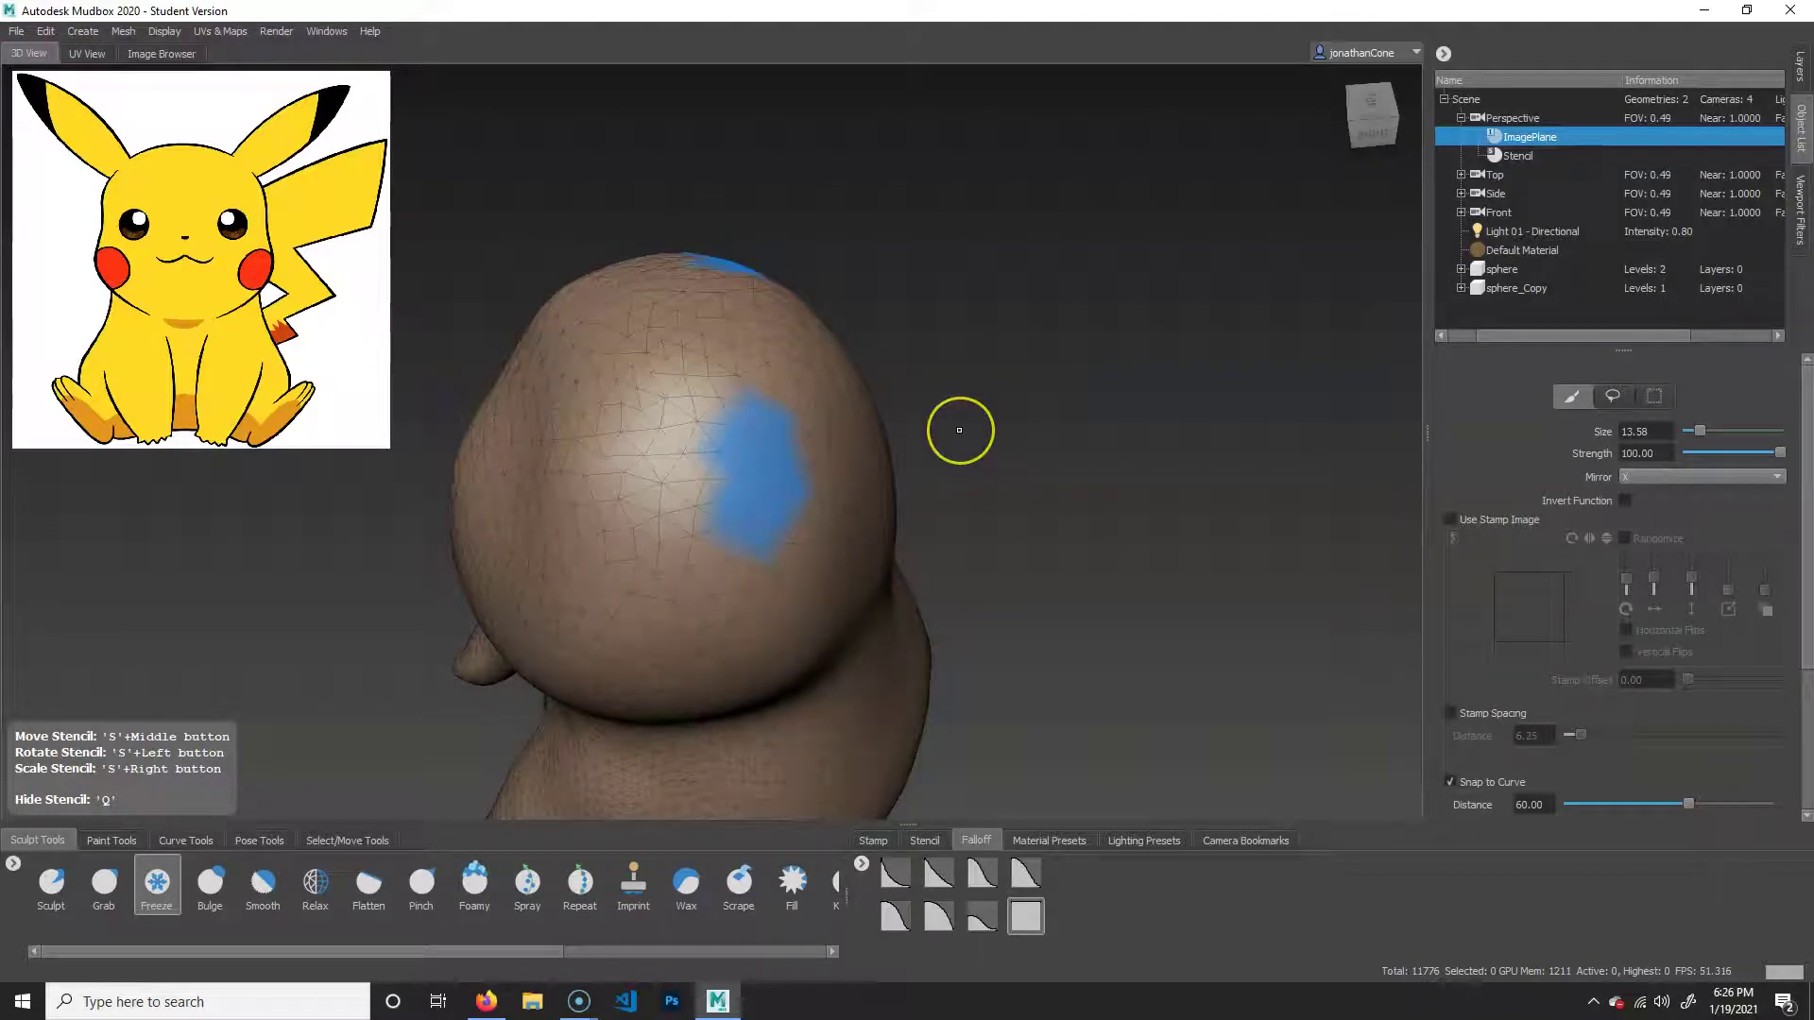
pyautogui.hotkey('ctrl', 'i')
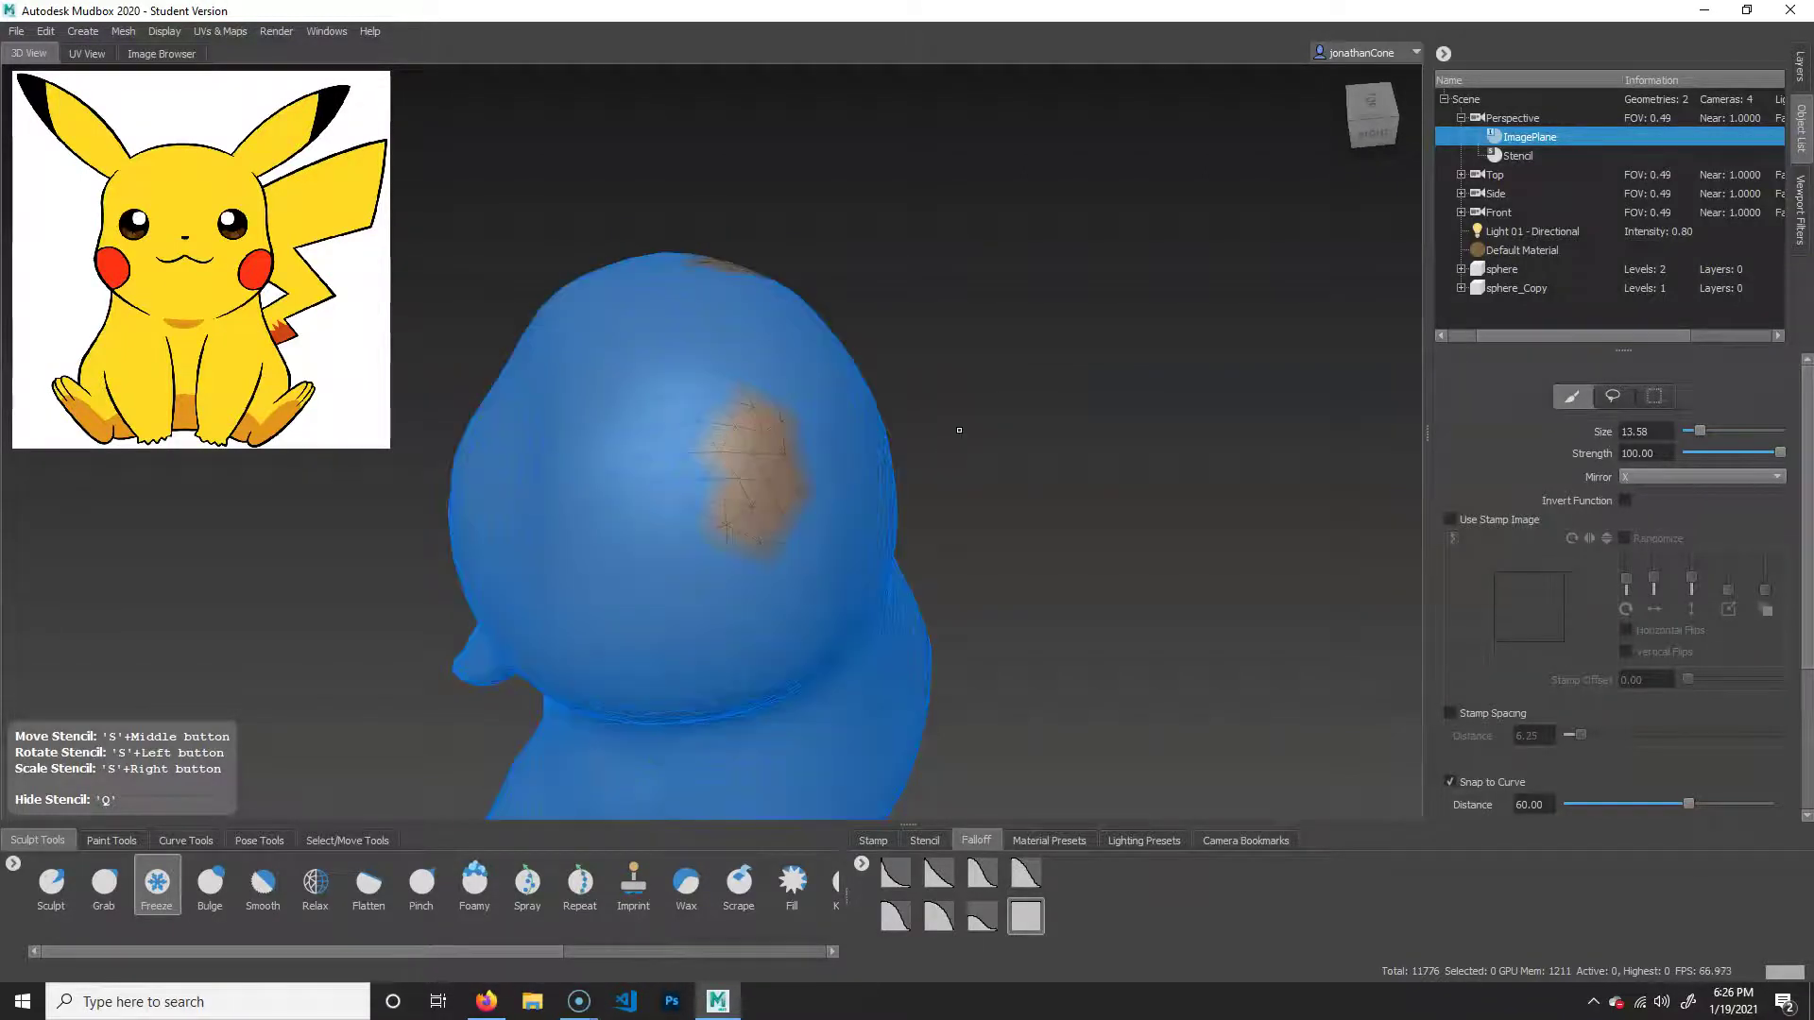
# Pull the unfrozen patches up and outward into long ears with the Grab brush at a size of about 63, undoing the unwanted stretches.
pyautogui.click(102, 885)
pyautogui.keyDown('alt'); pyautogui.moveTo(955, 408); pyautogui.dragTo(1084, 393); pyautogui.keyUp('alt')
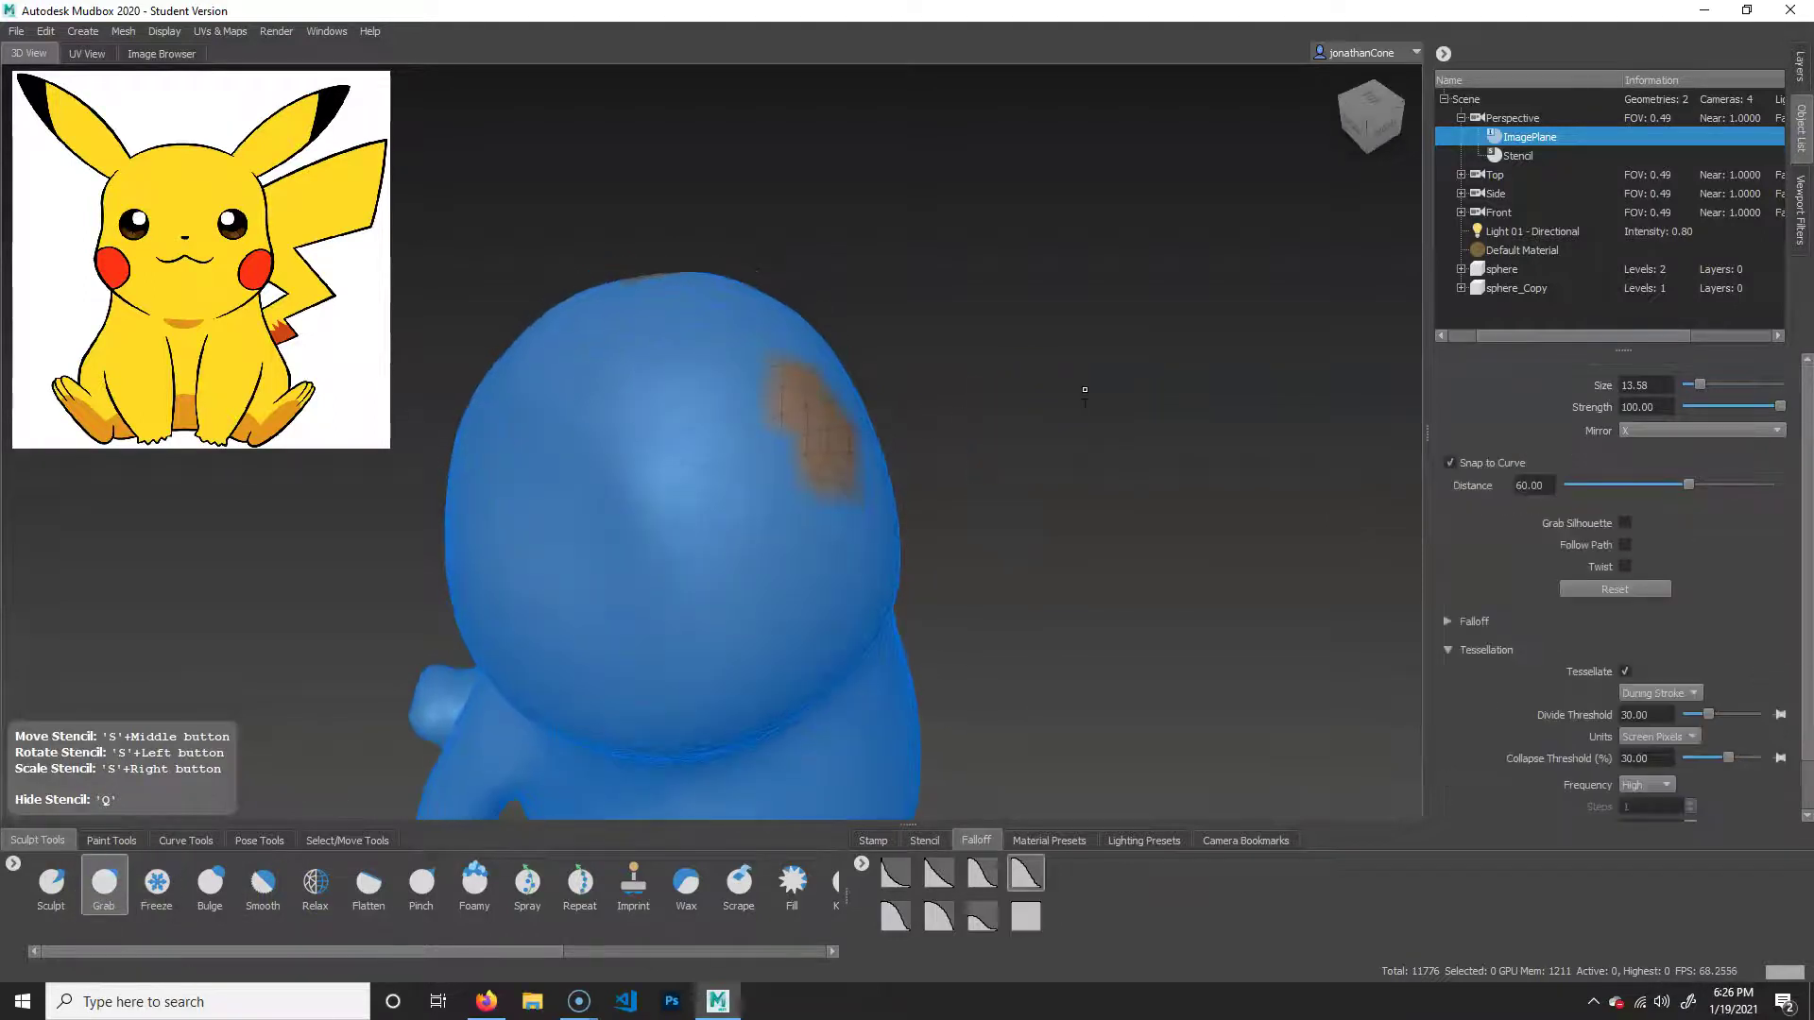
pyautogui.moveTo(834, 415)
pyautogui.mouseDown()
pyautogui.moveTo(1058, 444)
pyautogui.moveTo(1040, 457)
pyautogui.mouseUp()
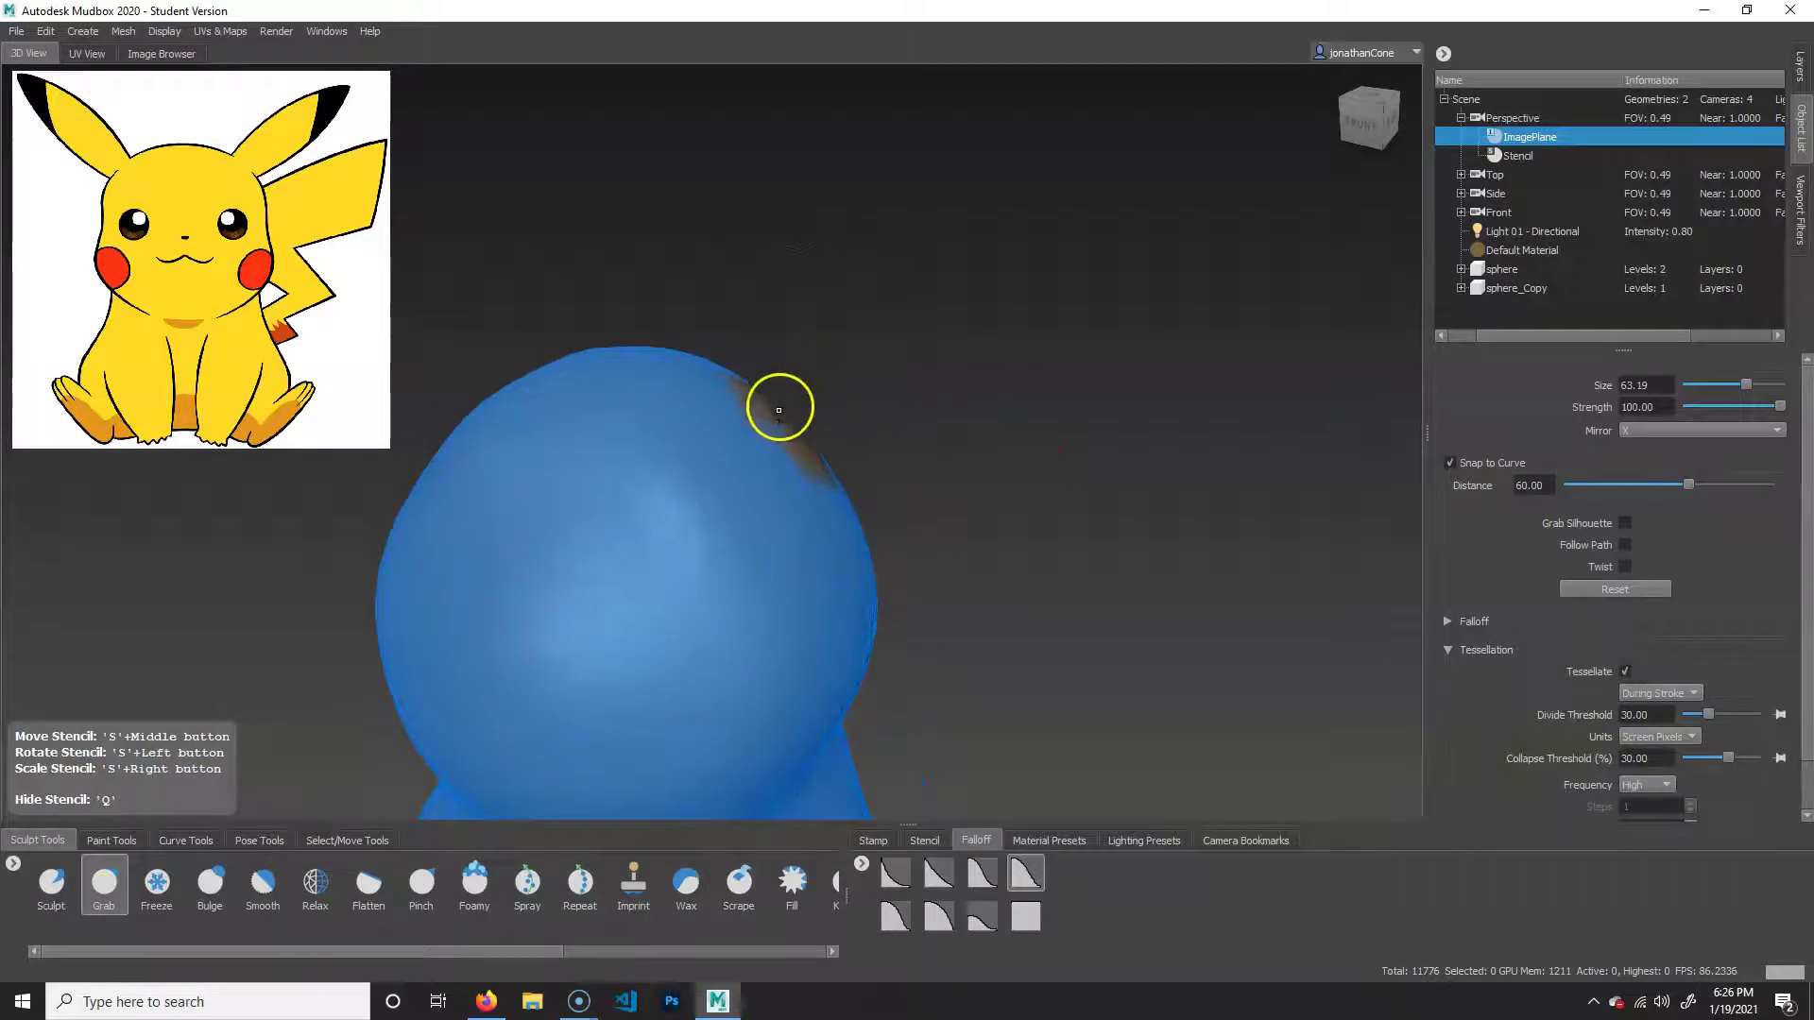
pyautogui.moveTo(776, 421)
pyautogui.mouseDown()
pyautogui.moveTo(1011, 141)
pyautogui.moveTo(1044, 128)
pyautogui.mouseUp()
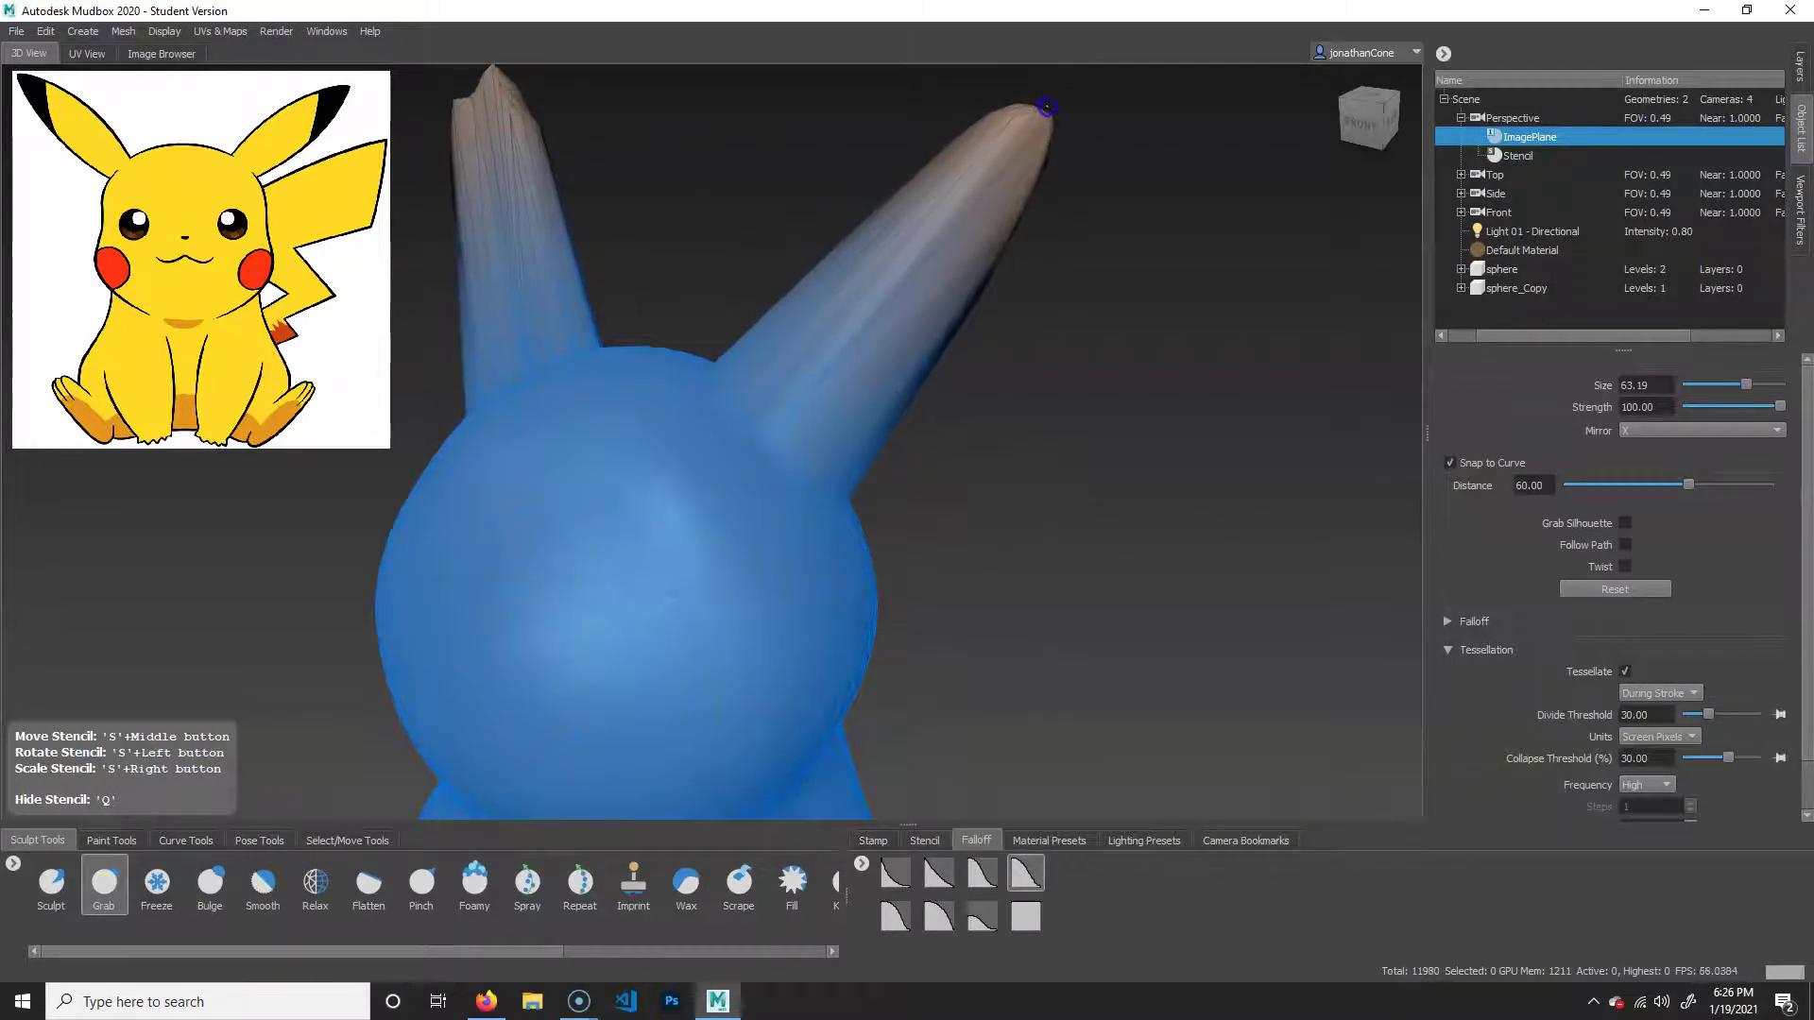
pyautogui.scroll(-5, 863, 434)
pyautogui.keyDown('alt'); pyautogui.moveTo(1020, 551); pyautogui.dragTo(1079, 512); pyautogui.keyUp('alt')
pyautogui.moveTo(824, 221)
pyautogui.mouseDown()
pyautogui.moveTo(854, 256)
pyautogui.moveTo(886, 394)
pyautogui.mouseUp()
pyautogui.hotkey('ctrl', 'z')
pyautogui.moveTo(745, 346)
pyautogui.mouseDown()
pyautogui.moveTo(844, 315)
pyautogui.moveTo(878, 275)
pyautogui.mouseUp()
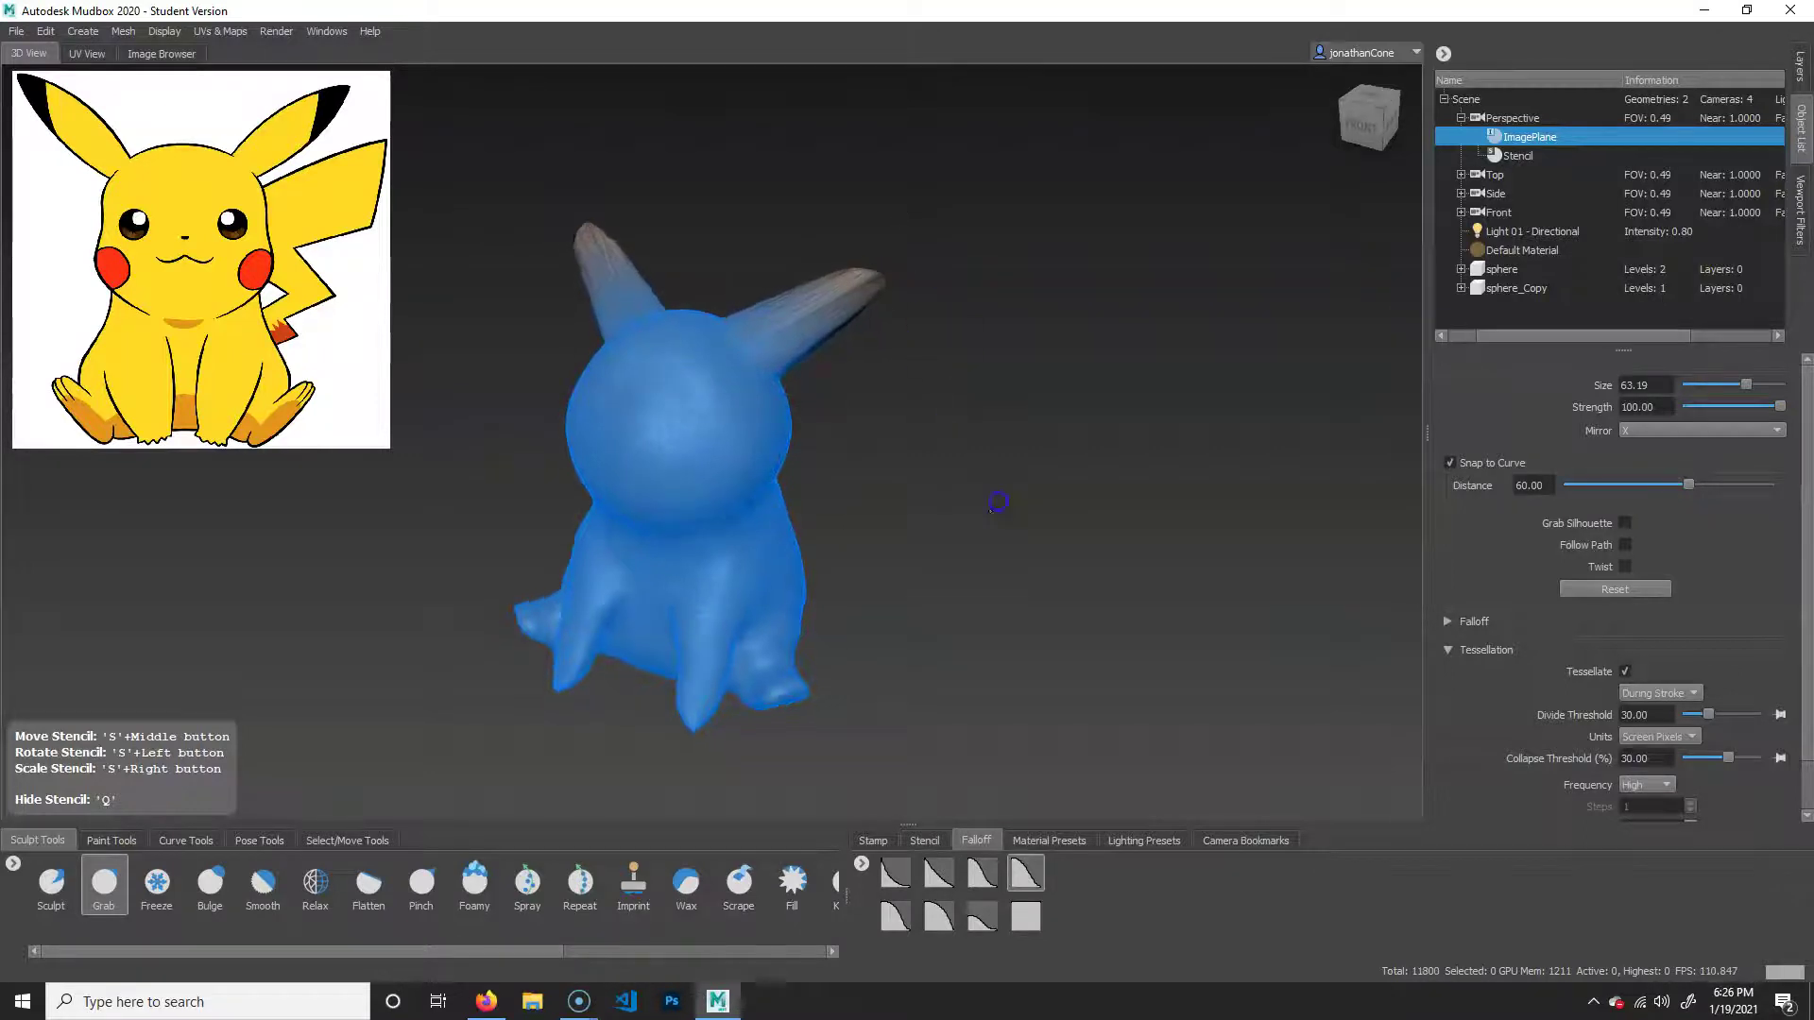
# Check the ears from the side and unfreeze the whole model.
pyautogui.keyDown('alt'); pyautogui.moveTo(995, 502); pyautogui.dragTo(716, 457); pyautogui.keyUp('alt')
pyautogui.keyDown('alt'); pyautogui.moveTo(985, 469); pyautogui.dragTo(1106, 515); pyautogui.keyUp('alt')
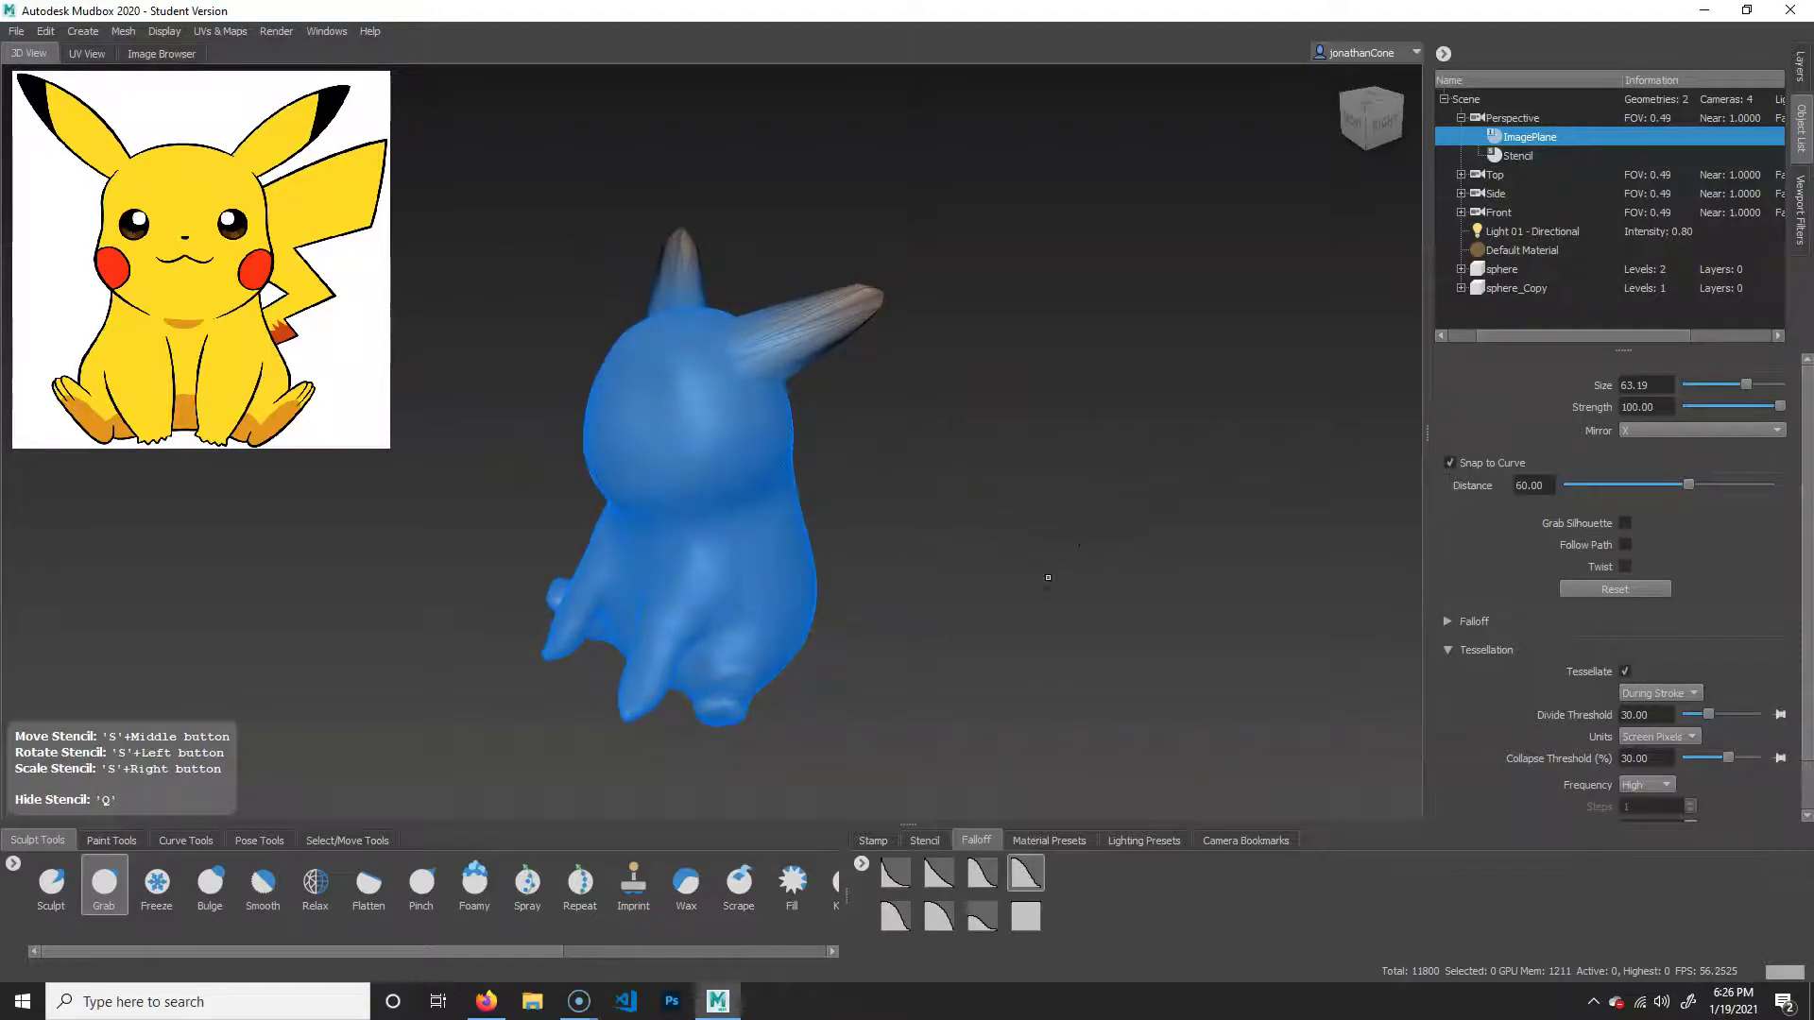
pyautogui.hotkey('shift', 'u')
# Paint a tail patch on the lower back with the Freeze brush at a size of about 13 and invert the freeze.
pyautogui.keyDown('alt'); pyautogui.moveTo(1073, 561); pyautogui.dragTo(859, 591); pyautogui.keyUp('alt')
pyautogui.keyDown('alt'); pyautogui.moveTo(858, 591); pyautogui.dragTo(1060, 595, button='right'); pyautogui.keyUp('alt')
pyautogui.click(145, 884)
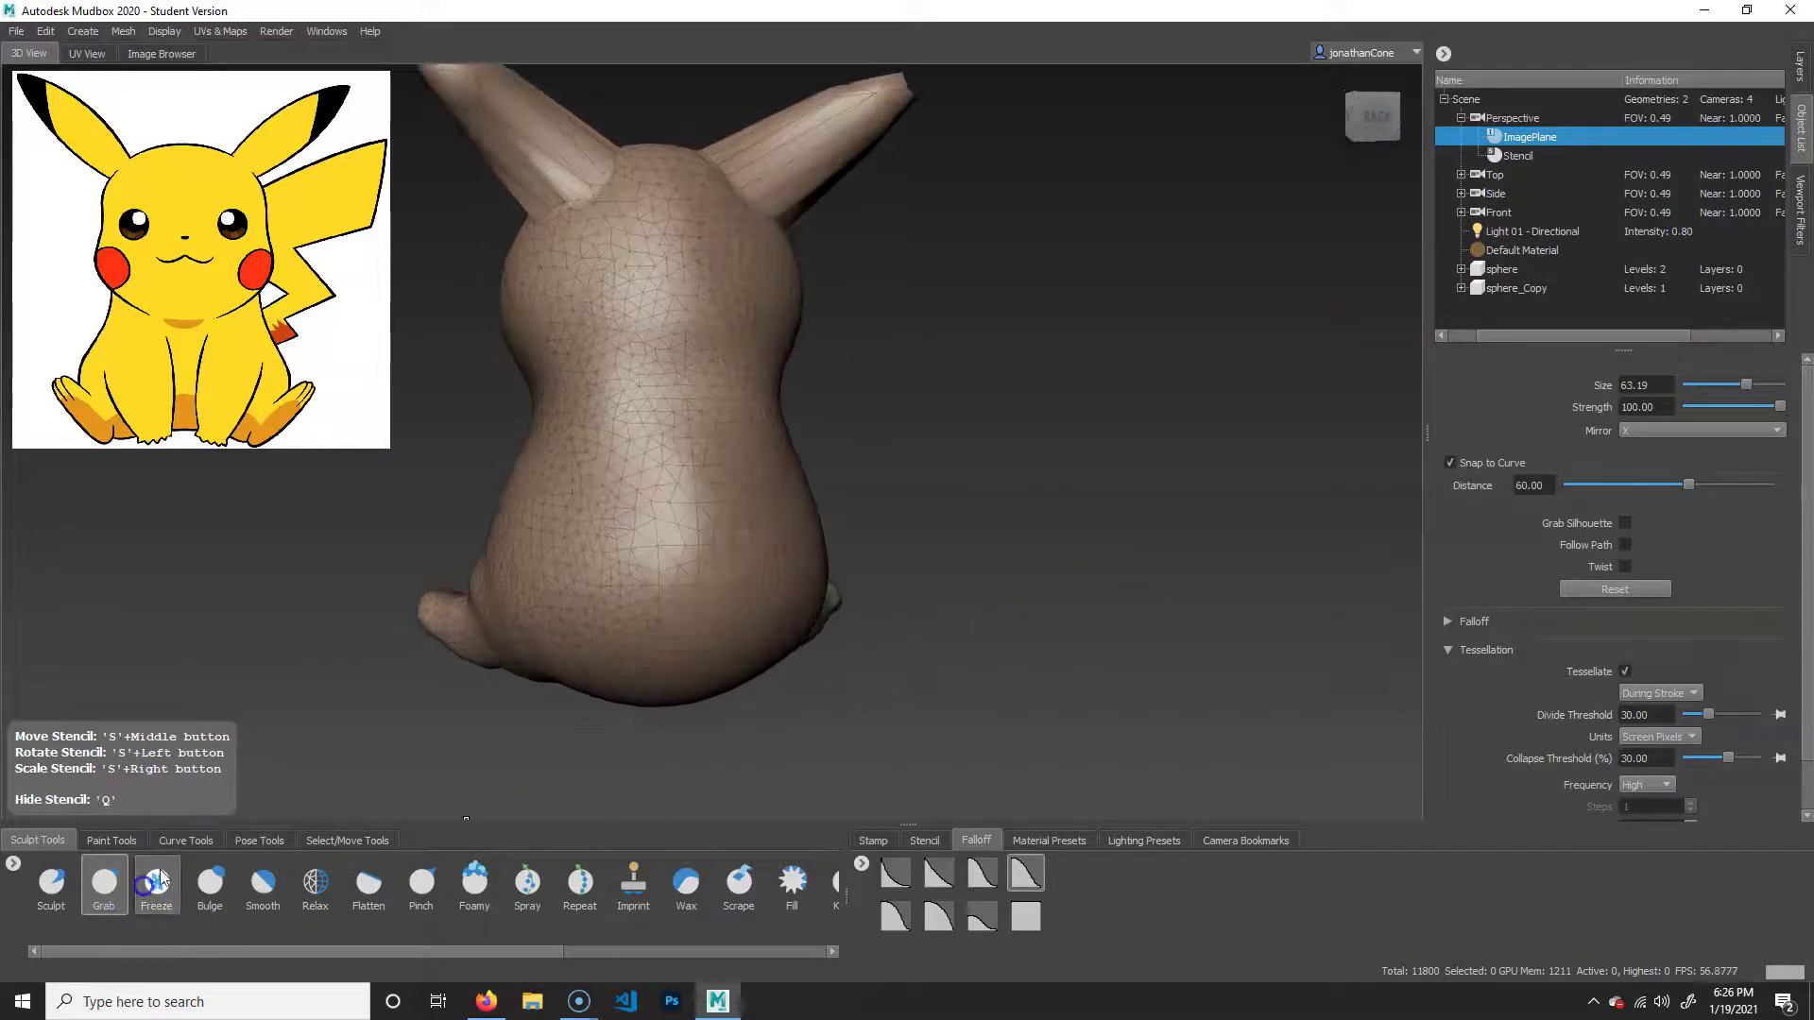
pyautogui.click(157, 881)
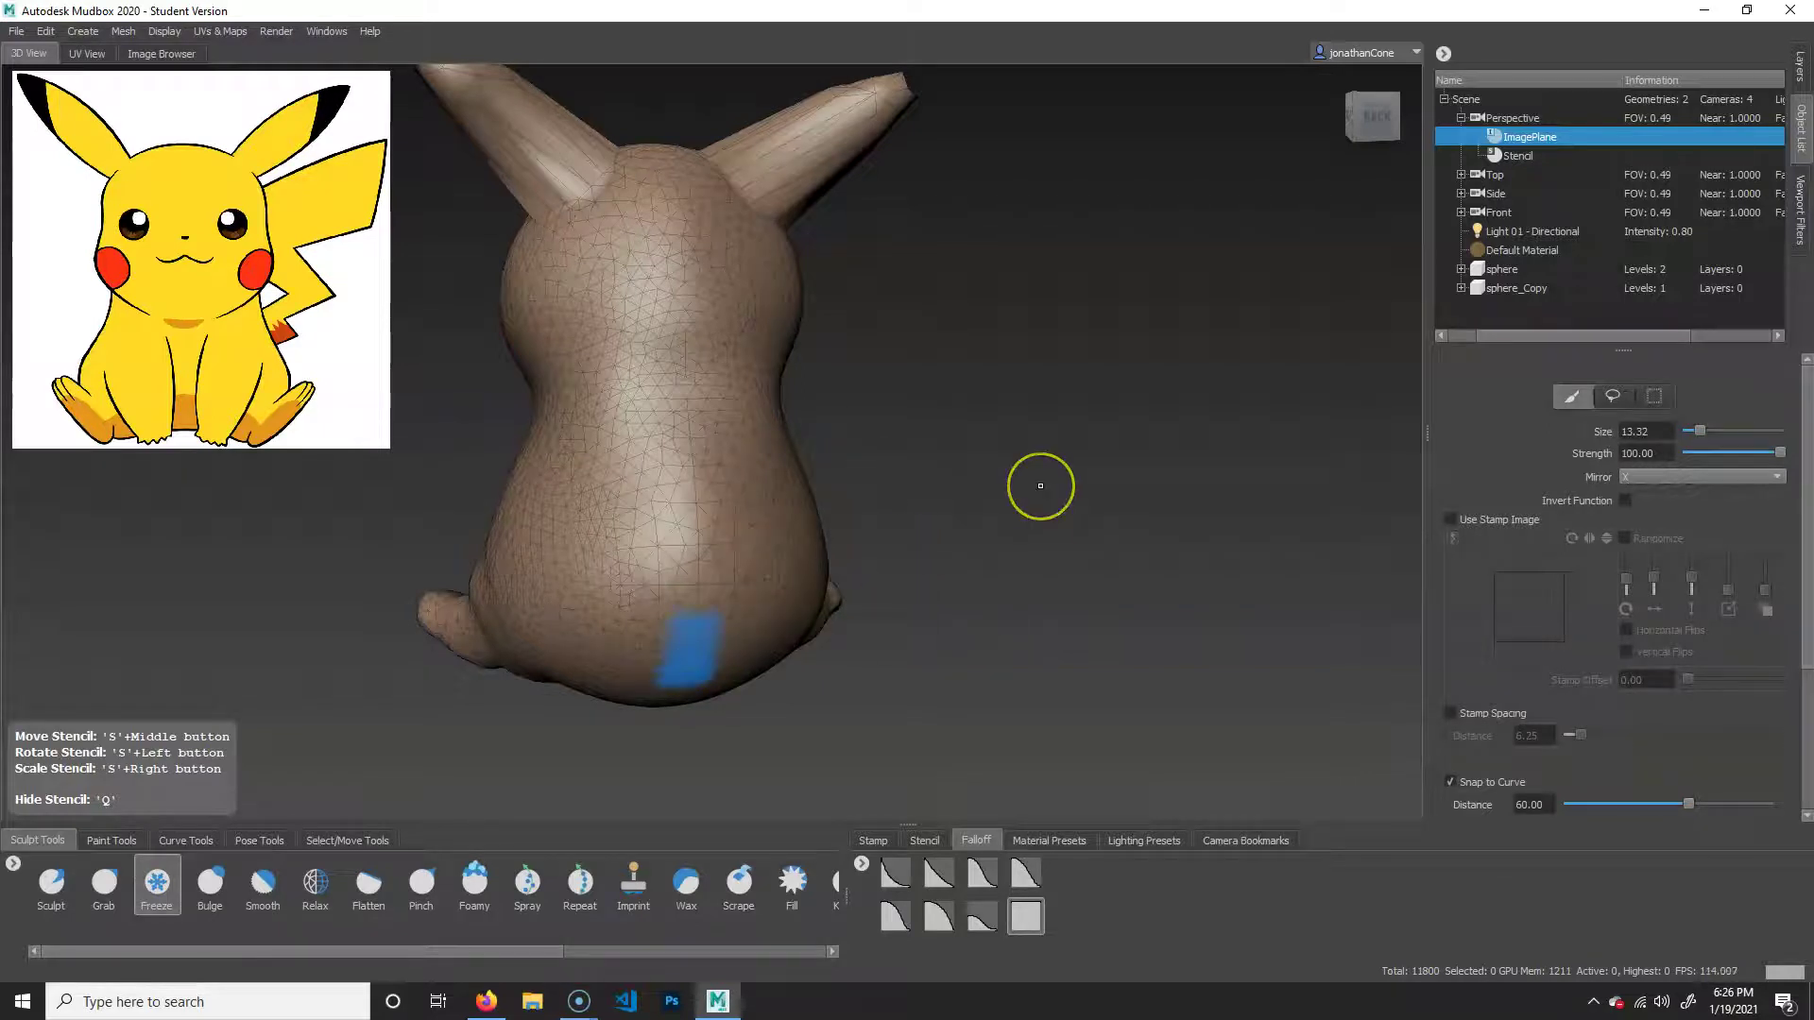
pyautogui.hotkey('shift', 'i')
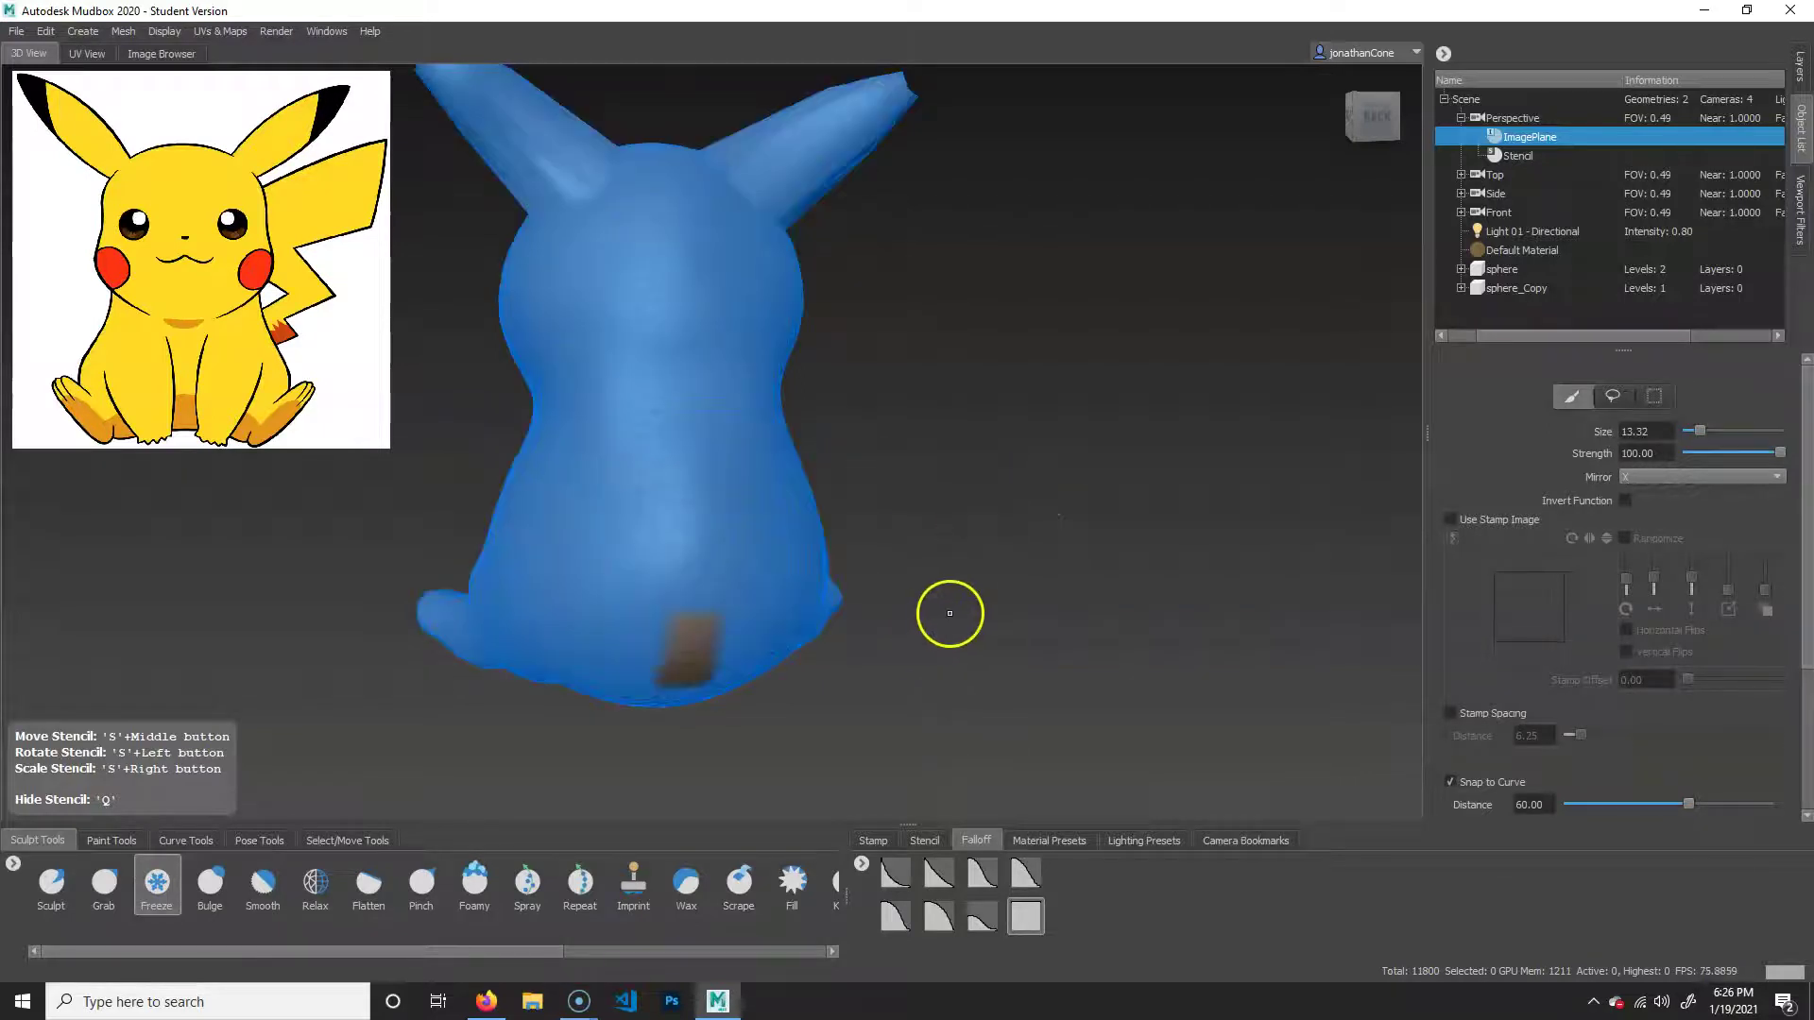
# Pull the unfrozen patch out from the lower back into a long tail with the Grab brush at a size of about 101, then unfreeze the model.
pyautogui.press('2')
pyautogui.keyDown('alt'); pyautogui.moveTo(873, 669); pyautogui.dragTo(977, 661); pyautogui.keyUp('alt')
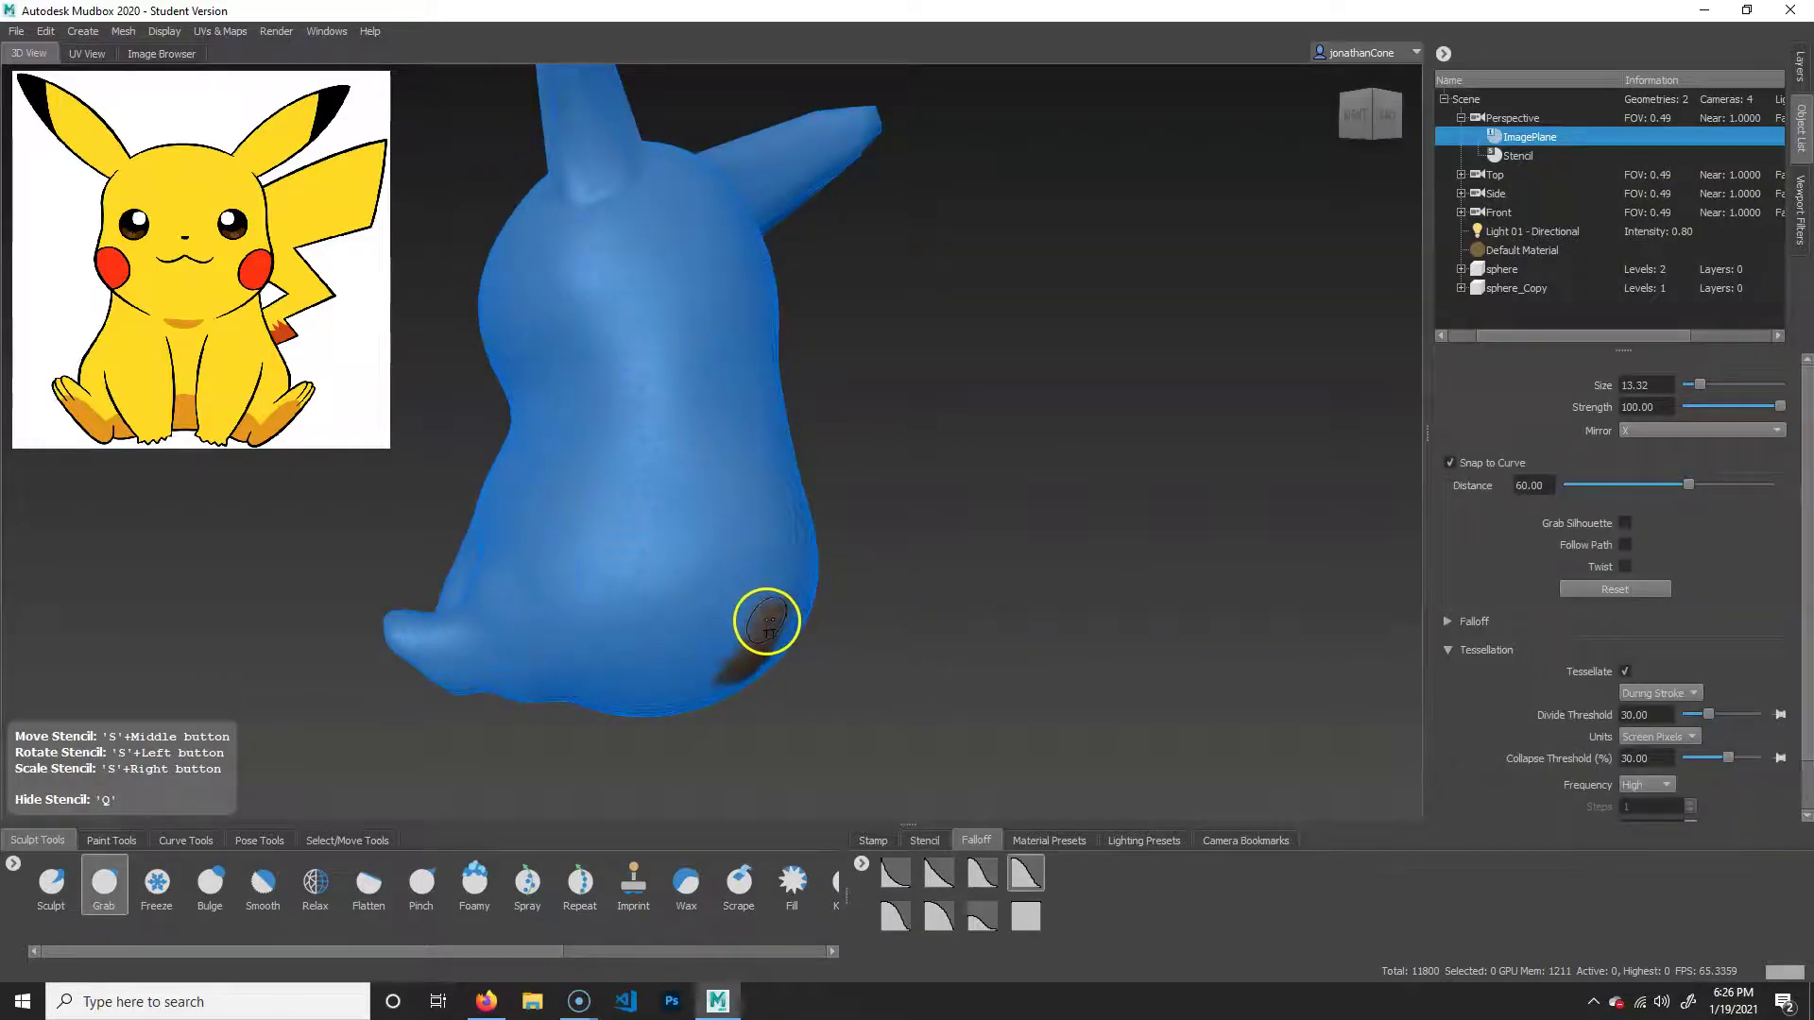
pyautogui.moveTo(762, 621)
pyautogui.mouseDown()
pyautogui.moveTo(939, 627)
pyautogui.moveTo(862, 660)
pyautogui.moveTo(855, 403)
pyautogui.moveTo(593, 558)
pyautogui.mouseUp()
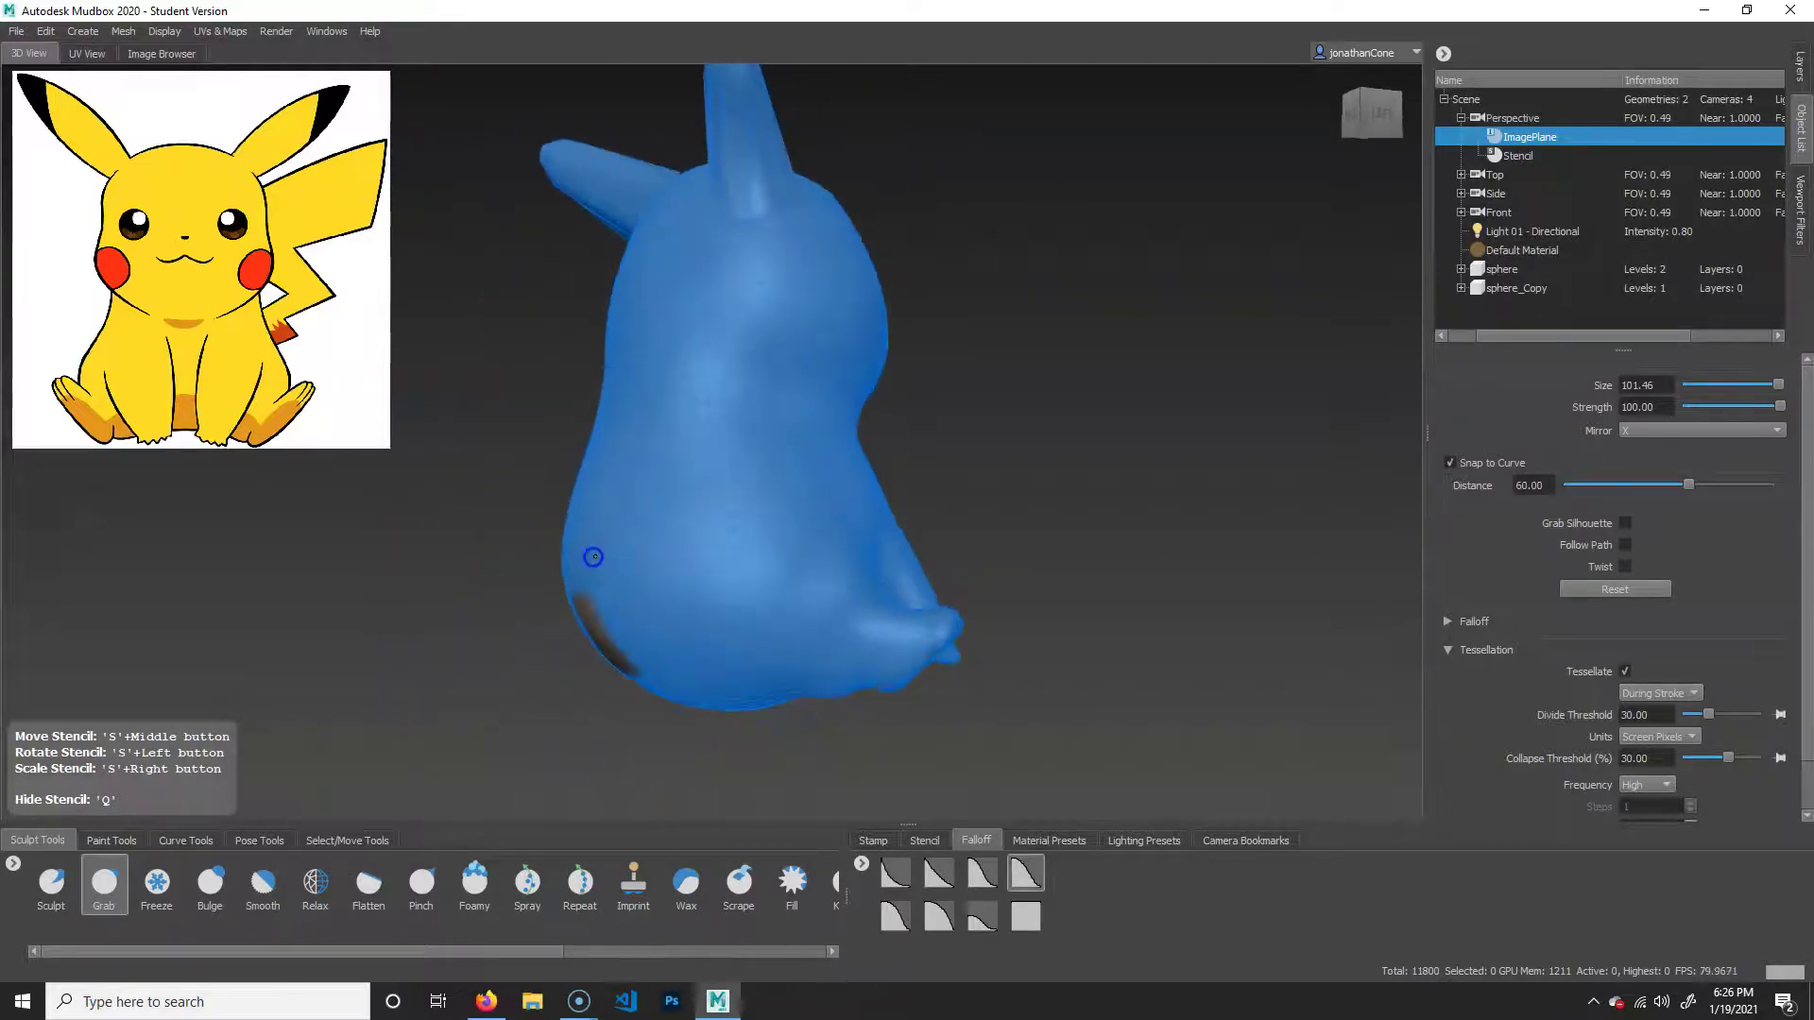
pyautogui.keyDown('alt'); pyautogui.moveTo(626, 665); pyautogui.dragTo(546, 770); pyautogui.keyUp('alt')
pyautogui.moveTo(594, 601)
pyautogui.mouseDown()
pyautogui.moveTo(324, 595)
pyautogui.moveTo(433, 588)
pyautogui.mouseUp()
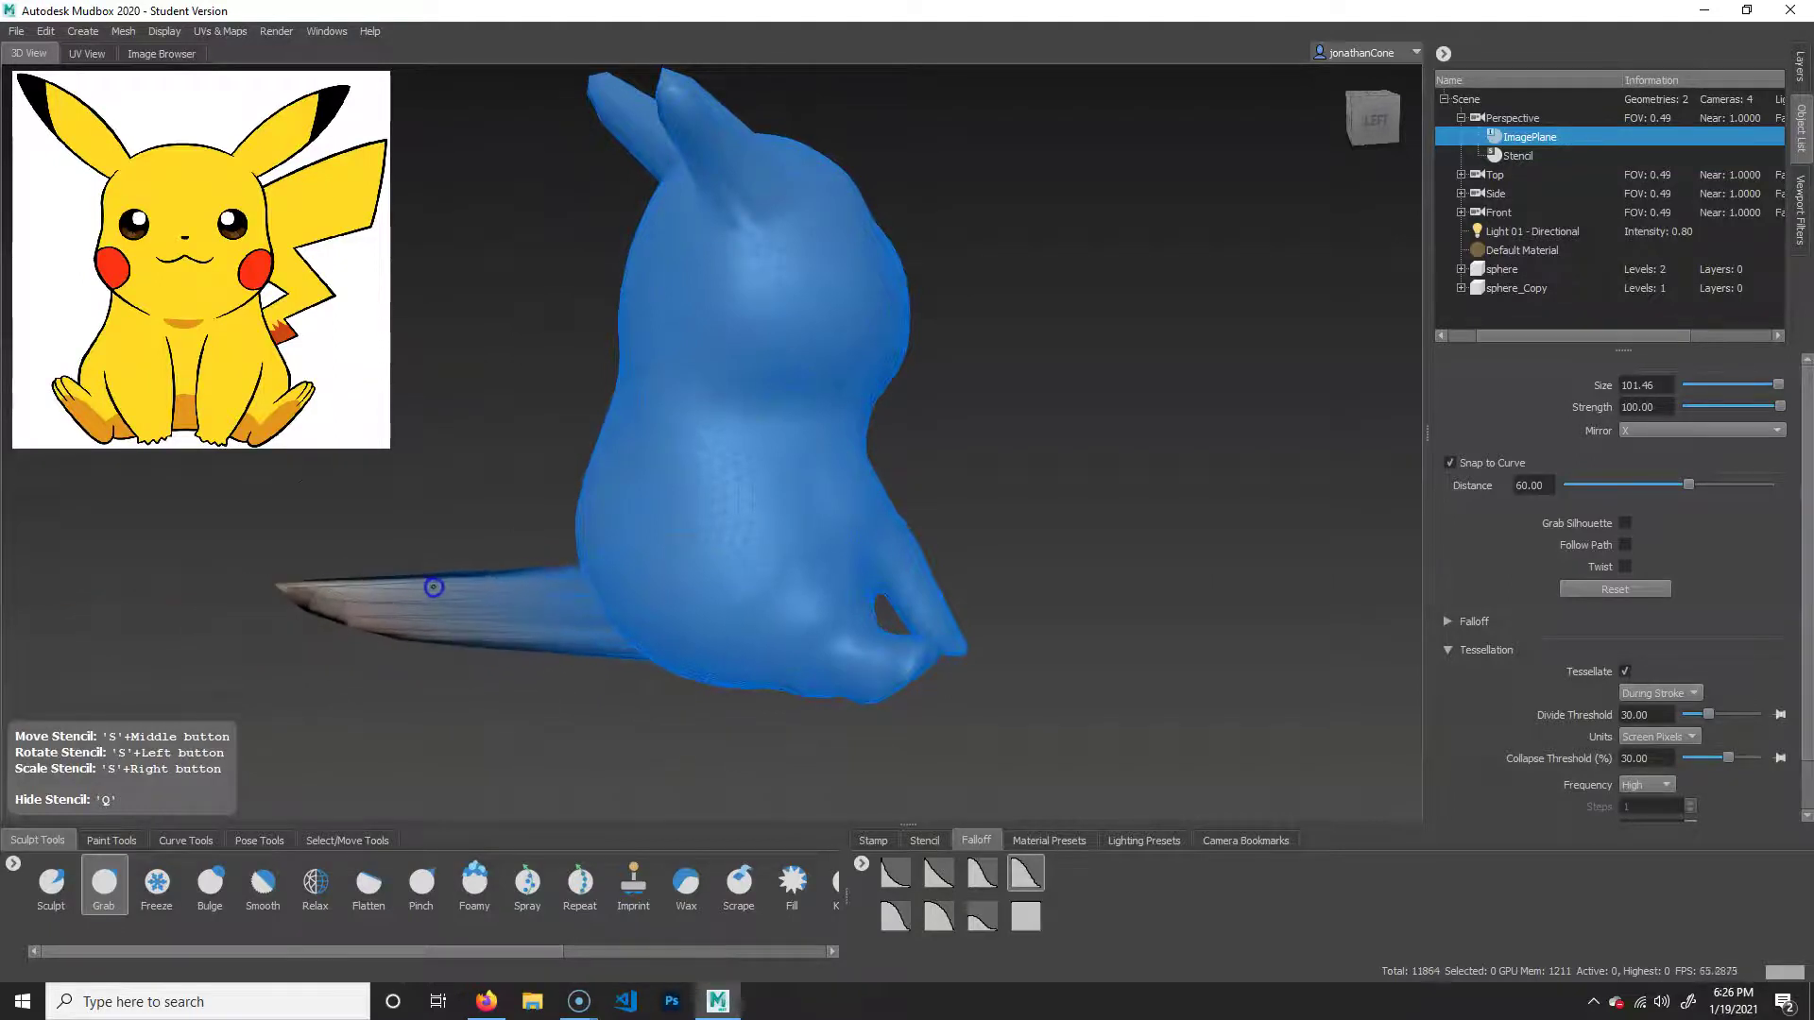
pyautogui.moveTo(595, 717)
pyautogui.keyDown('alt'); pyautogui.mouseDown()
pyautogui.moveTo(915, 668)
pyautogui.moveTo(1085, 676)
pyautogui.moveTo(1089, 591)
pyautogui.moveTo(1075, 576)
pyautogui.moveTo(1047, 611)
pyautogui.mouseUp(); pyautogui.keyUp('alt')
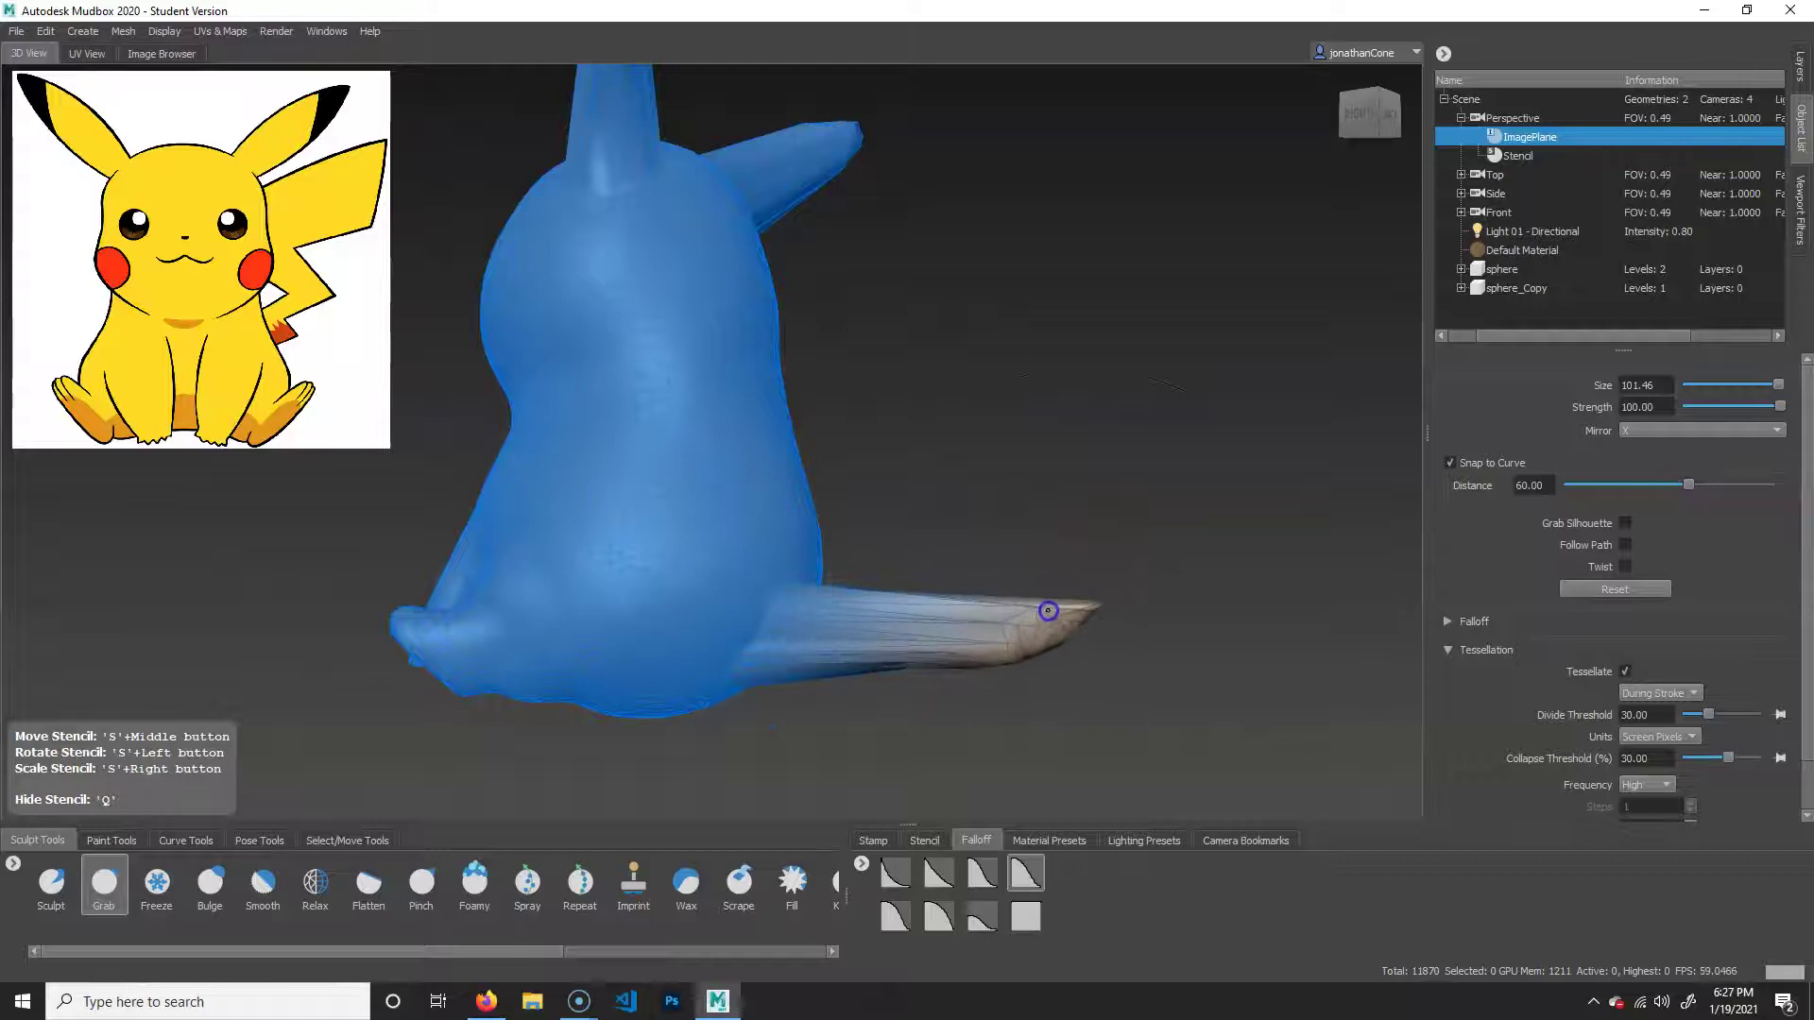
pyautogui.keyDown('alt'); pyautogui.moveTo(1058, 430); pyautogui.dragTo(1166, 440); pyautogui.keyUp('alt')
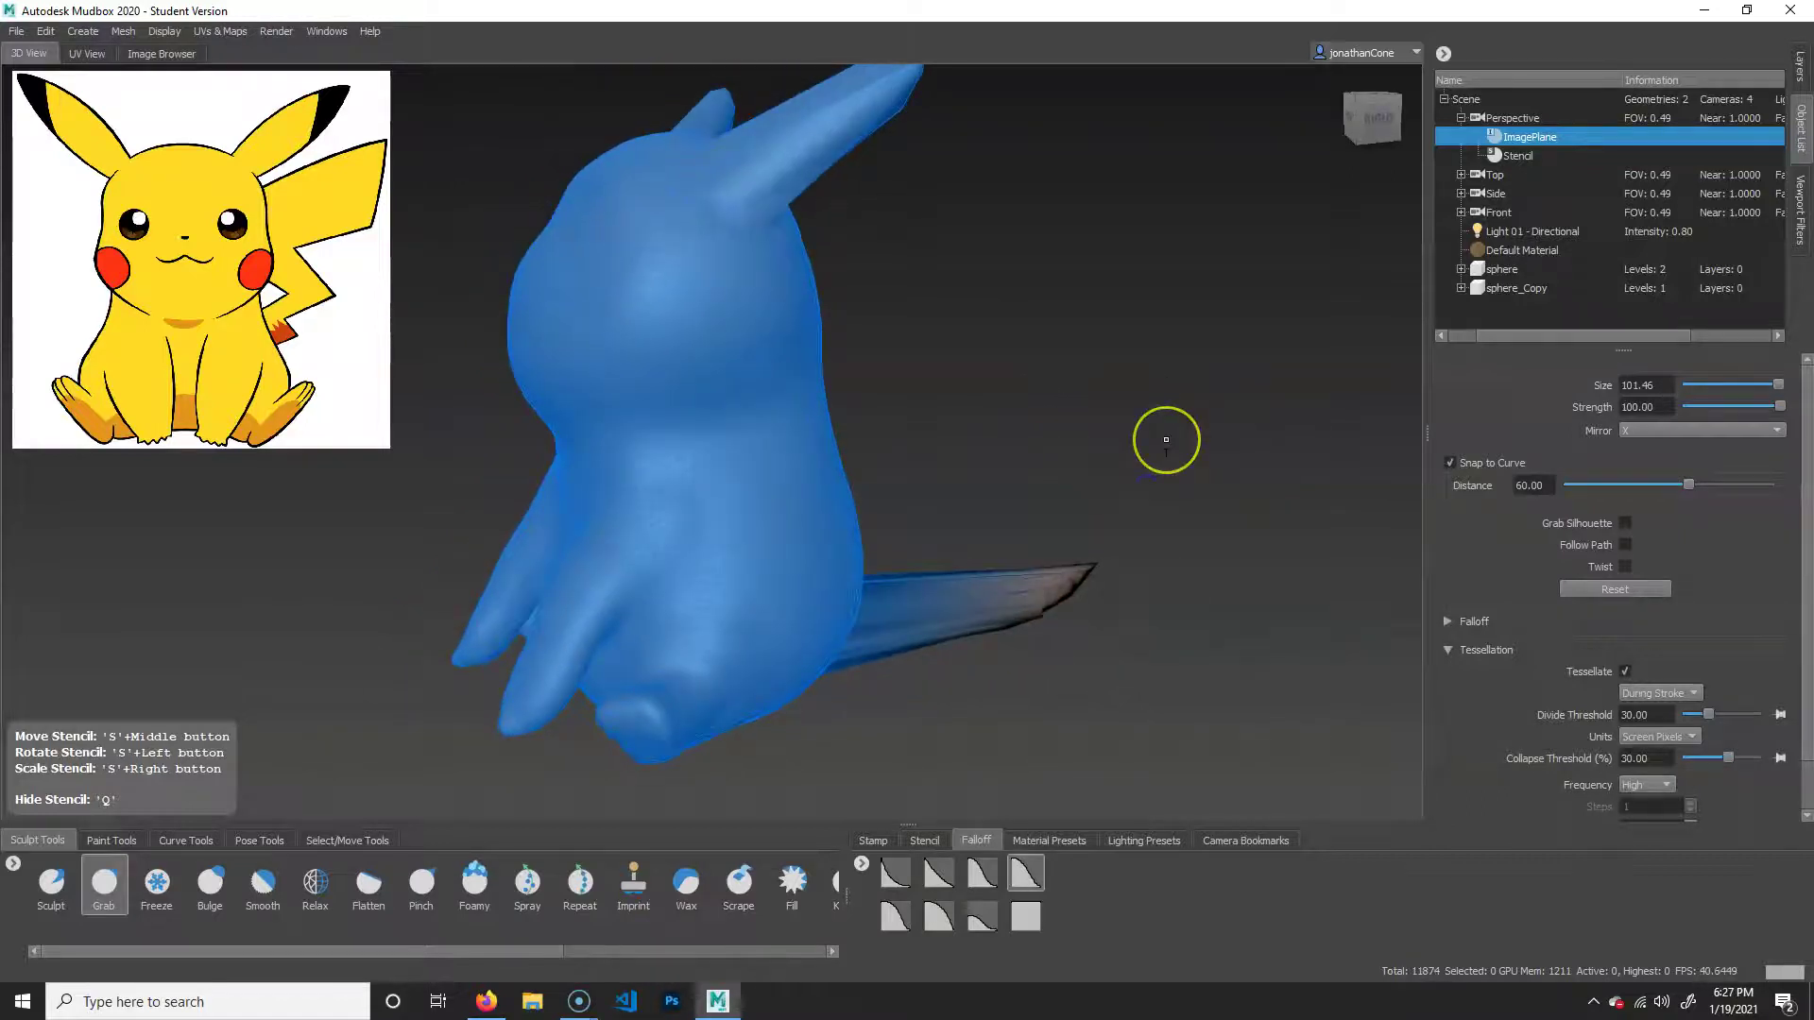
pyautogui.hotkey('shift', 'u')
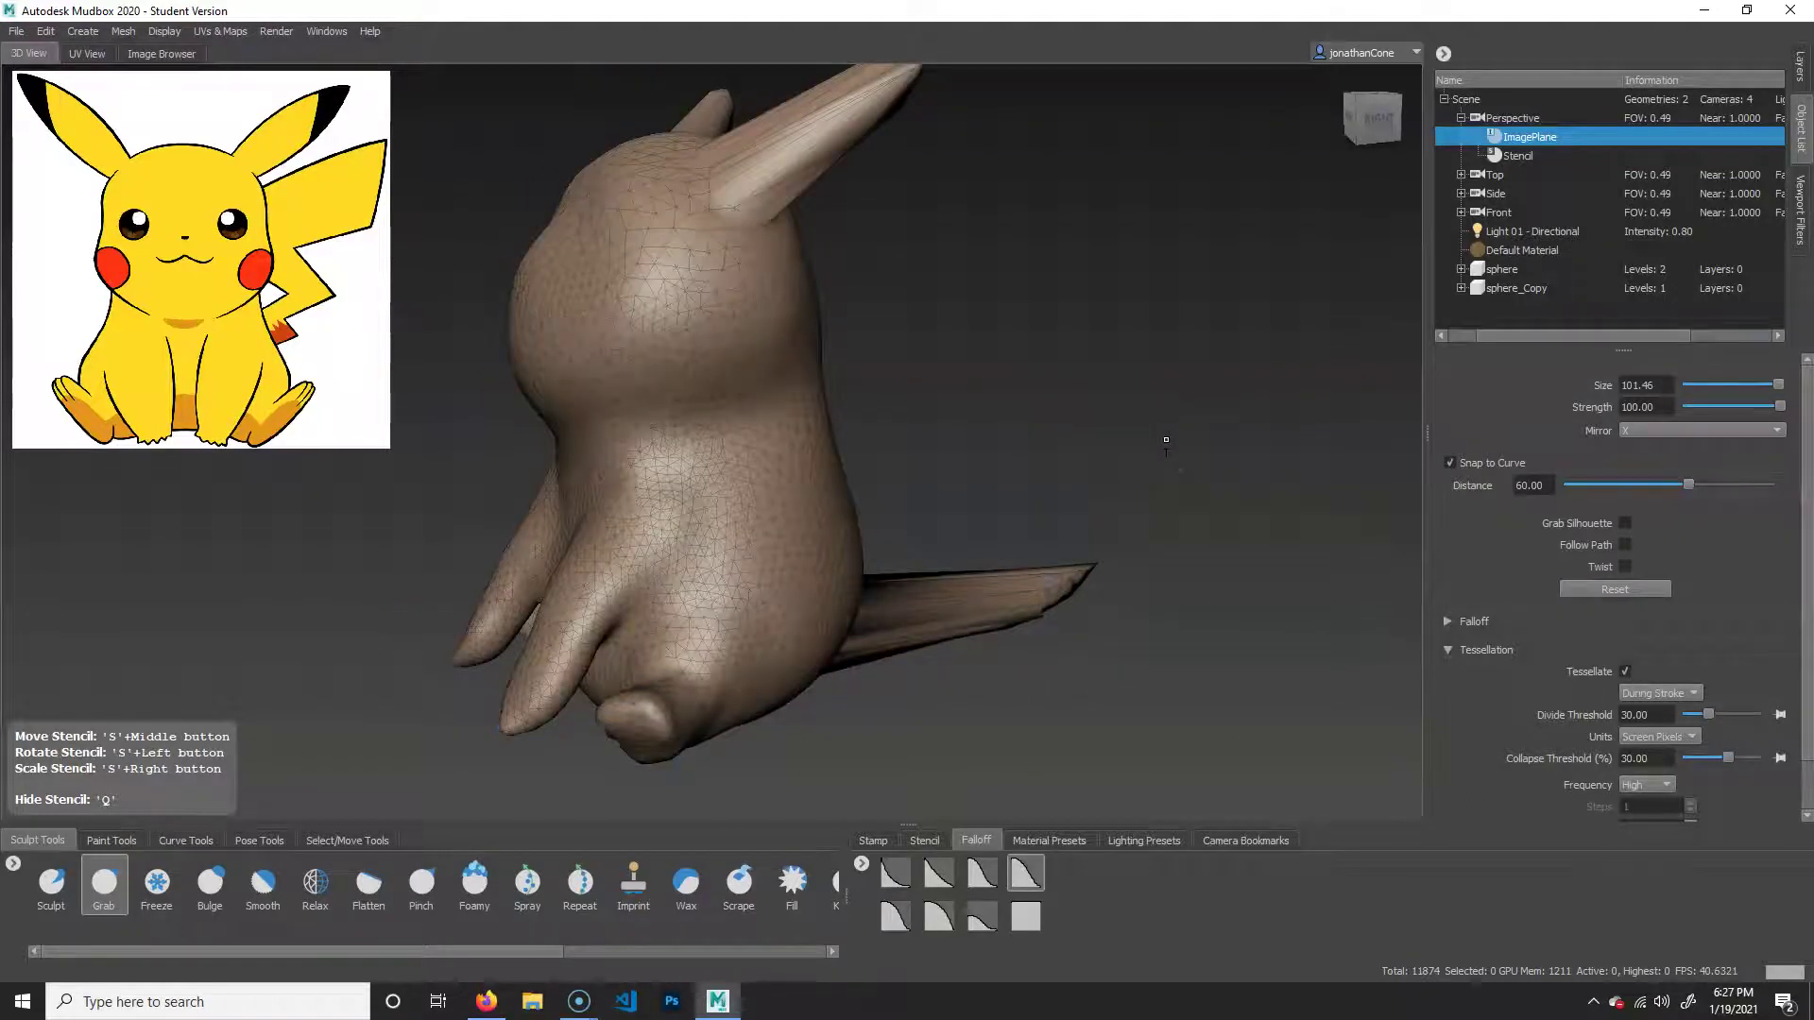
# Remesh the stretched polygons of both ears with the Remesh brush at a size of about 101, mirrored in X.
pyautogui.moveTo(538, 957); pyautogui.dragTo(787, 947)
pyautogui.click(619, 885)
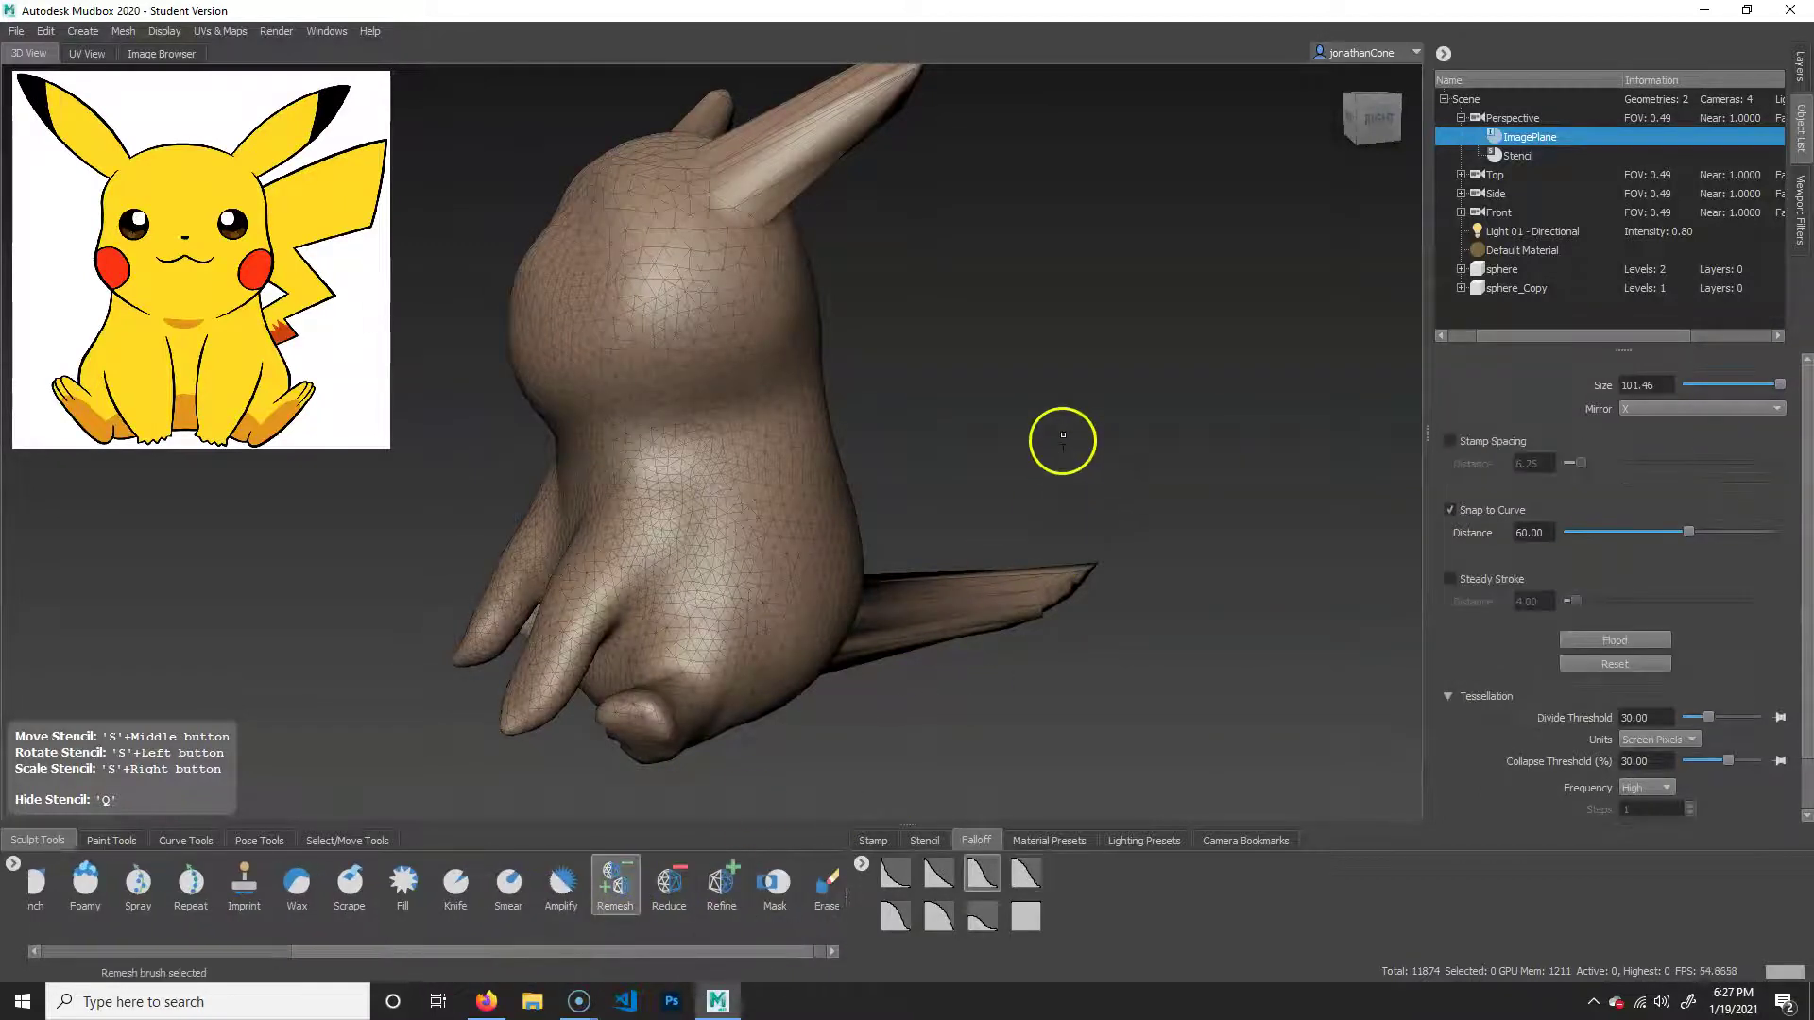
pyautogui.keyDown('alt'); pyautogui.moveTo(1062, 441); pyautogui.dragTo(1020, 466, button='middle'); pyautogui.keyUp('alt')
pyautogui.keyDown('alt'); pyautogui.moveTo(1020, 465); pyautogui.dragTo(1073, 514); pyautogui.keyUp('alt')
pyautogui.moveTo(905, 437); pyautogui.dragTo(751, 512)
pyautogui.keyDown('alt'); pyautogui.moveTo(1134, 581); pyautogui.dragTo(723, 548); pyautogui.keyUp('alt')
pyautogui.moveTo(820, 364); pyautogui.dragTo(615, 473)
pyautogui.keyDown('alt'); pyautogui.moveTo(945, 473); pyautogui.dragTo(631, 434); pyautogui.keyUp('alt')
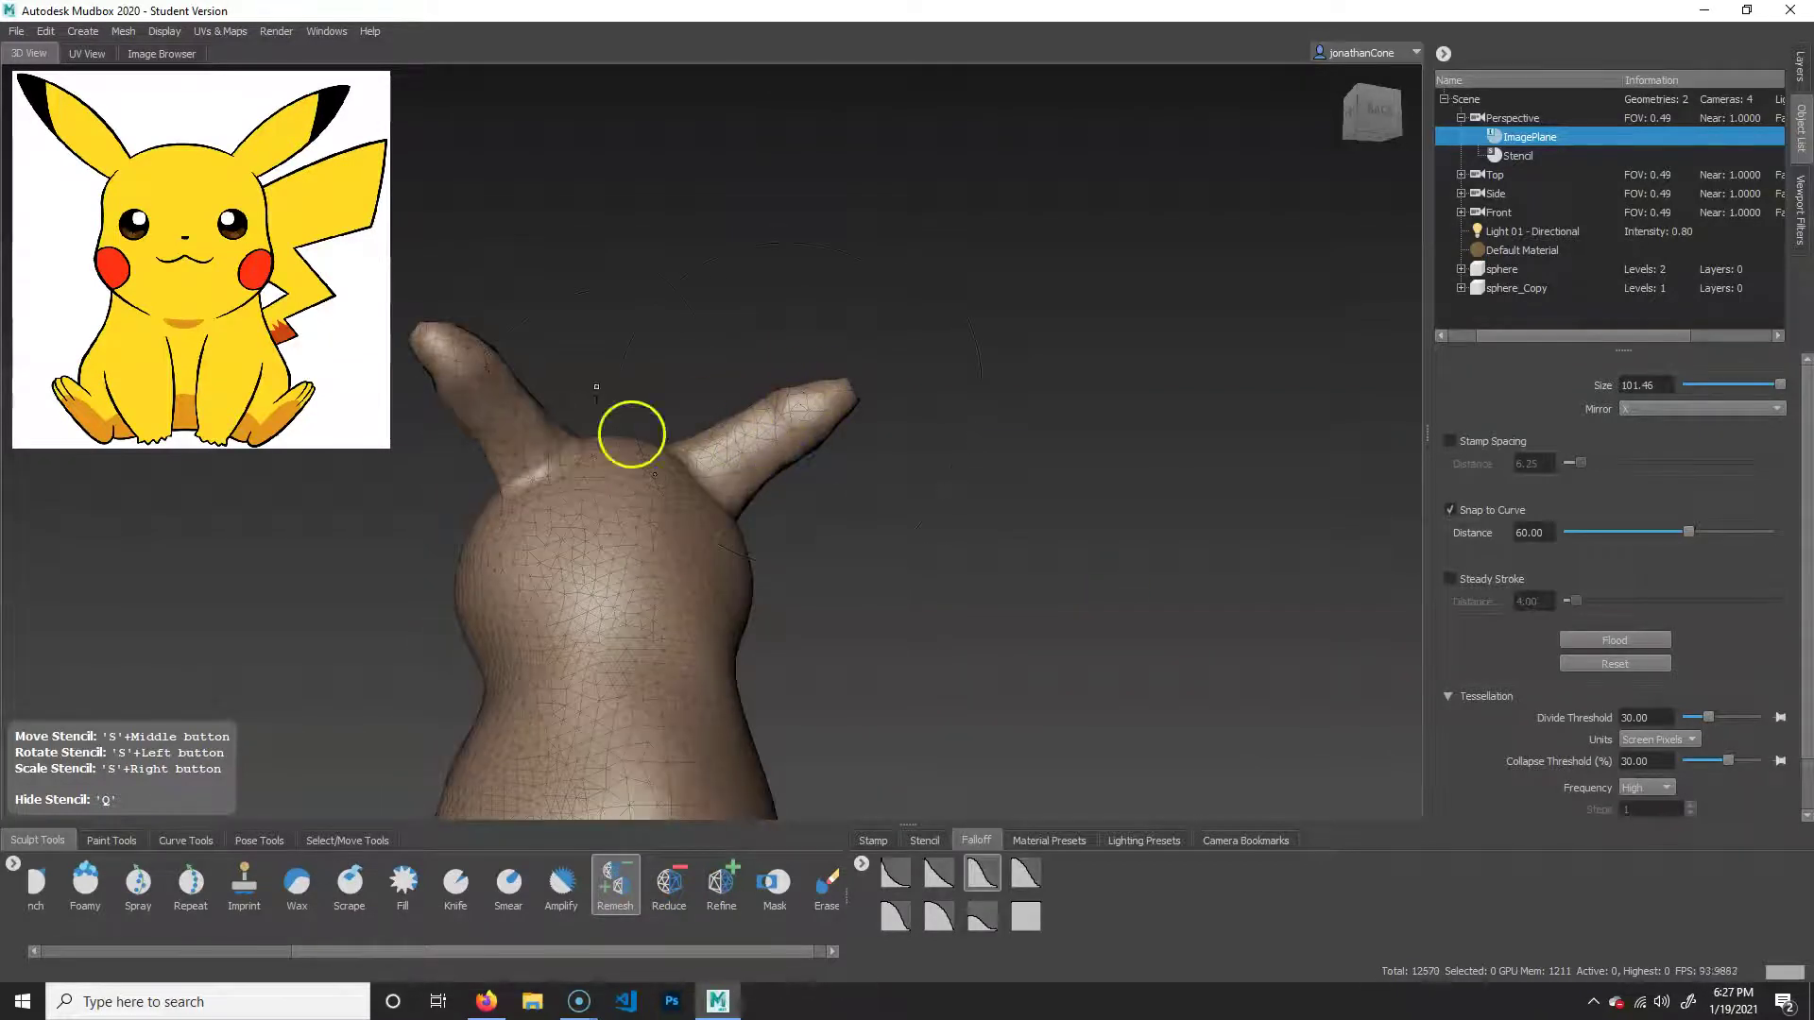
# Remesh the stretched tail with the Remesh brush and check the even mesh from the front and side.
pyautogui.keyDown('alt'); pyautogui.moveTo(511, 333); pyautogui.dragTo(979, 292); pyautogui.keyUp('alt')
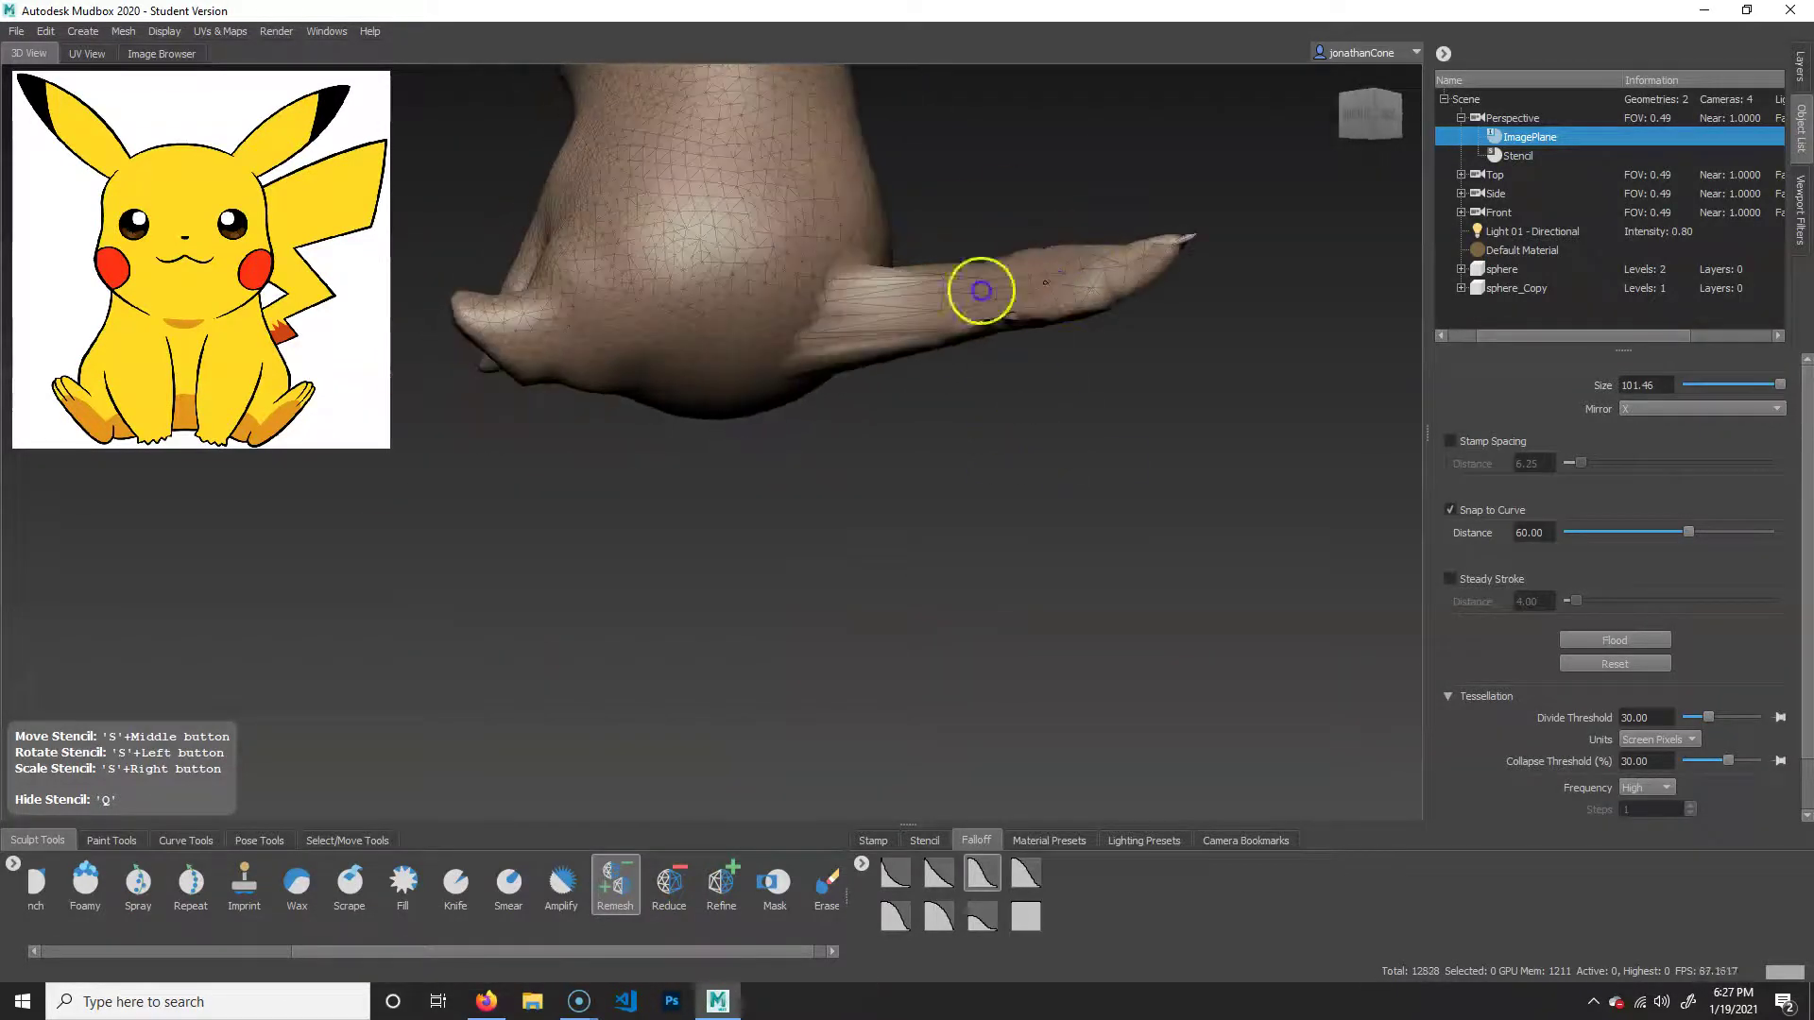
pyautogui.moveTo(1123, 448)
pyautogui.keyDown('alt'); pyautogui.mouseDown()
pyautogui.moveTo(721, 507)
pyautogui.moveTo(1187, 490)
pyautogui.moveTo(1099, 298)
pyautogui.moveTo(1227, 259)
pyautogui.mouseUp(); pyautogui.keyUp('alt')
pyautogui.press('shift')
pyautogui.keyDown('alt'); pyautogui.moveTo(1091, 395); pyautogui.dragTo(1072, 623, button='middle'); pyautogui.keyUp('alt')
pyautogui.keyDown('alt'); pyautogui.moveTo(1079, 501); pyautogui.dragTo(902, 309); pyautogui.keyUp('alt')
pyautogui.keyDown('alt'); pyautogui.moveTo(1004, 344); pyautogui.dragTo(1287, 428); pyautogui.keyUp('alt')
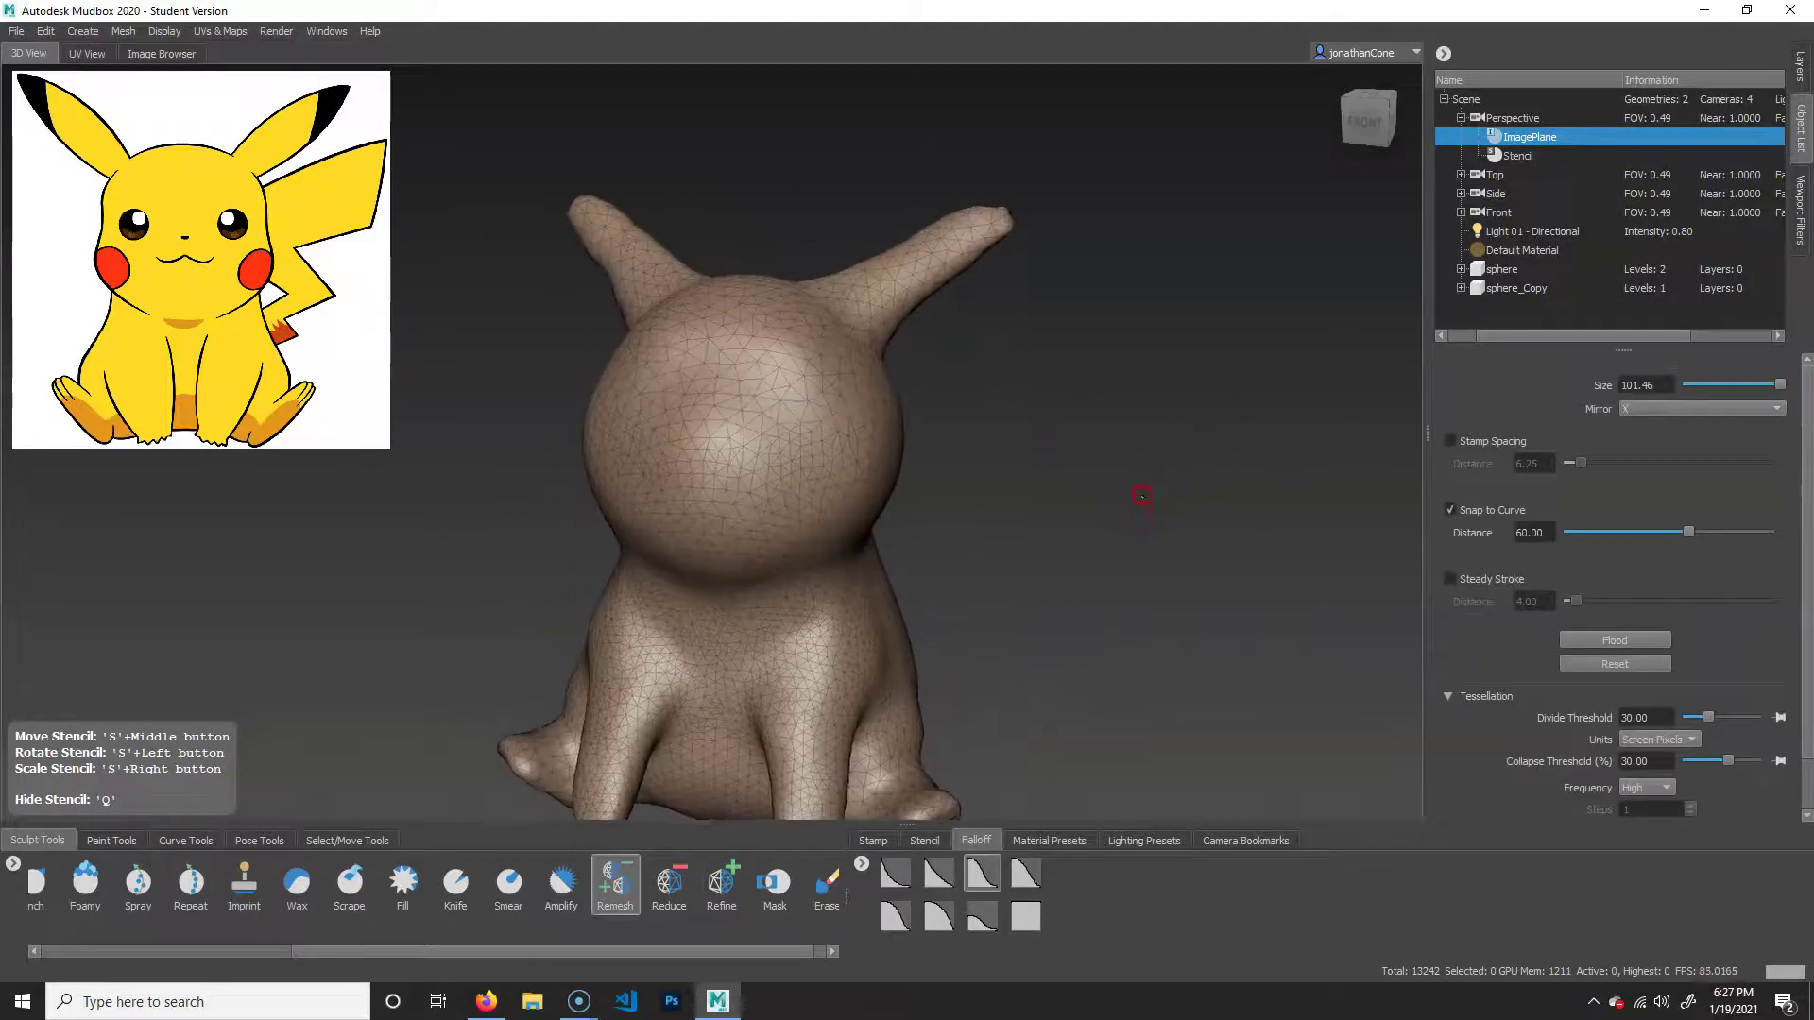
pyautogui.scroll(-2, 1007, 497)
pyautogui.keyDown('alt'); pyautogui.moveTo(1001, 581); pyautogui.dragTo(982, 525); pyautogui.keyUp('alt')
pyautogui.keyDown('alt'); pyautogui.moveTo(983, 525); pyautogui.dragTo(886, 494, button='middle'); pyautogui.keyUp('alt')
pyautogui.keyDown('alt'); pyautogui.moveTo(886, 494); pyautogui.dragTo(1261, 547, button='right'); pyautogui.keyUp('alt')
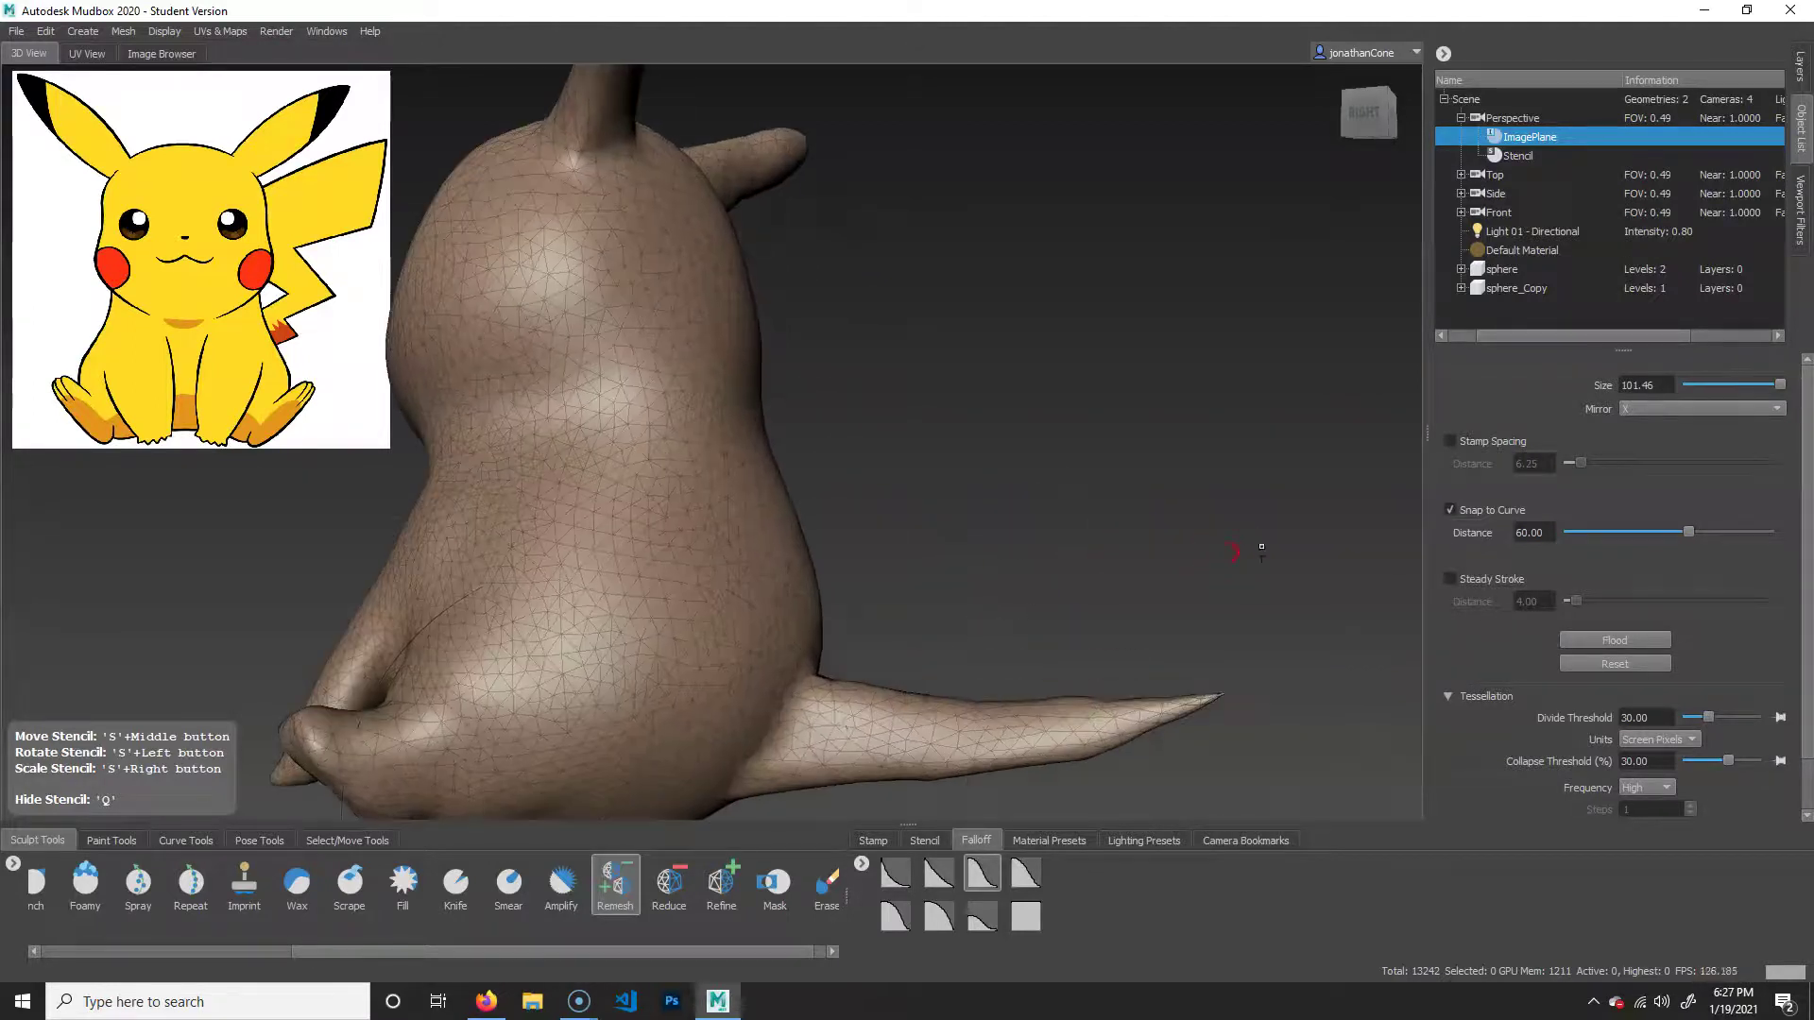
# Thicken the tail with the Bulge brush and smooth it toward the tip.
pyautogui.moveTo(405, 976); pyautogui.dragTo(151, 973)
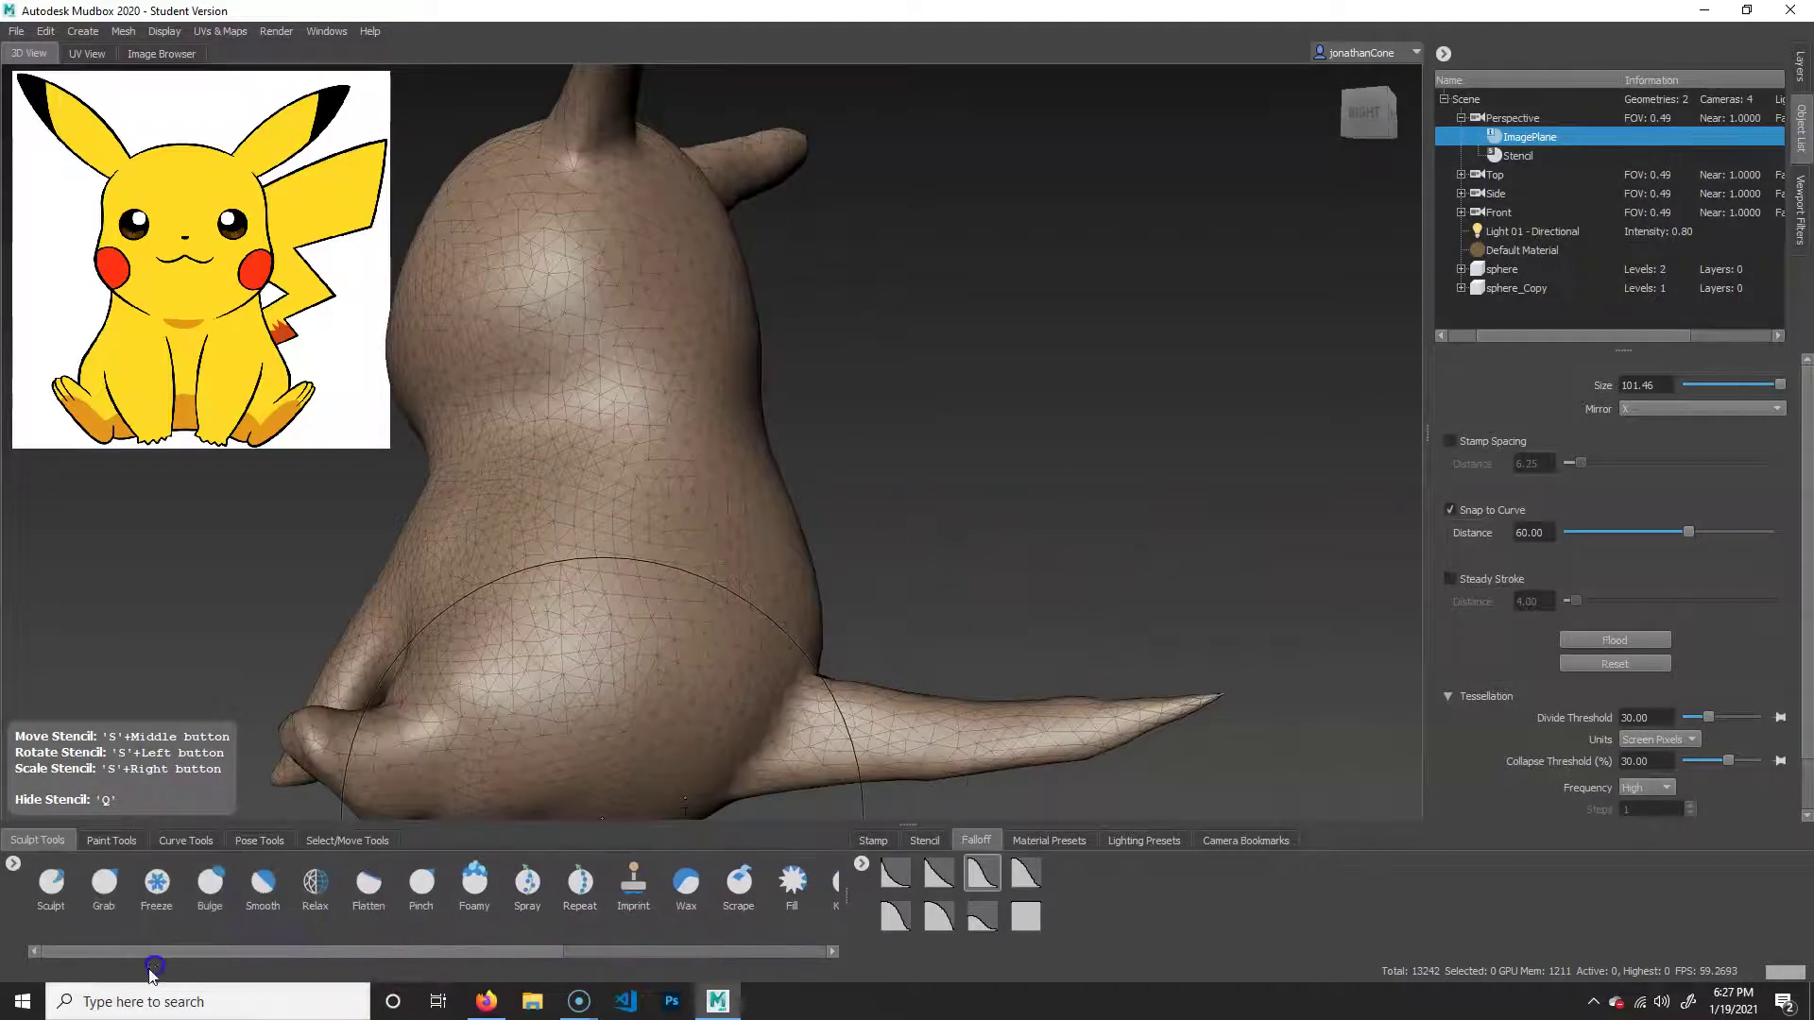
pyautogui.click(208, 883)
pyautogui.moveTo(1129, 582)
pyautogui.keyDown('alt'); pyautogui.mouseDown()
pyautogui.moveTo(945, 638)
pyautogui.moveTo(1073, 607)
pyautogui.moveTo(1050, 631)
pyautogui.moveTo(1069, 612)
pyautogui.moveTo(1035, 625)
pyautogui.moveTo(1086, 607)
pyautogui.mouseUp(); pyautogui.keyUp('alt')
pyautogui.rightClick(1049, 626)
pyautogui.click(962, 529)
pyautogui.moveTo(1064, 620)
pyautogui.keyDown('shift'); pyautogui.mouseDown()
pyautogui.moveTo(812, 668)
pyautogui.moveTo(889, 646)
pyautogui.mouseUp(); pyautogui.keyUp('shift')
pyautogui.moveTo(1001, 635); pyautogui.dragTo(879, 645)
pyautogui.moveTo(1153, 658)
pyautogui.keyDown('alt'); pyautogui.mouseDown()
pyautogui.moveTo(963, 710)
pyautogui.moveTo(878, 620)
pyautogui.moveTo(839, 618)
pyautogui.mouseUp(); pyautogui.keyUp('alt')
# Build up the tail along its length with the Sculpt brush and smooth its surface at a size of about 39.
pyautogui.click(51, 883)
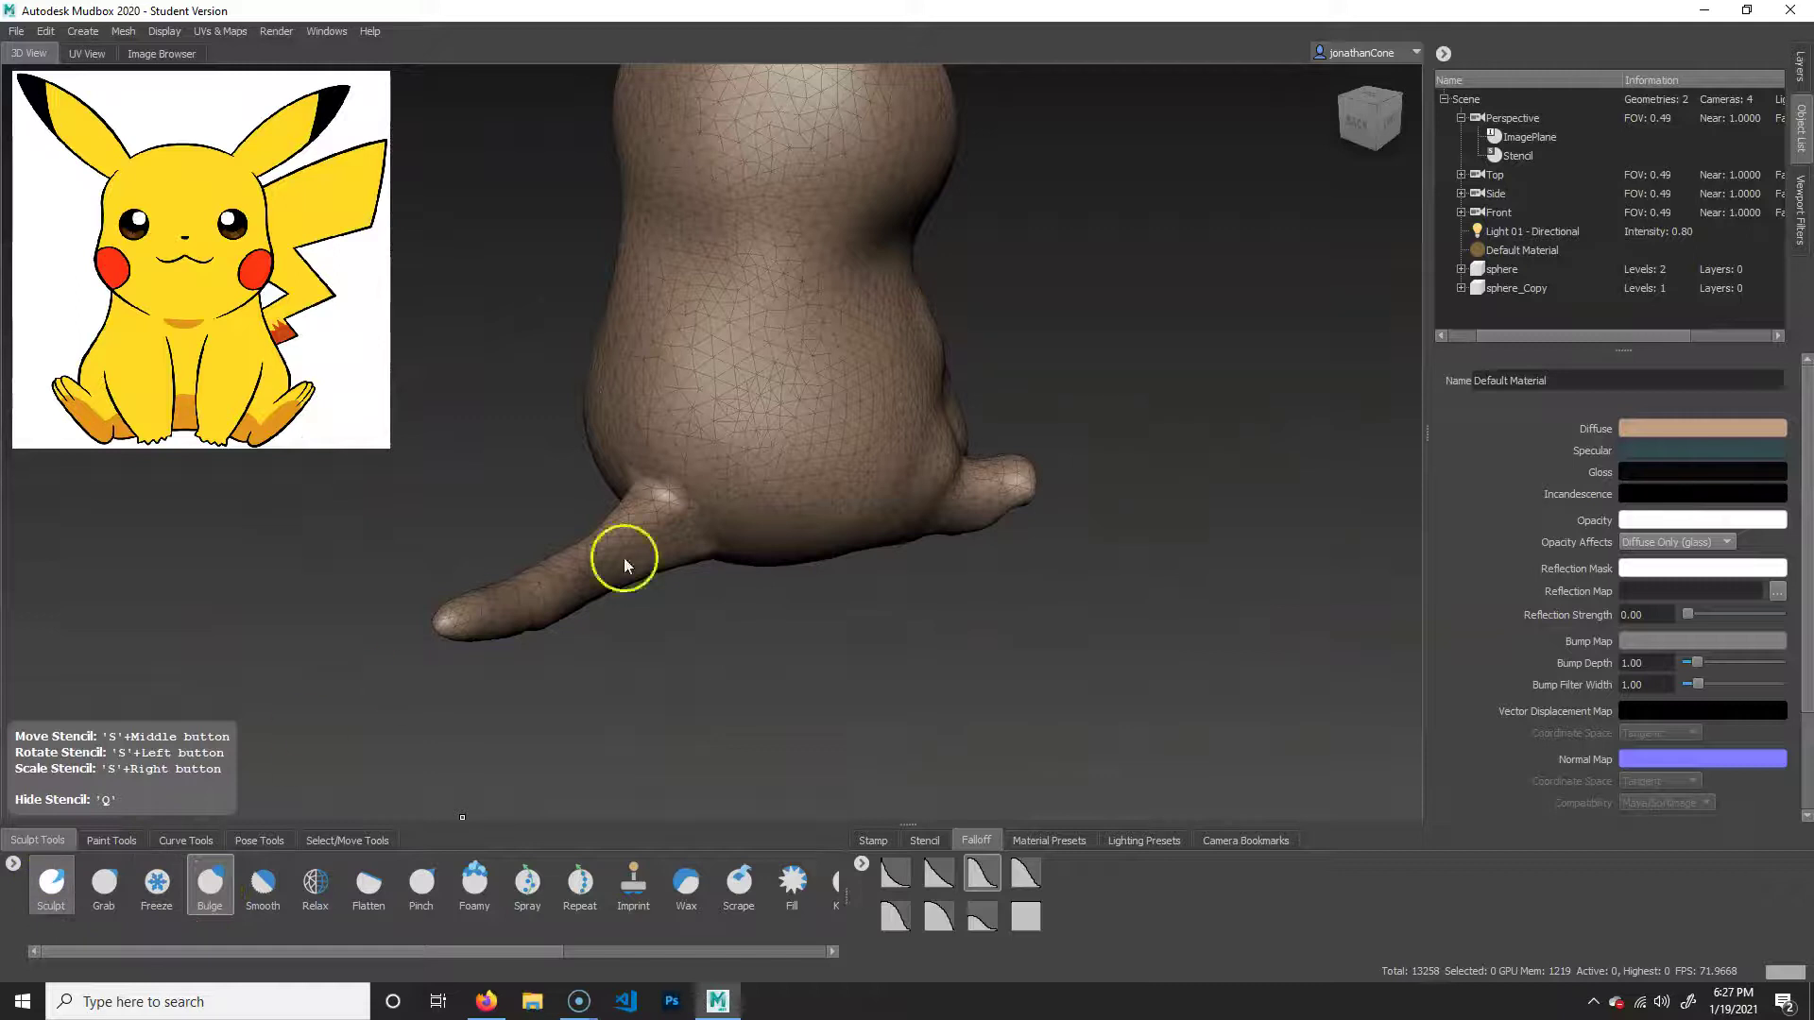
pyautogui.keyDown('alt'); pyautogui.moveTo(620, 554); pyautogui.dragTo(843, 705); pyautogui.keyUp('alt')
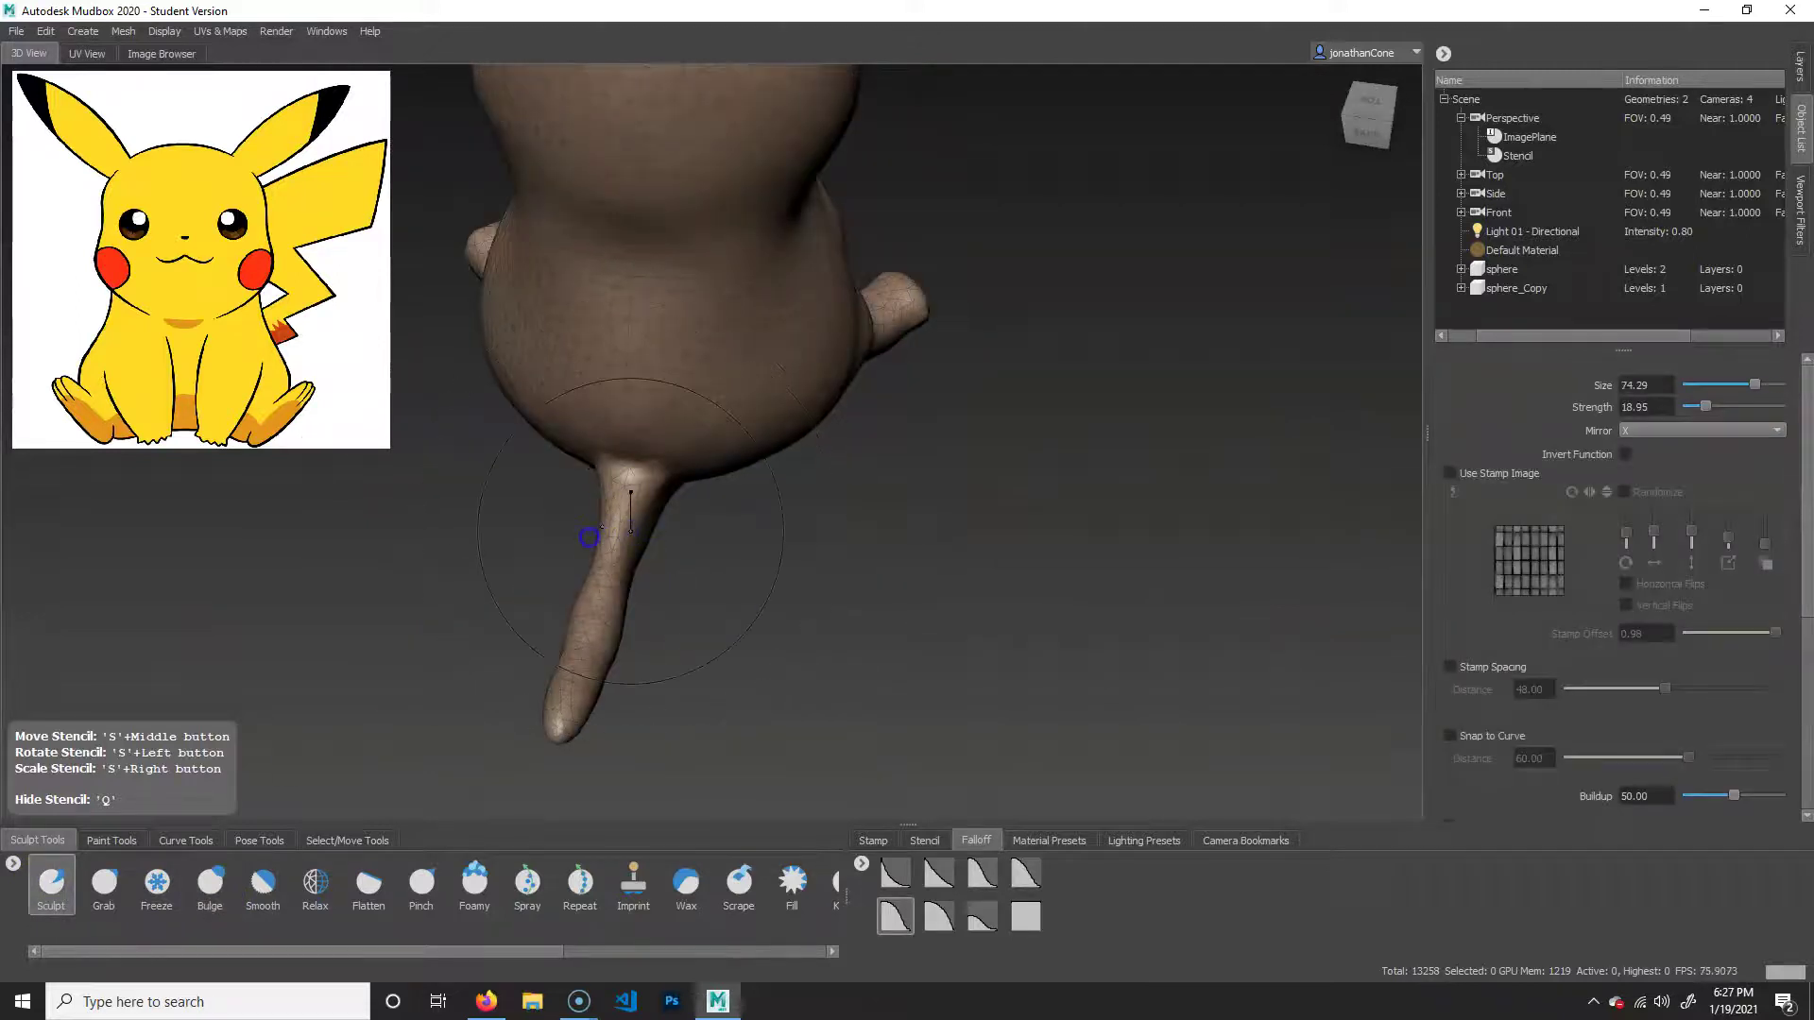
pyautogui.moveTo(631, 480); pyautogui.dragTo(558, 684)
pyautogui.moveTo(762, 519)
pyautogui.keyDown('alt'); pyautogui.mouseDown()
pyautogui.moveTo(898, 620)
pyautogui.moveTo(696, 494)
pyautogui.moveTo(692, 514)
pyautogui.moveTo(738, 537)
pyautogui.moveTo(673, 498)
pyautogui.moveTo(668, 474)
pyautogui.moveTo(725, 465)
pyautogui.moveTo(720, 505)
pyautogui.mouseUp(); pyautogui.keyUp('alt')
pyautogui.moveTo(760, 522)
pyautogui.keyDown('alt'); pyautogui.mouseDown()
pyautogui.moveTo(712, 640)
pyautogui.moveTo(756, 483)
pyautogui.mouseUp(); pyautogui.keyUp('alt')
pyautogui.keyDown('shift'); pyautogui.moveTo(639, 242); pyautogui.dragTo(616, 309); pyautogui.keyUp('shift')
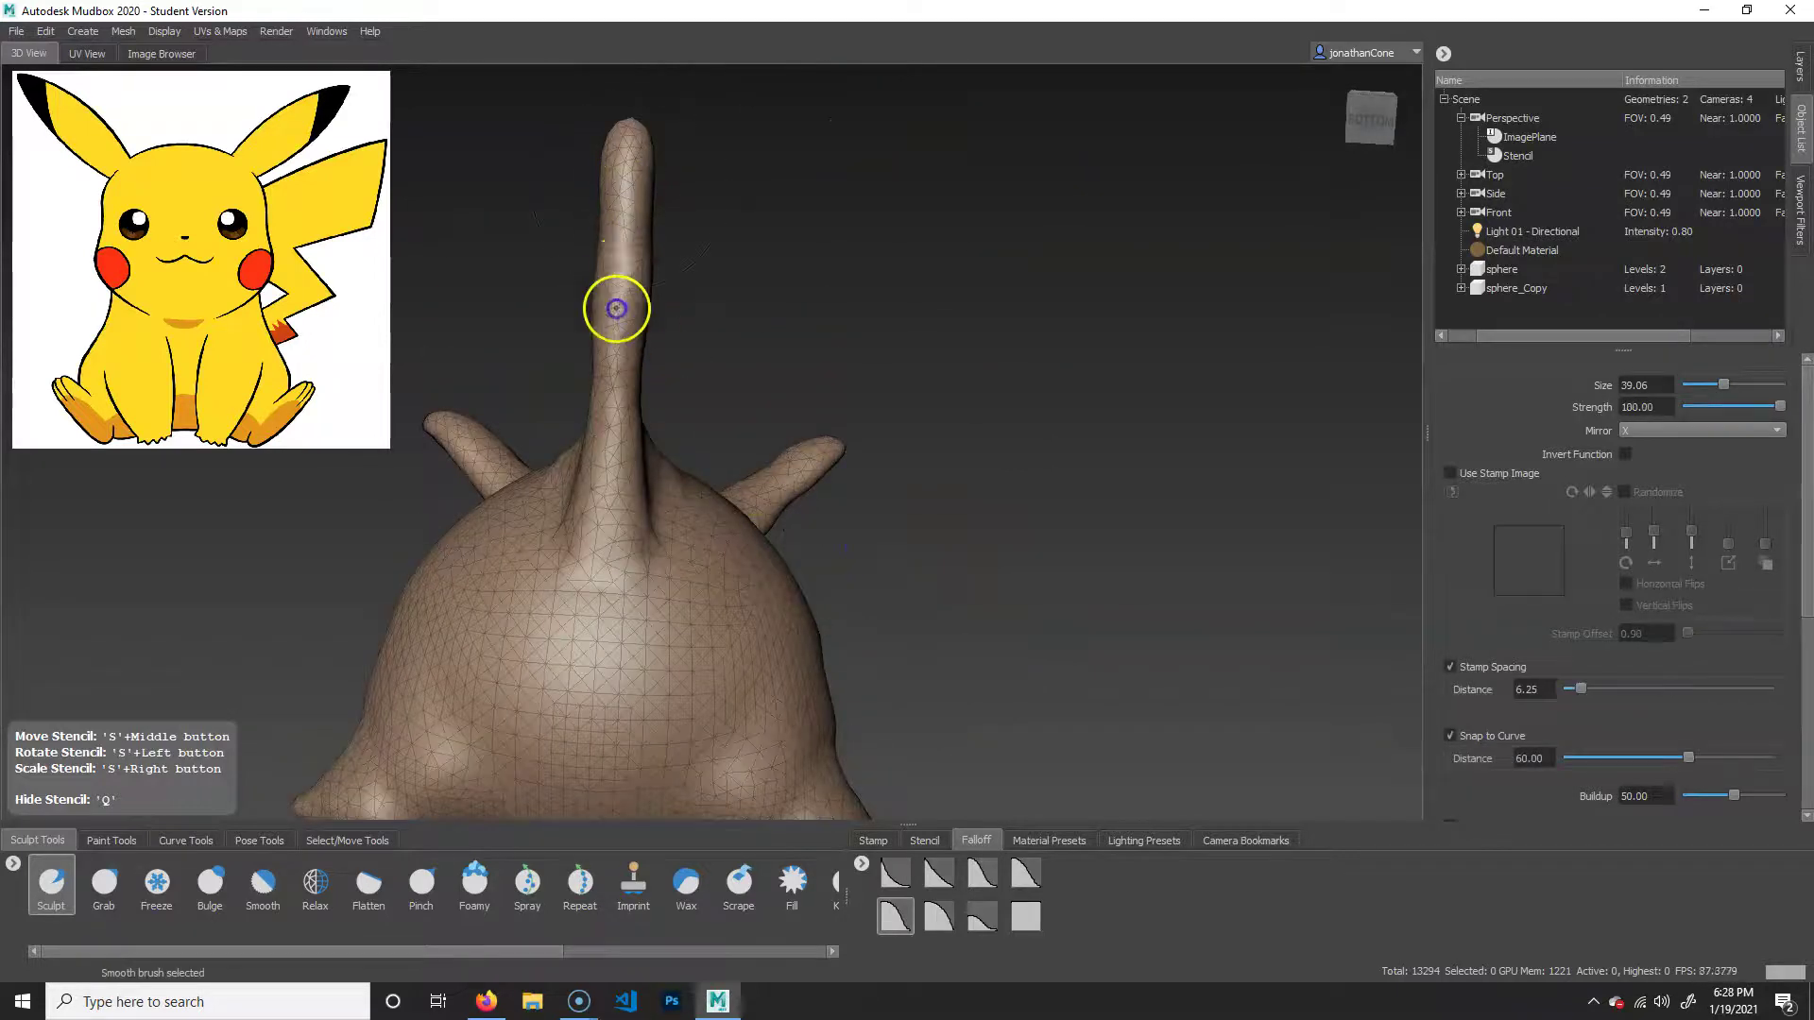
# Smooth and widen the mirrored ears into flatter, broader shapes with the Sculpt brush at a size of about 39.
pyautogui.moveTo(628, 154)
pyautogui.keyDown('alt'); pyautogui.mouseDown()
pyautogui.moveTo(1093, 429)
pyautogui.moveTo(762, 534)
pyautogui.mouseUp(); pyautogui.keyUp('alt')
pyautogui.moveTo(778, 449)
pyautogui.keyDown('alt'); pyautogui.mouseDown()
pyautogui.moveTo(1030, 423)
pyautogui.moveTo(936, 417)
pyautogui.moveTo(870, 421)
pyautogui.moveTo(915, 450)
pyautogui.moveTo(1174, 457)
pyautogui.moveTo(1118, 494)
pyautogui.moveTo(1131, 607)
pyautogui.moveTo(963, 494)
pyautogui.moveTo(860, 590)
pyautogui.mouseUp(); pyautogui.keyUp('alt')
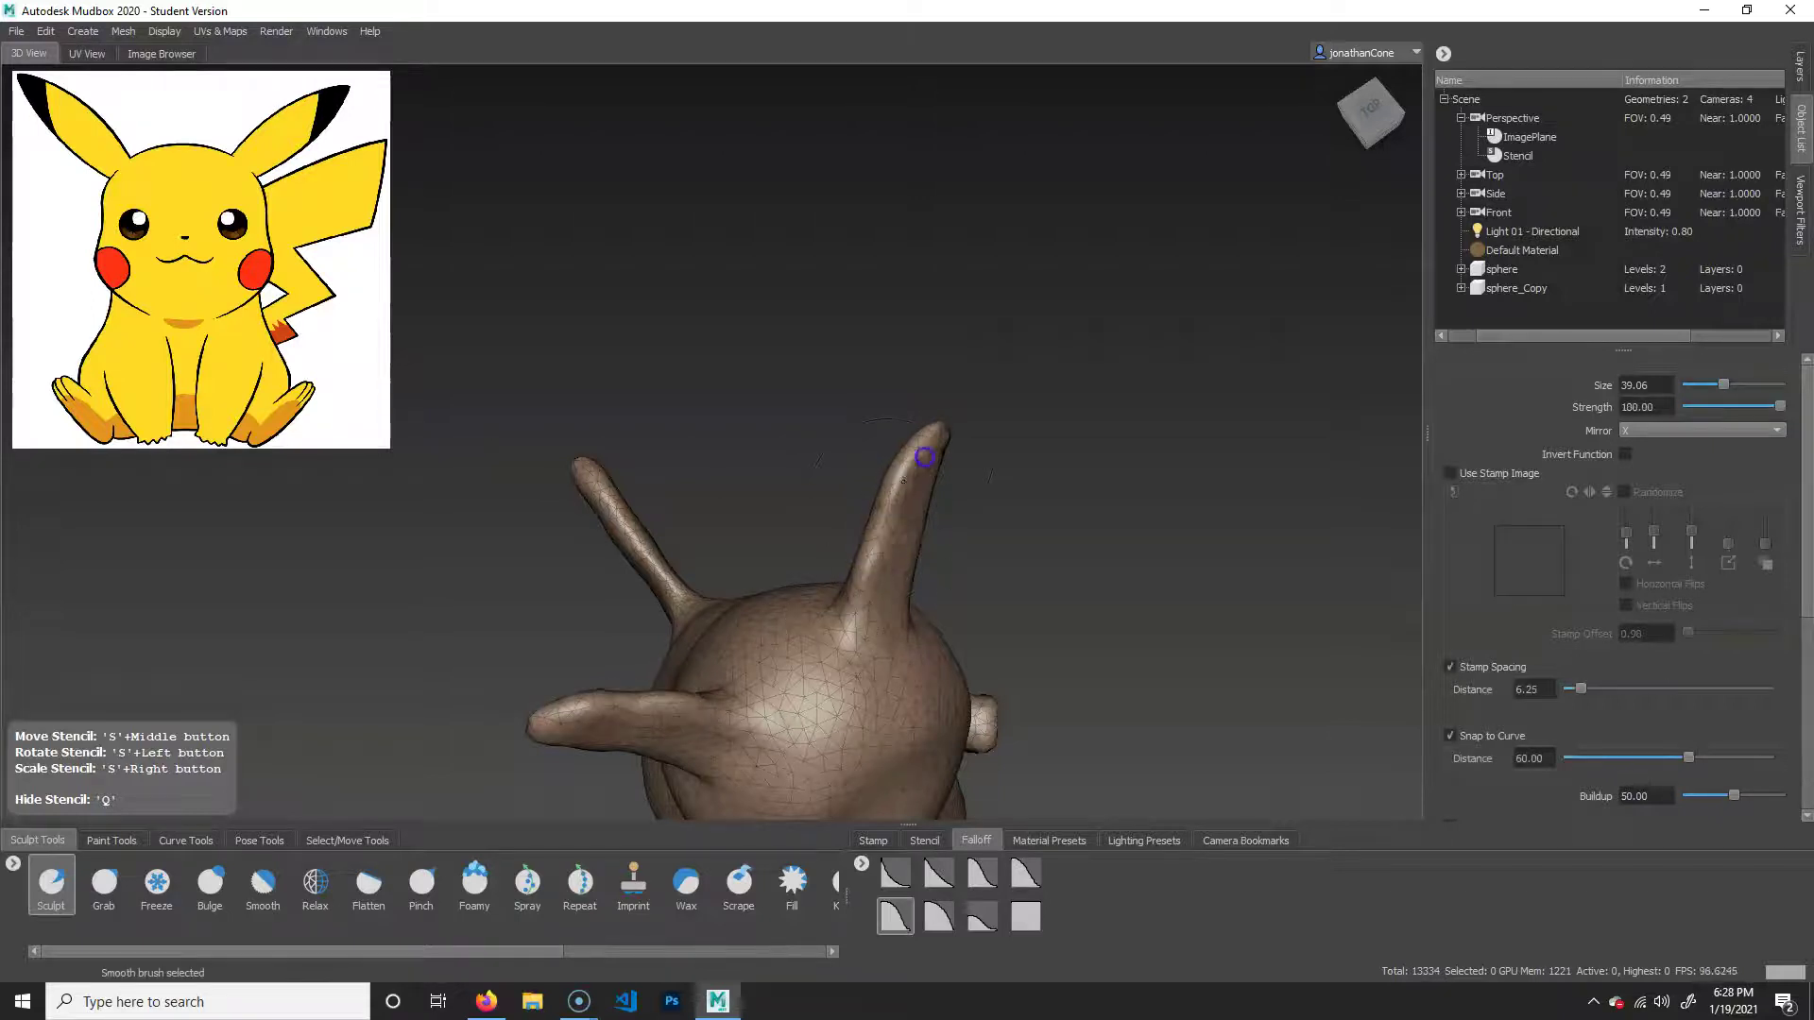
pyautogui.moveTo(1049, 514)
pyautogui.keyDown('alt'); pyautogui.mouseDown()
pyautogui.moveTo(895, 502)
pyautogui.moveTo(825, 428)
pyautogui.moveTo(850, 473)
pyautogui.moveTo(1061, 486)
pyautogui.mouseUp(); pyautogui.keyUp('alt')
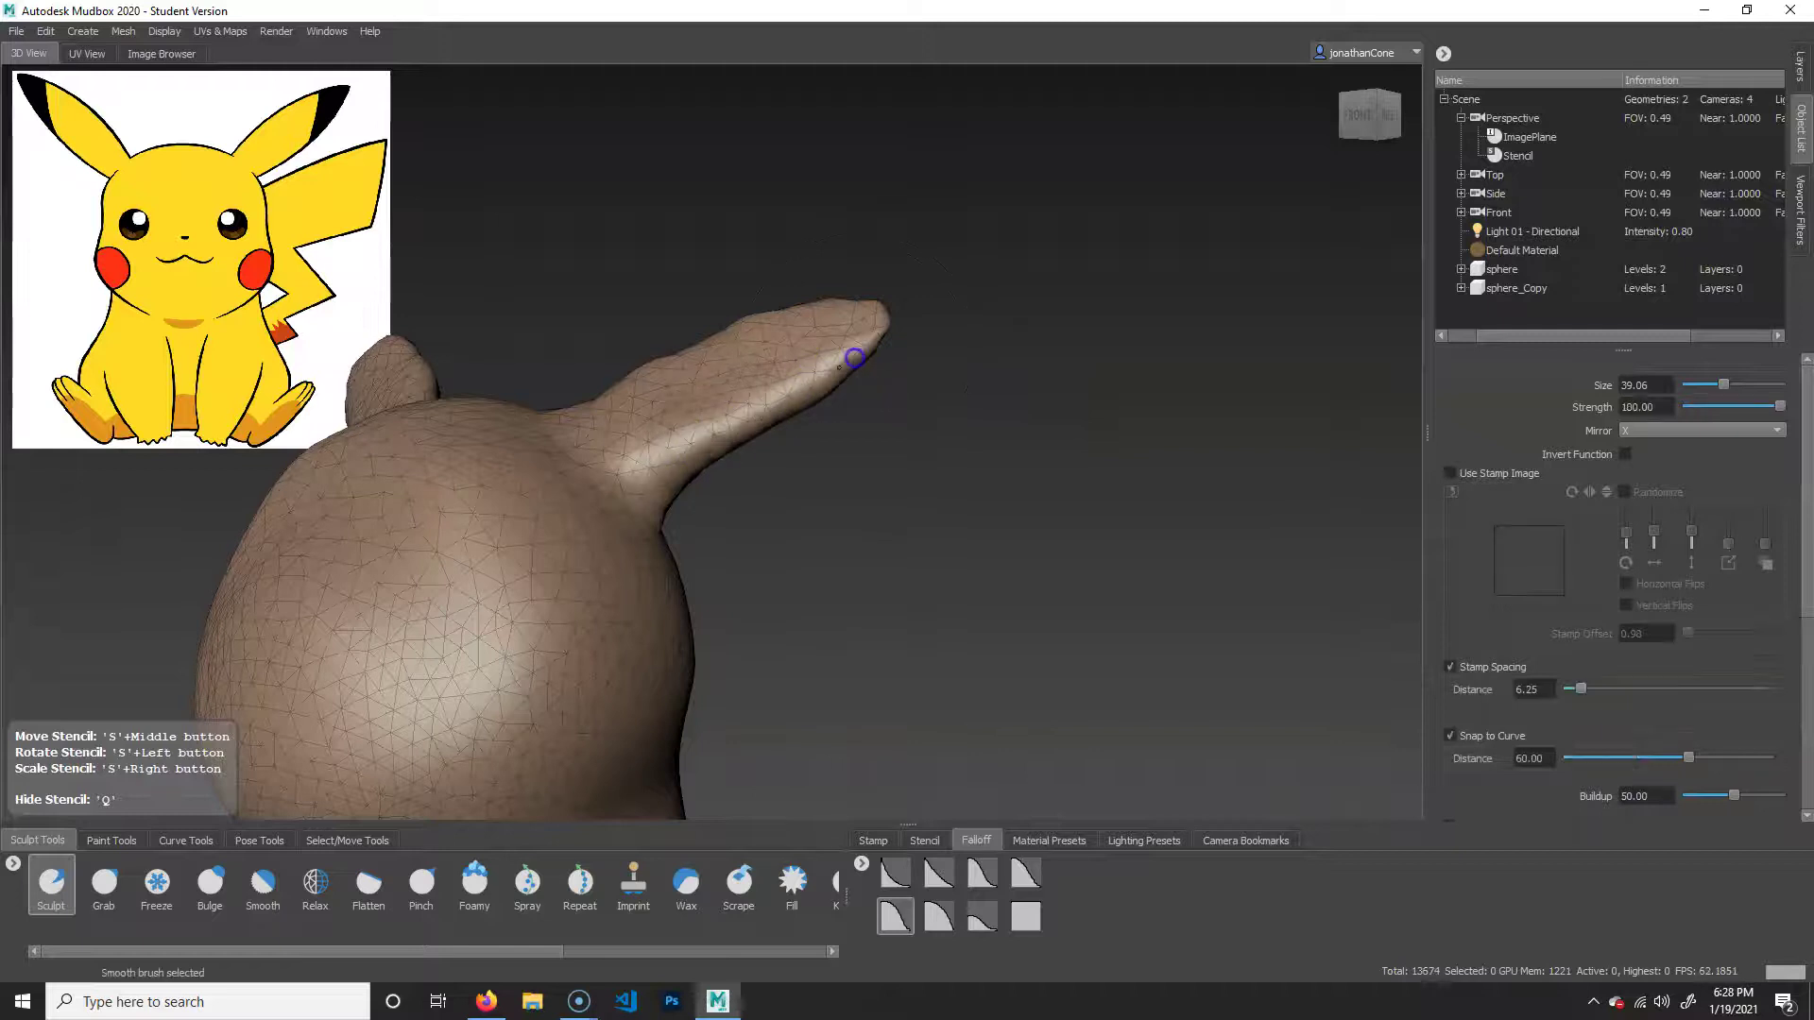
pyautogui.moveTo(757, 510)
pyautogui.keyDown('alt'); pyautogui.mouseDown()
pyautogui.moveTo(983, 547)
pyautogui.moveTo(972, 572)
pyautogui.moveTo(818, 506)
pyautogui.moveTo(790, 243)
pyautogui.mouseUp(); pyautogui.keyUp('alt')
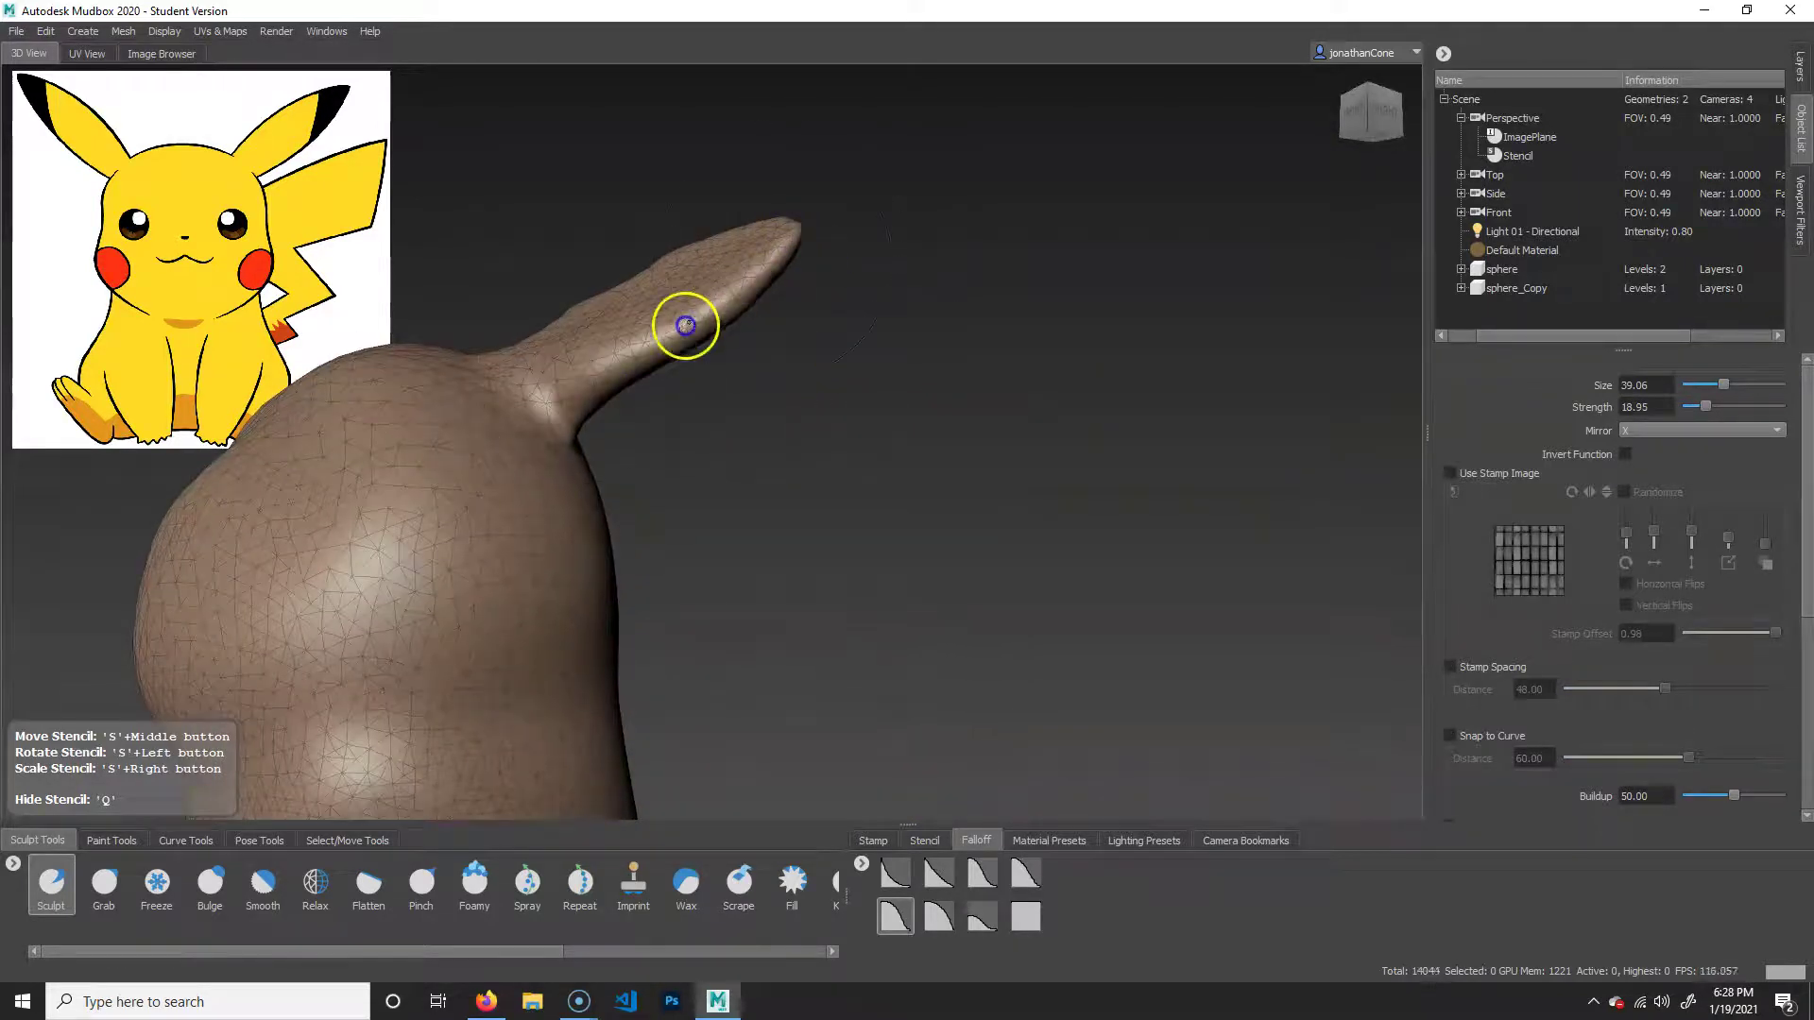
pyautogui.moveTo(805, 312)
pyautogui.keyDown('alt'); pyautogui.mouseDown()
pyautogui.moveTo(1029, 489)
pyautogui.moveTo(1012, 466)
pyautogui.moveTo(1077, 489)
pyautogui.moveTo(1000, 507)
pyautogui.mouseUp(); pyautogui.keyUp('alt')
# Stretch the mirrored ear tips outward with the Grab brush.
pyautogui.click(87, 899)
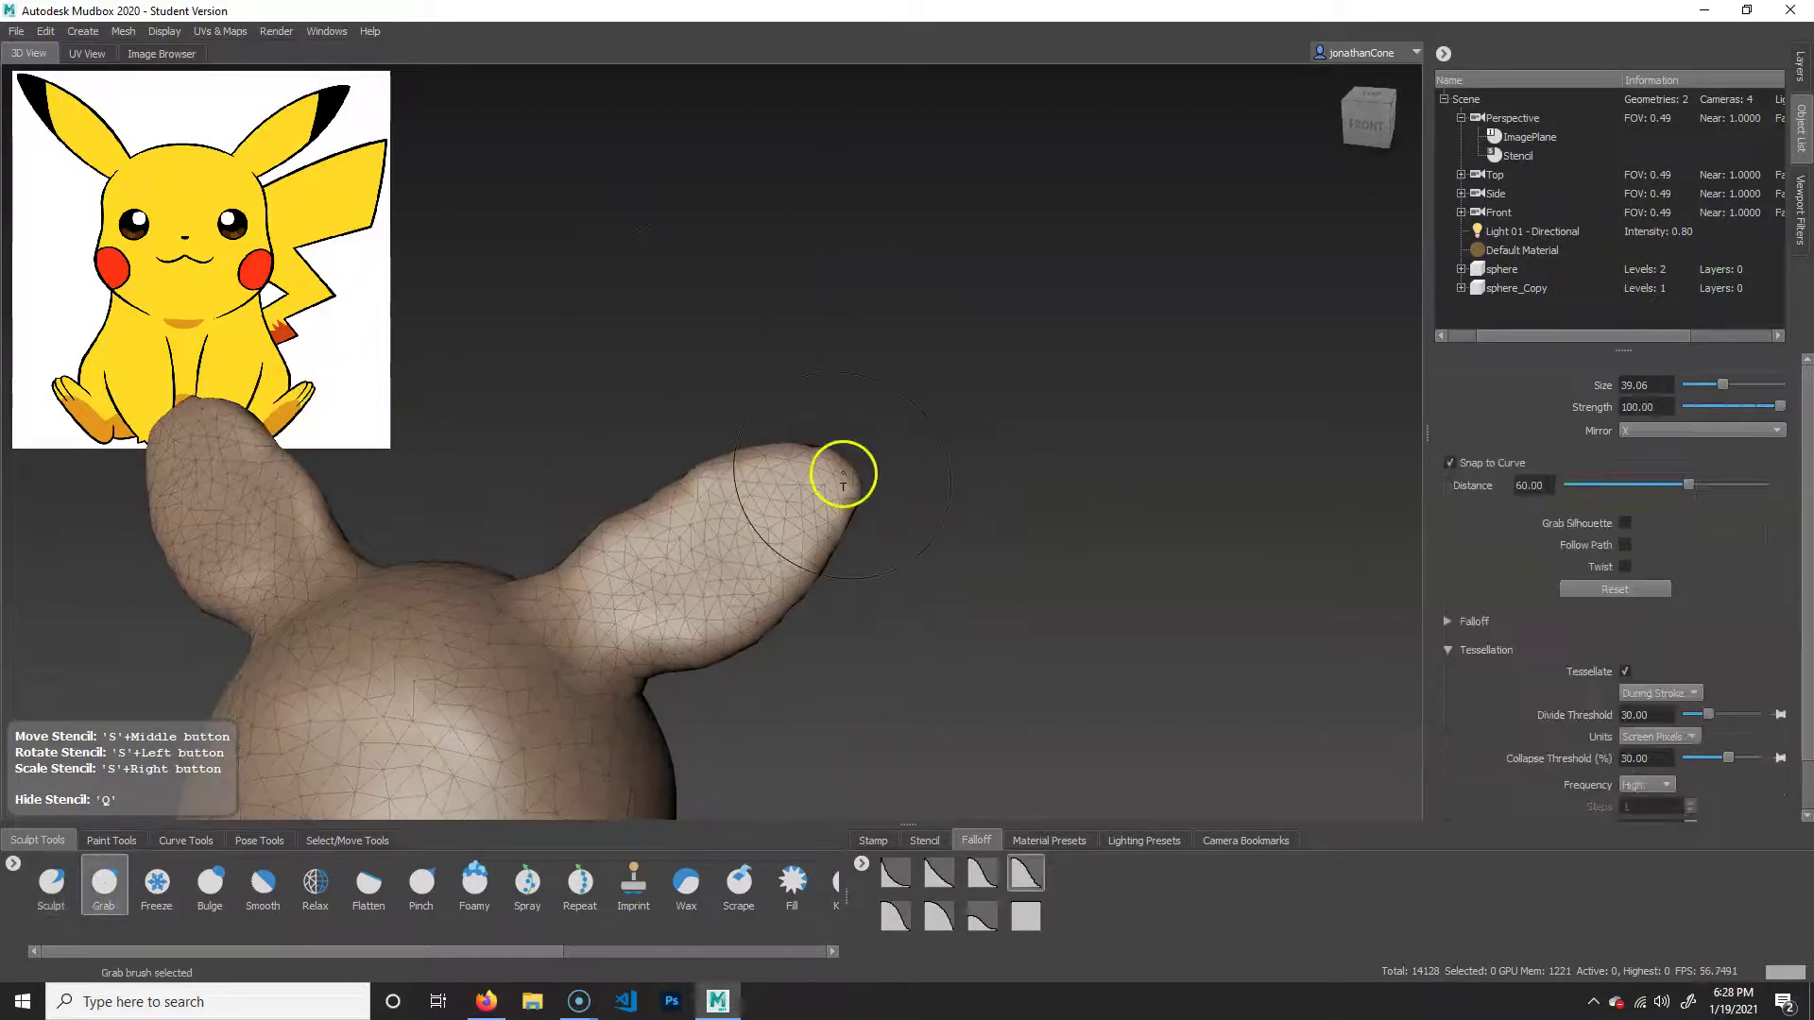
pyautogui.moveTo(830, 478); pyautogui.dragTo(923, 437)
pyautogui.keyDown('alt'); pyautogui.moveTo(1041, 586); pyautogui.dragTo(728, 567, button='right'); pyautogui.keyUp('alt')
pyautogui.keyDown('alt'); pyautogui.moveTo(920, 637); pyautogui.dragTo(1067, 564, button='middle'); pyautogui.keyUp('alt')
pyautogui.moveTo(1067, 564)
pyautogui.keyDown('alt'); pyautogui.mouseDown()
pyautogui.moveTo(983, 562)
pyautogui.moveTo(1005, 561)
pyautogui.mouseUp(); pyautogui.keyUp('alt')
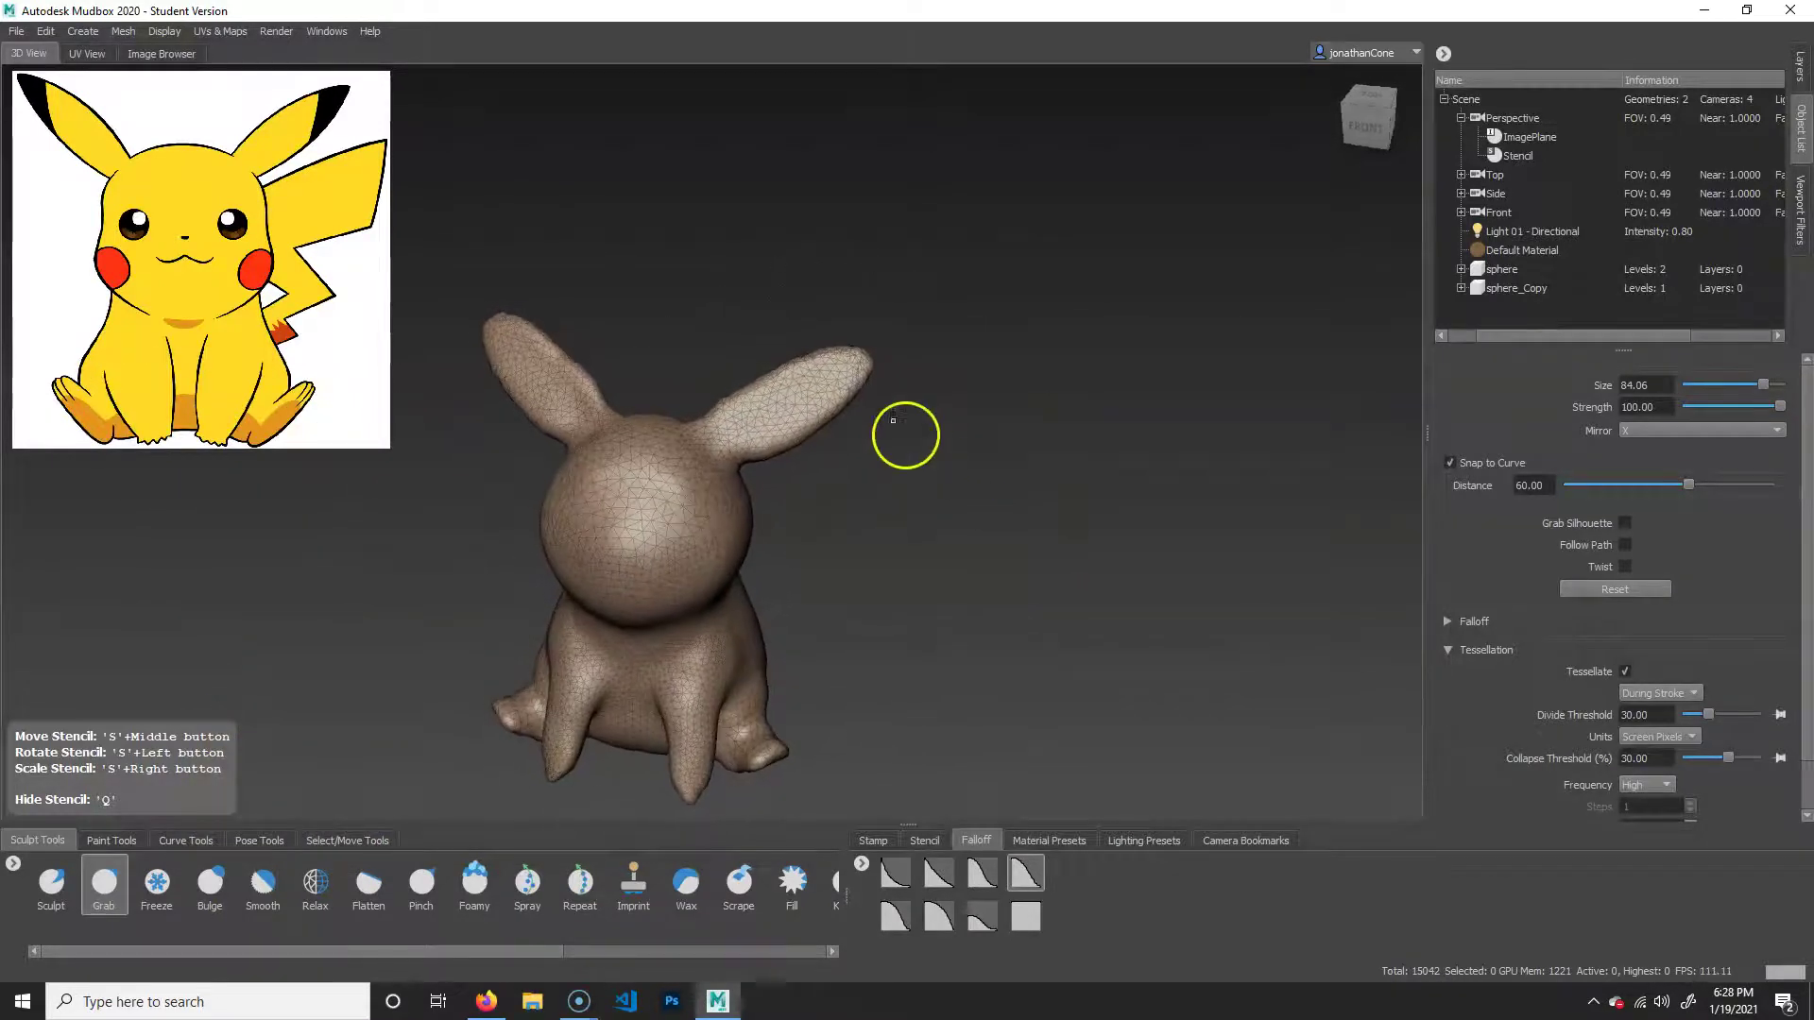
# Pull the ear tips upward and inward with the Grab brush at a size of about 113 and smooth the ears.
pyautogui.moveTo(842, 368)
pyautogui.mouseDown()
pyautogui.moveTo(883, 360)
pyautogui.moveTo(855, 344)
pyautogui.mouseUp()
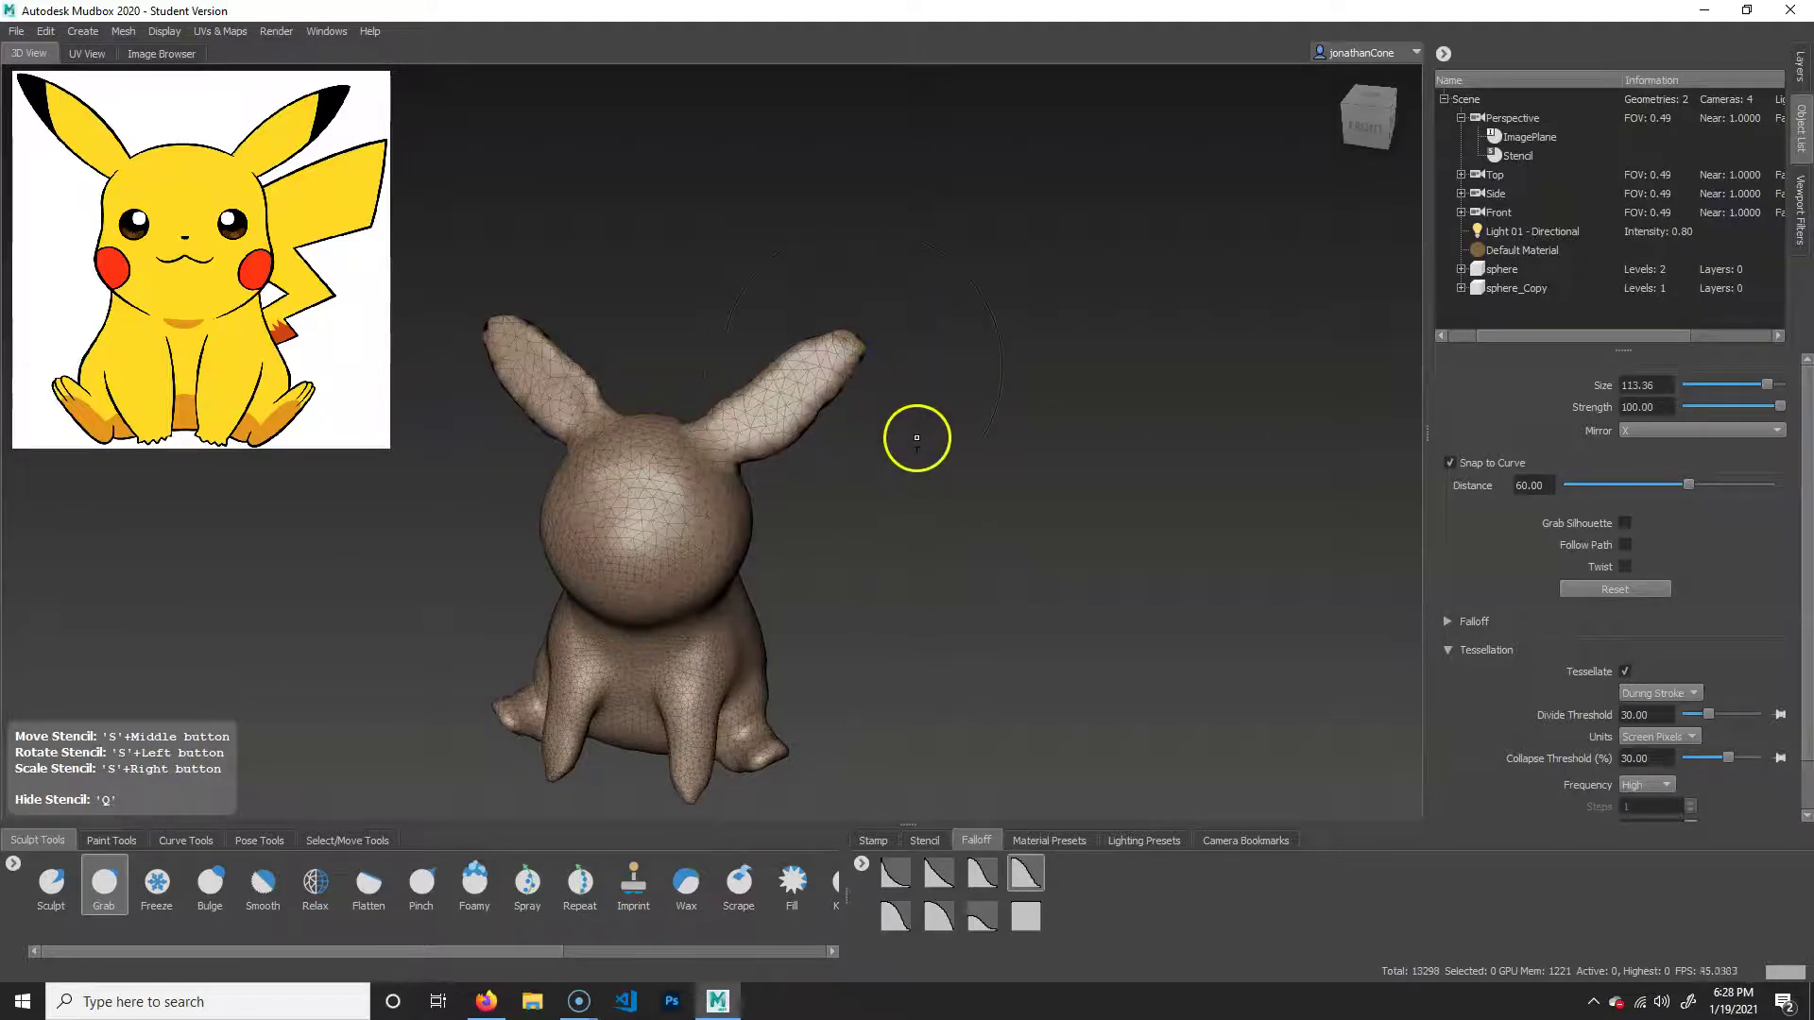
pyautogui.keyDown('alt'); pyautogui.moveTo(866, 437); pyautogui.dragTo(896, 445); pyautogui.keyUp('alt')
pyautogui.moveTo(843, 355)
pyautogui.mouseDown()
pyautogui.moveTo(838, 324)
pyautogui.moveTo(826, 334)
pyautogui.mouseUp()
pyautogui.moveTo(782, 409)
pyautogui.keyDown('shift'); pyautogui.mouseDown()
pyautogui.moveTo(790, 393)
pyautogui.moveTo(779, 417)
pyautogui.mouseUp(); pyautogui.keyUp('shift')
pyautogui.moveTo(973, 463)
pyautogui.keyDown('alt'); pyautogui.mouseDown()
pyautogui.moveTo(1023, 473)
pyautogui.moveTo(985, 485)
pyautogui.moveTo(926, 449)
pyautogui.mouseUp(); pyautogui.keyUp('alt')
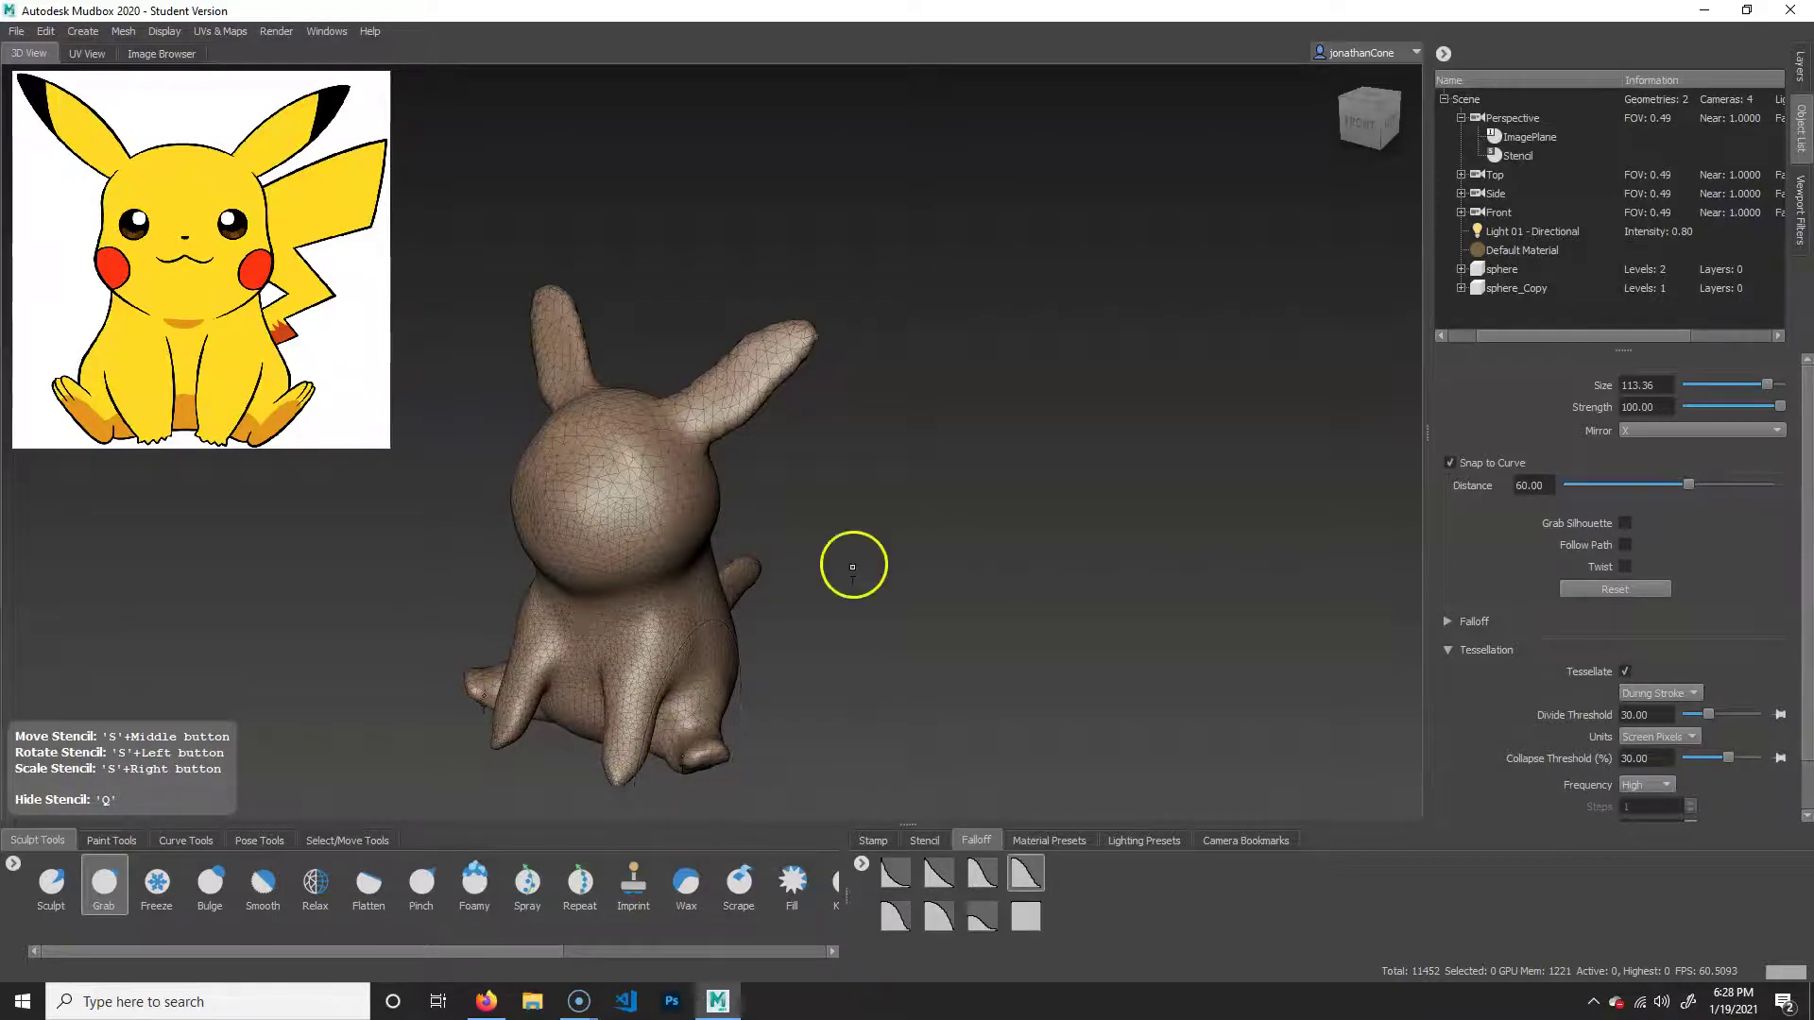
# Try carving narrow mirrored eye sockets into the face with the Sculpt brush at a size of about 13, and undo the strokes.
pyautogui.keyDown('alt'); pyautogui.moveTo(758, 518); pyautogui.dragTo(880, 539); pyautogui.keyUp('alt')
pyautogui.keyDown('alt'); pyautogui.moveTo(871, 538); pyautogui.dragTo(1264, 571, button='right'); pyautogui.keyUp('alt')
pyautogui.moveTo(1263, 572)
pyautogui.keyDown('alt'); pyautogui.mouseDown()
pyautogui.moveTo(1086, 518)
pyautogui.moveTo(947, 542)
pyautogui.moveTo(964, 506)
pyautogui.moveTo(1070, 522)
pyautogui.mouseUp(); pyautogui.keyUp('alt')
pyautogui.click(53, 880)
pyautogui.keyDown('alt'); pyautogui.moveTo(1056, 438); pyautogui.dragTo(1087, 433); pyautogui.keyUp('alt')
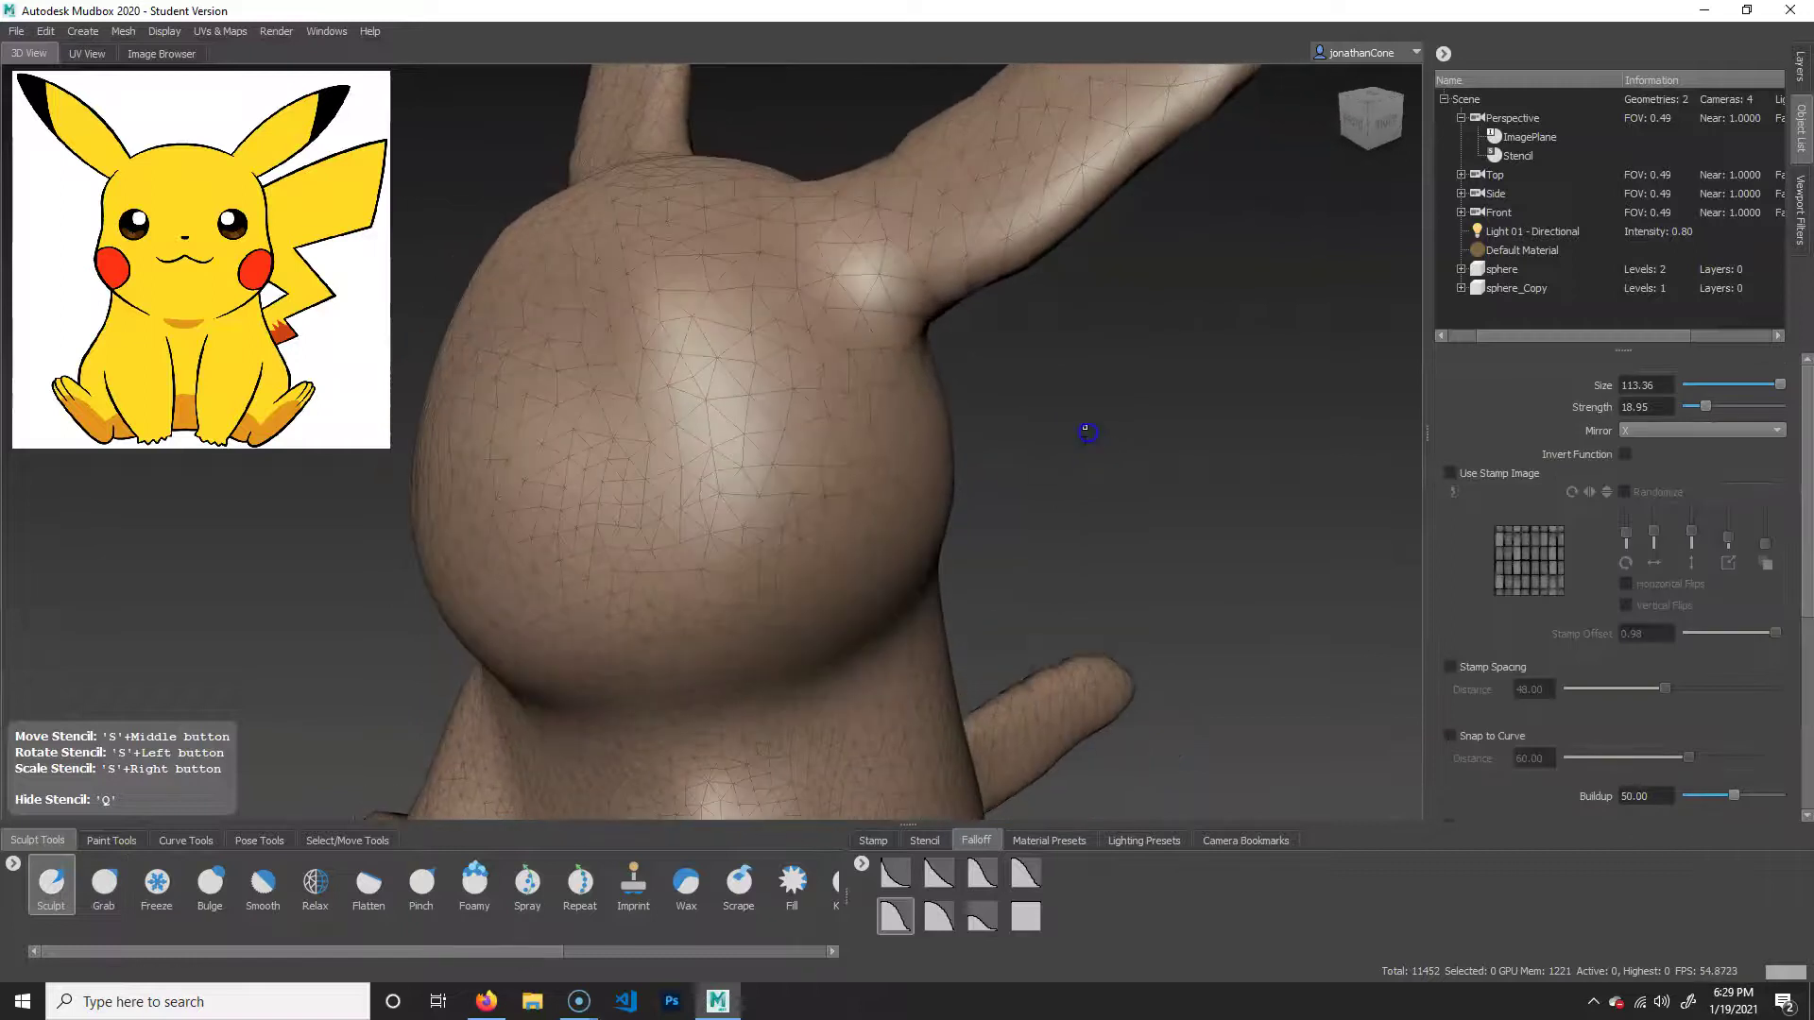
pyautogui.moveTo(685, 420); pyautogui.dragTo(353, 450)
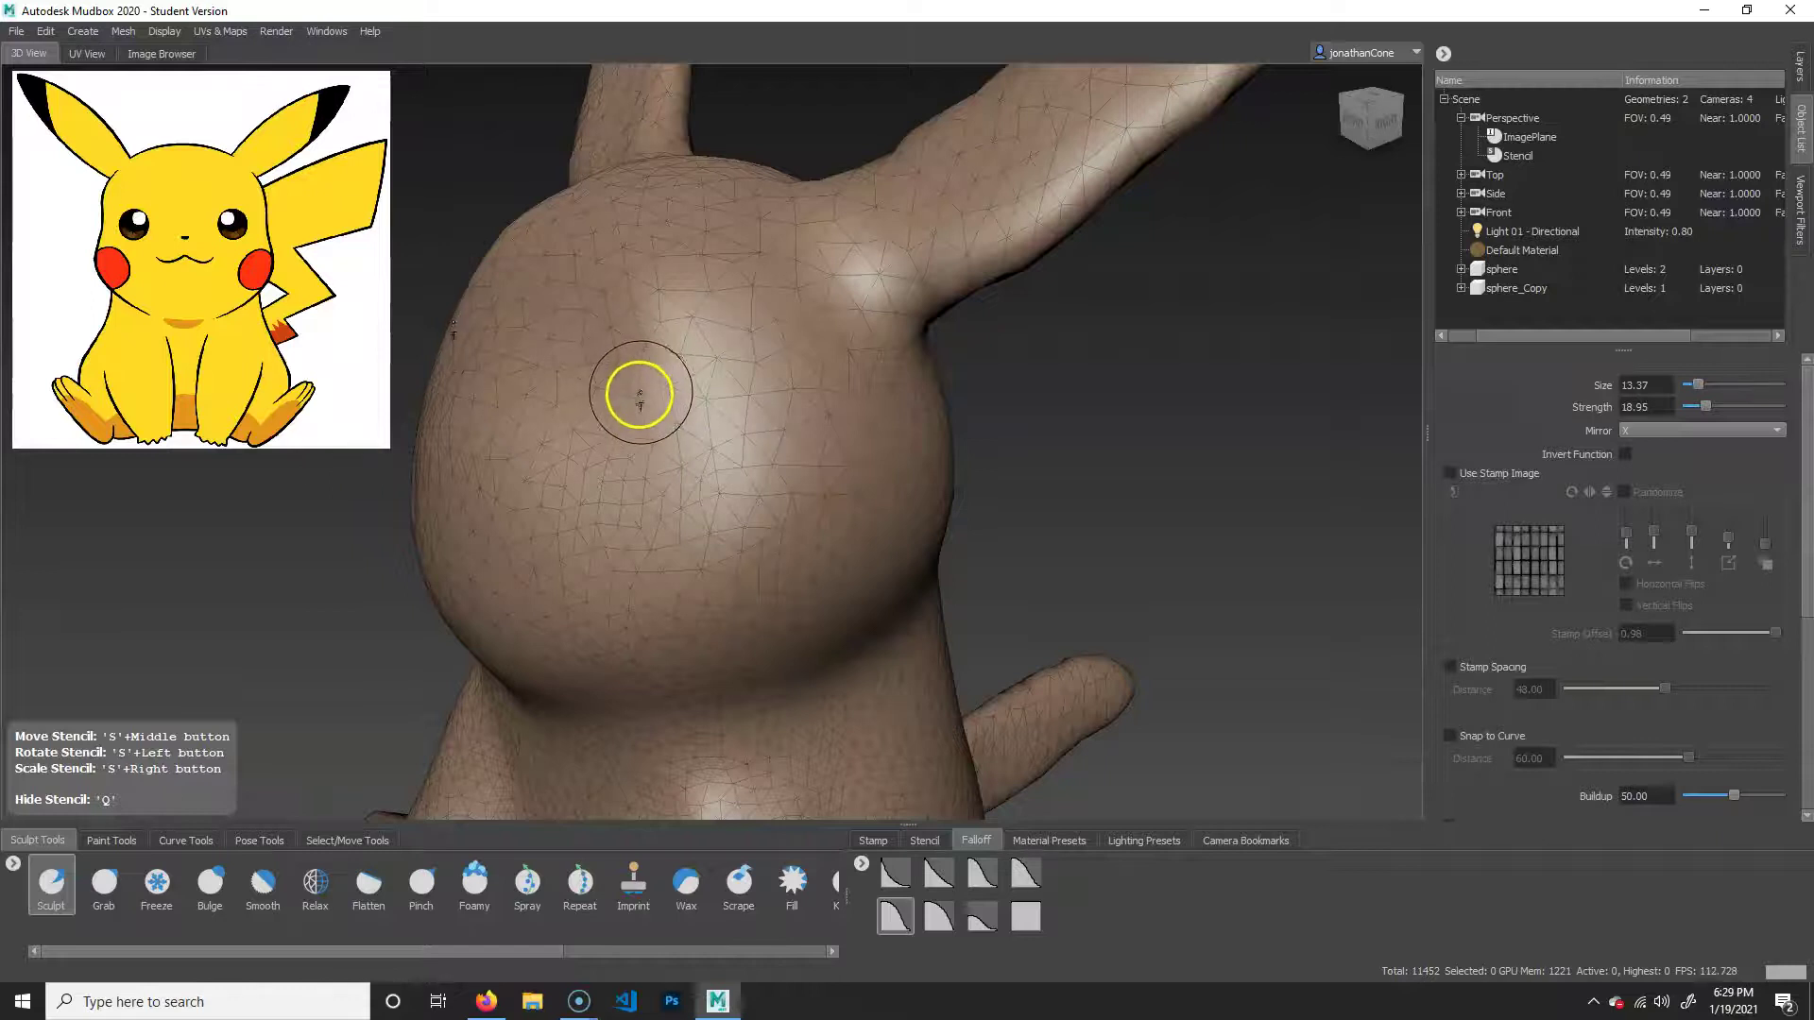
pyautogui.moveTo(669, 364); pyautogui.dragTo(621, 426)
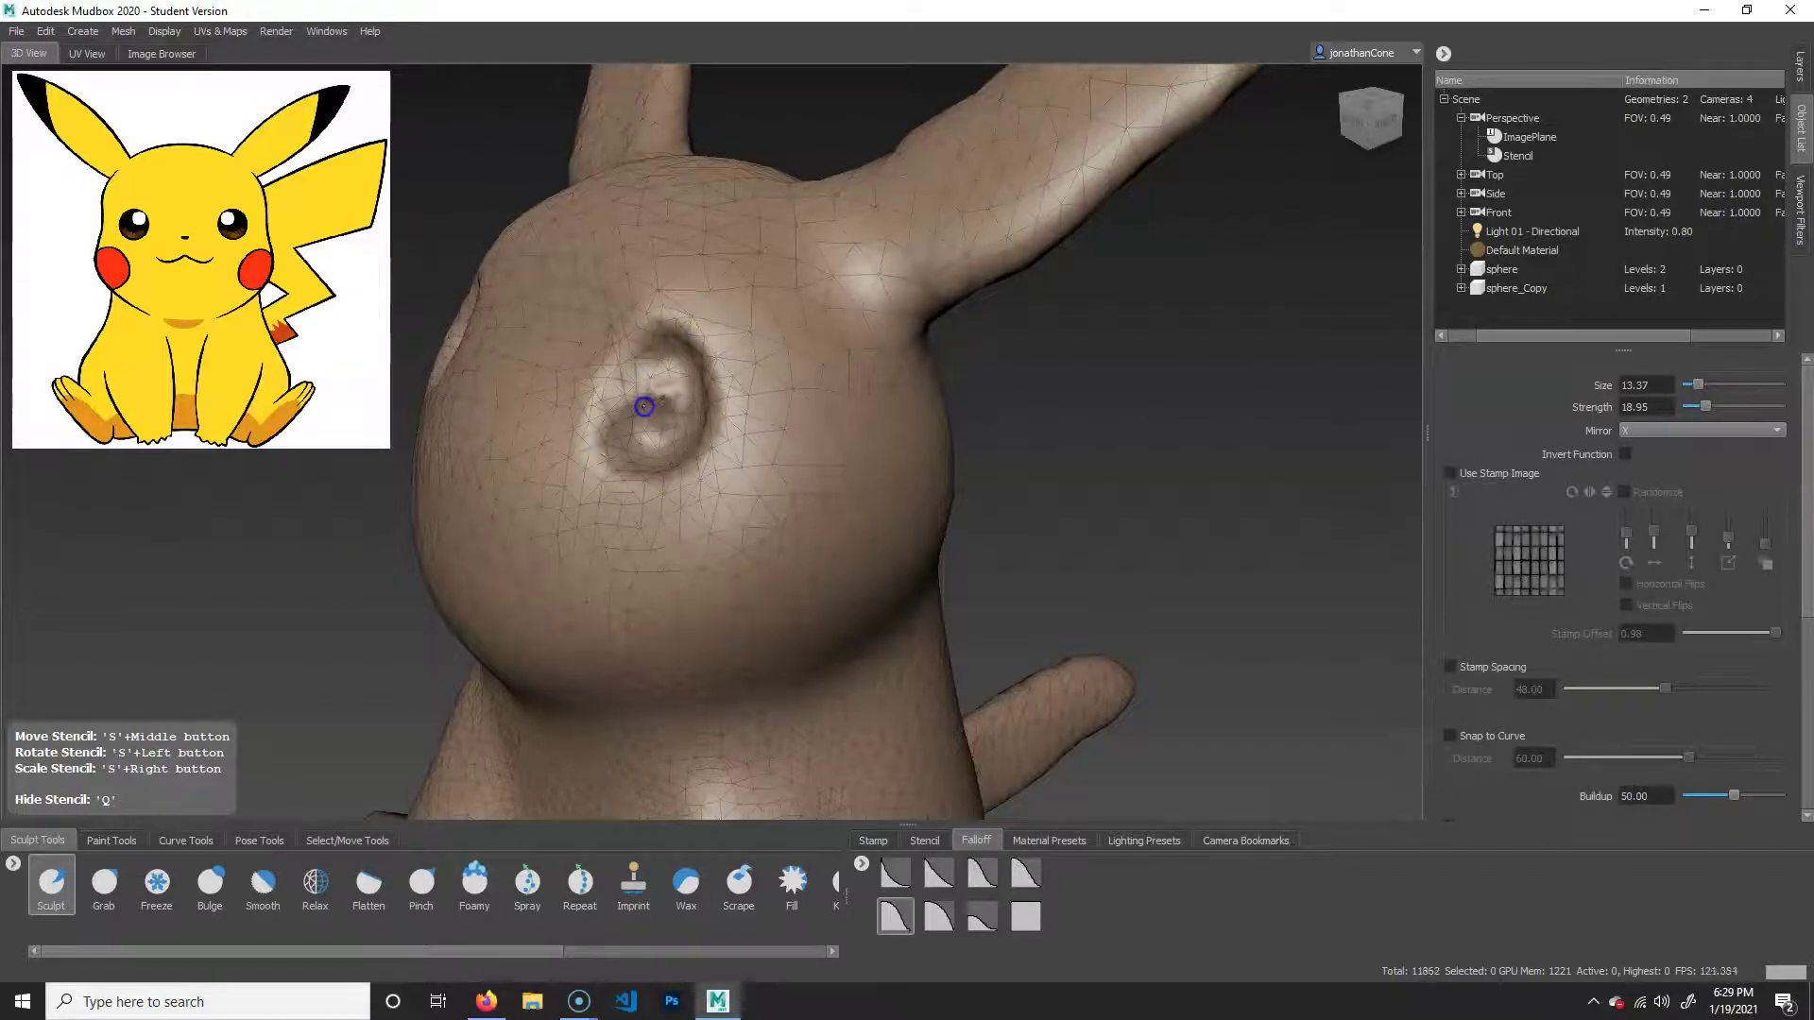
pyautogui.keyDown('alt'); pyautogui.moveTo(993, 441); pyautogui.dragTo(1176, 453); pyautogui.keyUp('alt')
pyautogui.moveTo(943, 388)
pyautogui.keyDown('shift'); pyautogui.mouseDown()
pyautogui.moveTo(927, 336)
pyautogui.moveTo(947, 311)
pyautogui.mouseUp(); pyautogui.keyUp('shift')
pyautogui.keyDown('alt'); pyautogui.moveTo(1177, 481); pyautogui.dragTo(1093, 500); pyautogui.keyUp('alt')
pyautogui.hotkey('ctrl', 'z')
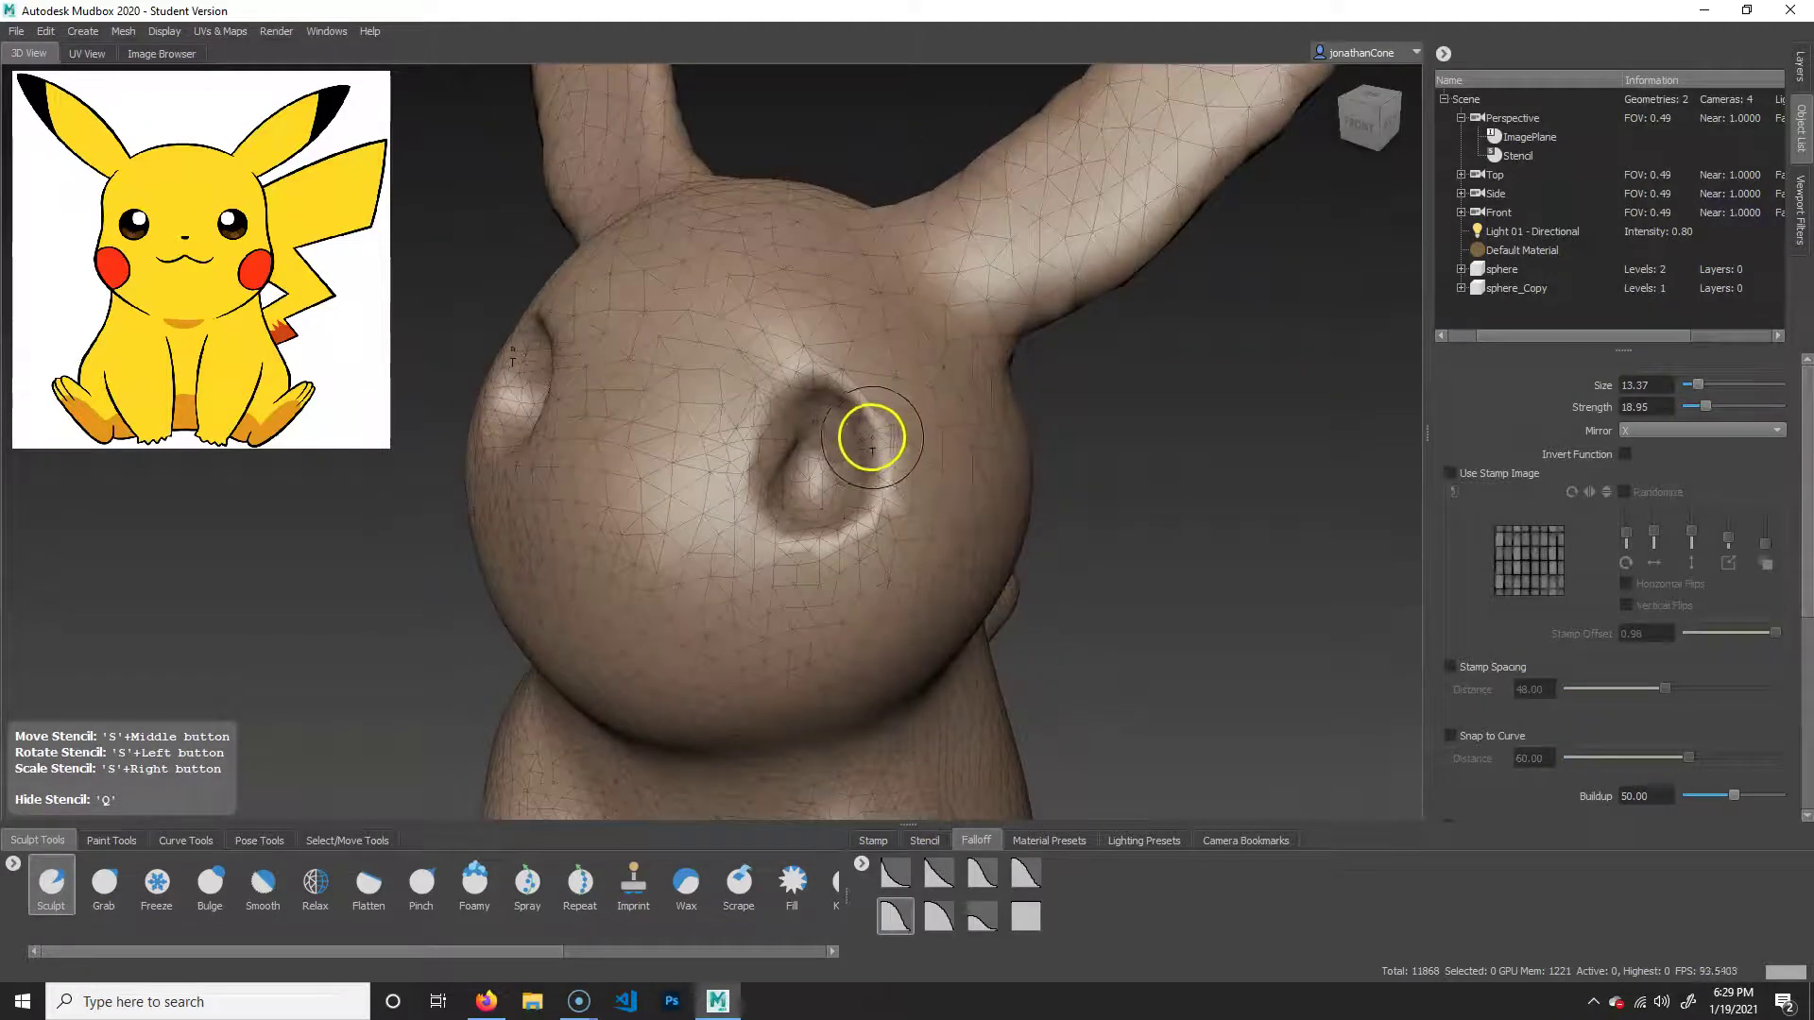
pyautogui.hotkey('ctrl', 'z')
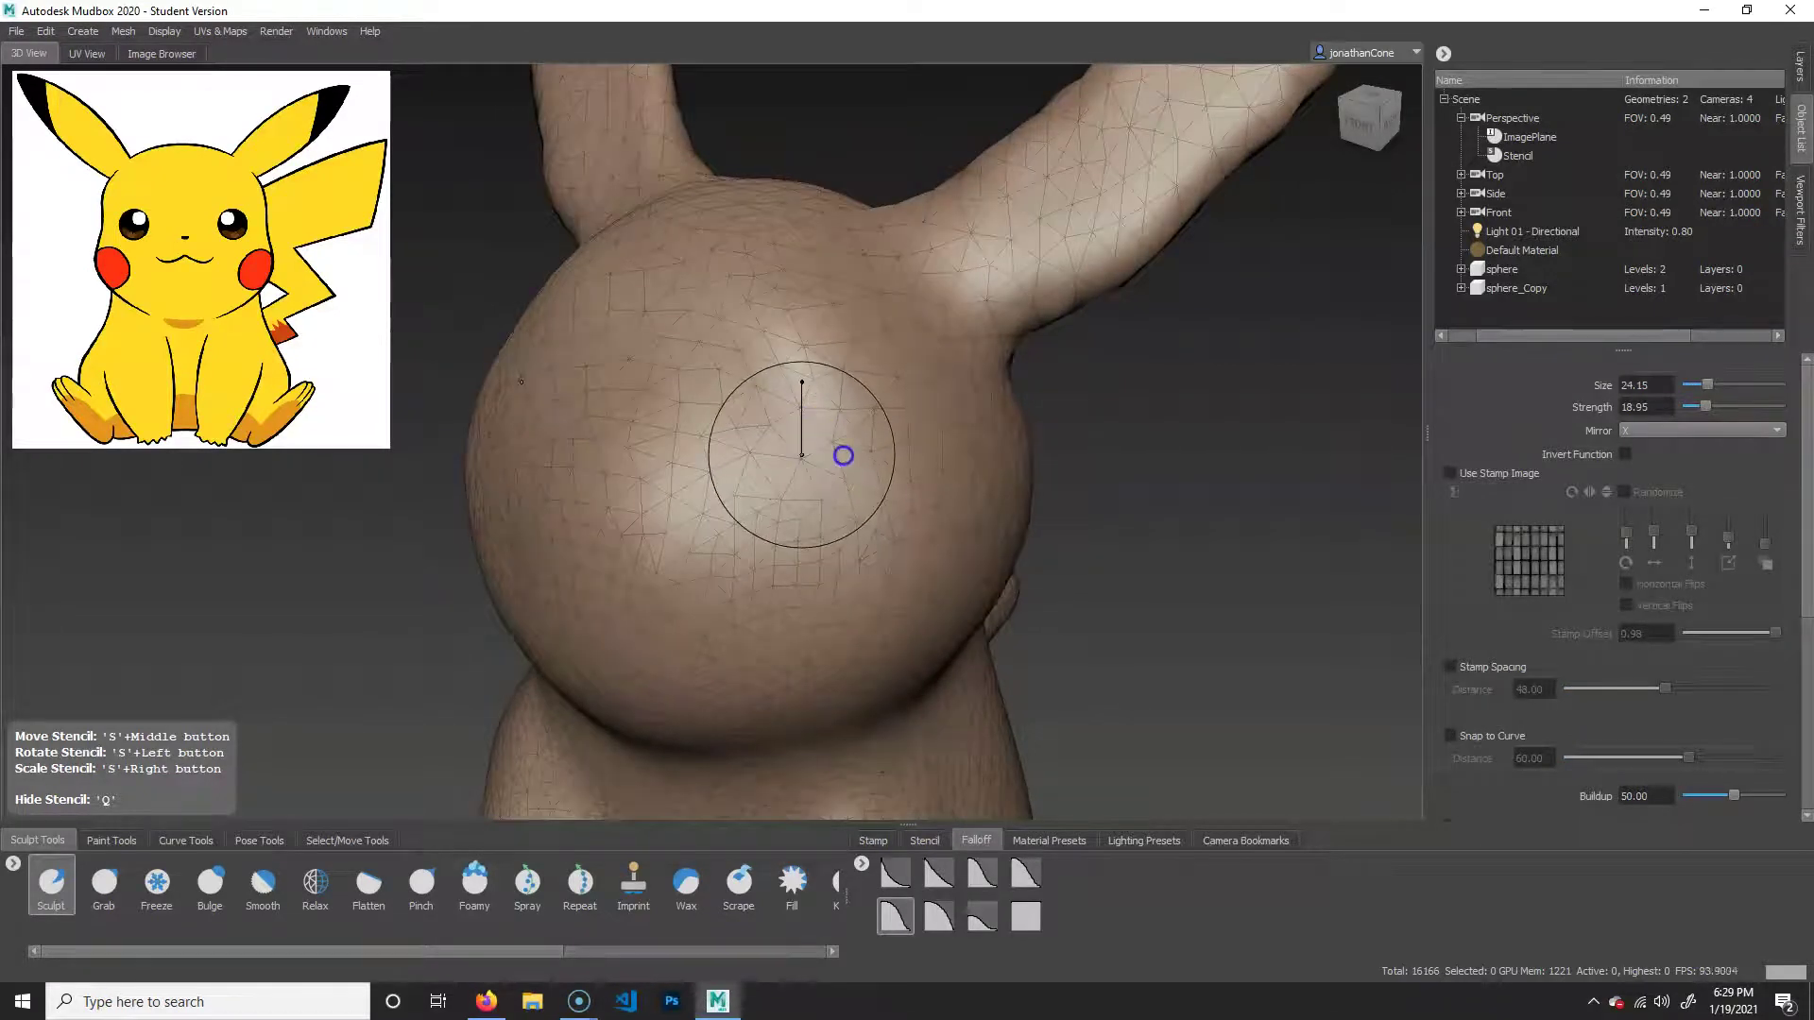
# Carve and smooth broad mirrored eye sockets with the Sculpt brush at a size of about 24, and raise a small nose between them.
pyautogui.moveTo(839, 406)
pyautogui.mouseDown()
pyautogui.moveTo(756, 372)
pyautogui.moveTo(838, 466)
pyautogui.moveTo(692, 409)
pyautogui.moveTo(753, 490)
pyautogui.moveTo(789, 401)
pyautogui.moveTo(767, 493)
pyautogui.mouseUp()
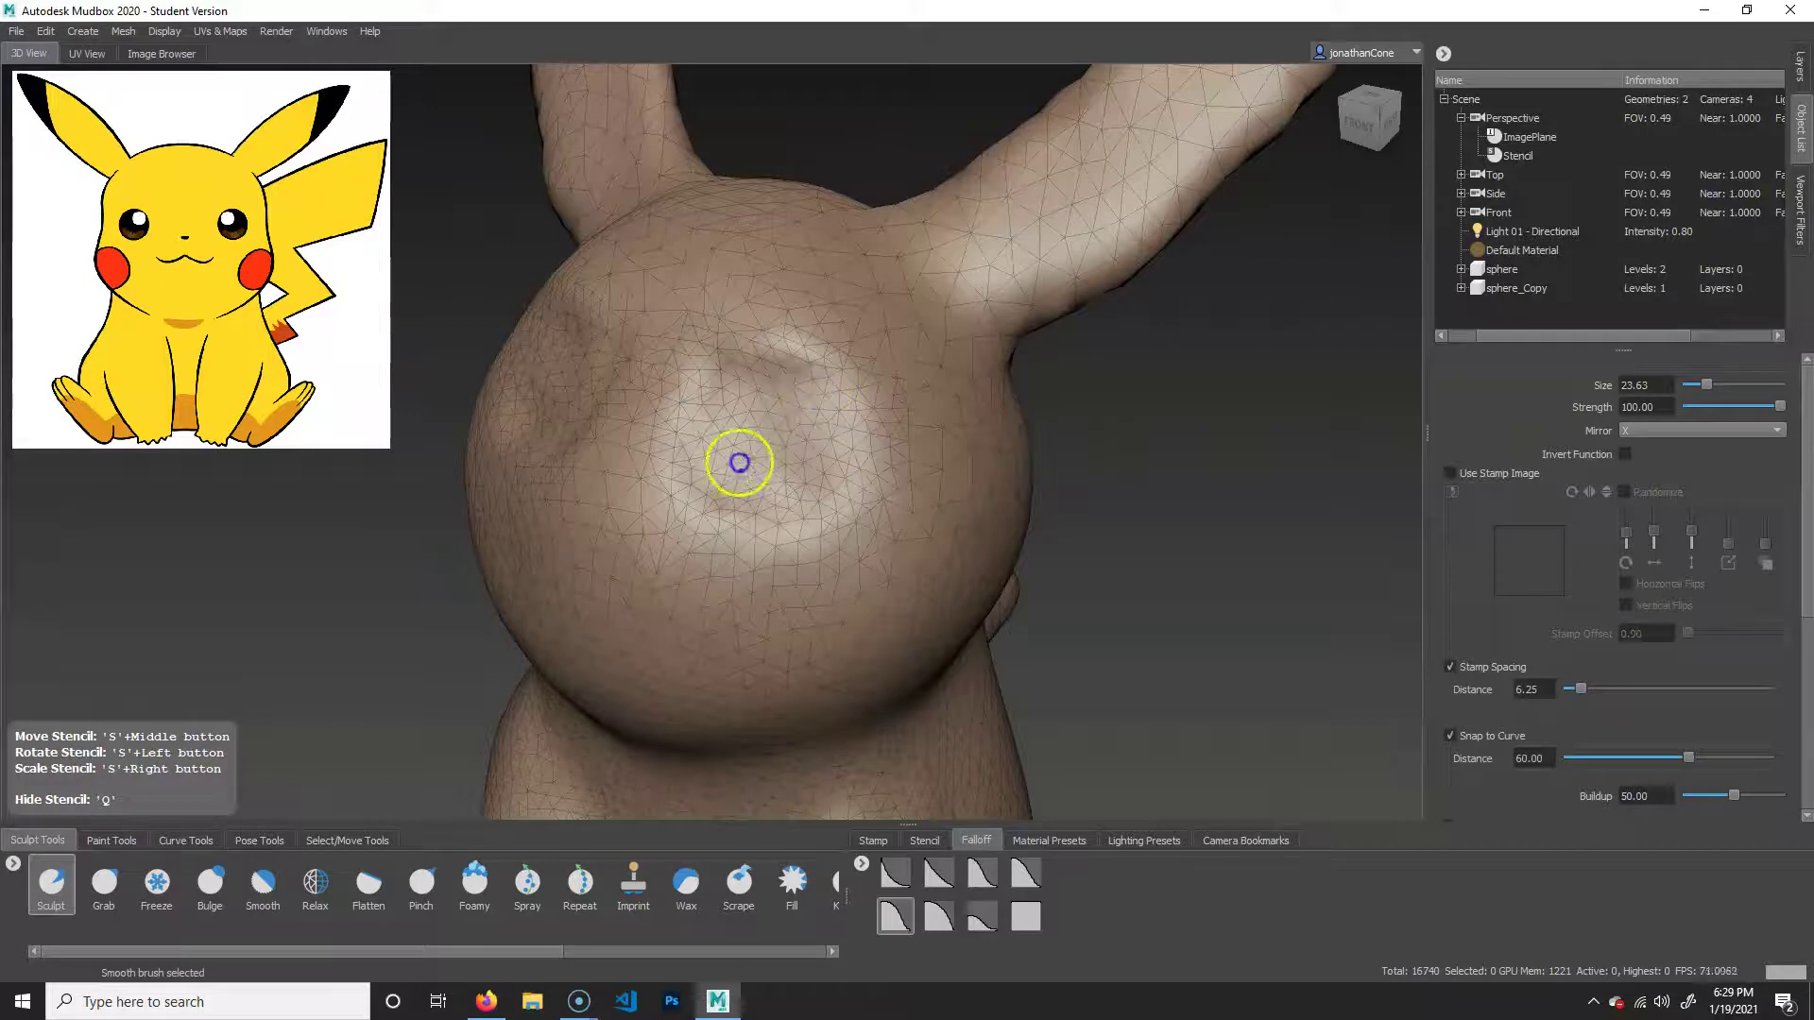
pyautogui.moveTo(941, 403)
pyautogui.keyDown('alt'); pyautogui.mouseDown()
pyautogui.moveTo(1061, 599)
pyautogui.moveTo(1053, 558)
pyautogui.moveTo(1086, 558)
pyautogui.mouseUp(); pyautogui.keyUp('alt')
pyautogui.moveTo(457, 385); pyautogui.dragTo(441, 393)
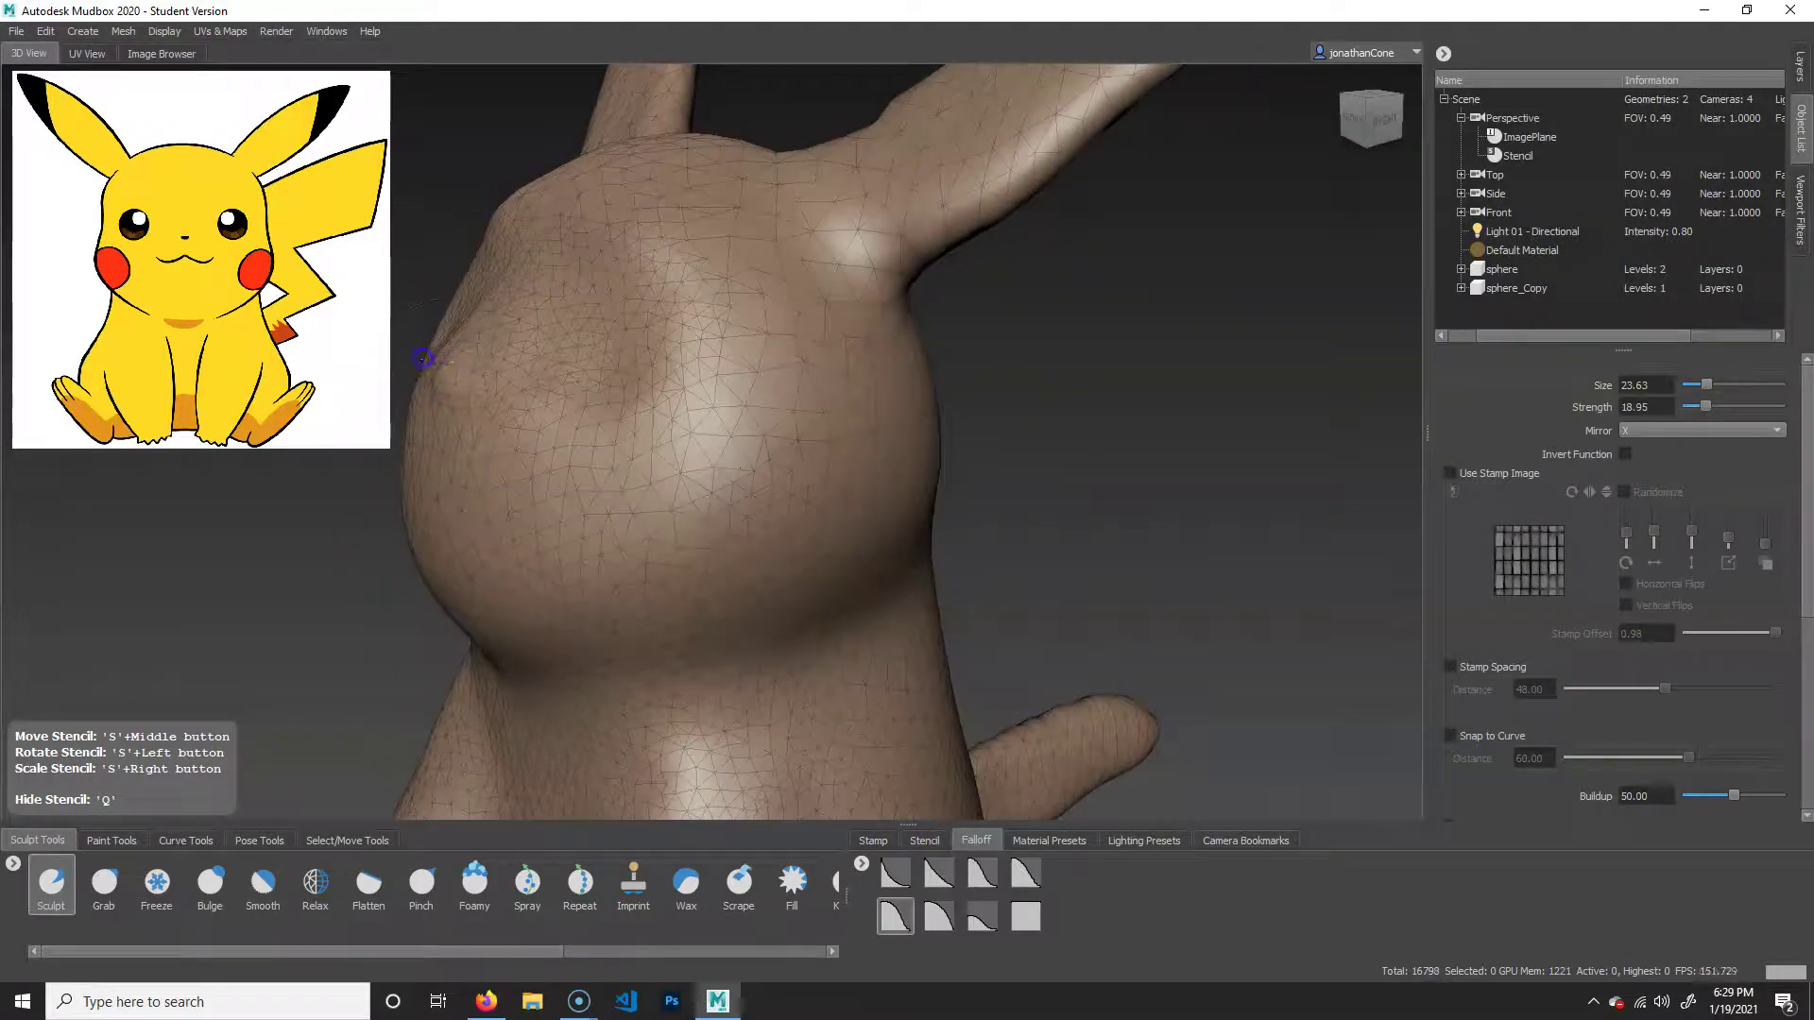
# Sculpt mirrored brow ridges along the upper edges of the eye sockets with the Sculpt brush at a size of about 24.
pyautogui.keyDown('alt'); pyautogui.moveTo(1065, 501); pyautogui.dragTo(1186, 547); pyautogui.keyUp('alt')
pyautogui.keyDown('alt'); pyautogui.moveTo(1187, 547); pyautogui.dragTo(1125, 566, button='right'); pyautogui.keyUp('alt')
pyautogui.keyDown('alt'); pyautogui.moveTo(1125, 567); pyautogui.dragTo(1075, 570); pyautogui.keyUp('alt')
pyautogui.moveTo(809, 306); pyautogui.dragTo(917, 364)
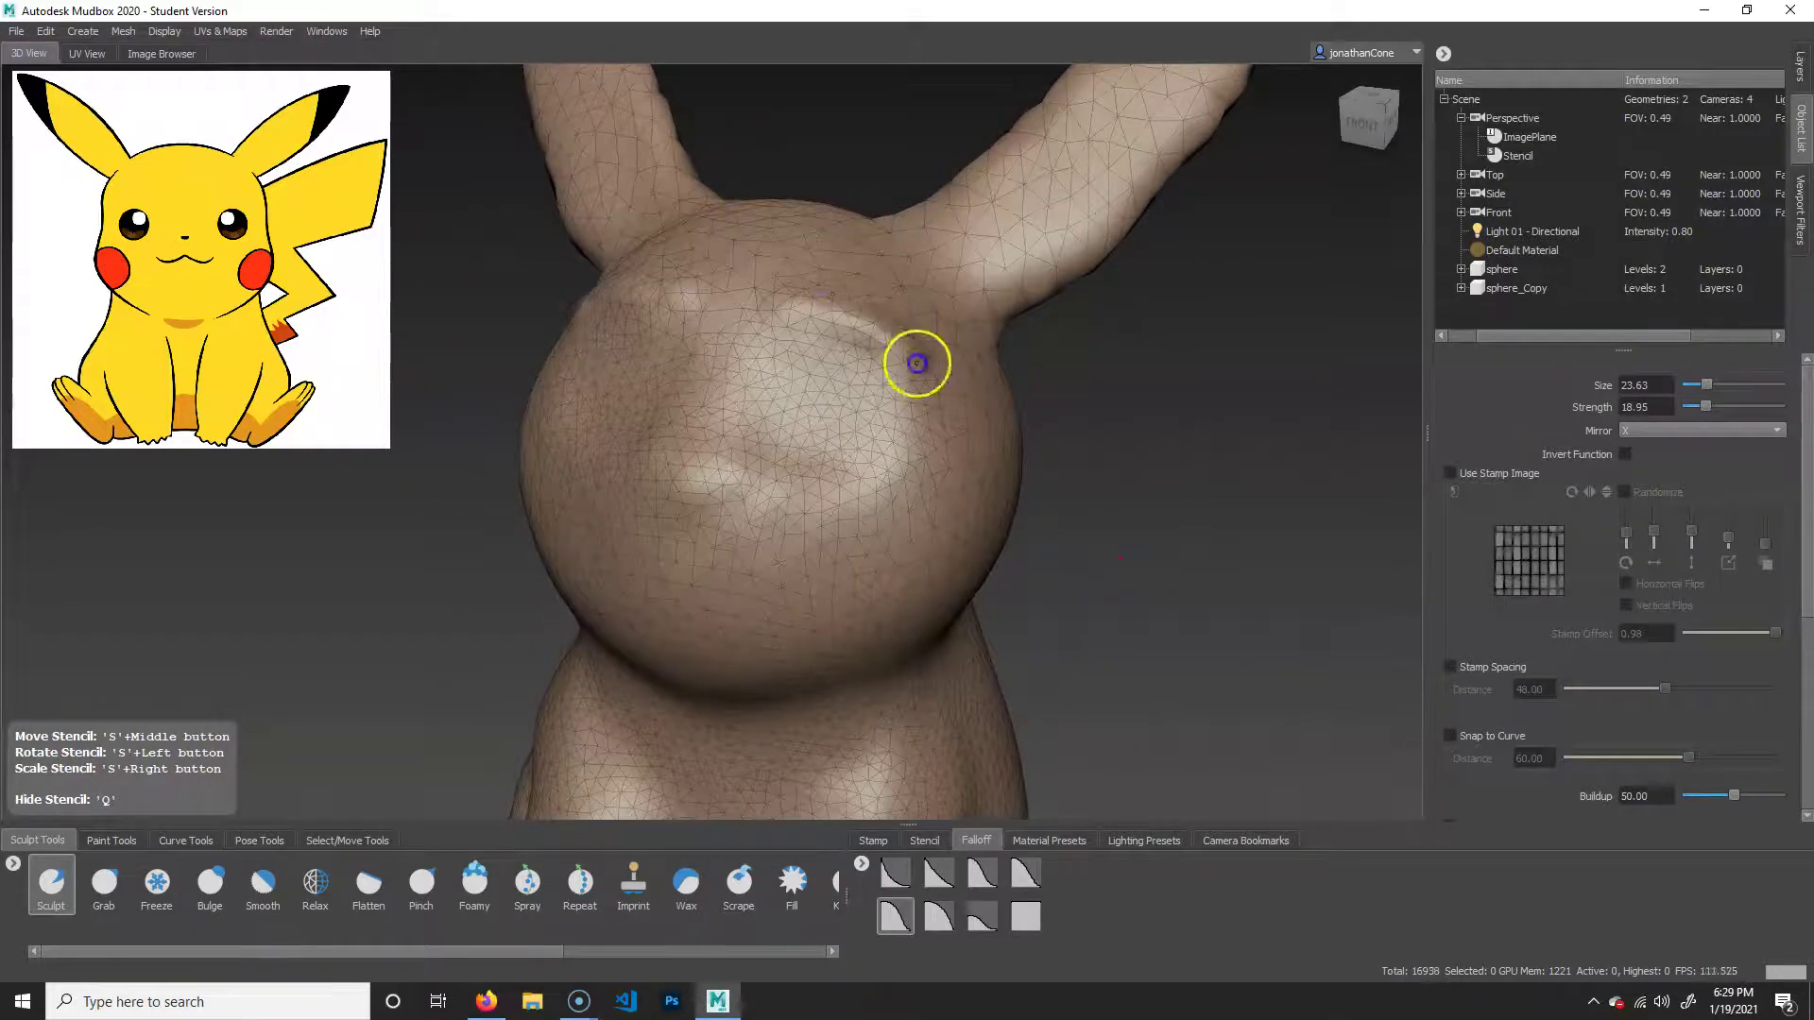
pyautogui.keyDown('alt'); pyautogui.moveTo(1066, 488); pyautogui.dragTo(1038, 533); pyautogui.keyUp('alt')
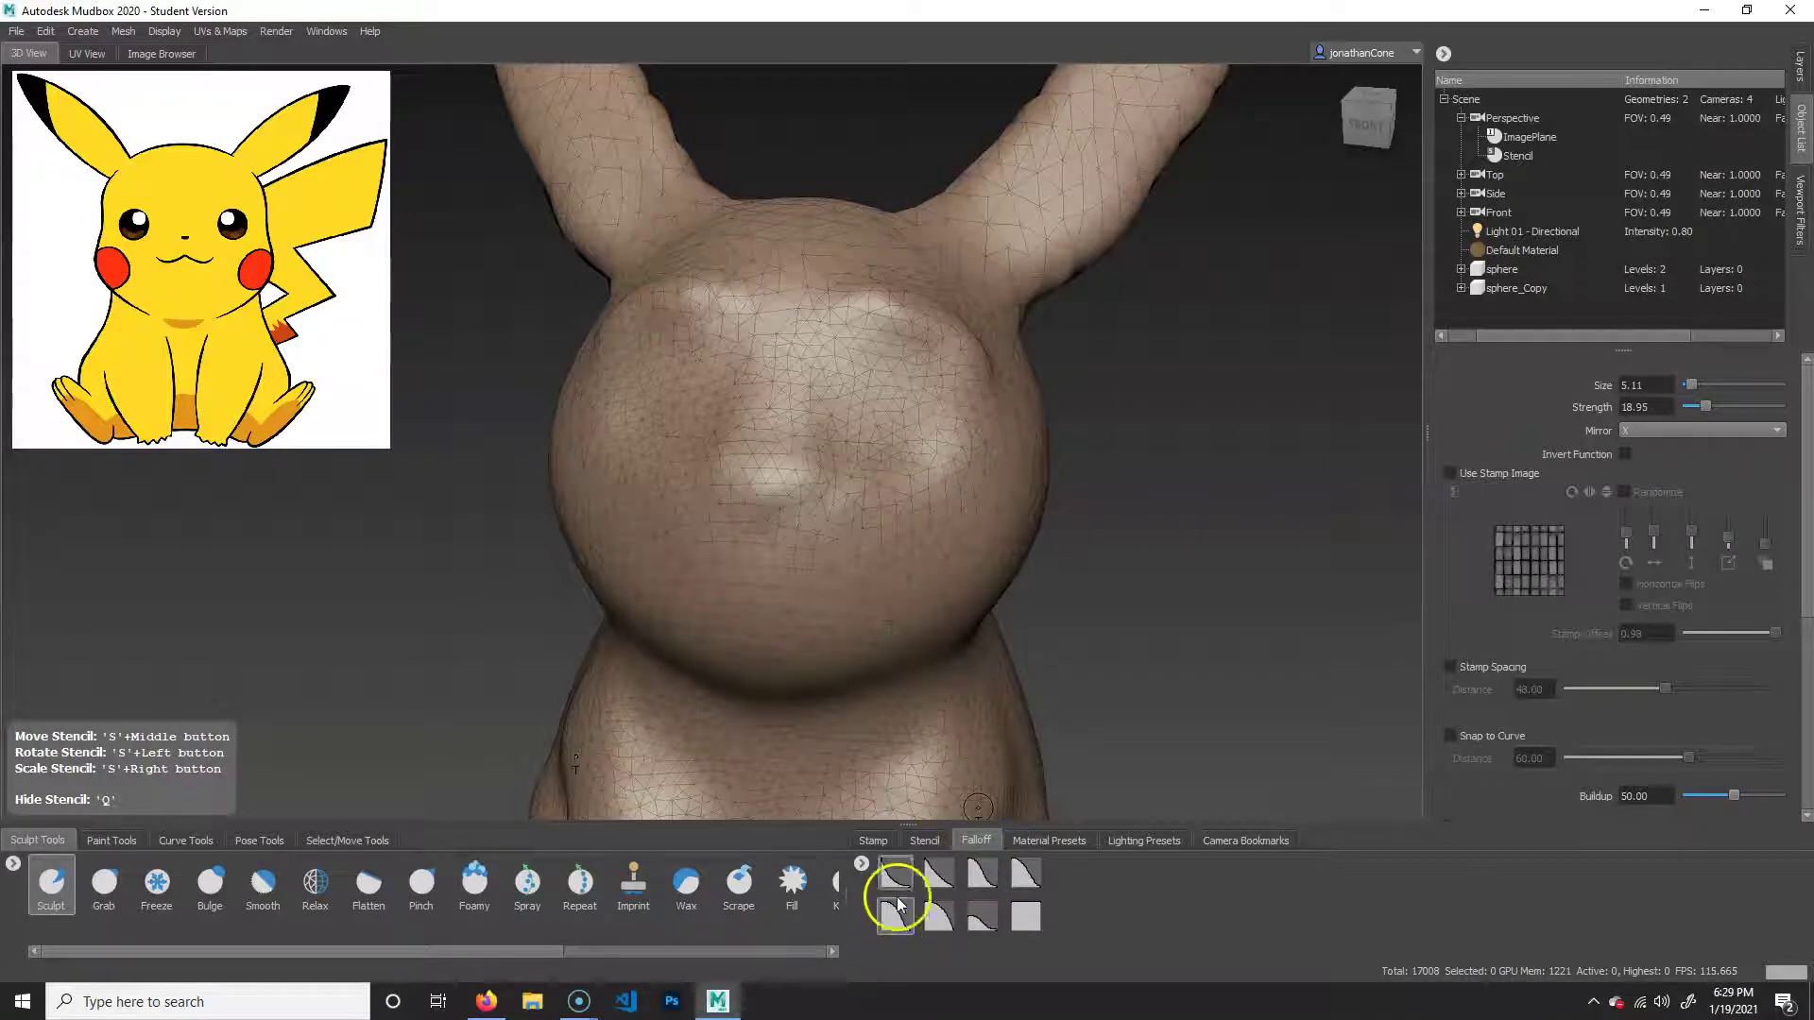
# Try a fine mirrored mouth line on the lower face with the Sculpt brush at a size of about 5, and undo it.
pyautogui.moveTo(944, 494); pyautogui.dragTo(859, 575)
pyautogui.hotkey('ctrl', 'z')
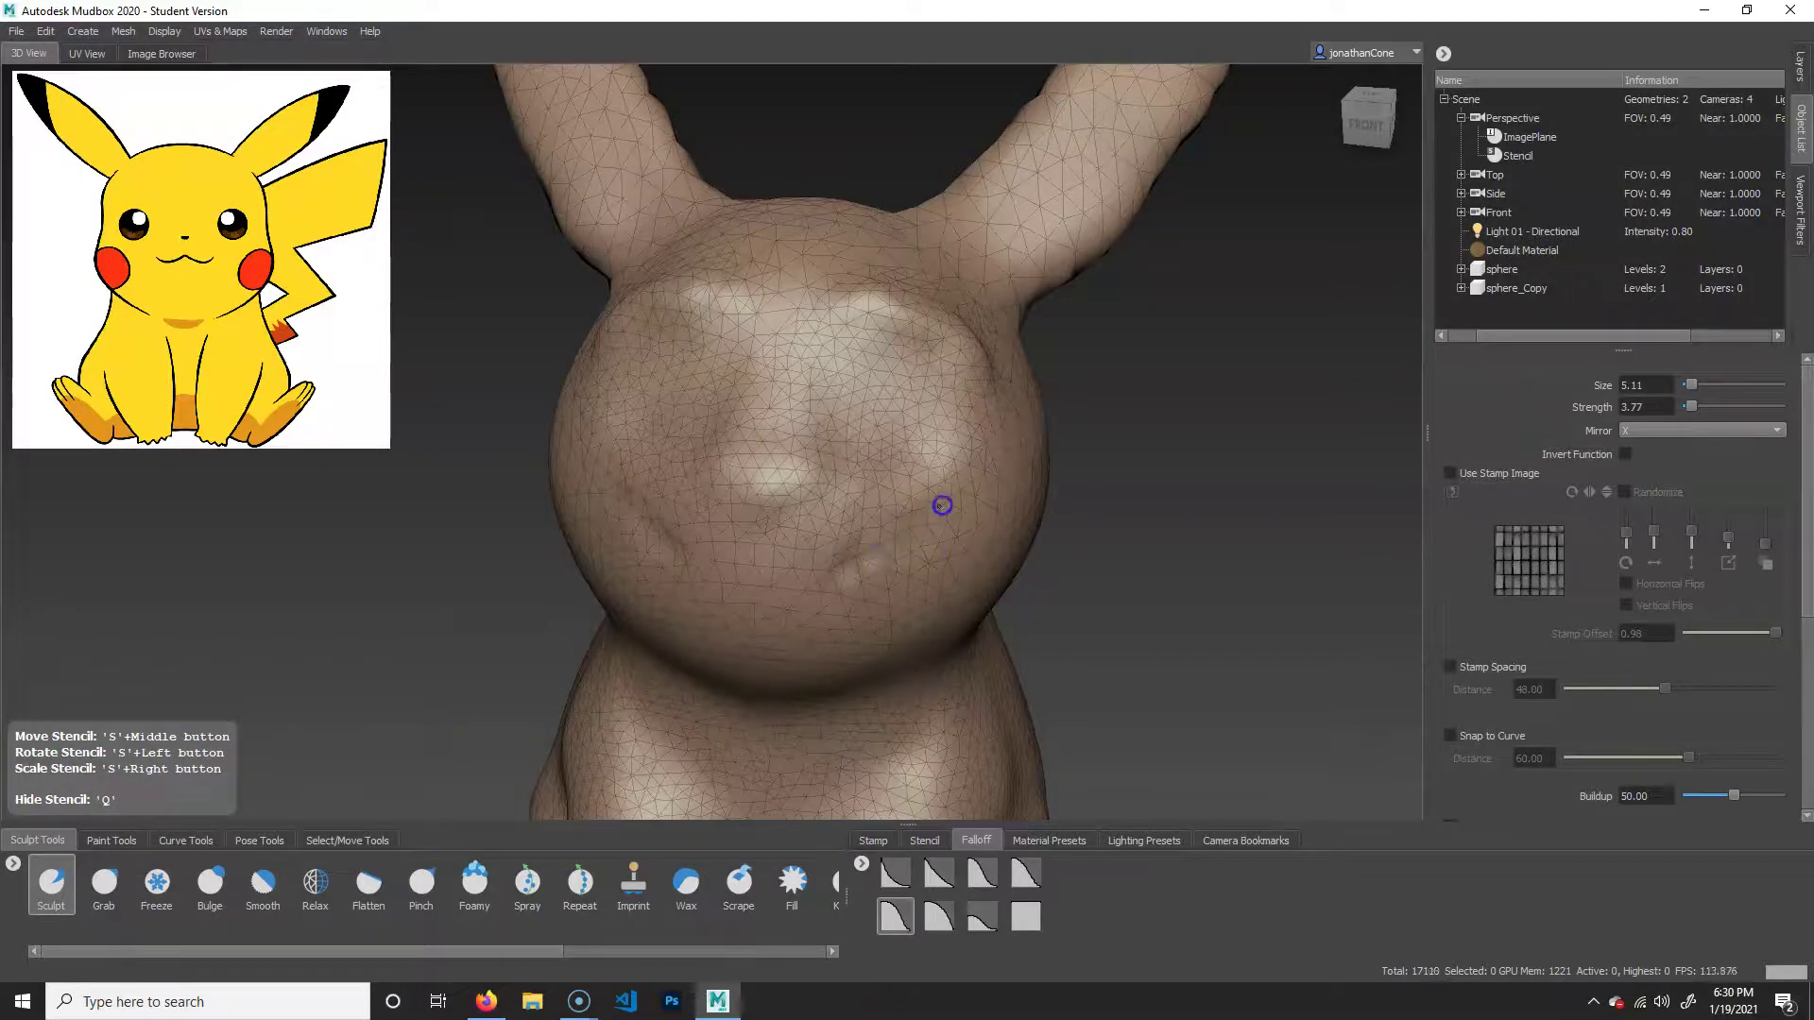
pyautogui.moveTo(1143, 556)
pyautogui.keyDown('alt'); pyautogui.mouseDown()
pyautogui.moveTo(1073, 563)
pyautogui.moveTo(1036, 519)
pyautogui.moveTo(1133, 553)
pyautogui.moveTo(1028, 527)
pyautogui.mouseUp(); pyautogui.keyUp('alt')
# Add fine mirrored strokes along the eyes' upper and outer edges with the first falloff preset, brush size 5.11 and strength 3.77.
pyautogui.click(893, 877)
pyautogui.keyDown('alt'); pyautogui.moveTo(1029, 526); pyautogui.dragTo(1142, 563, button='right'); pyautogui.keyUp('alt')
pyautogui.keyDown('alt'); pyautogui.moveTo(1176, 572); pyautogui.dragTo(1146, 583, button='middle'); pyautogui.keyUp('alt')
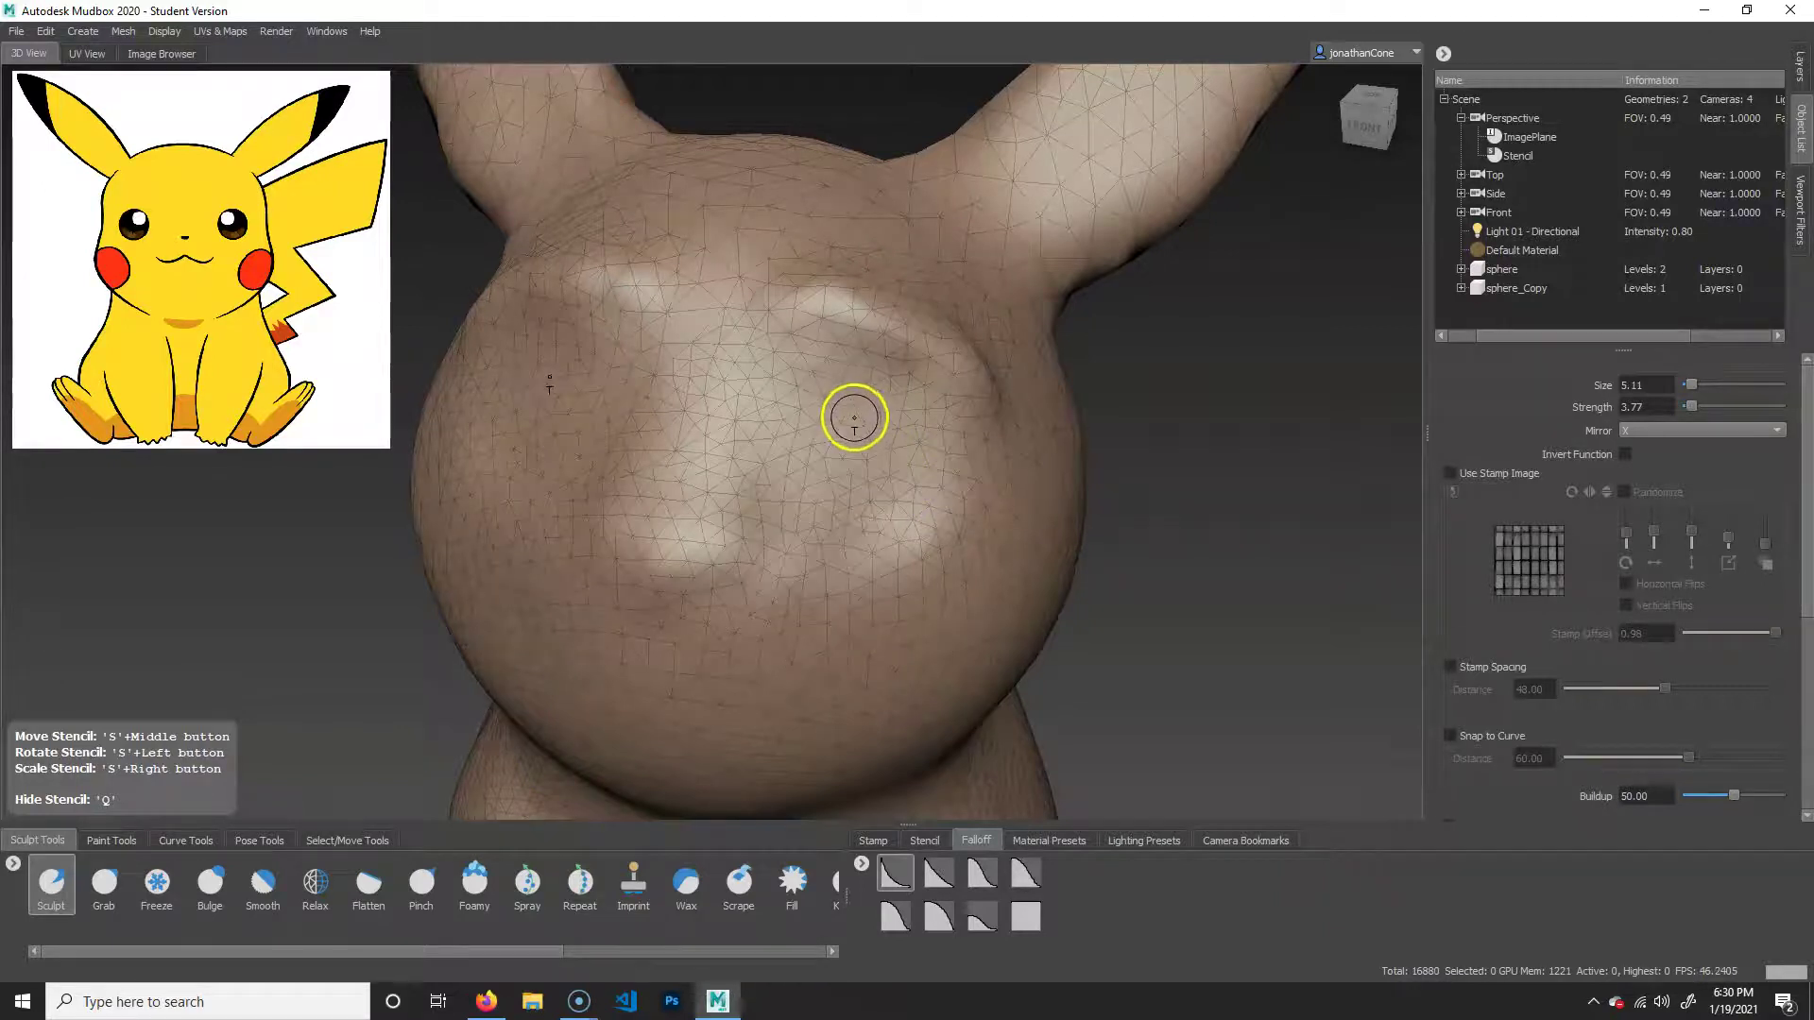
pyautogui.press('s')
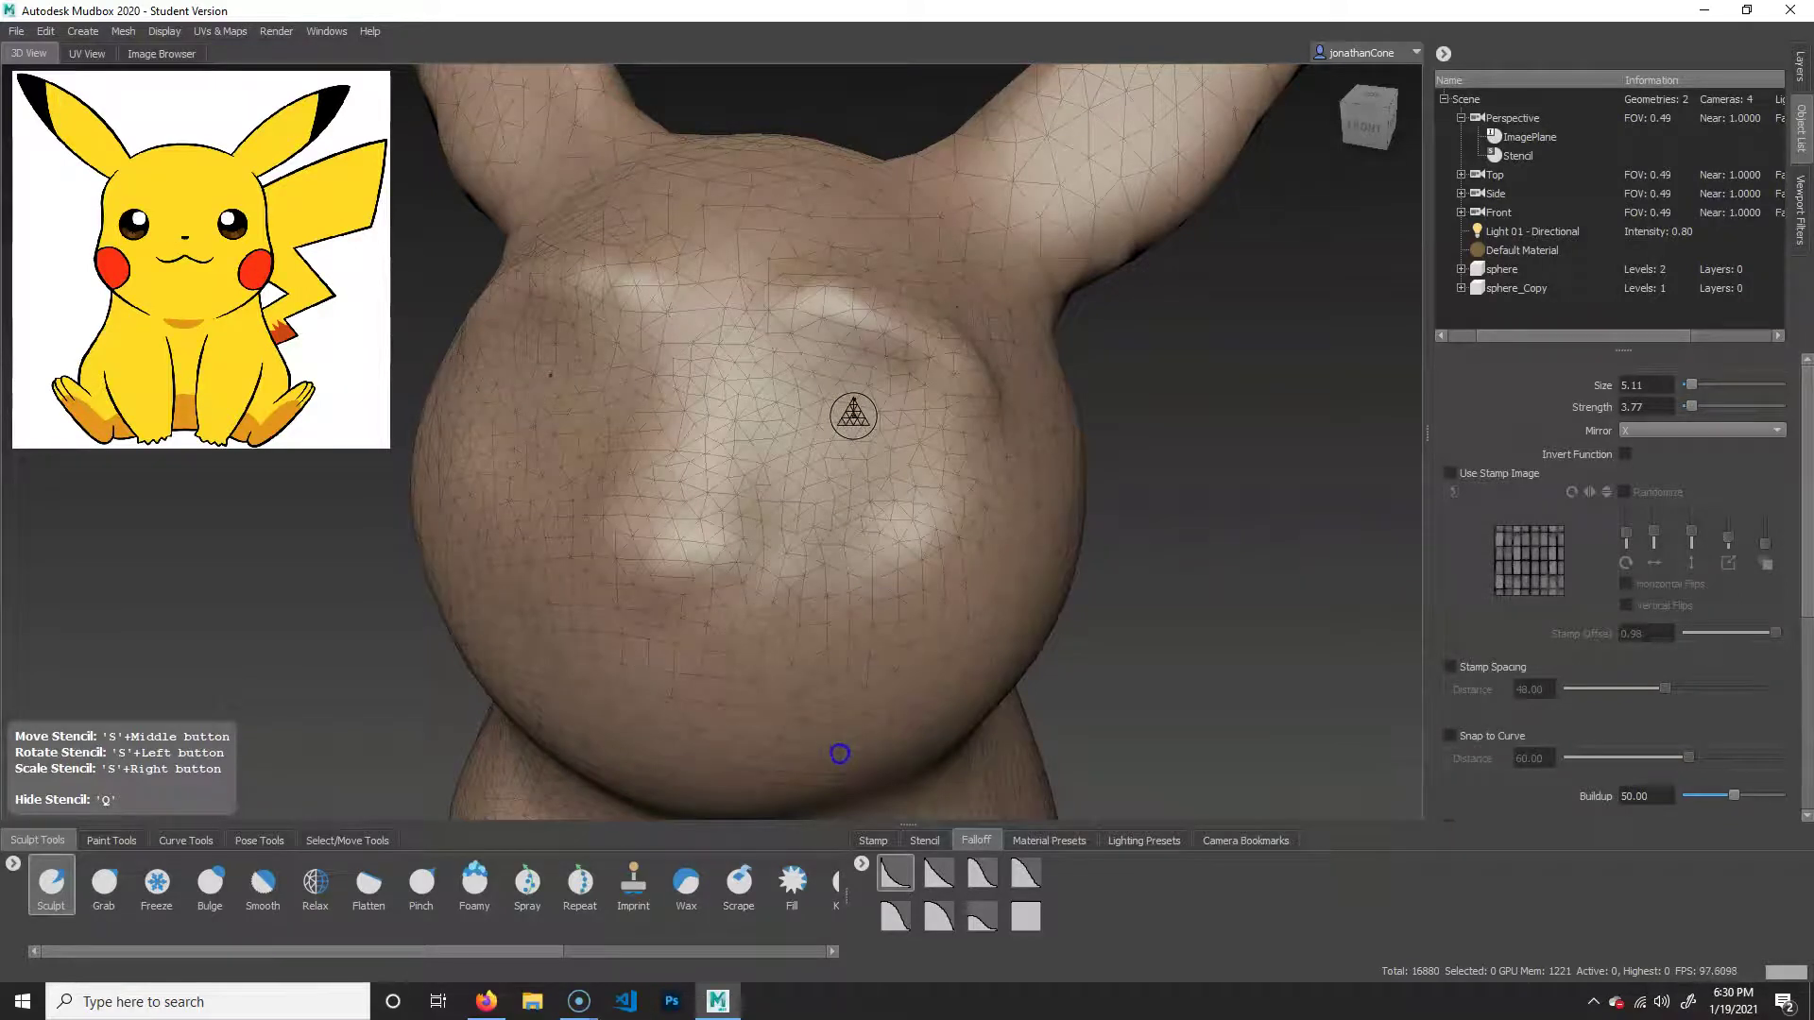
pyautogui.moveTo(796, 366)
pyautogui.mouseDown()
pyautogui.moveTo(879, 394)
pyautogui.moveTo(904, 490)
pyautogui.mouseUp()
pyautogui.moveTo(862, 367); pyautogui.dragTo(896, 482)
pyautogui.moveTo(857, 371); pyautogui.dragTo(914, 472)
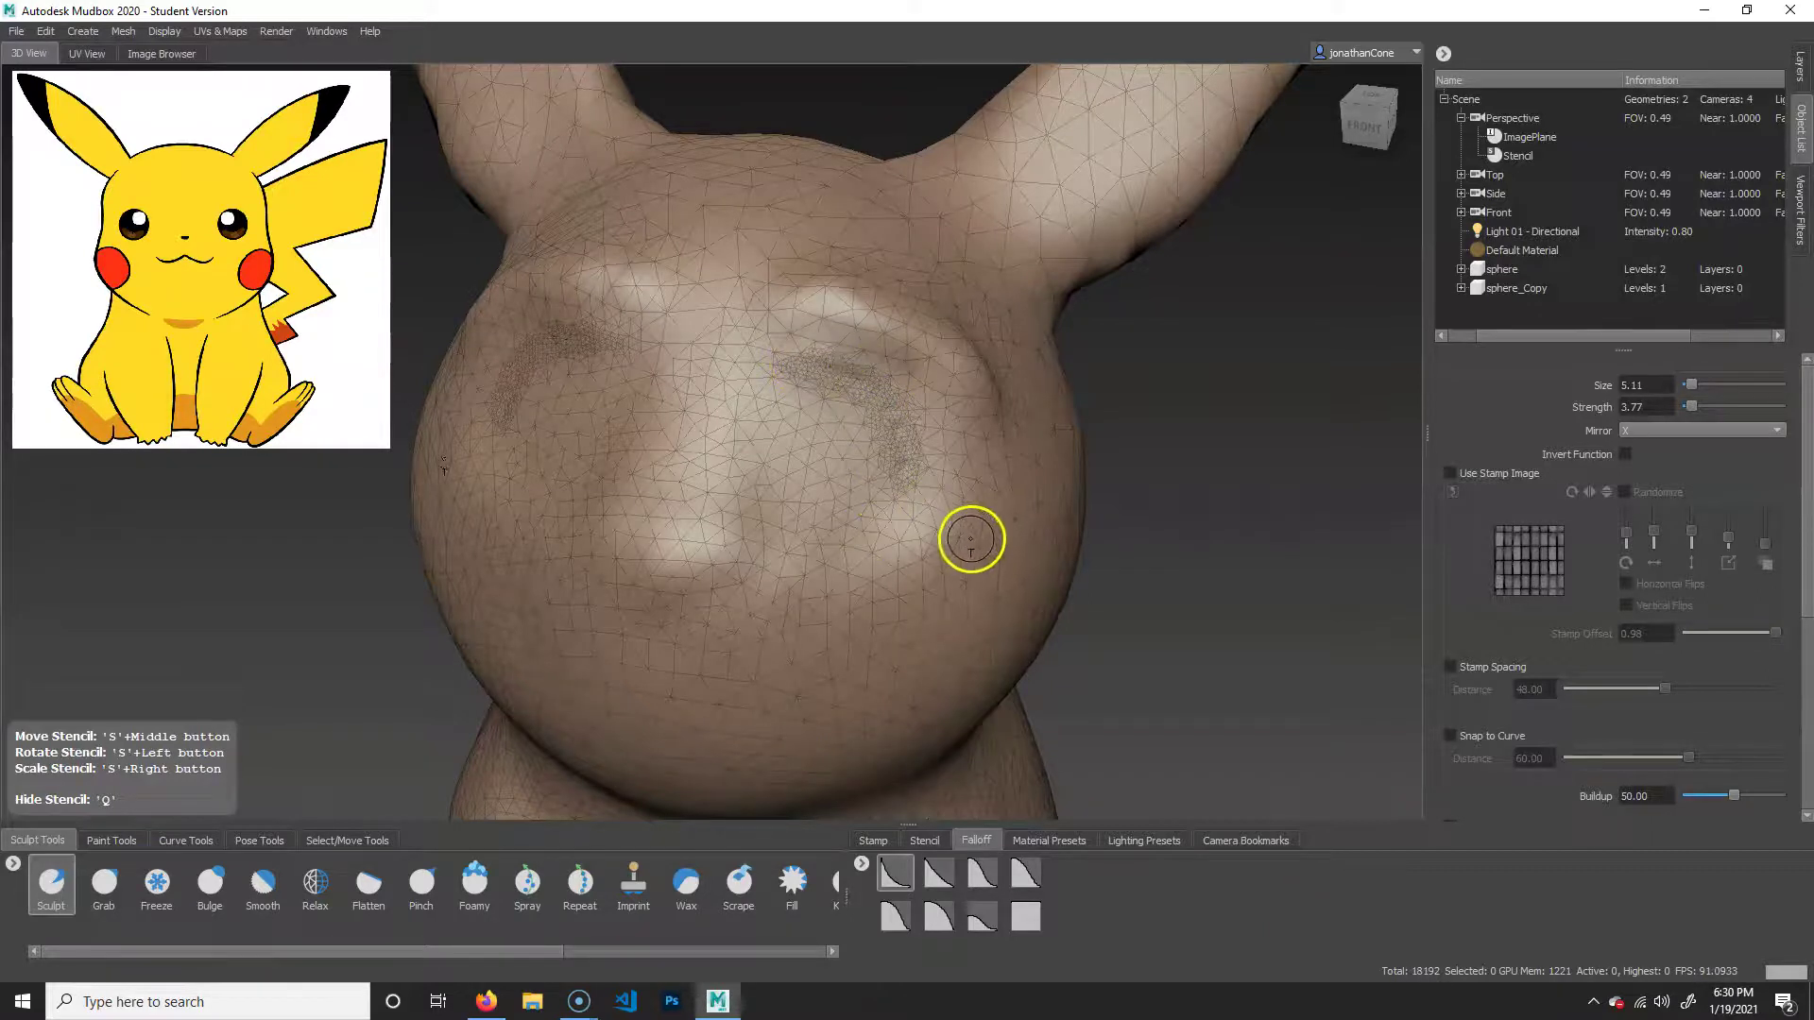
# Carve mirrored round outlines for the eyes with the Sculpt brush's first falloff preset at size 5.11 and strength 3.77.
pyautogui.press('w')
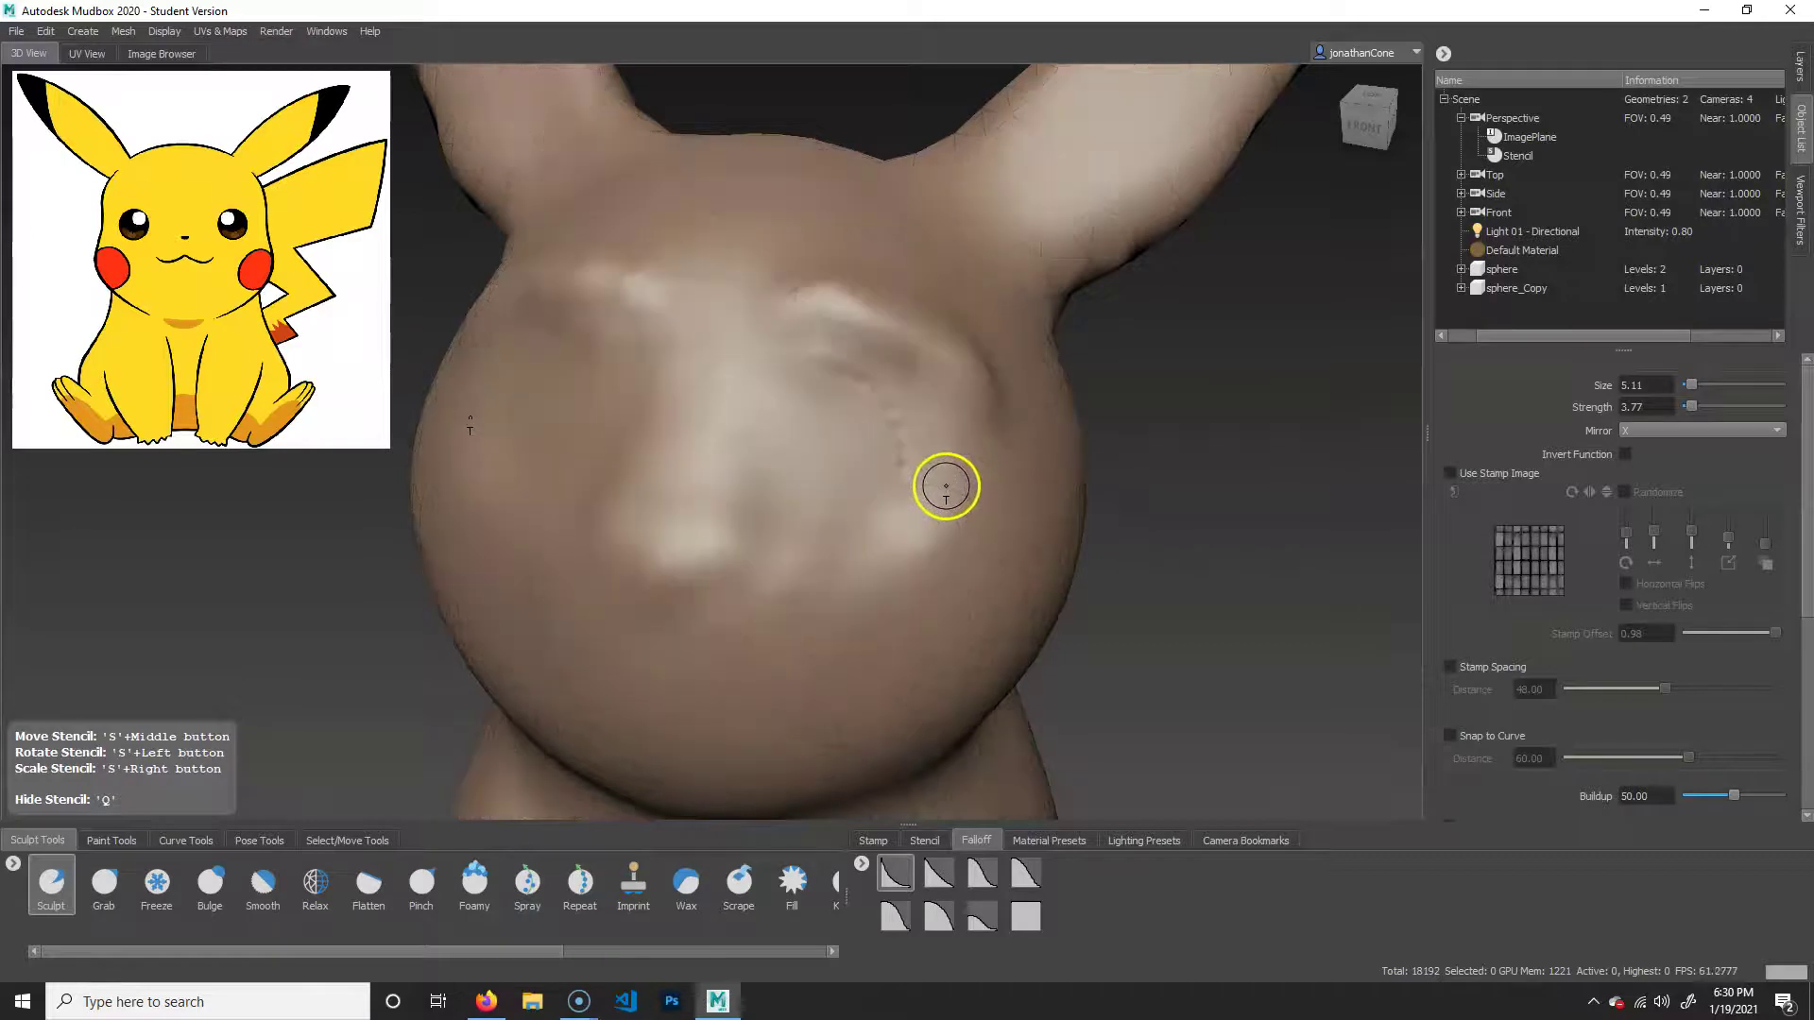
pyautogui.hotkey('ctrl', 'z')
pyautogui.keyDown('alt'); pyautogui.moveTo(1124, 485); pyautogui.dragTo(1171, 483); pyautogui.keyUp('alt')
pyautogui.moveTo(920, 346)
pyautogui.mouseDown()
pyautogui.moveTo(955, 331)
pyautogui.moveTo(1004, 365)
pyautogui.moveTo(964, 486)
pyautogui.moveTo(923, 478)
pyautogui.moveTo(967, 486)
pyautogui.moveTo(1024, 413)
pyautogui.moveTo(996, 340)
pyautogui.moveTo(875, 340)
pyautogui.moveTo(920, 340)
pyautogui.moveTo(871, 407)
pyautogui.mouseUp()
pyautogui.moveTo(915, 484); pyautogui.dragTo(1029, 372)
pyautogui.press('shift')
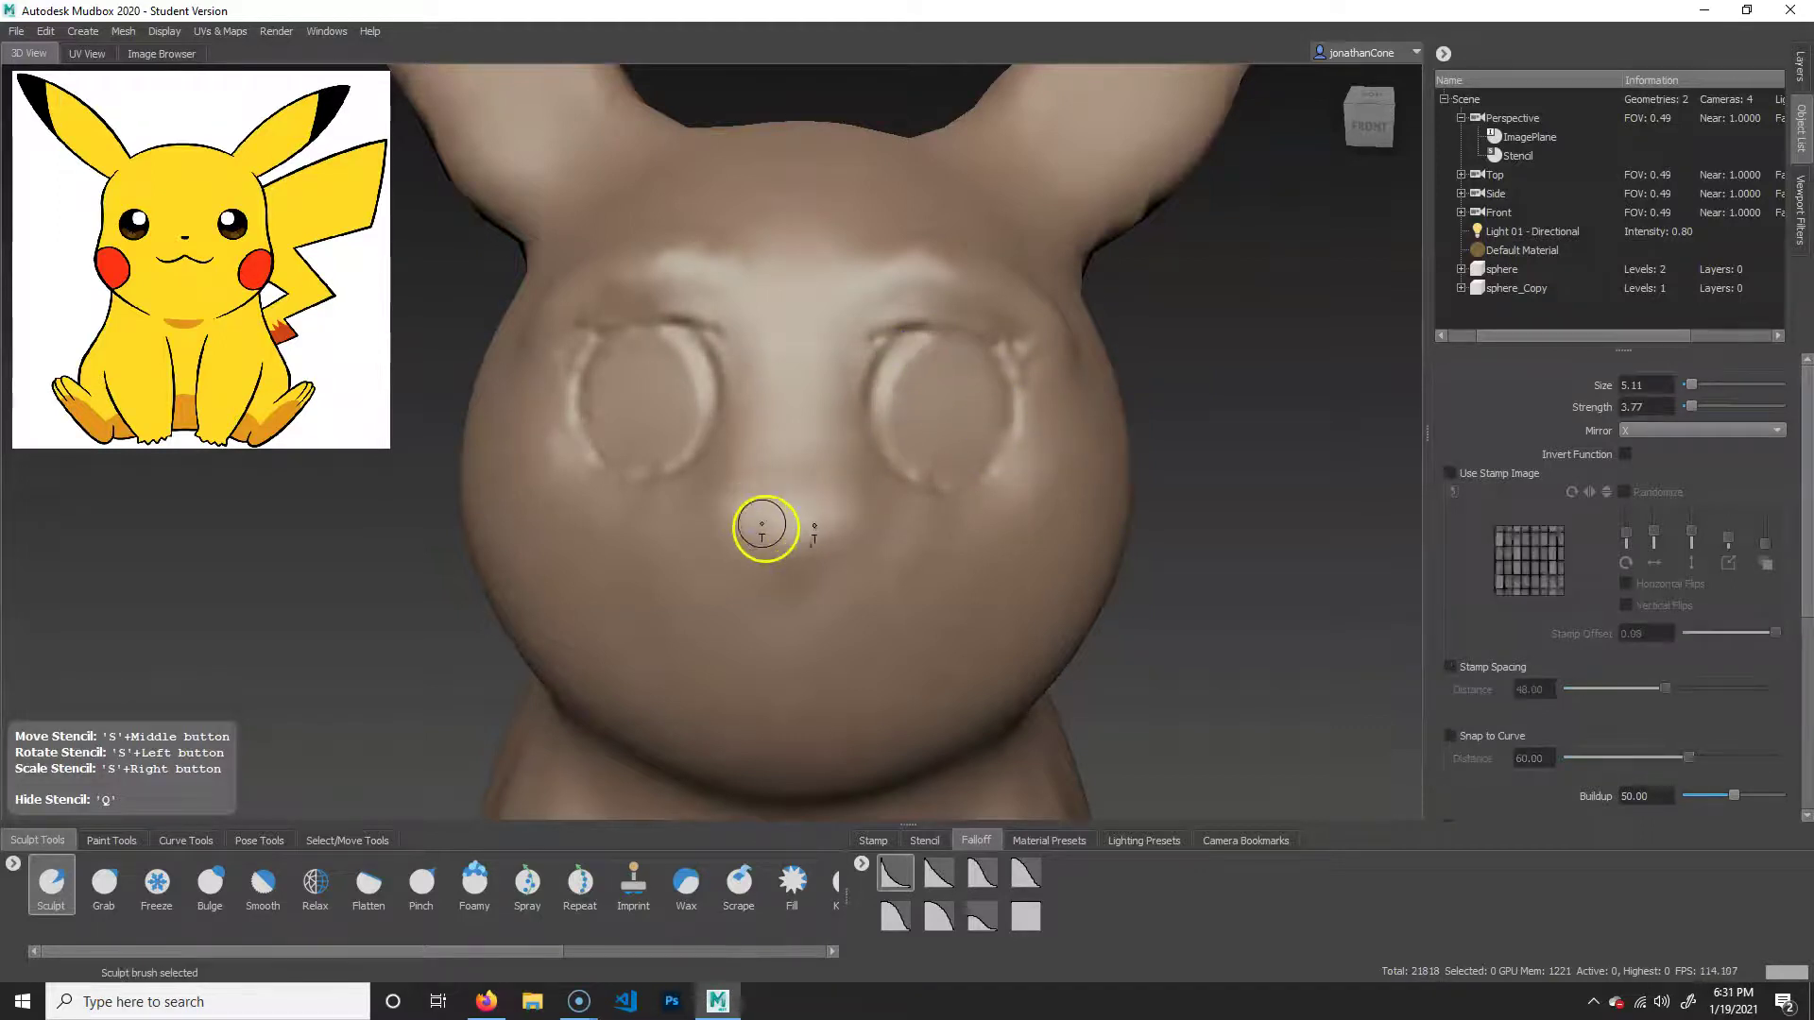
# Raise a small rounded nose between the eyes with the fourth falloff preset at size 5.11, and smooth it.
pyautogui.click(1026, 877)
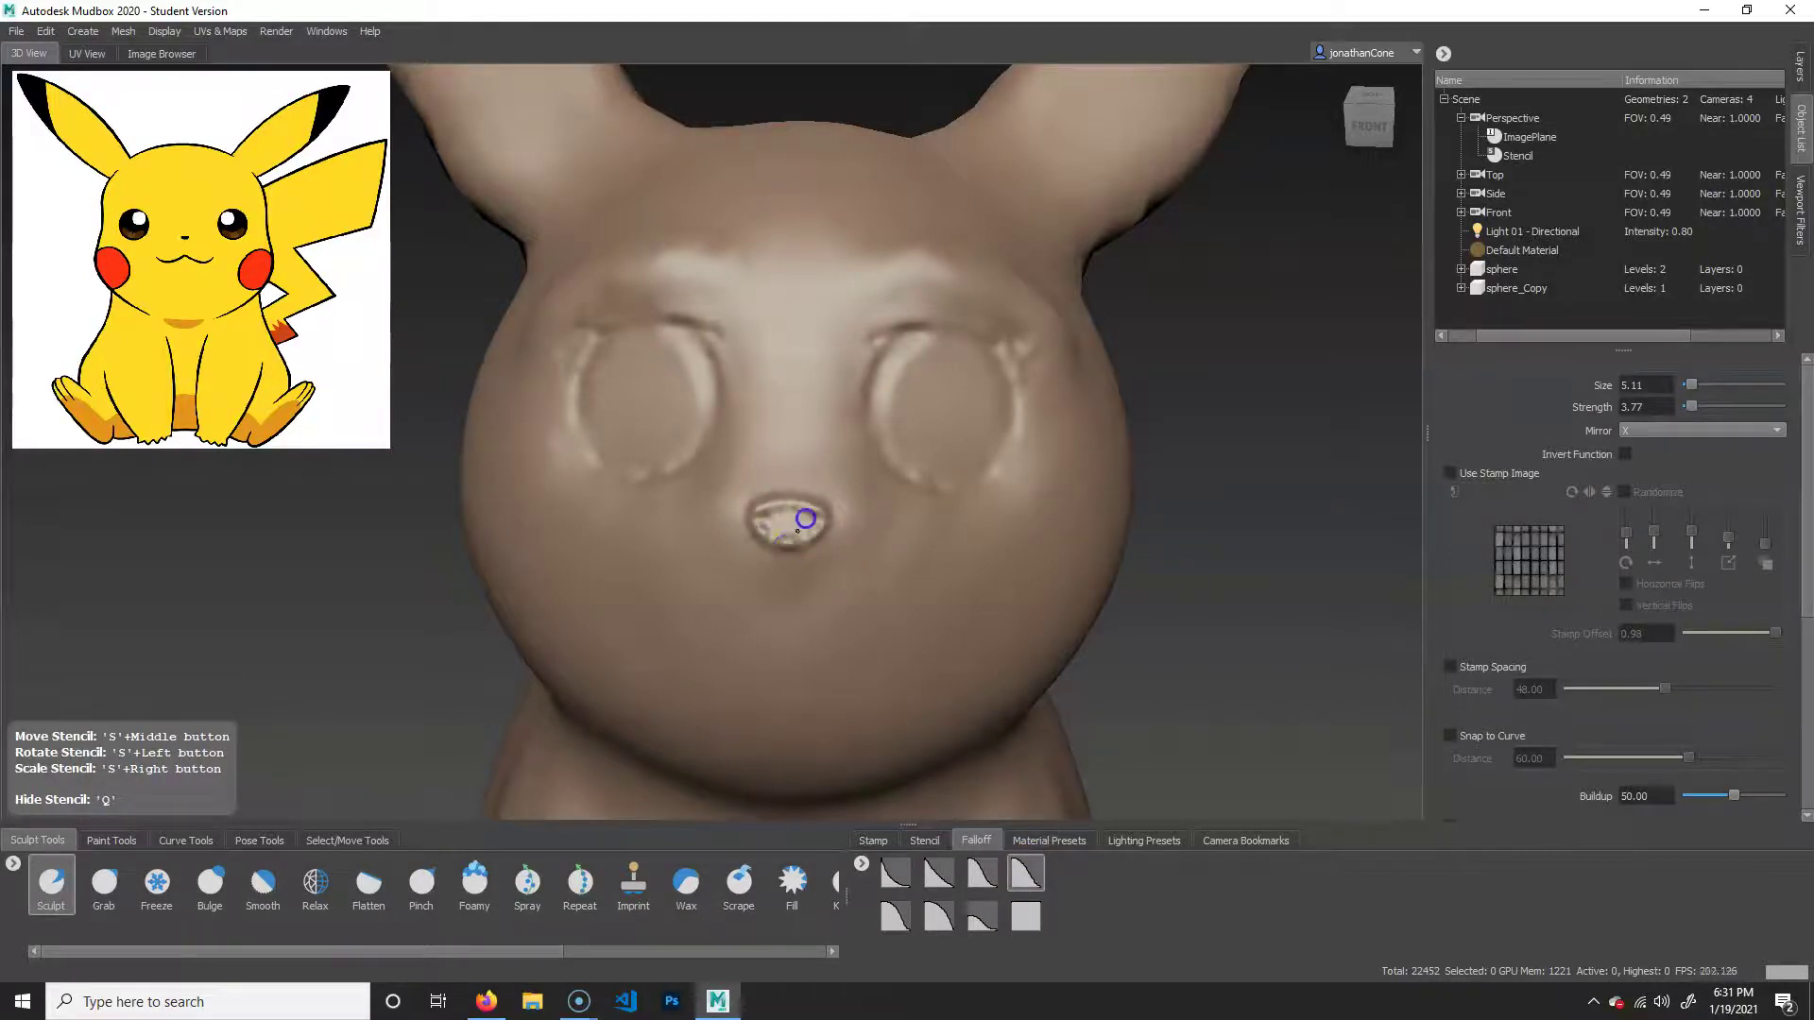
pyautogui.press('shift')
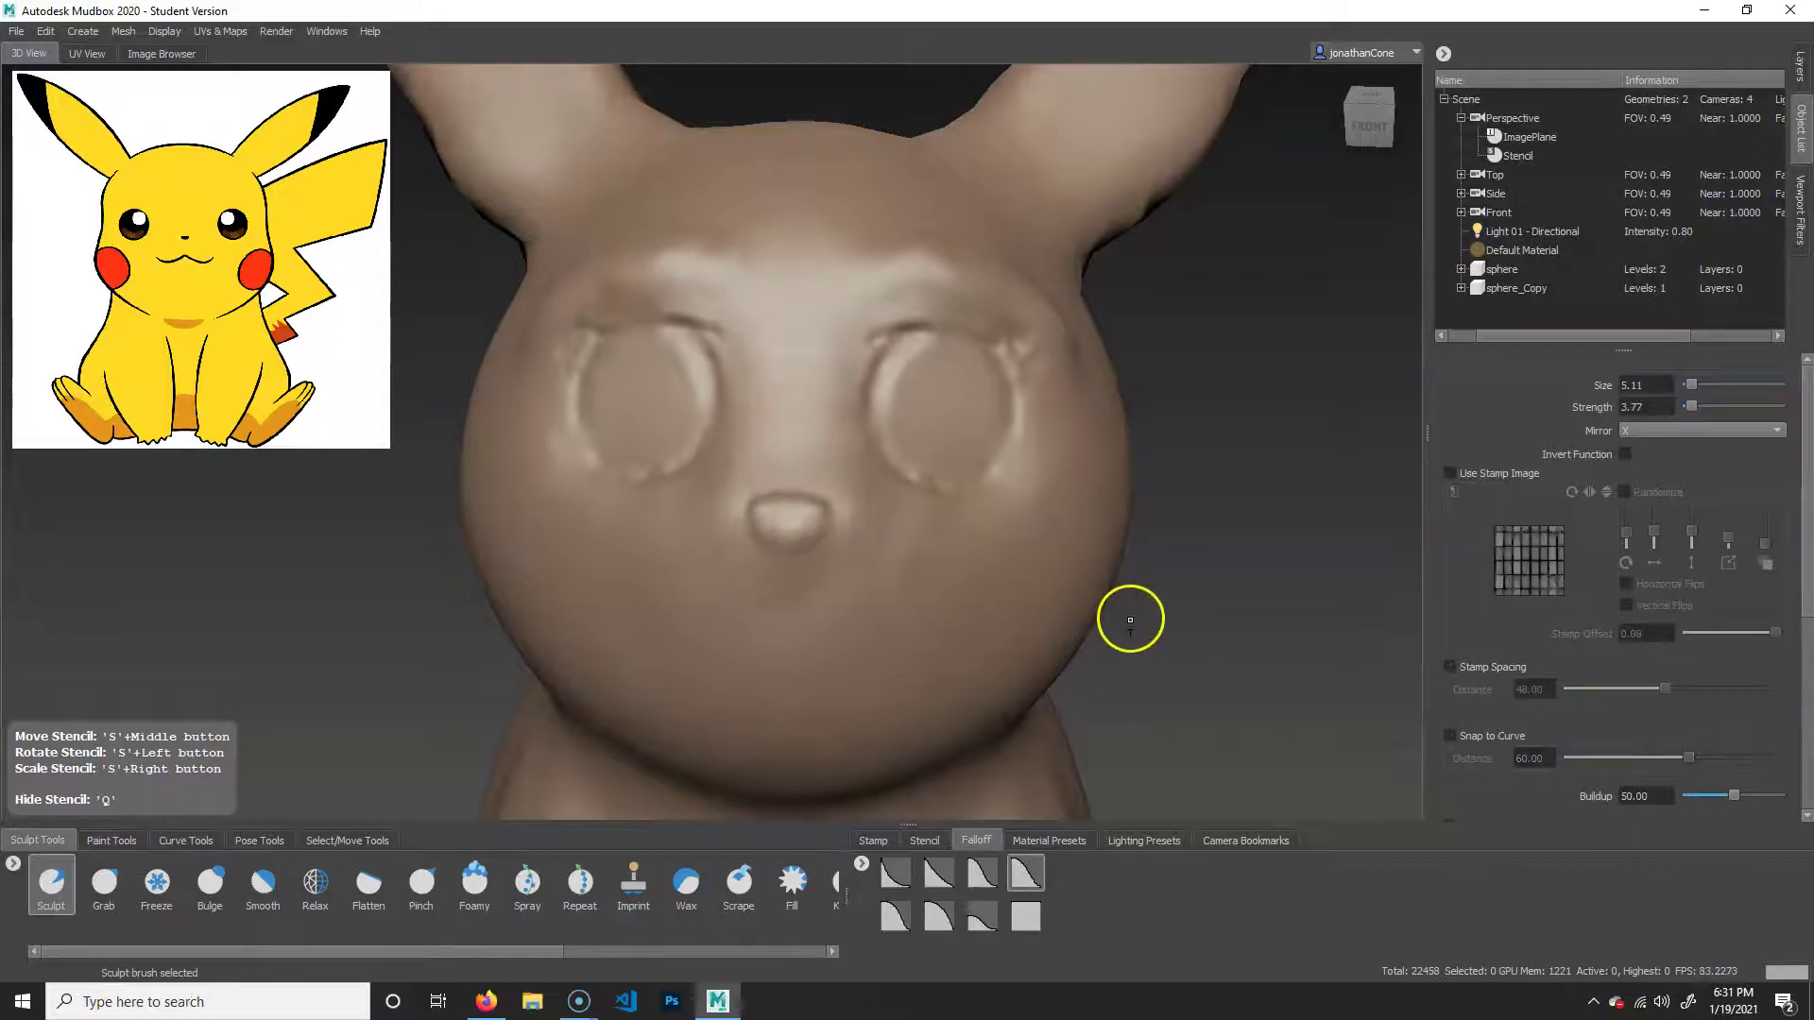
pyautogui.keyDown('alt'); pyautogui.moveTo(1131, 618); pyautogui.dragTo(1168, 584); pyautogui.keyUp('alt')
# Carve a mirrored smiling mouth below the nose with the first falloff preset, and soften its lower edge with the fifth preset.
pyautogui.click(896, 879)
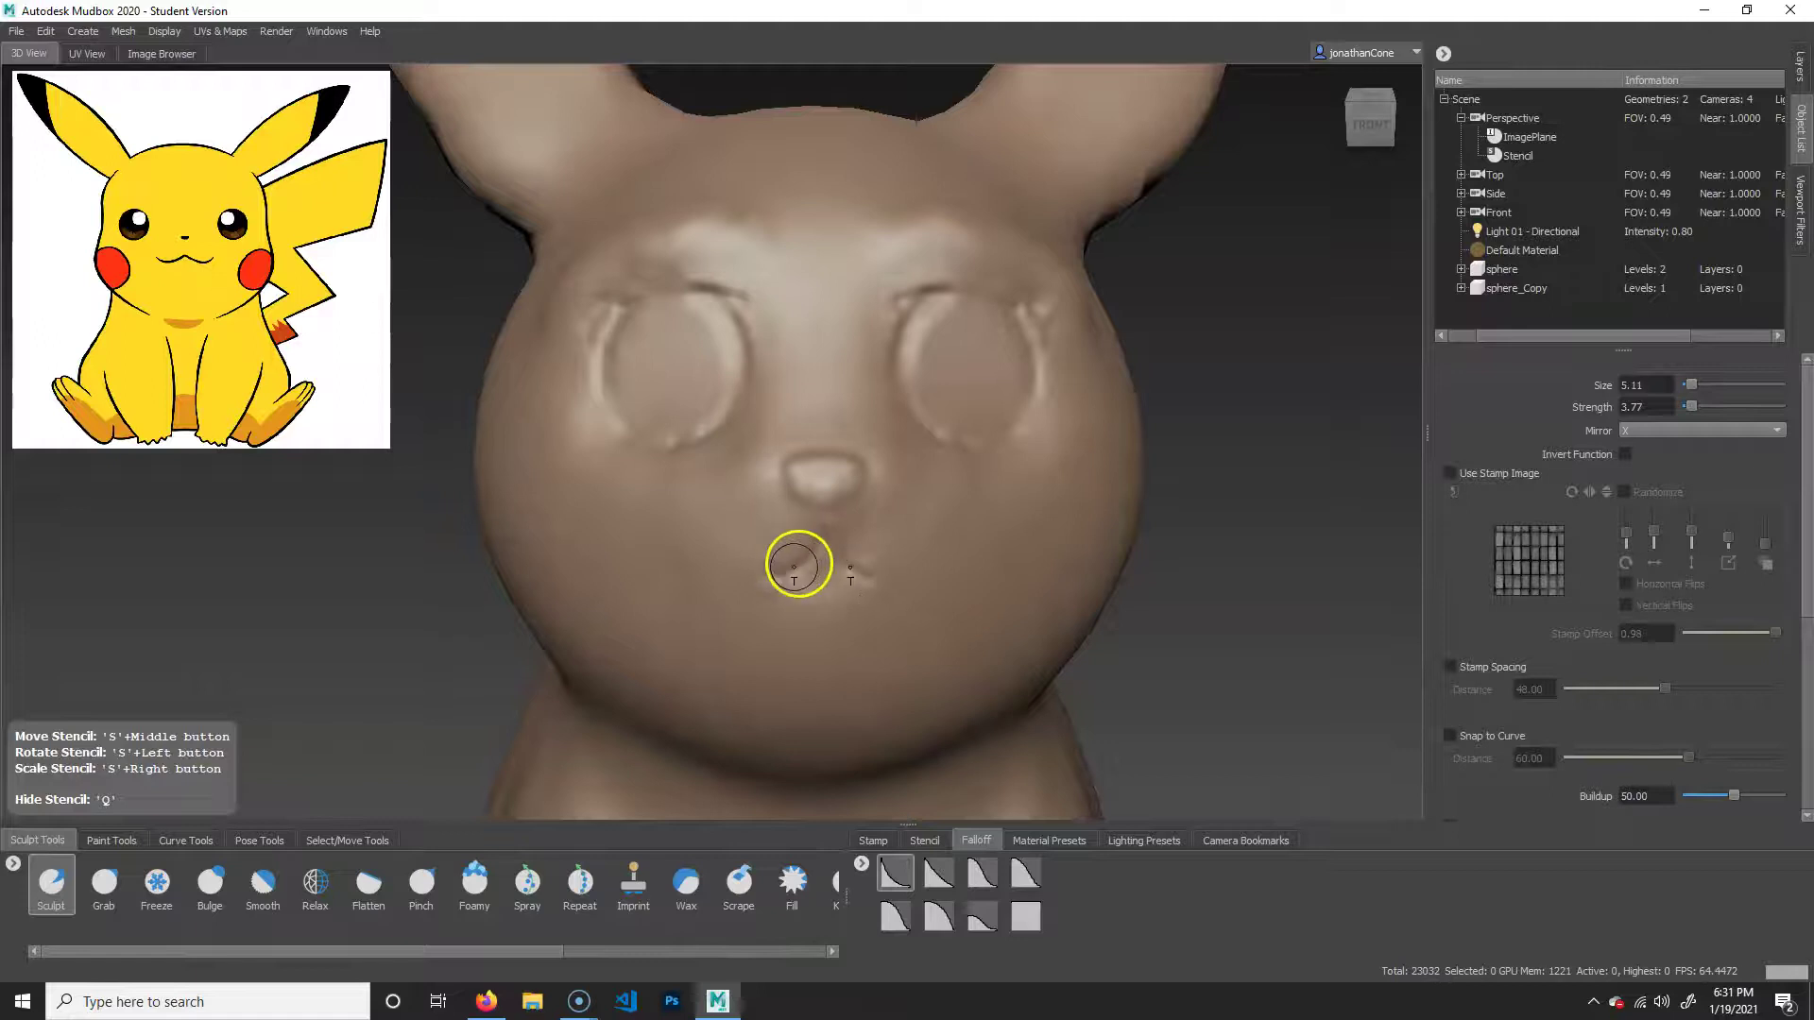
pyautogui.moveTo(778, 577)
pyautogui.mouseDown()
pyautogui.moveTo(696, 565)
pyautogui.moveTo(777, 578)
pyautogui.mouseUp()
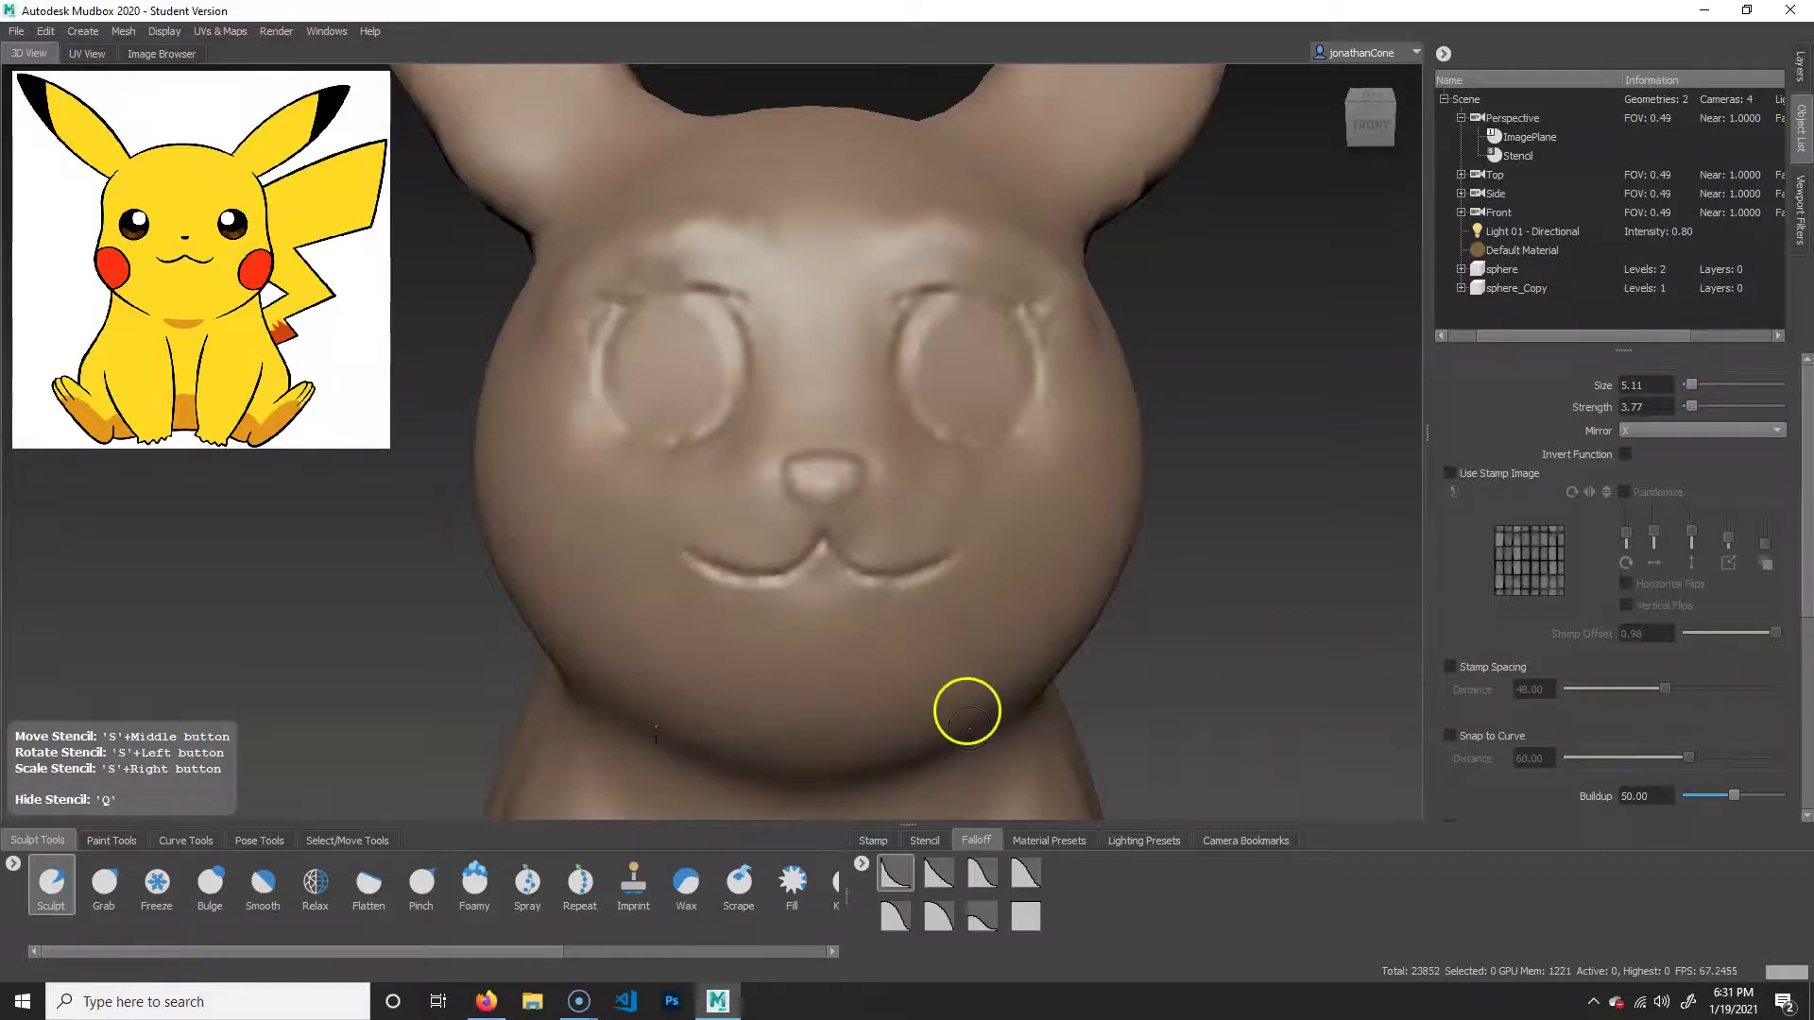
pyautogui.click(895, 915)
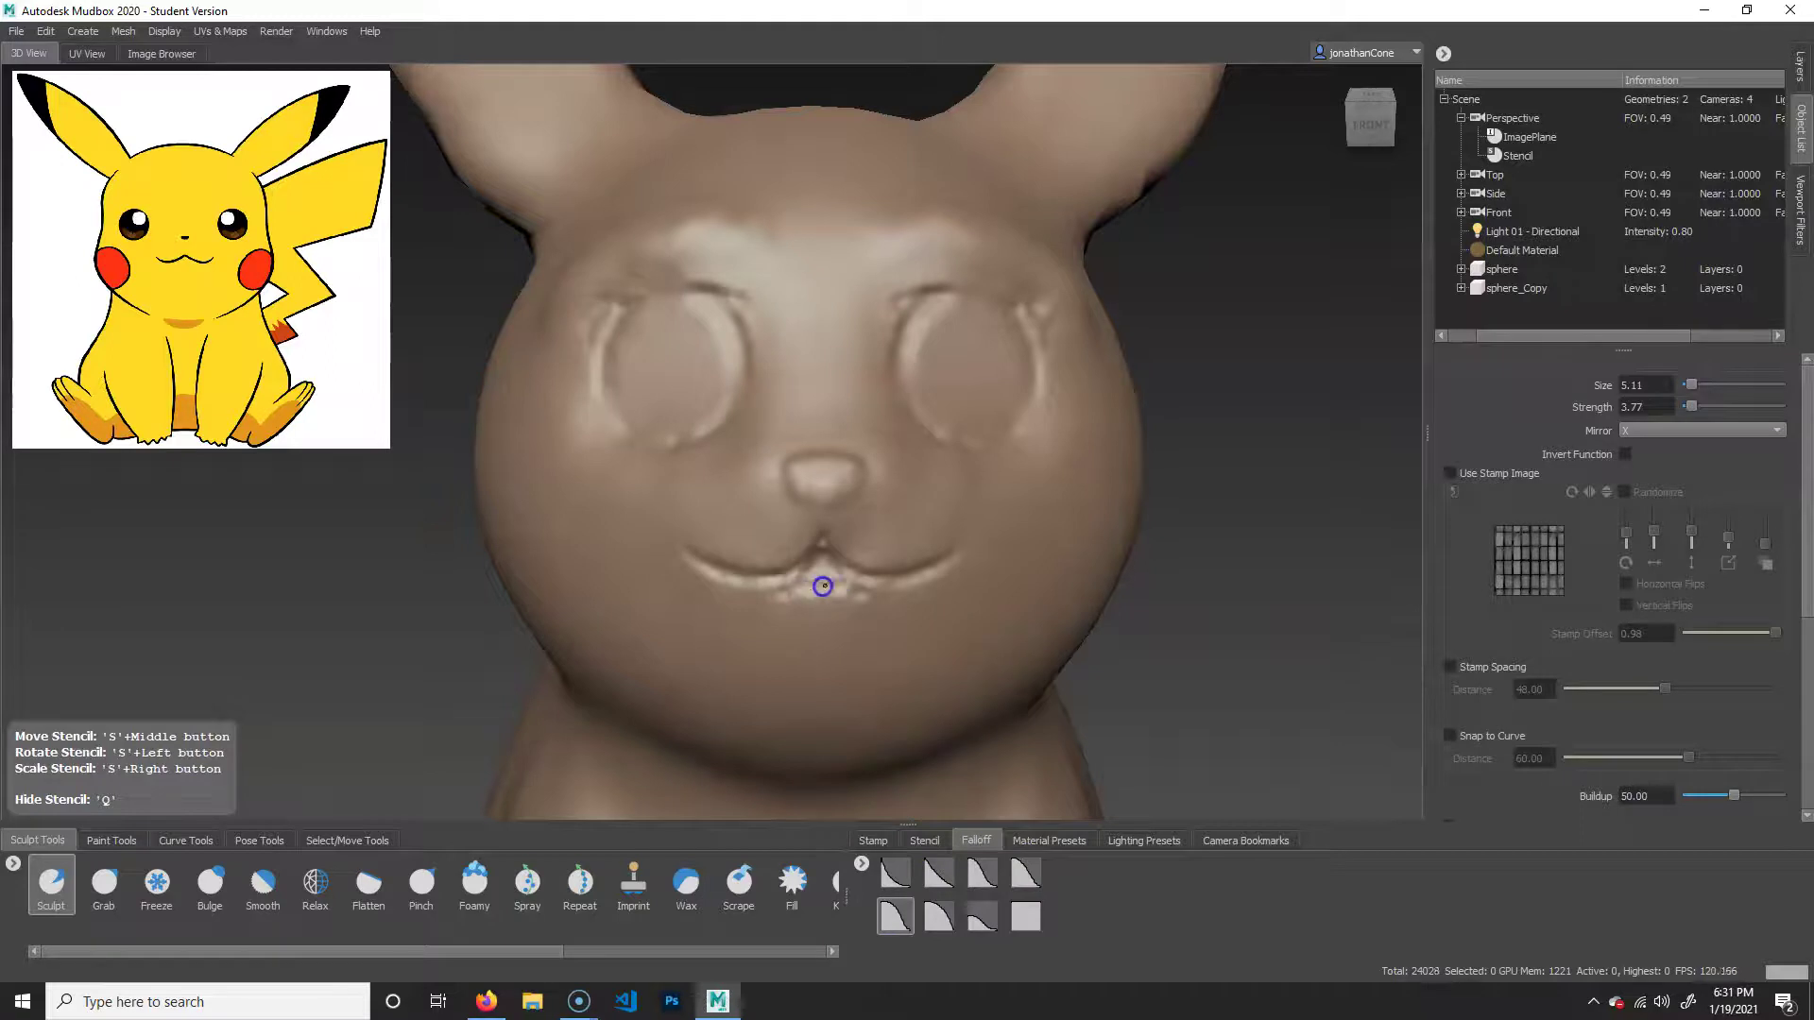
pyautogui.moveTo(751, 587)
pyautogui.mouseDown()
pyautogui.moveTo(956, 595)
pyautogui.moveTo(809, 605)
pyautogui.moveTo(858, 615)
pyautogui.moveTo(738, 588)
pyautogui.mouseUp()
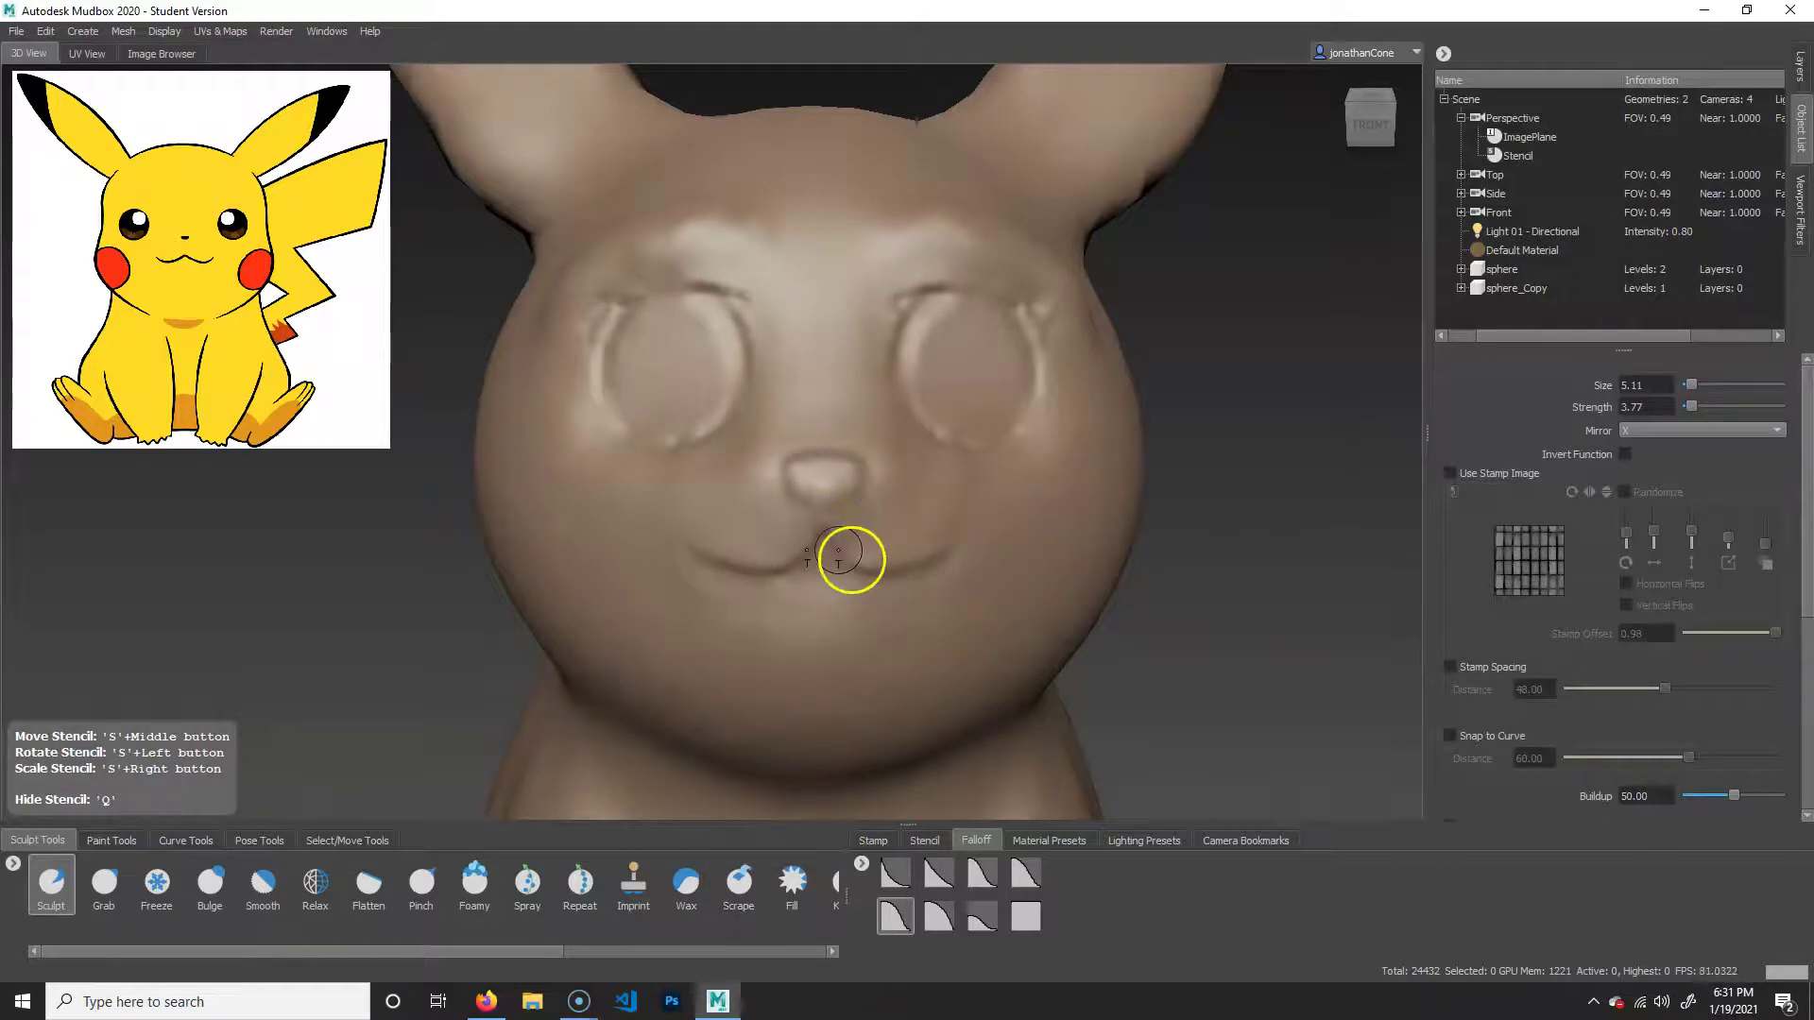
# Build up and smooth mirrored muzzle bulges between the nose and mouth with the Sculpt brush, reaching a size of 9.37.
pyautogui.moveTo(791, 520)
pyautogui.mouseDown()
pyautogui.moveTo(761, 553)
pyautogui.moveTo(710, 539)
pyautogui.mouseUp()
pyautogui.press('shift')
pyautogui.moveTo(947, 479)
pyautogui.keyDown('shift'); pyautogui.mouseDown()
pyautogui.moveTo(891, 530)
pyautogui.moveTo(898, 505)
pyautogui.mouseUp(); pyautogui.keyUp('shift')
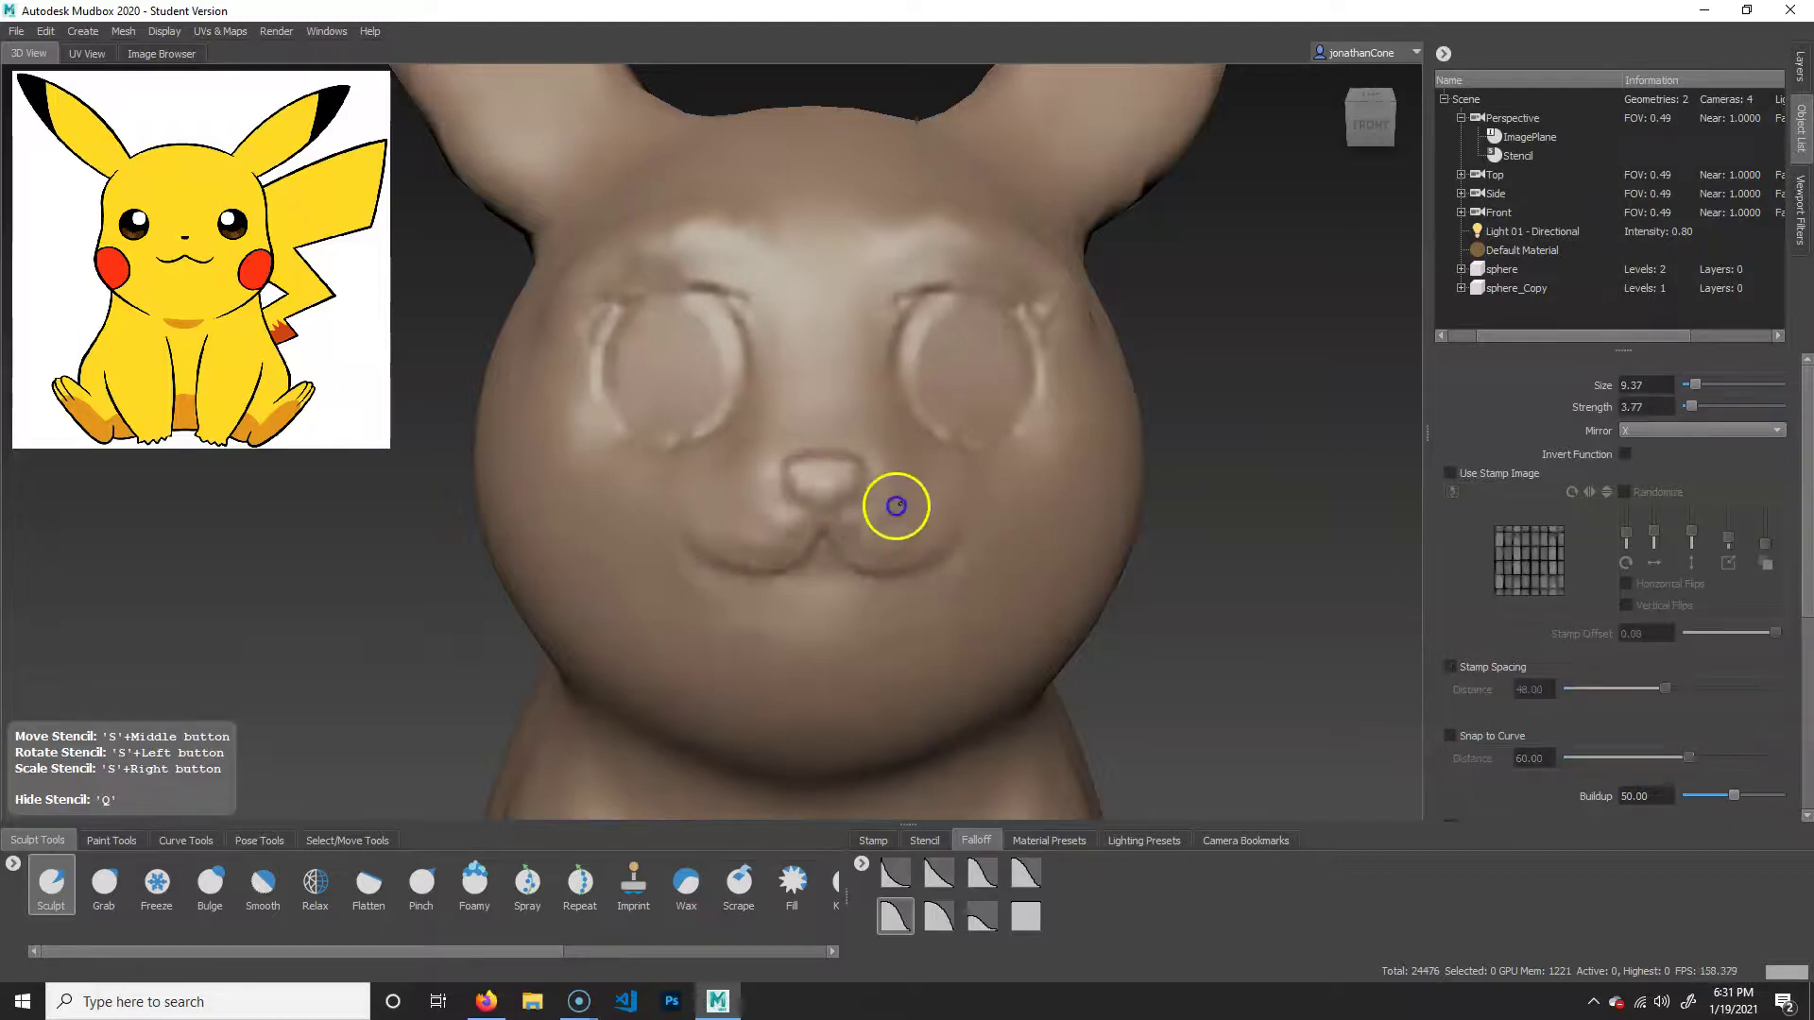
# Sculpt and smooth the mirrored areas beneath the eyes with the fifth falloff preset at a size of 11.50.
pyautogui.moveTo(1029, 615)
pyautogui.keyDown('alt'); pyautogui.mouseDown()
pyautogui.moveTo(1147, 626)
pyautogui.moveTo(991, 607)
pyautogui.mouseUp(); pyautogui.keyUp('alt')
pyautogui.moveTo(833, 414); pyautogui.dragTo(846, 416)
pyautogui.moveTo(796, 374); pyautogui.dragTo(925, 401)
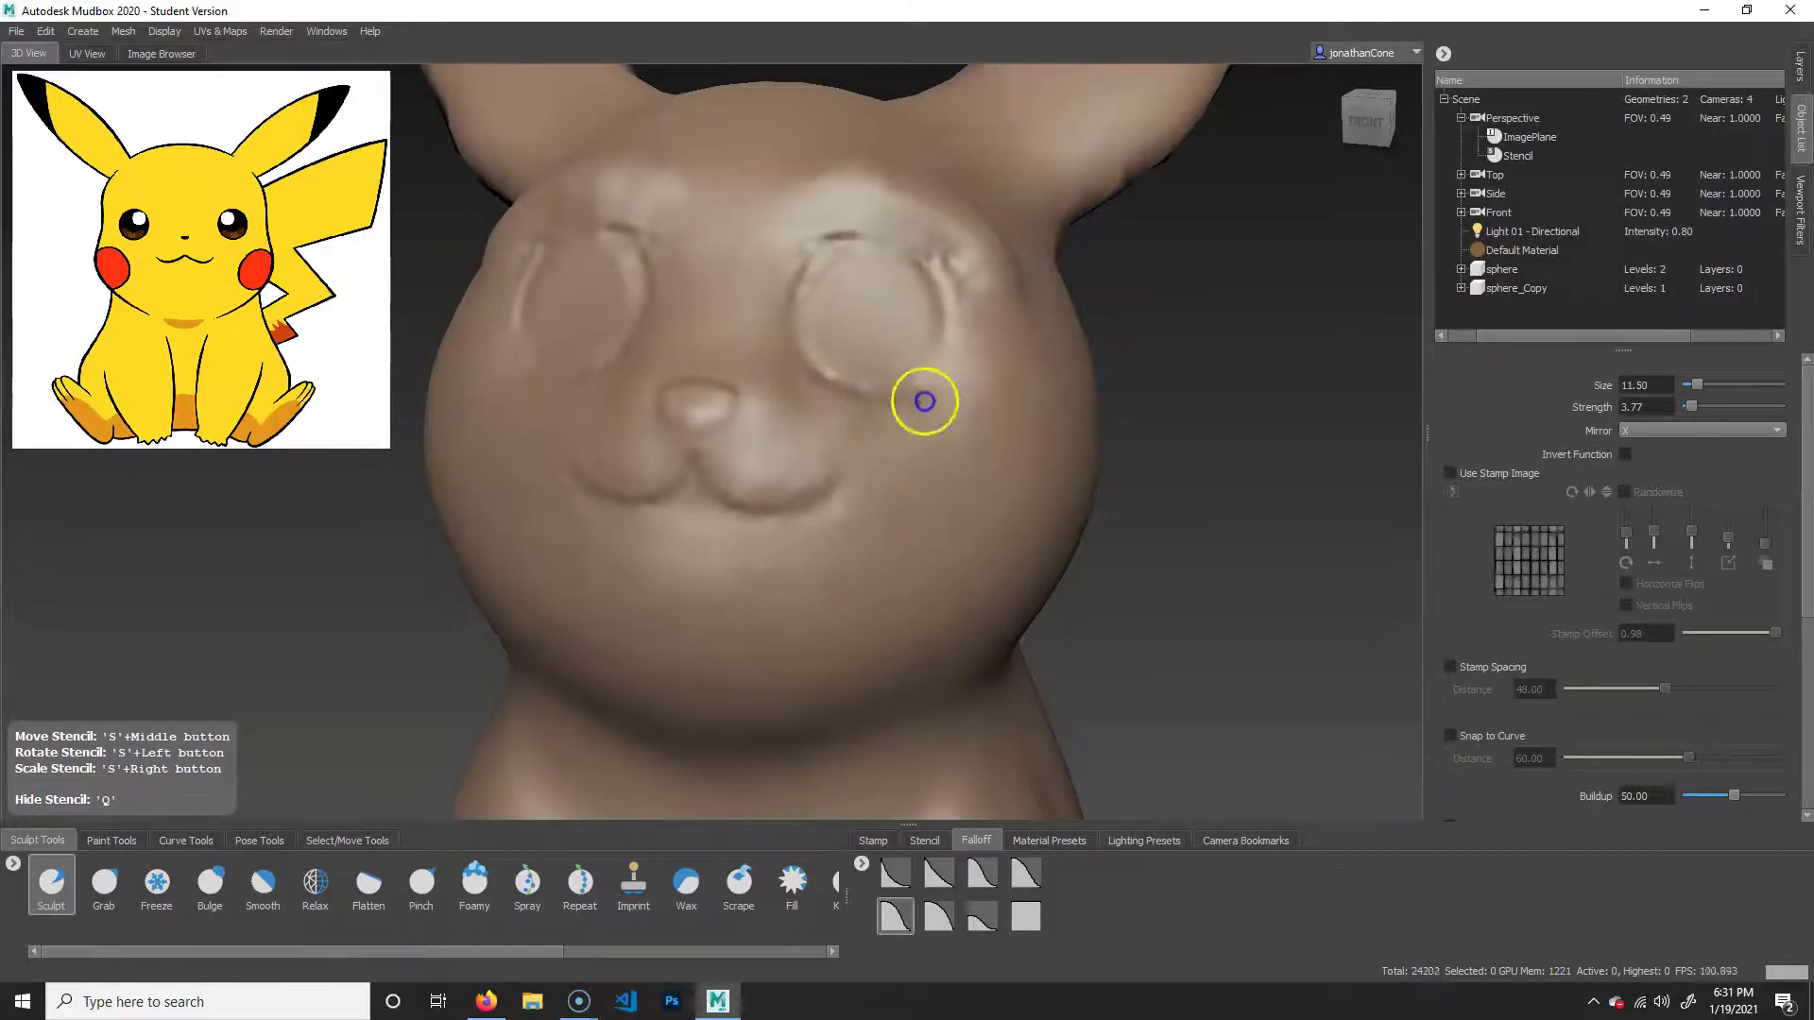
pyautogui.press('shift')
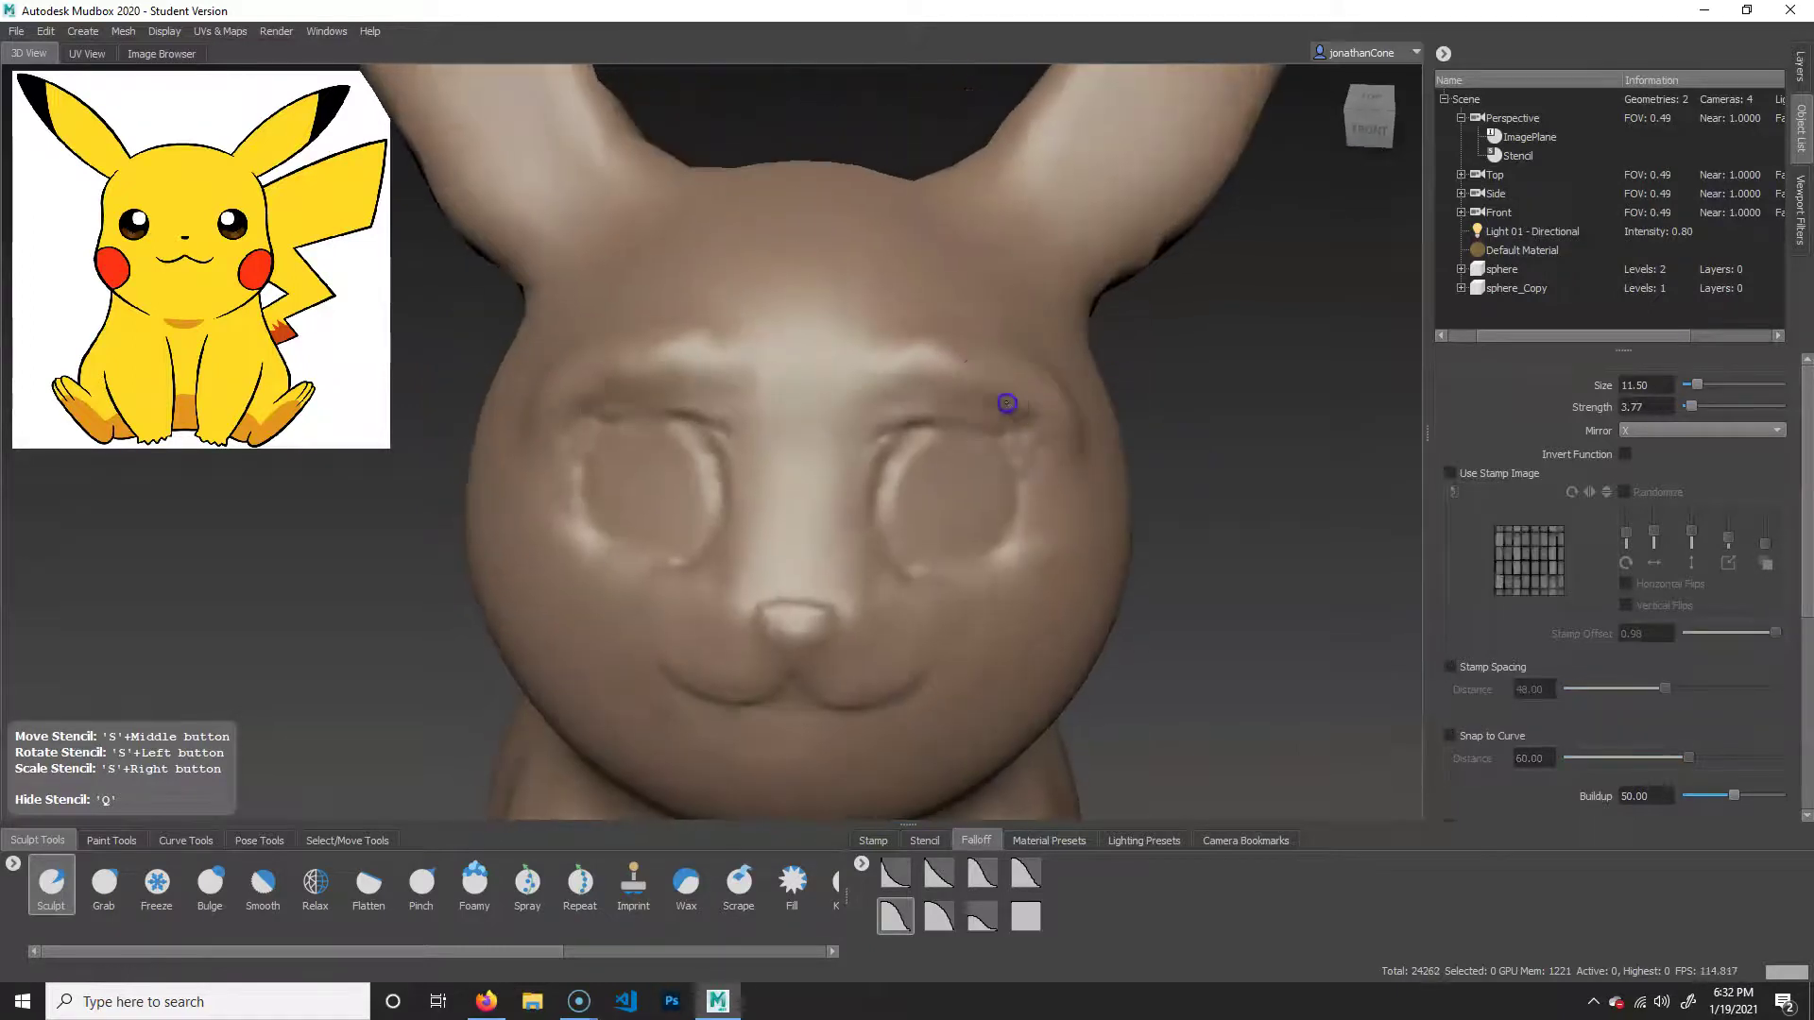
# Fill out the mirrored brow ridges above the eyes with the Sculpt brush at size 11.50, and smooth them.
pyautogui.moveTo(1004, 404)
pyautogui.mouseDown()
pyautogui.moveTo(857, 402)
pyautogui.moveTo(900, 345)
pyautogui.mouseUp()
pyautogui.moveTo(1196, 473)
pyautogui.keyDown('alt'); pyautogui.mouseDown()
pyautogui.moveTo(1218, 518)
pyautogui.moveTo(1034, 438)
pyautogui.mouseUp(); pyautogui.keyUp('alt')
pyautogui.press('shift')
pyautogui.keyDown('shift'); pyautogui.moveTo(817, 359); pyautogui.dragTo(819, 346); pyautogui.keyUp('shift')
pyautogui.moveTo(1116, 505)
pyautogui.keyDown('alt'); pyautogui.keyDown('shift'); pyautogui.mouseDown()
pyautogui.moveTo(1221, 490)
pyautogui.moveTo(1120, 505)
pyautogui.moveTo(1068, 566)
pyautogui.moveTo(977, 573)
pyautogui.moveTo(1259, 563)
pyautogui.mouseUp(); pyautogui.keyUp('shift'); pyautogui.keyUp('alt')
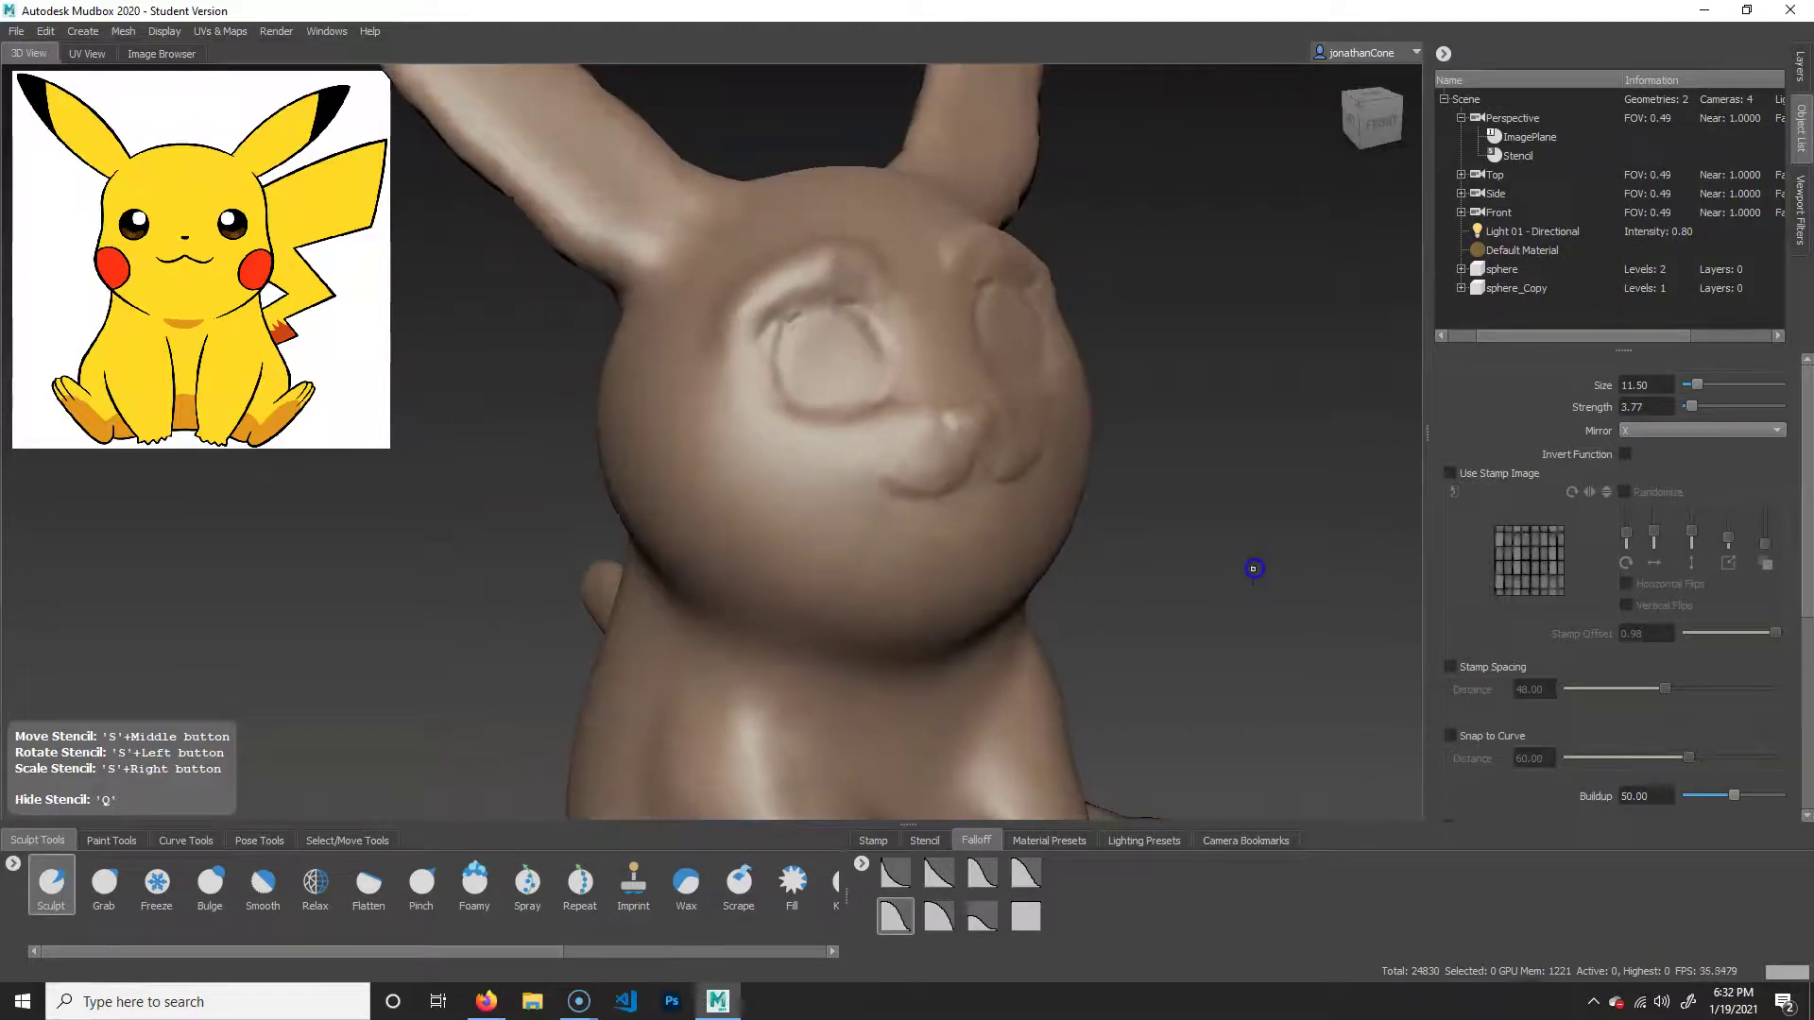
# Examine the face's mesh density in wireframe, and view the shaded head from the front and side.
pyautogui.press('shift')
pyautogui.keyDown('alt'); pyautogui.moveTo(1292, 595); pyautogui.dragTo(1172, 593); pyautogui.keyUp('alt')
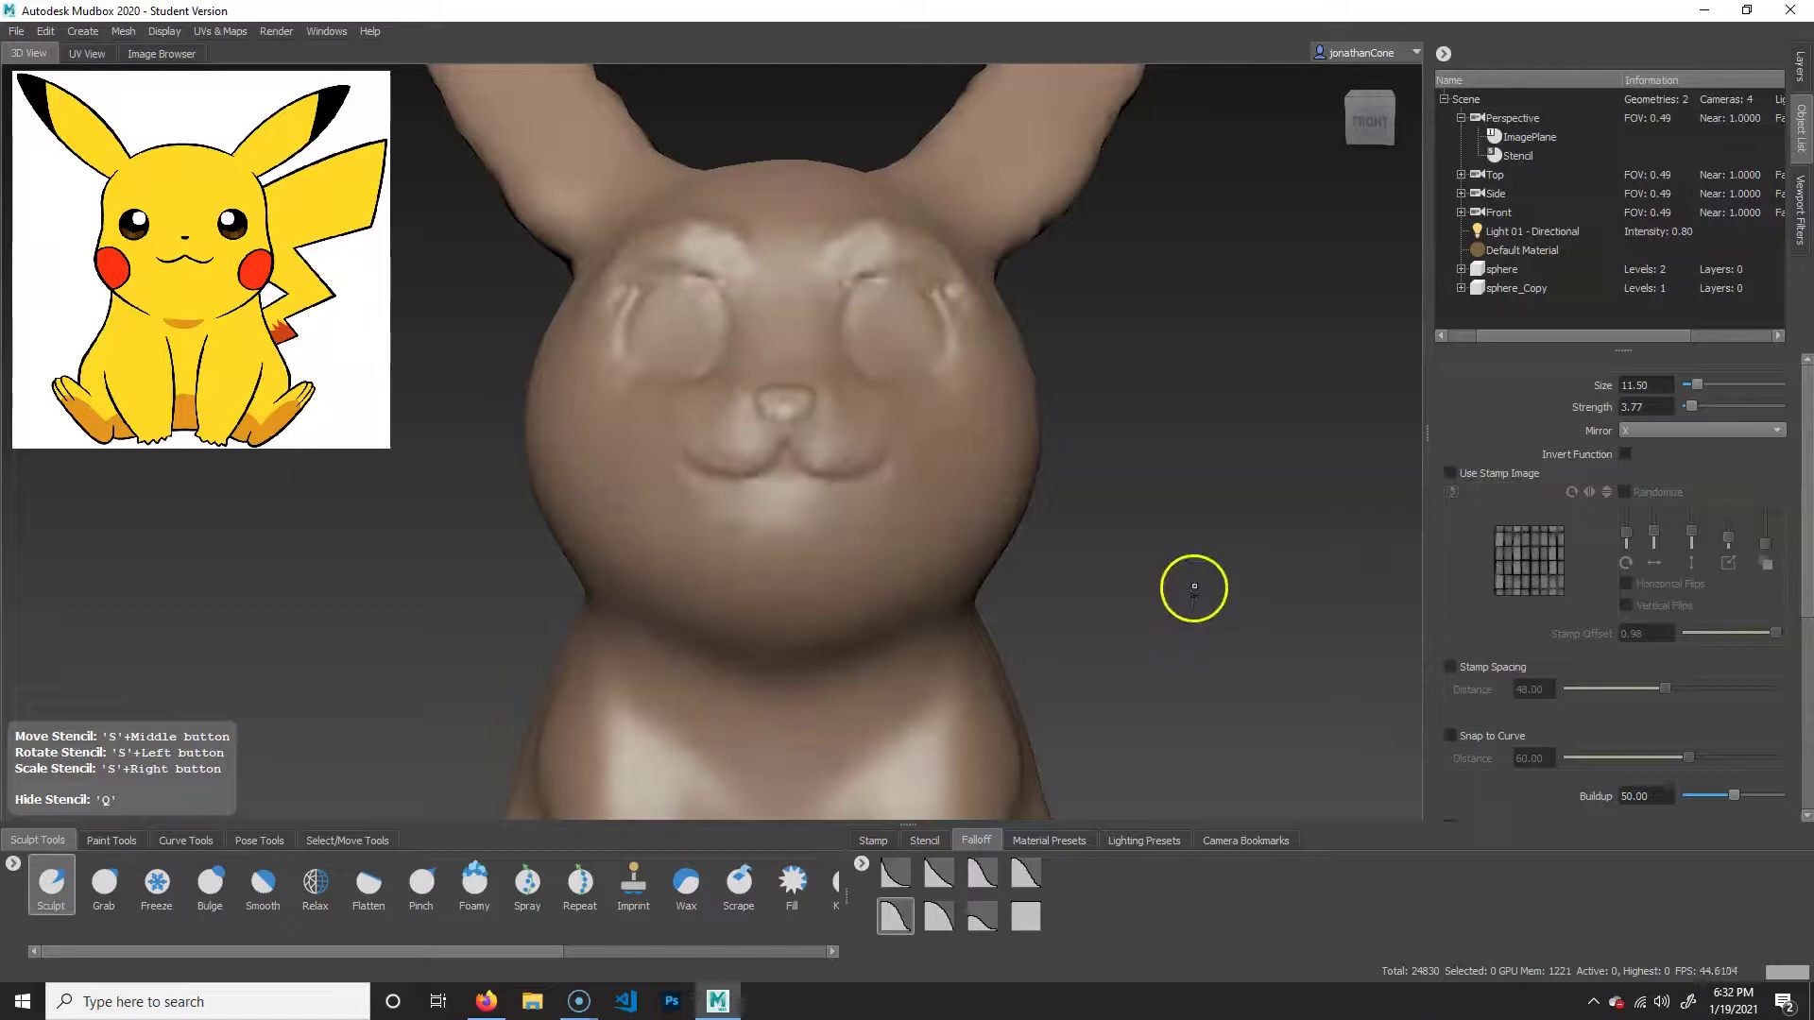
pyautogui.press('w')
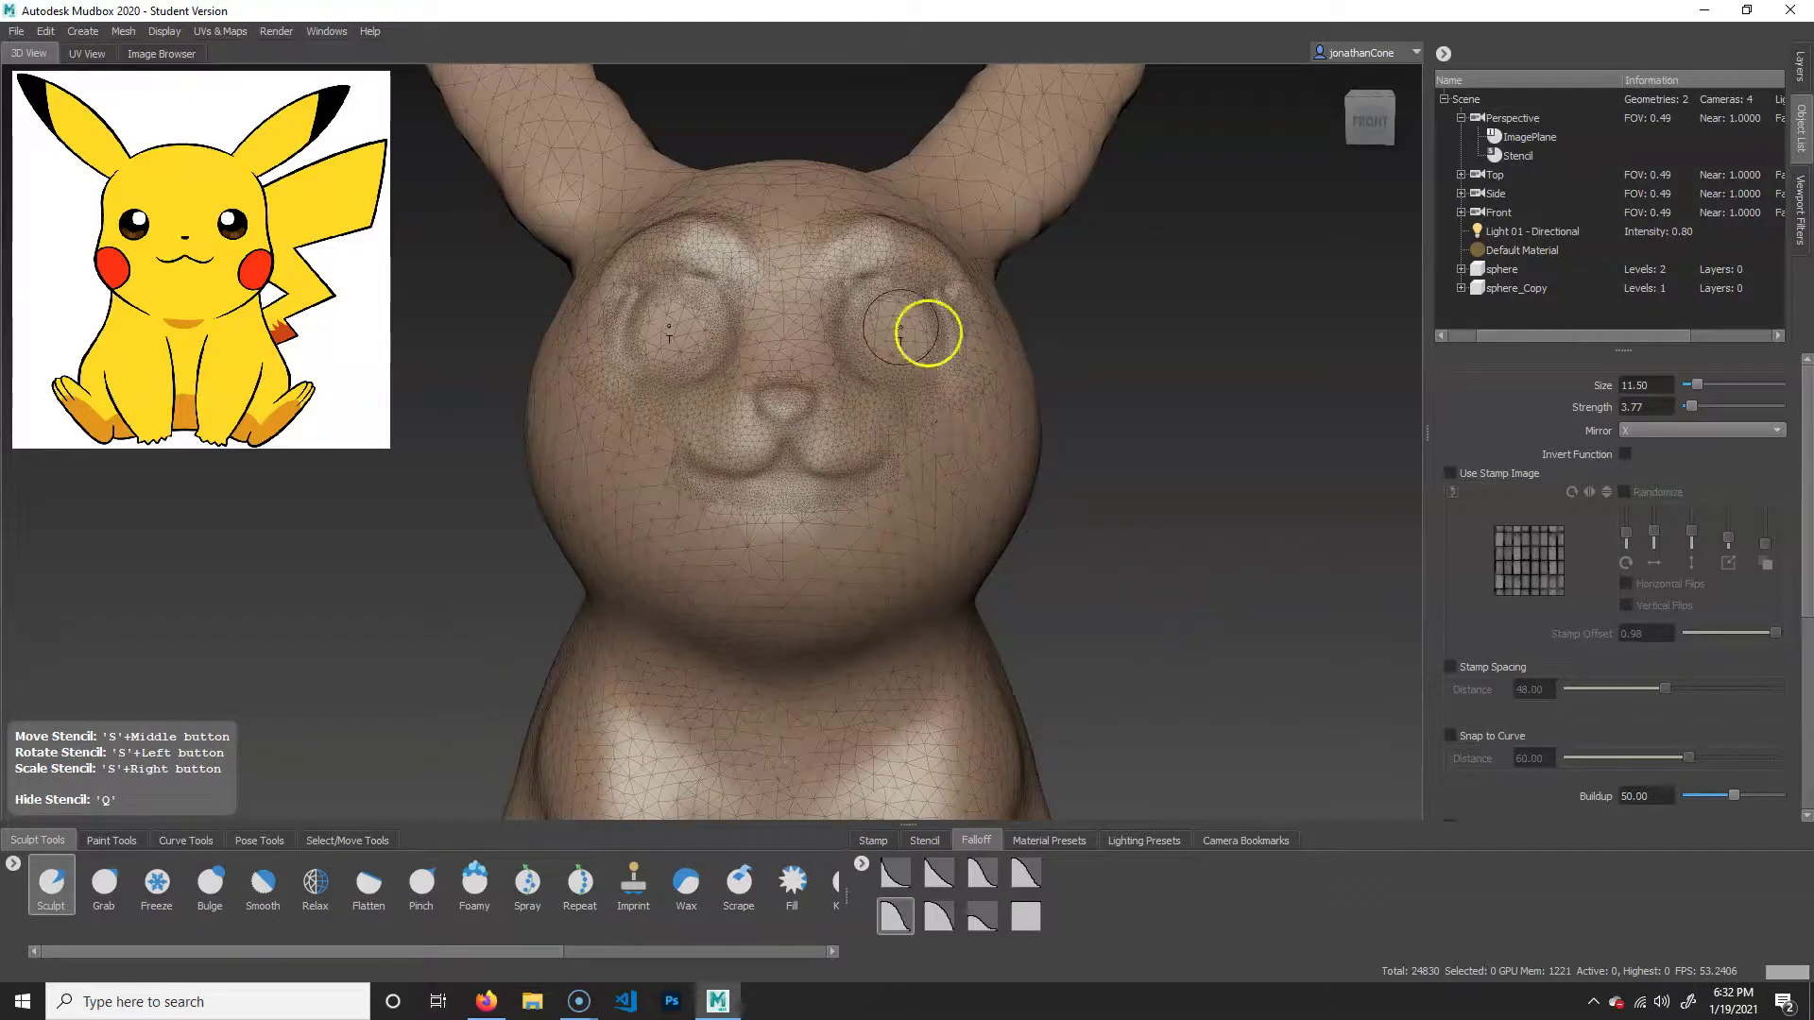
pyautogui.press('w')
pyautogui.keyDown('alt'); pyautogui.moveTo(1139, 573); pyautogui.dragTo(1058, 567); pyautogui.keyUp('alt')
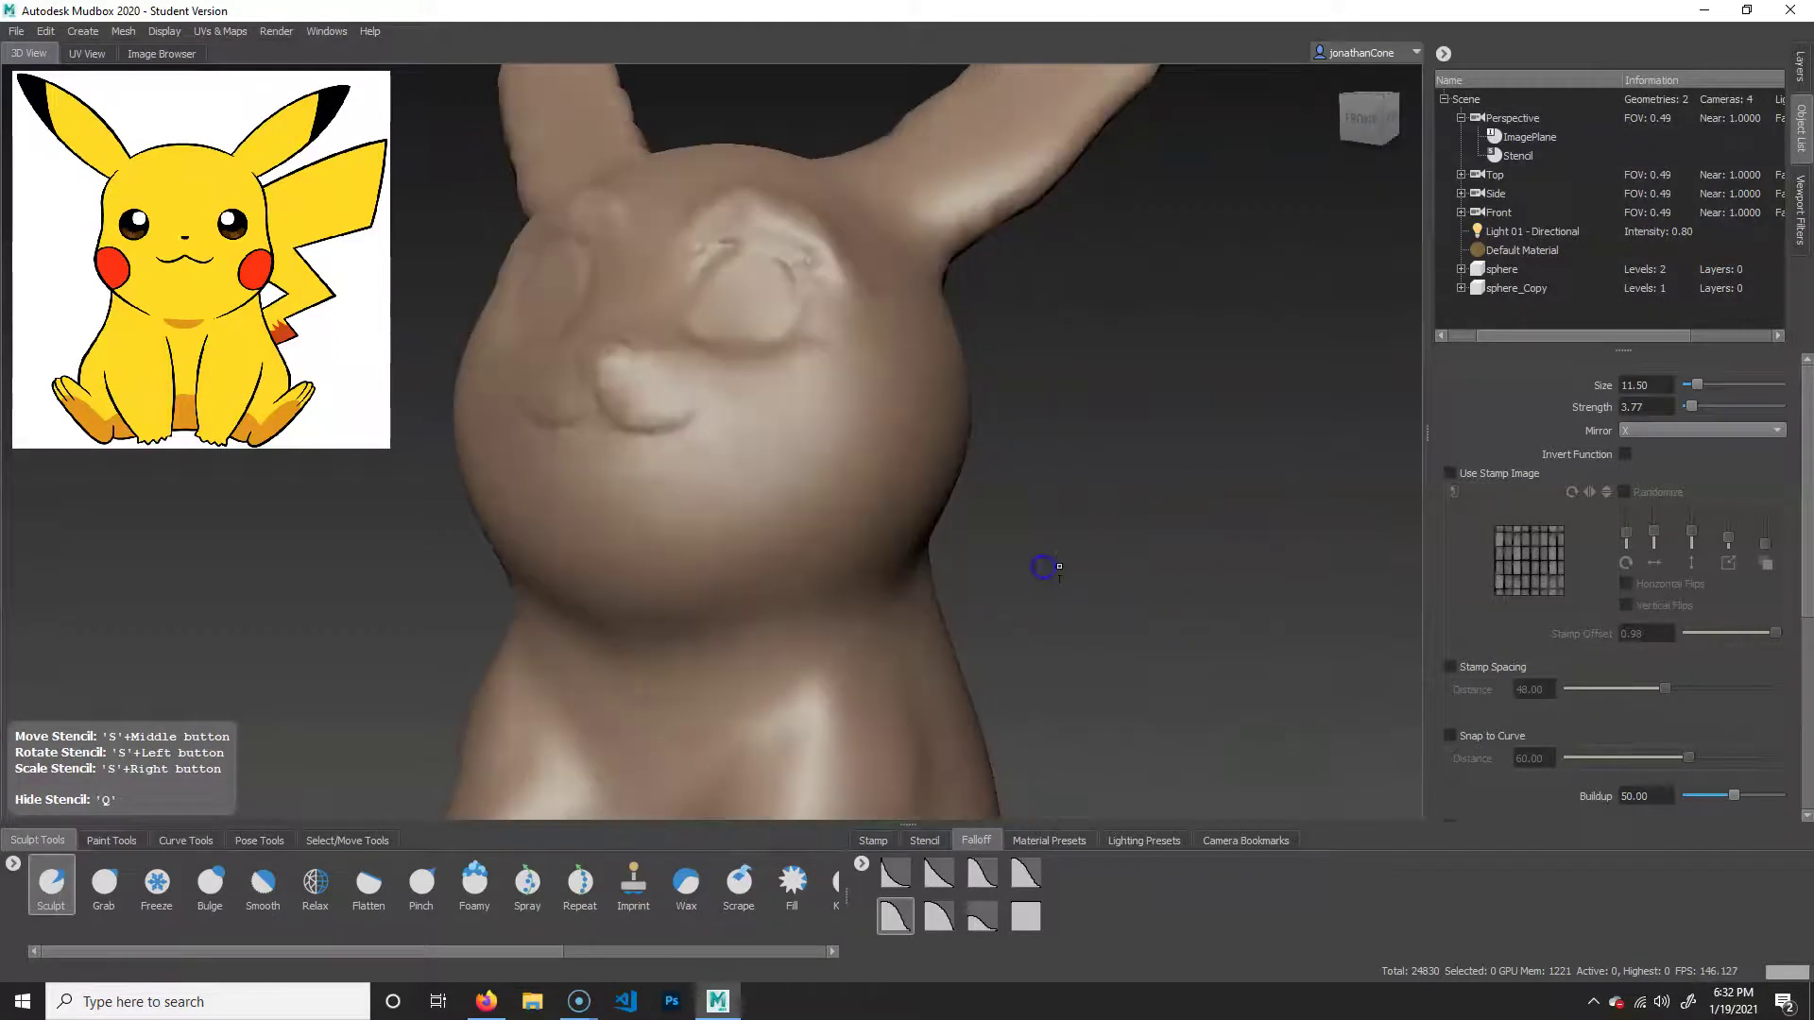
# Carve mirrored creases around the neck beneath the head with the first falloff preset at size 11.50 and strength 3.77, and smooth them.
pyautogui.moveTo(1012, 494)
pyautogui.keyDown('alt'); pyautogui.mouseDown()
pyautogui.moveTo(1174, 518)
pyautogui.moveTo(1008, 518)
pyautogui.mouseUp(); pyautogui.keyUp('alt')
pyautogui.keyDown('alt'); pyautogui.moveTo(1008, 519); pyautogui.dragTo(1138, 547, button='right'); pyautogui.keyUp('alt')
pyautogui.keyDown('alt'); pyautogui.moveTo(1138, 548); pyautogui.dragTo(1085, 542, button='middle'); pyautogui.keyUp('alt')
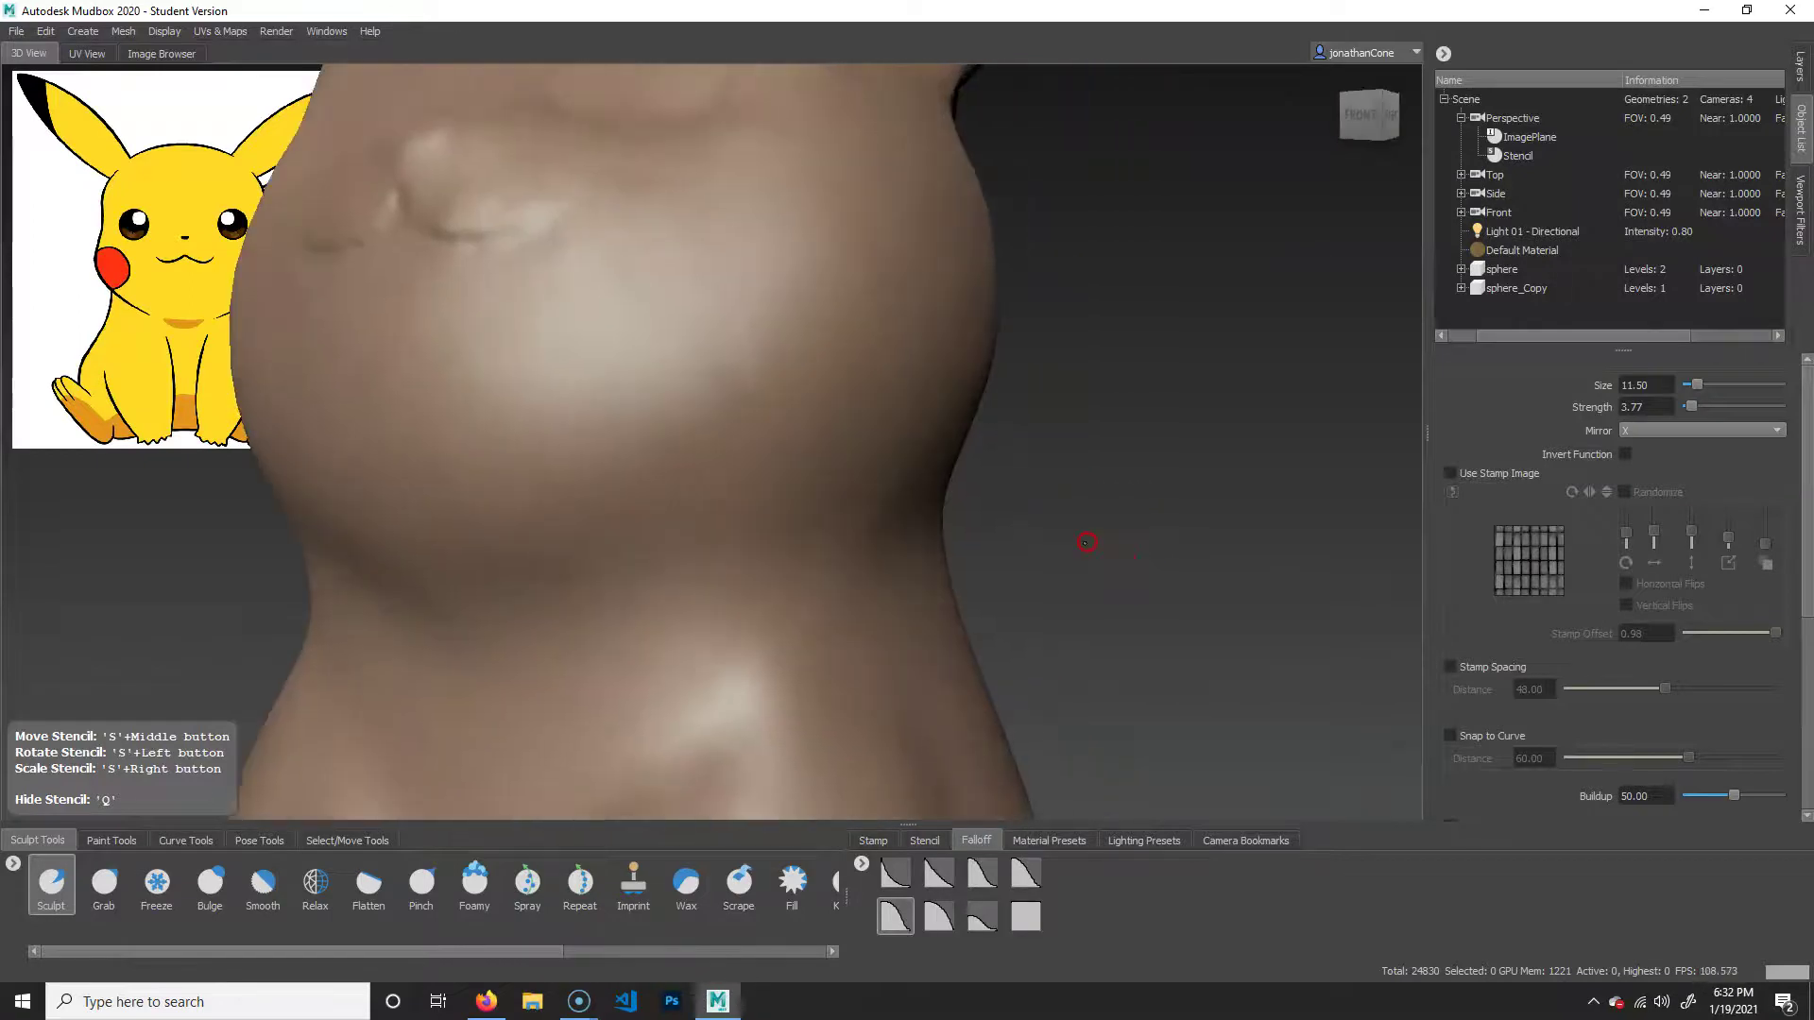
pyautogui.click(893, 874)
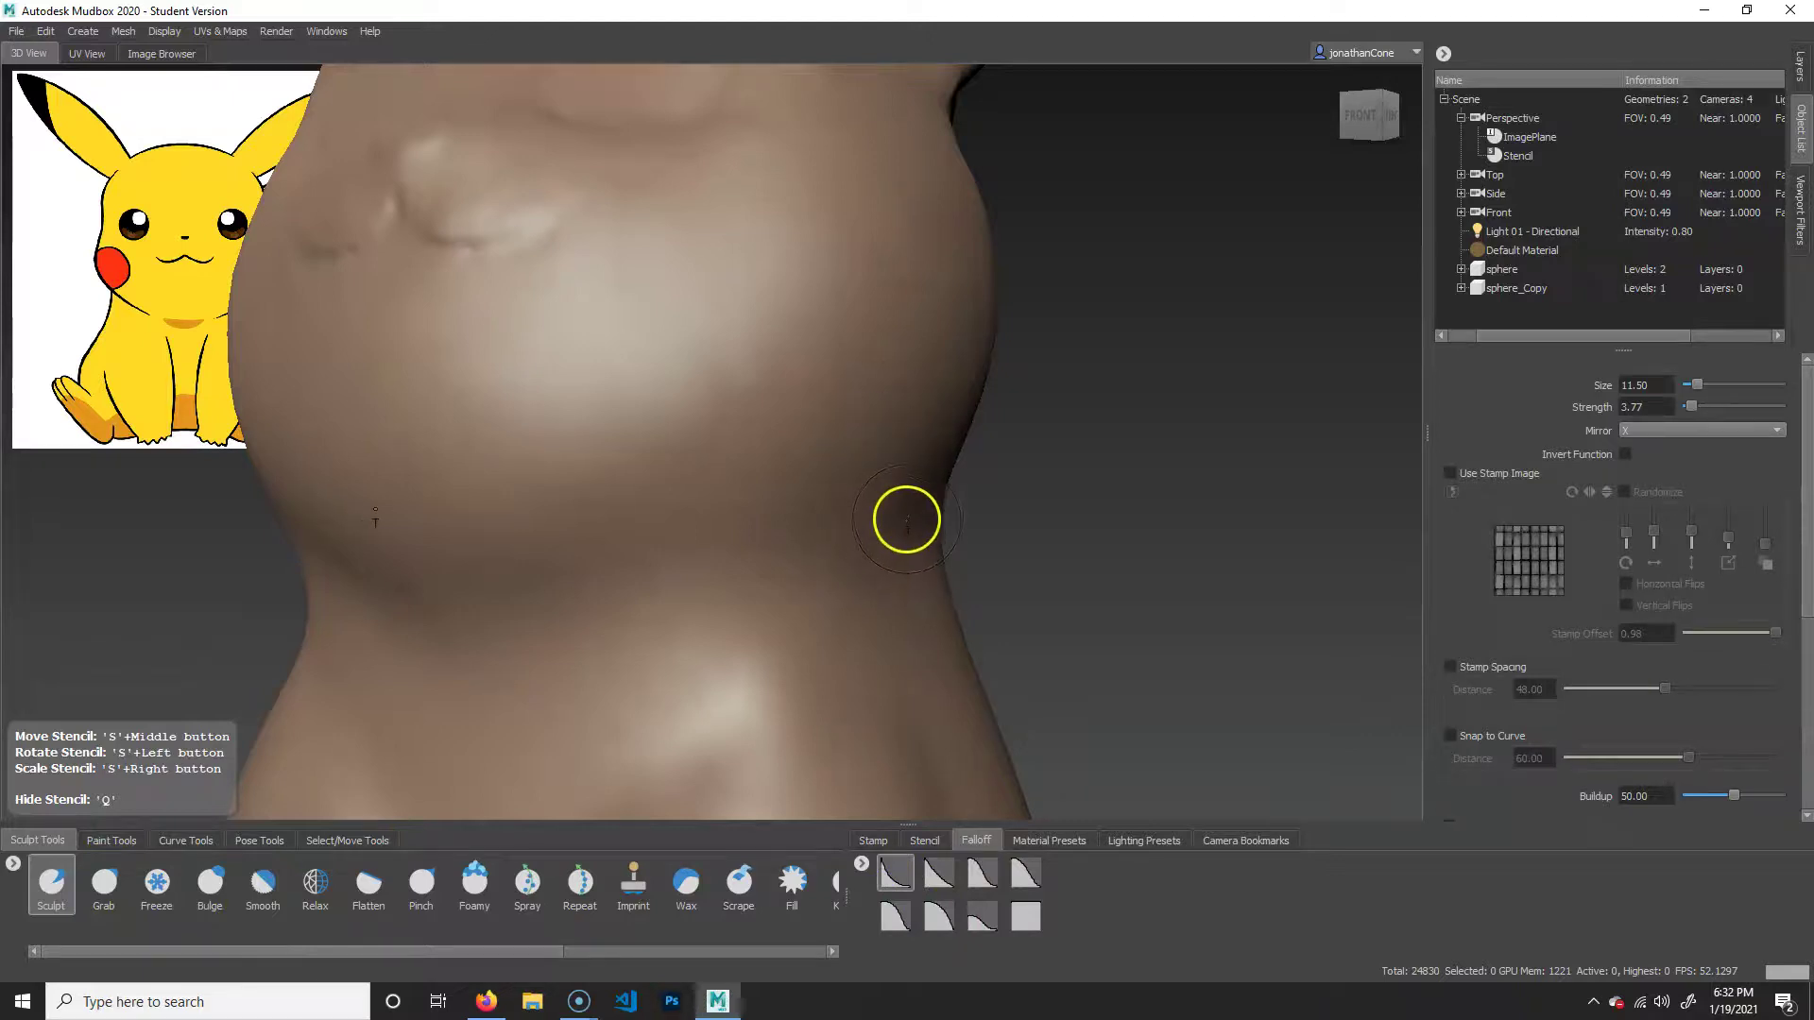
pyautogui.moveTo(905, 532); pyautogui.dragTo(894, 524)
pyautogui.moveTo(704, 591); pyautogui.dragTo(682, 599)
pyautogui.moveTo(919, 510)
pyautogui.mouseDown()
pyautogui.moveTo(604, 622)
pyautogui.moveTo(638, 601)
pyautogui.mouseUp()
pyautogui.moveTo(765, 638)
pyautogui.mouseDown()
pyautogui.moveTo(729, 668)
pyautogui.moveTo(597, 691)
pyautogui.mouseUp()
pyautogui.moveTo(831, 607); pyautogui.dragTo(590, 709)
pyautogui.press('shift')
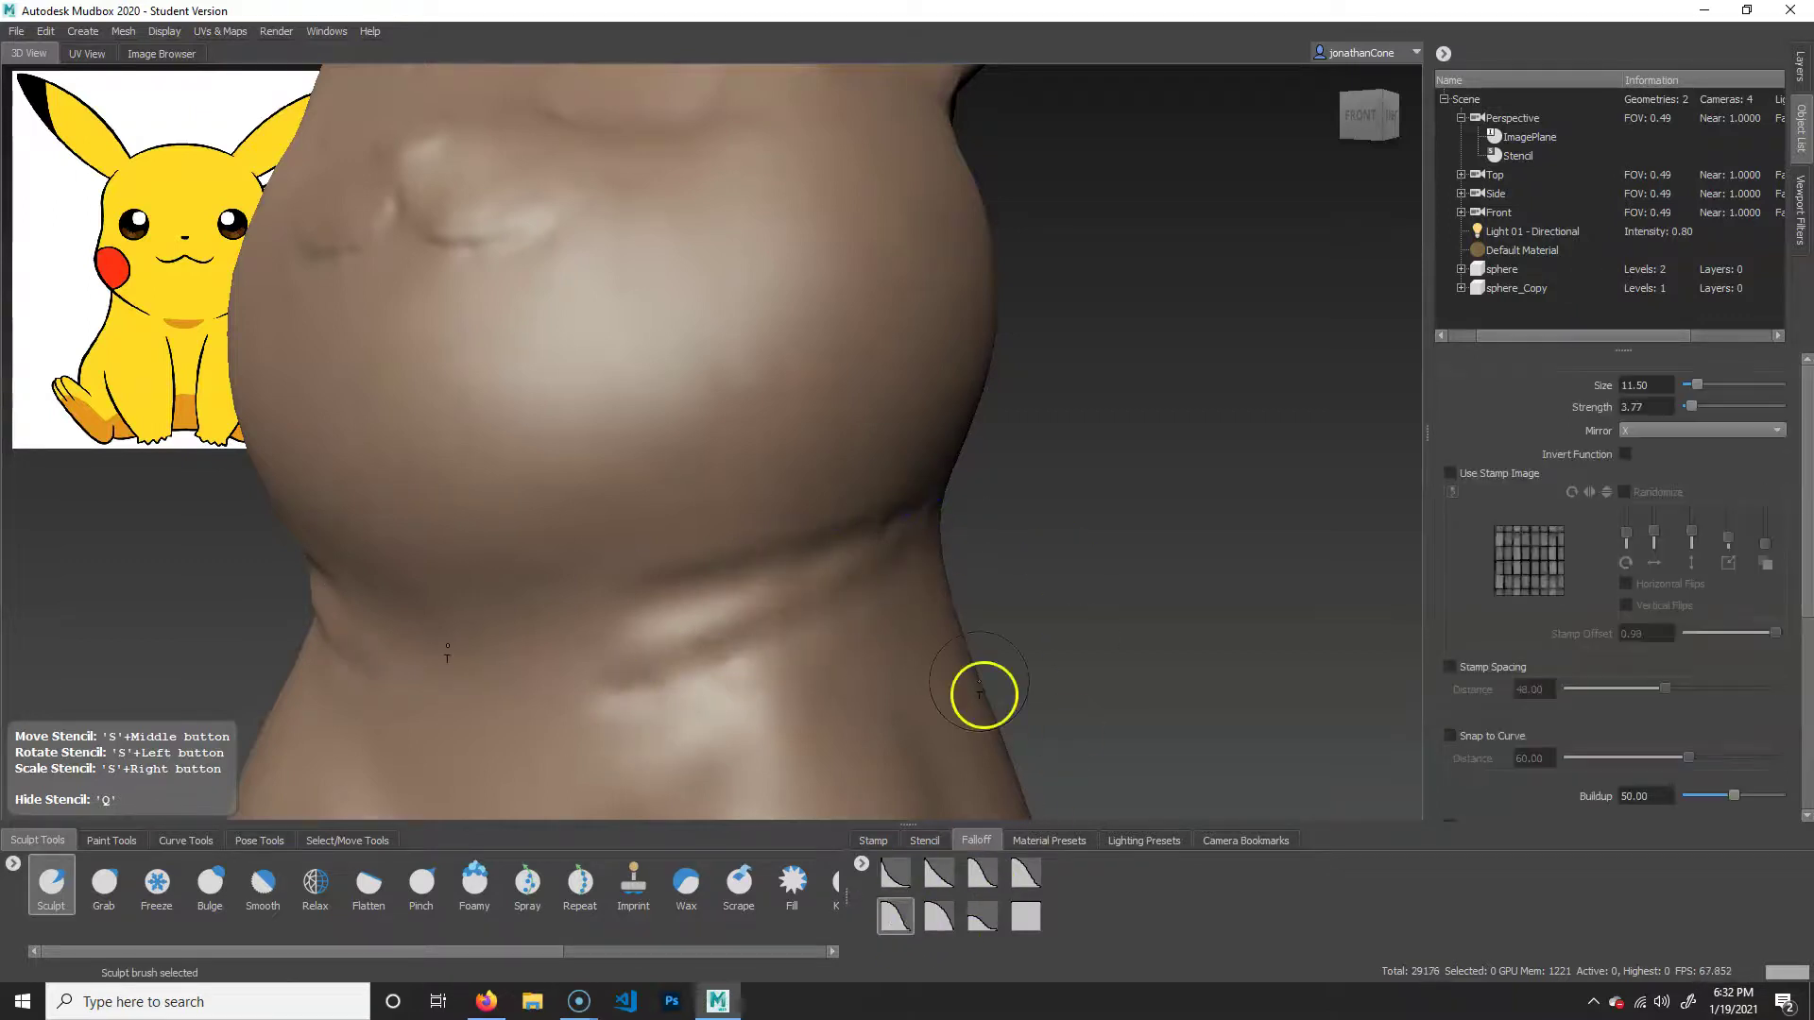
# Deepen and soften the mirrored neck creases with the fifth falloff preset at a size of 11.50.
pyautogui.moveTo(728, 602); pyautogui.dragTo(579, 655)
pyautogui.moveTo(790, 592); pyautogui.dragTo(584, 643)
pyautogui.moveTo(814, 514); pyautogui.dragTo(596, 581)
pyautogui.press('shift')
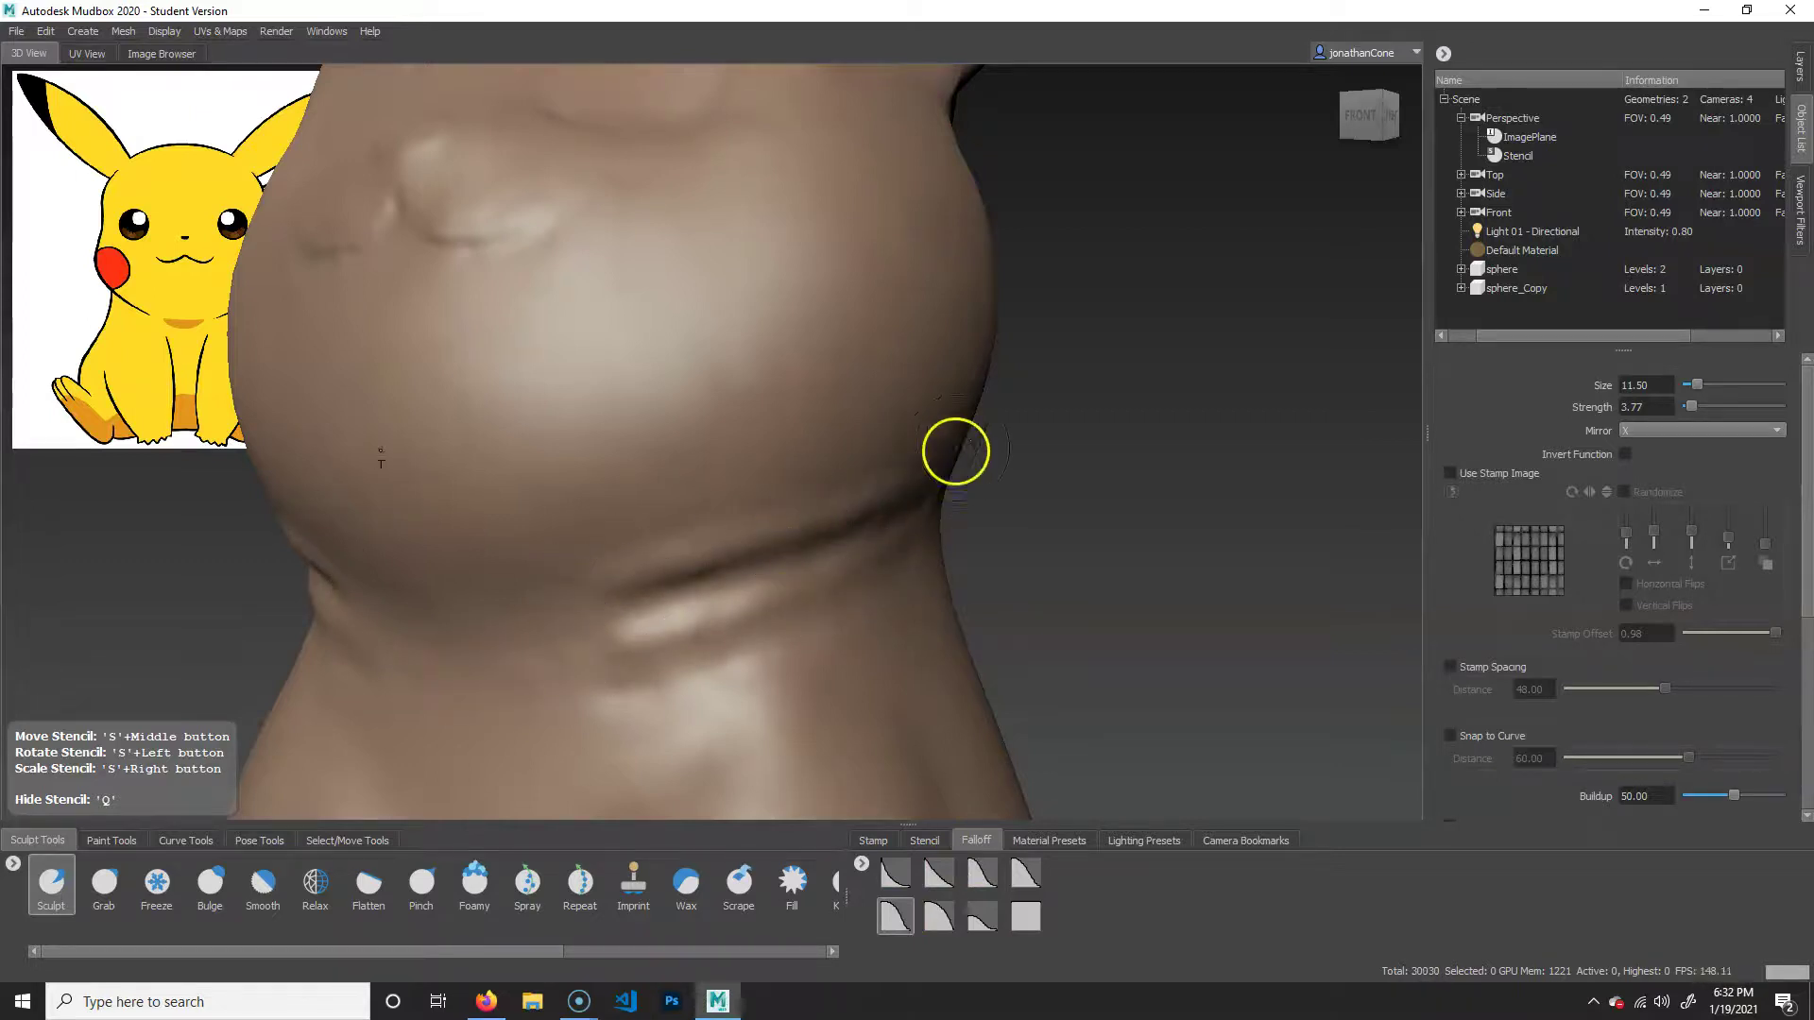
pyautogui.keyDown('alt'); pyautogui.moveTo(983, 518); pyautogui.dragTo(1121, 550); pyautogui.keyUp('alt')
pyautogui.keyDown('alt'); pyautogui.moveTo(1121, 551); pyautogui.dragTo(870, 519, button='right'); pyautogui.keyUp('alt')
pyautogui.moveTo(870, 519)
pyautogui.keyDown('alt'); pyautogui.mouseDown()
pyautogui.moveTo(919, 567)
pyautogui.moveTo(1142, 567)
pyautogui.mouseUp(); pyautogui.keyUp('alt')
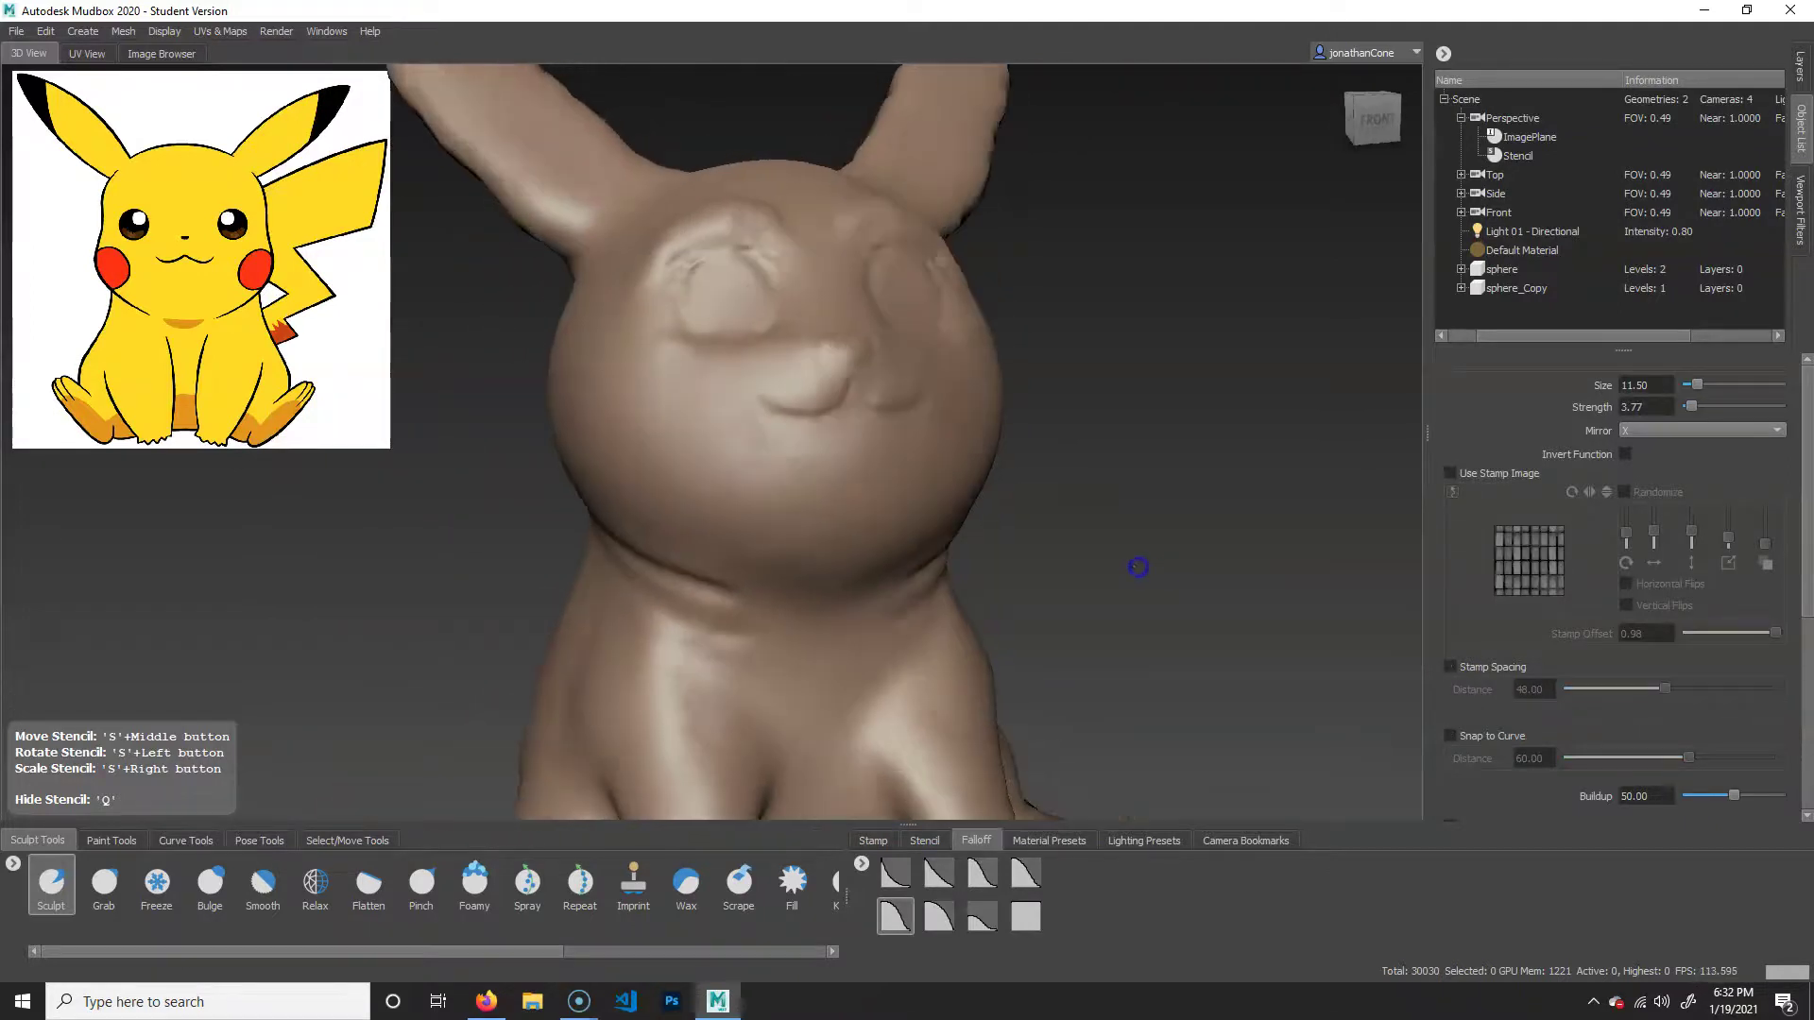
# Shape the mirrored shoulders where the arms meet the chest with the Sculpt brush at size 11.50, and smooth them.
pyautogui.keyDown('alt'); pyautogui.moveTo(1065, 608); pyautogui.dragTo(922, 547, button='middle'); pyautogui.keyUp('alt')
pyautogui.keyDown('alt'); pyautogui.moveTo(923, 547); pyautogui.dragTo(1073, 595, button='right'); pyautogui.keyUp('alt')
pyautogui.keyDown('alt'); pyautogui.moveTo(1073, 595); pyautogui.dragTo(1063, 464, button='middle'); pyautogui.keyUp('alt')
pyautogui.moveTo(731, 552)
pyautogui.mouseDown()
pyautogui.moveTo(742, 579)
pyautogui.moveTo(813, 457)
pyautogui.mouseUp()
pyautogui.keyDown('shift'); pyautogui.moveTo(740, 519); pyautogui.dragTo(808, 444); pyautogui.keyUp('shift')
pyautogui.moveTo(809, 445)
pyautogui.keyDown('shift'); pyautogui.mouseDown()
pyautogui.moveTo(737, 511)
pyautogui.moveTo(744, 531)
pyautogui.mouseUp(); pyautogui.keyUp('shift')
# Define the mirrored inner edges of the arms against the chest with the first falloff preset, and smooth them at a size of 4.44.
pyautogui.click(891, 869)
pyautogui.moveTo(753, 469)
pyautogui.mouseDown()
pyautogui.moveTo(702, 548)
pyautogui.moveTo(700, 532)
pyautogui.mouseUp()
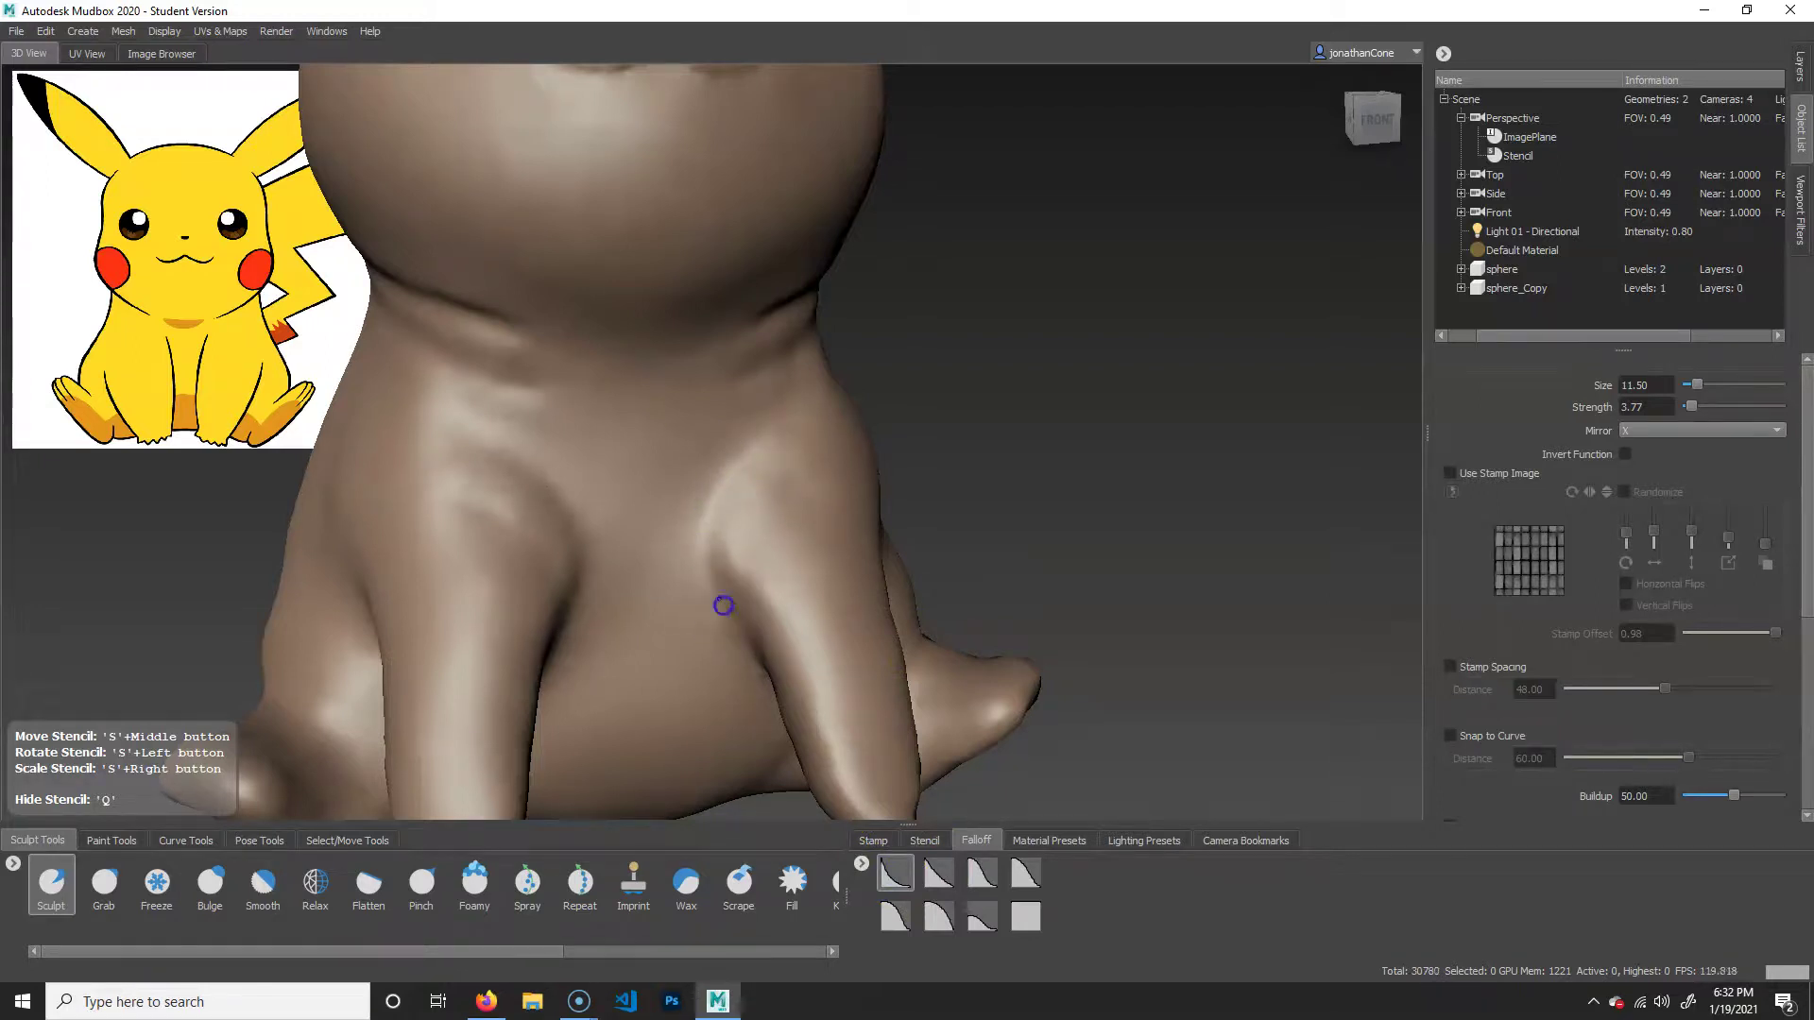
pyautogui.moveTo(726, 617); pyautogui.dragTo(705, 547)
pyautogui.rightClick(704, 547)
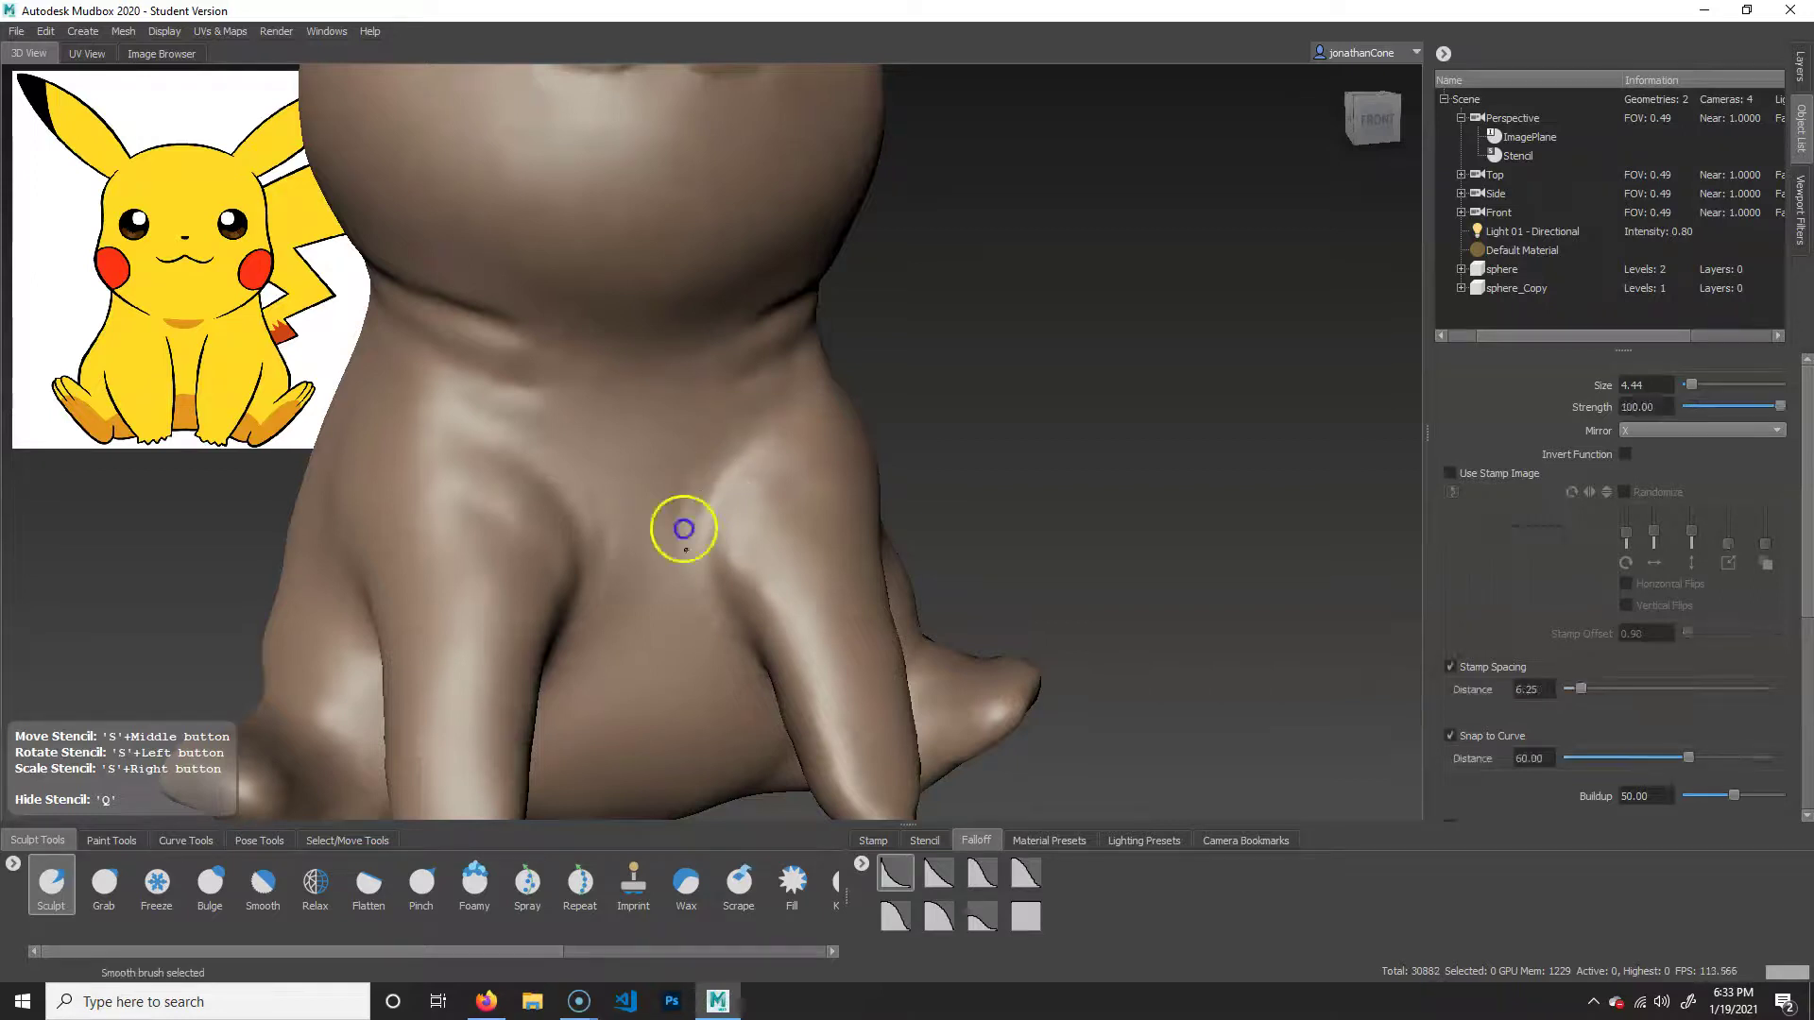
pyautogui.moveTo(686, 549)
pyautogui.keyDown('shift'); pyautogui.mouseDown()
pyautogui.moveTo(724, 494)
pyautogui.moveTo(733, 567)
pyautogui.moveTo(738, 547)
pyautogui.mouseUp(); pyautogui.keyUp('shift')
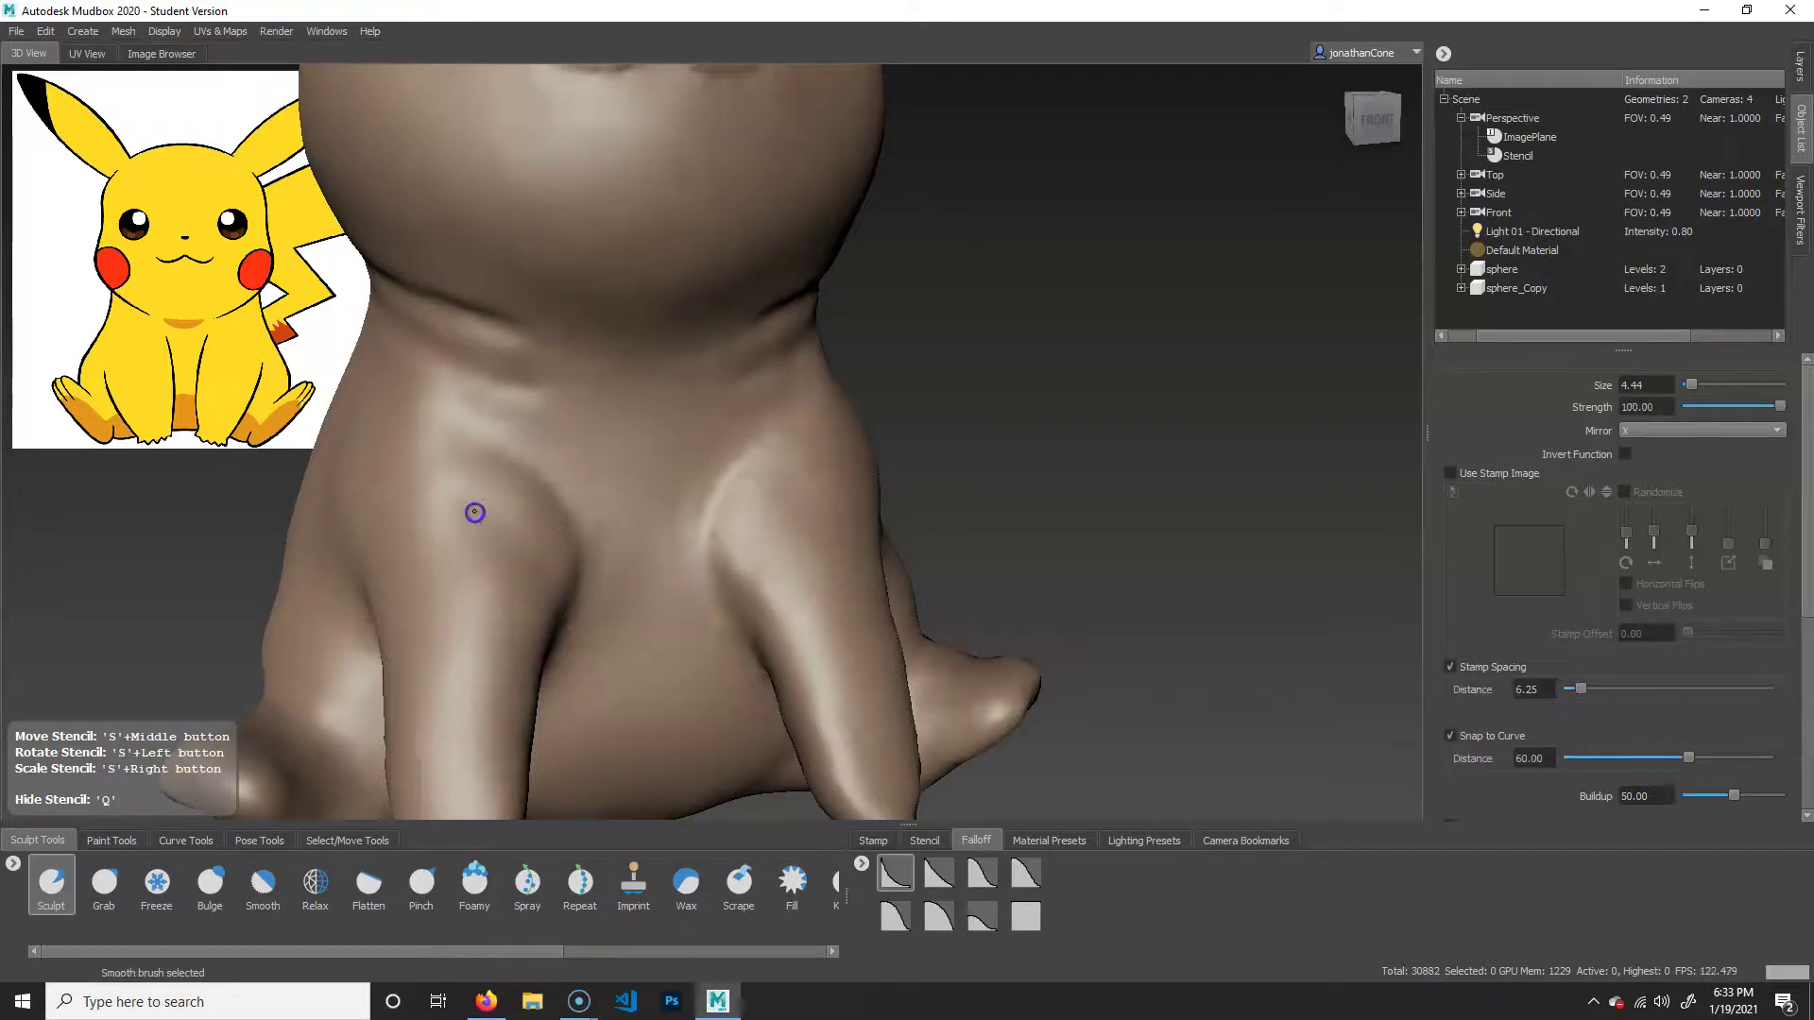
# Sculpt mirrored creases behind the arms on the body's sides at size 4.44 and strength 3.77, and check the whole figure.
pyautogui.keyDown('alt'); pyautogui.moveTo(1039, 466); pyautogui.dragTo(740, 466, button='right'); pyautogui.keyUp('alt')
pyautogui.moveTo(1037, 477)
pyautogui.keyDown('alt'); pyautogui.mouseDown()
pyautogui.moveTo(922, 501)
pyautogui.moveTo(843, 496)
pyautogui.moveTo(1001, 483)
pyautogui.moveTo(775, 491)
pyautogui.moveTo(667, 522)
pyautogui.mouseUp(); pyautogui.keyUp('alt')
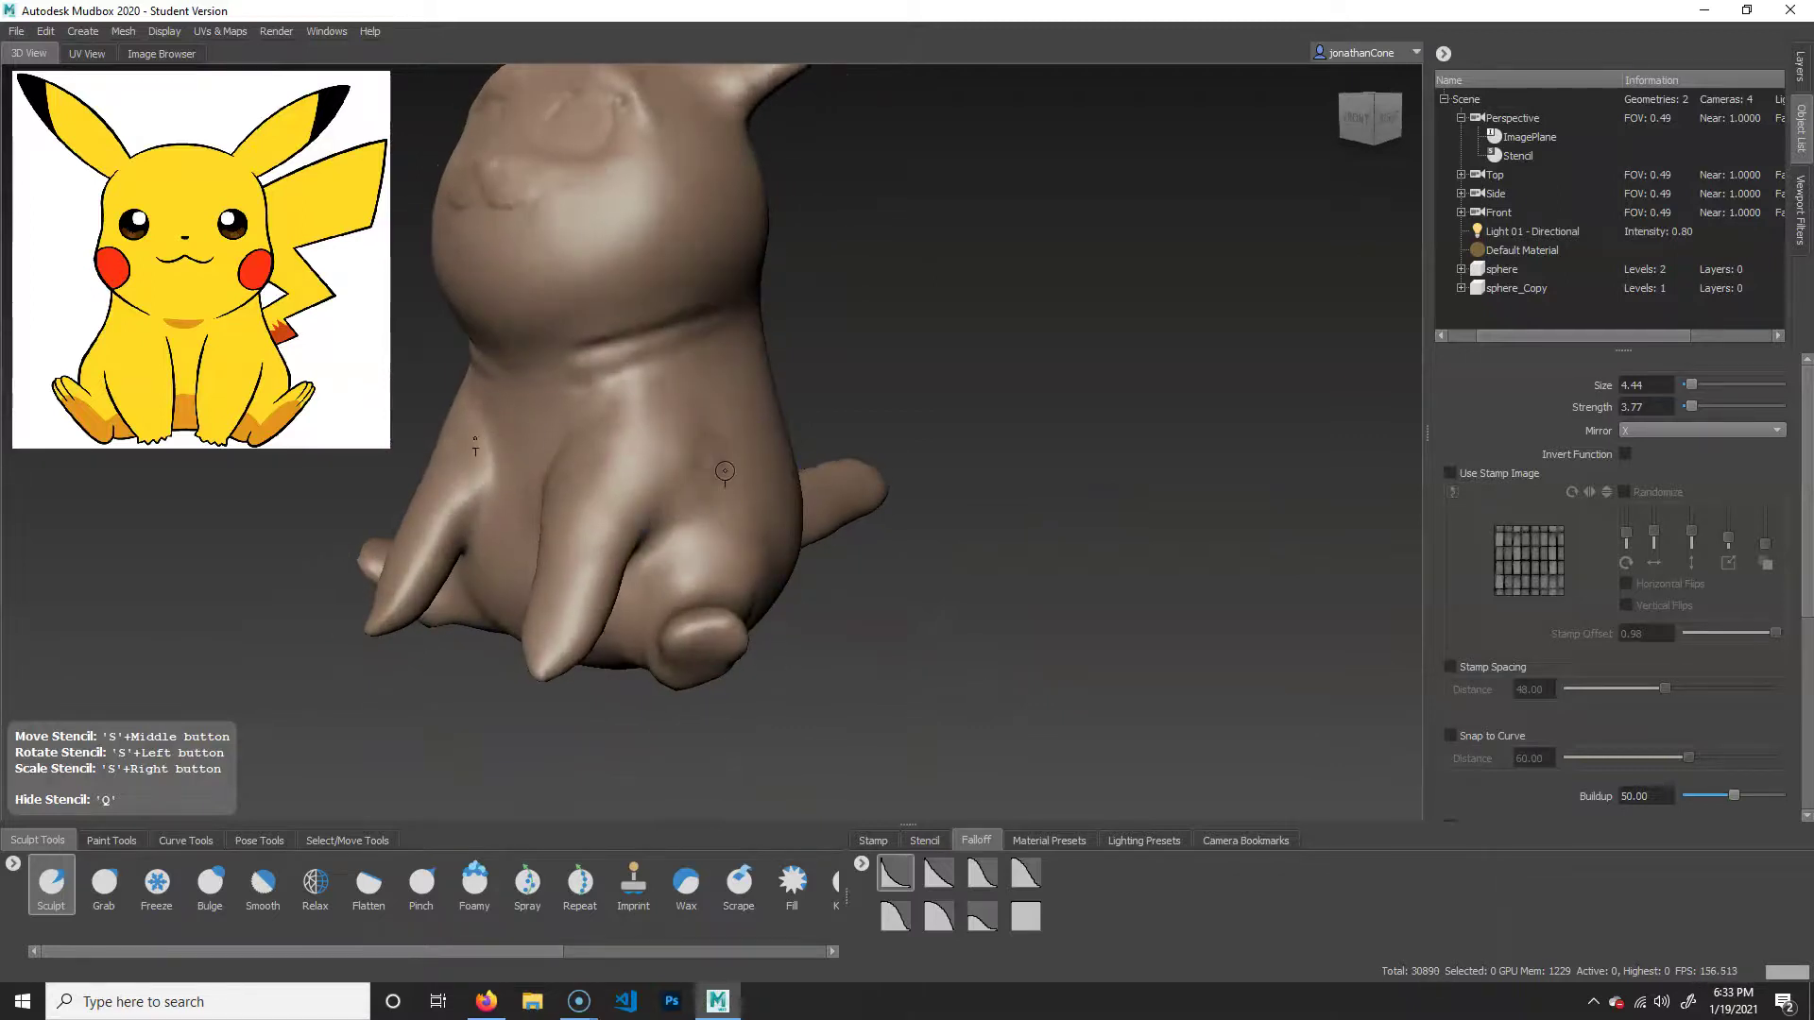
pyautogui.moveTo(675, 507); pyautogui.dragTo(707, 425)
pyautogui.moveTo(704, 429)
pyautogui.keyDown('alt'); pyautogui.mouseDown()
pyautogui.moveTo(988, 501)
pyautogui.moveTo(951, 502)
pyautogui.moveTo(940, 554)
pyautogui.moveTo(1186, 579)
pyautogui.moveTo(903, 562)
pyautogui.moveTo(972, 587)
pyautogui.moveTo(1224, 574)
pyautogui.mouseUp(); pyautogui.keyUp('alt')
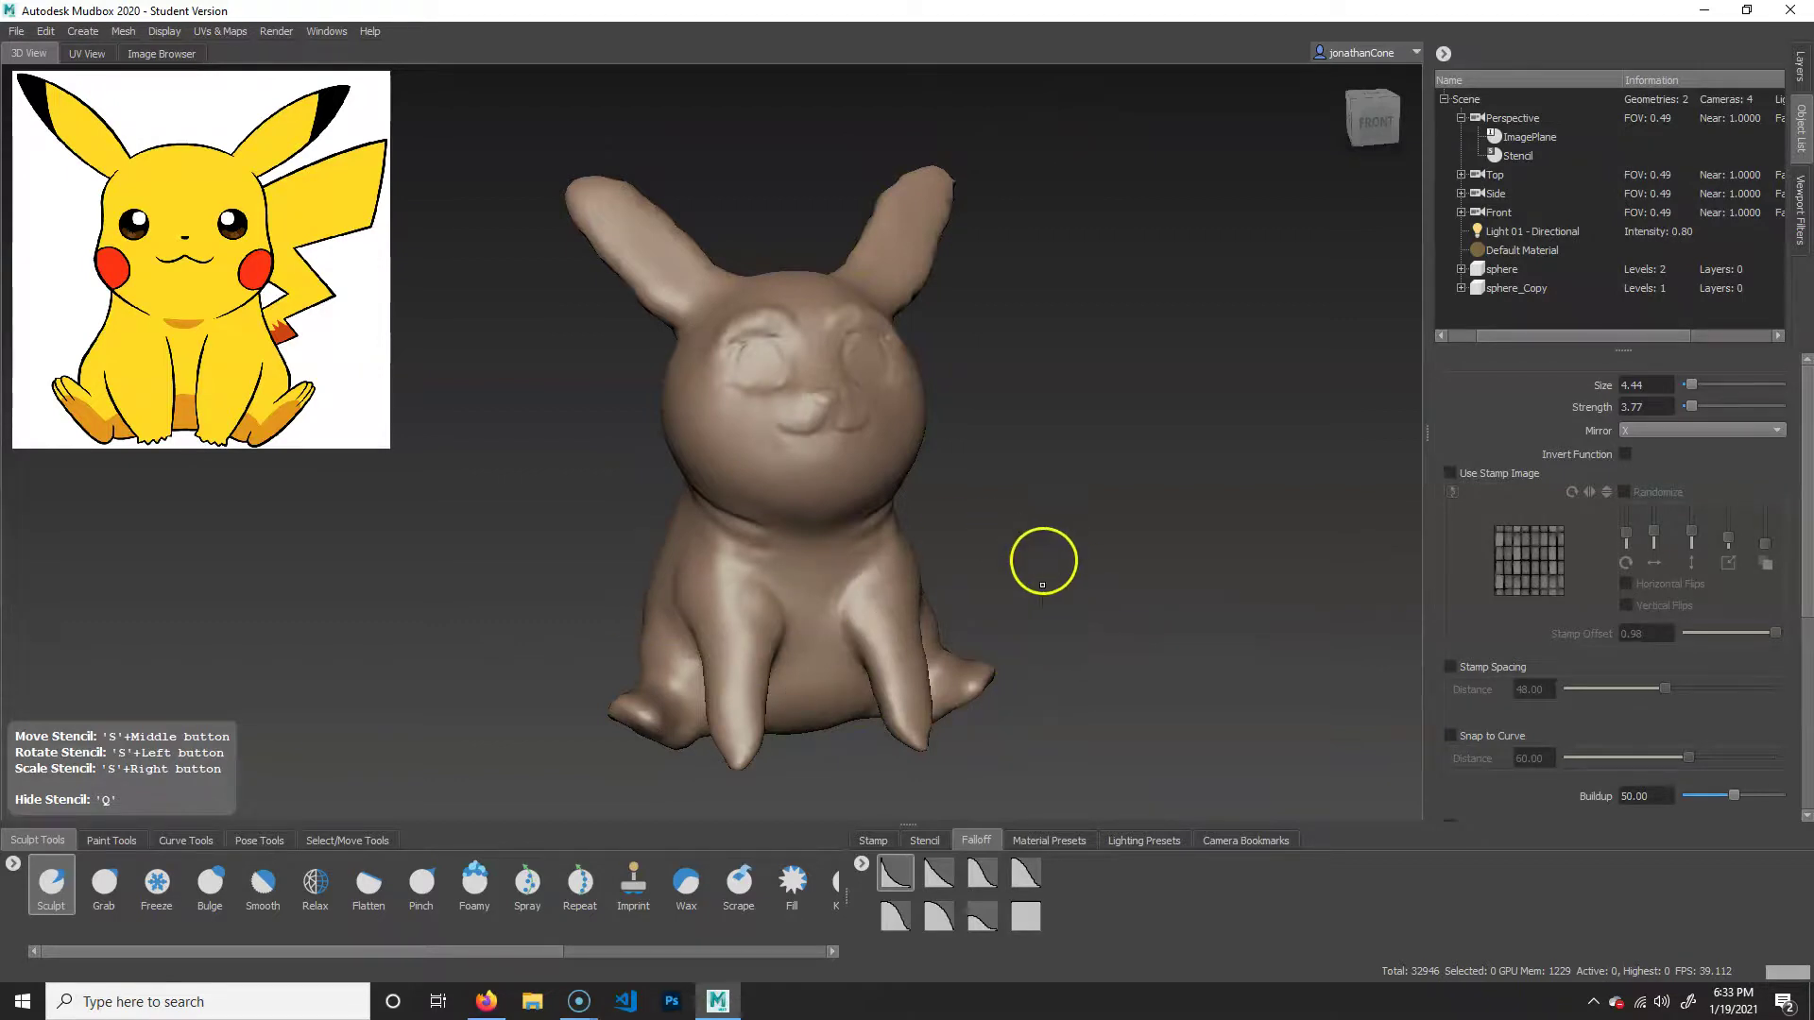
pyautogui.keyDown('alt'); pyautogui.moveTo(1109, 626); pyautogui.dragTo(667, 584); pyautogui.keyUp('alt')
pyautogui.moveTo(982, 469)
pyautogui.keyDown('alt'); pyautogui.mouseDown()
pyautogui.moveTo(1126, 435)
pyautogui.moveTo(1323, 434)
pyautogui.moveTo(1243, 539)
pyautogui.moveTo(1316, 530)
pyautogui.moveTo(818, 530)
pyautogui.moveTo(818, 507)
pyautogui.moveTo(704, 581)
pyautogui.moveTo(1040, 526)
pyautogui.moveTo(1203, 530)
pyautogui.moveTo(733, 672)
pyautogui.mouseUp(); pyautogui.keyUp('alt')
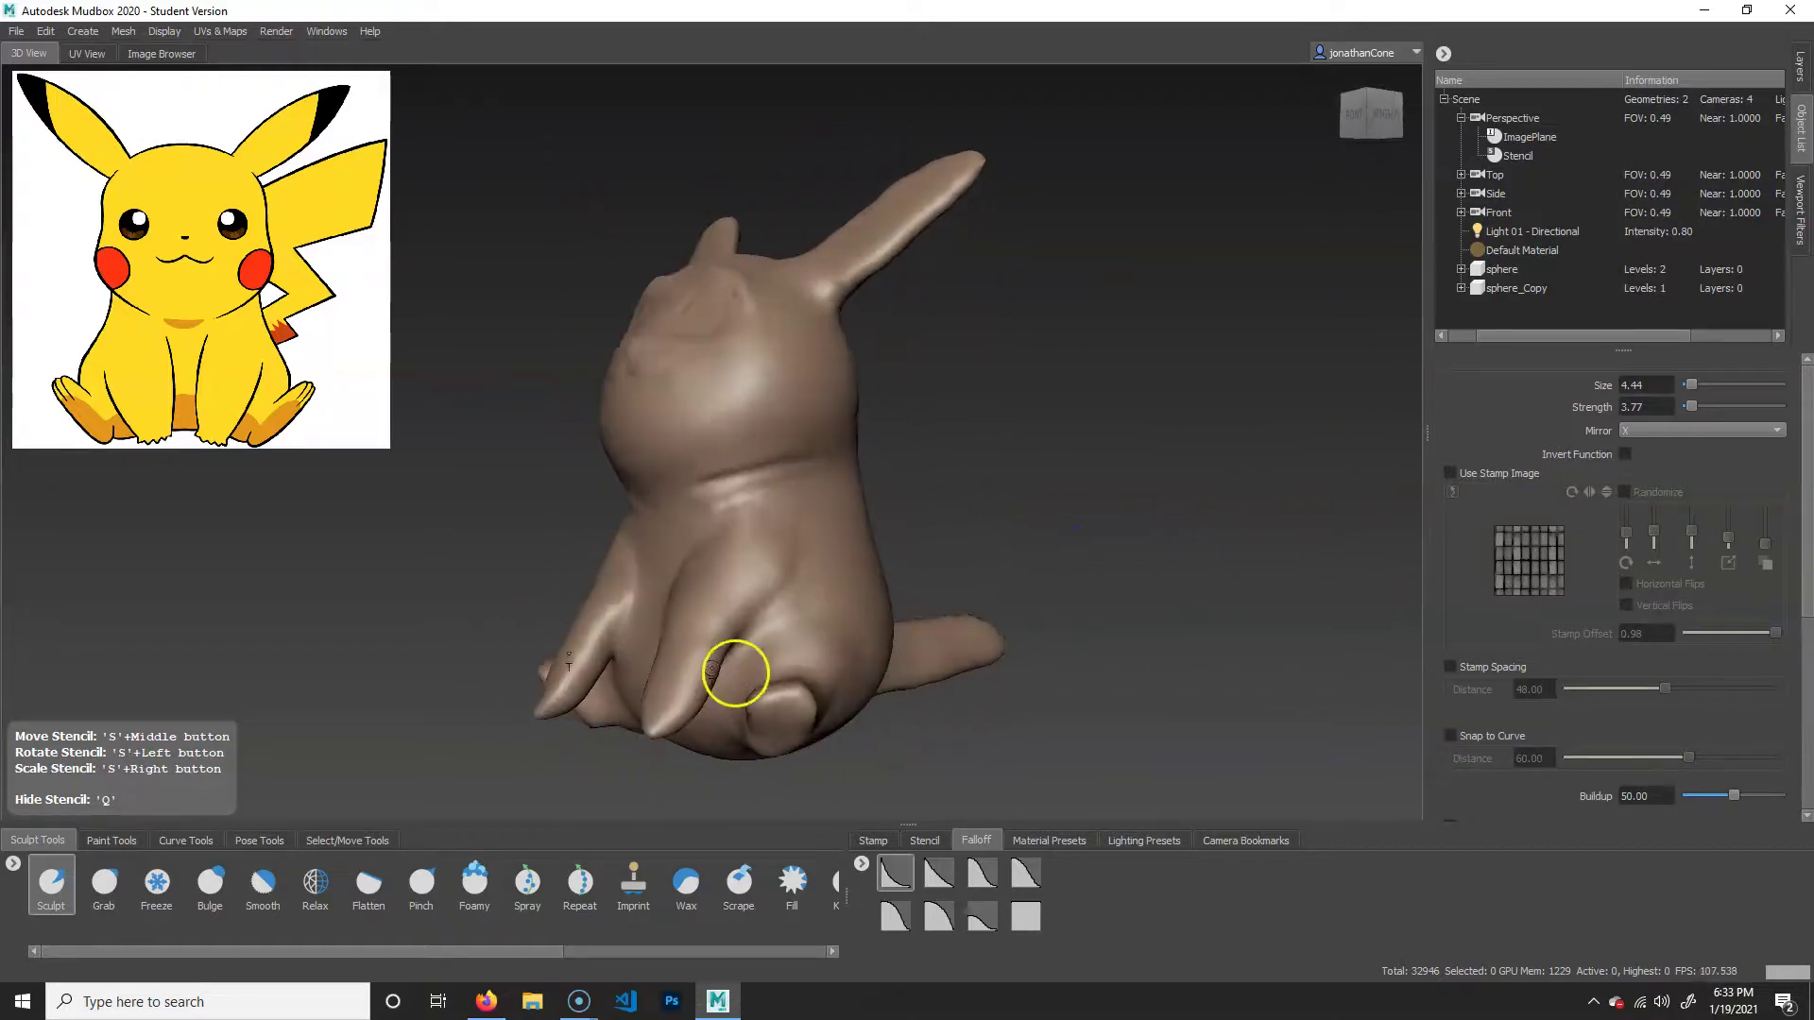
pyautogui.moveTo(1004, 522)
pyautogui.keyDown('alt'); pyautogui.mouseDown()
pyautogui.moveTo(1090, 548)
pyautogui.moveTo(1174, 538)
pyautogui.moveTo(1143, 550)
pyautogui.mouseUp(); pyautogui.keyUp('alt')
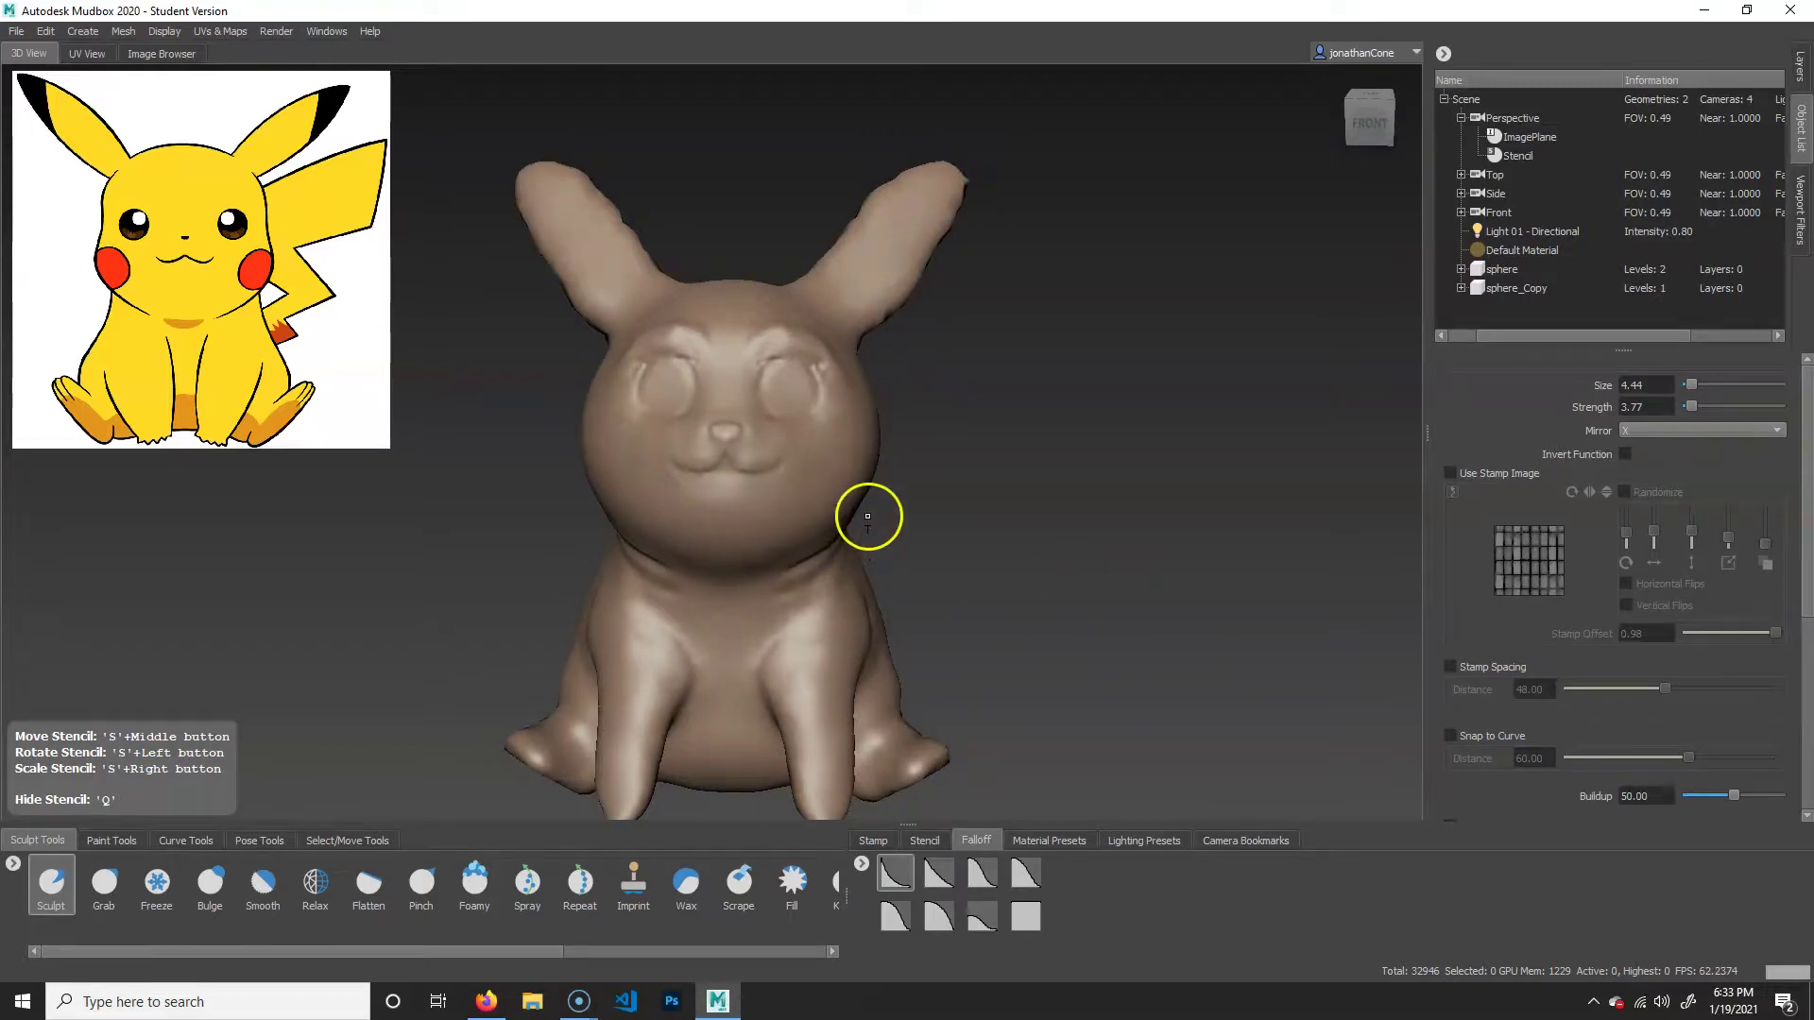
# Save the scene to the Desktop as a Mudbox file named coneCreativeModel.
pyautogui.click(19, 30)
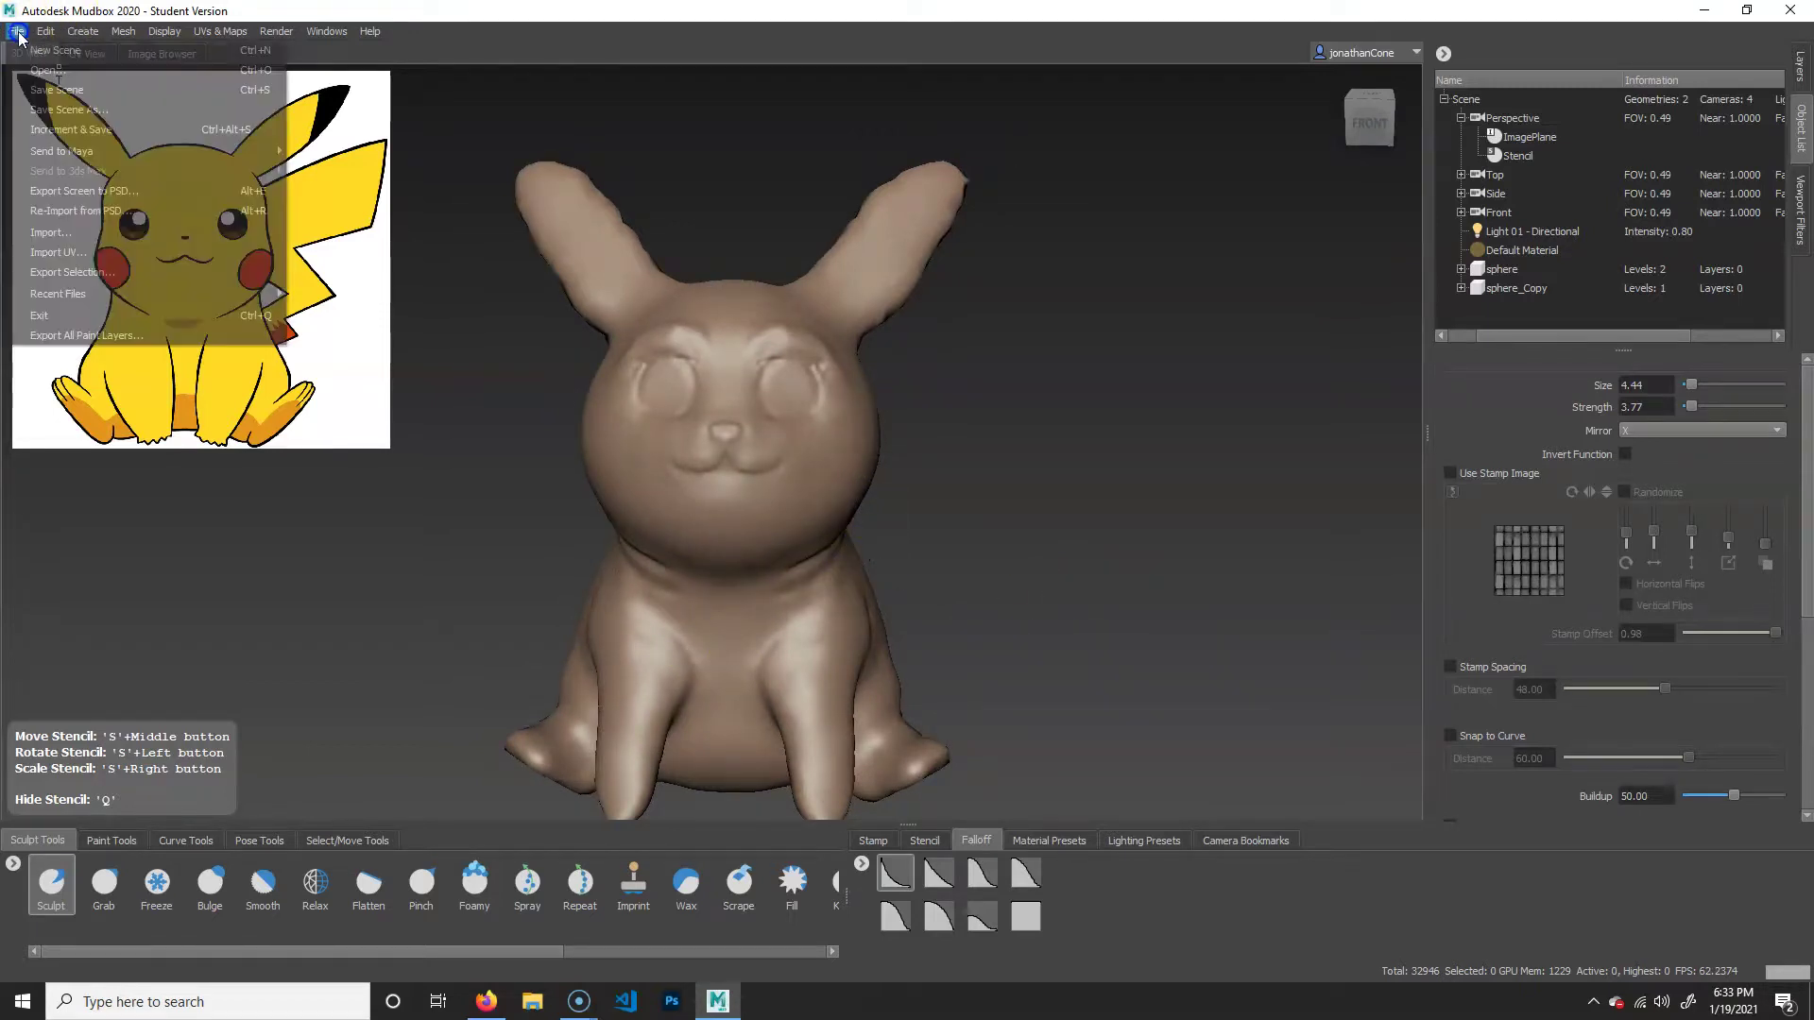
pyautogui.click(83, 111)
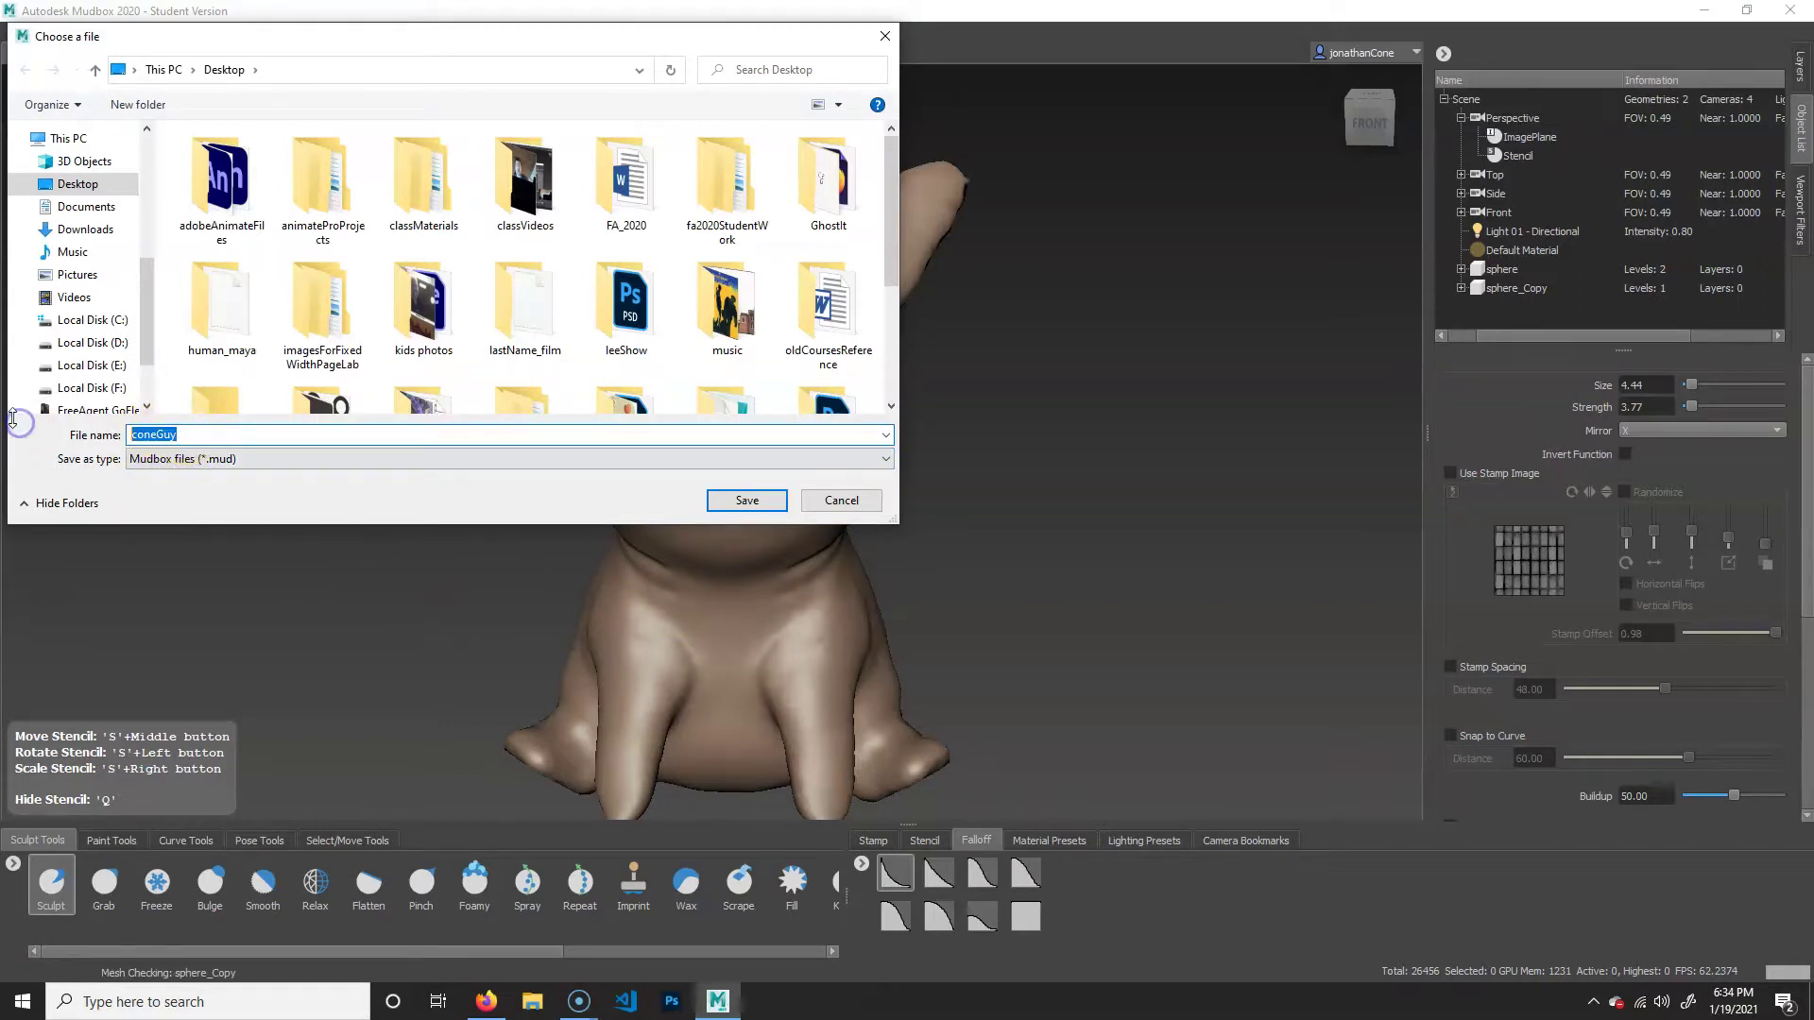
pyautogui.write('cone')
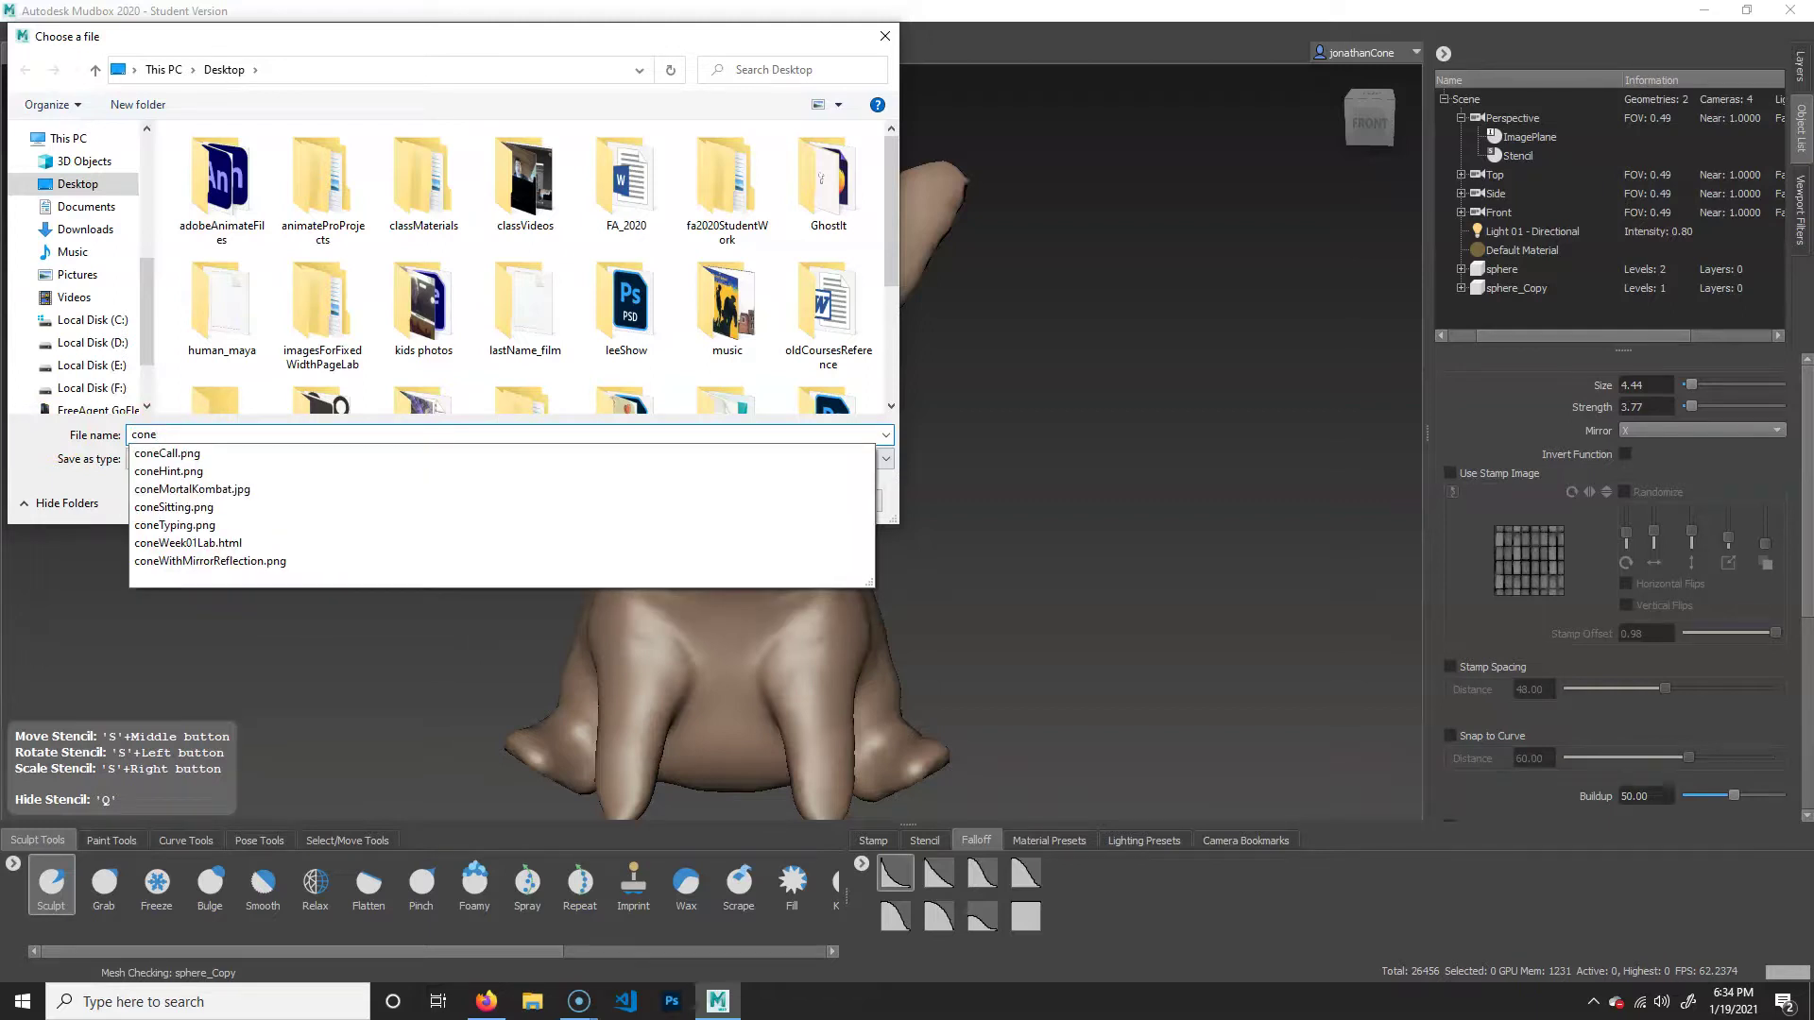
pyautogui.write('CreativeModel')
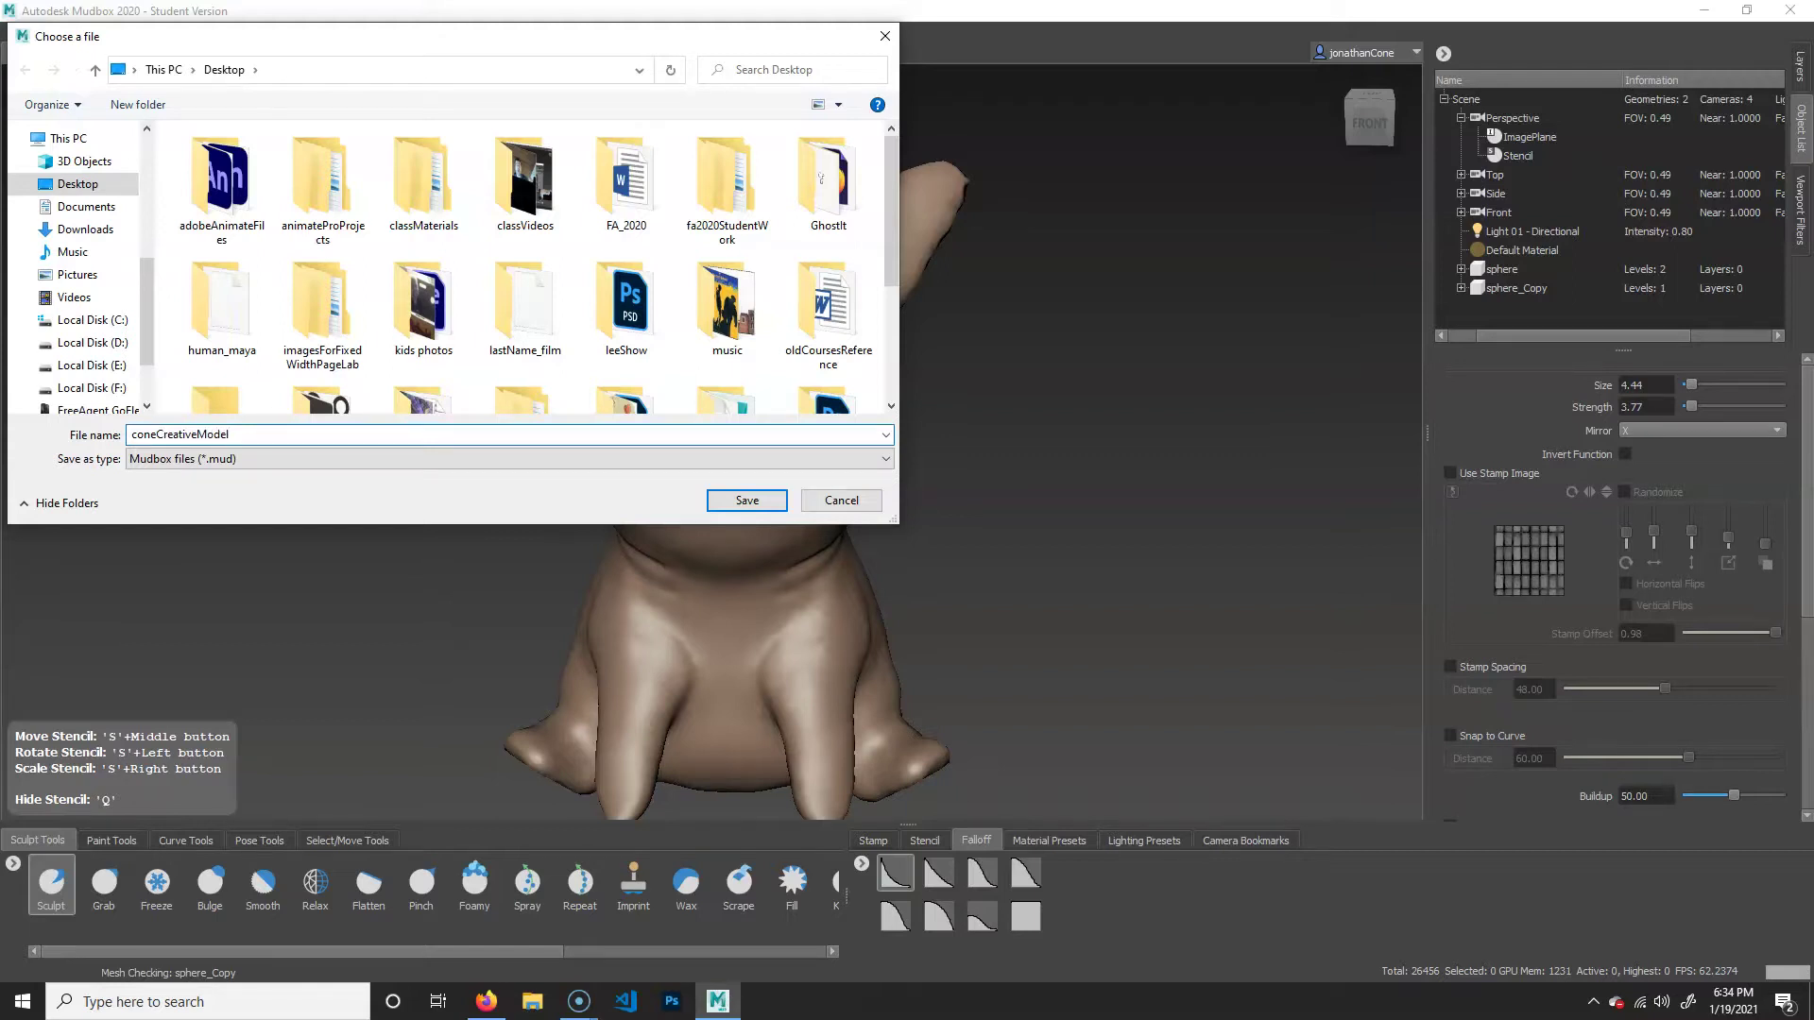
pyautogui.press('Return')
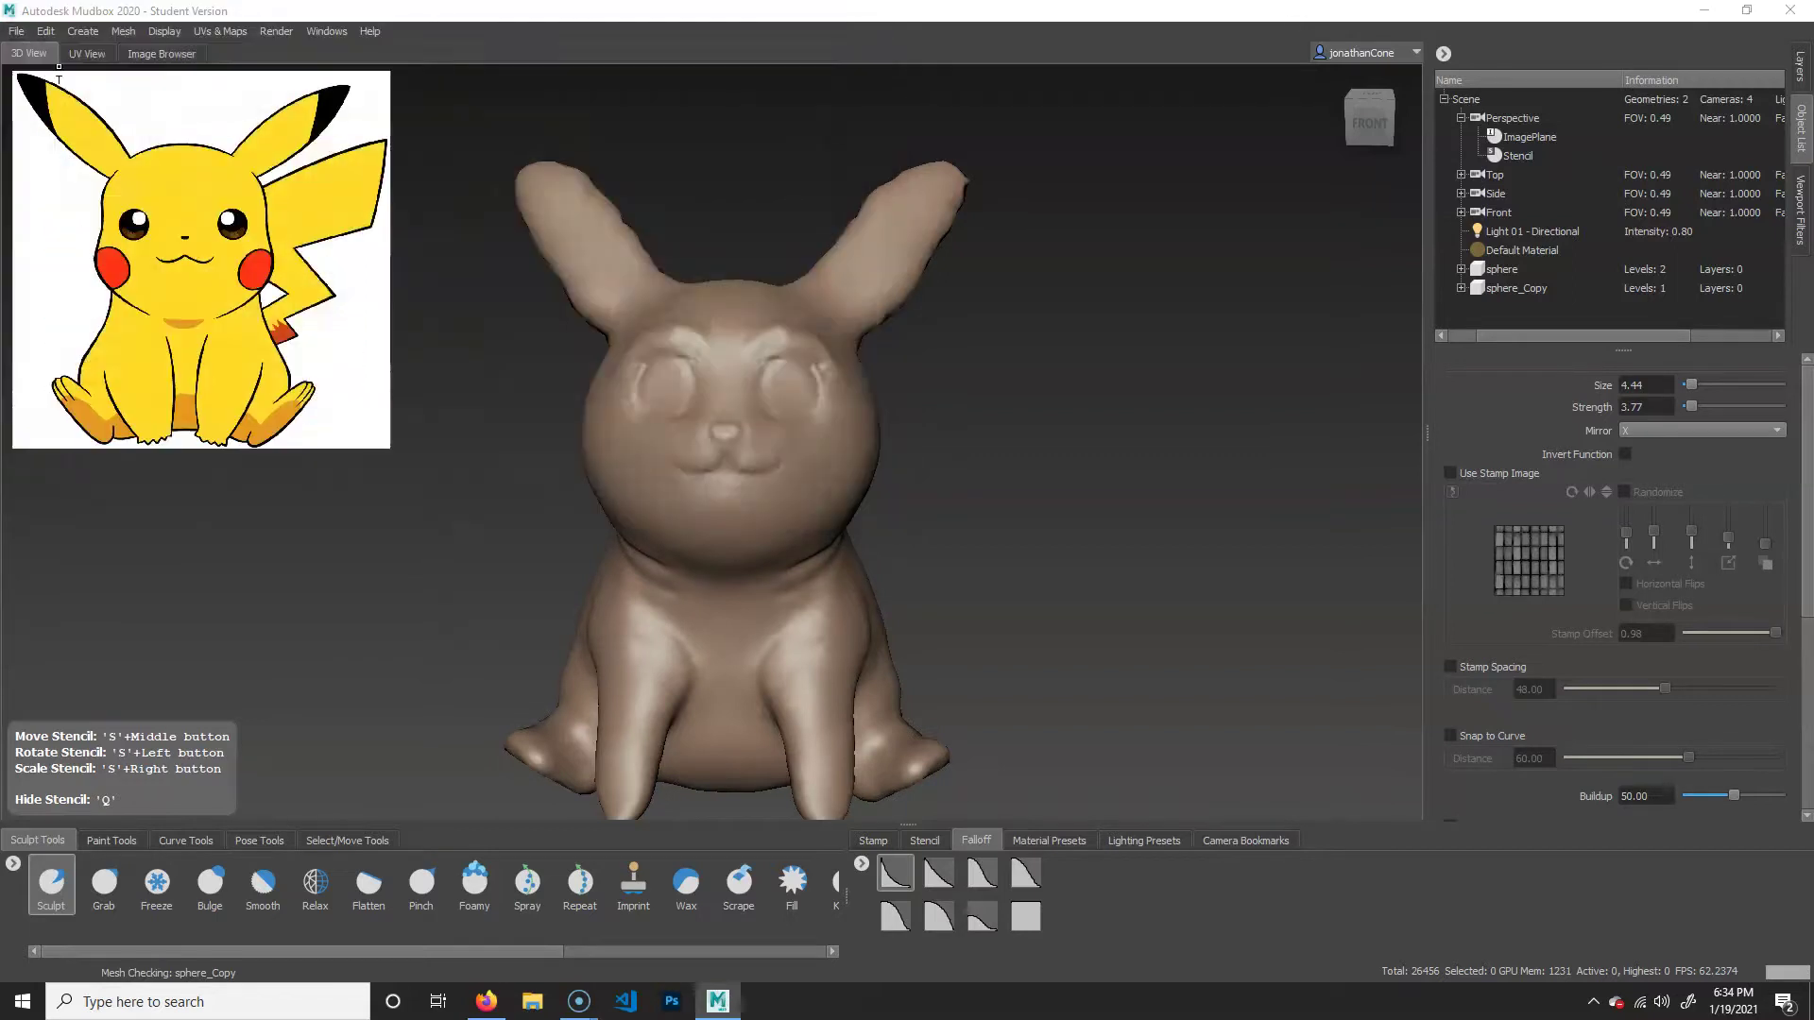
# Minimize the sculpting window to show the desktop, and move the coneCreativeModel file away from the column of icons.
pyautogui.click(1706, 13)
pyautogui.moveTo(35, 425); pyautogui.dragTo(150, 416)
pyautogui.moveTo(340, 484); pyautogui.dragTo(291, 410)
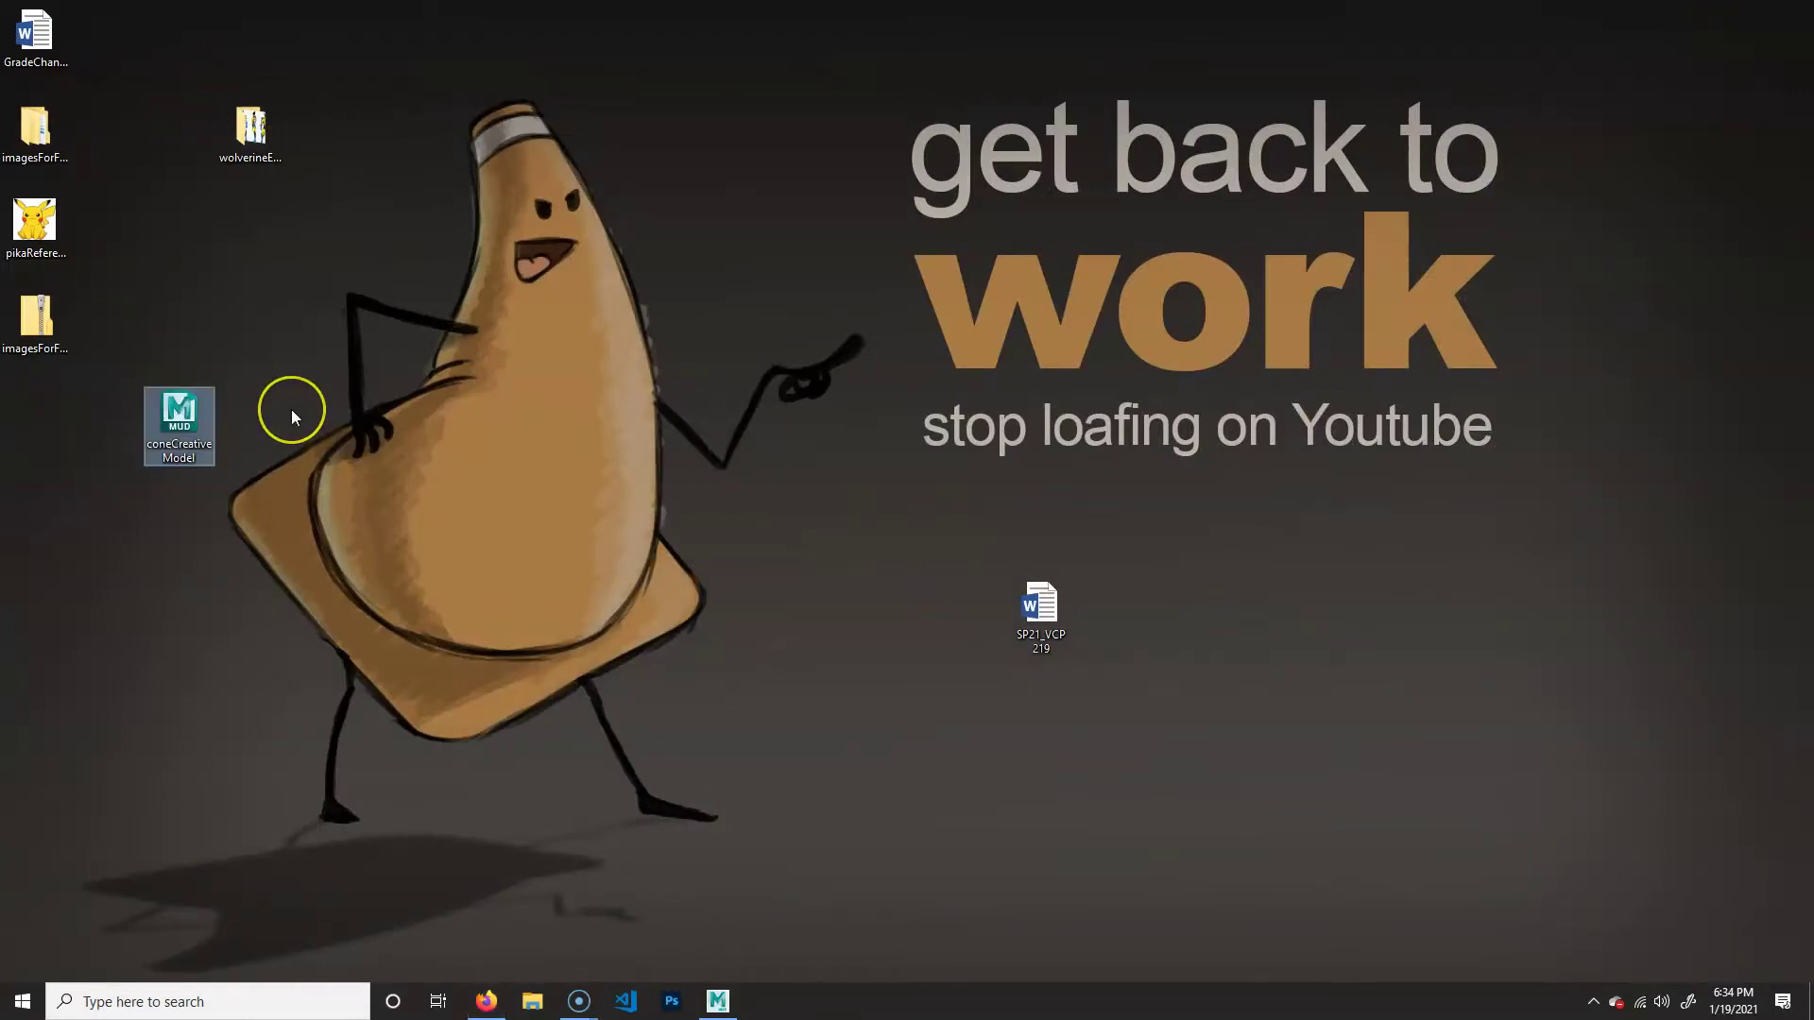